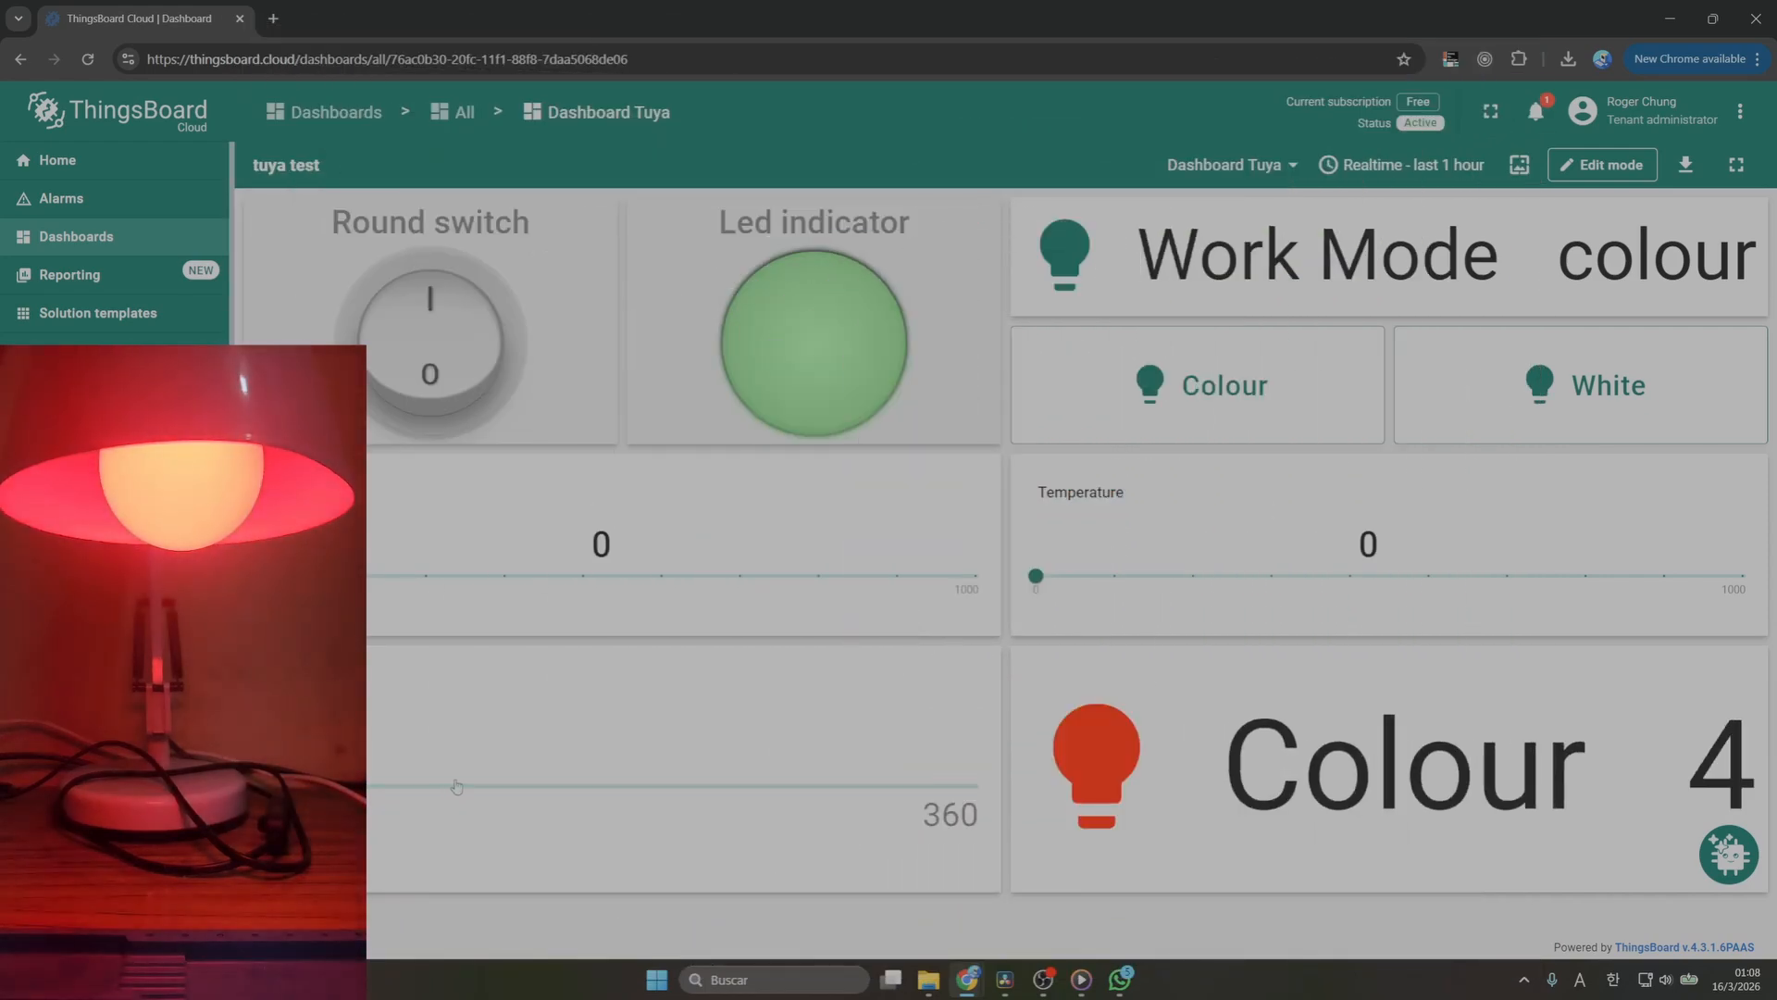
Try the lamp controls on the dashboard: change the colour to 213, then switch the lamp off and on again
{"action": "left_click", "coordinate": [561, 786]}
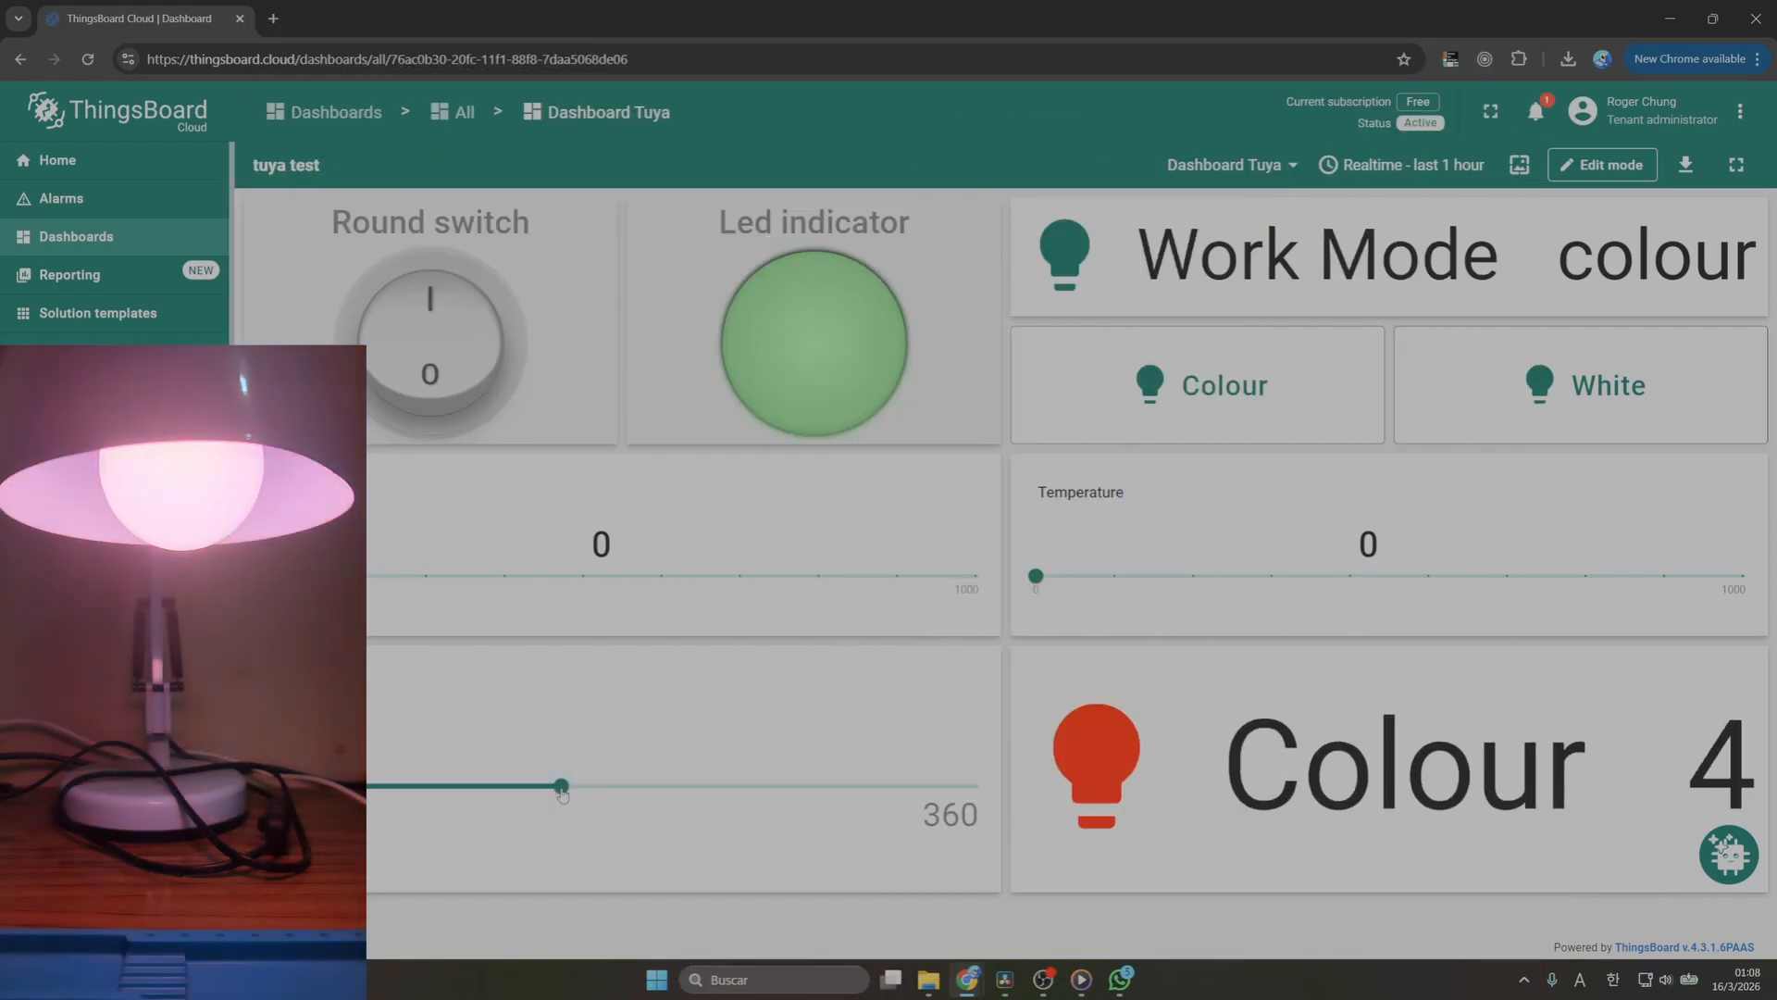
{"action": "left_click", "coordinate": [686, 786]}
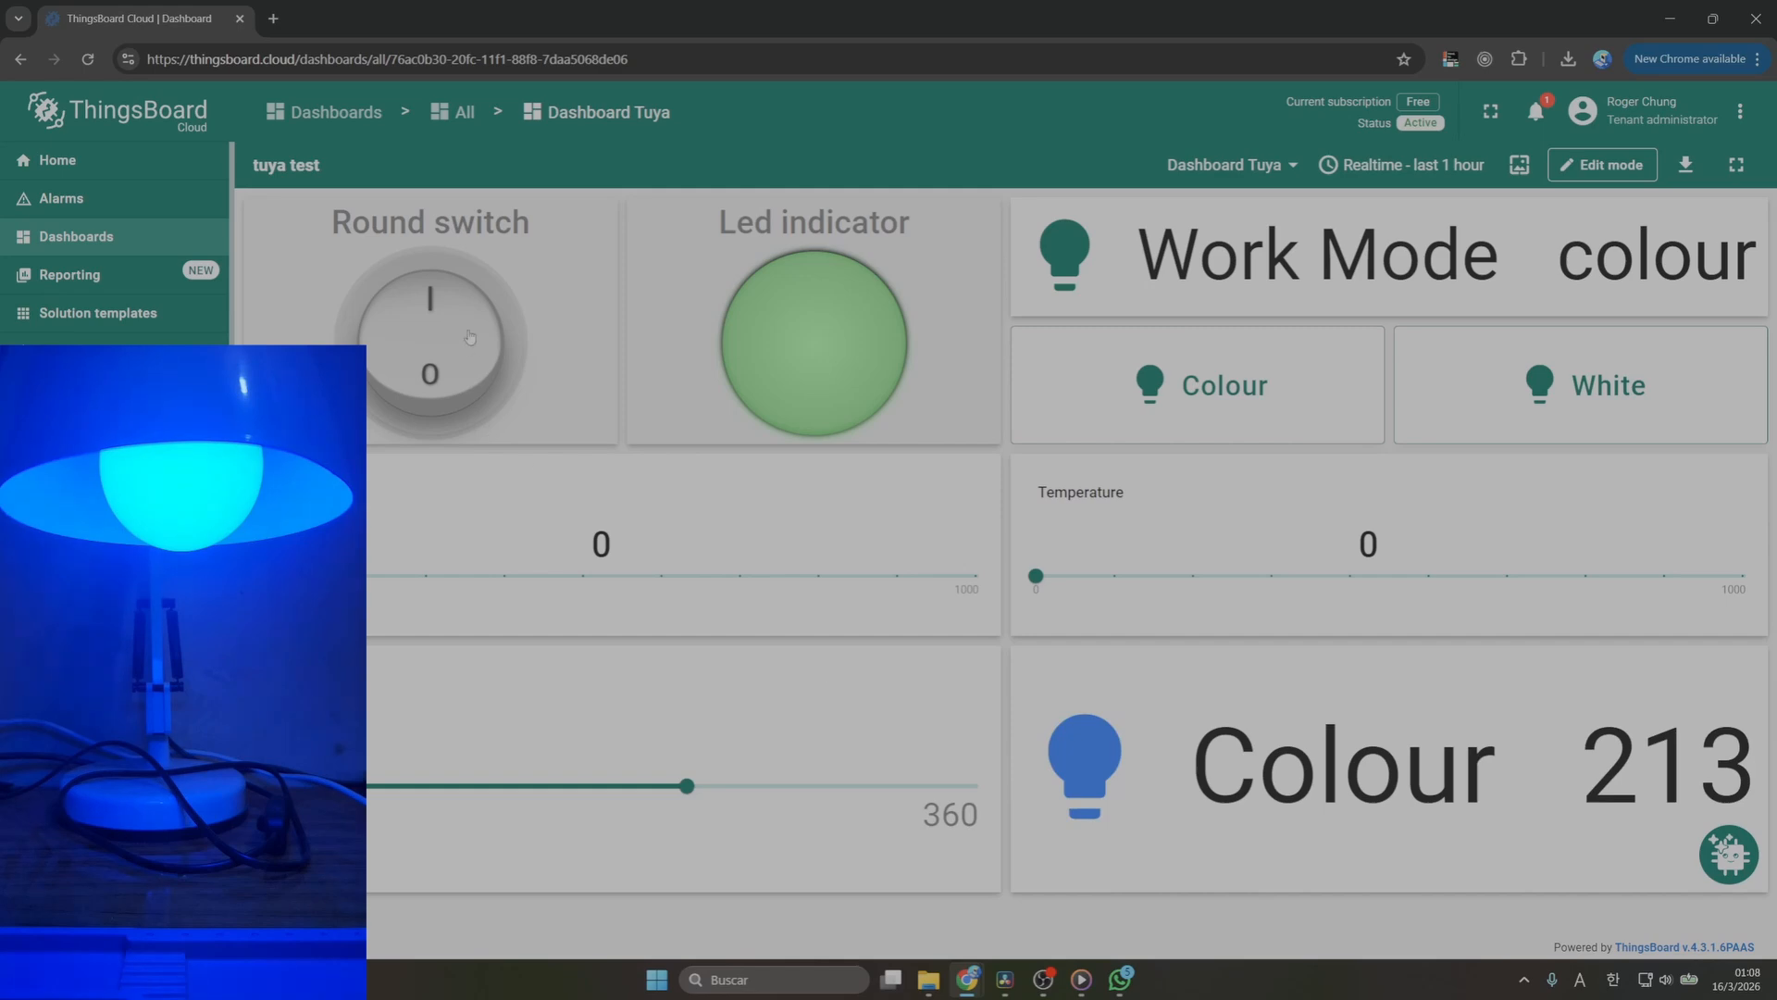
{"action": "left_click", "coordinate": [441, 380]}
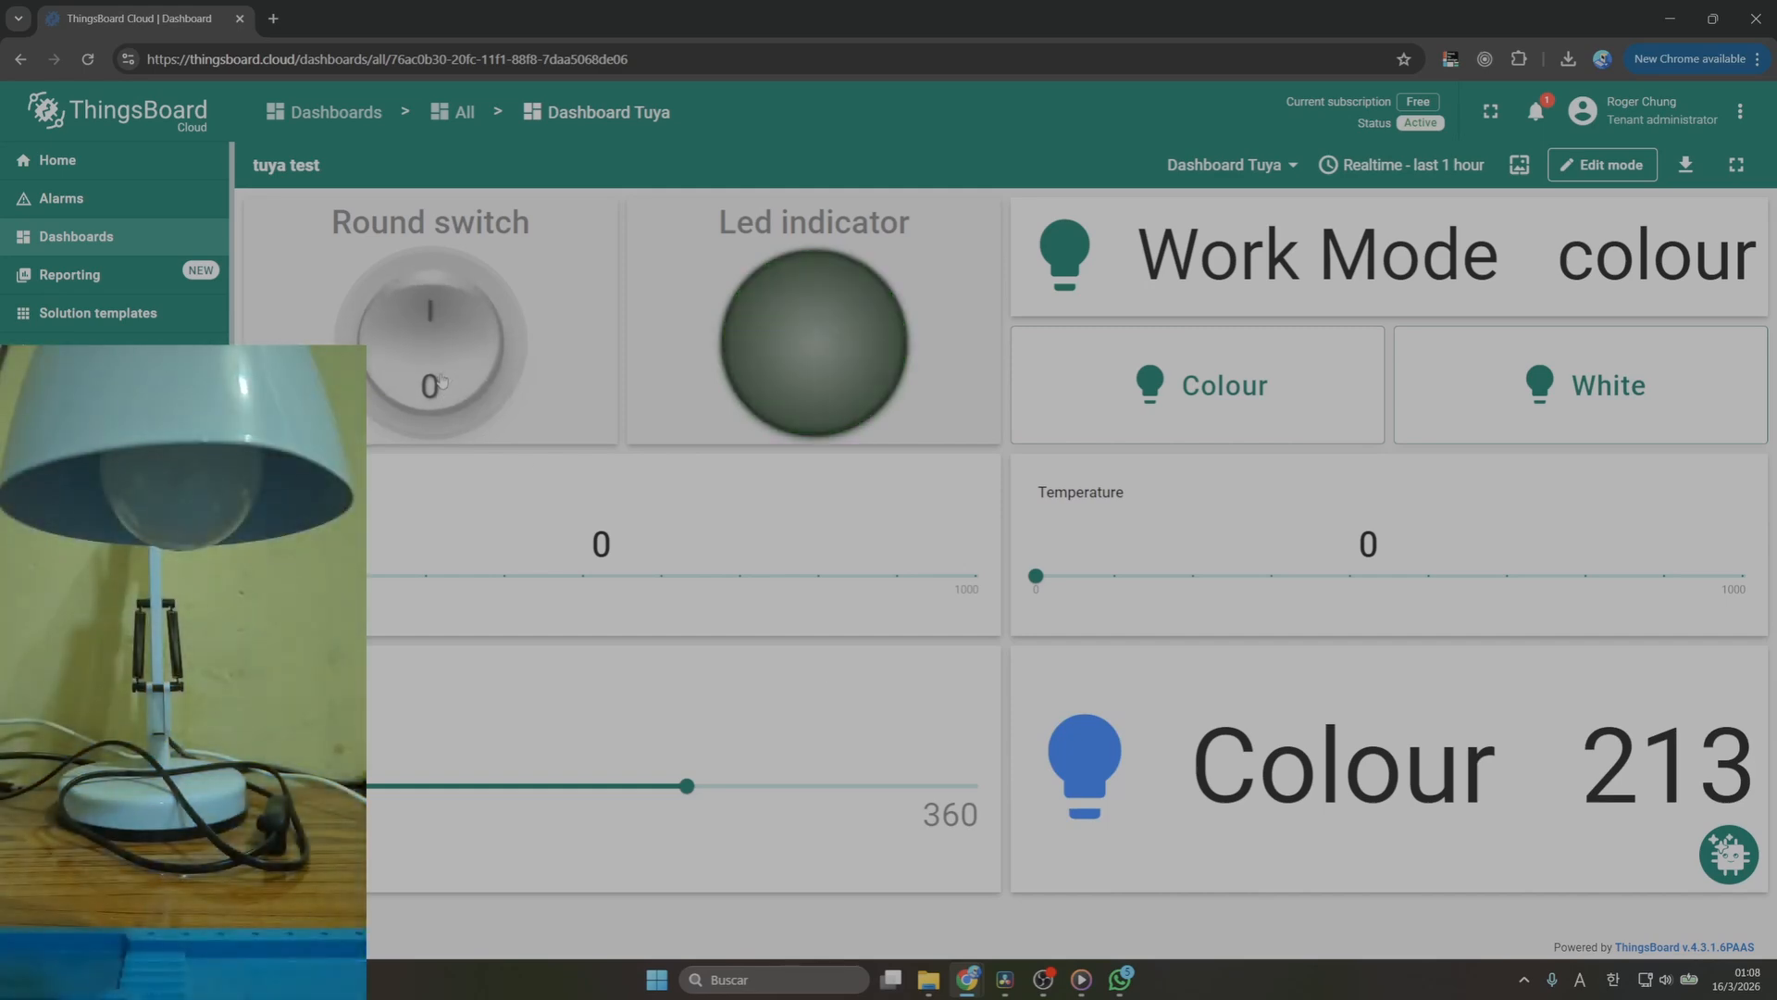
{"action": "left_click", "coordinate": [445, 308]}
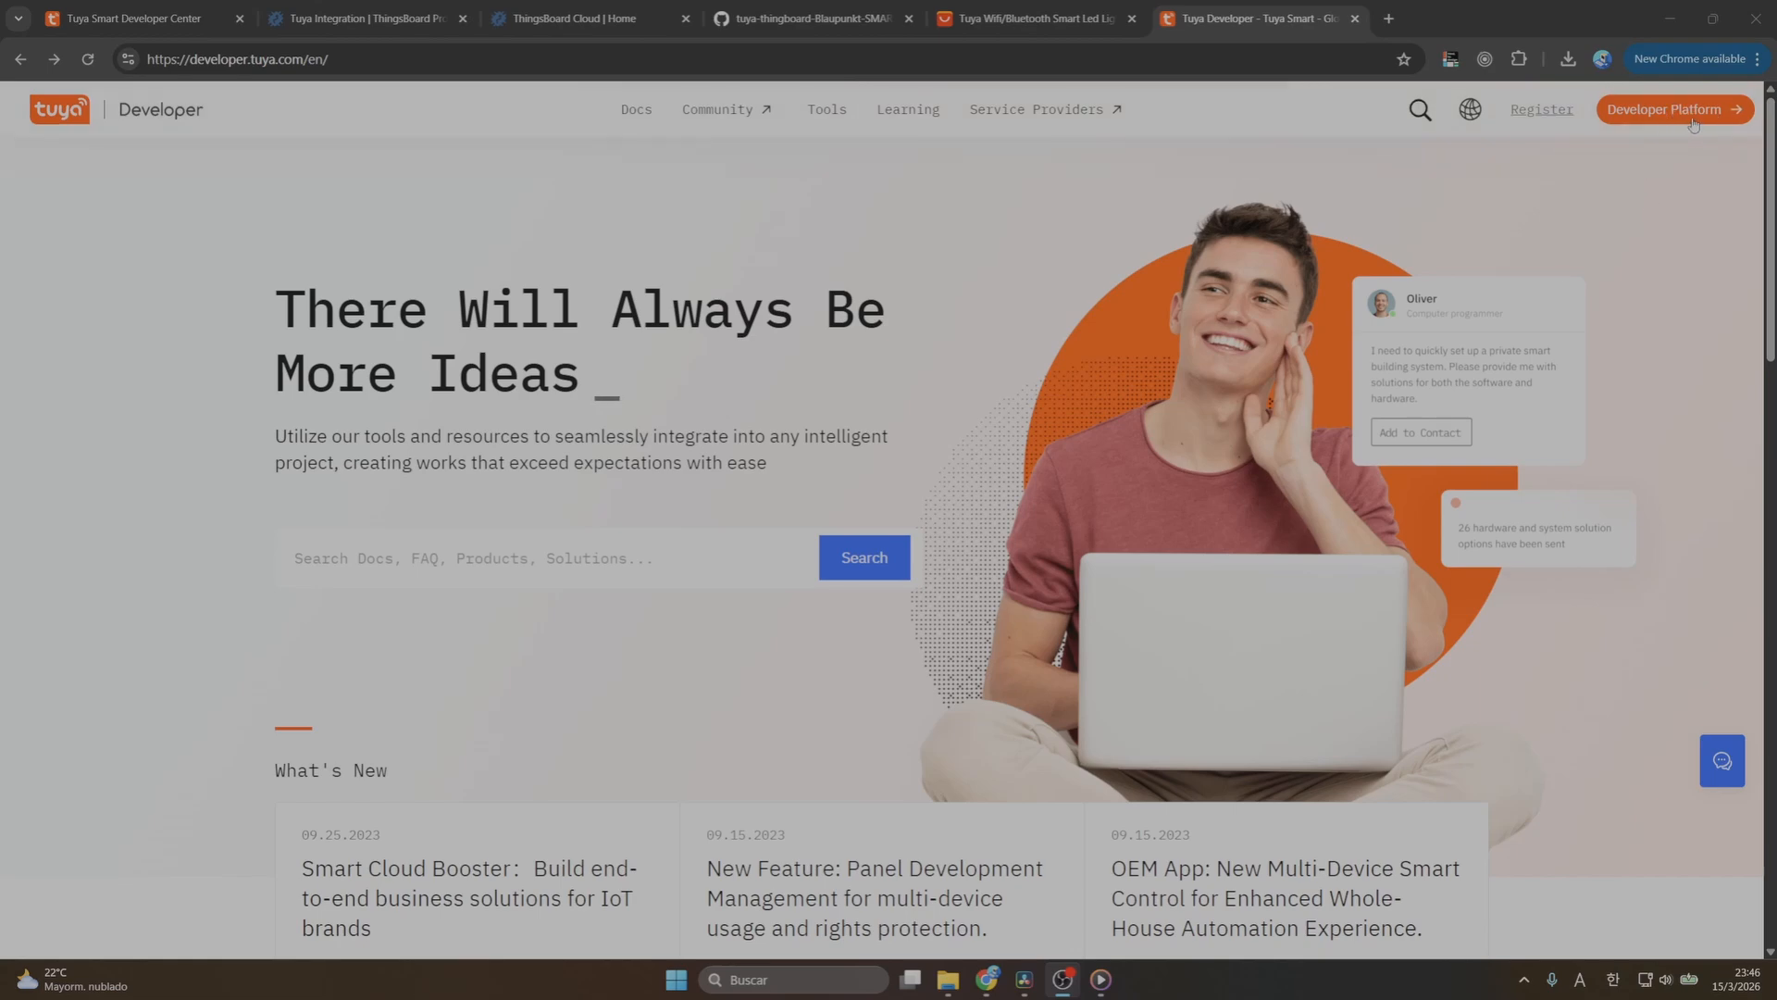
Log in to the Tuya Developer Platform with the prefilled account and solve the slider puzzle
{"action": "left_click", "coordinate": [140, 20]}
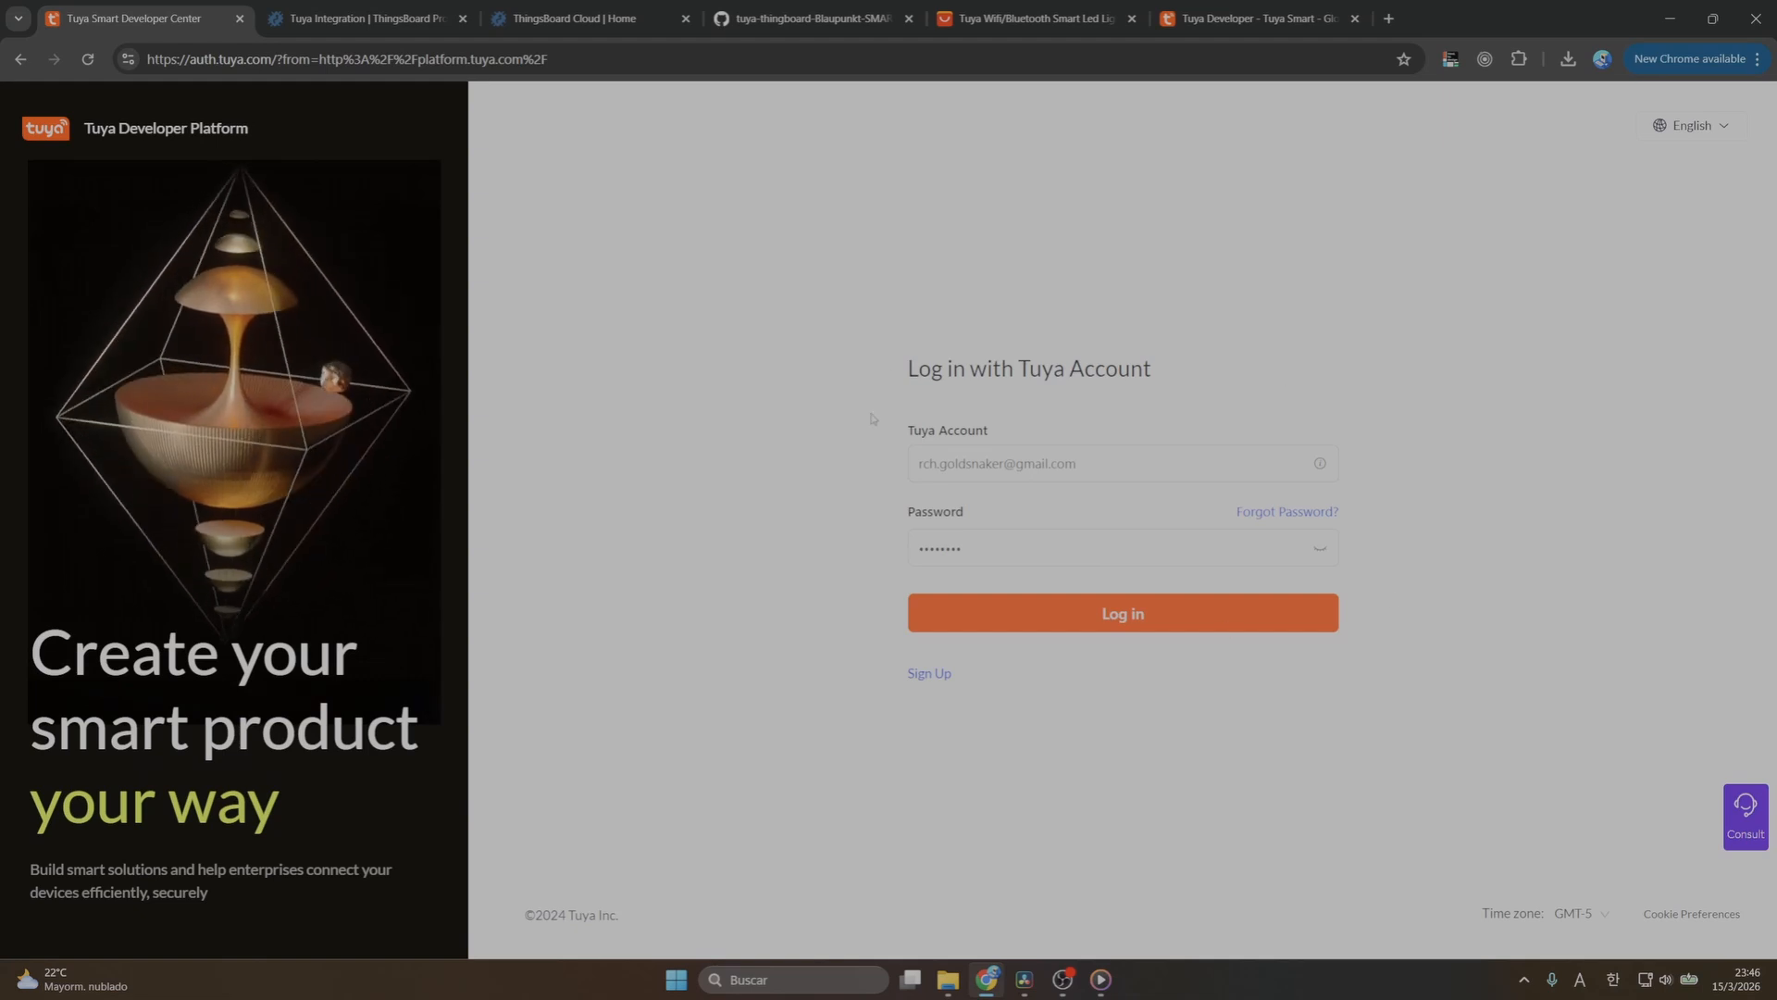
{"action": "left_click", "coordinate": [1185, 627]}
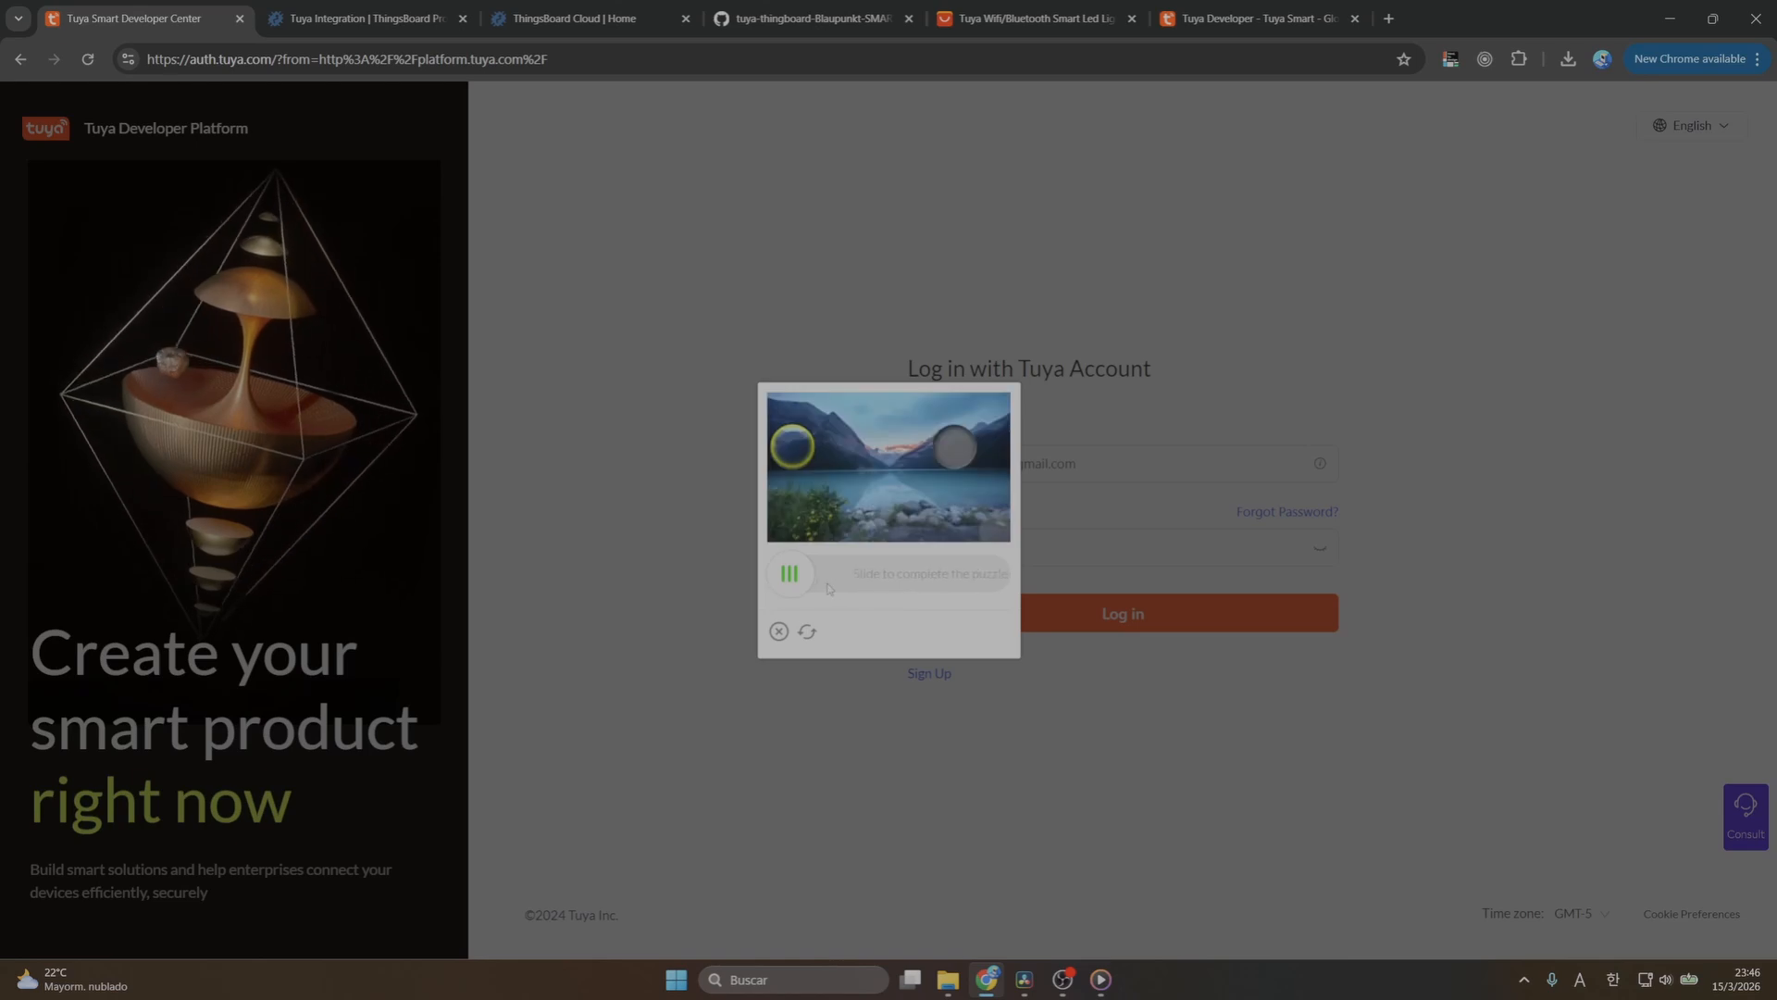
{"action": "left_click_drag", "start_coordinate": [789, 573], "coordinate": [955, 589]}
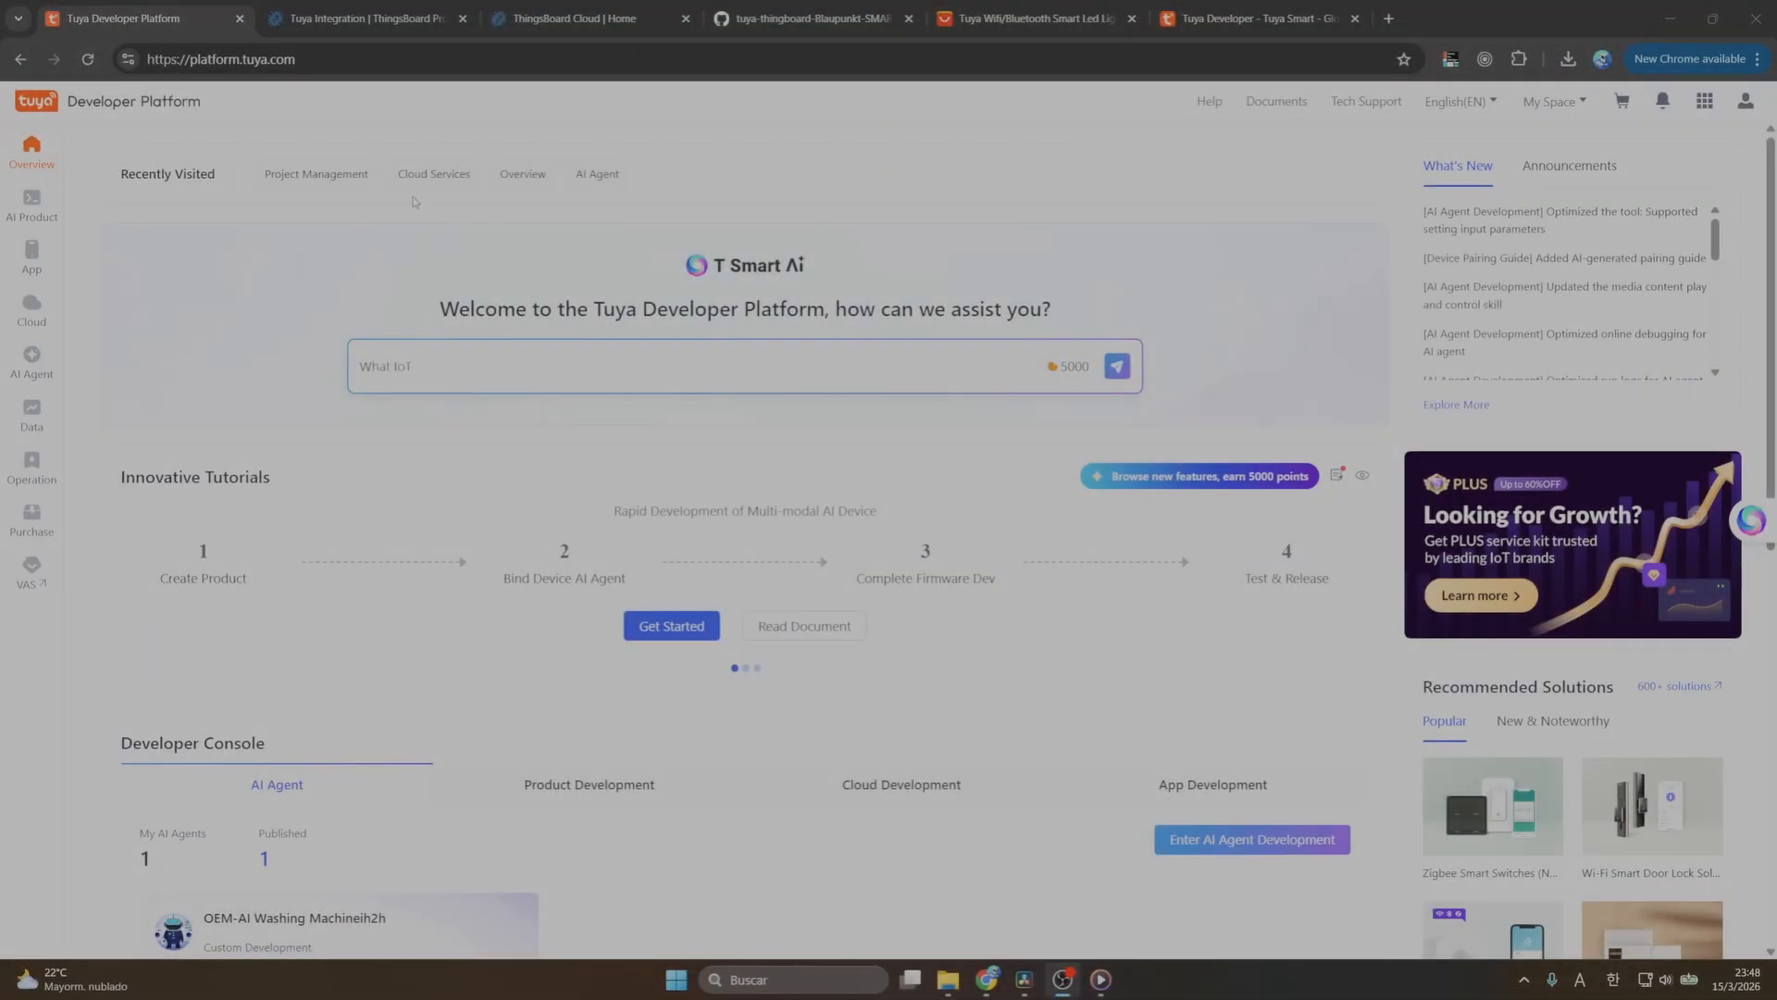
Start a new cloud project in Project Management and name it Thingsboard Integration
{"action": "mouse_move", "coordinate": [36, 324]}
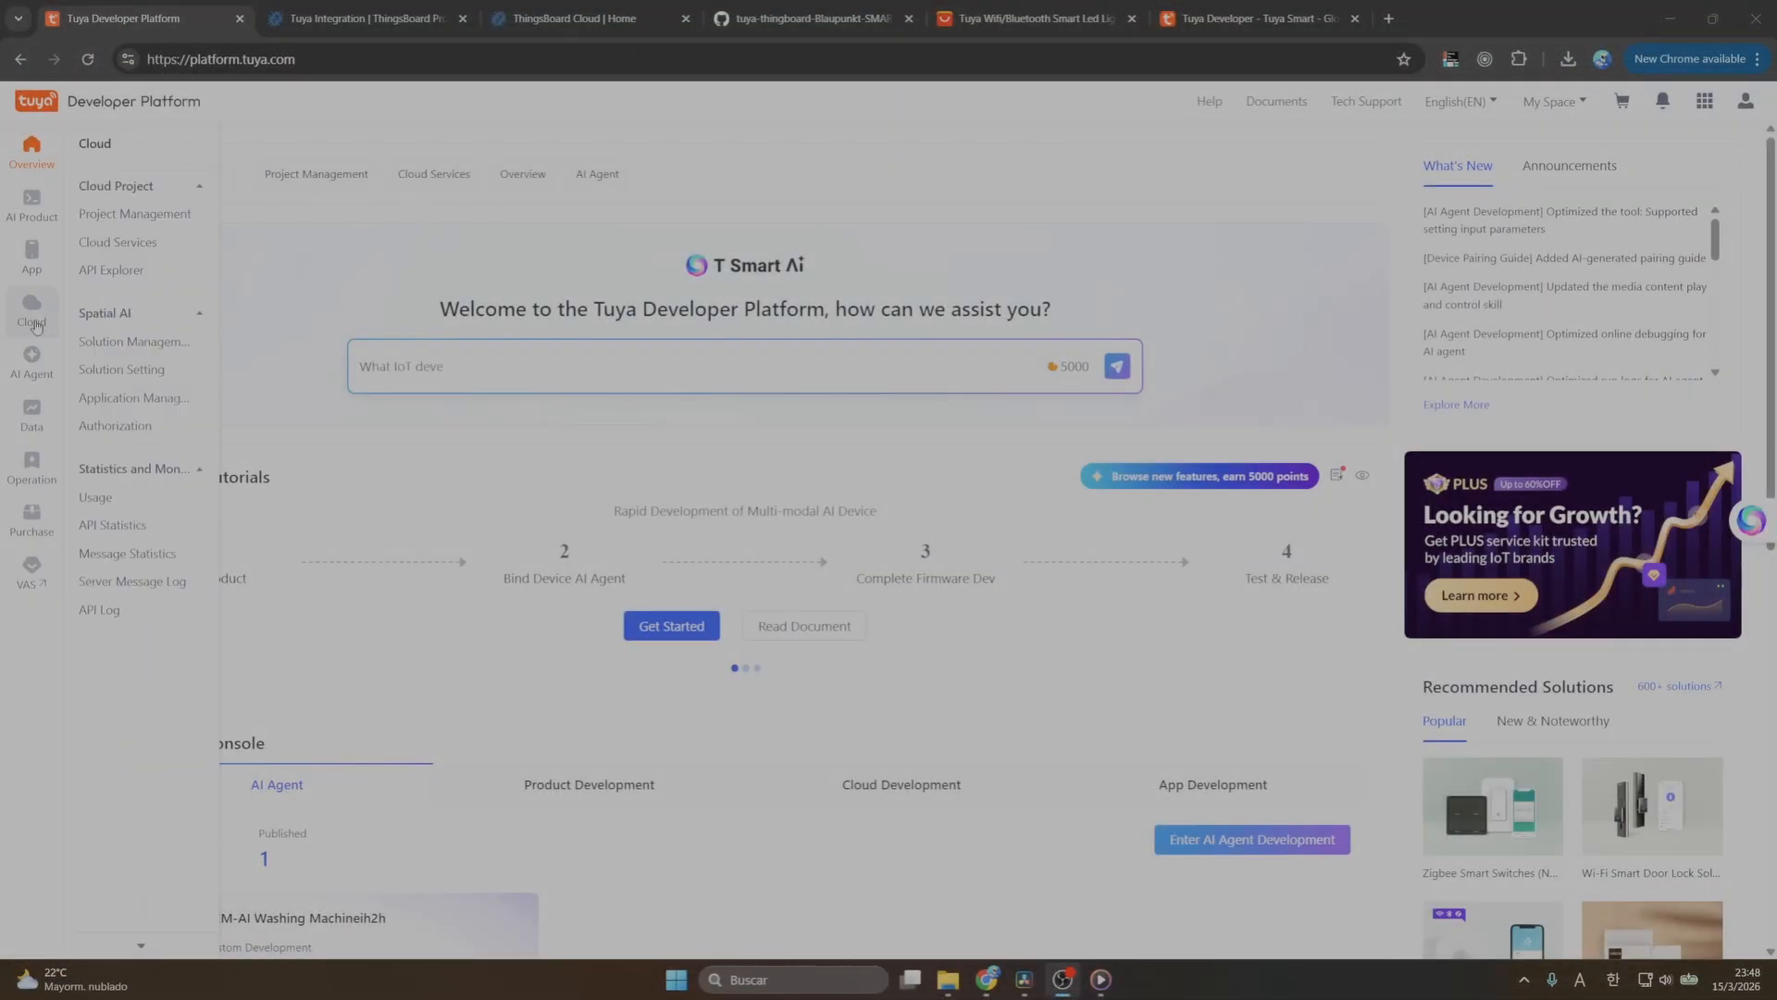
{"action": "left_click", "coordinate": [146, 216]}
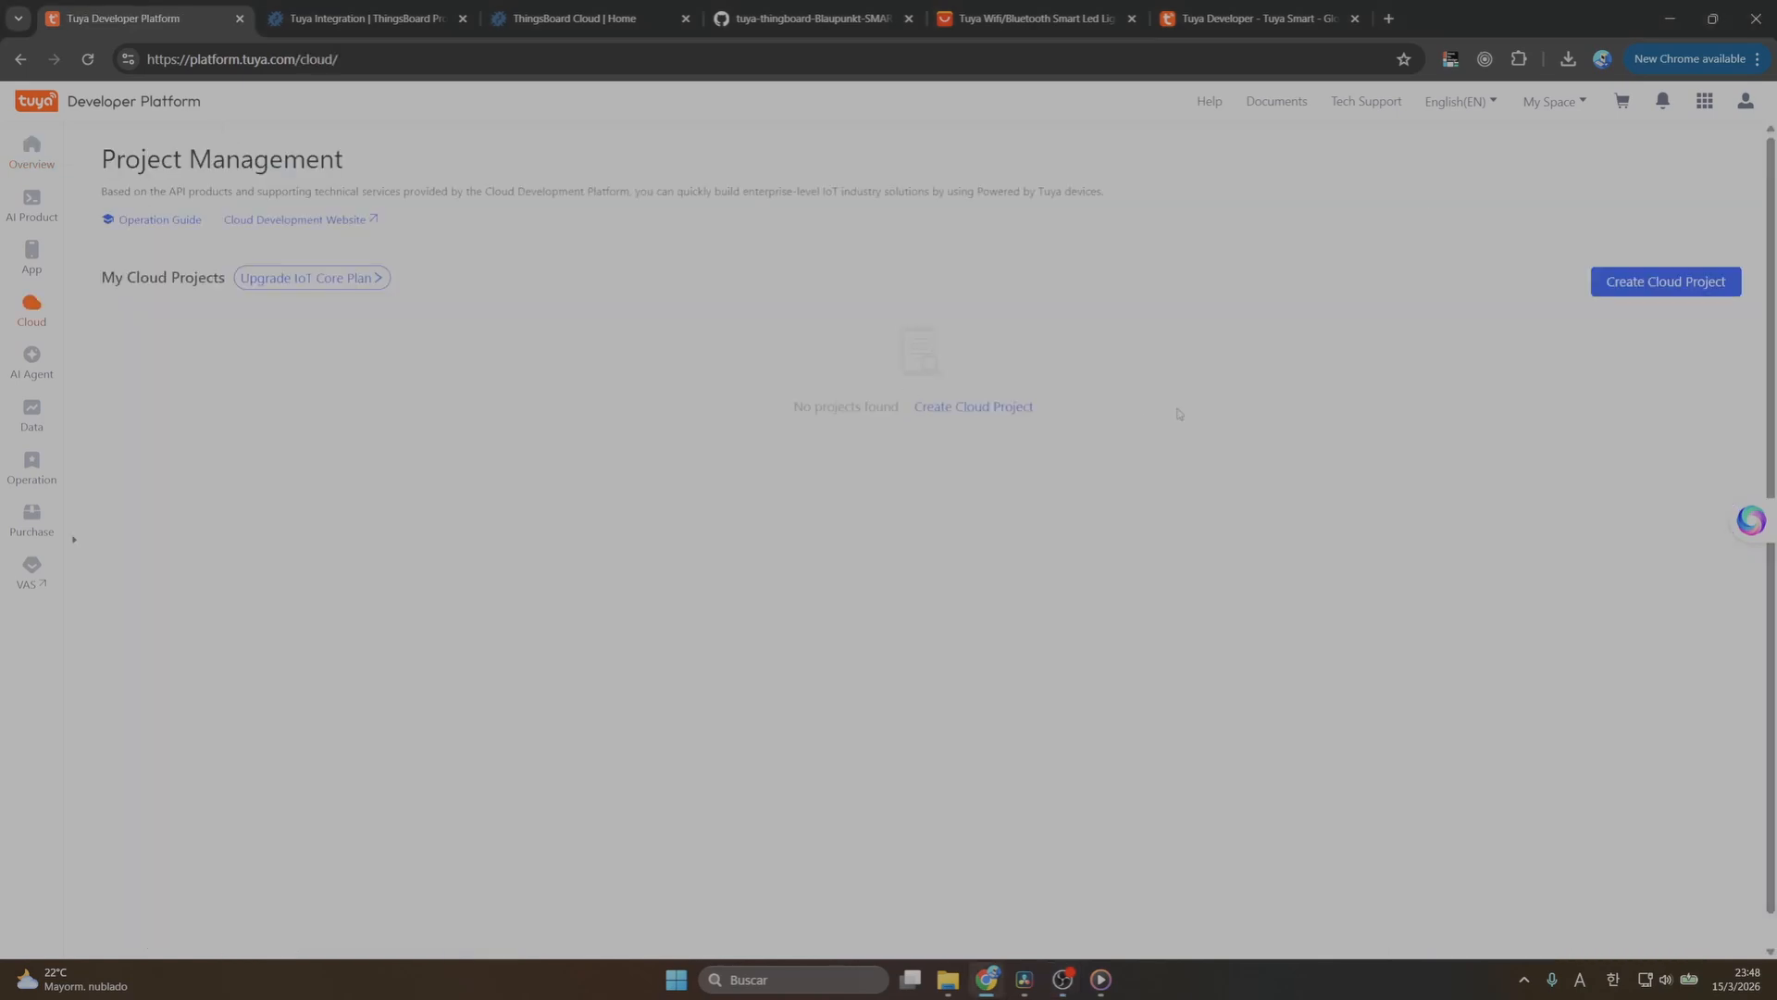
{"action": "left_click", "coordinate": [1677, 280]}
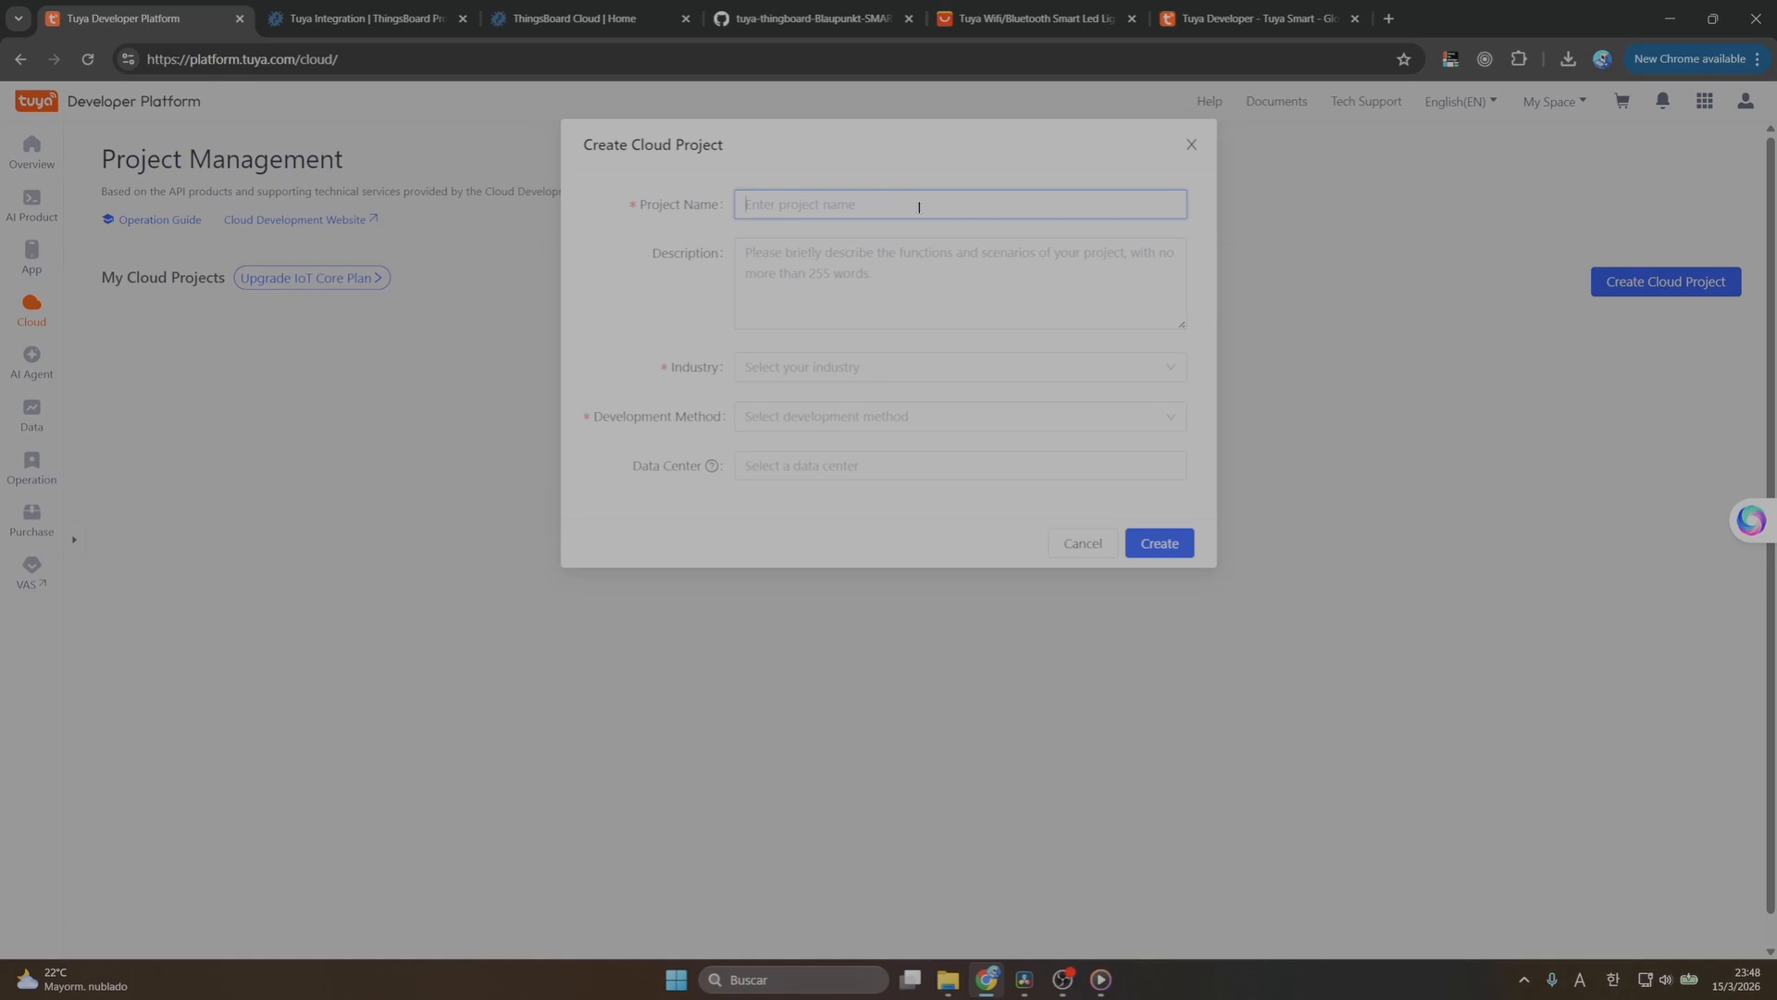
{"action": "type", "text": "Tuya"}
{"action": "key", "text": "BackSpace"}
{"action": "key", "text": "BackSpace"}
{"action": "key", "text": "BackSpace"}
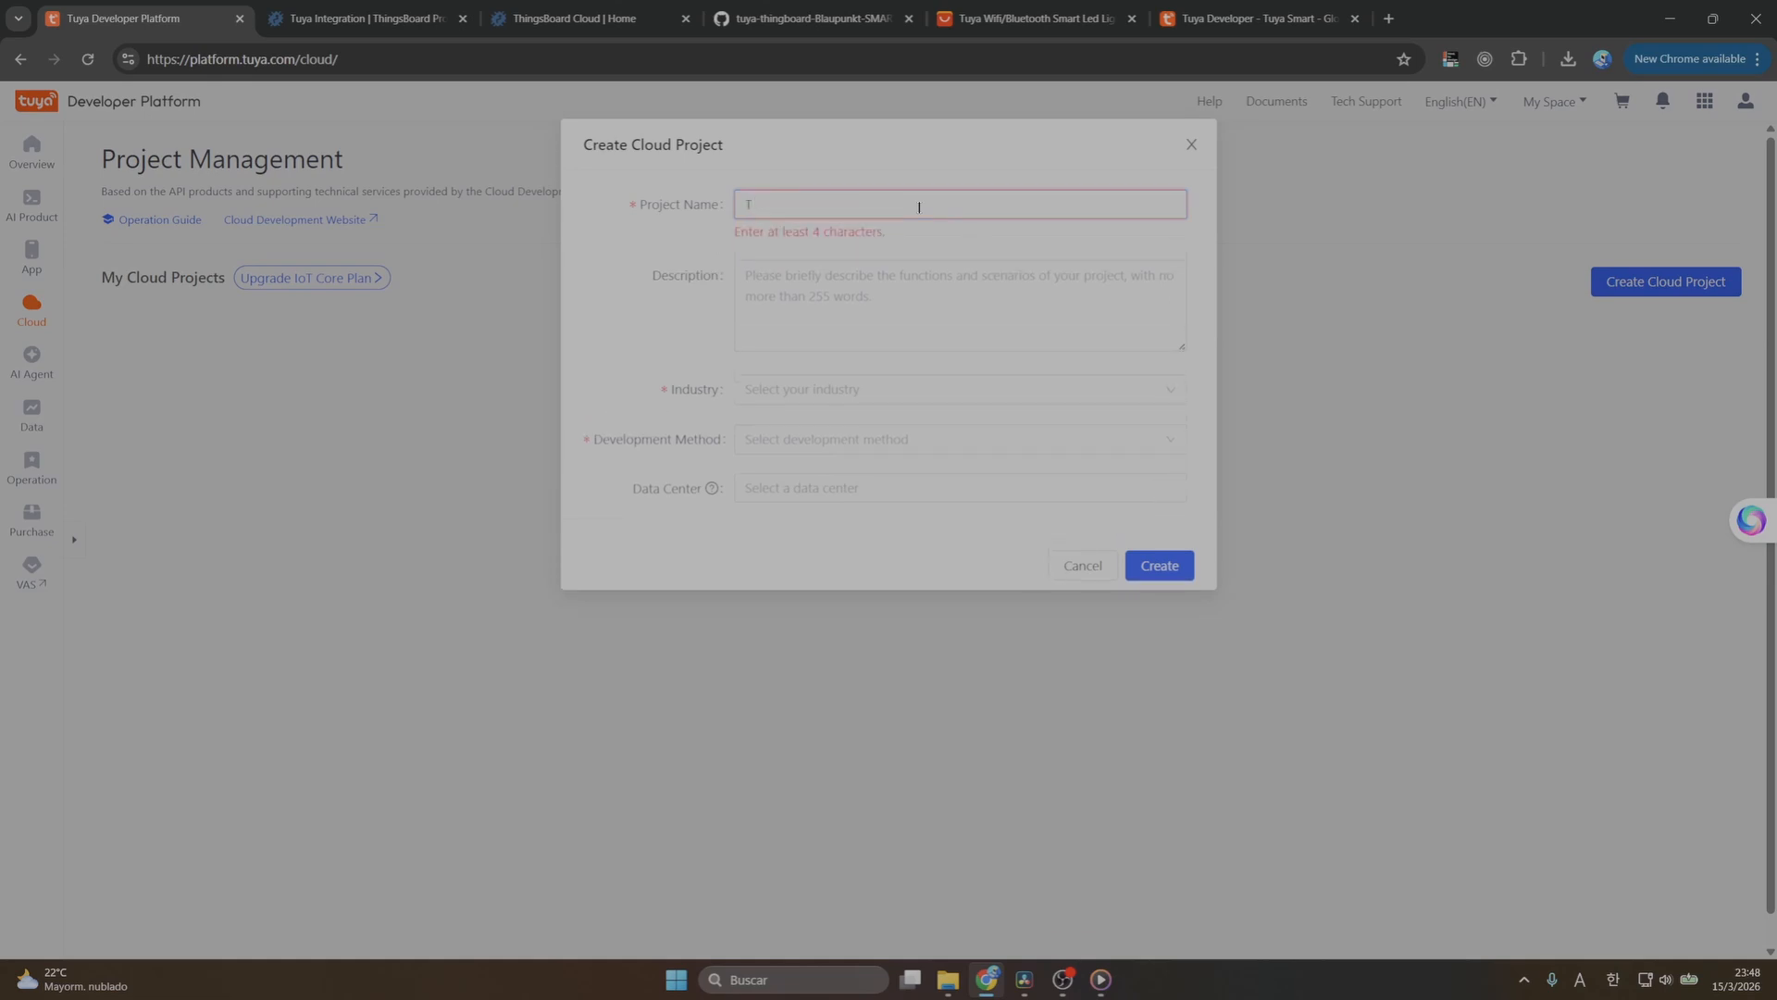
{"action": "type", "text": "hingbo"}
{"action": "type", "text": "boar"}
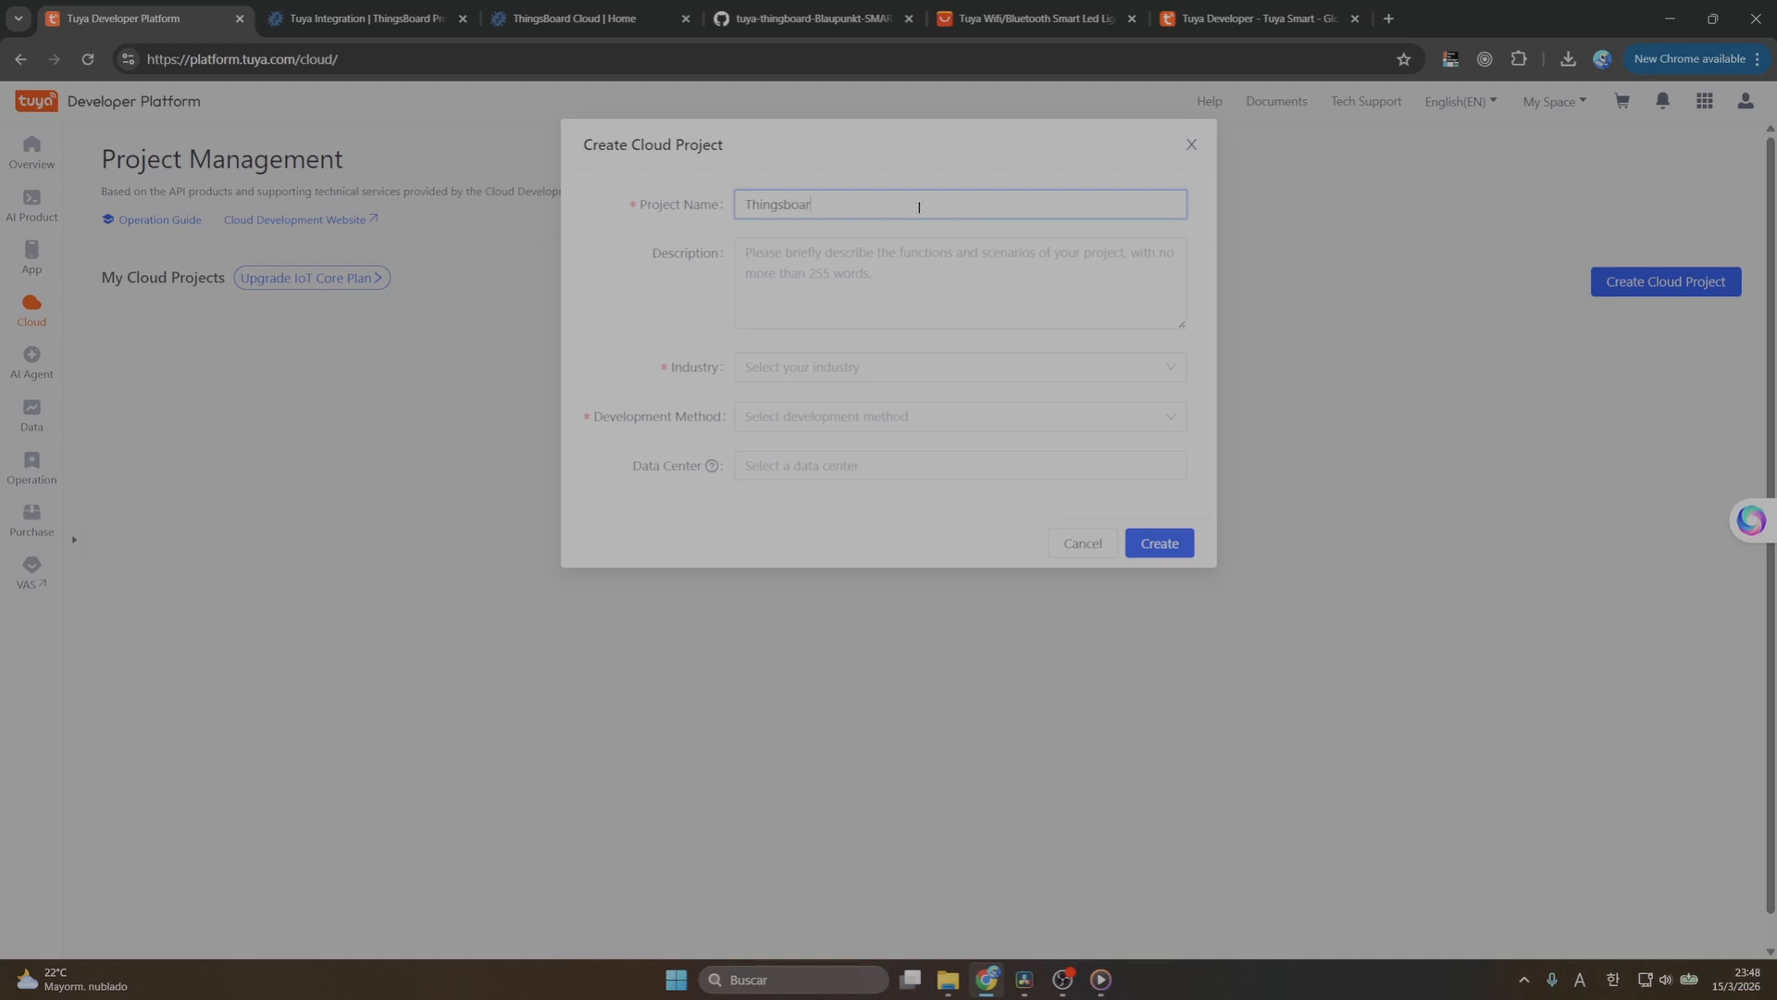
{"action": "type", "text": "d Integration"}
Set the project's industry to Smart Home, development method to Custom and data center to Western America Data Center
{"action": "left_click", "coordinate": [907, 368]}
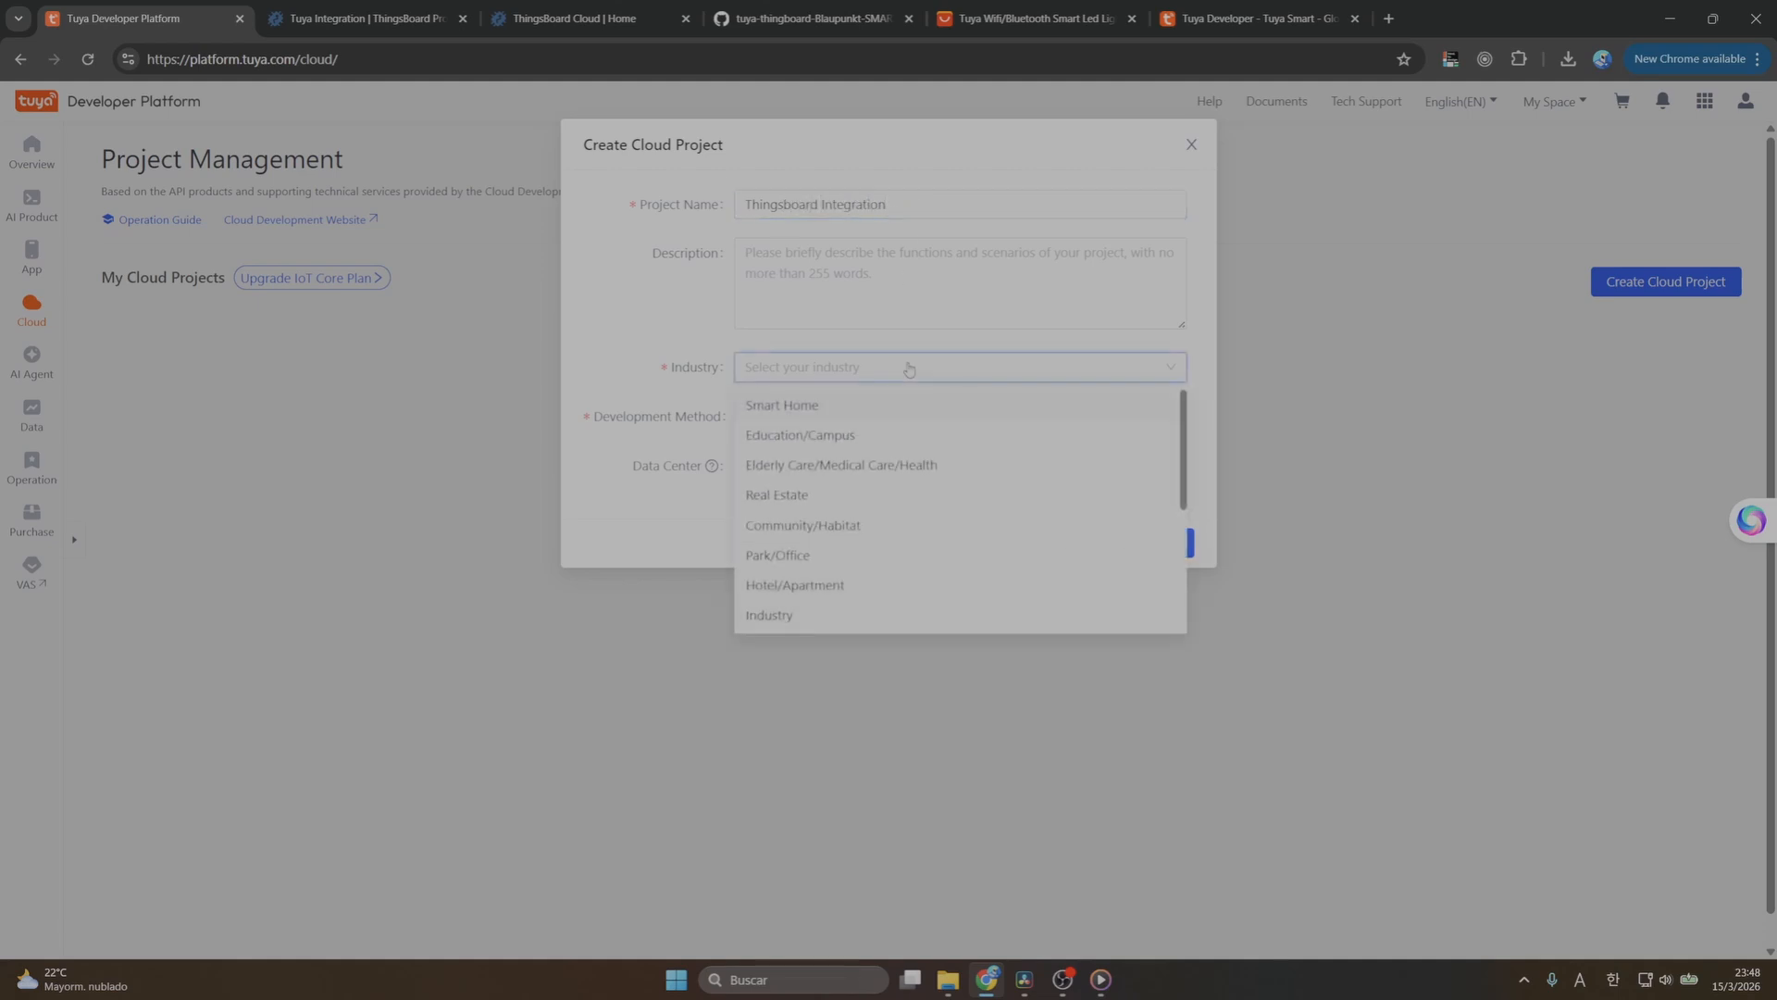
{"action": "left_click", "coordinate": [877, 416]}
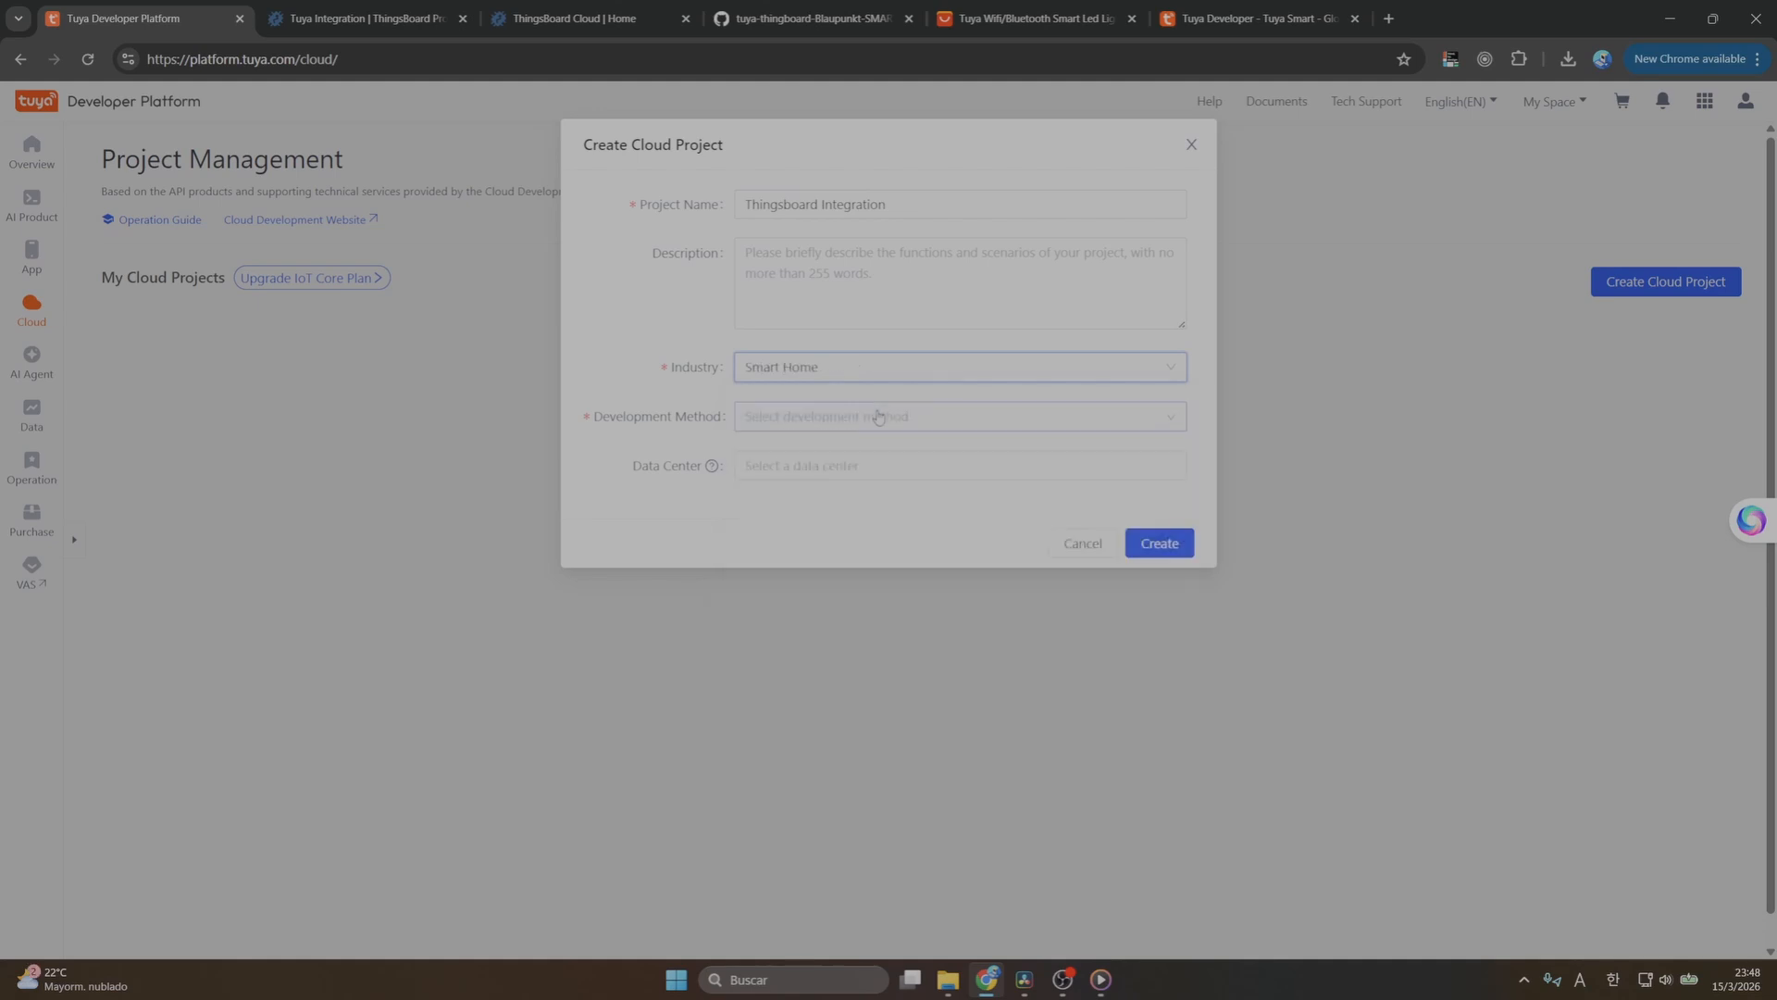
{"action": "left_click", "coordinate": [825, 426]}
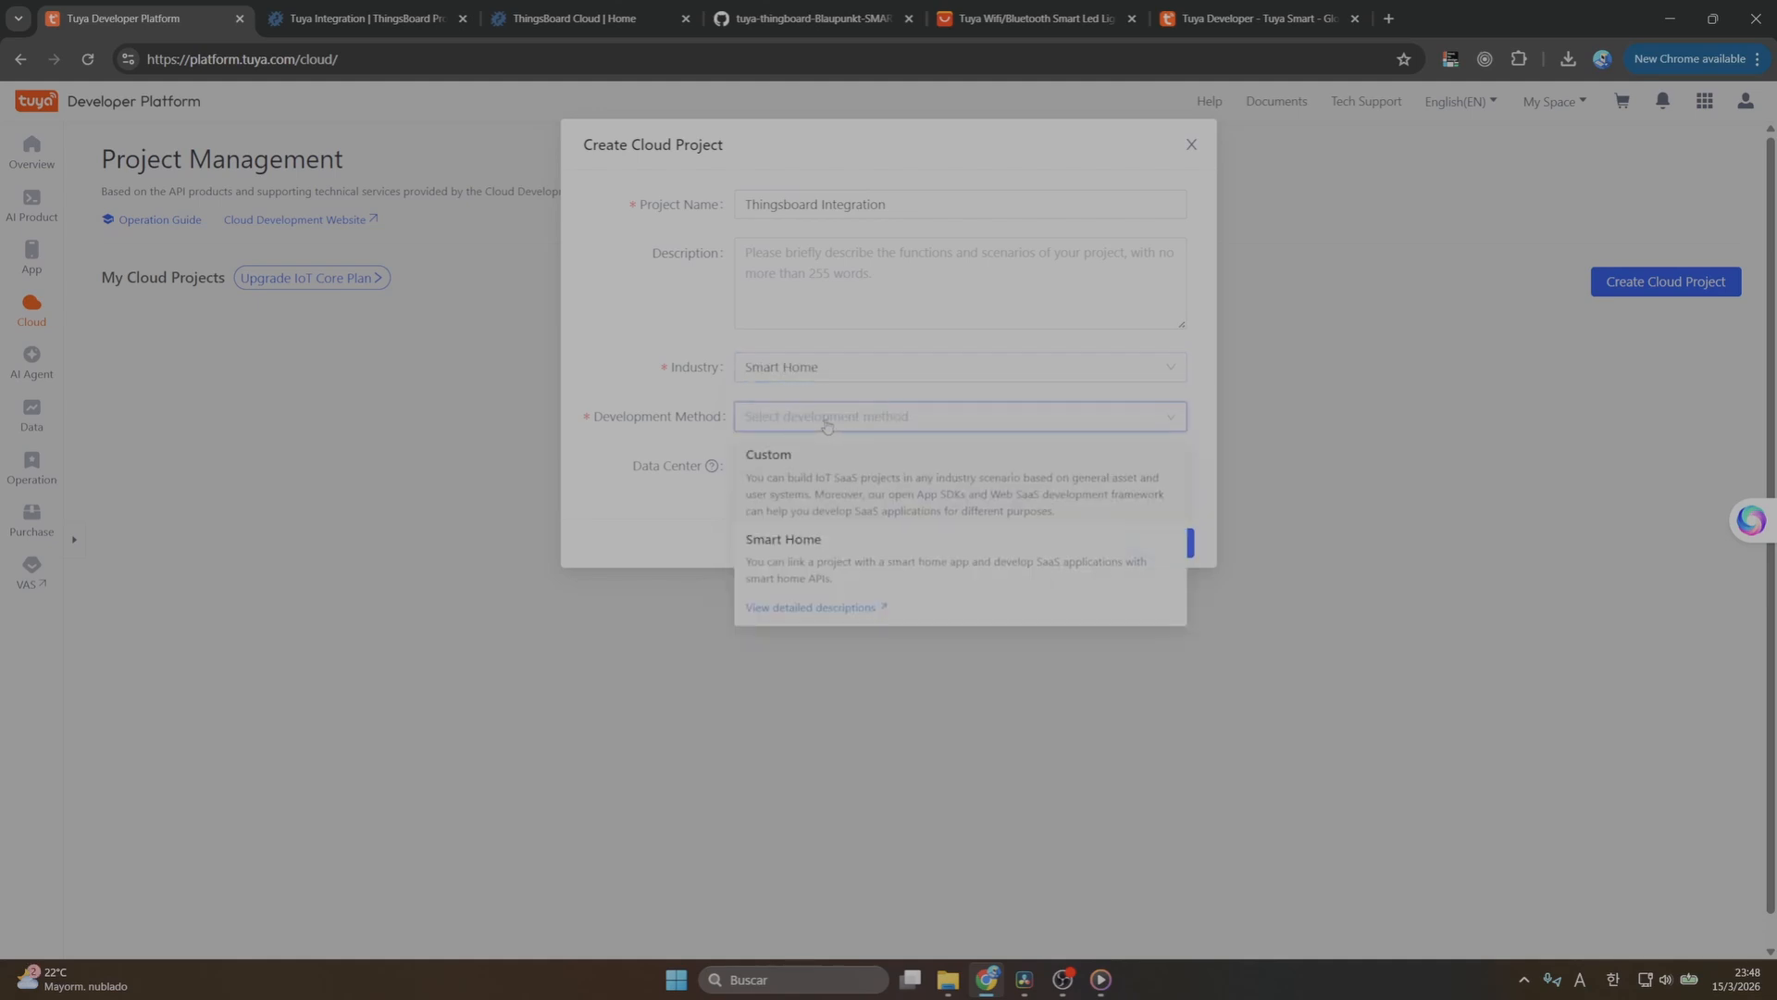
{"action": "left_click", "coordinate": [865, 483]}
{"action": "left_click", "coordinate": [866, 471]}
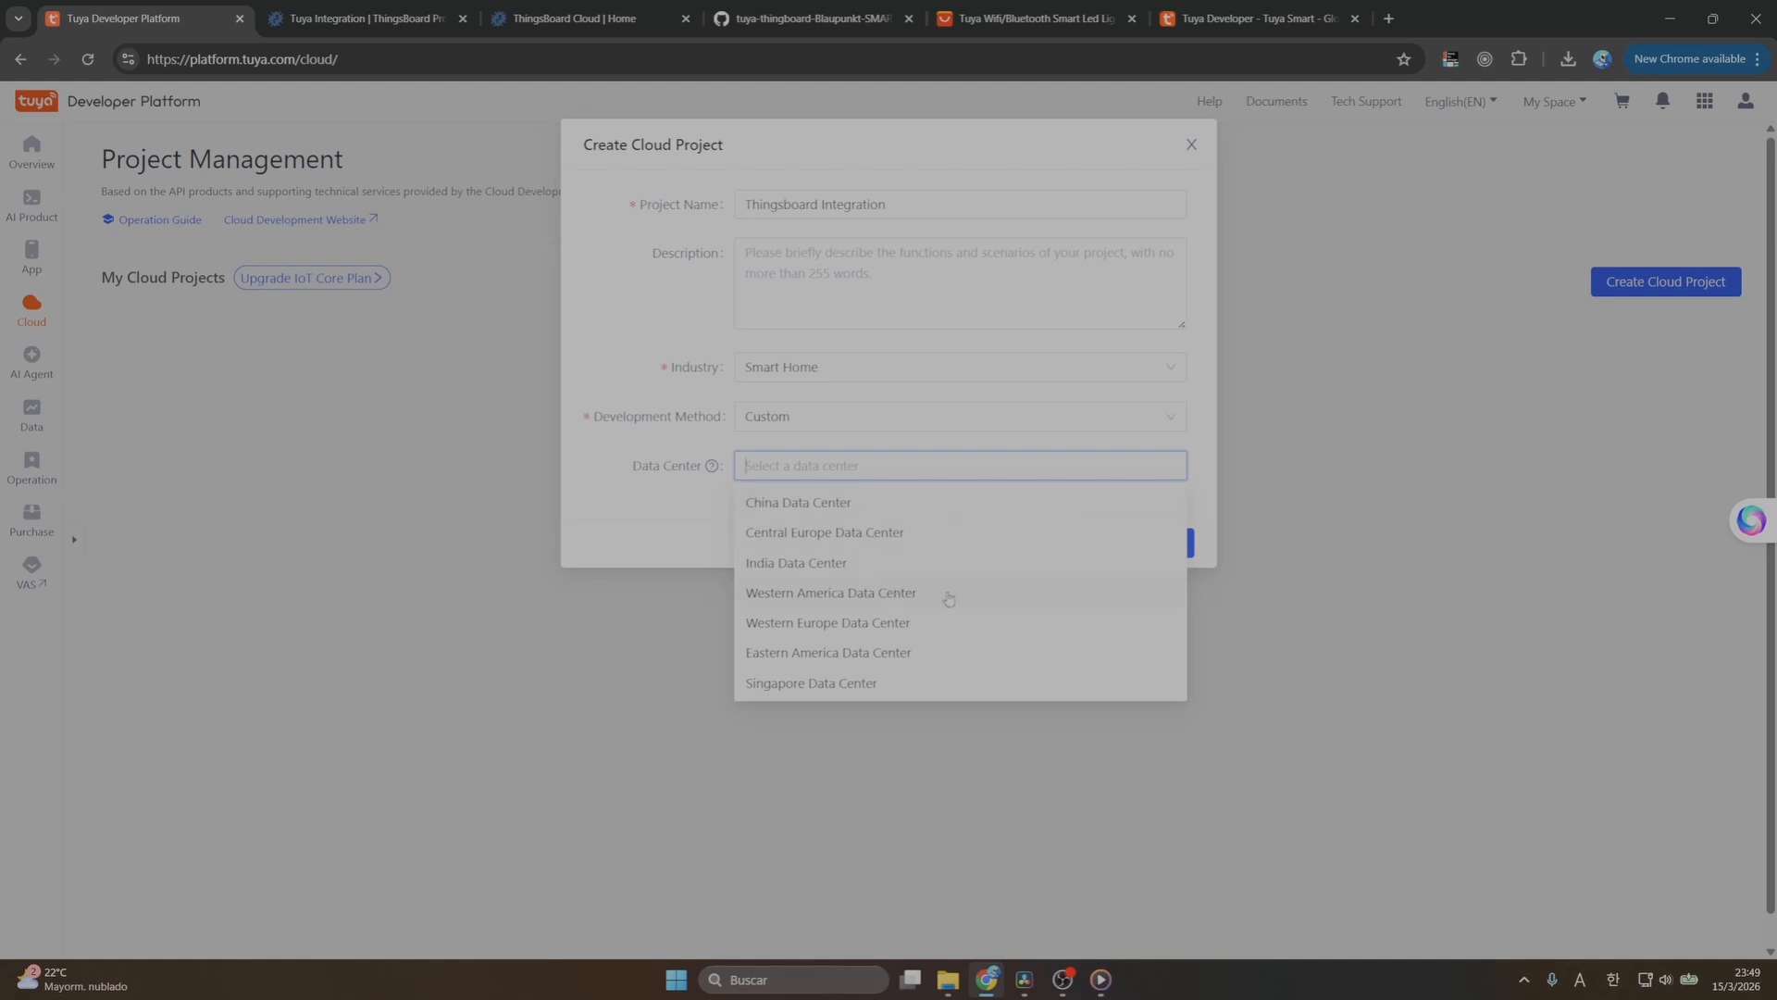
{"action": "left_click", "coordinate": [828, 603]}
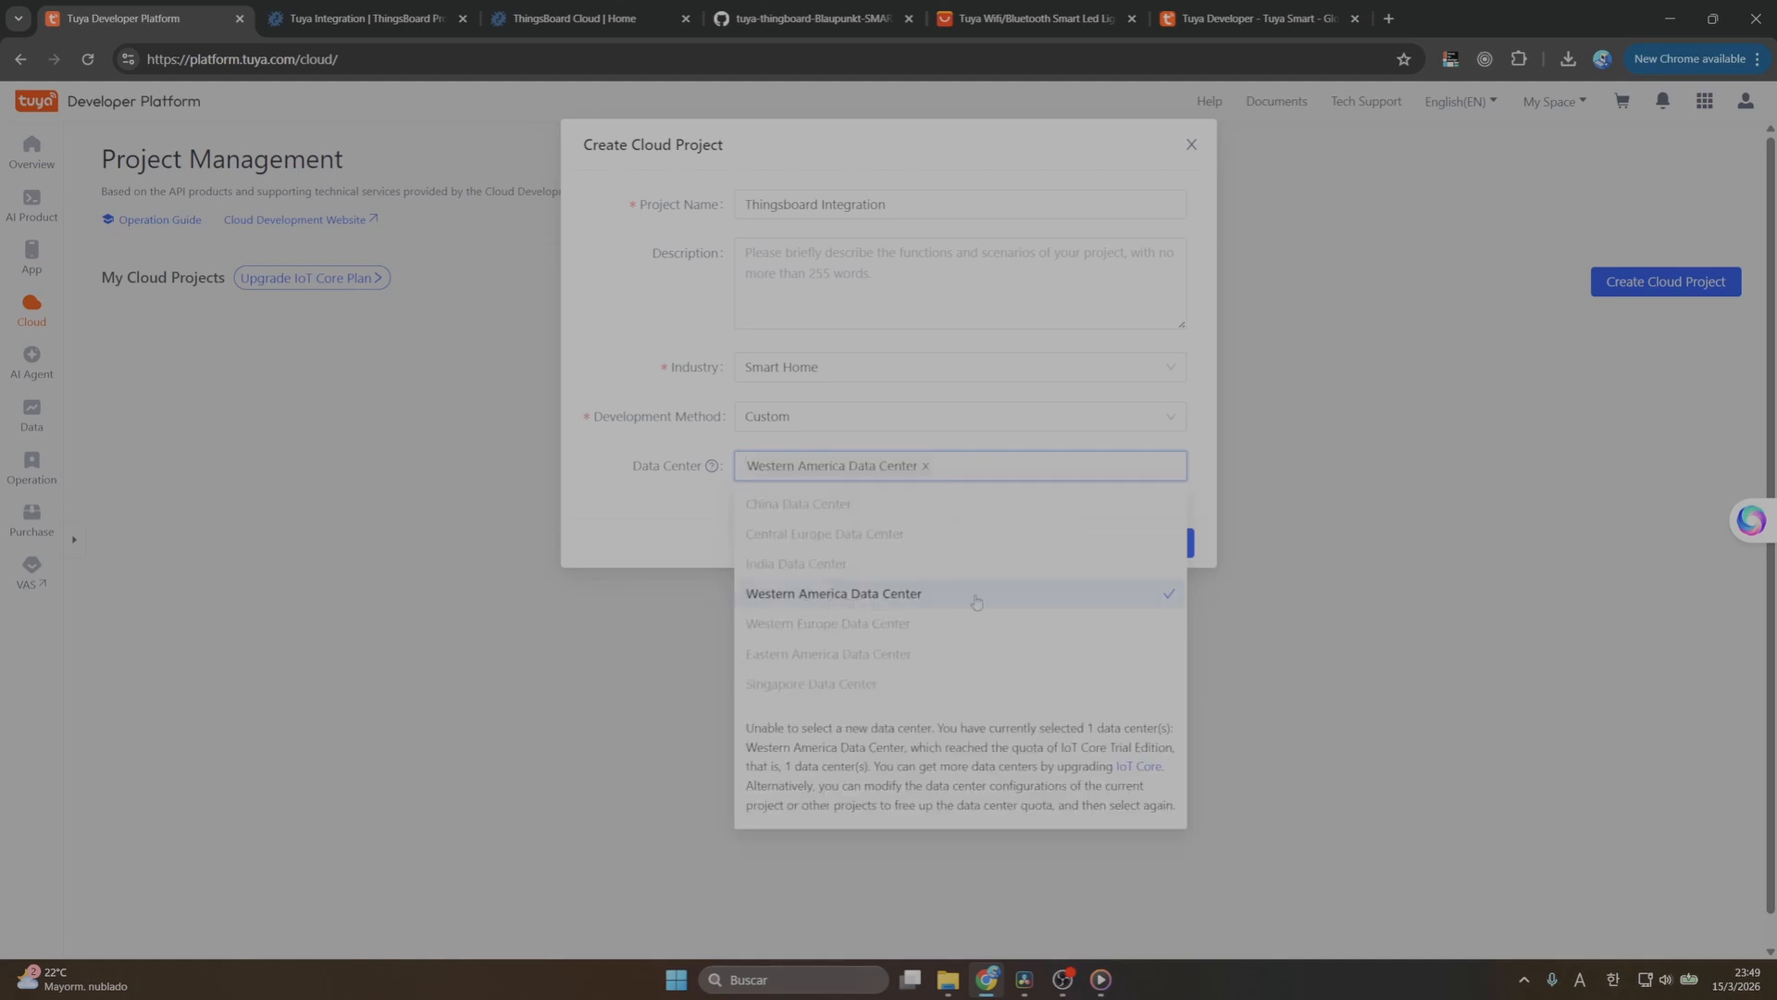
Create the cloud project and authorize the recommended API services for it
{"action": "left_click", "coordinate": [1214, 550]}
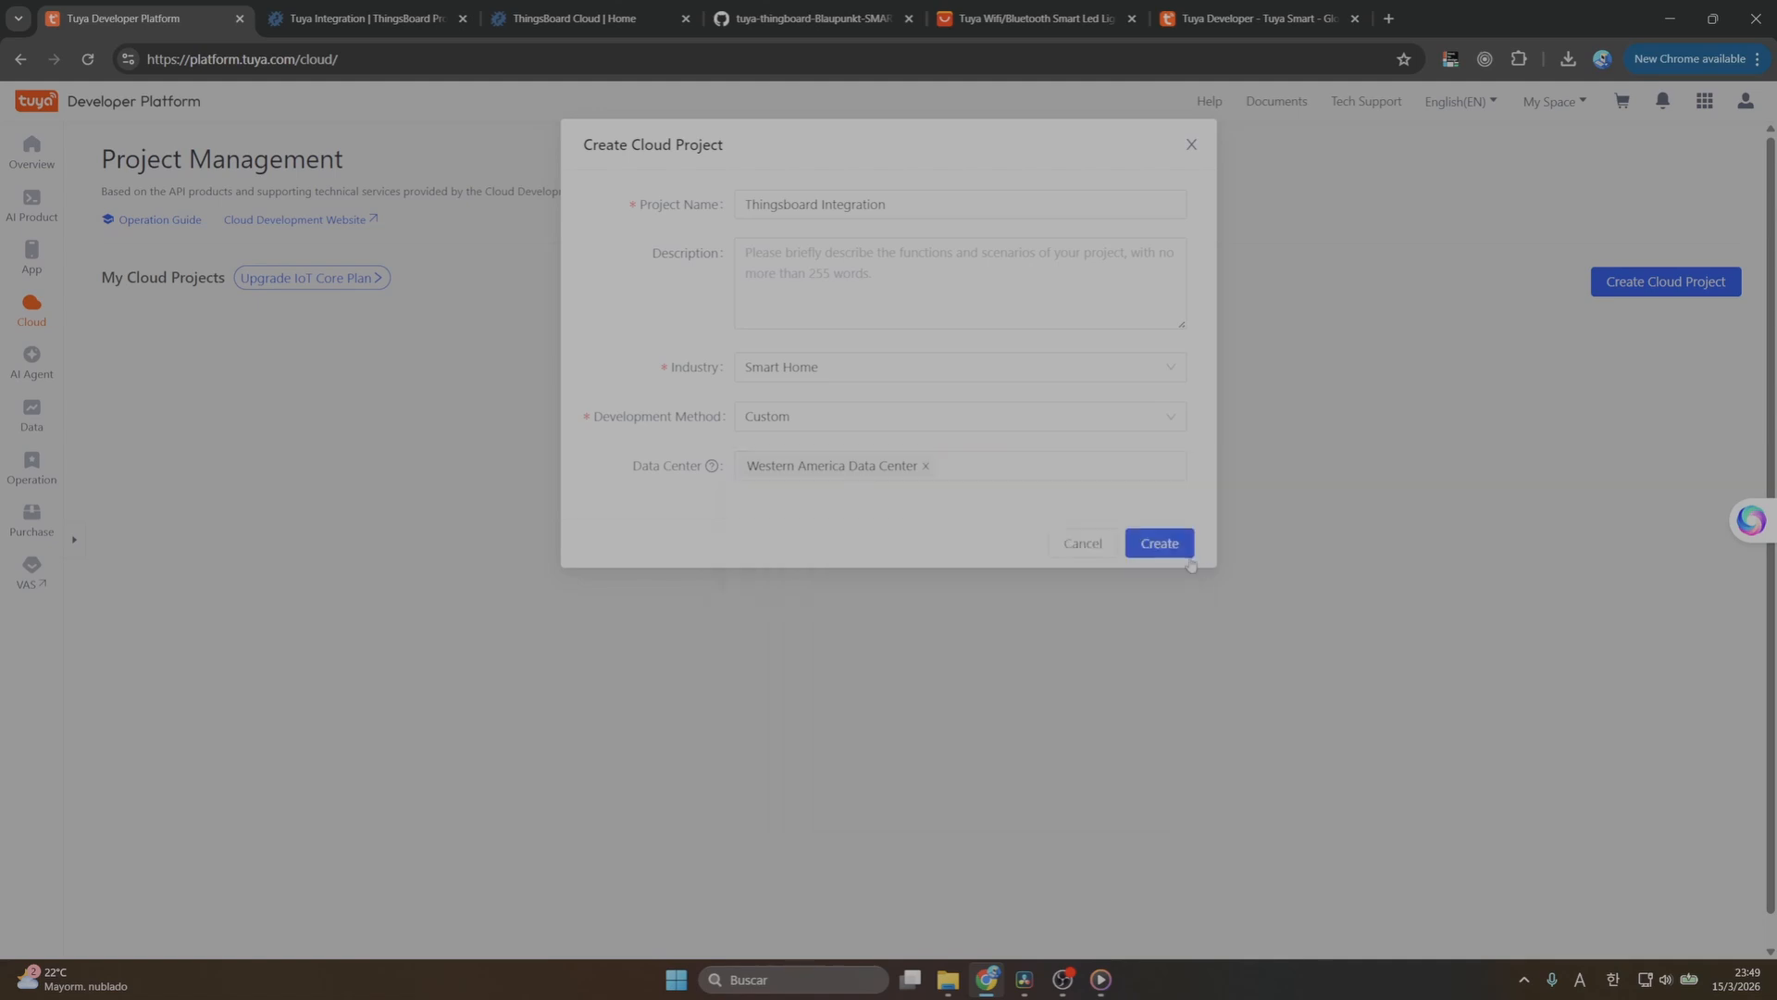
{"action": "left_click", "coordinate": [1174, 544]}
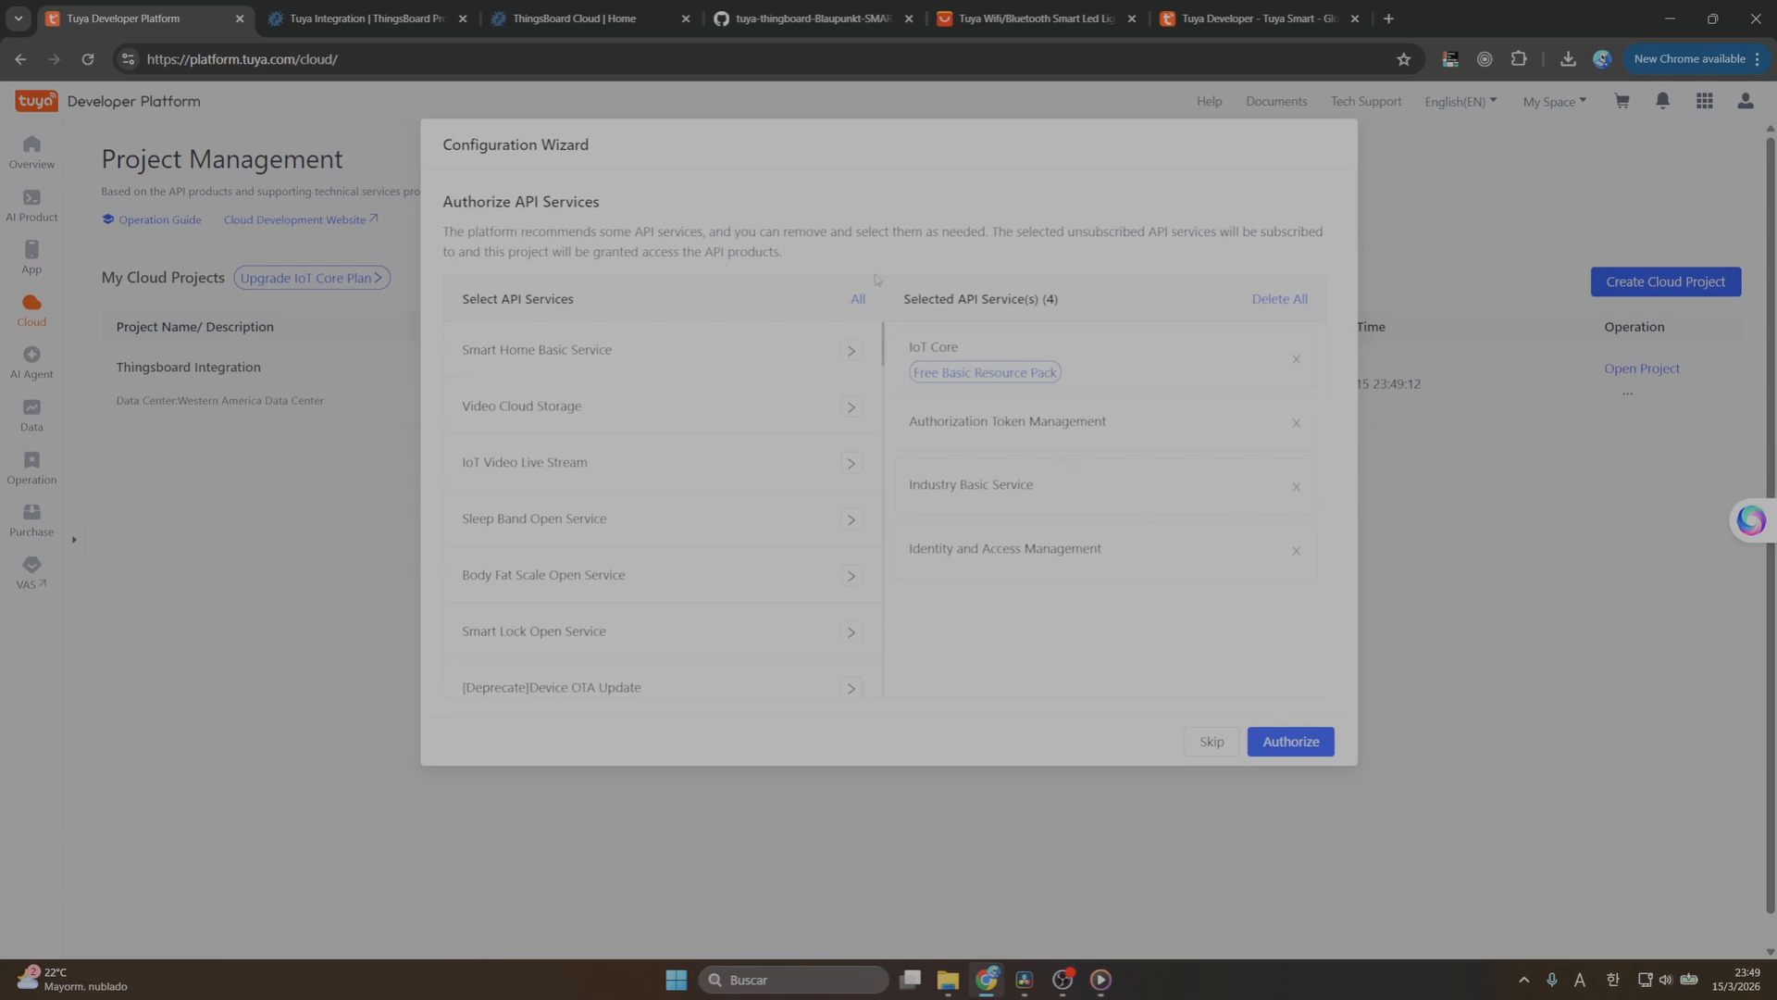
{"action": "left_click", "coordinate": [1311, 748]}
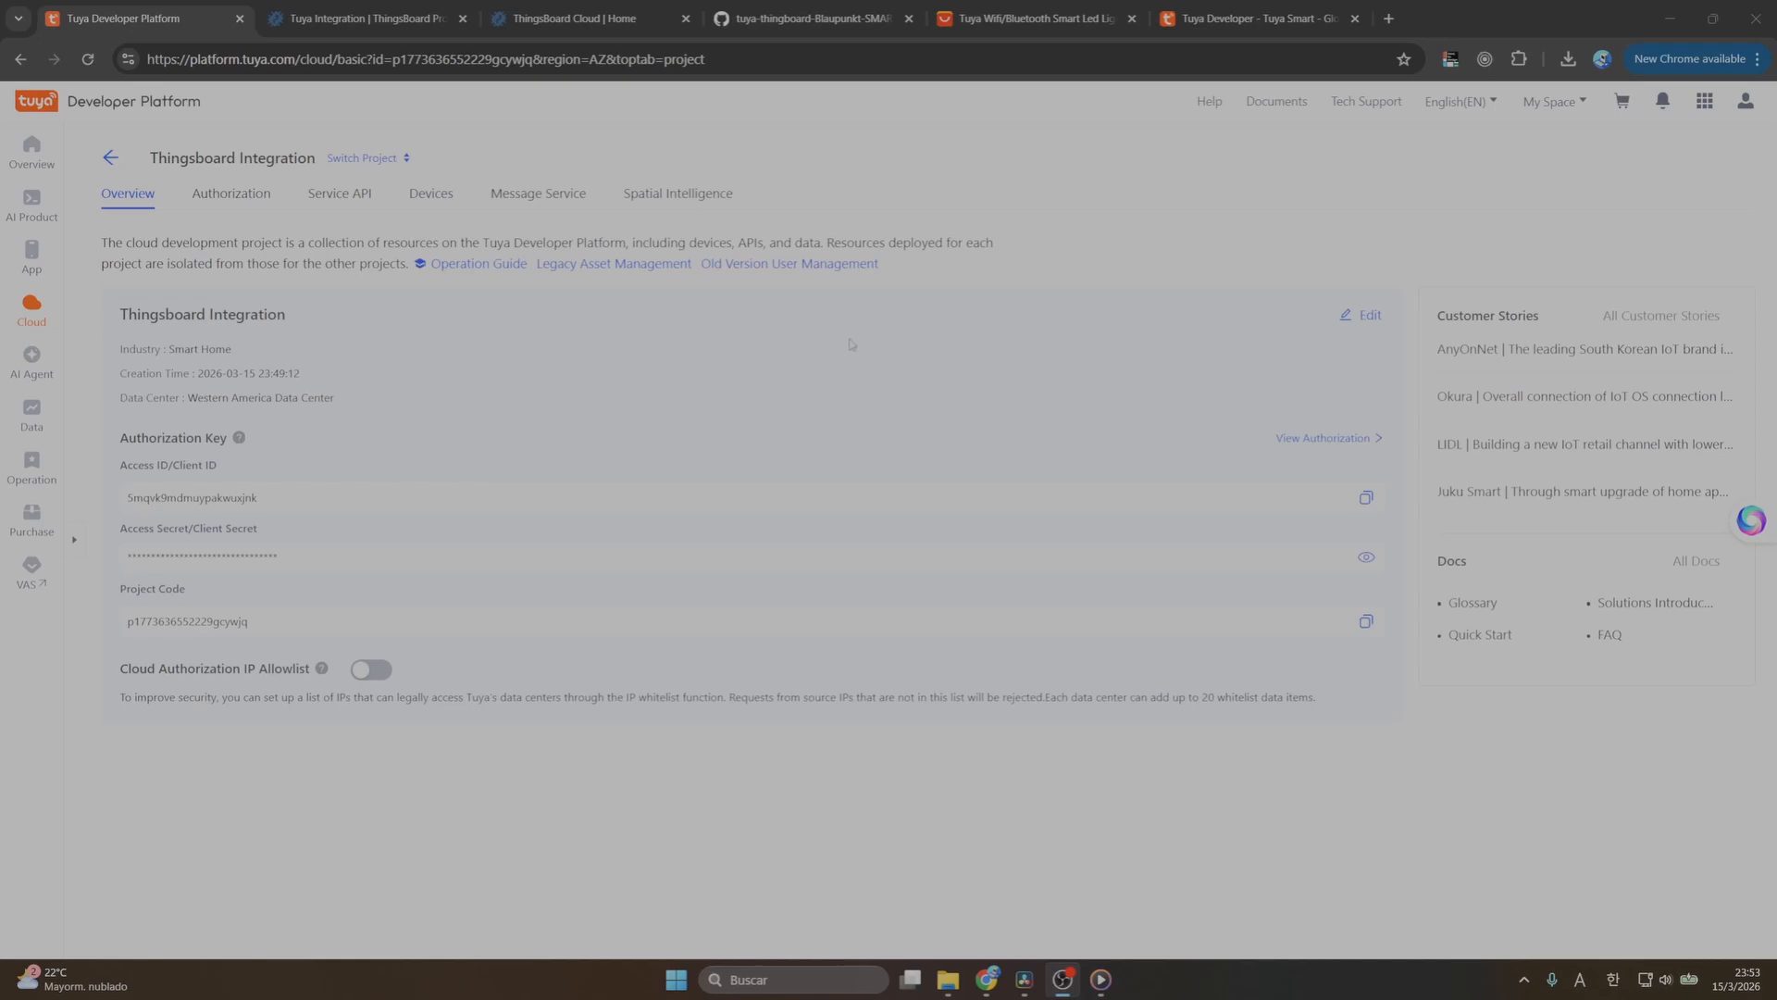
Link the Tuya app account to the project's devices through Tuya App Account Authorization, using the Automatic Link method
{"action": "left_click", "coordinate": [429, 194]}
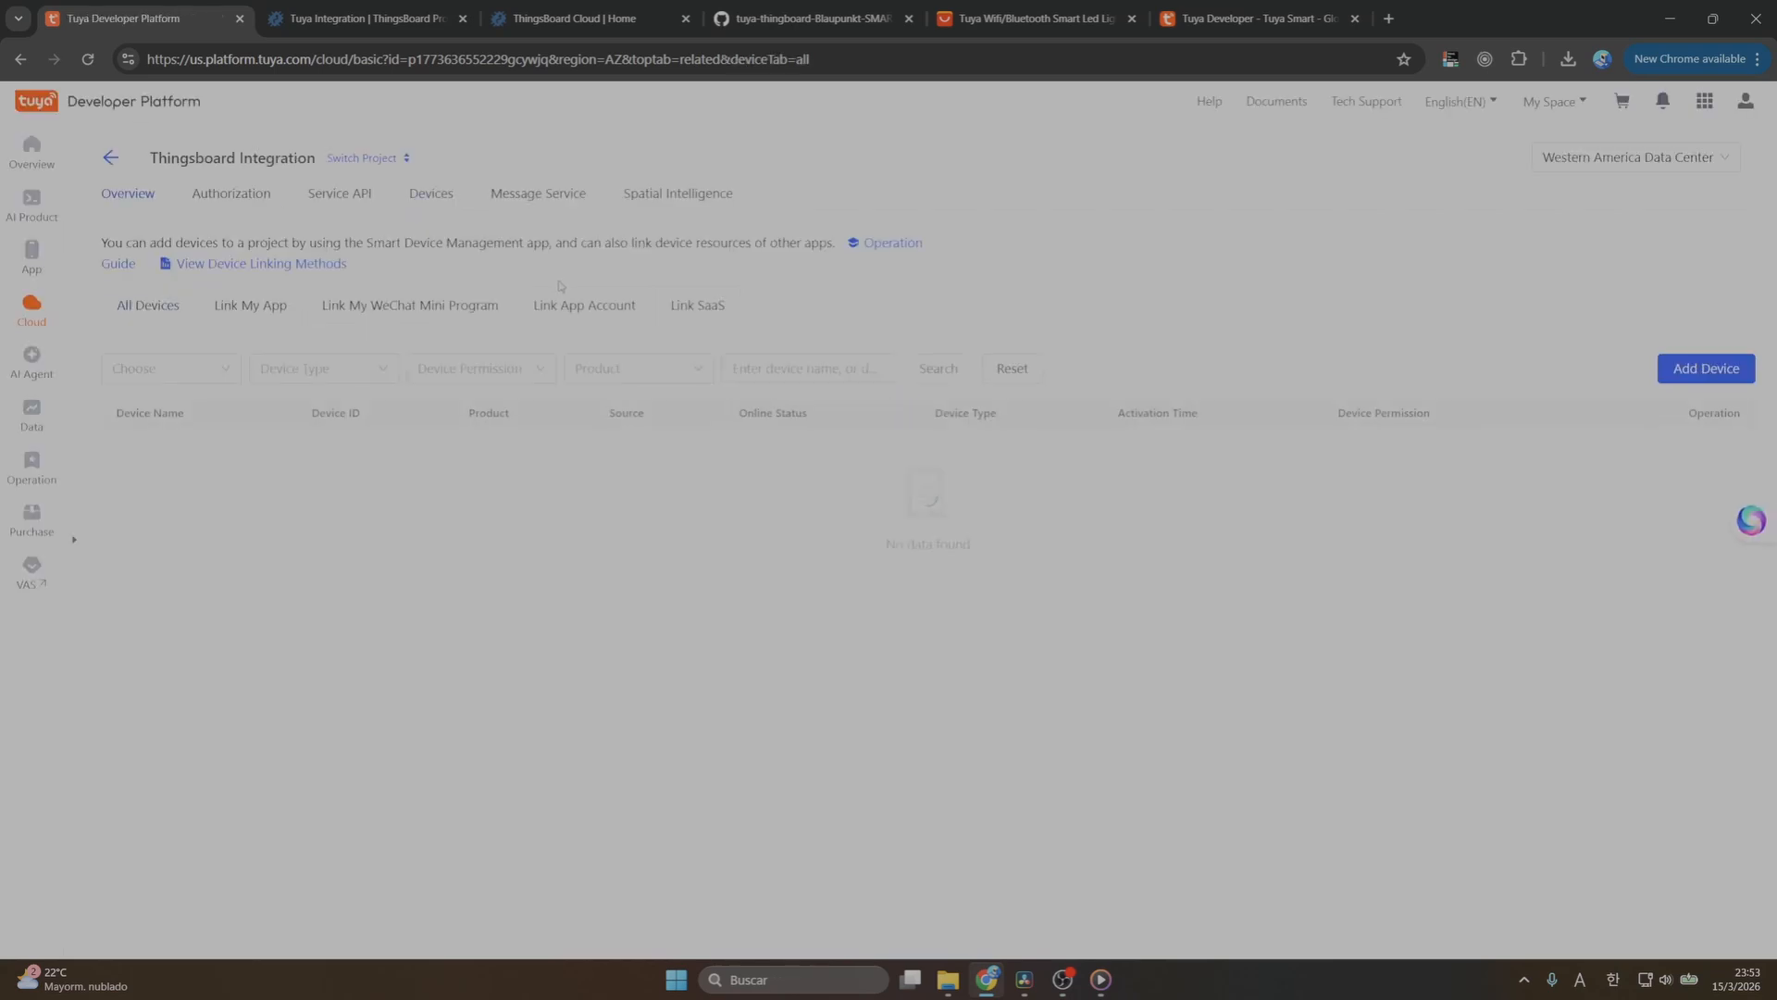
{"action": "left_click", "coordinate": [573, 313]}
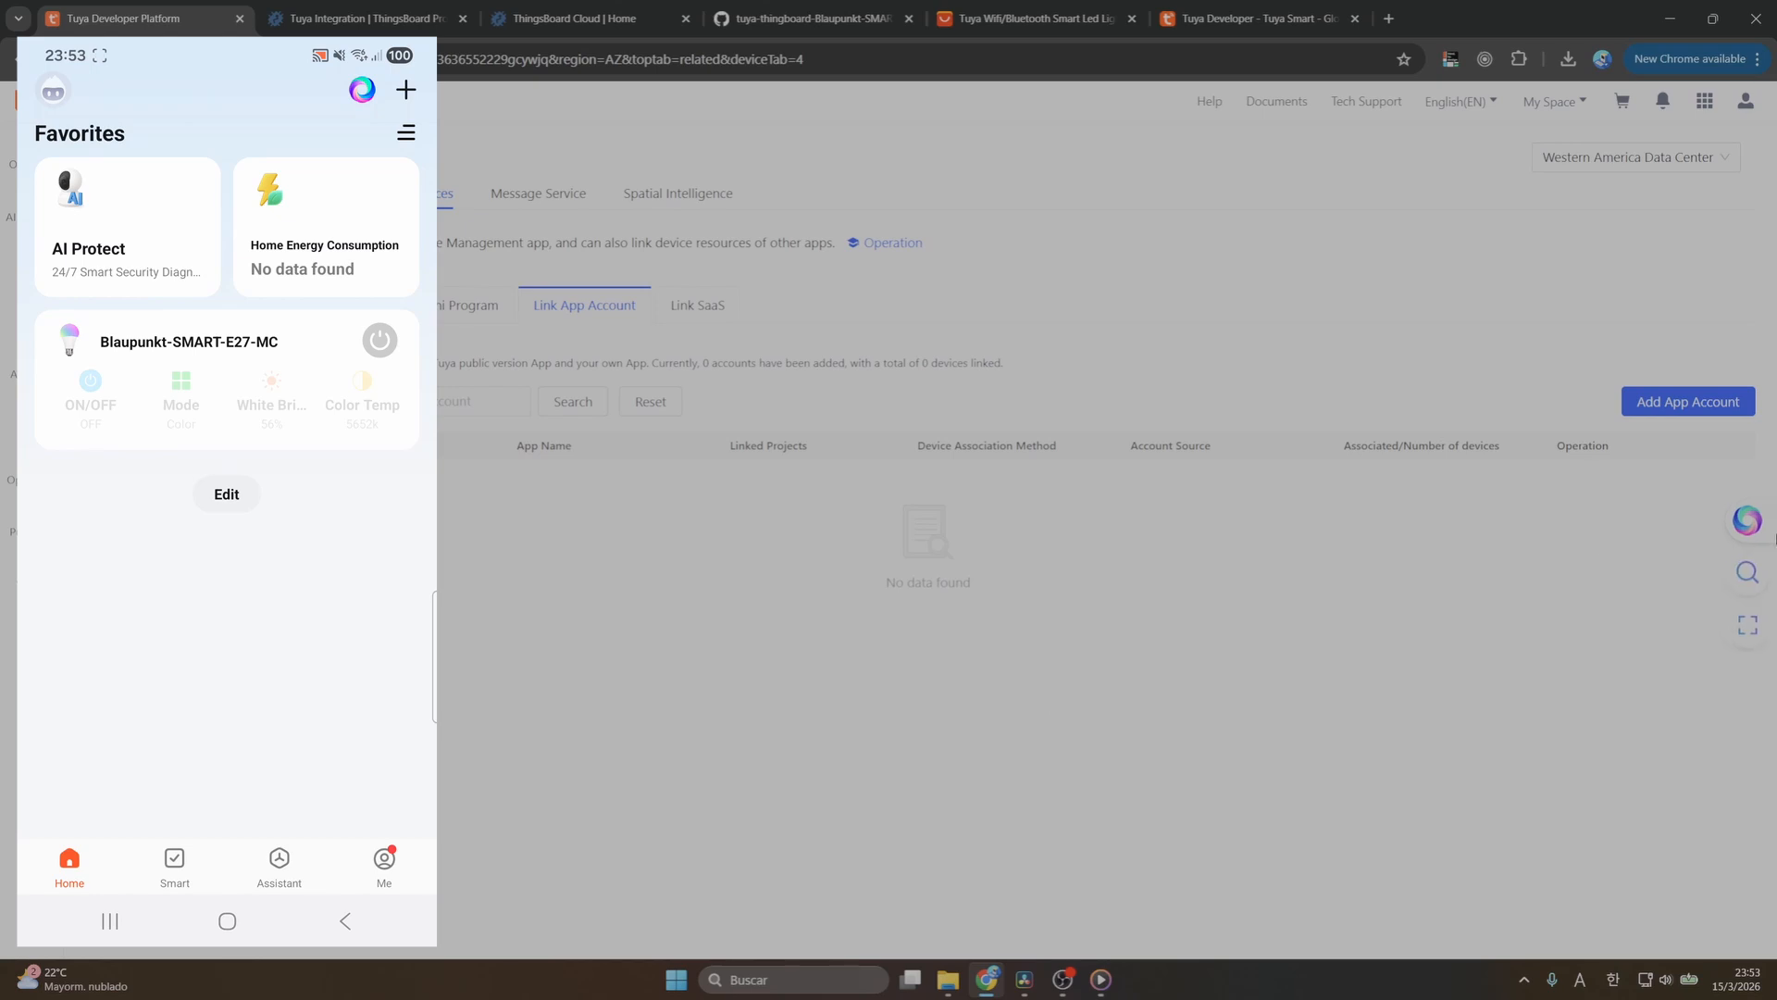
{"action": "left_click", "coordinate": [1694, 412]}
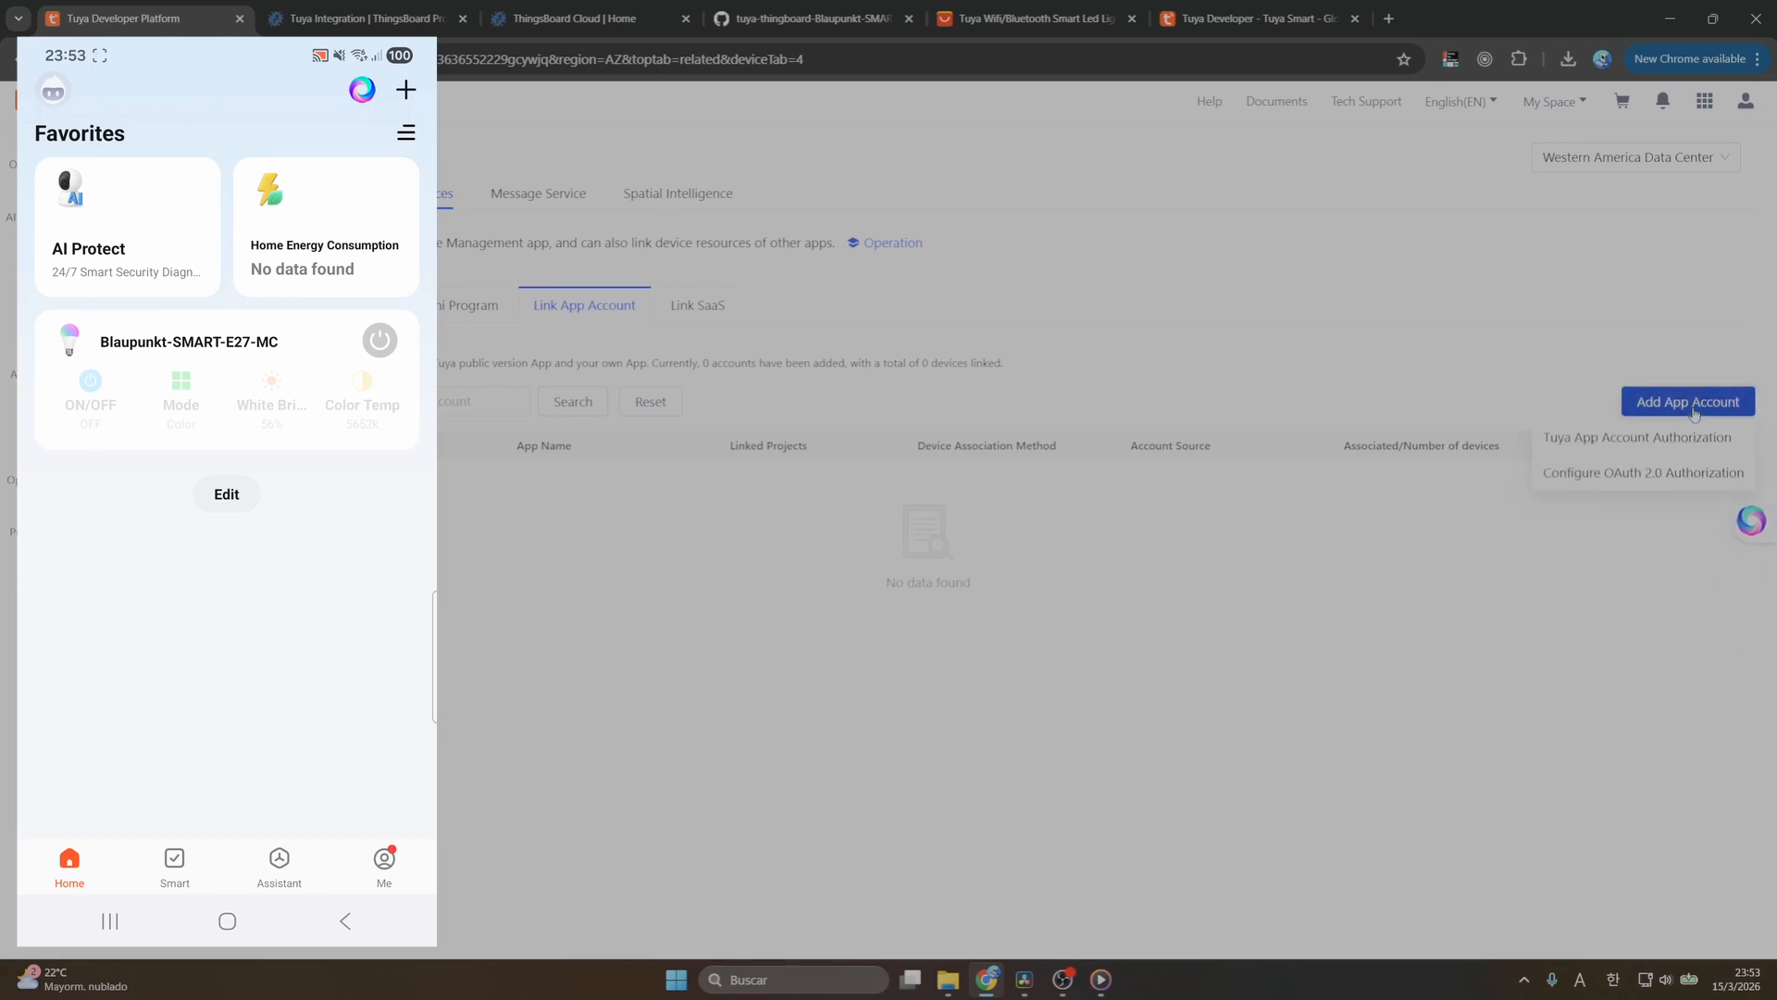
{"action": "left_click", "coordinate": [1629, 444]}
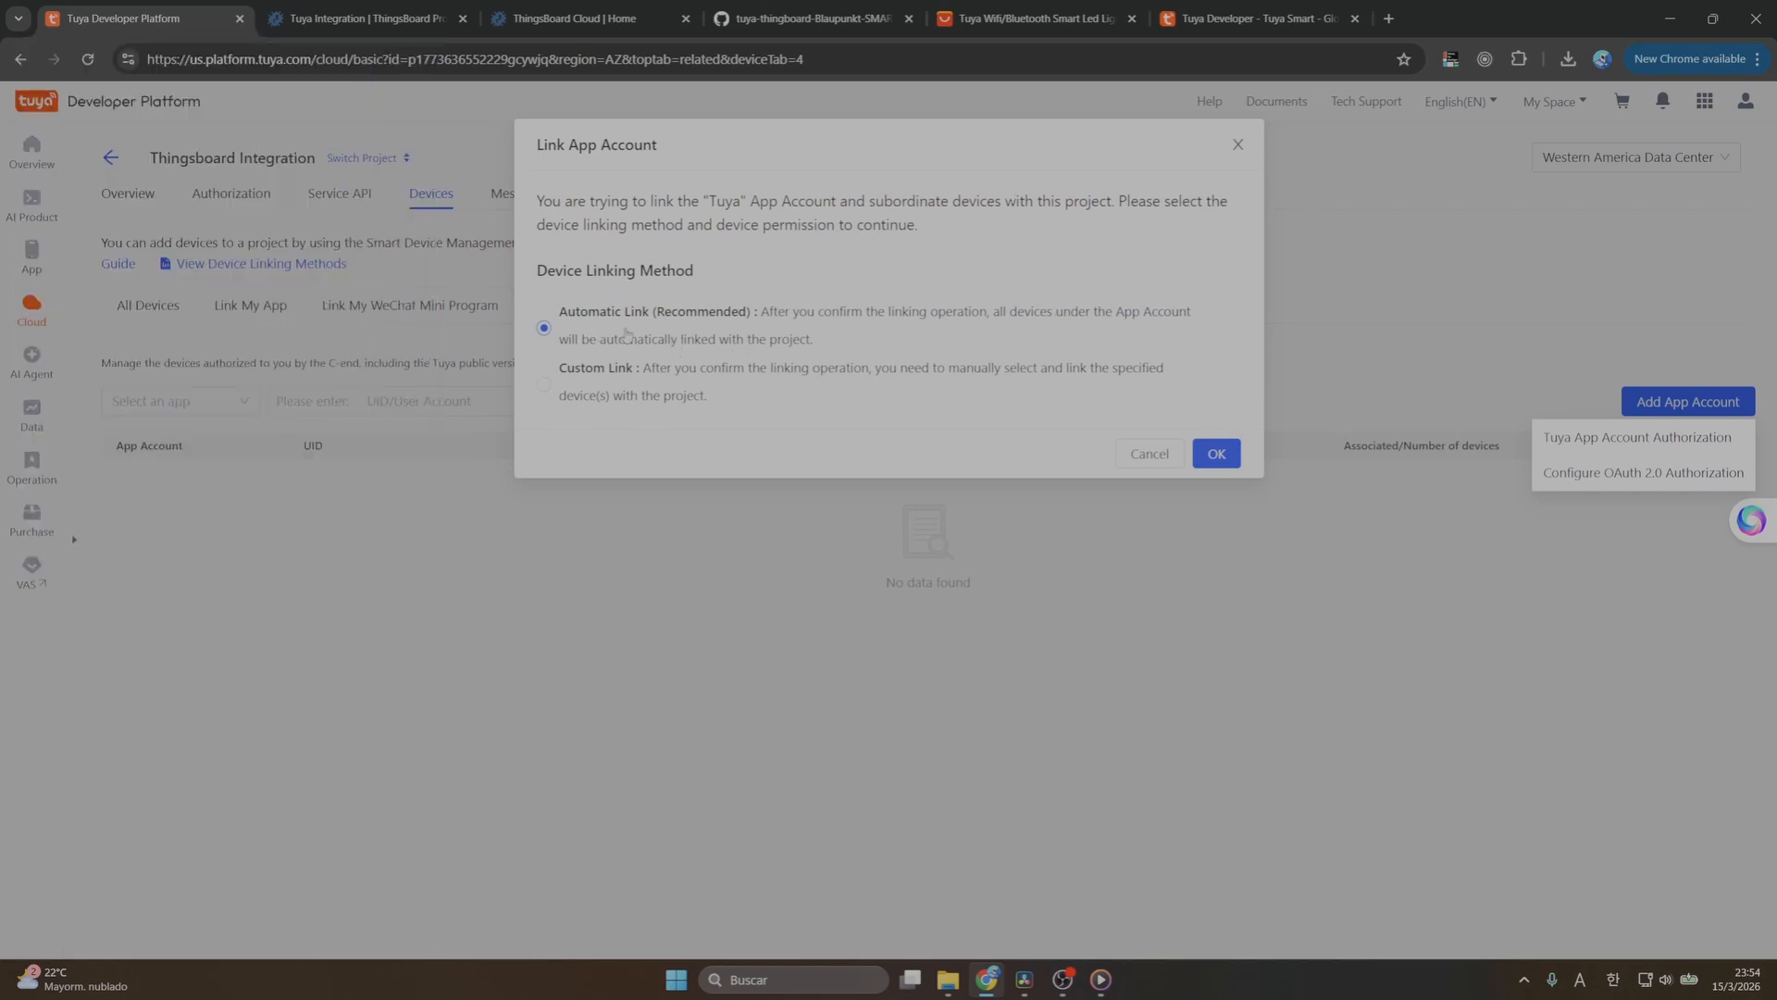
{"action": "left_click", "coordinate": [1224, 454]}
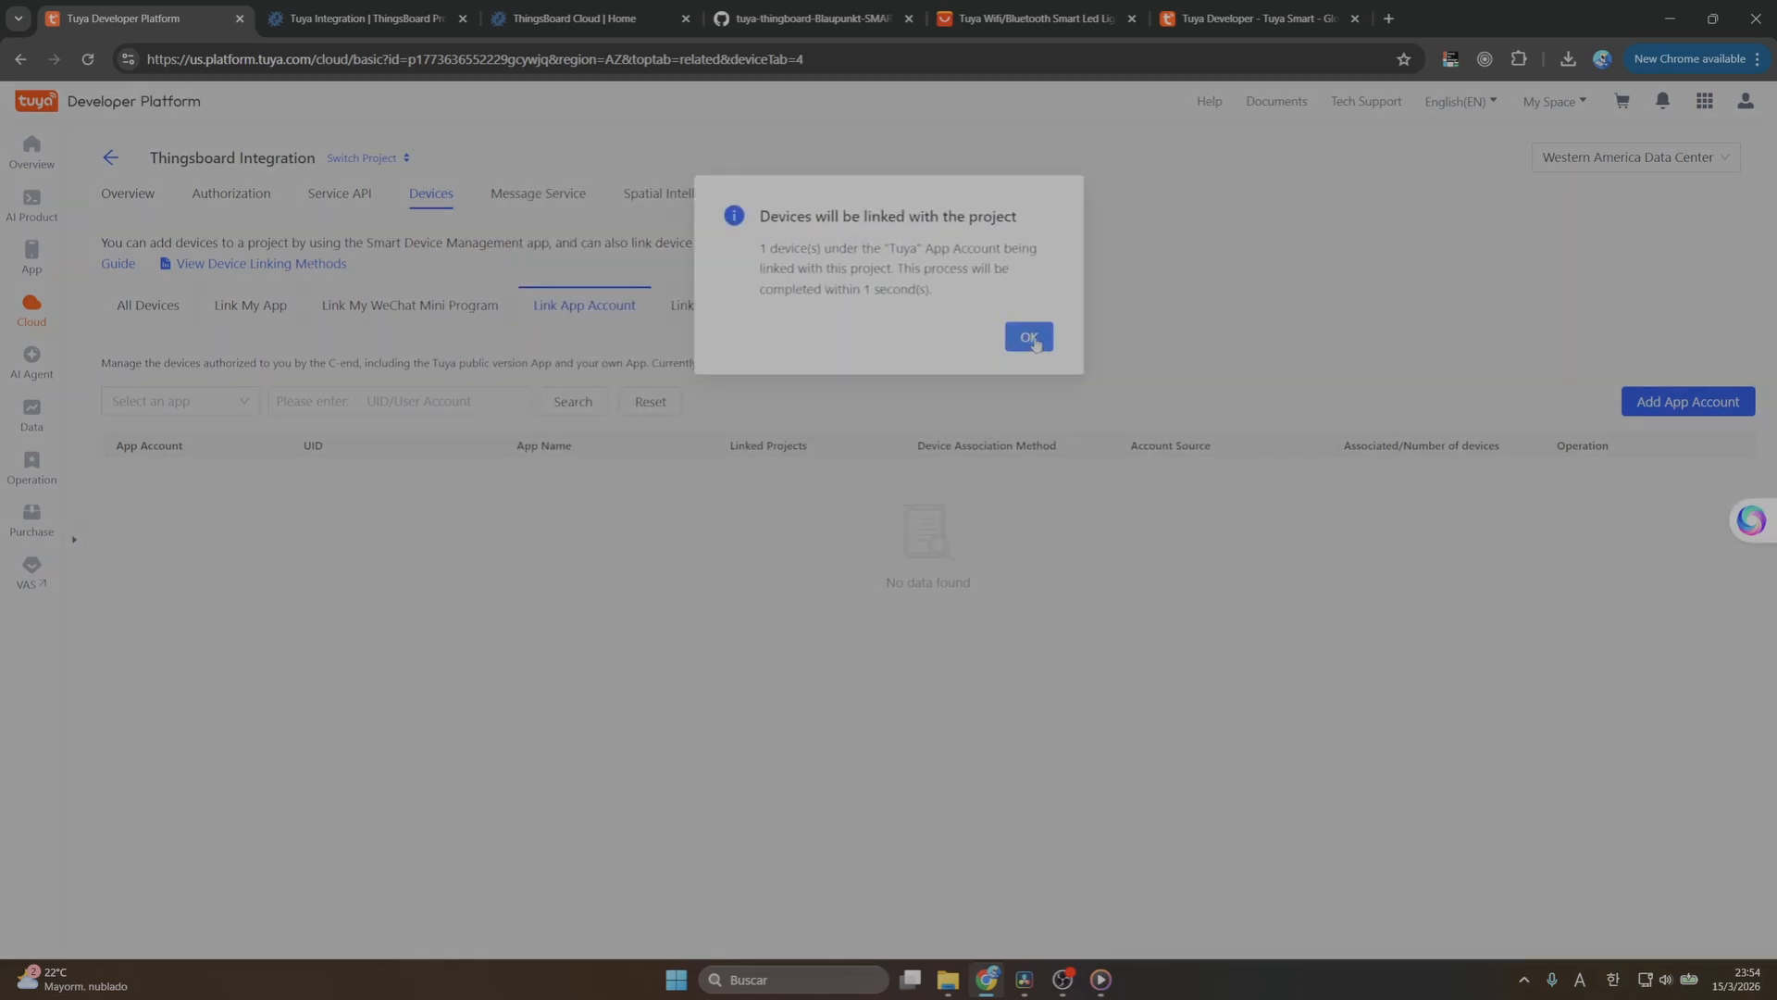
{"action": "left_click", "coordinate": [1033, 339]}
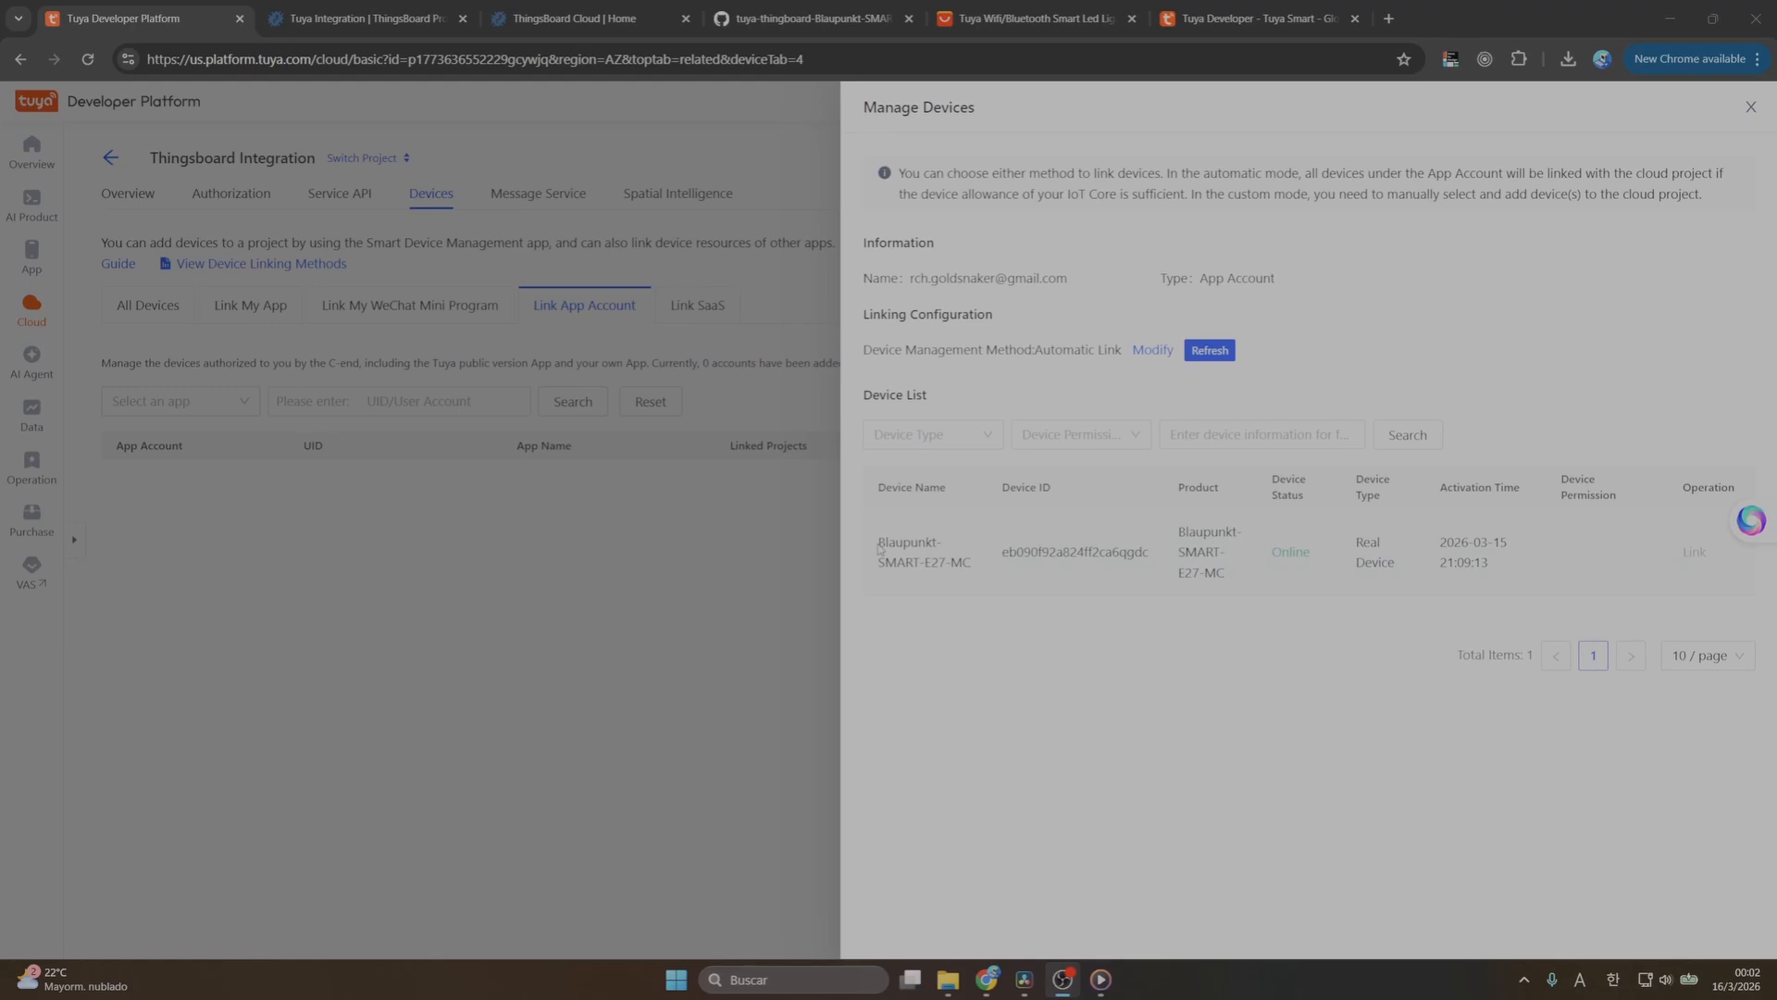
{"action": "left_click", "coordinate": [1750, 106]}
{"action": "left_click", "coordinate": [530, 300]}
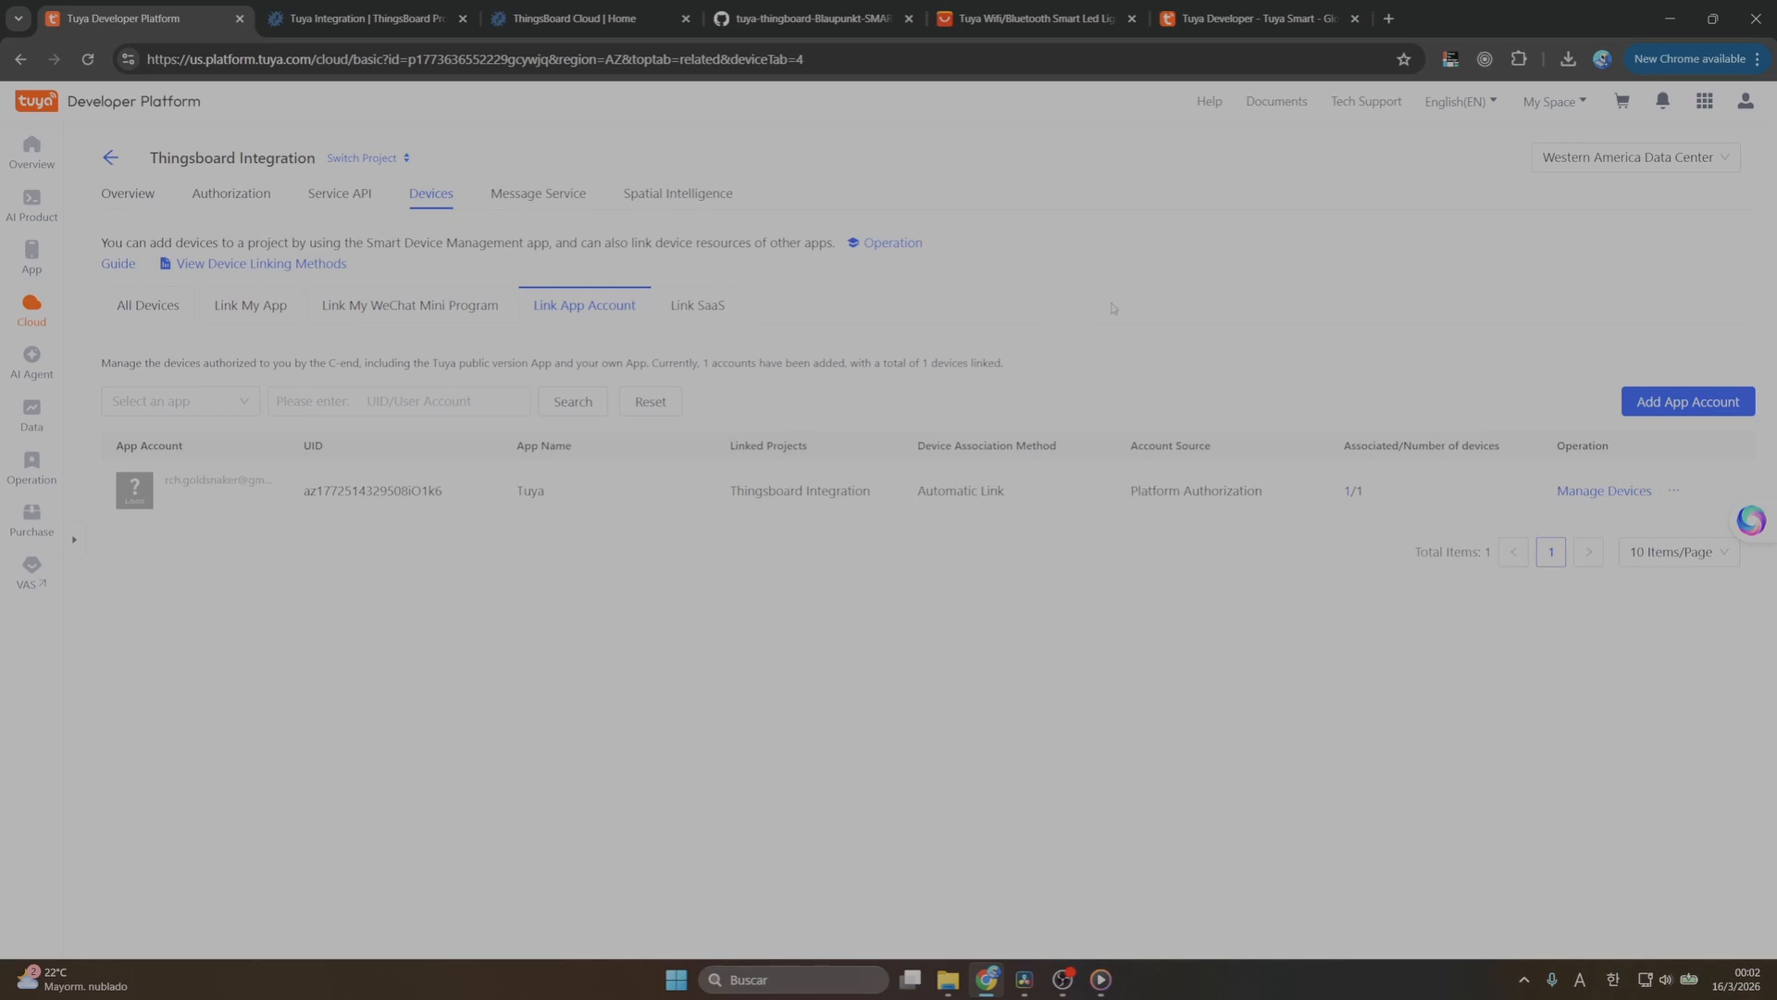
Enable the project's message service with the Message Queue type and AES-GCM encryption
{"action": "left_click", "coordinate": [547, 193]}
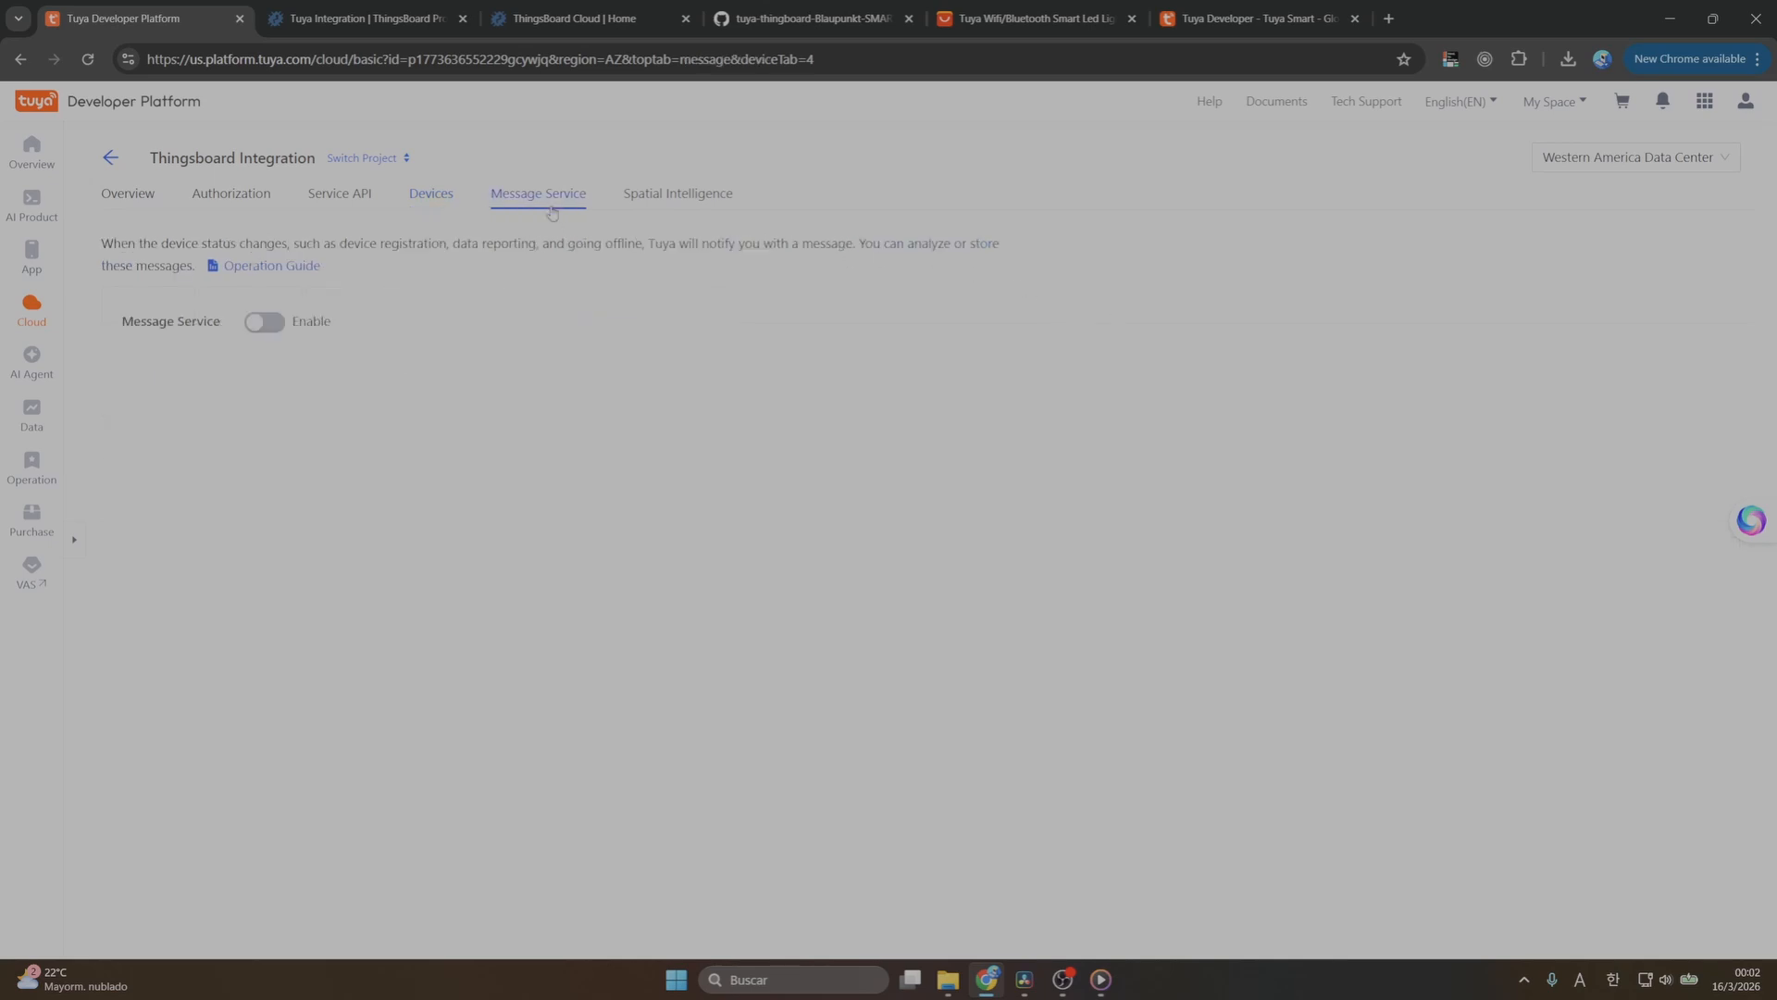
{"action": "left_click", "coordinate": [261, 324]}
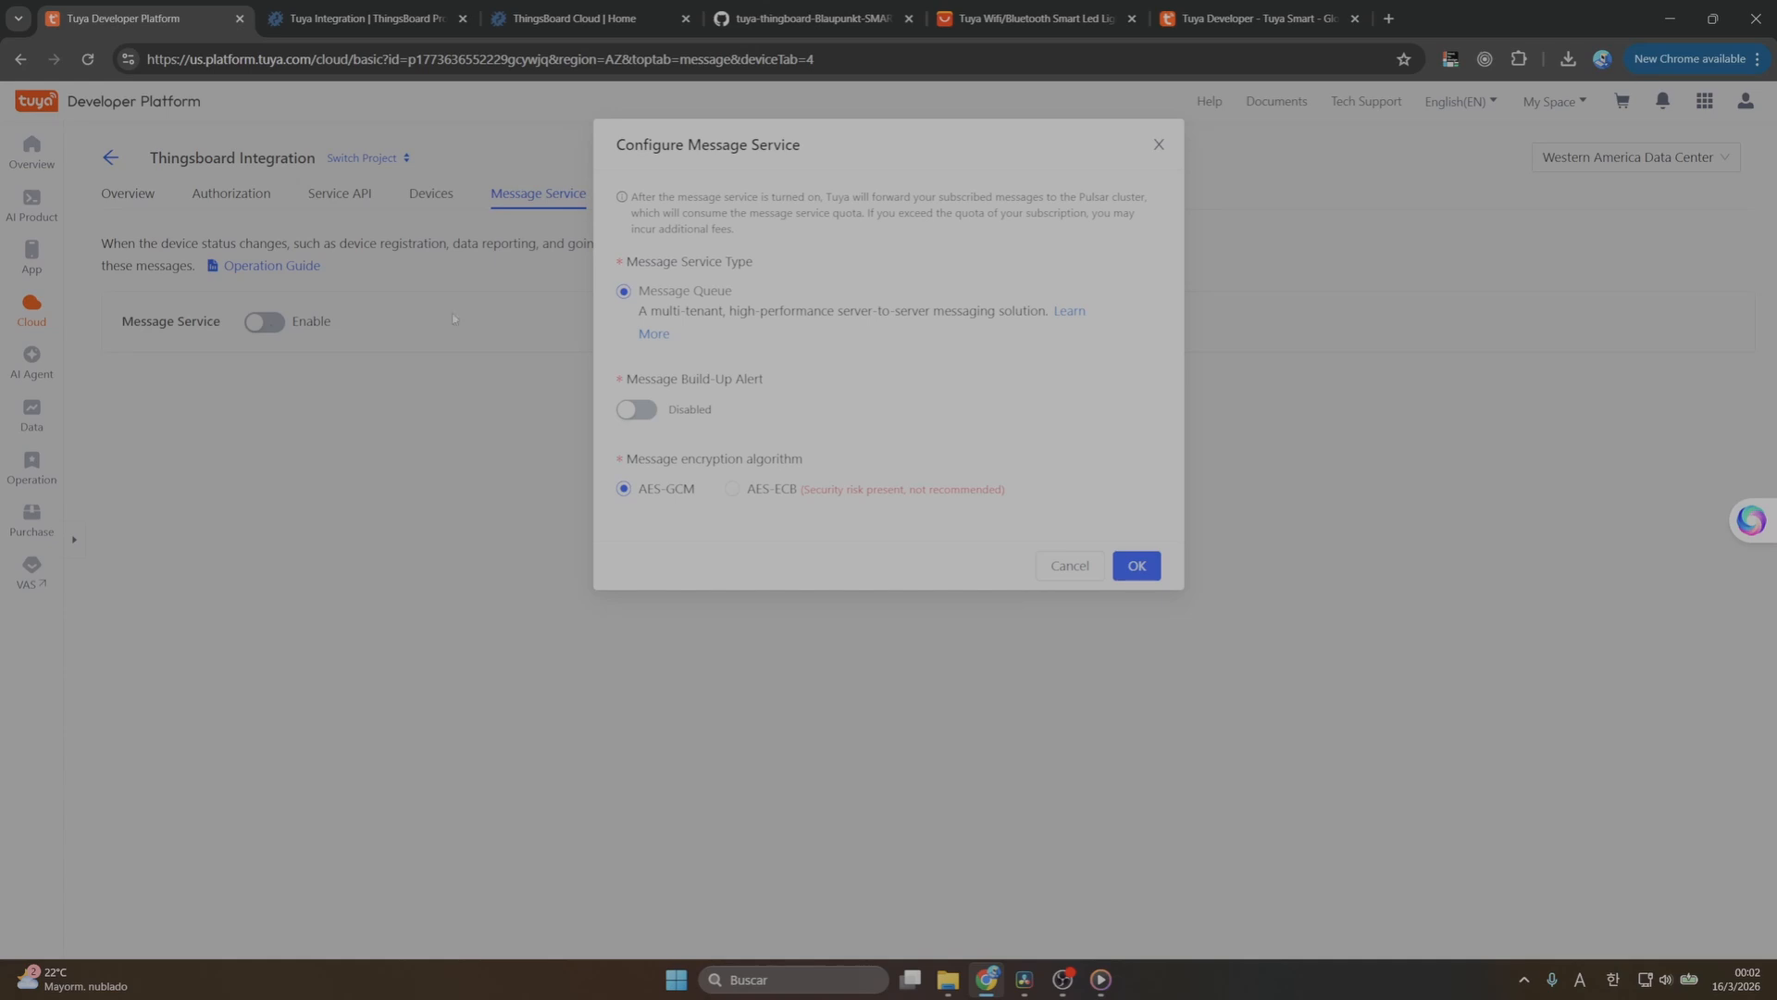
{"action": "left_click", "coordinate": [1139, 565]}
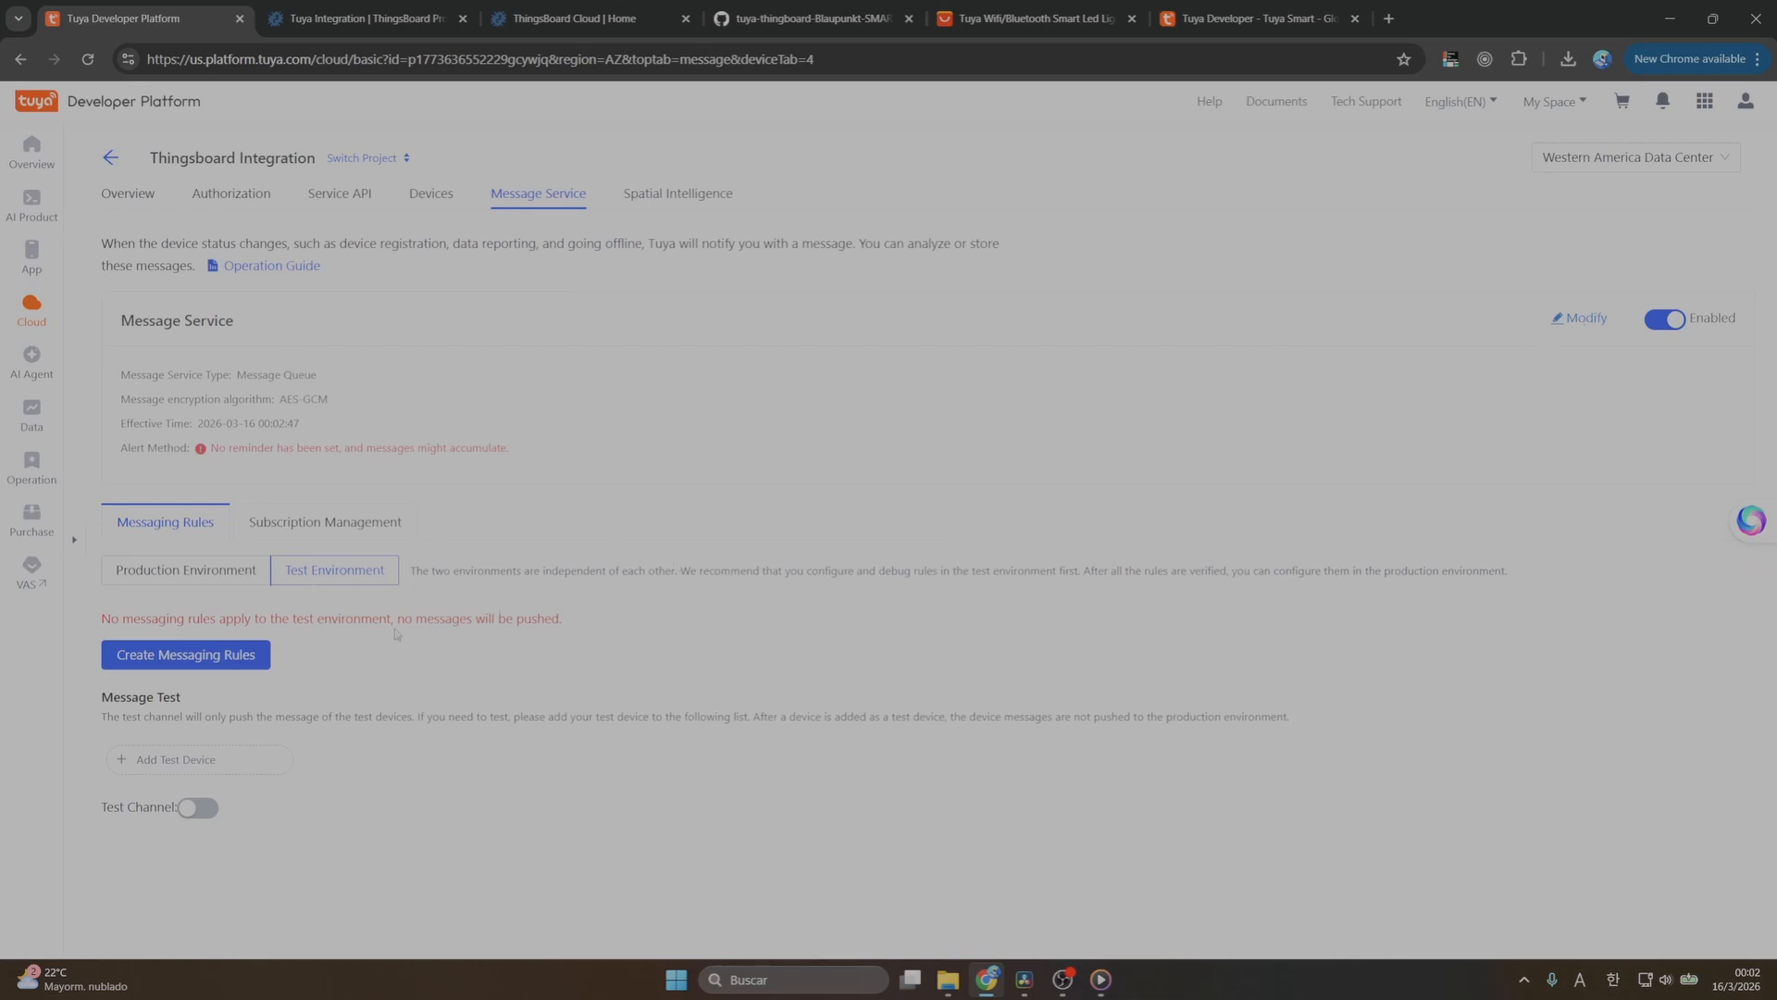
Create a messaging rule for the test environment that filters BizCode (Message Type) In statusReport (Status Report)
{"action": "left_click", "coordinate": [185, 654]}
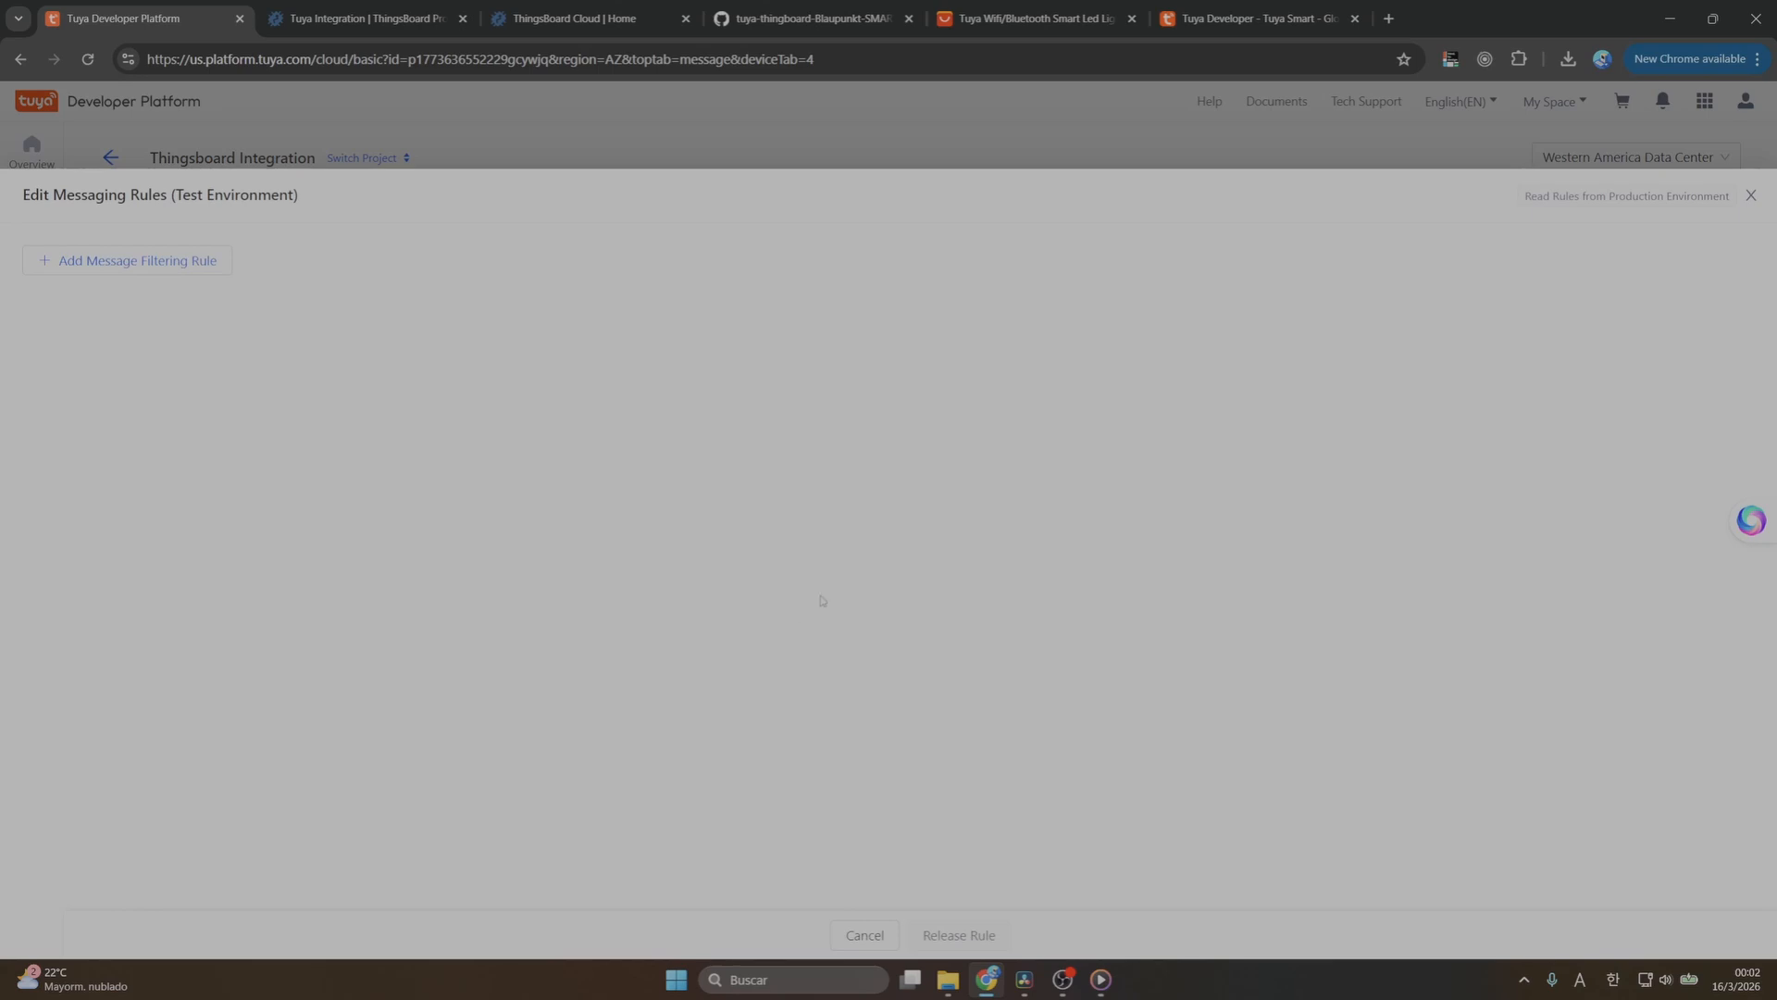
{"action": "left_click", "coordinate": [174, 267]}
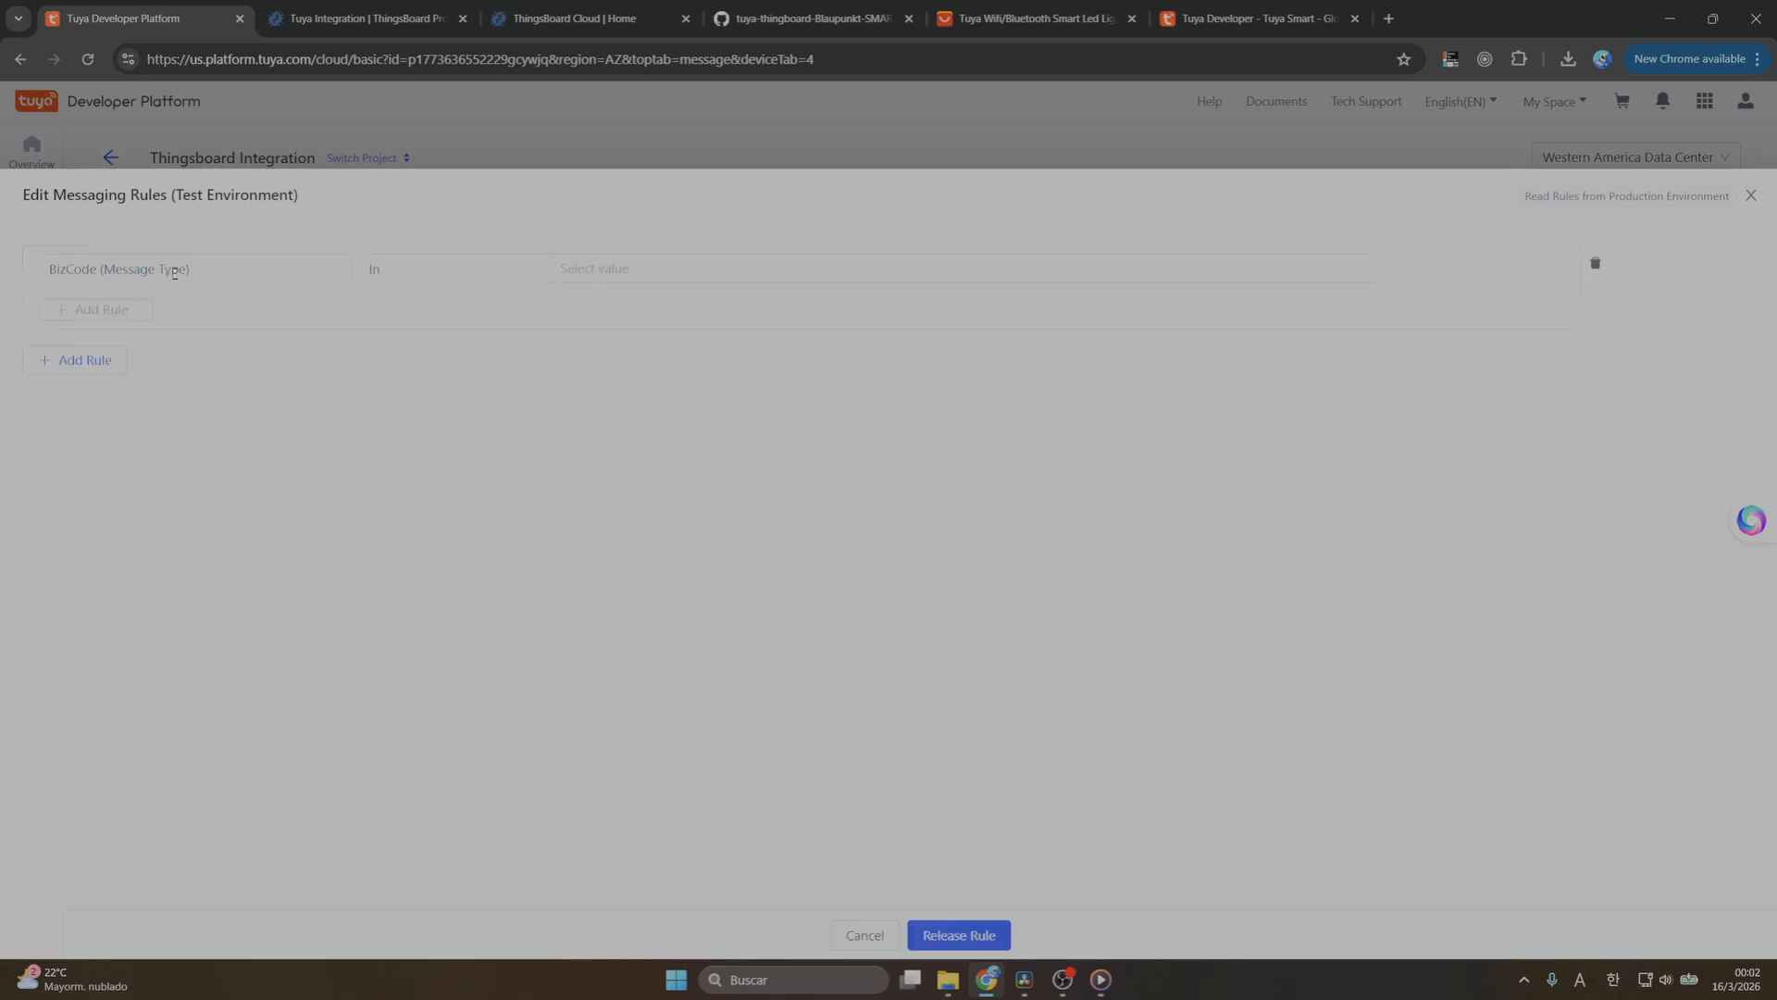
{"action": "left_click", "coordinate": [648, 268]}
{"action": "type", "text": "s"}
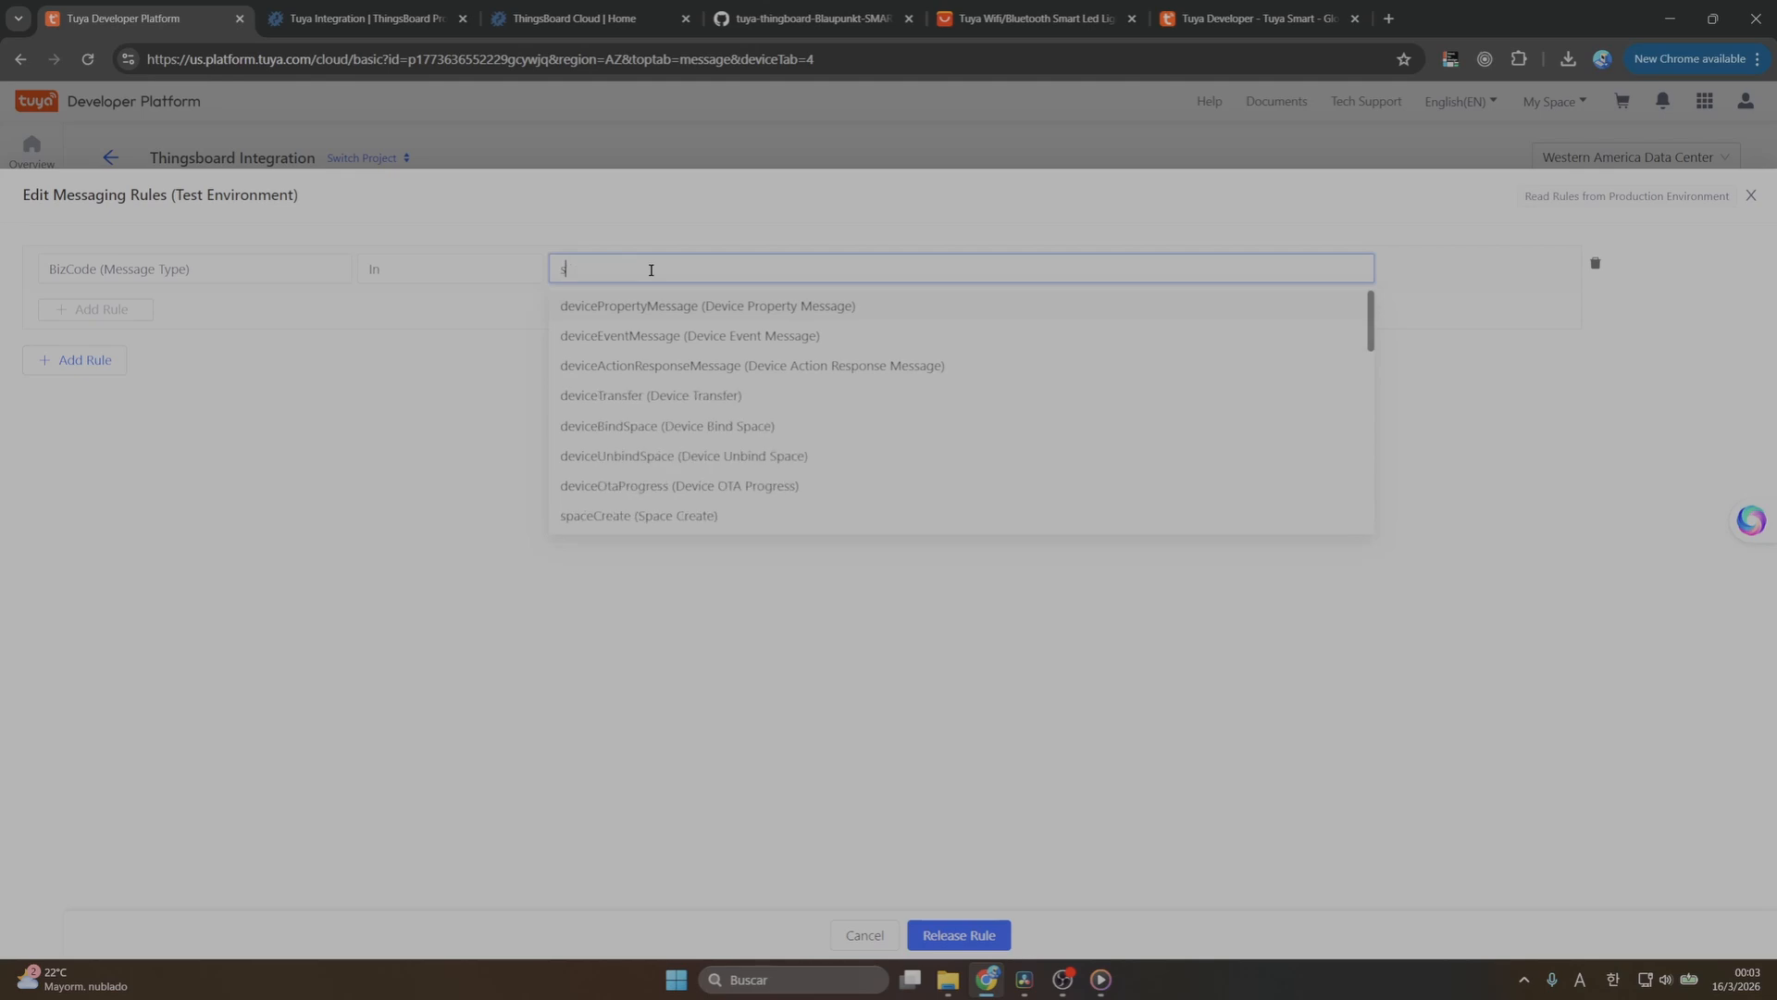
{"action": "type", "text": "ta"}
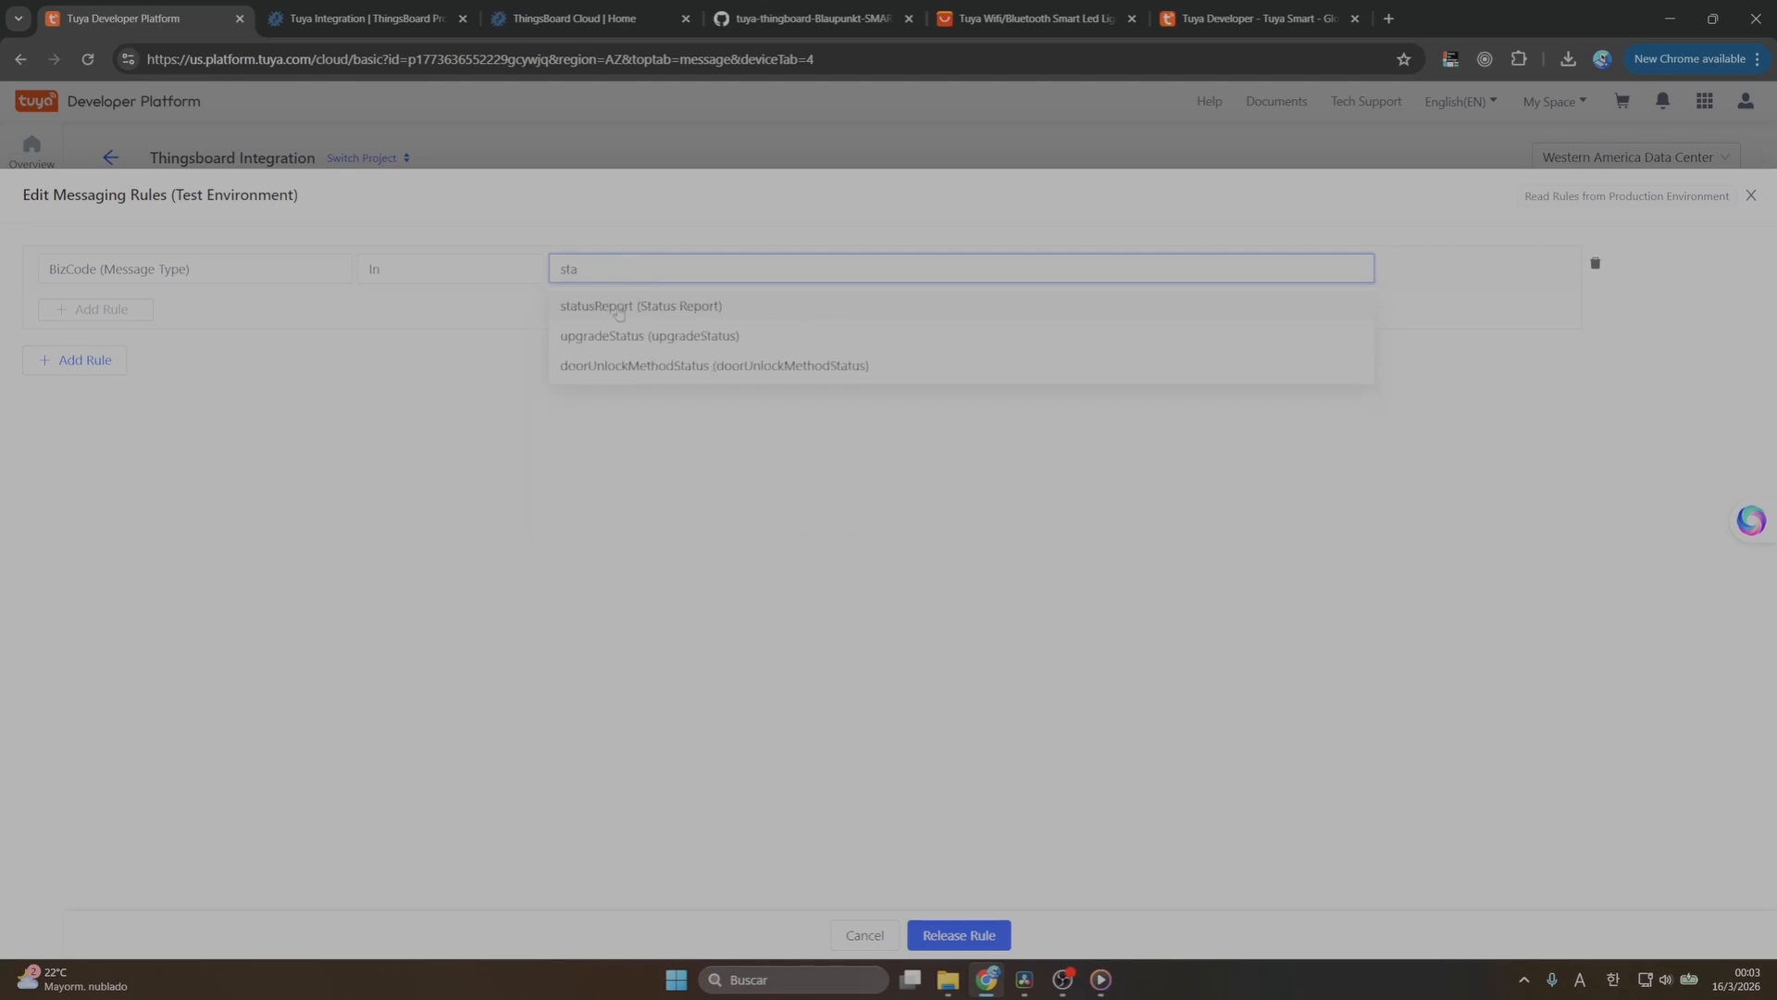
{"action": "left_click", "coordinate": [619, 314]}
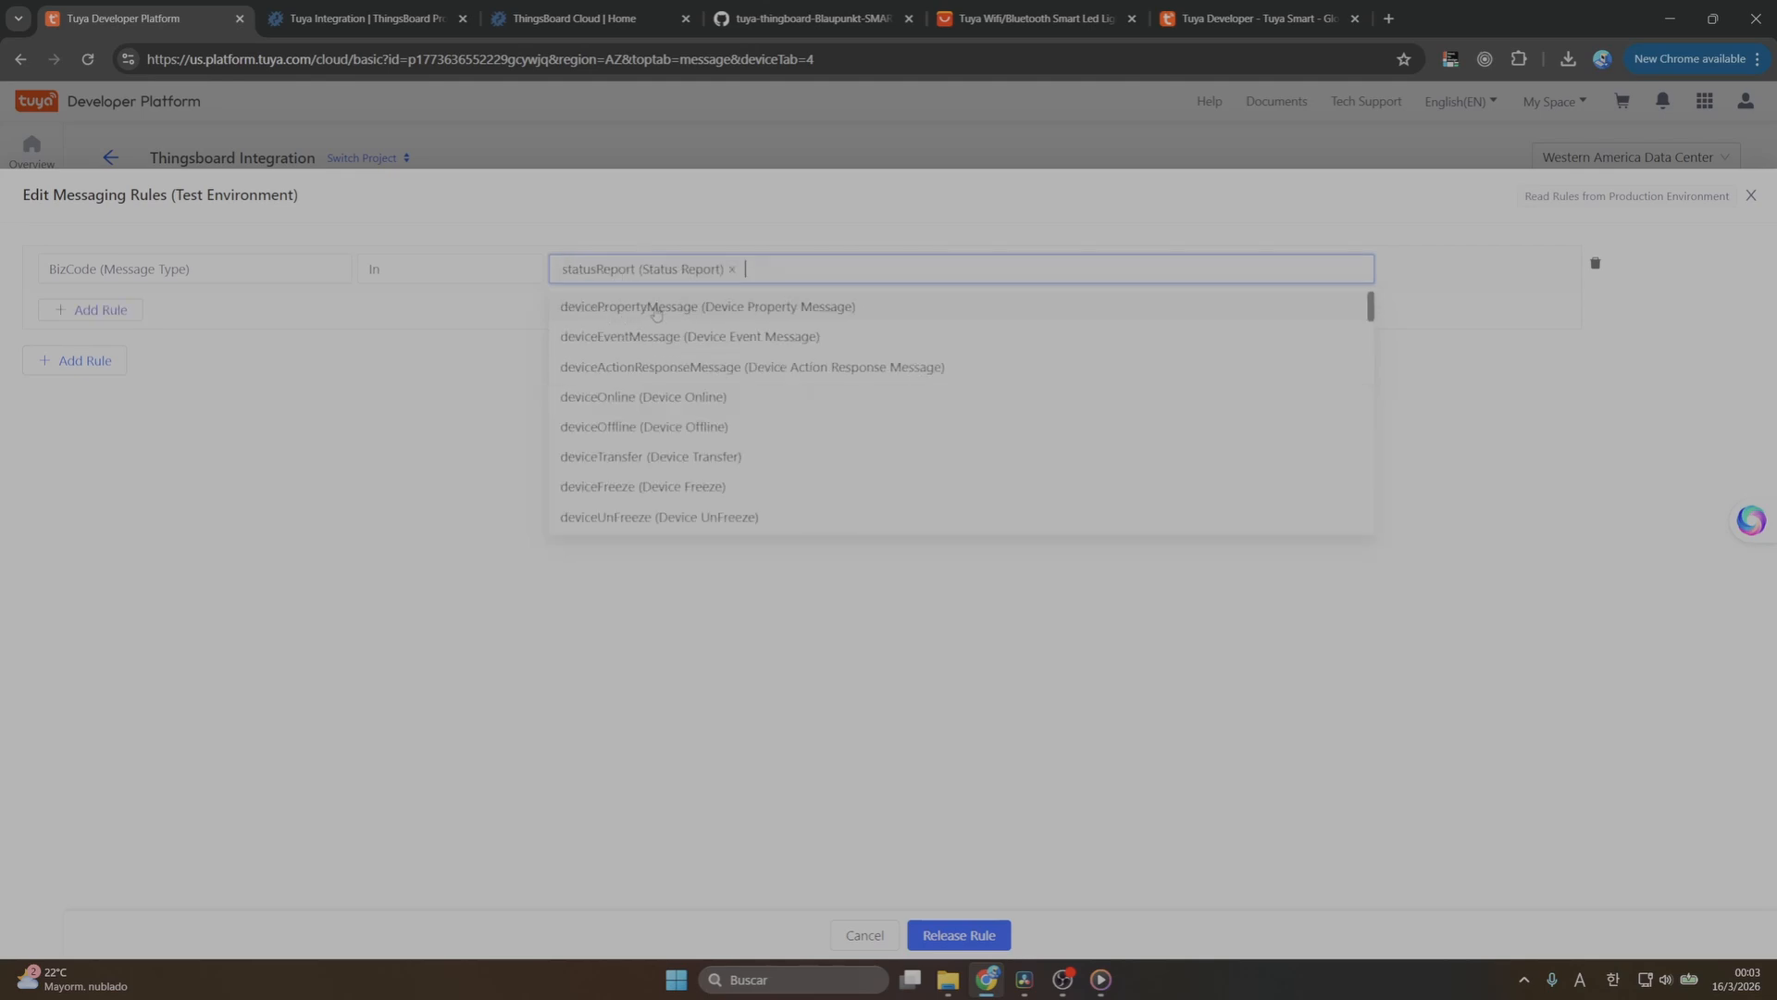
{"action": "left_click", "coordinate": [863, 267]}
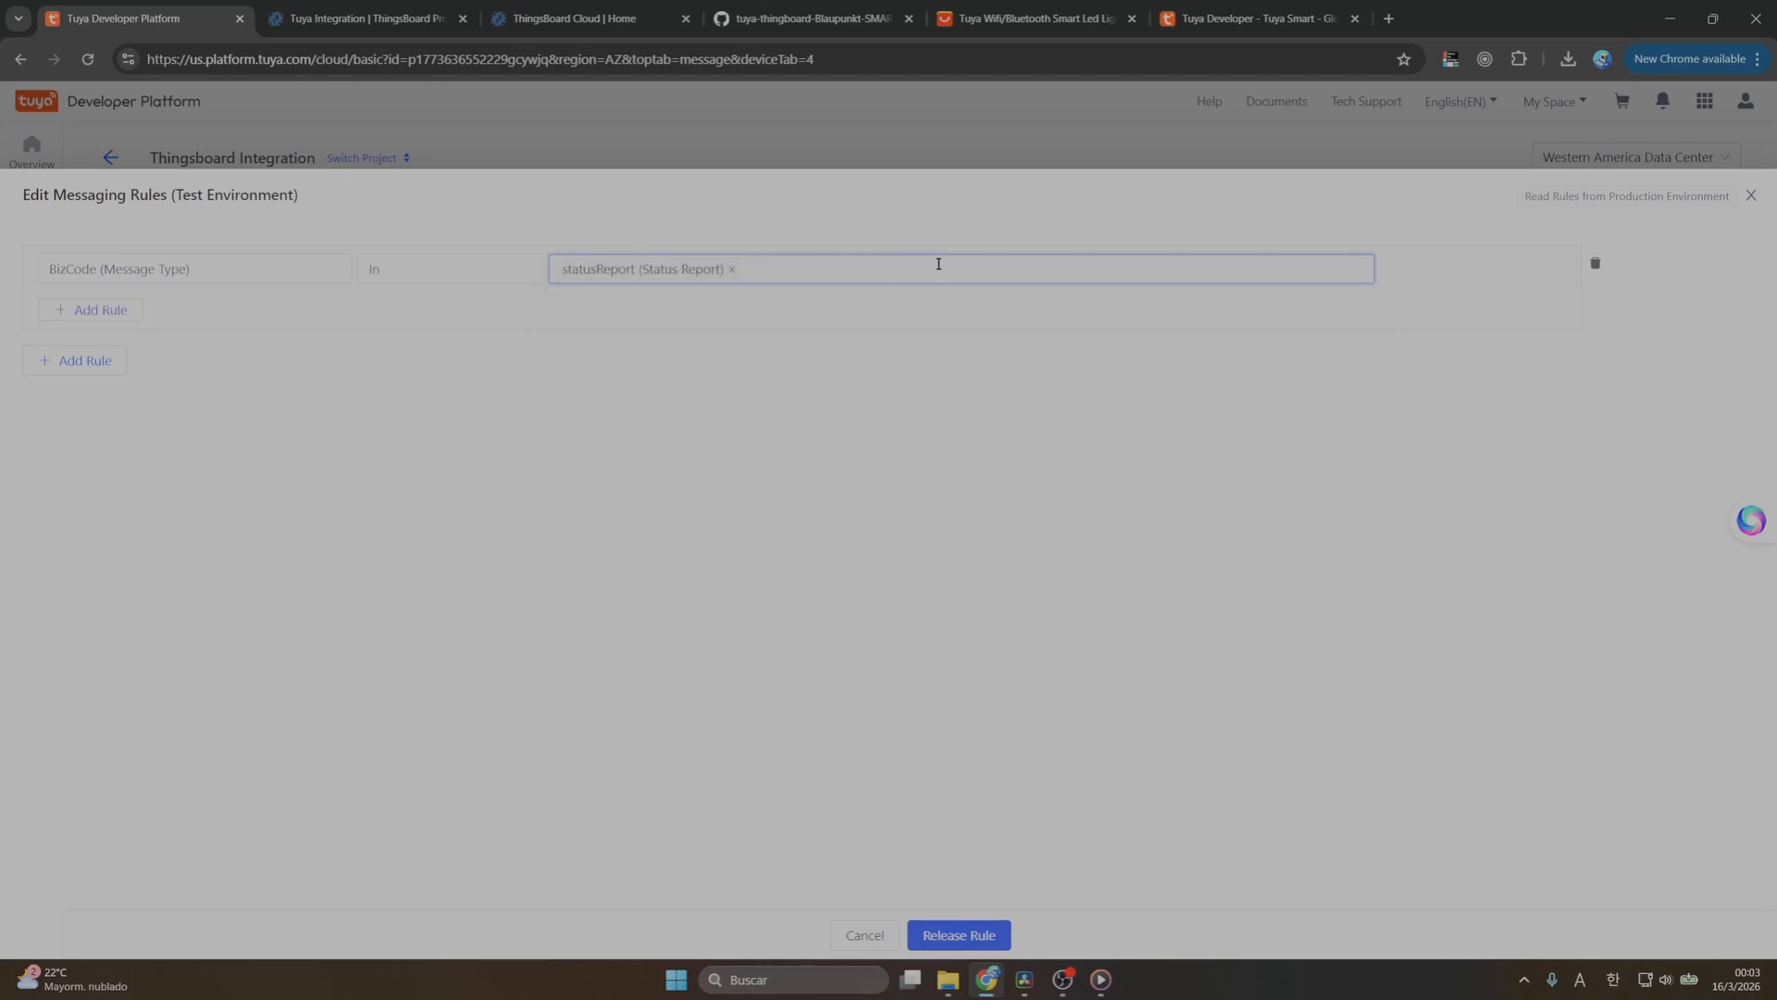
Release the statusReport messaging rule to the test environment and enable the environment's rules
{"action": "left_click", "coordinate": [972, 934]}
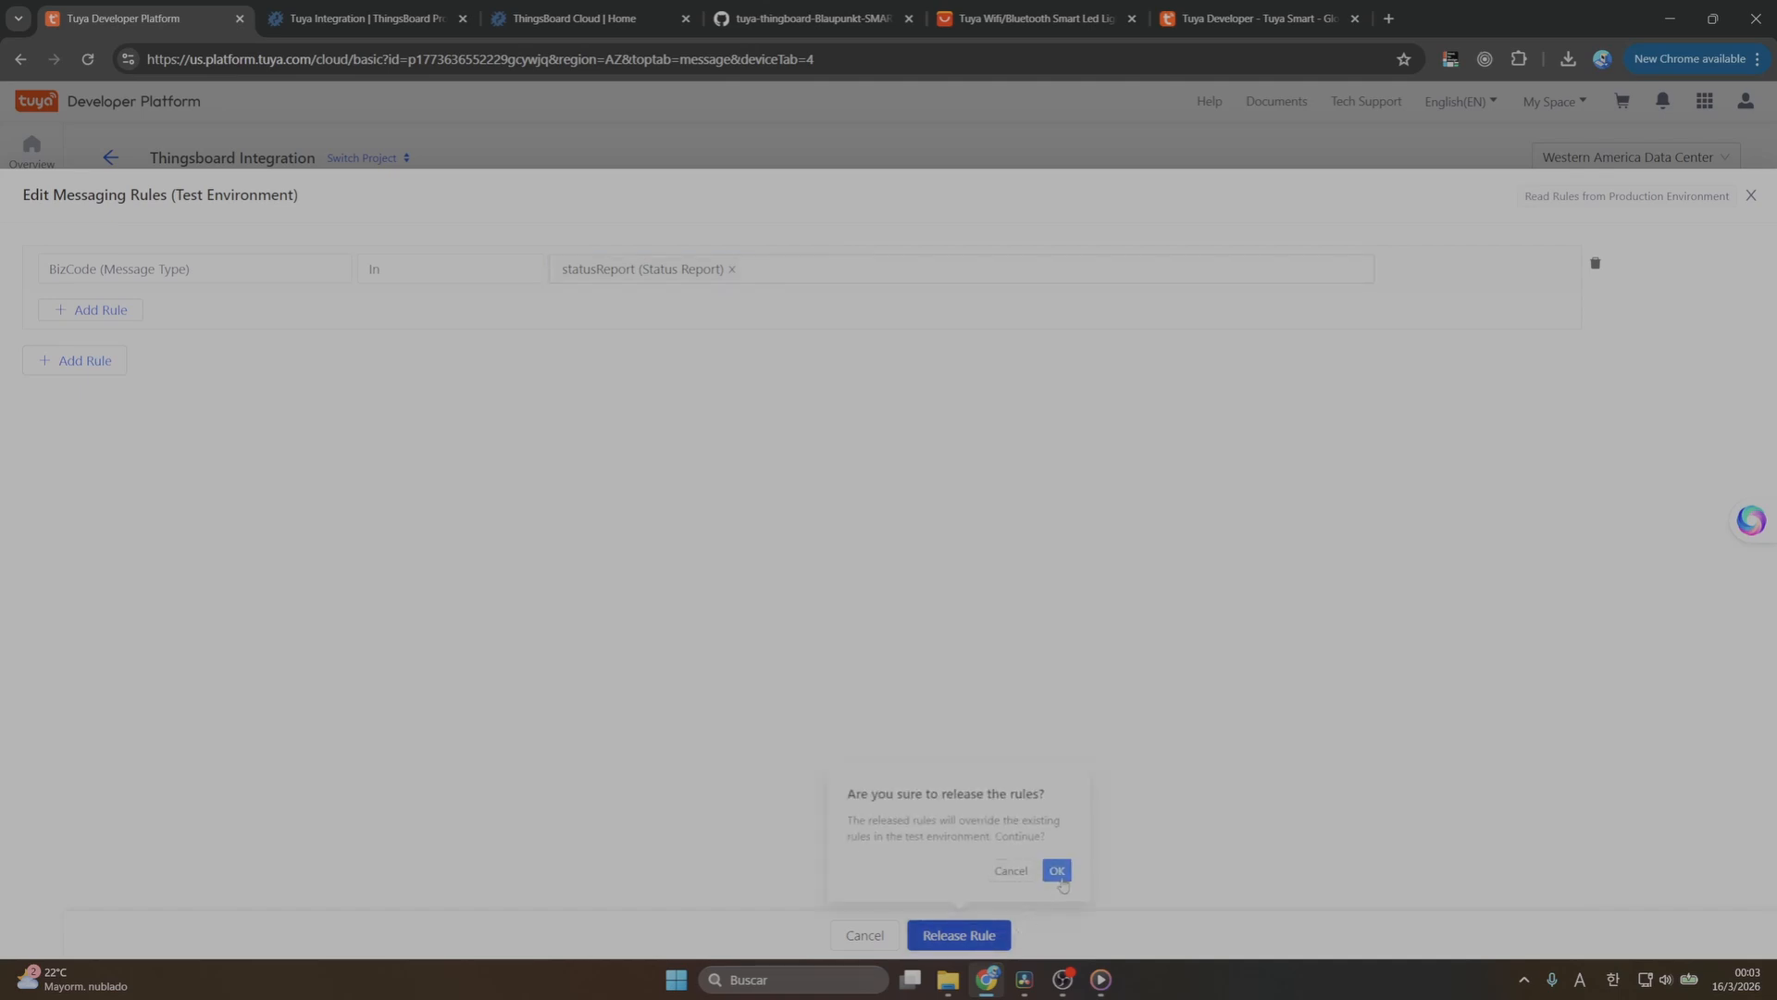
{"action": "left_click", "coordinate": [1057, 872]}
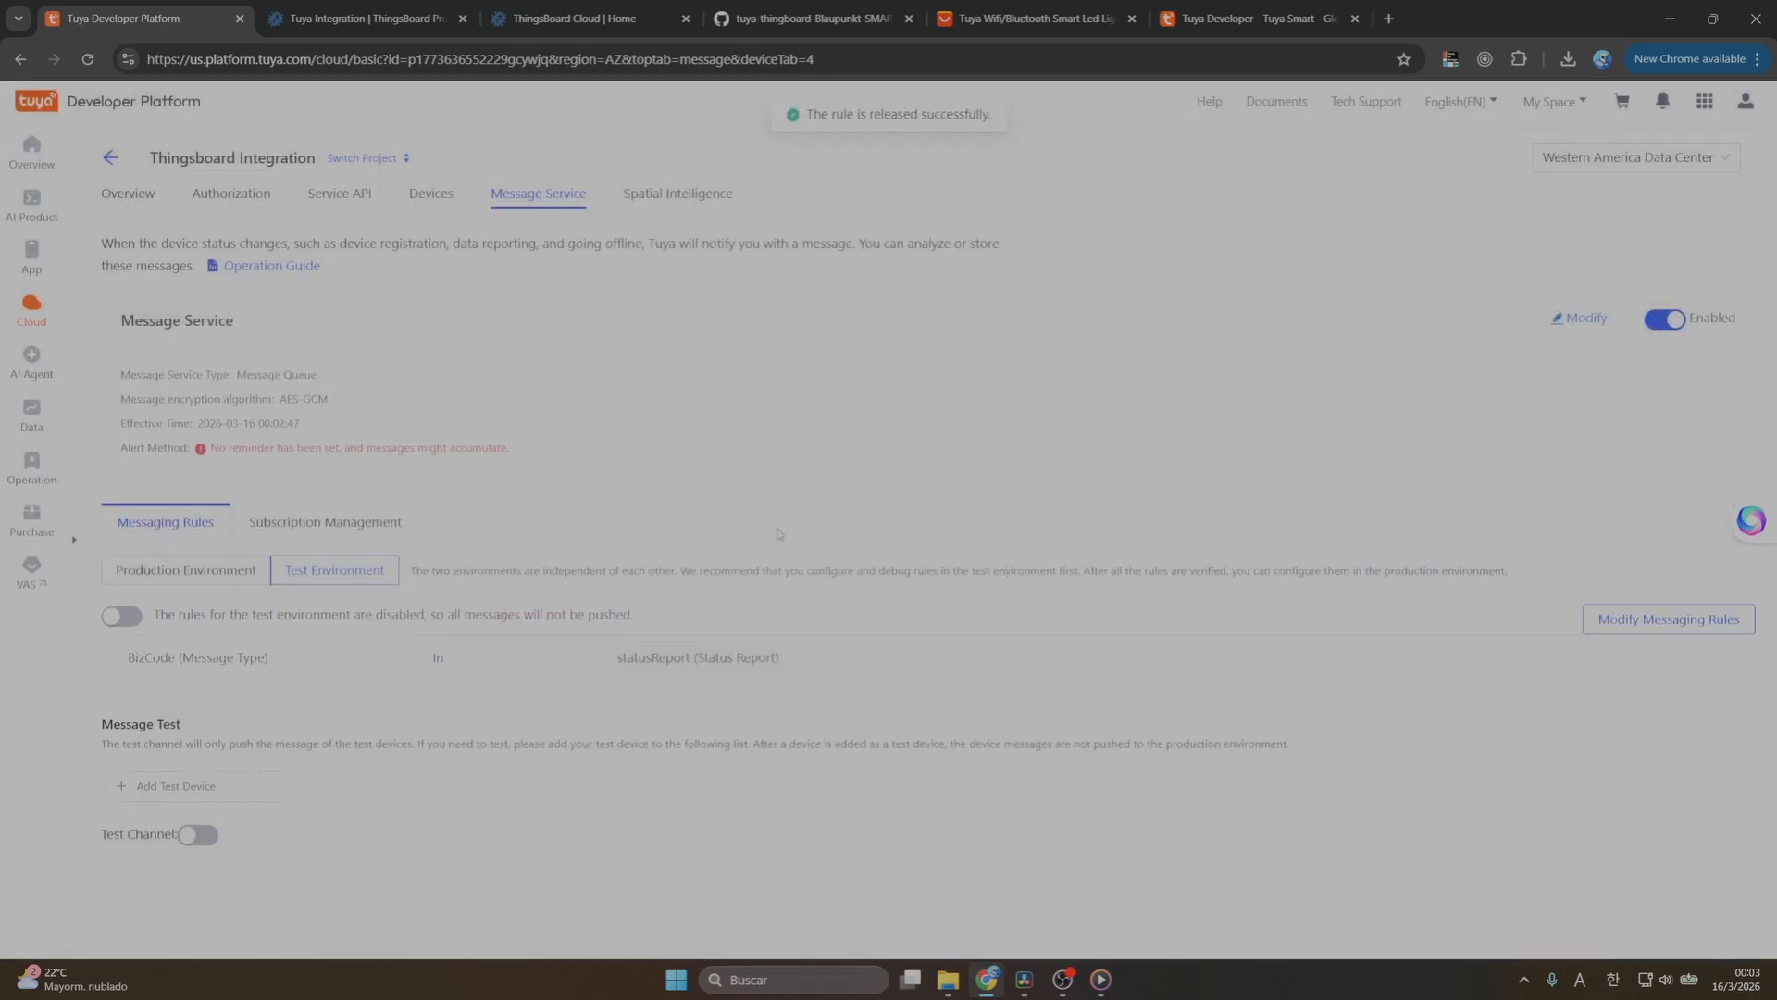
{"action": "left_click", "coordinate": [119, 618]}
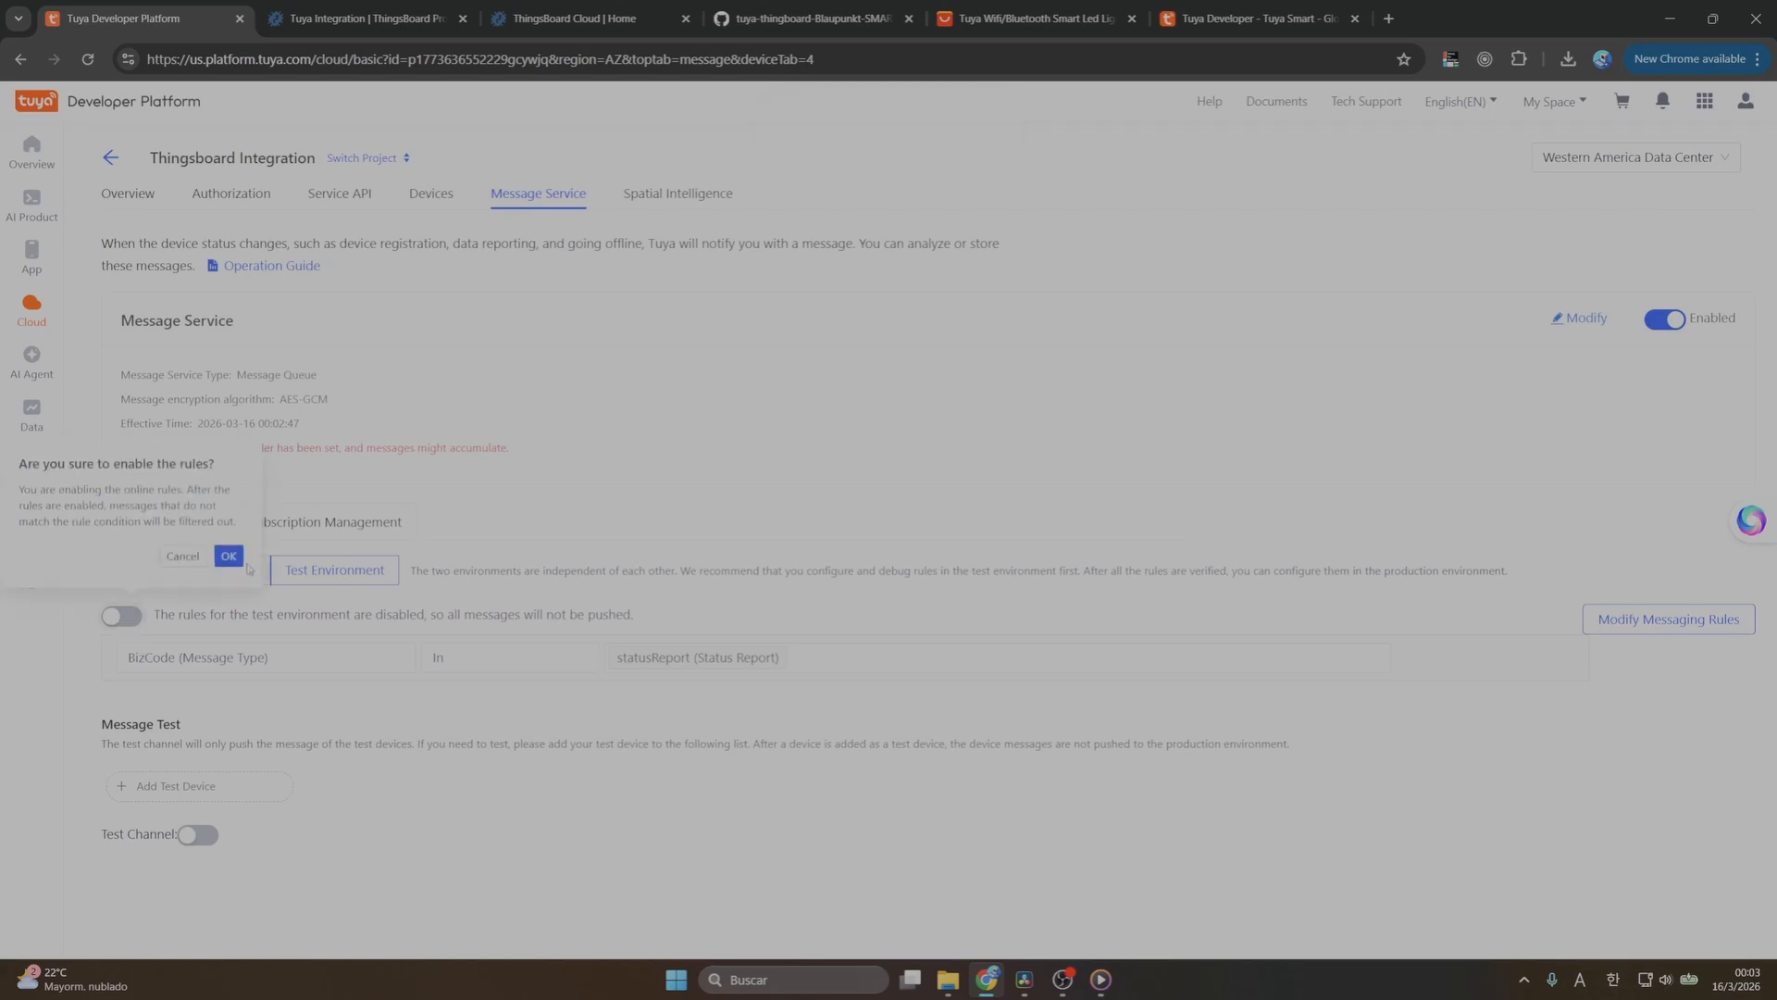
{"action": "left_click", "coordinate": [228, 555]}
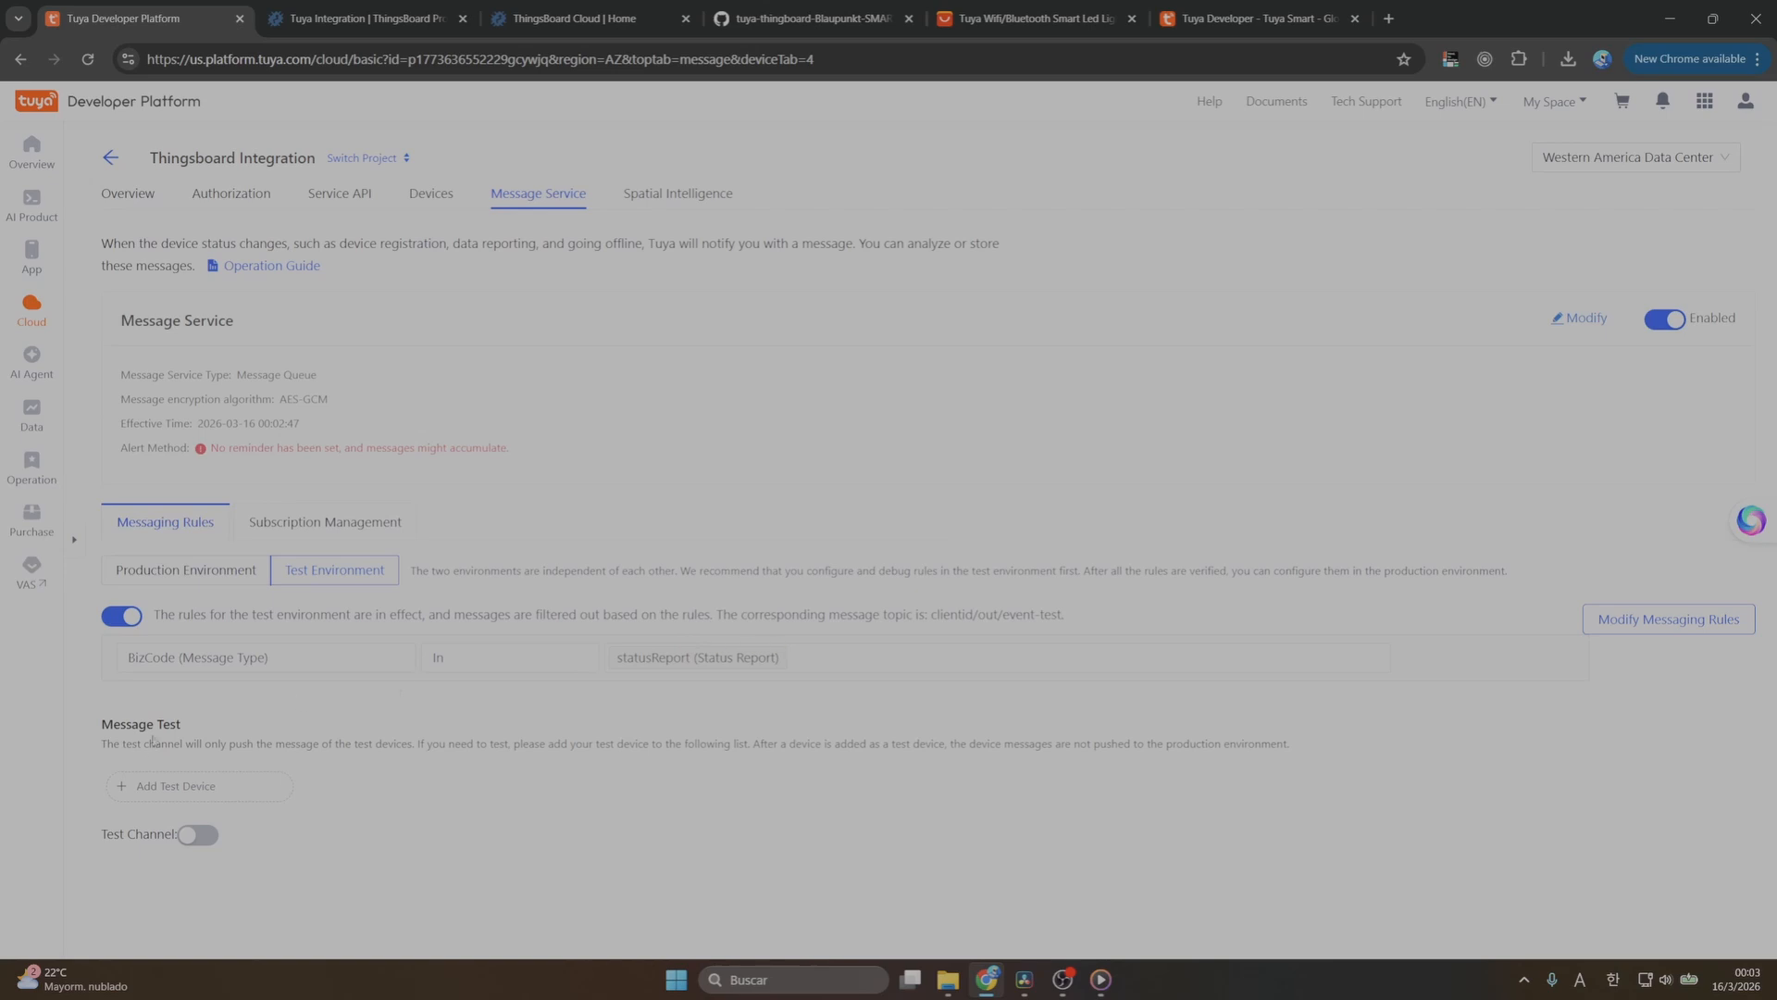
Start adding a test device and copy the Blaupunkt-SMART-E27-MC bulb's device ID from the linked app account's device list
{"action": "left_click", "coordinate": [169, 783]}
{"action": "left_click", "coordinate": [436, 198]}
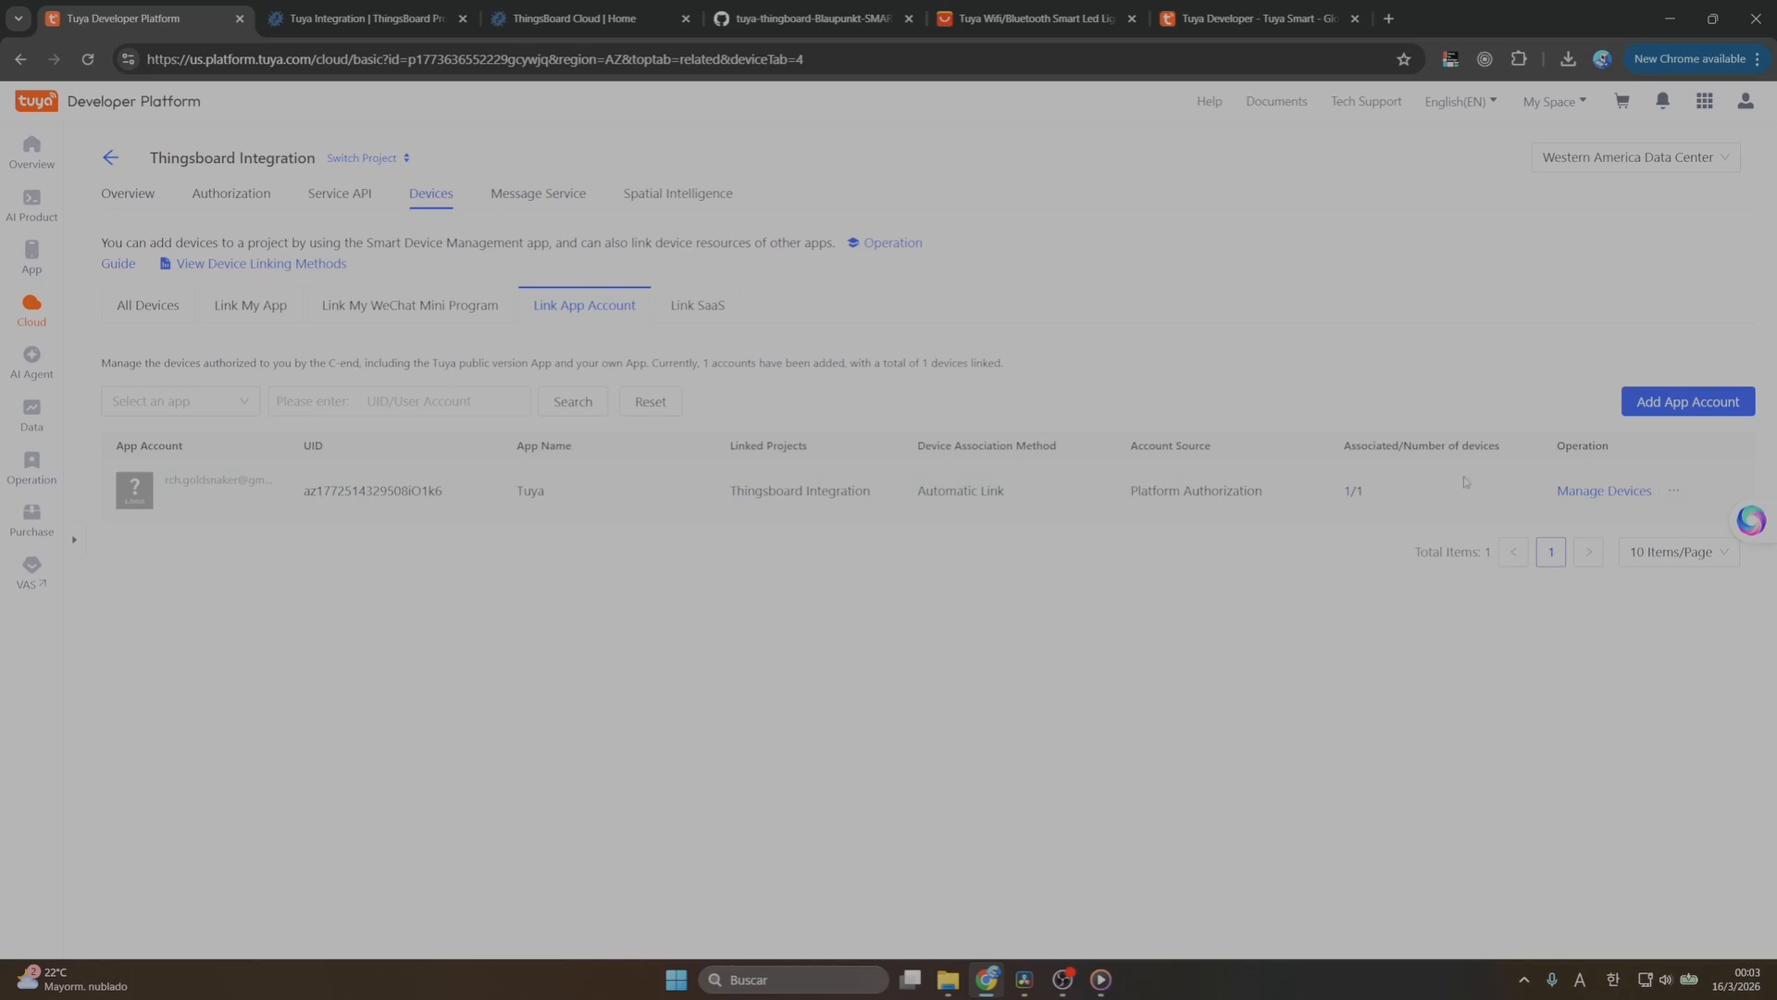
{"action": "left_click", "coordinate": [1600, 490]}
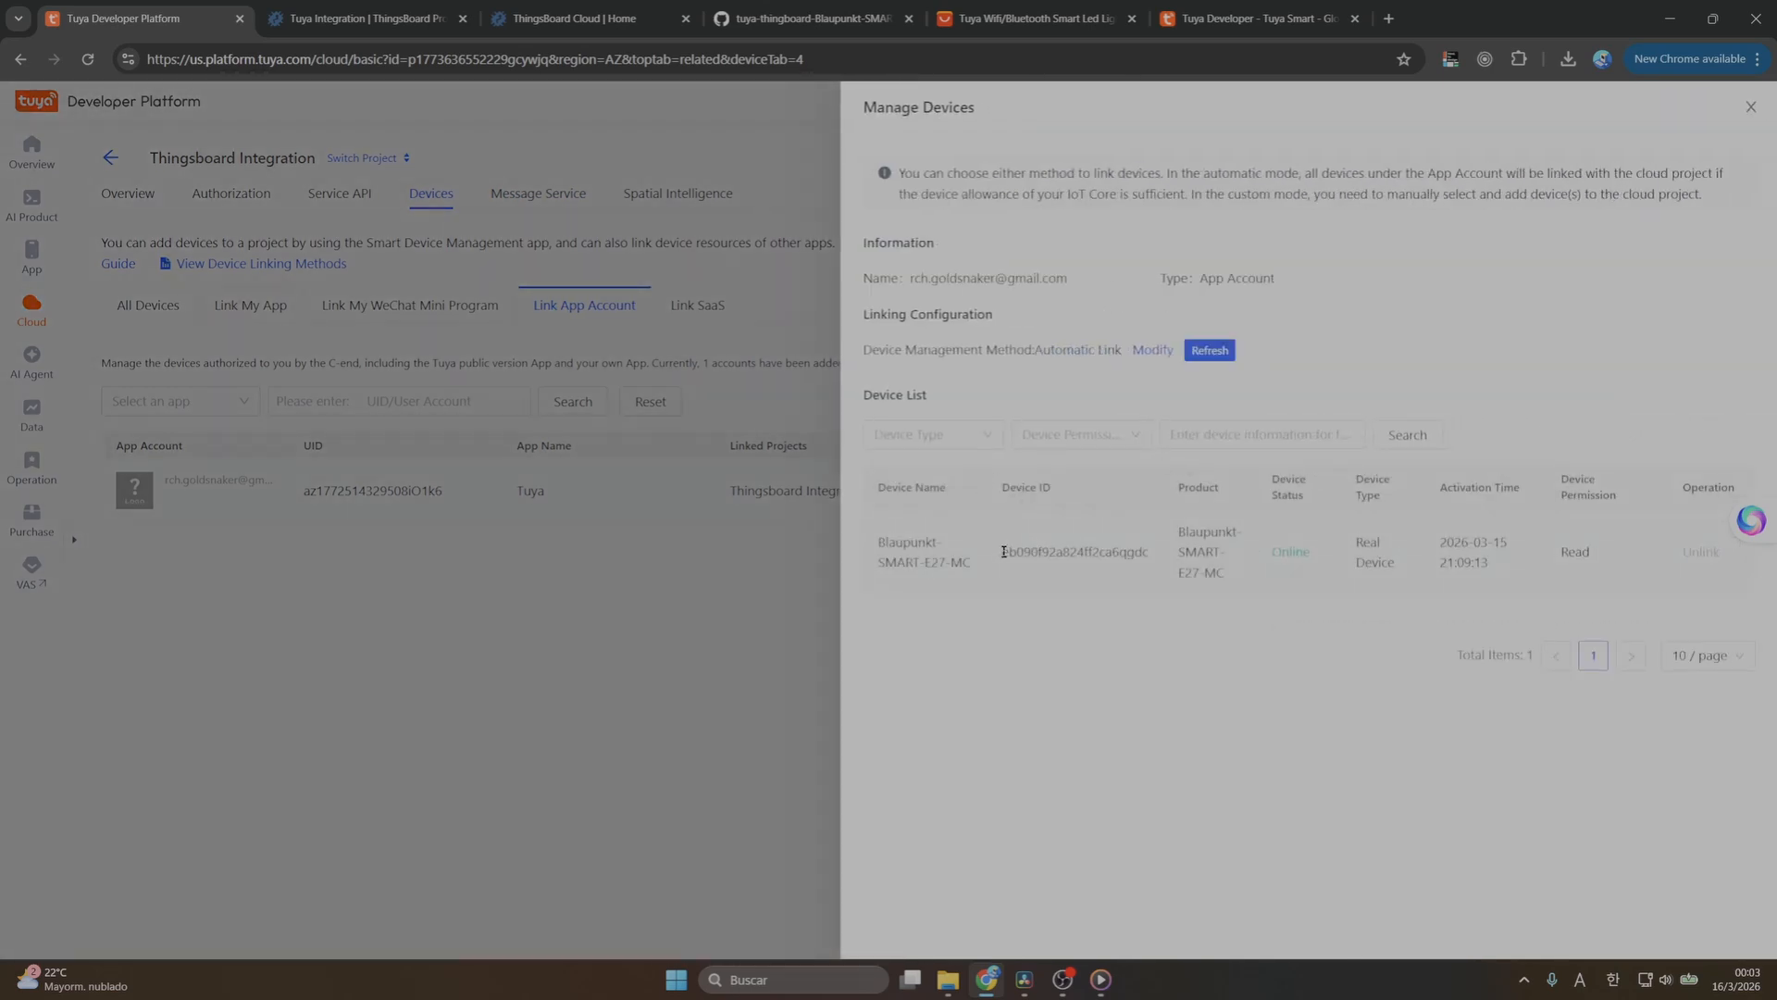
{"action": "left_click_drag", "start_coordinate": [1003, 552], "coordinate": [1153, 556]}
{"action": "key", "text": "ctrl+c"}
{"action": "left_click", "coordinate": [1058, 552]}
{"action": "left_click", "coordinate": [1750, 107]}
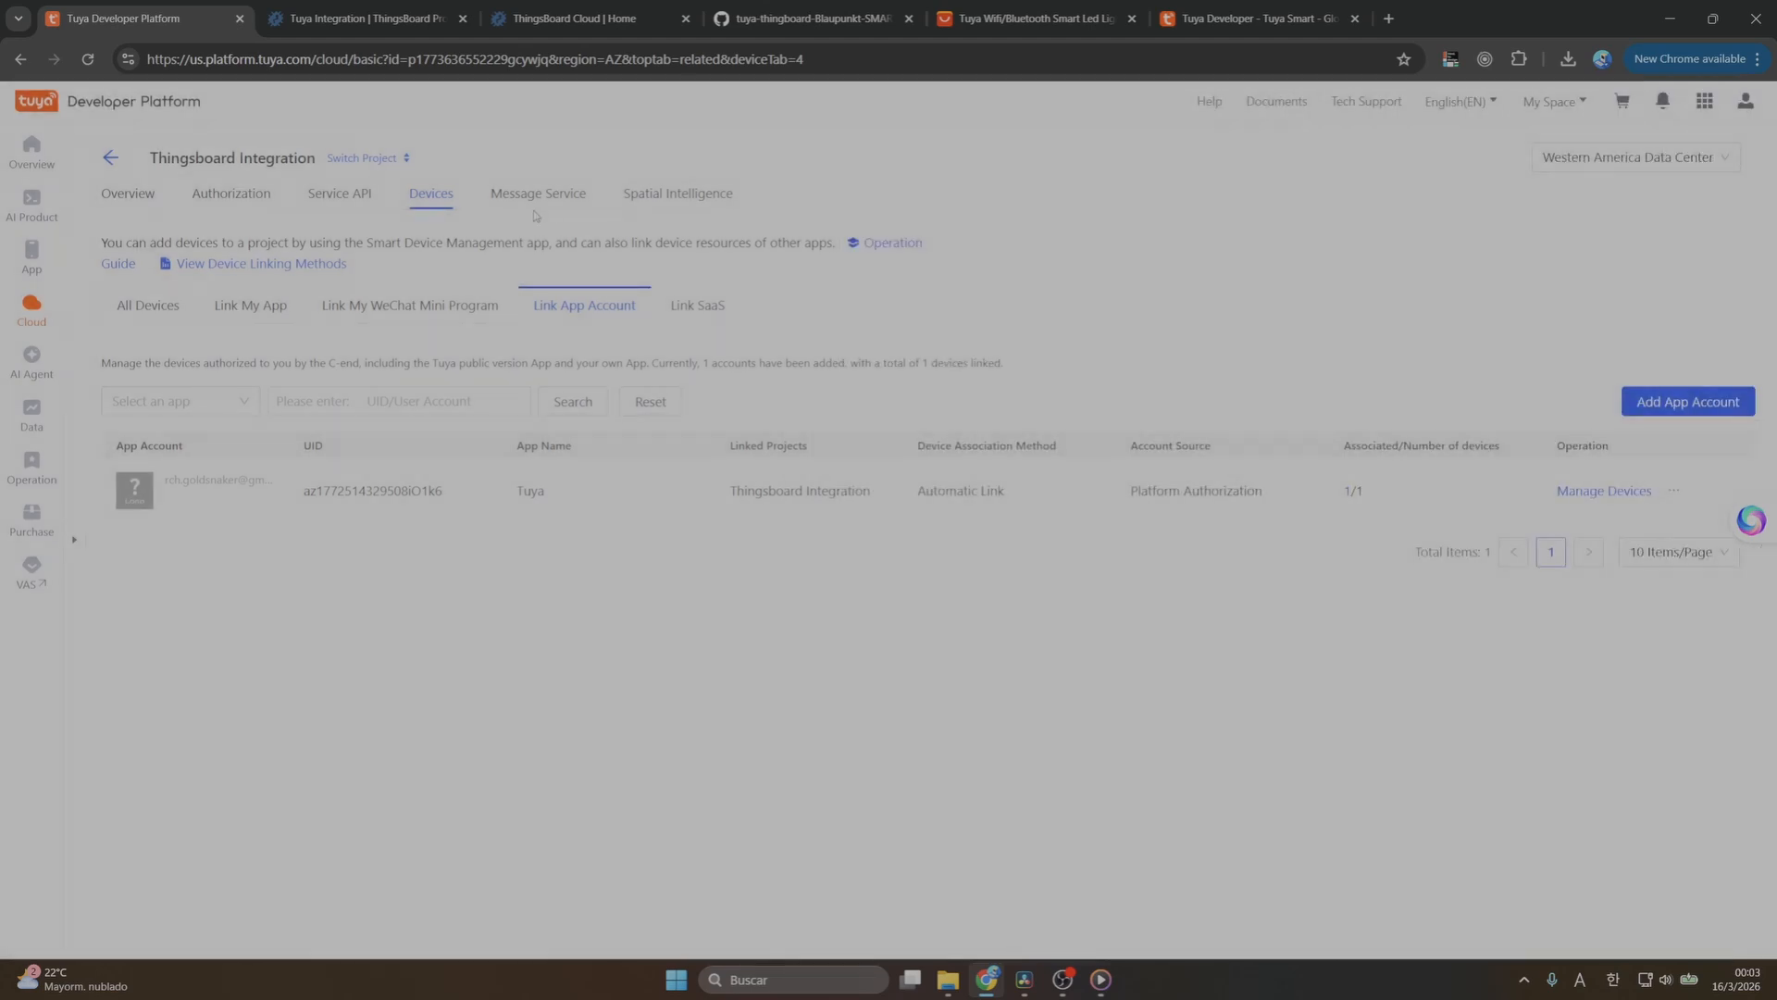
Add the Blaupunkt-SMART-E27-MC bulb as a message test device using its copied device ID, and switch on the test channel
{"action": "left_click", "coordinate": [526, 202]}
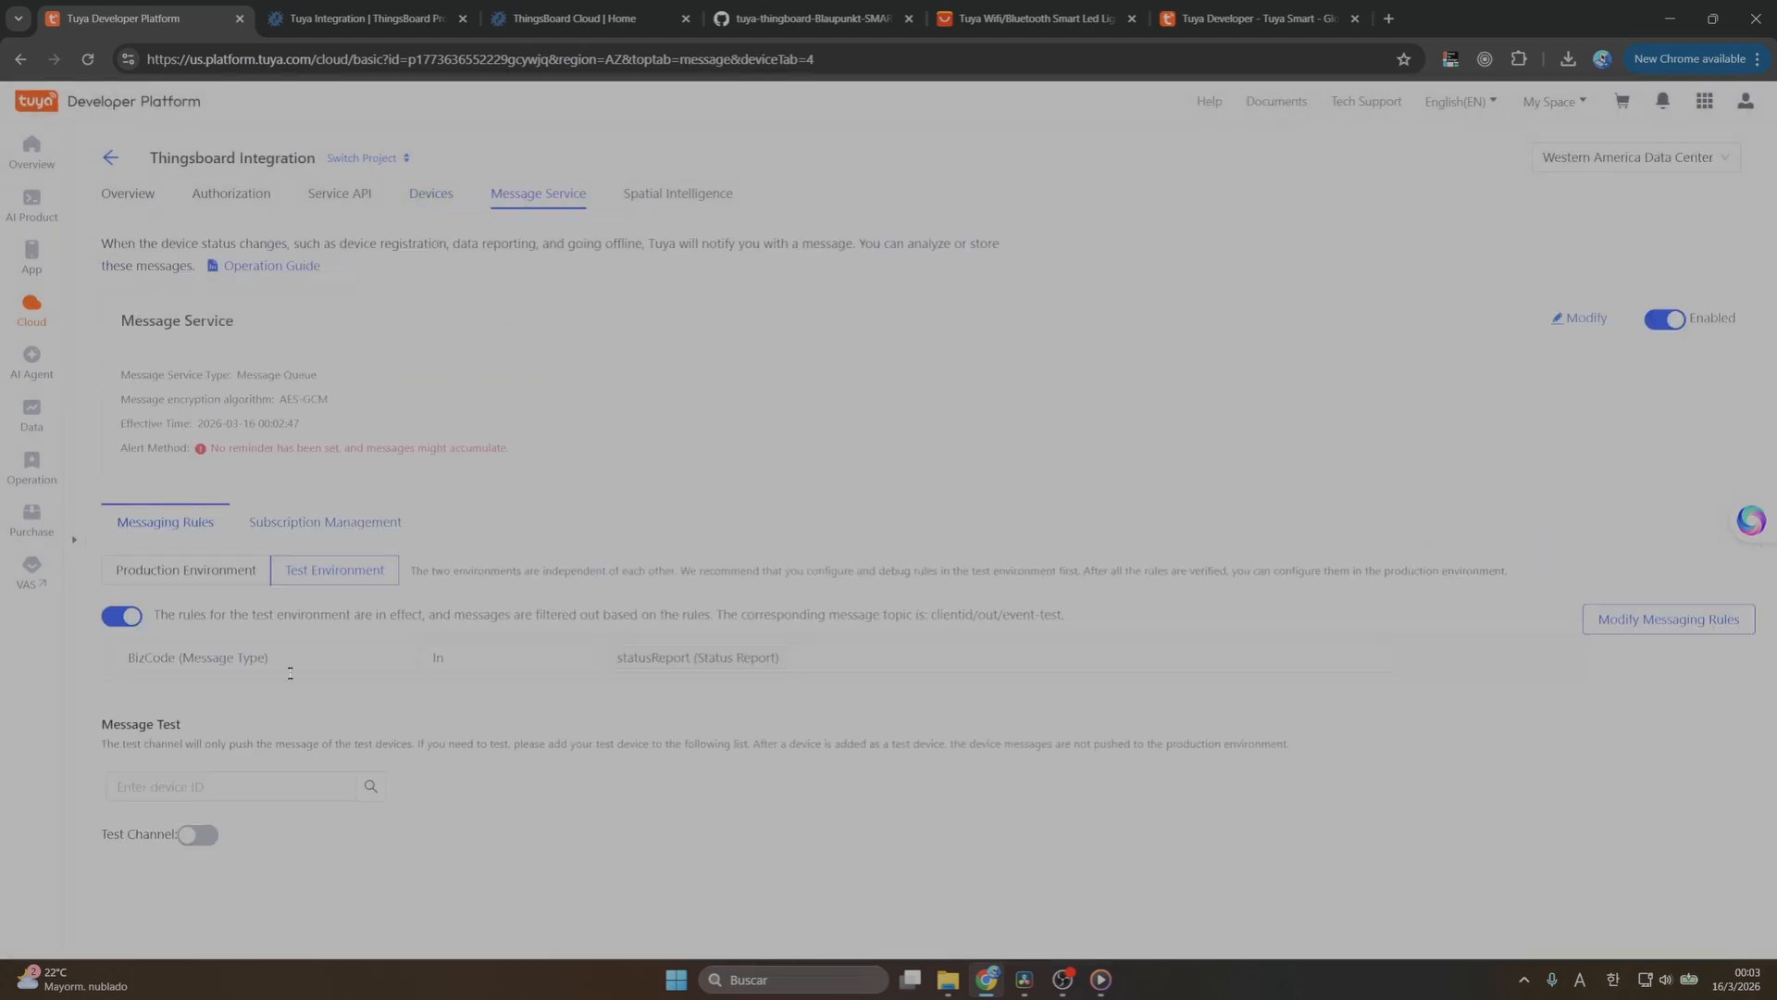
{"action": "left_click", "coordinate": [249, 789]}
{"action": "key", "text": "ctrl+v"}
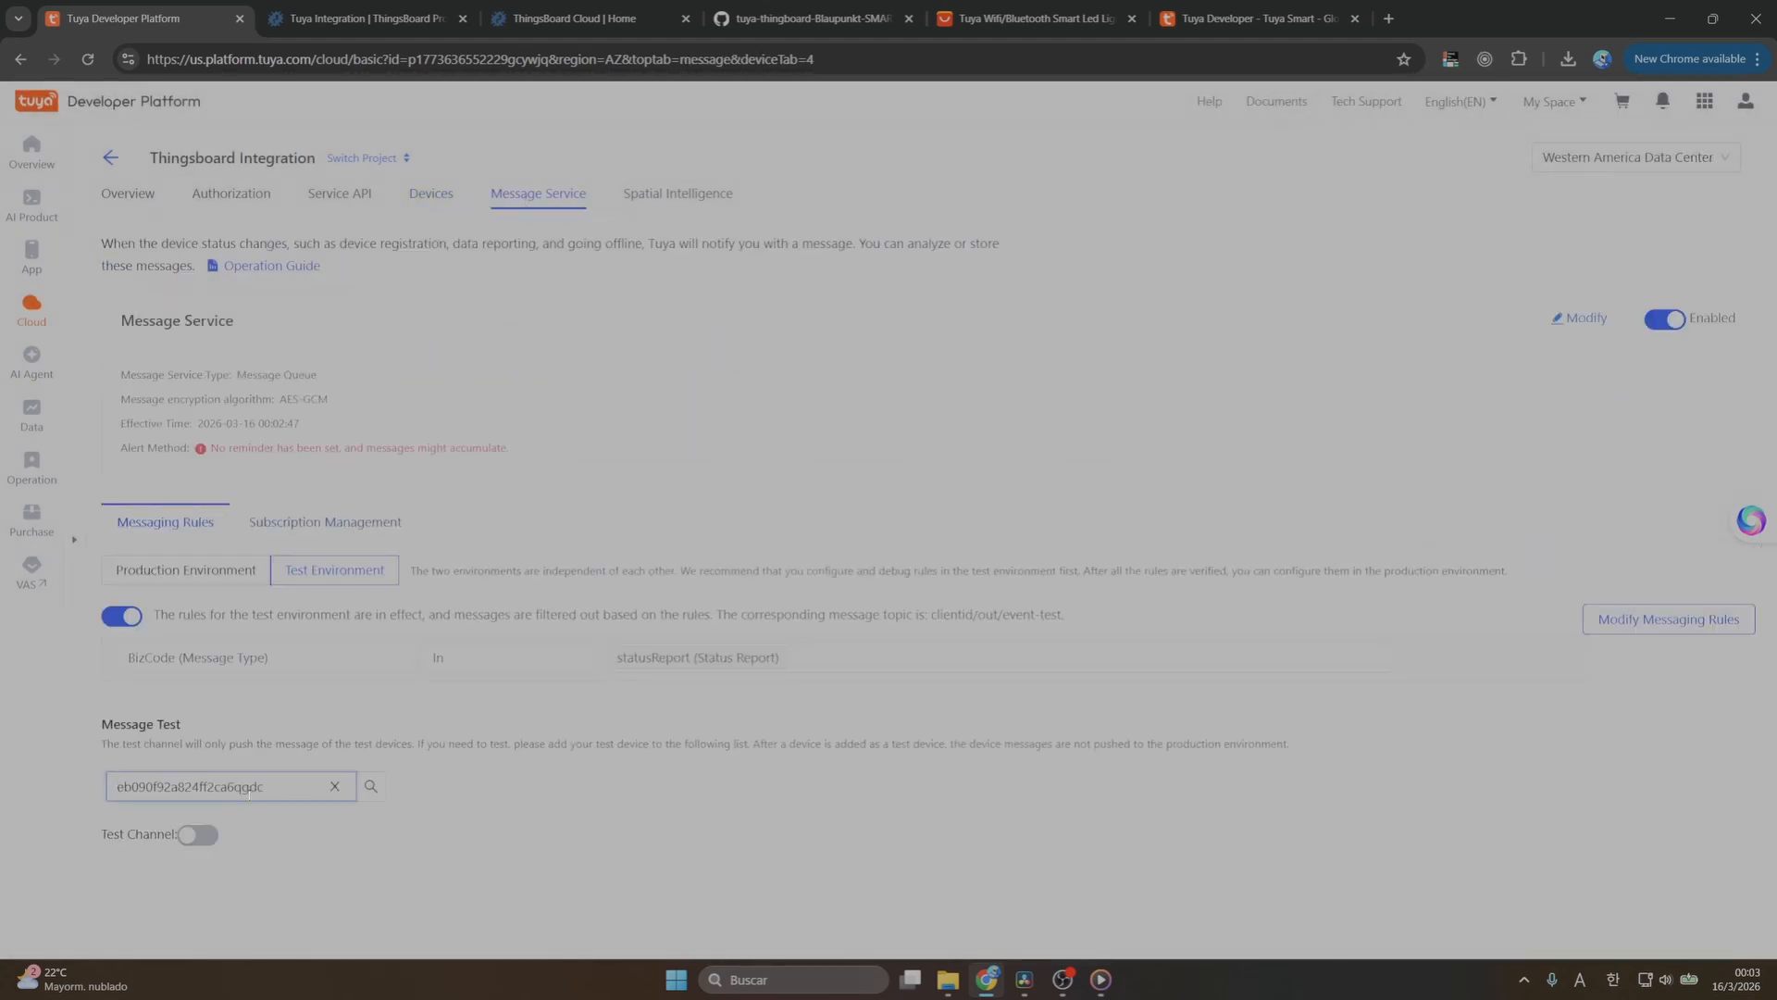
{"action": "left_click", "coordinate": [374, 793]}
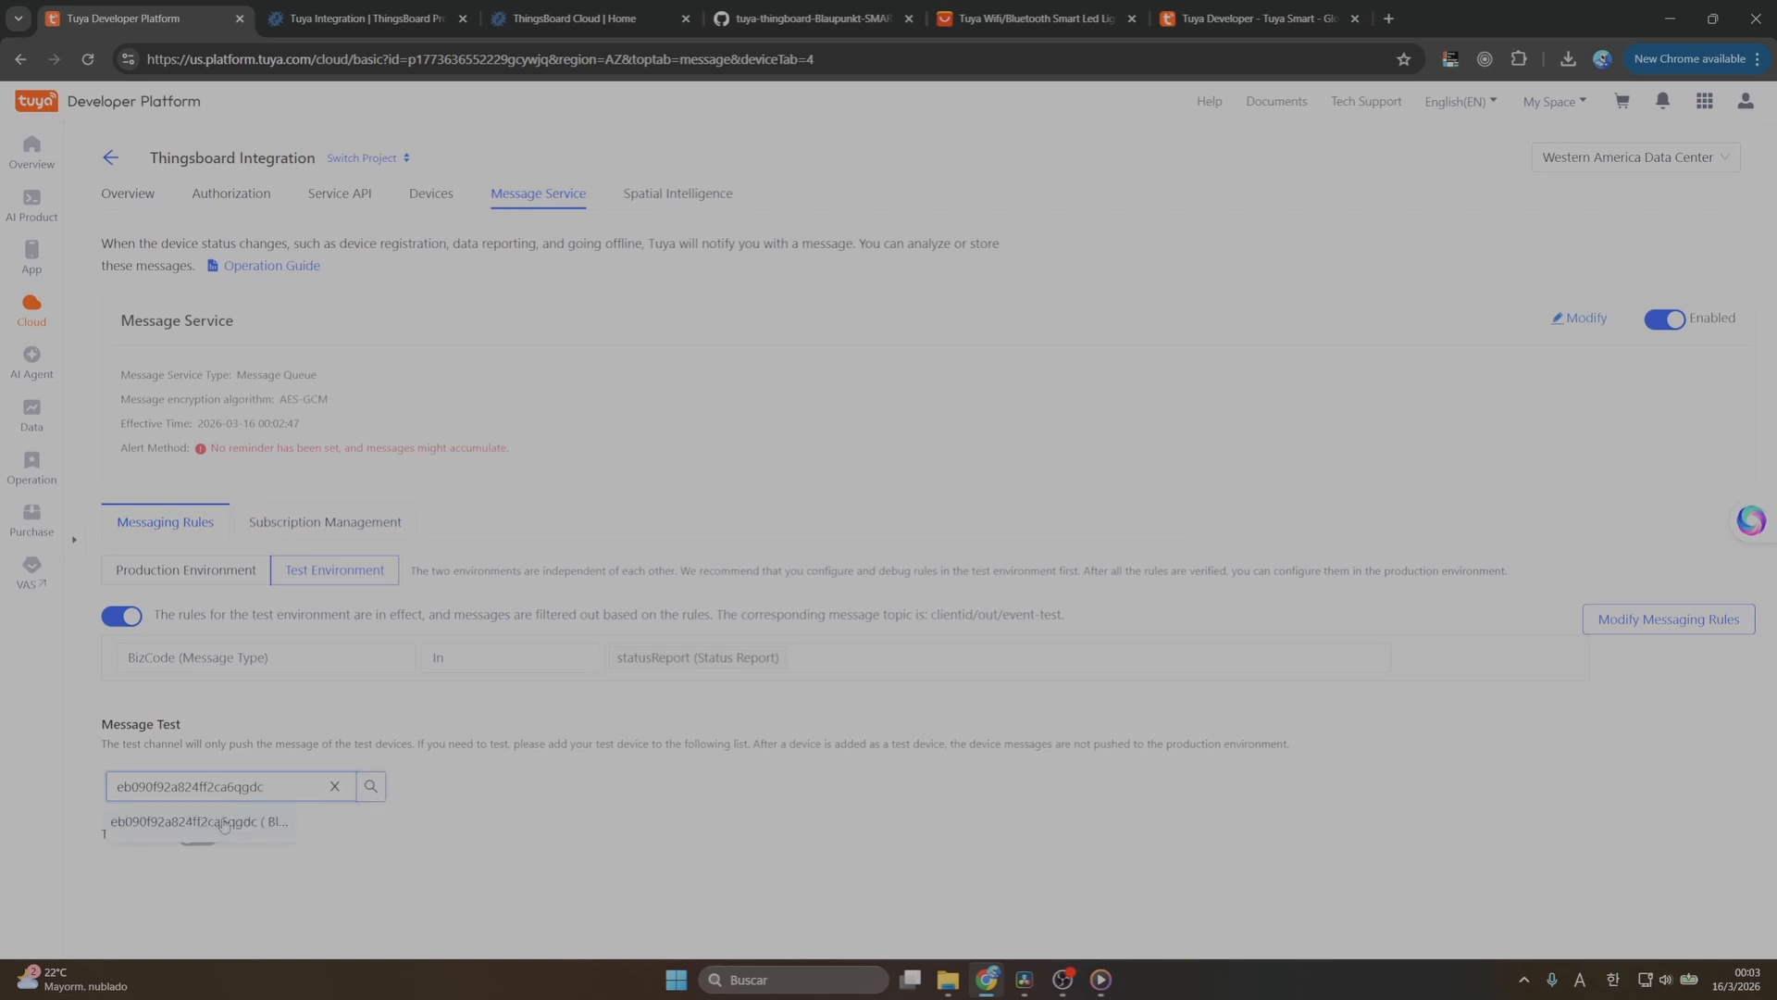
{"action": "left_click", "coordinate": [220, 824]}
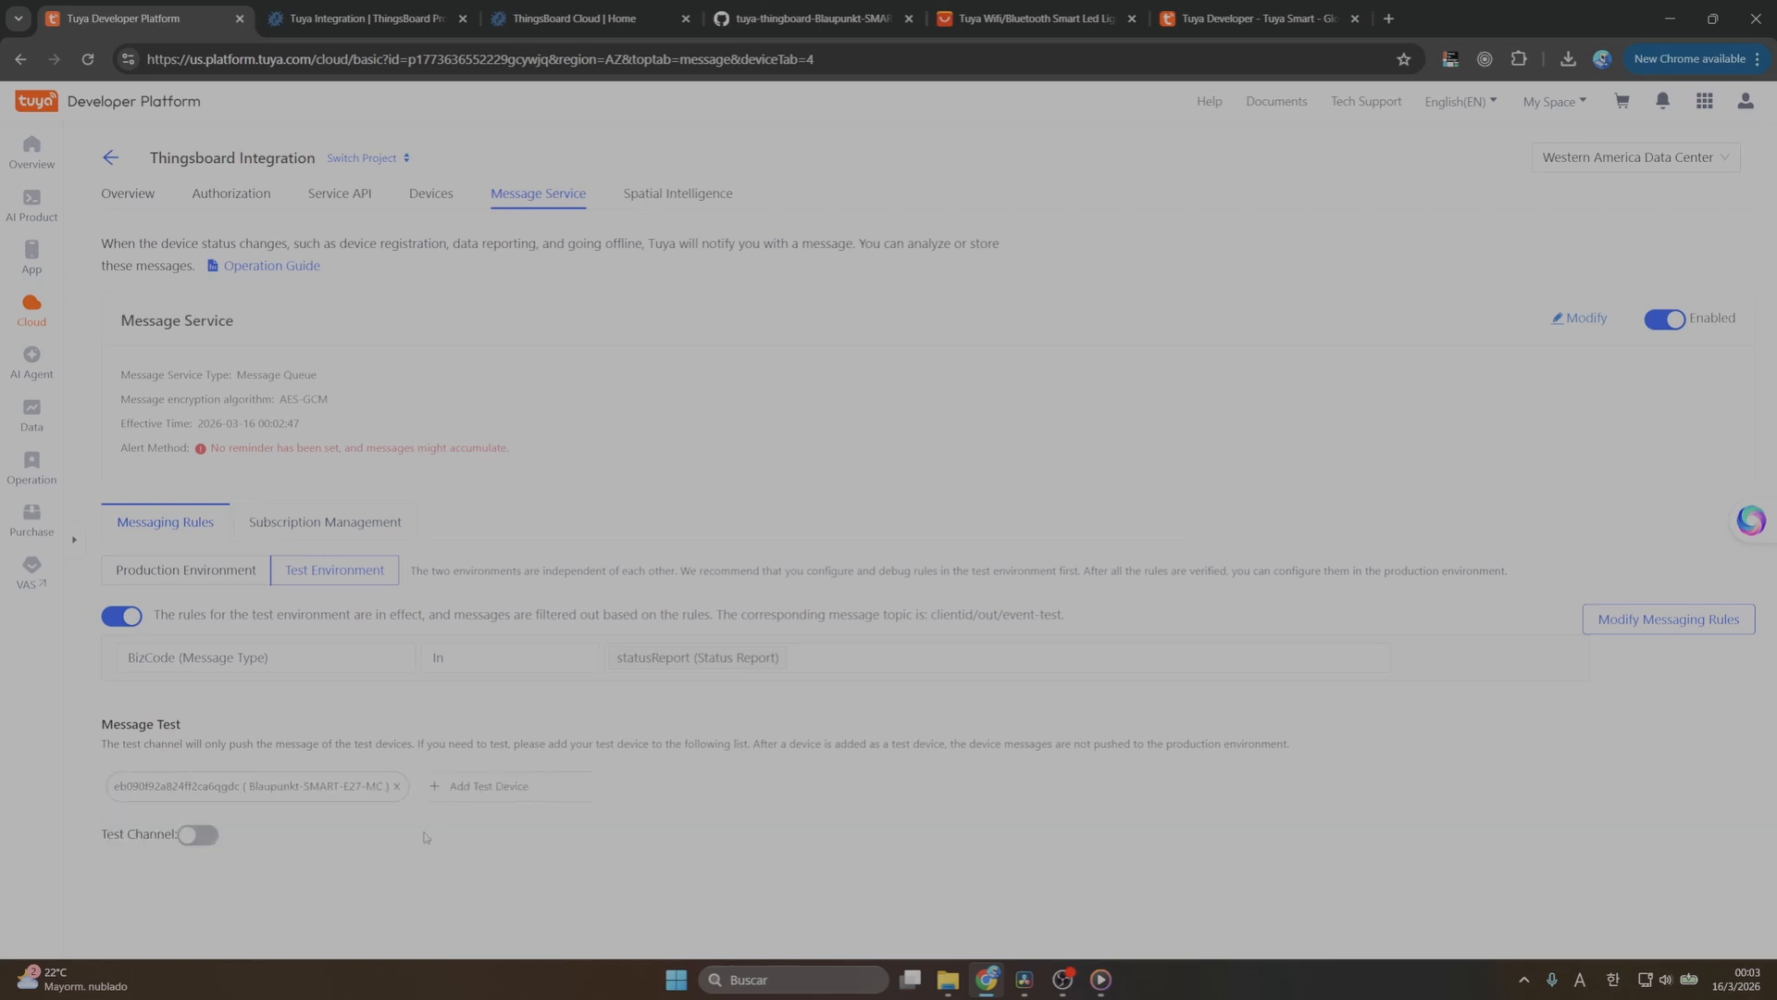
{"action": "left_click", "coordinate": [198, 835]}
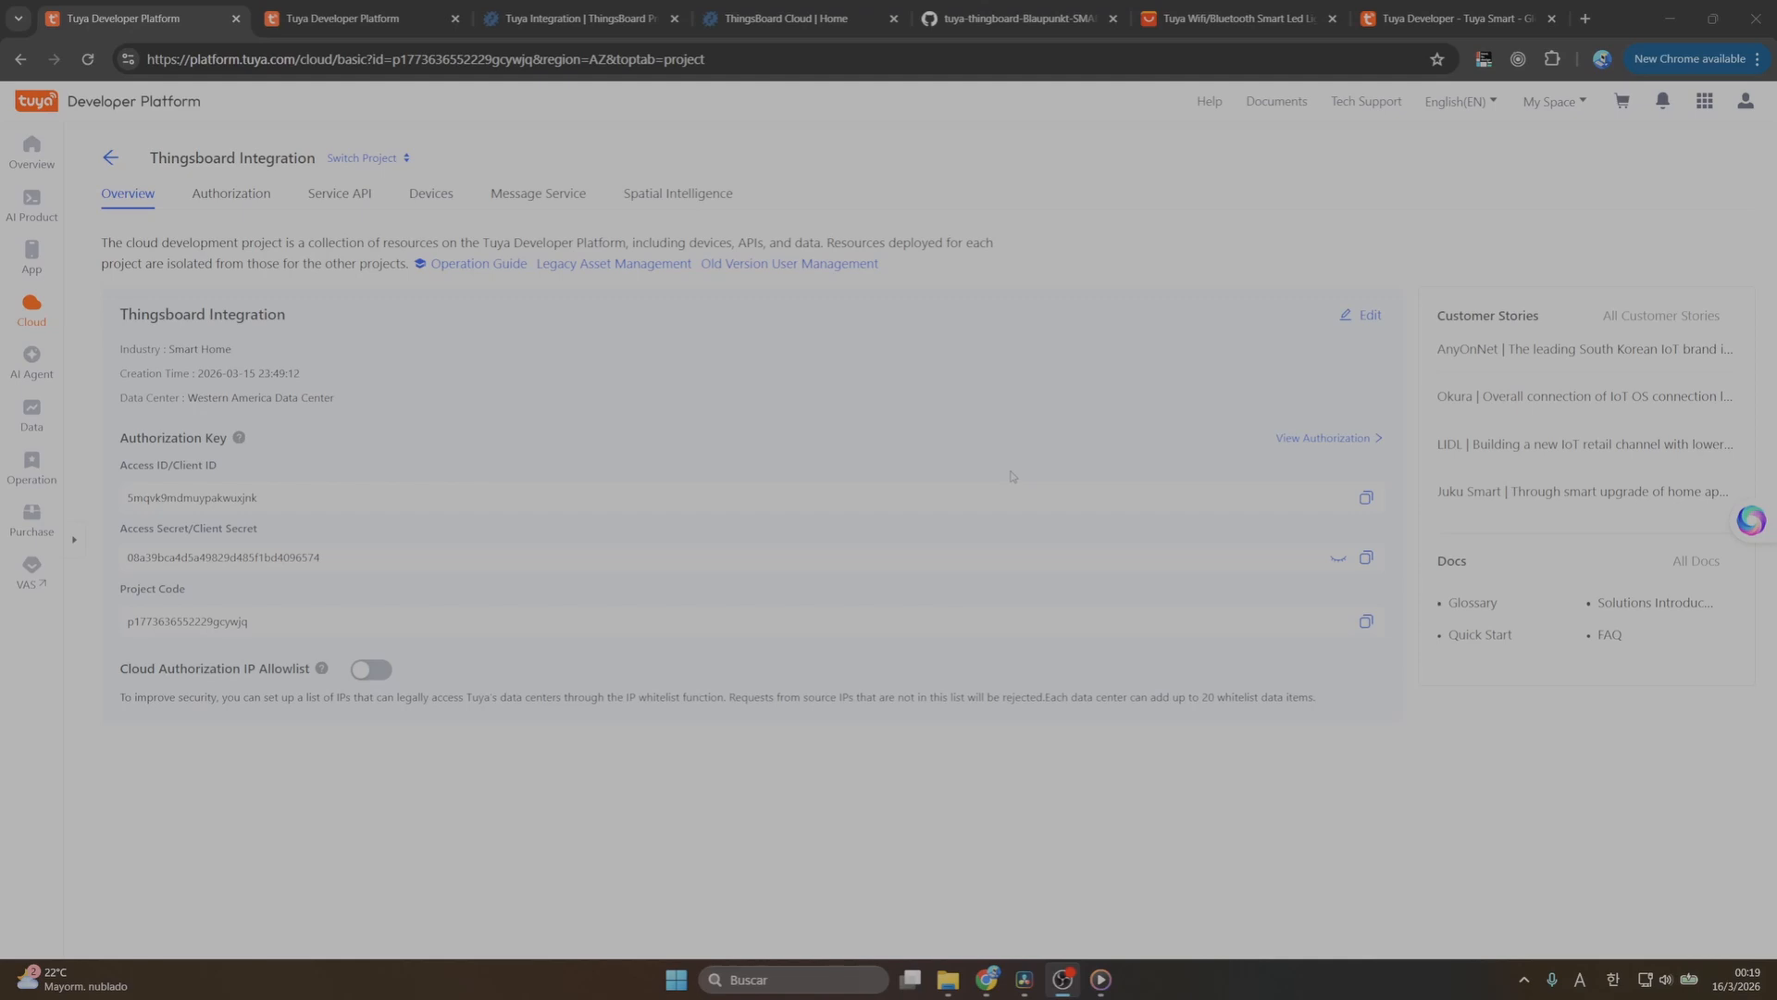
Switch to ThingsBoard Cloud, add a new integration of type Tuya and proceed to its uplink data converter settings
{"action": "left_click", "coordinate": [796, 18]}
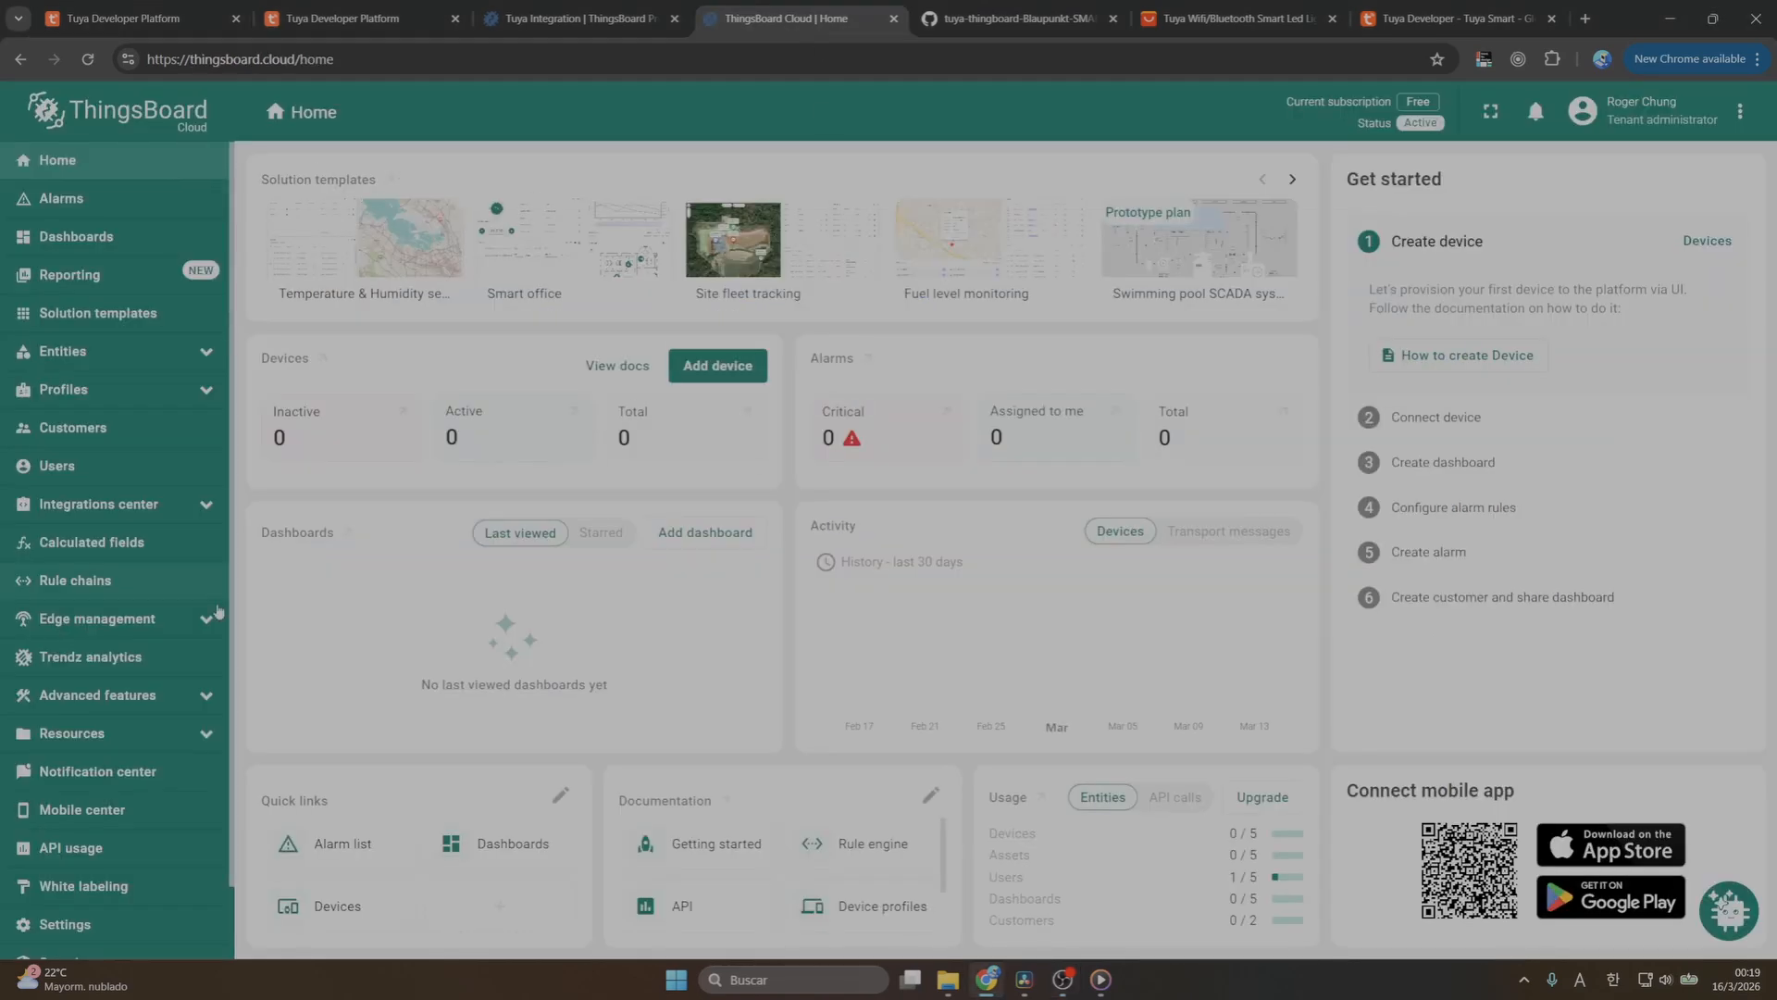
{"action": "left_click", "coordinate": [139, 505]}
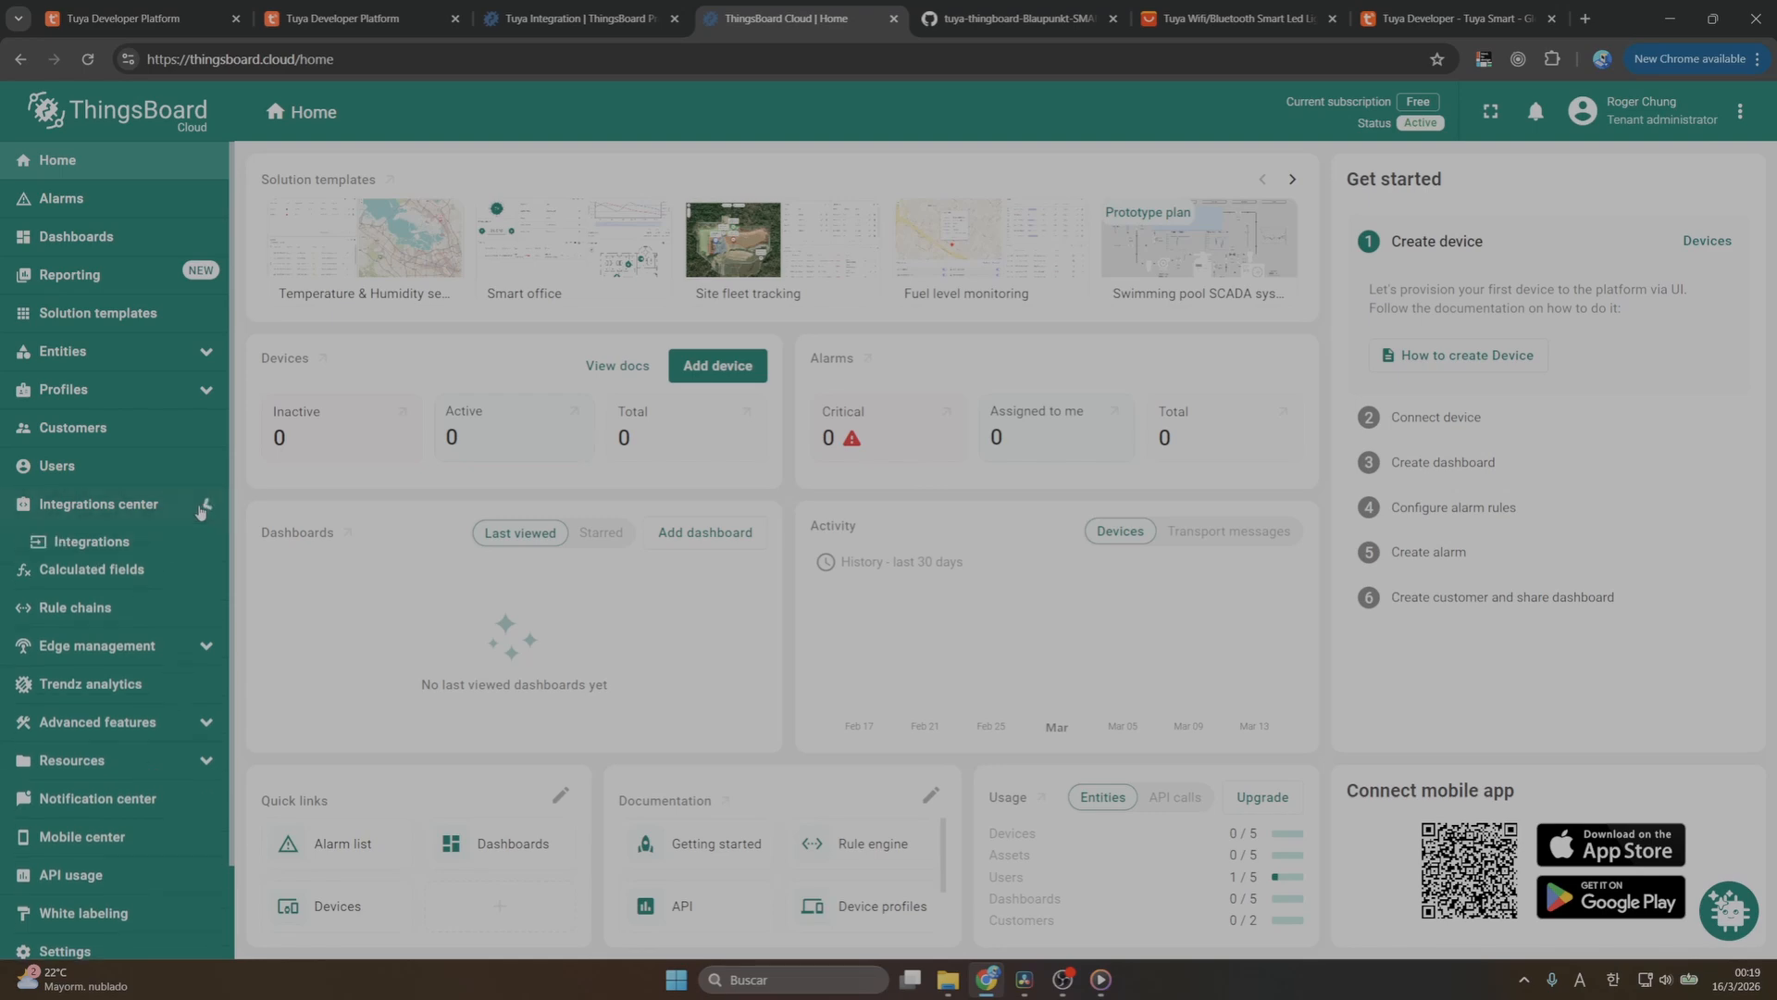
{"action": "left_click", "coordinate": [82, 544]}
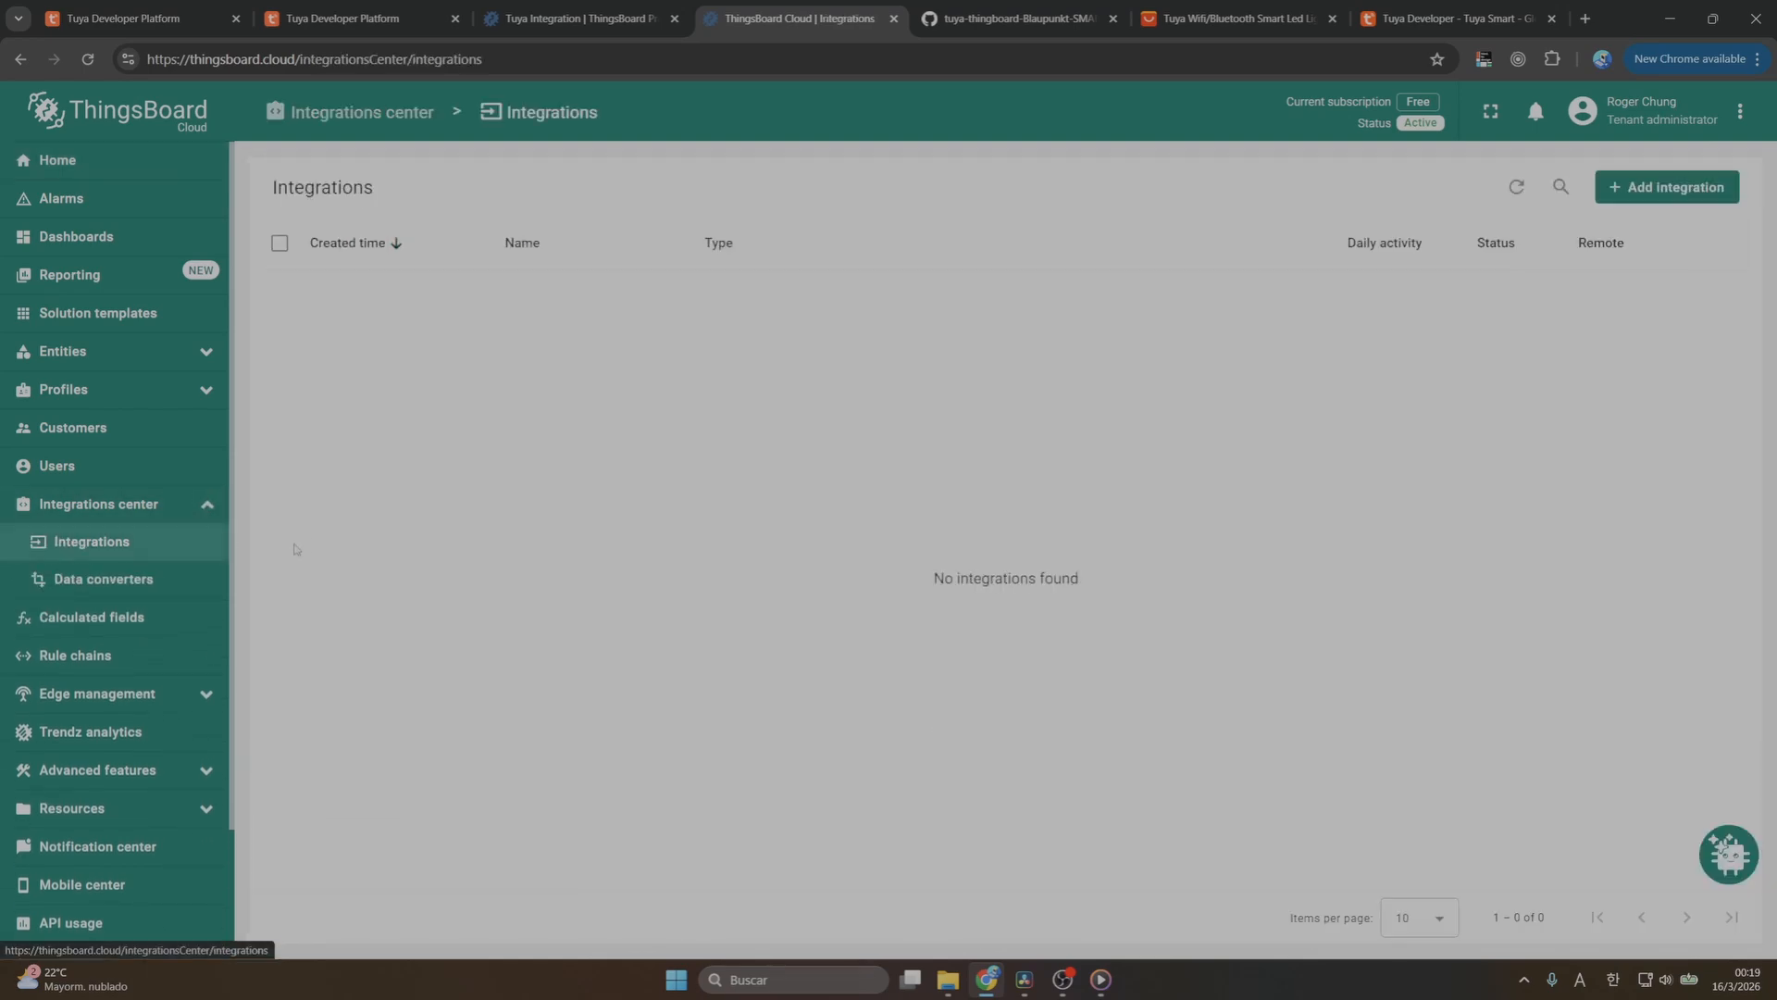
{"action": "left_click", "coordinate": [1637, 187]}
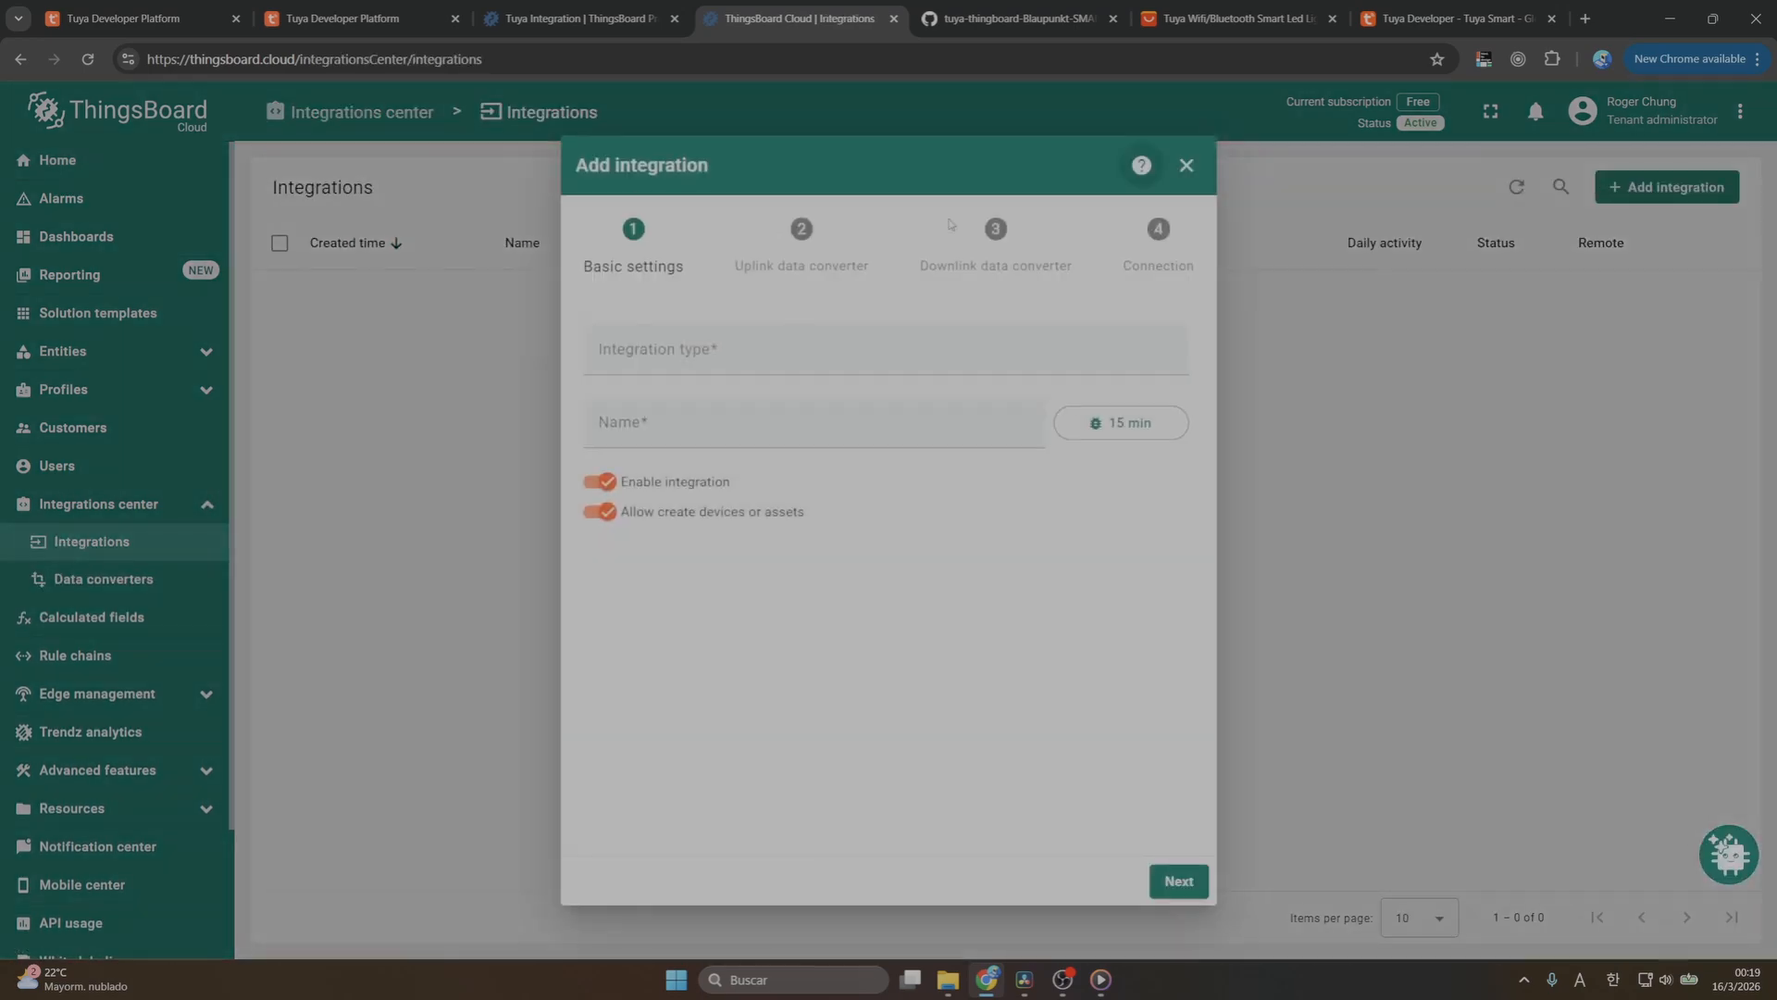
{"action": "left_click", "coordinate": [796, 348]}
{"action": "type", "text": "t"}
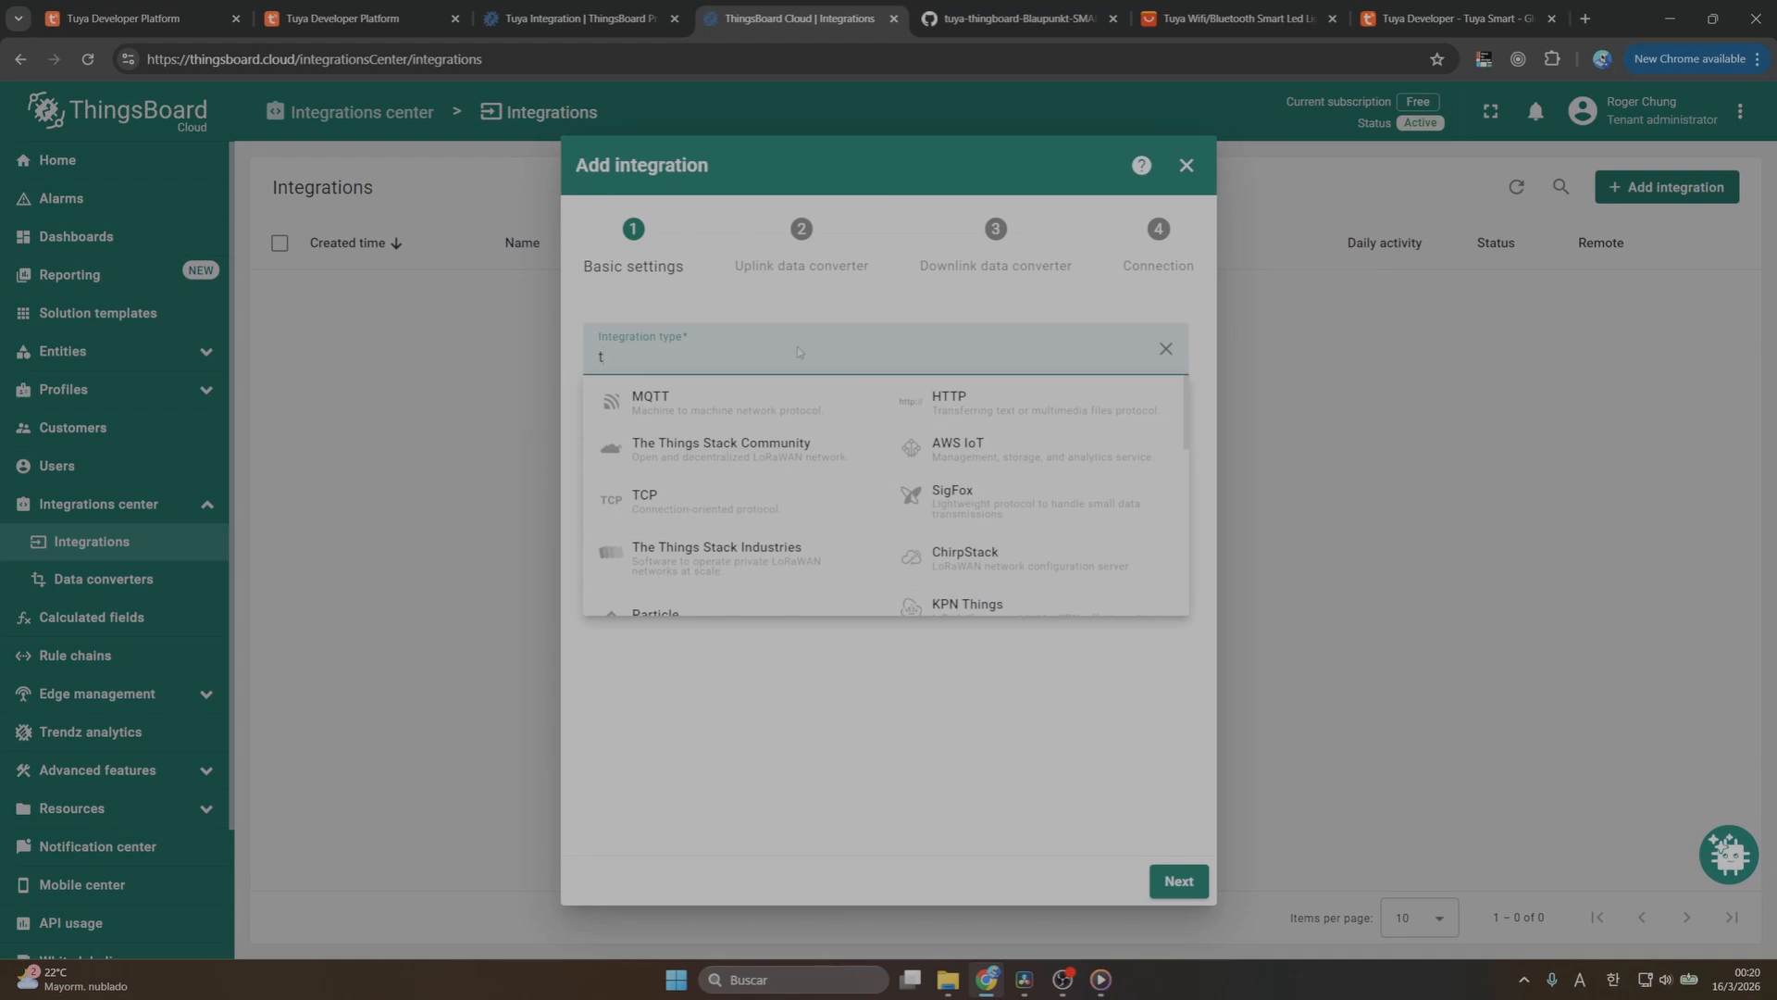
{"action": "type", "text": "uy"}
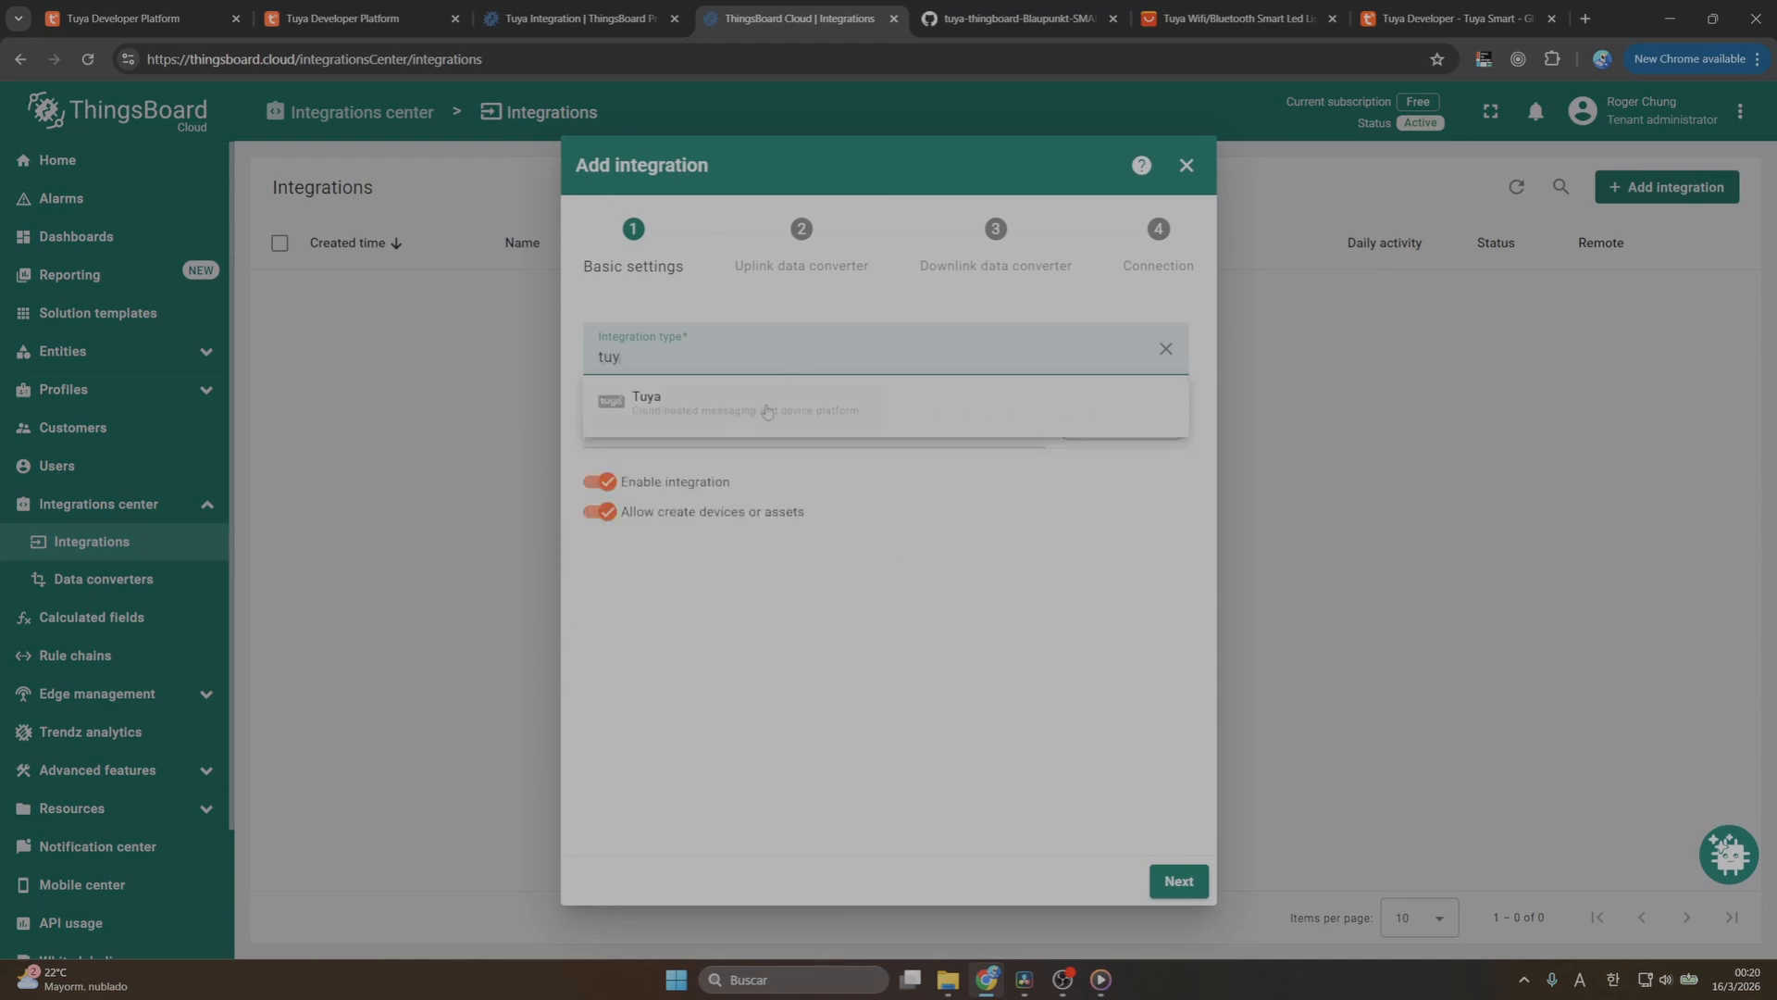
{"action": "left_click", "coordinate": [764, 407]}
{"action": "left_click", "coordinate": [1181, 872]}
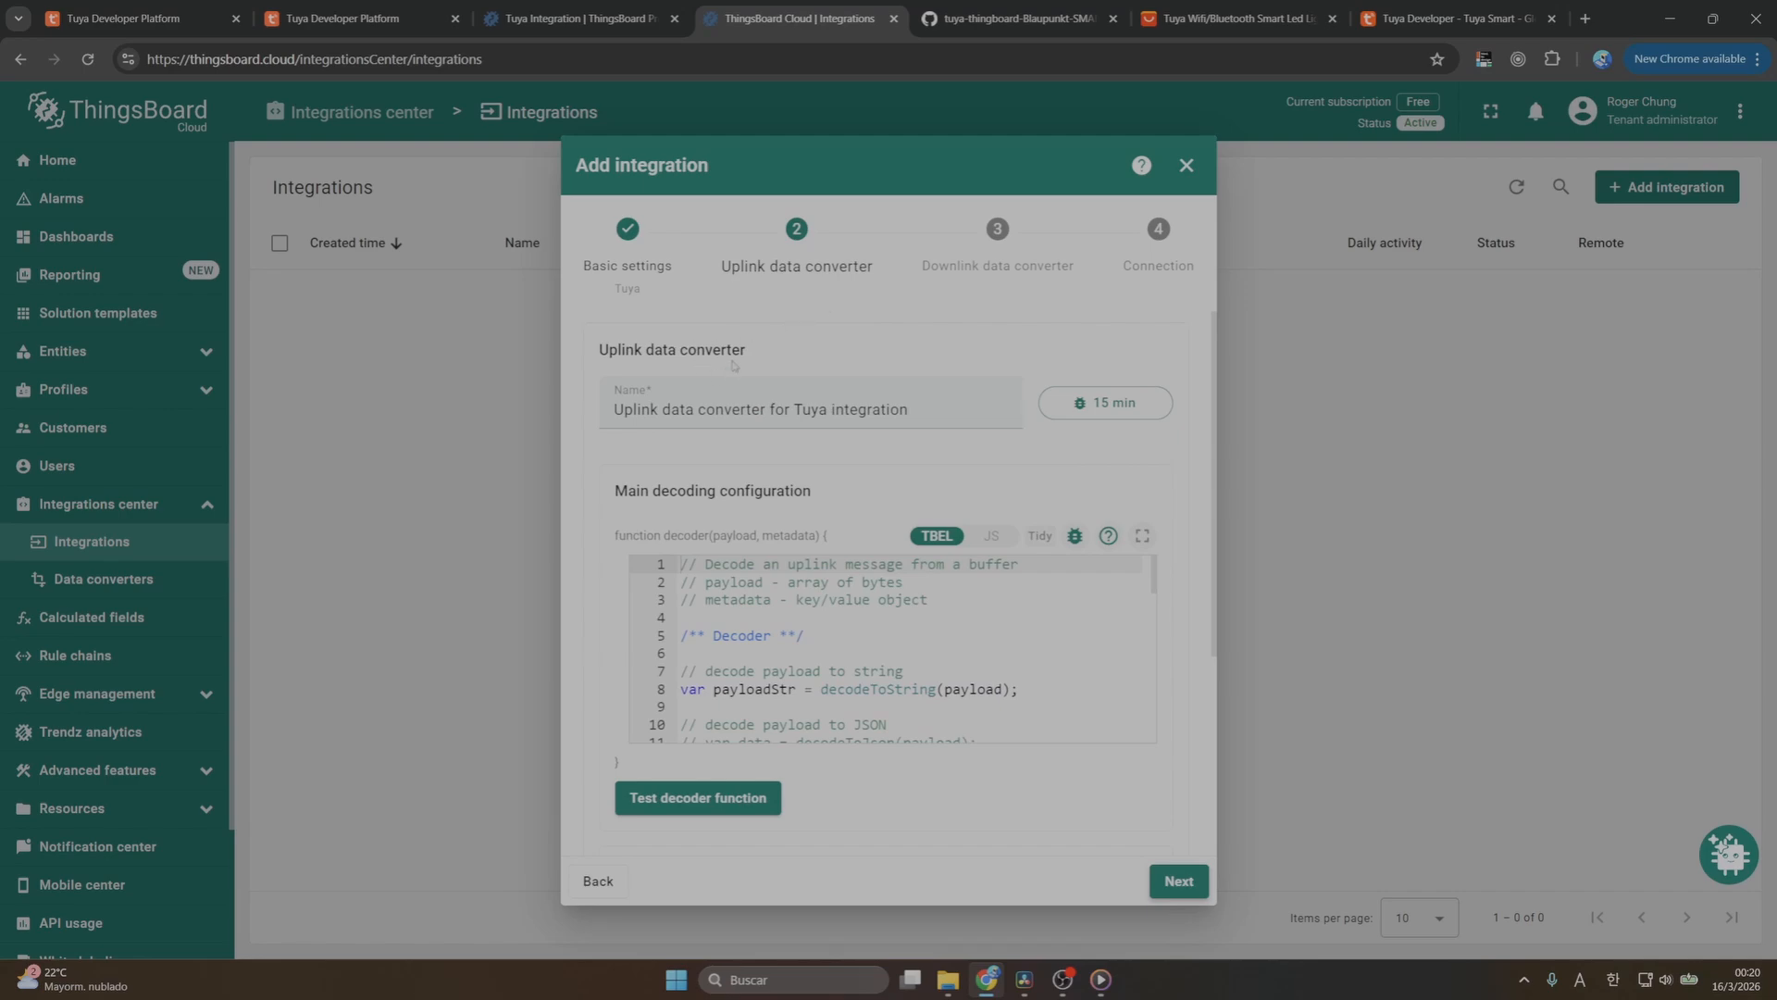
Copy the TBEL uplink decoder script from the Uplink data converter section of the ThingsBoard Tuya Integration documentation
{"action": "left_click", "coordinate": [555, 19]}
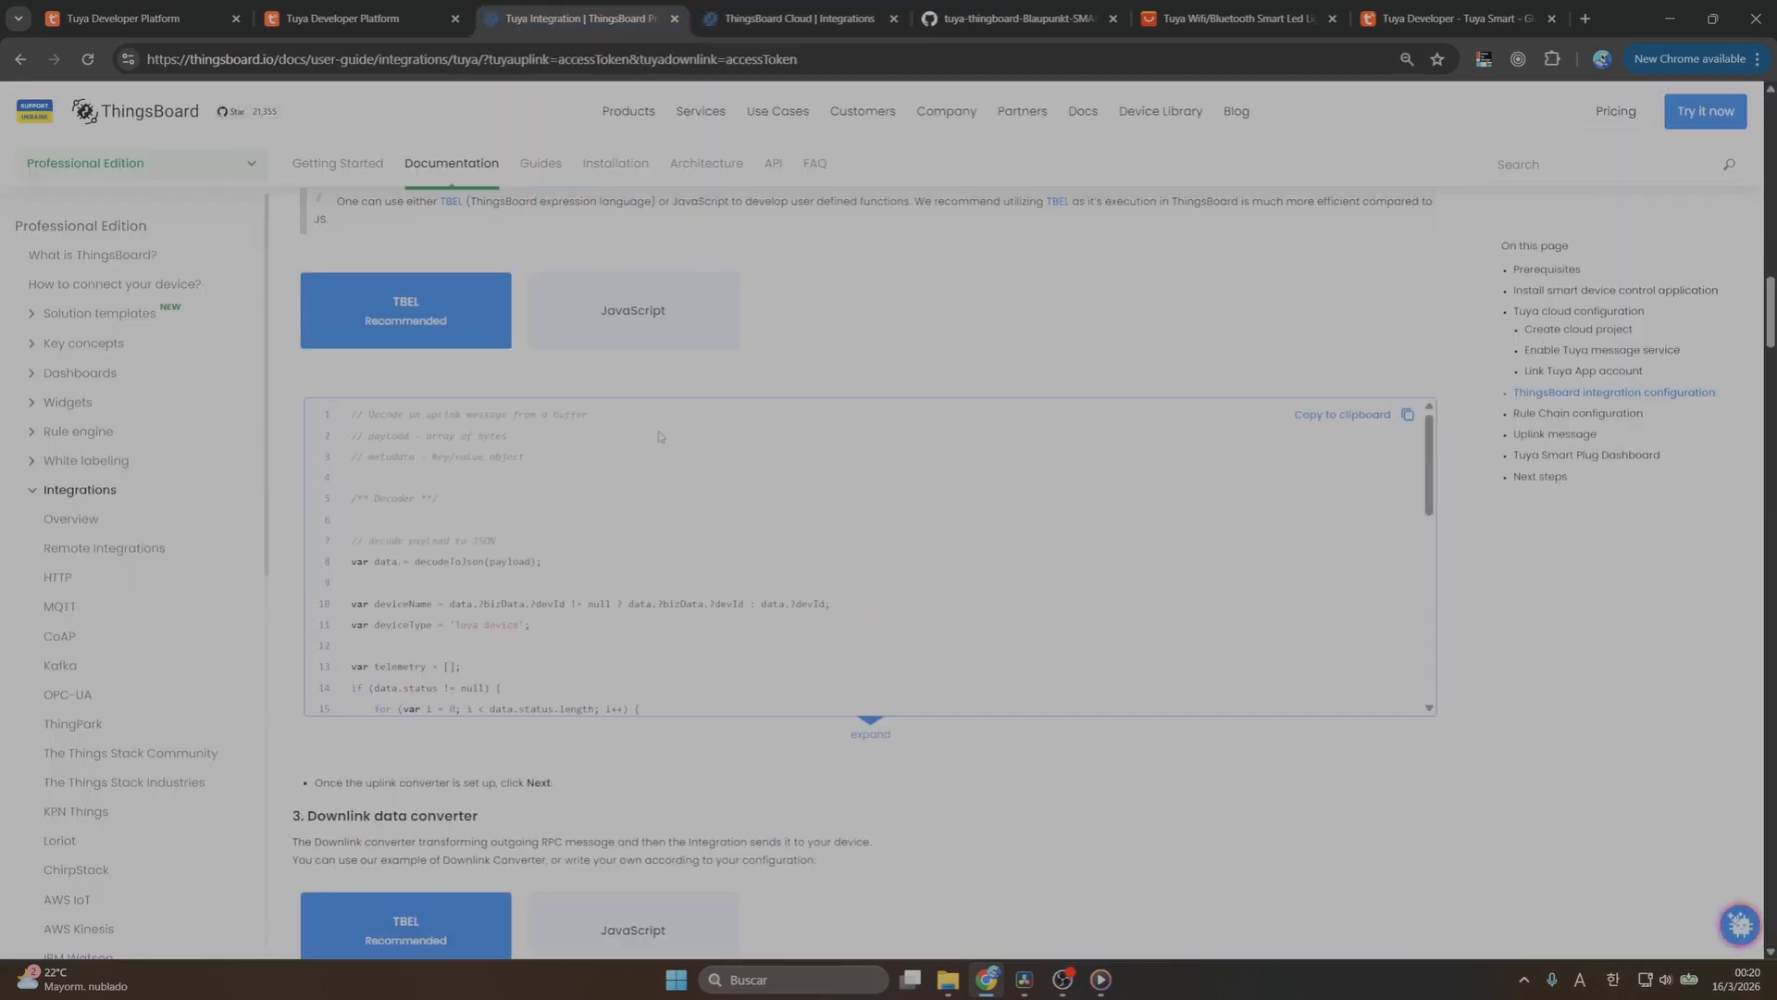
{"action": "scroll", "coordinate": [659, 437], "scroll_direction": "up", "scroll_amount": 20}
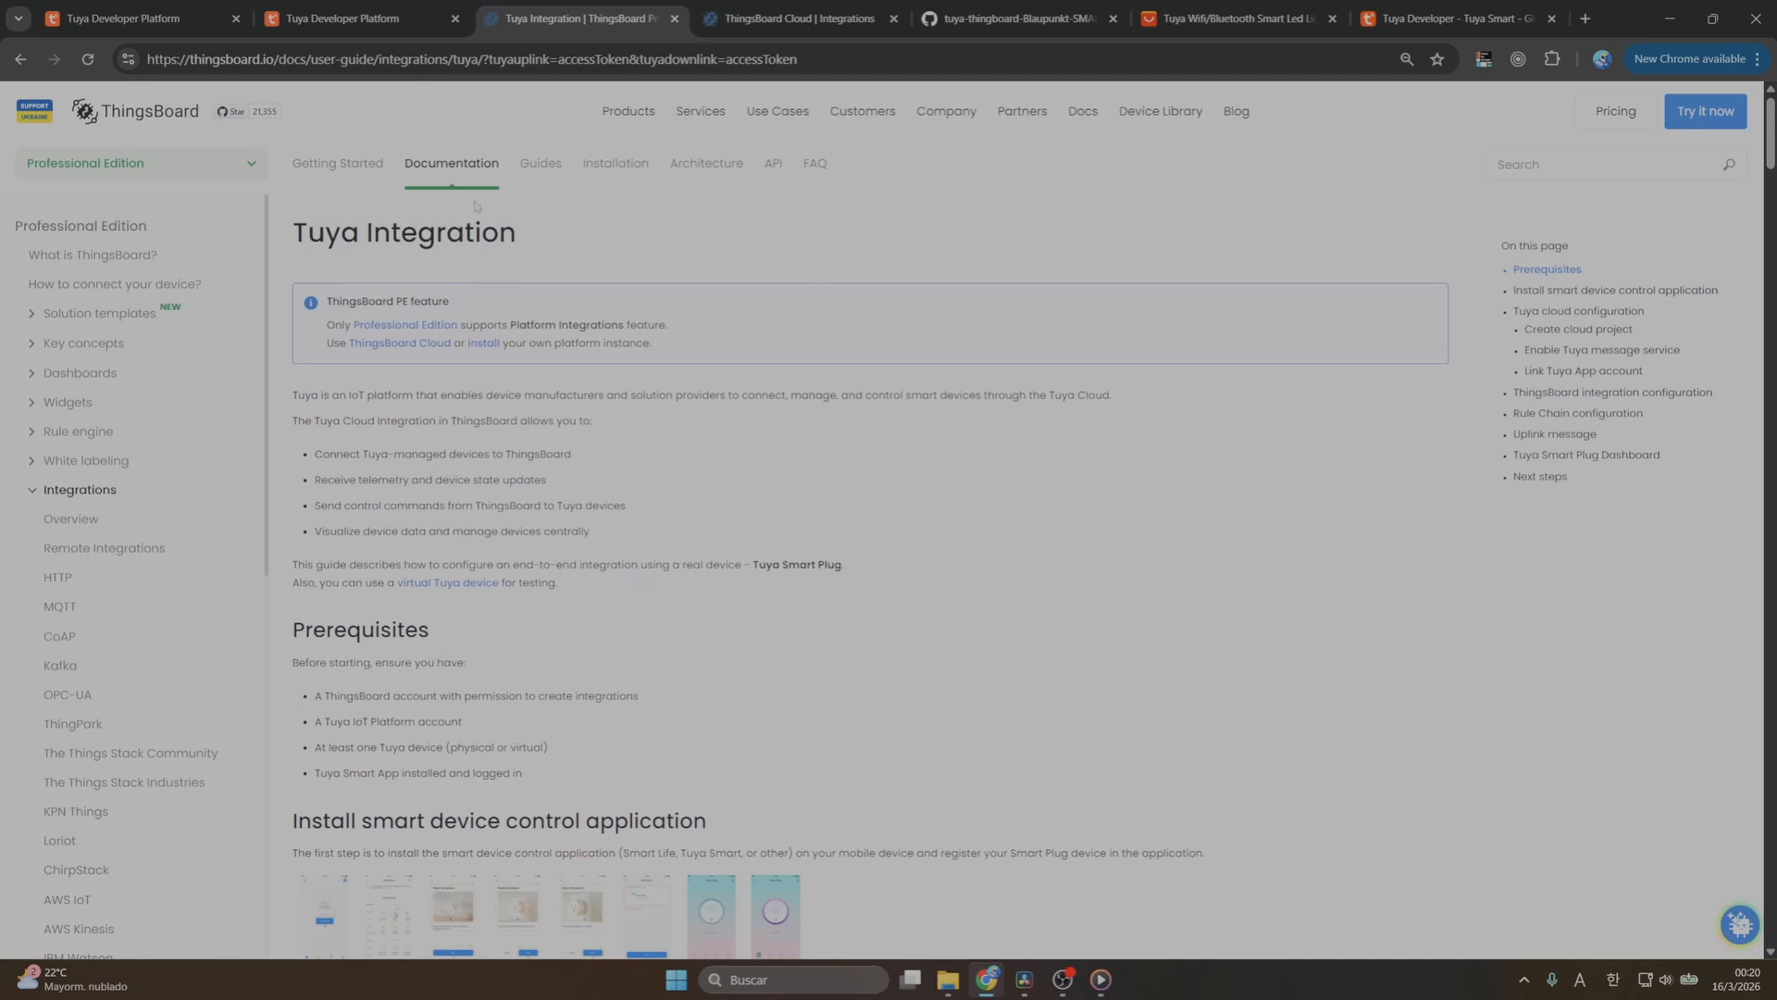
{"action": "mouse_move", "coordinate": [680, 116]}
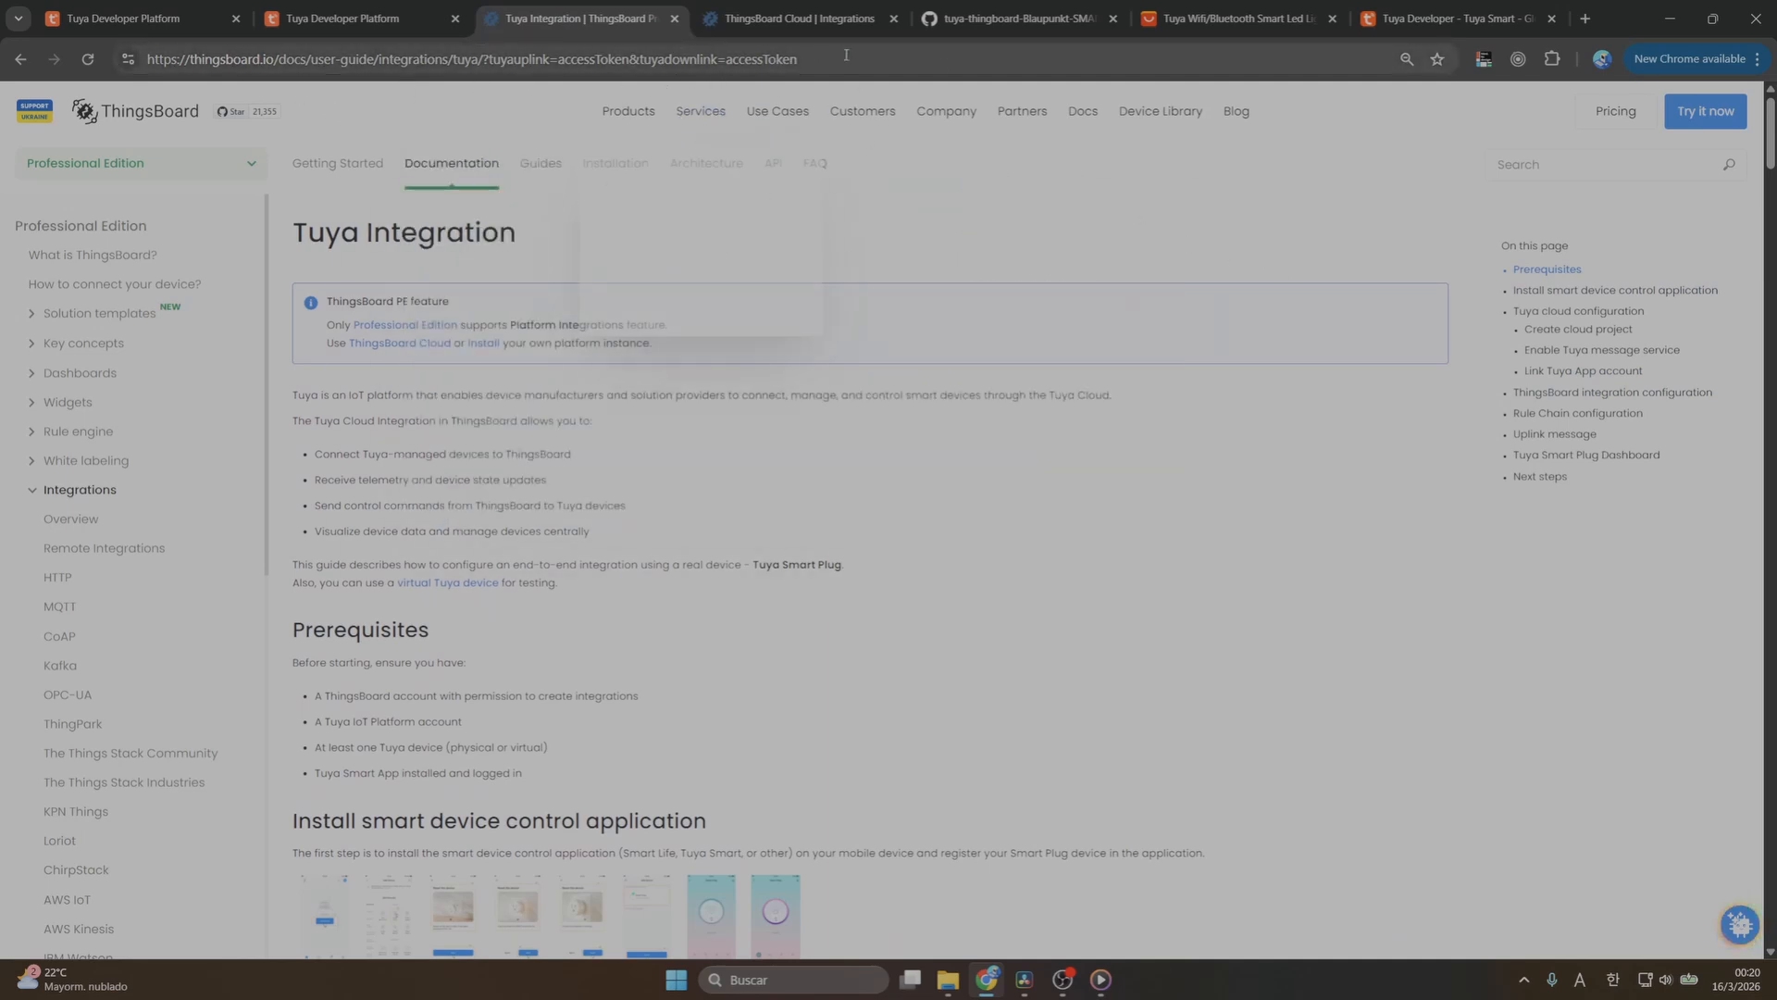
{"action": "scroll", "coordinate": [618, 280], "scroll_direction": "down", "scroll_amount": 9}
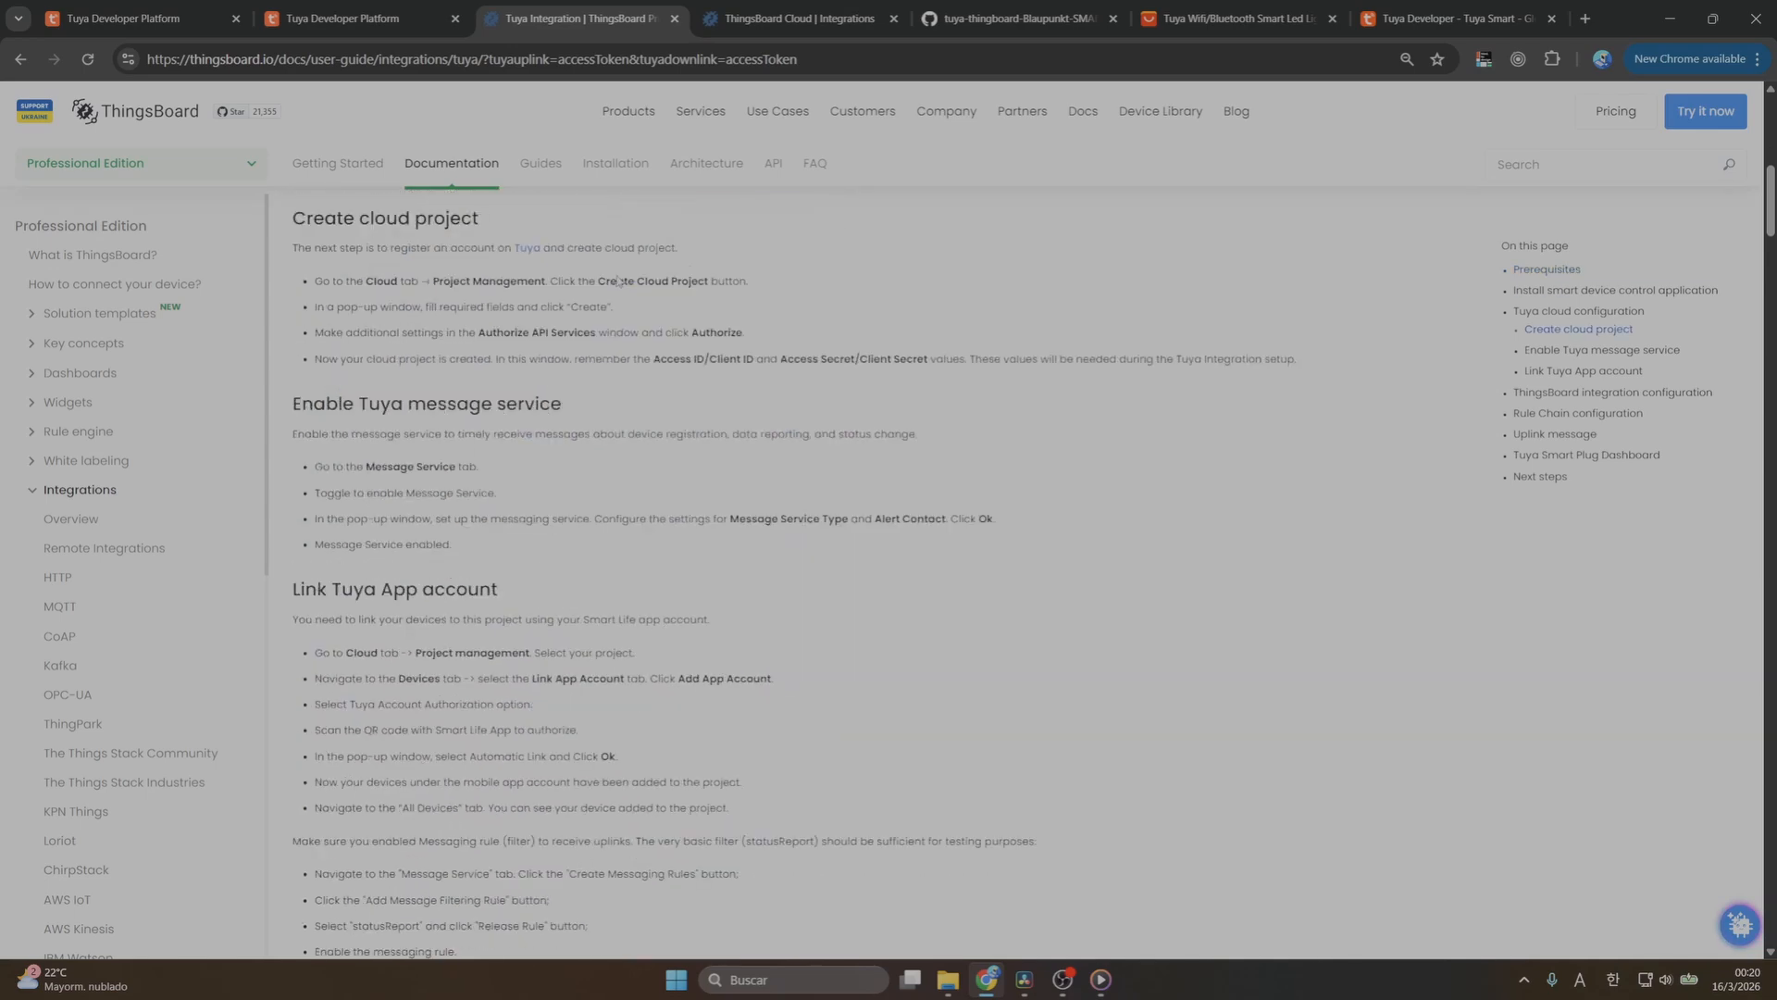
{"action": "scroll", "coordinate": [618, 281], "scroll_direction": "down", "scroll_amount": 10}
{"action": "scroll", "coordinate": [477, 395], "scroll_direction": "up", "scroll_amount": 2}
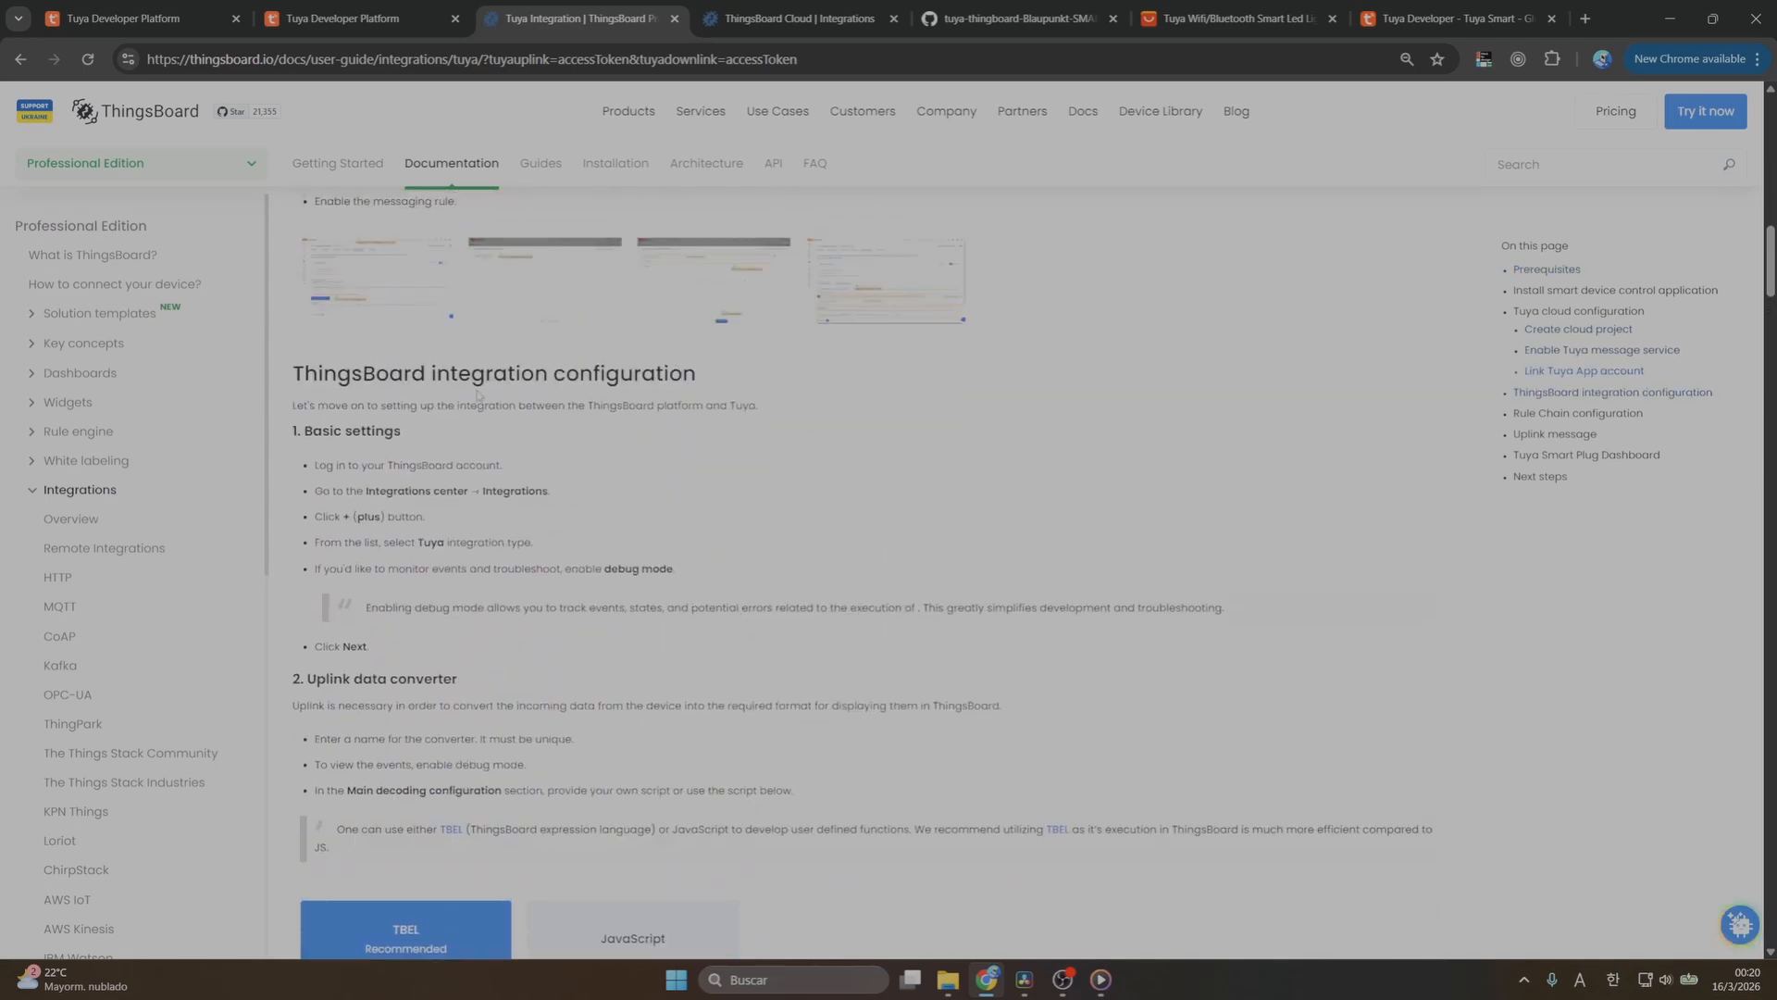
{"action": "scroll", "coordinate": [478, 395], "scroll_direction": "down", "scroll_amount": 5}
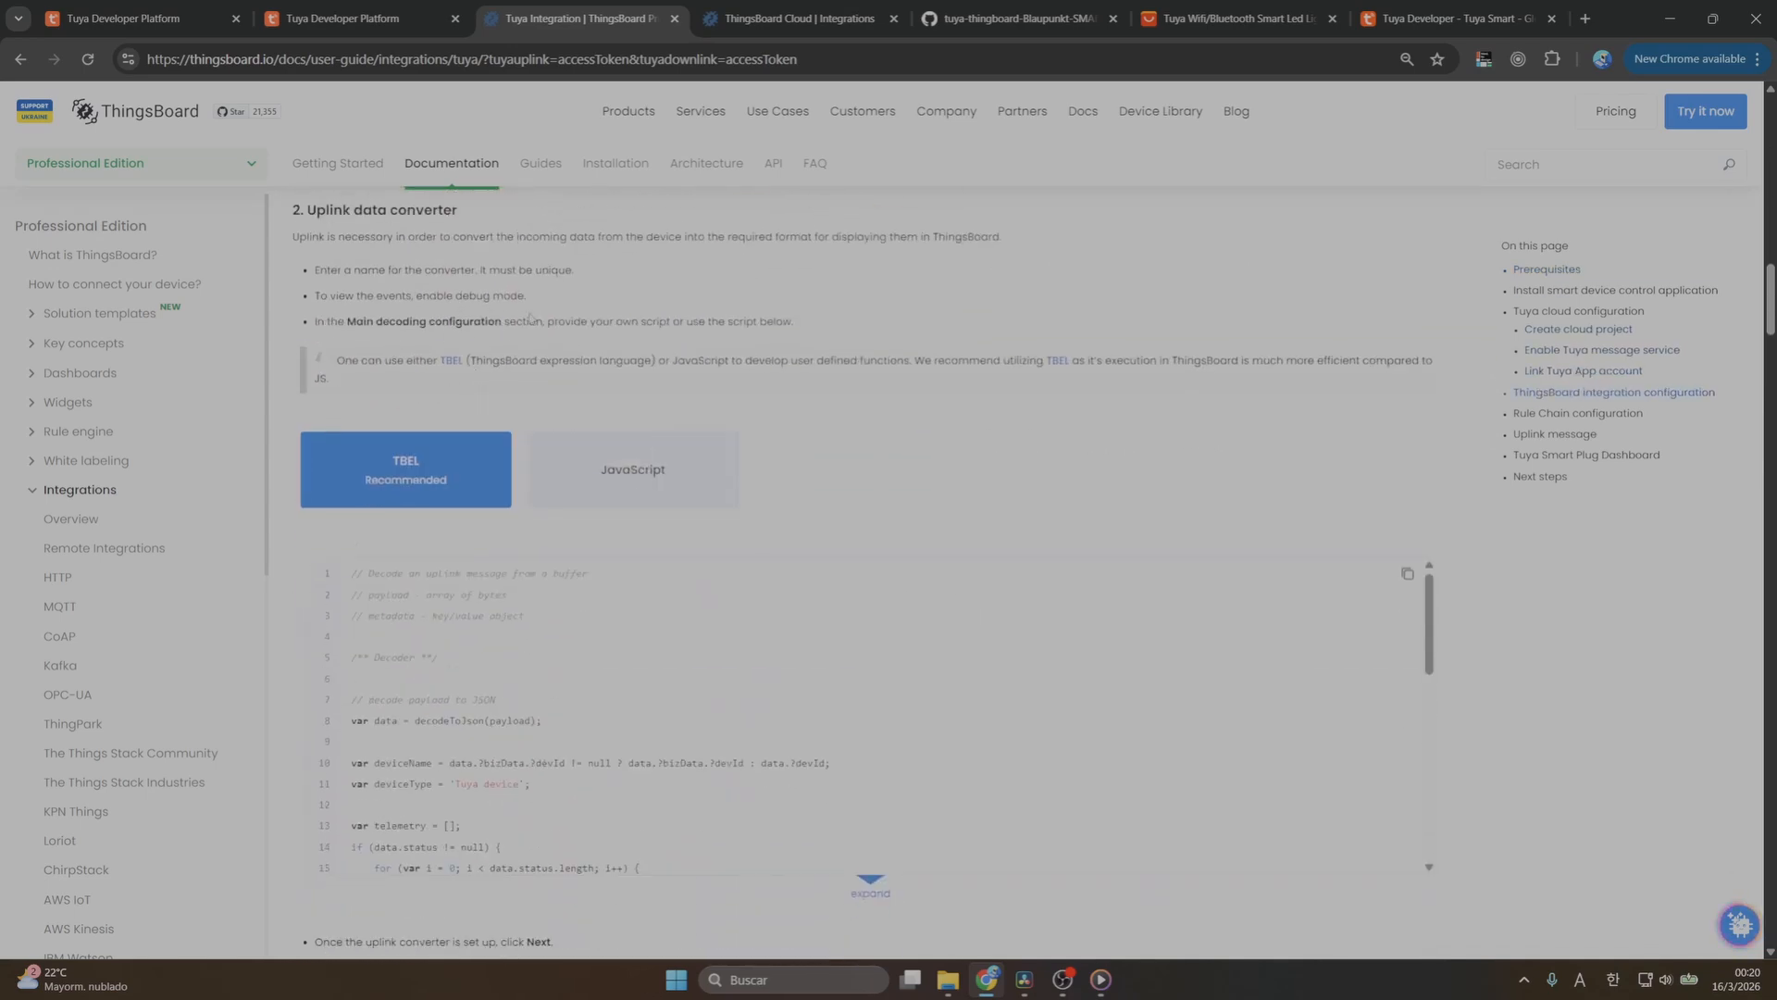
{"action": "scroll", "coordinate": [530, 318], "scroll_direction": "down", "scroll_amount": 3}
{"action": "scroll", "coordinate": [584, 508], "scroll_direction": "up", "scroll_amount": 2}
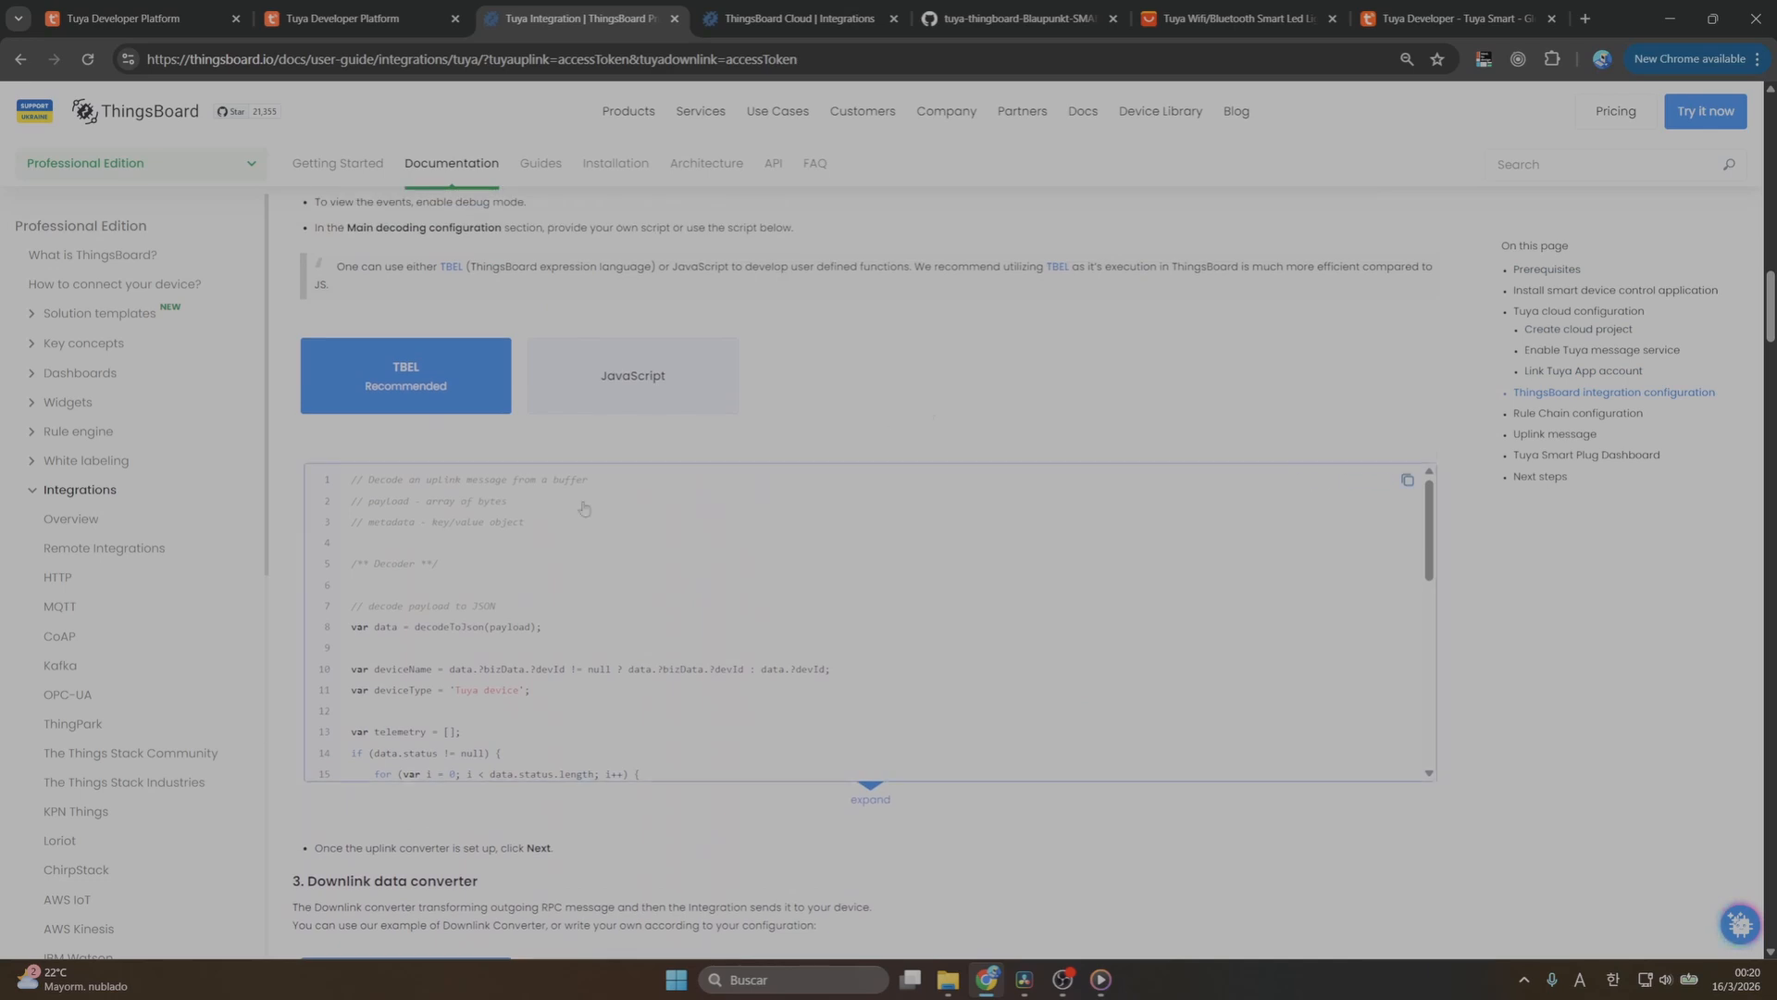
{"action": "scroll", "coordinate": [658, 500], "scroll_direction": "up", "scroll_amount": 1}
{"action": "left_click", "coordinate": [1207, 621]}
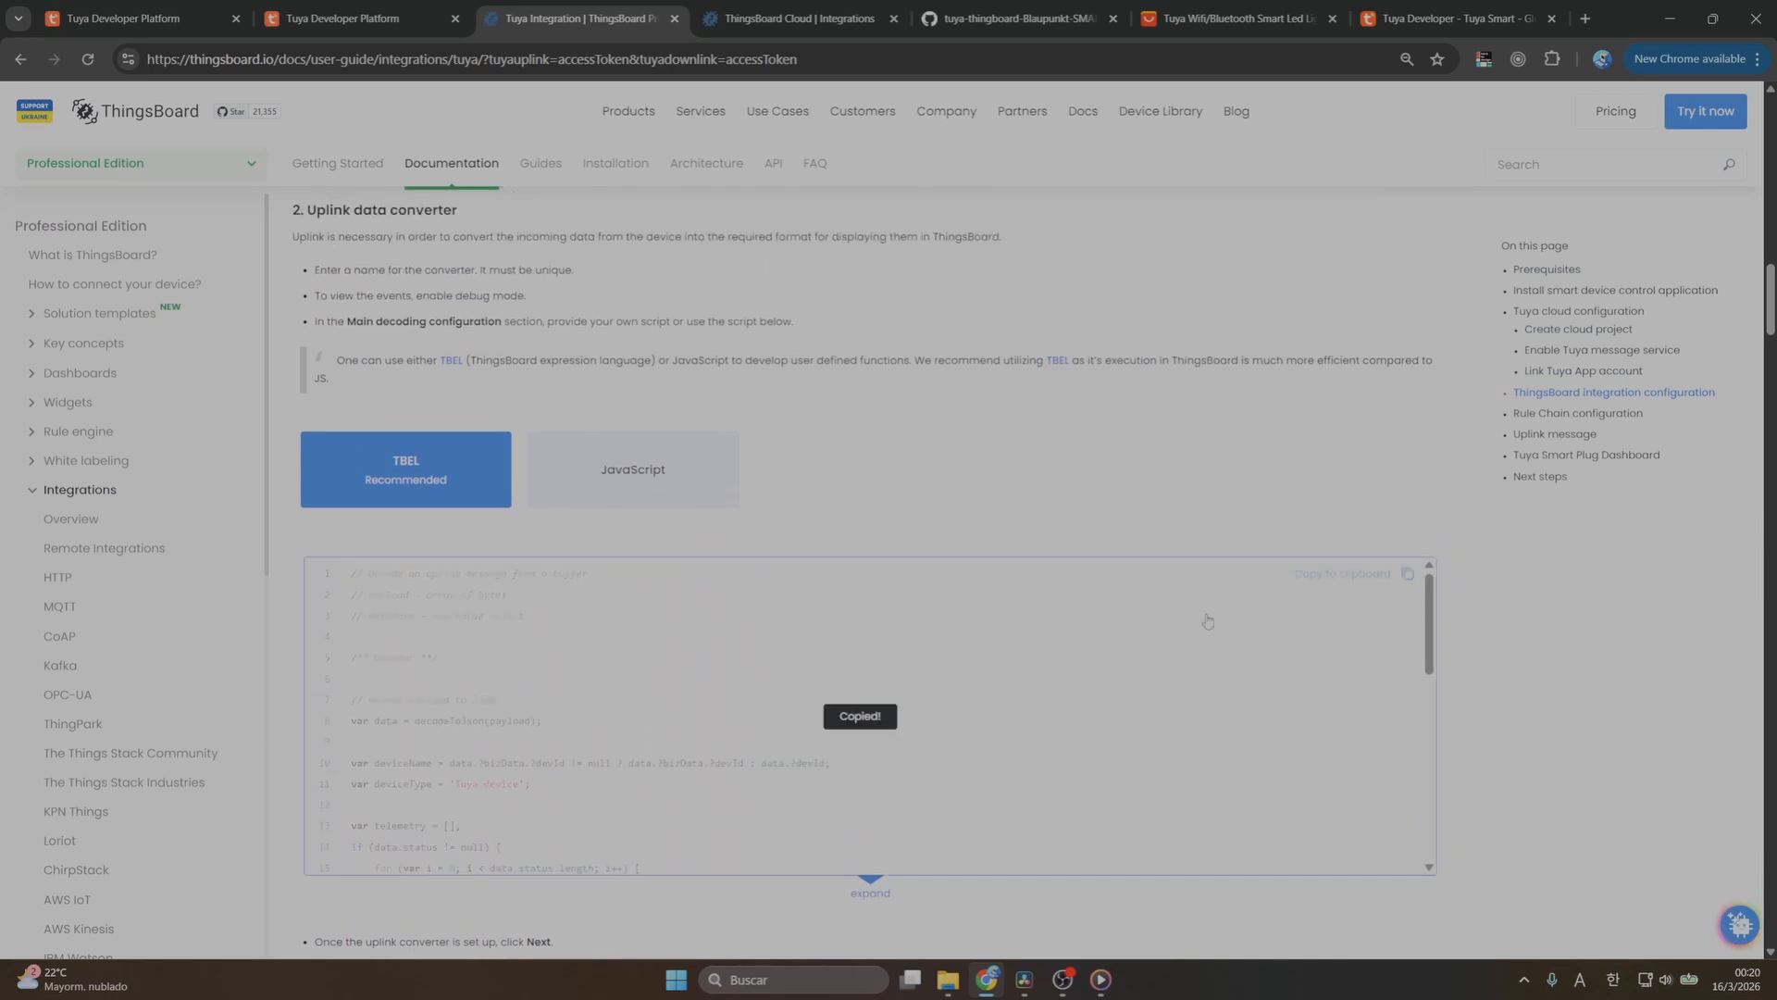
Back in ThingsBoard Cloud, replace the uplink data converter's default TBEL decoder code with the copied documentation script
{"action": "left_click", "coordinate": [798, 19]}
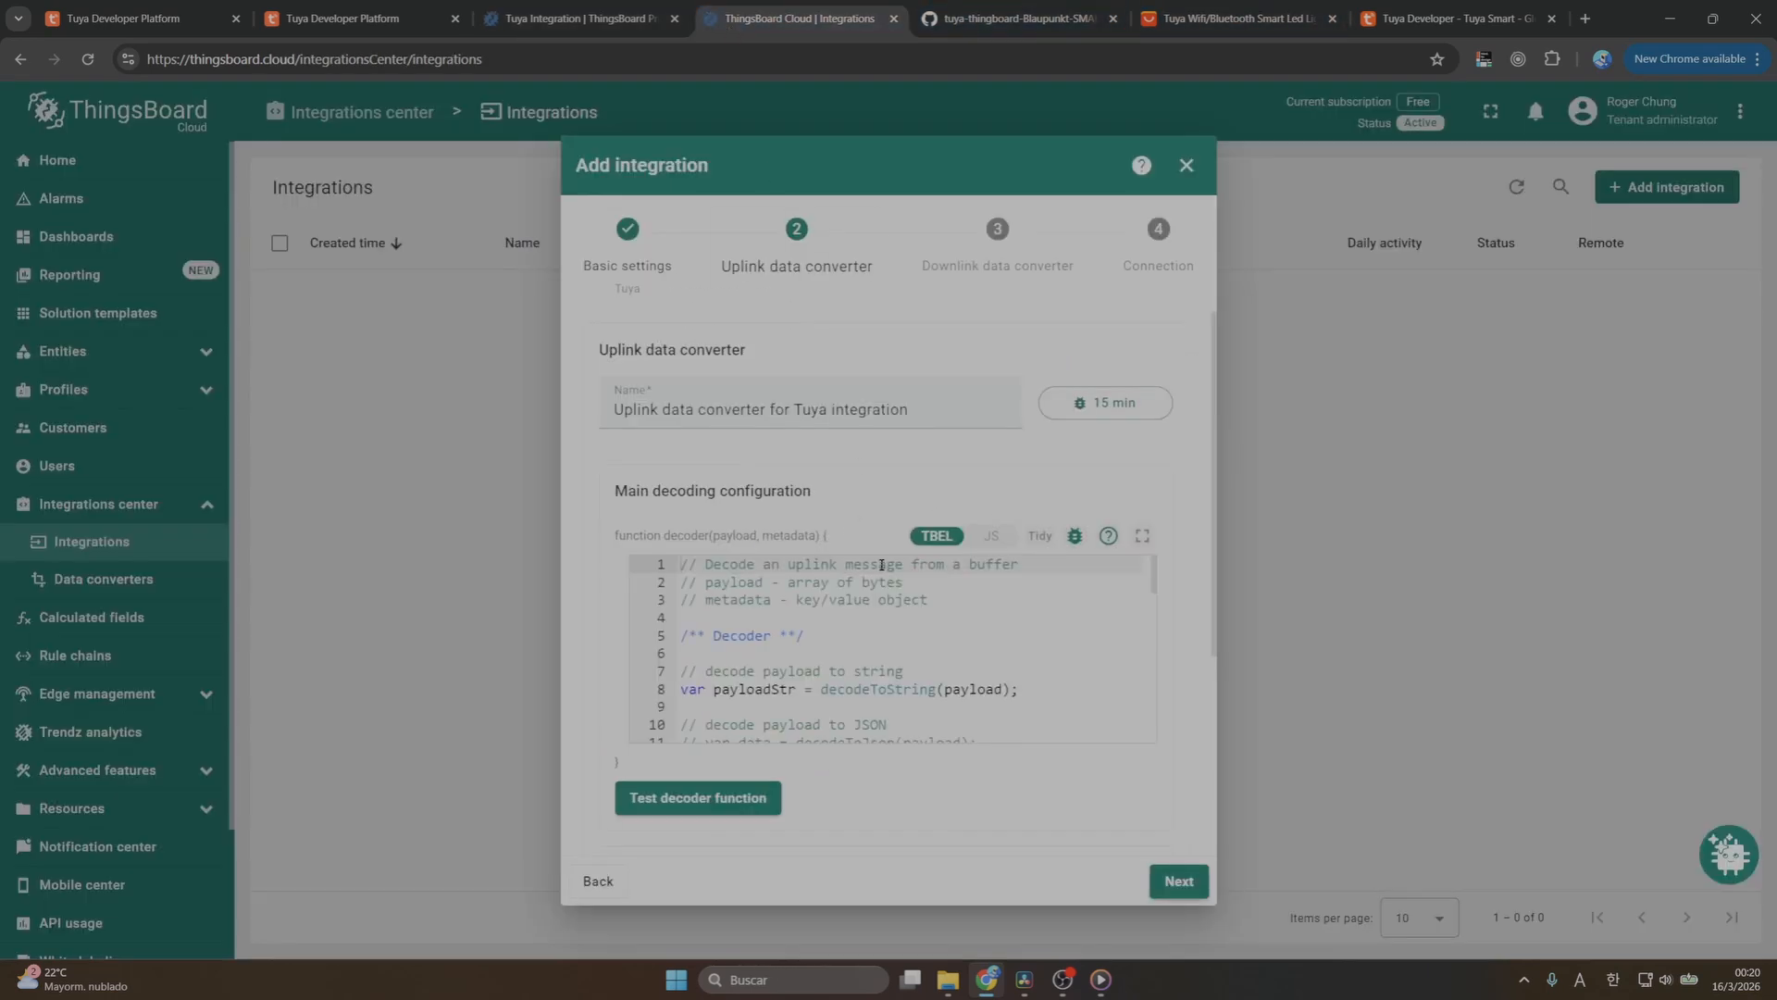
{"action": "left_click", "coordinate": [912, 597]}
{"action": "key", "text": "ctrl+a"}
{"action": "key", "text": "ctrl+v"}
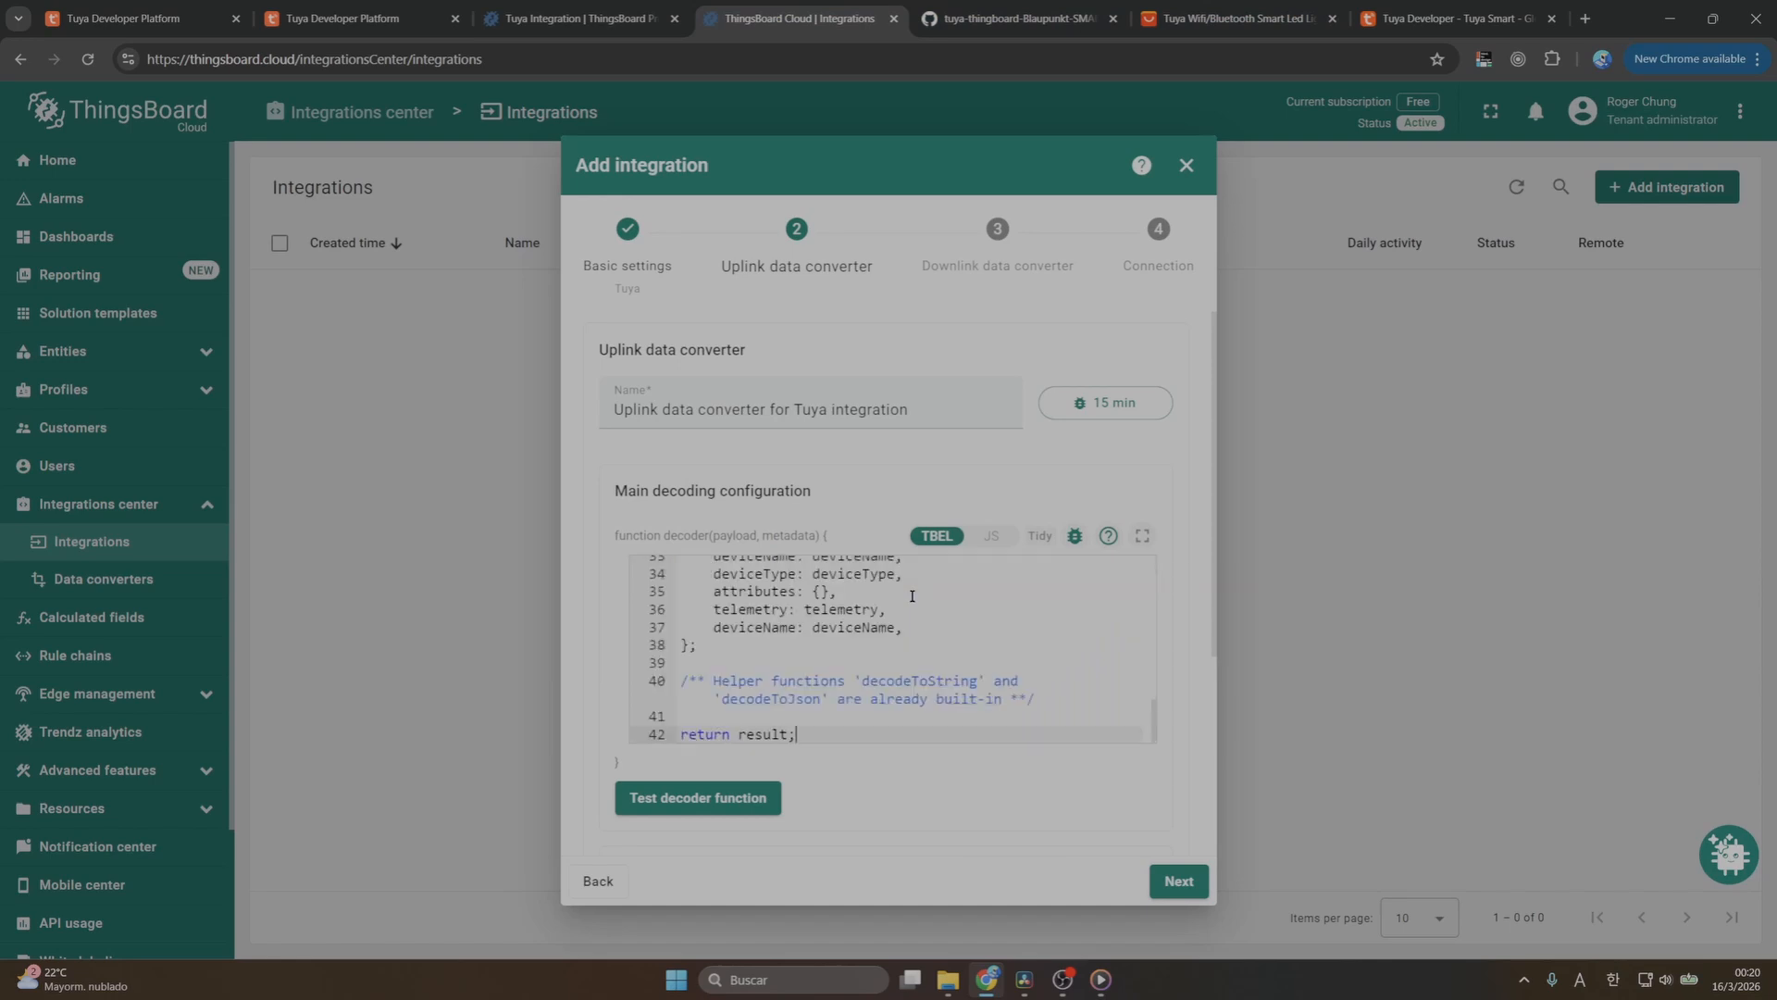
Choose to create a new downlink data converter, and copy the TBEL downlink encoder script from the ThingsBoard Tuya Integration documentation
{"action": "left_click", "coordinate": [1179, 875]}
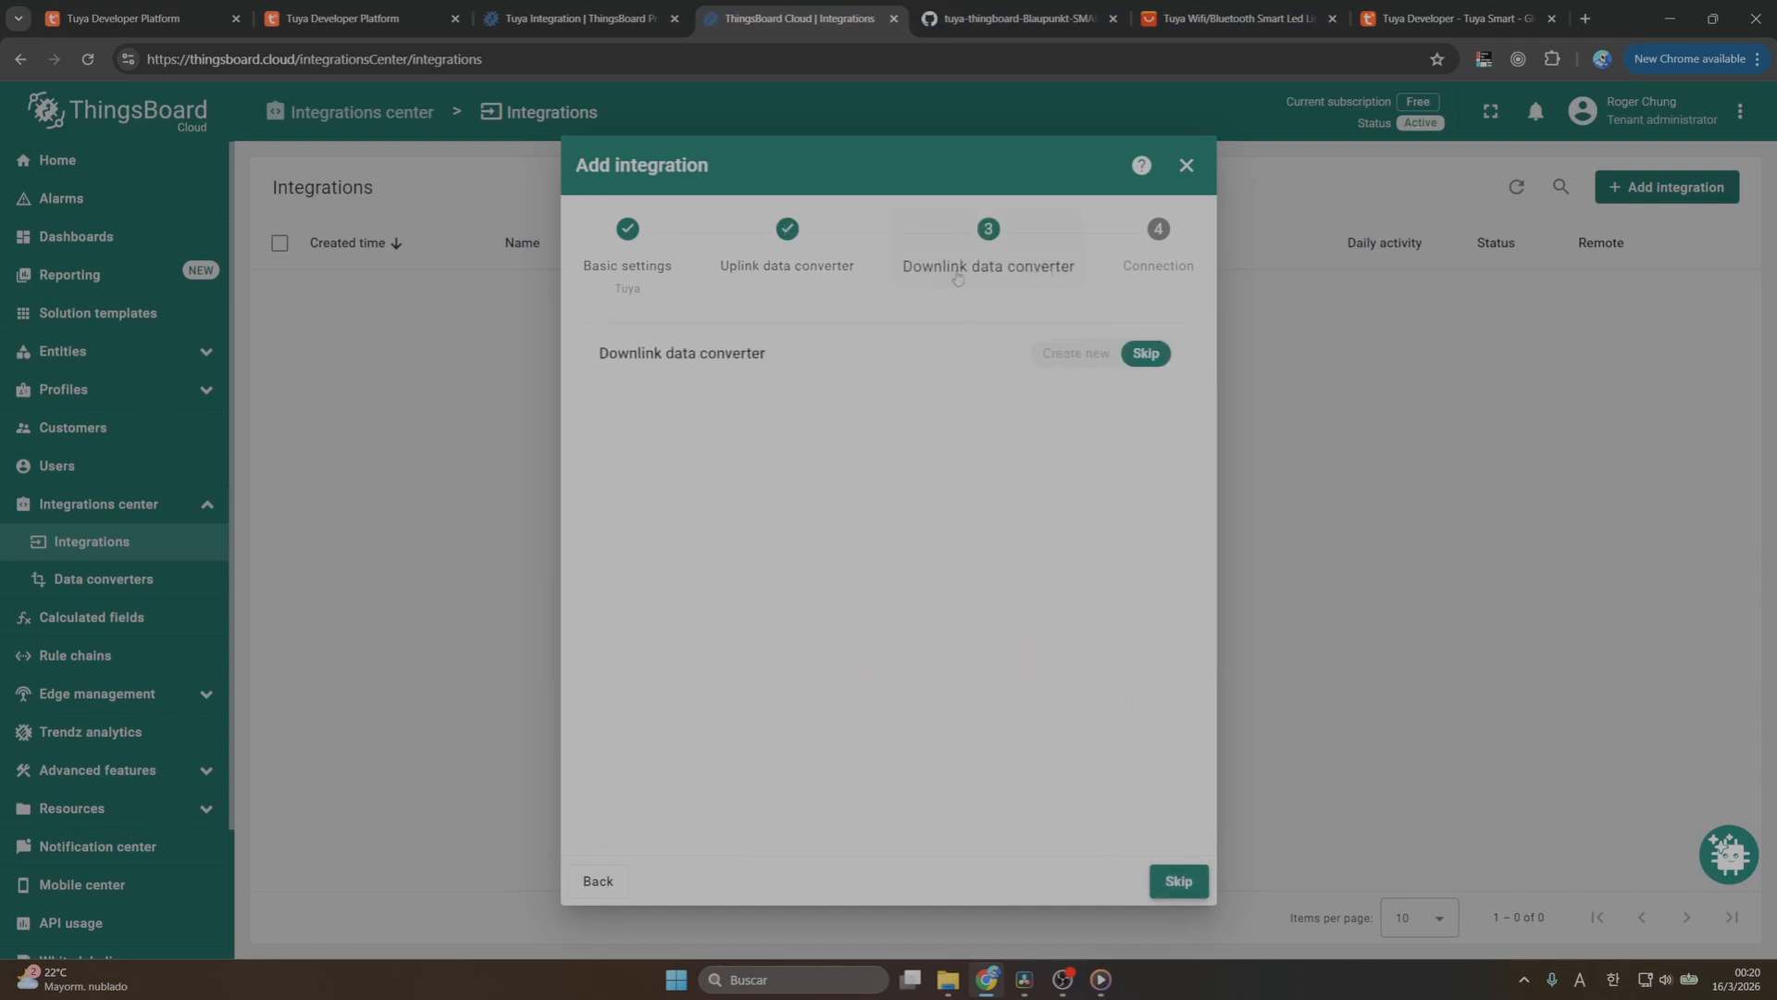
{"action": "left_click", "coordinate": [1071, 353]}
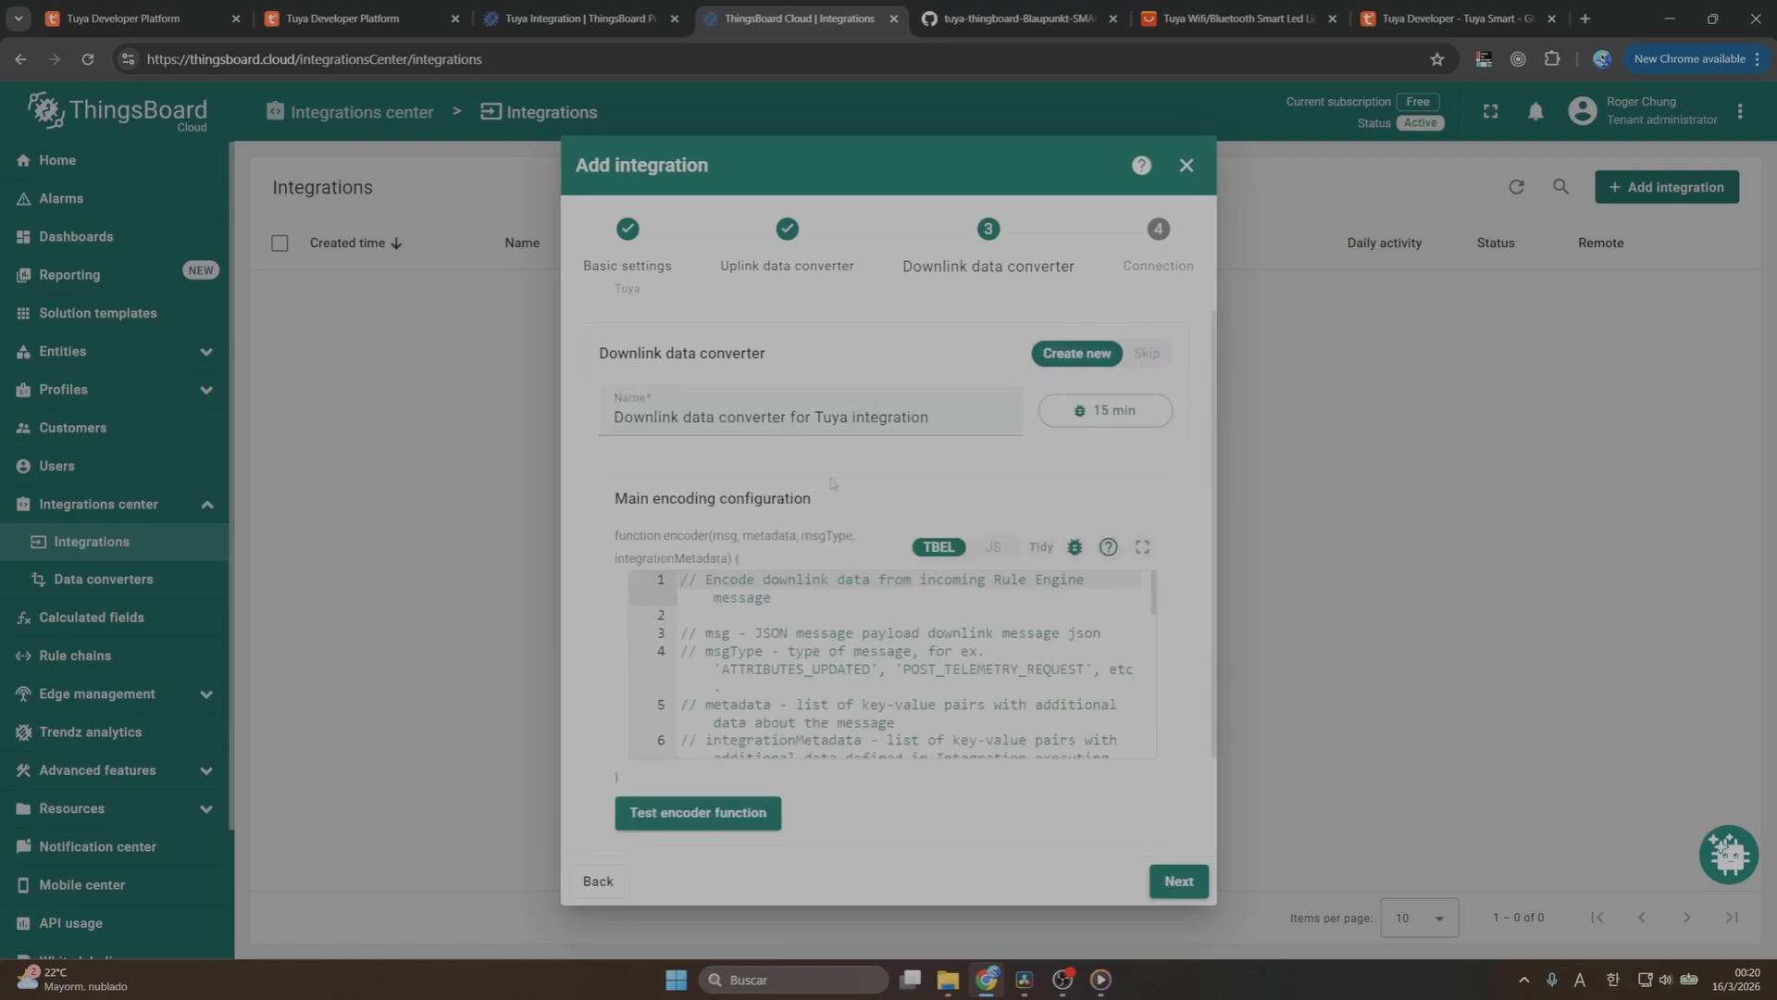
{"action": "left_click", "coordinate": [579, 18]}
{"action": "scroll", "coordinate": [744, 383], "scroll_direction": "up", "scroll_amount": 1}
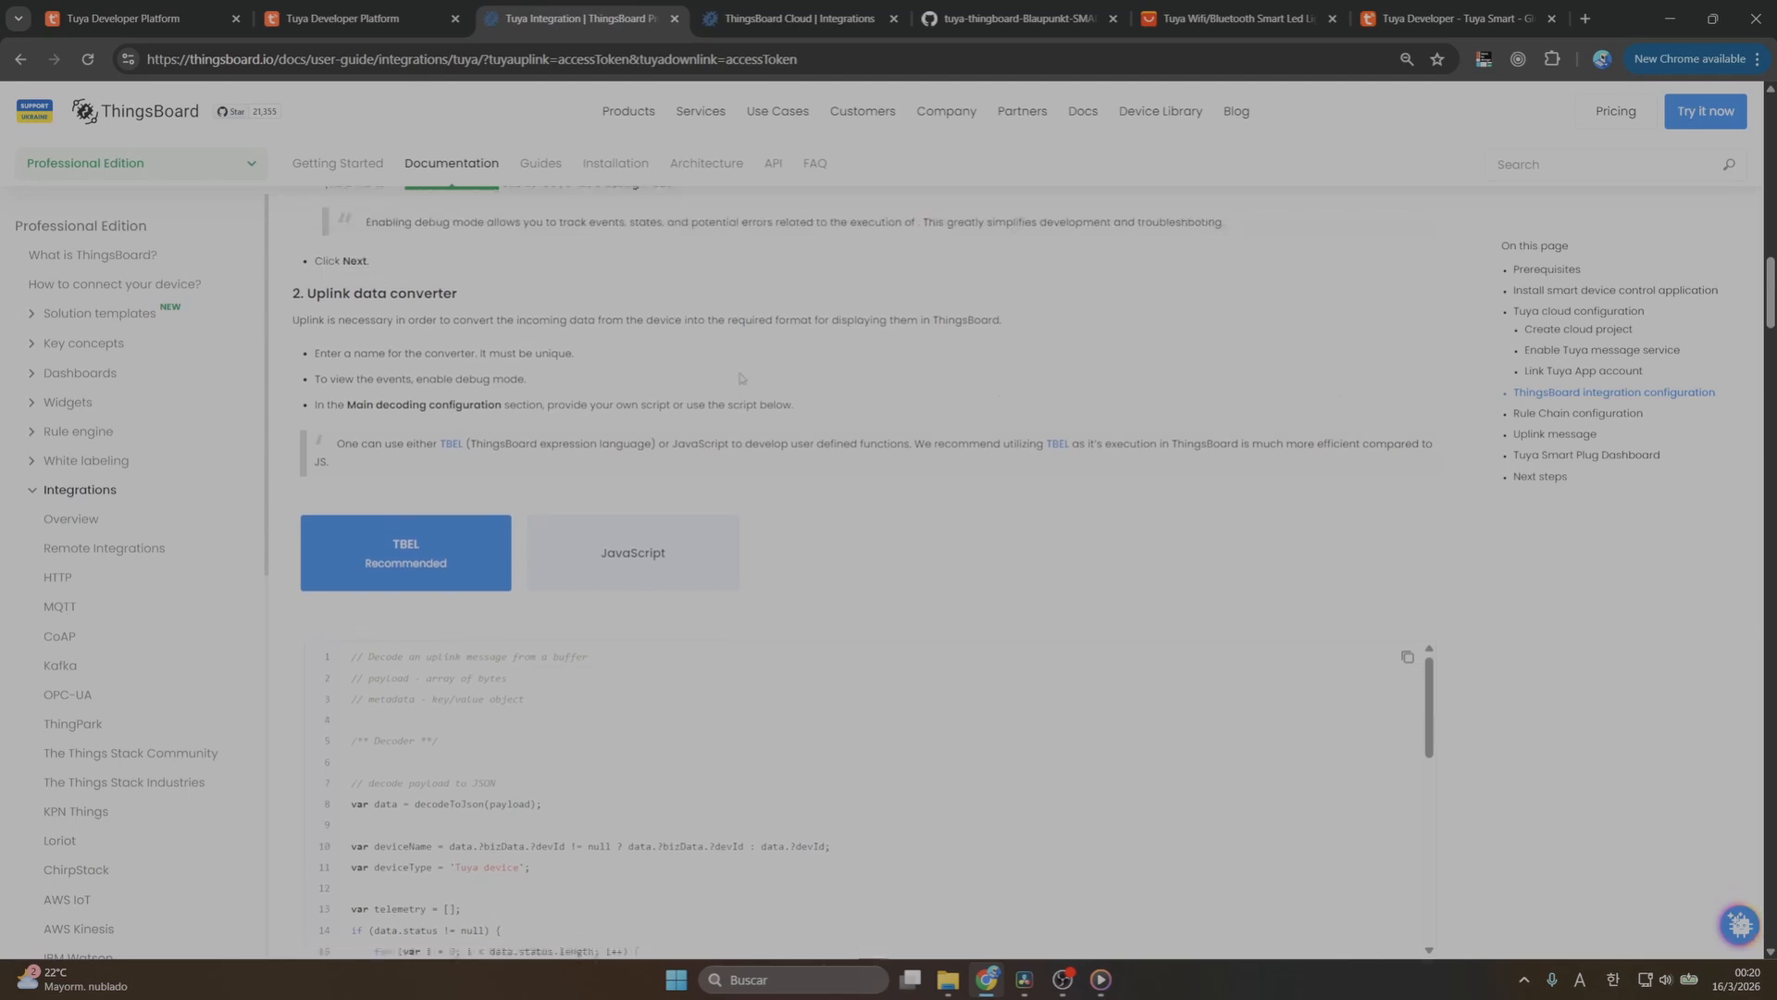
{"action": "scroll", "coordinate": [745, 383], "scroll_direction": "down", "scroll_amount": 5}
{"action": "scroll", "coordinate": [745, 383], "scroll_direction": "down", "scroll_amount": 6}
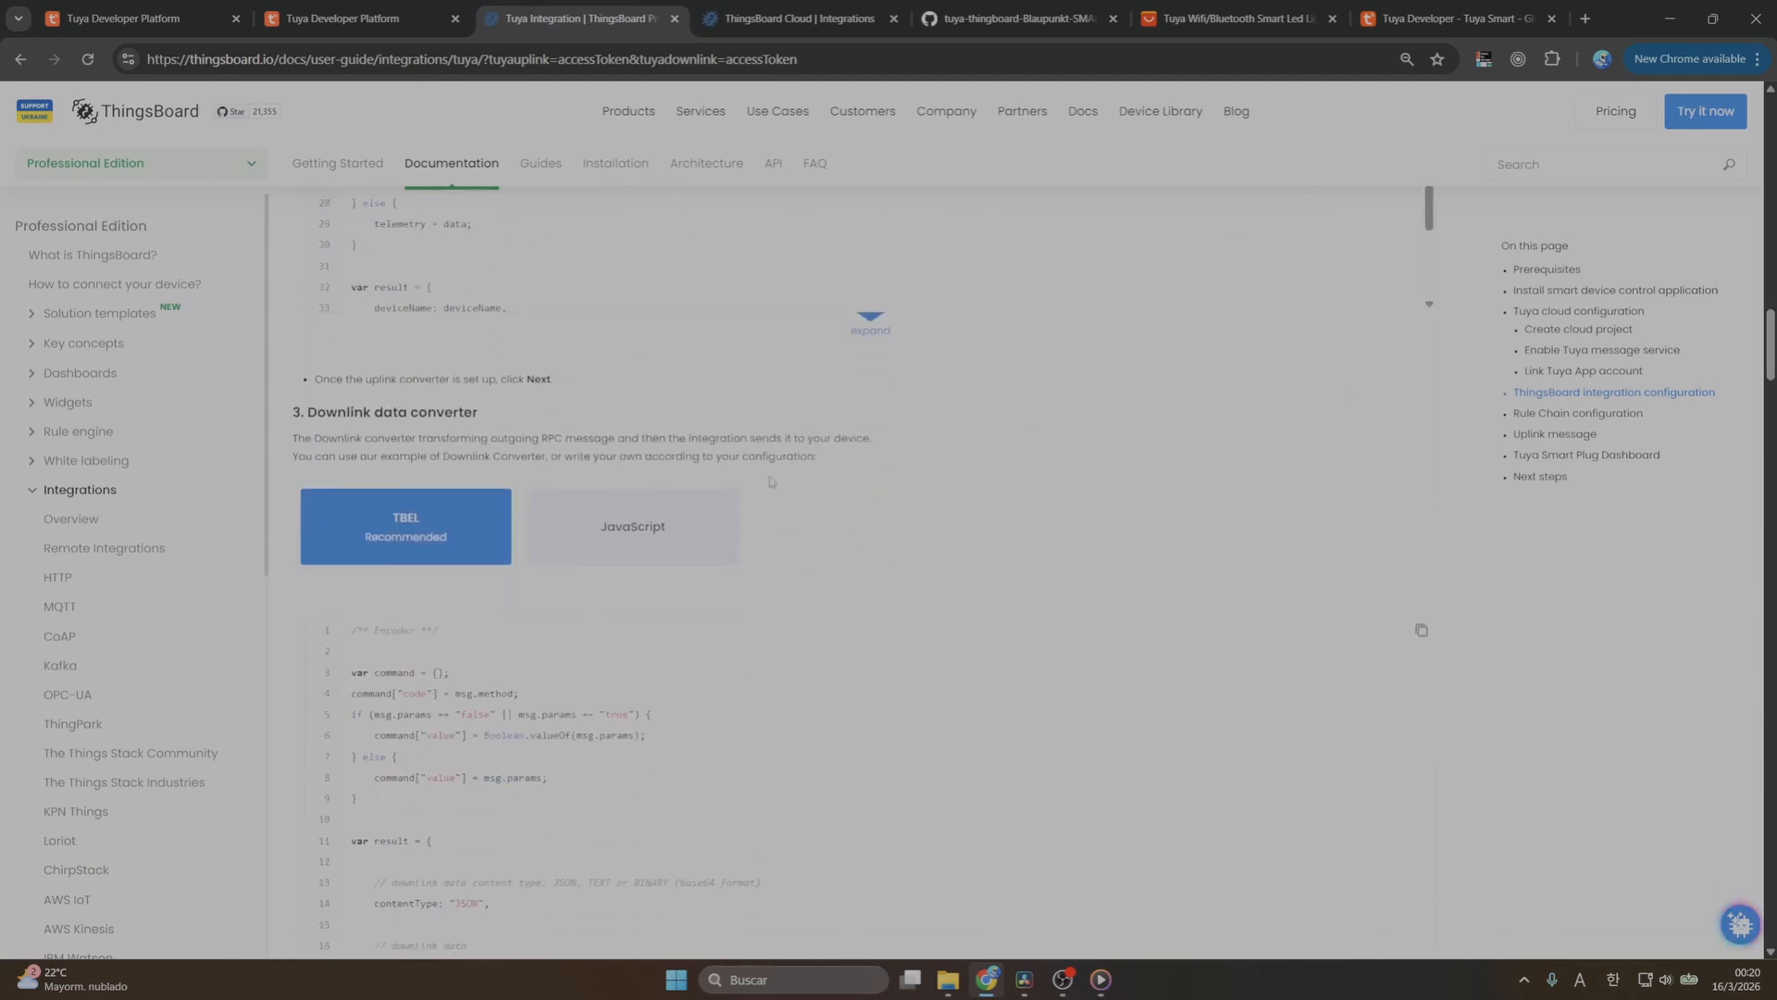
{"action": "scroll", "coordinate": [970, 419], "scroll_direction": "down", "scroll_amount": 2}
{"action": "left_click", "coordinate": [1421, 443]}
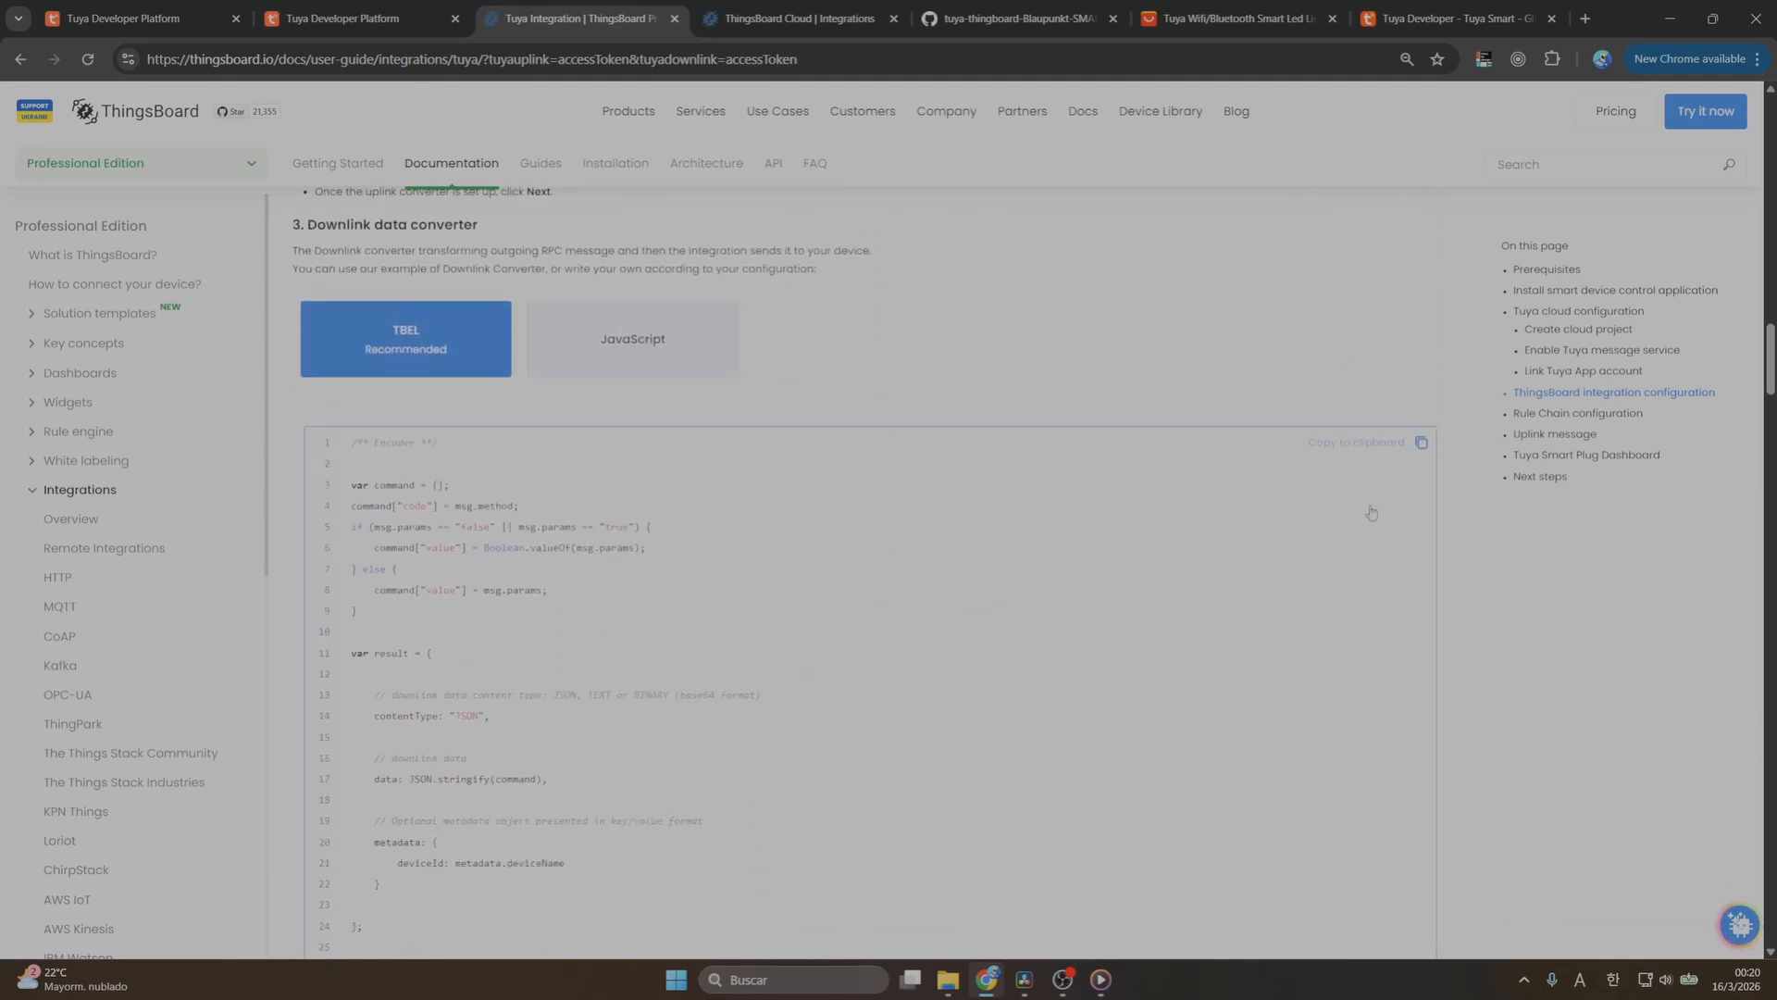
Back in ThingsBoard Cloud, replace the downlink data converter's default TBEL encoder code with the copied documentation script
{"action": "left_click", "coordinate": [792, 19]}
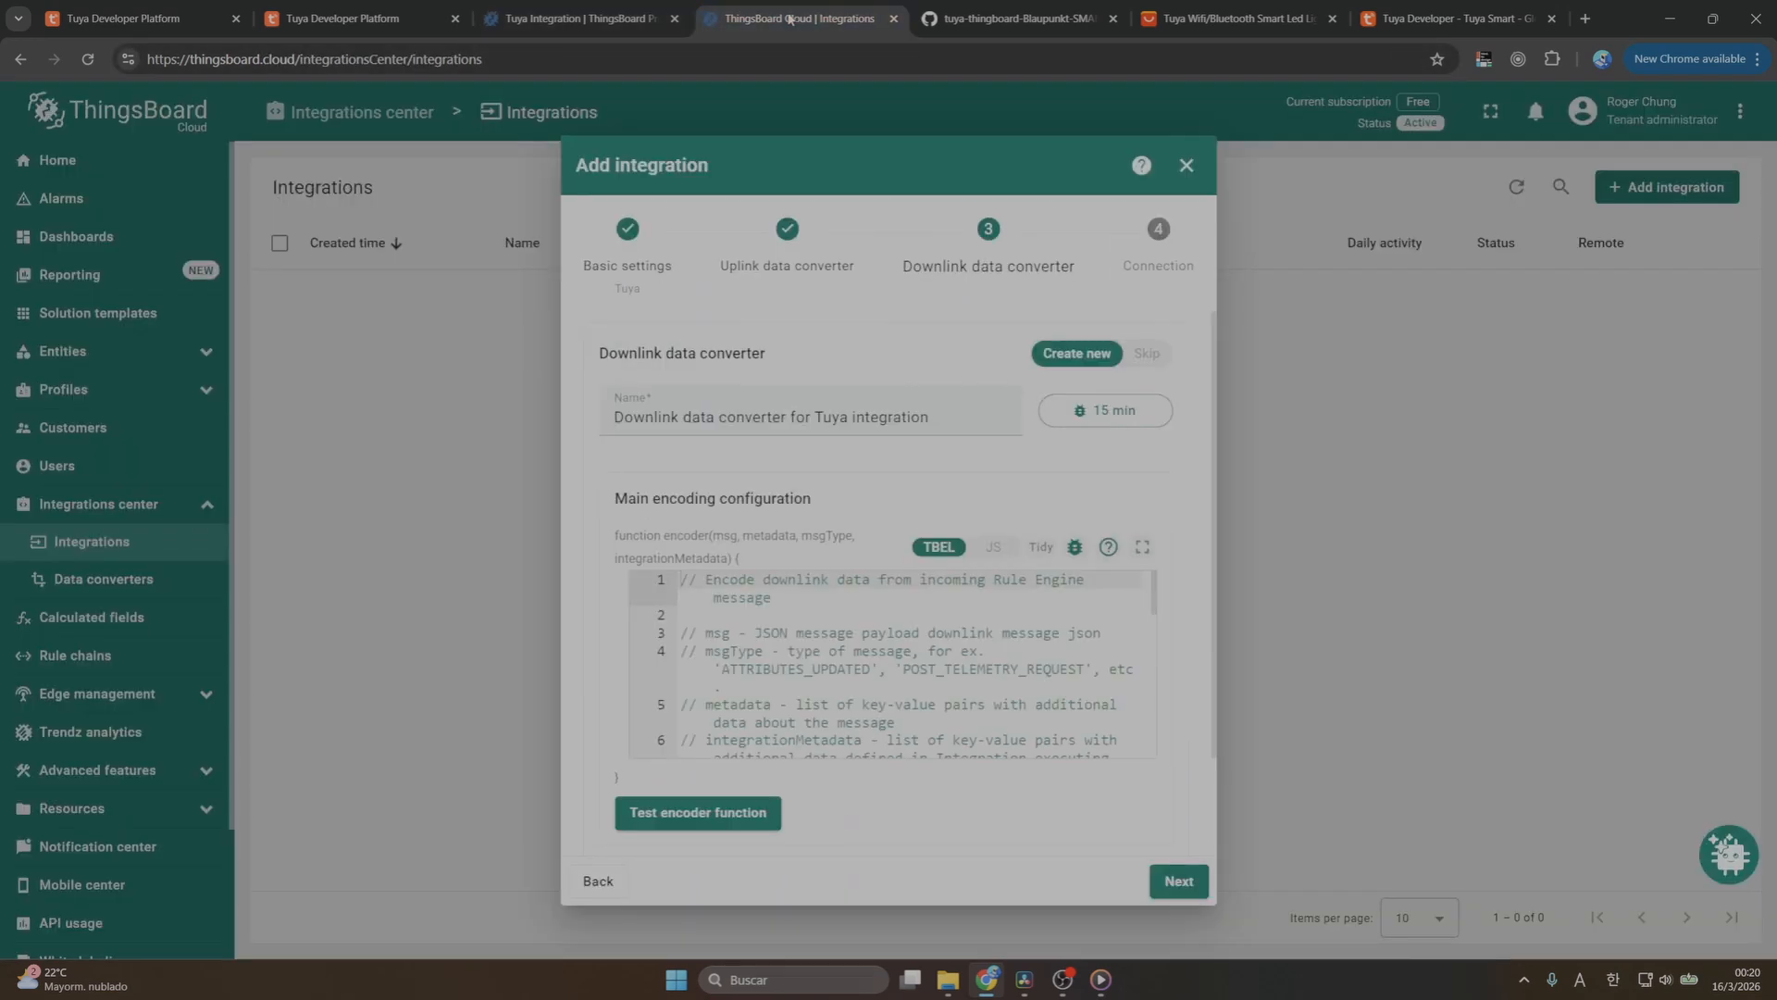
{"action": "left_click", "coordinate": [1022, 643]}
{"action": "key", "text": "ctrl+a"}
{"action": "key", "text": "BackSpace"}
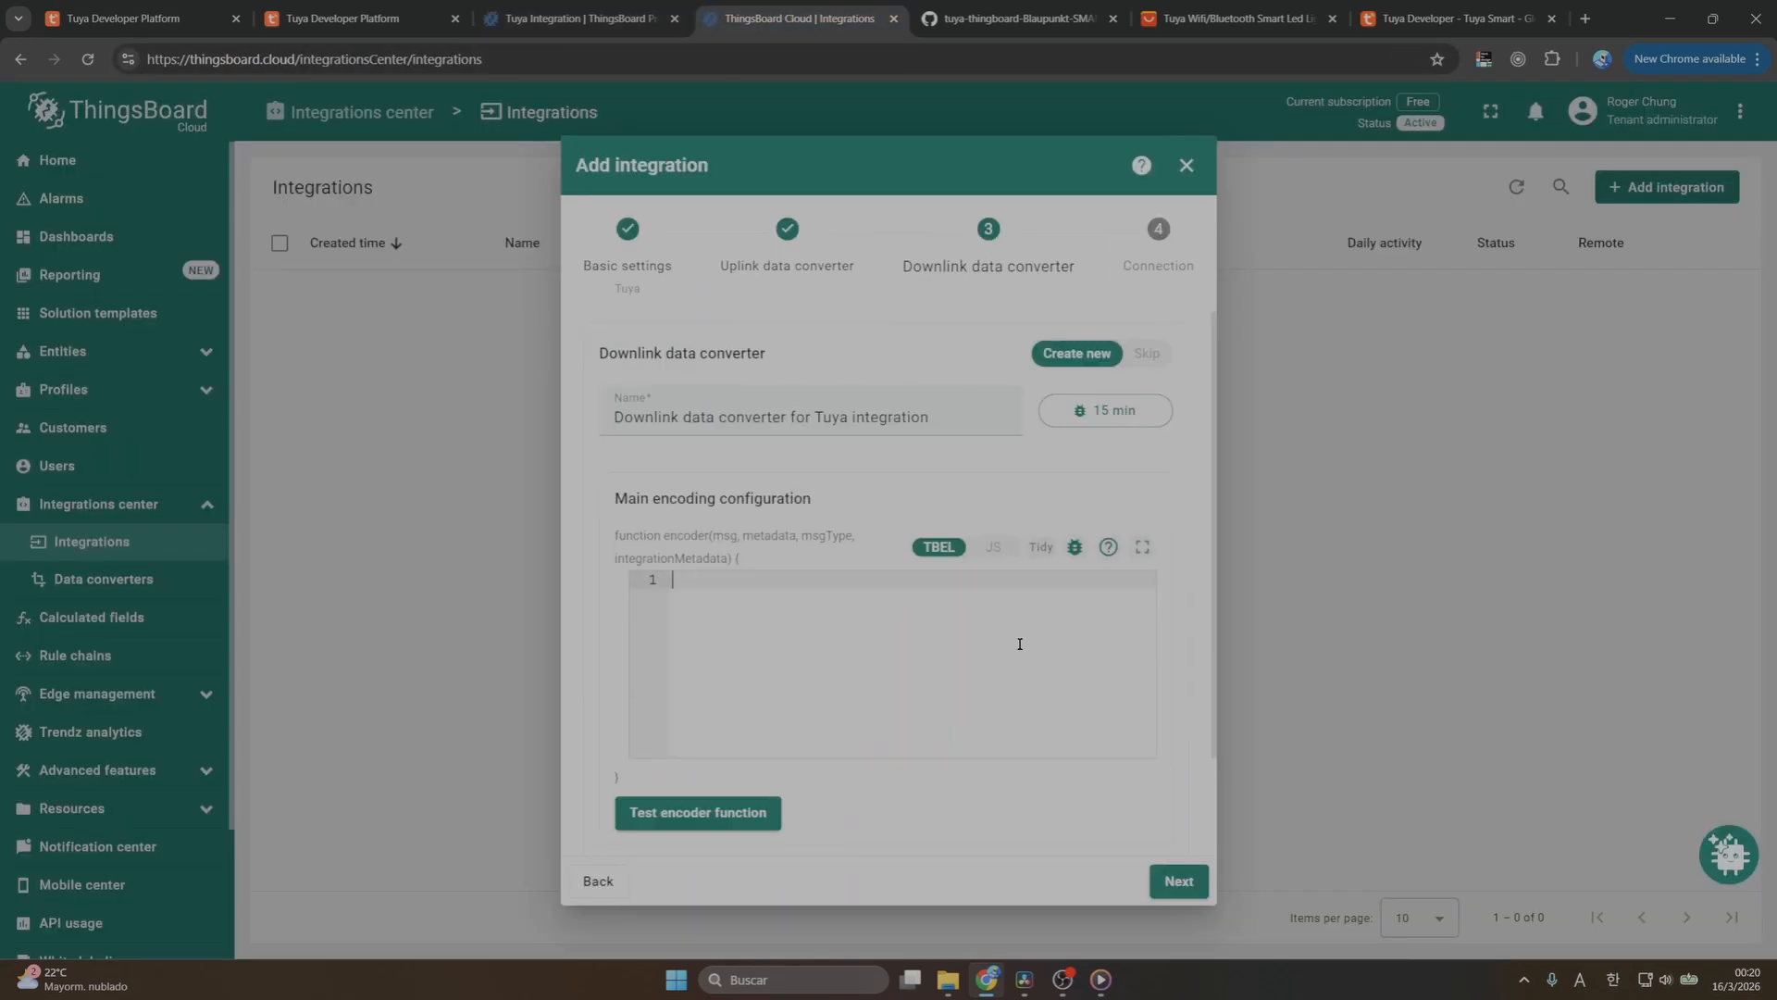
{"action": "key", "text": "ctrl+v"}
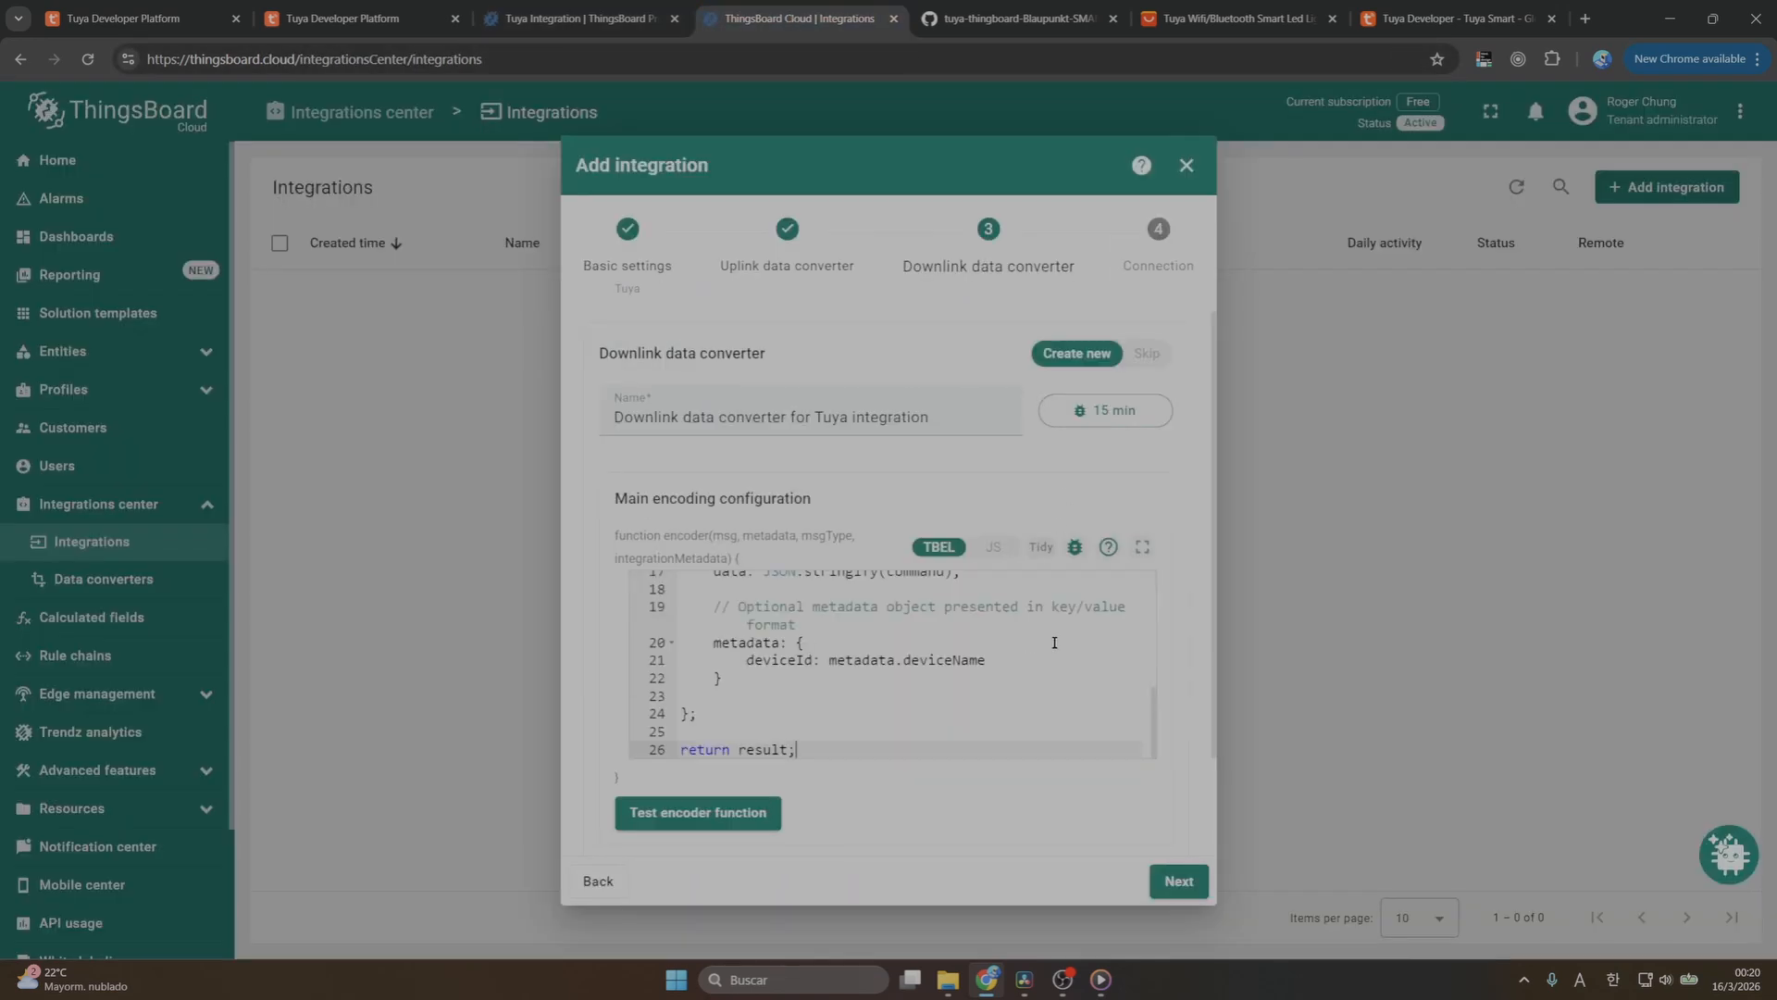
Proceed to the integration's connection settings and set the region to United States and the environment to TEST
{"action": "left_click", "coordinate": [1171, 883]}
{"action": "left_click", "coordinate": [829, 372]}
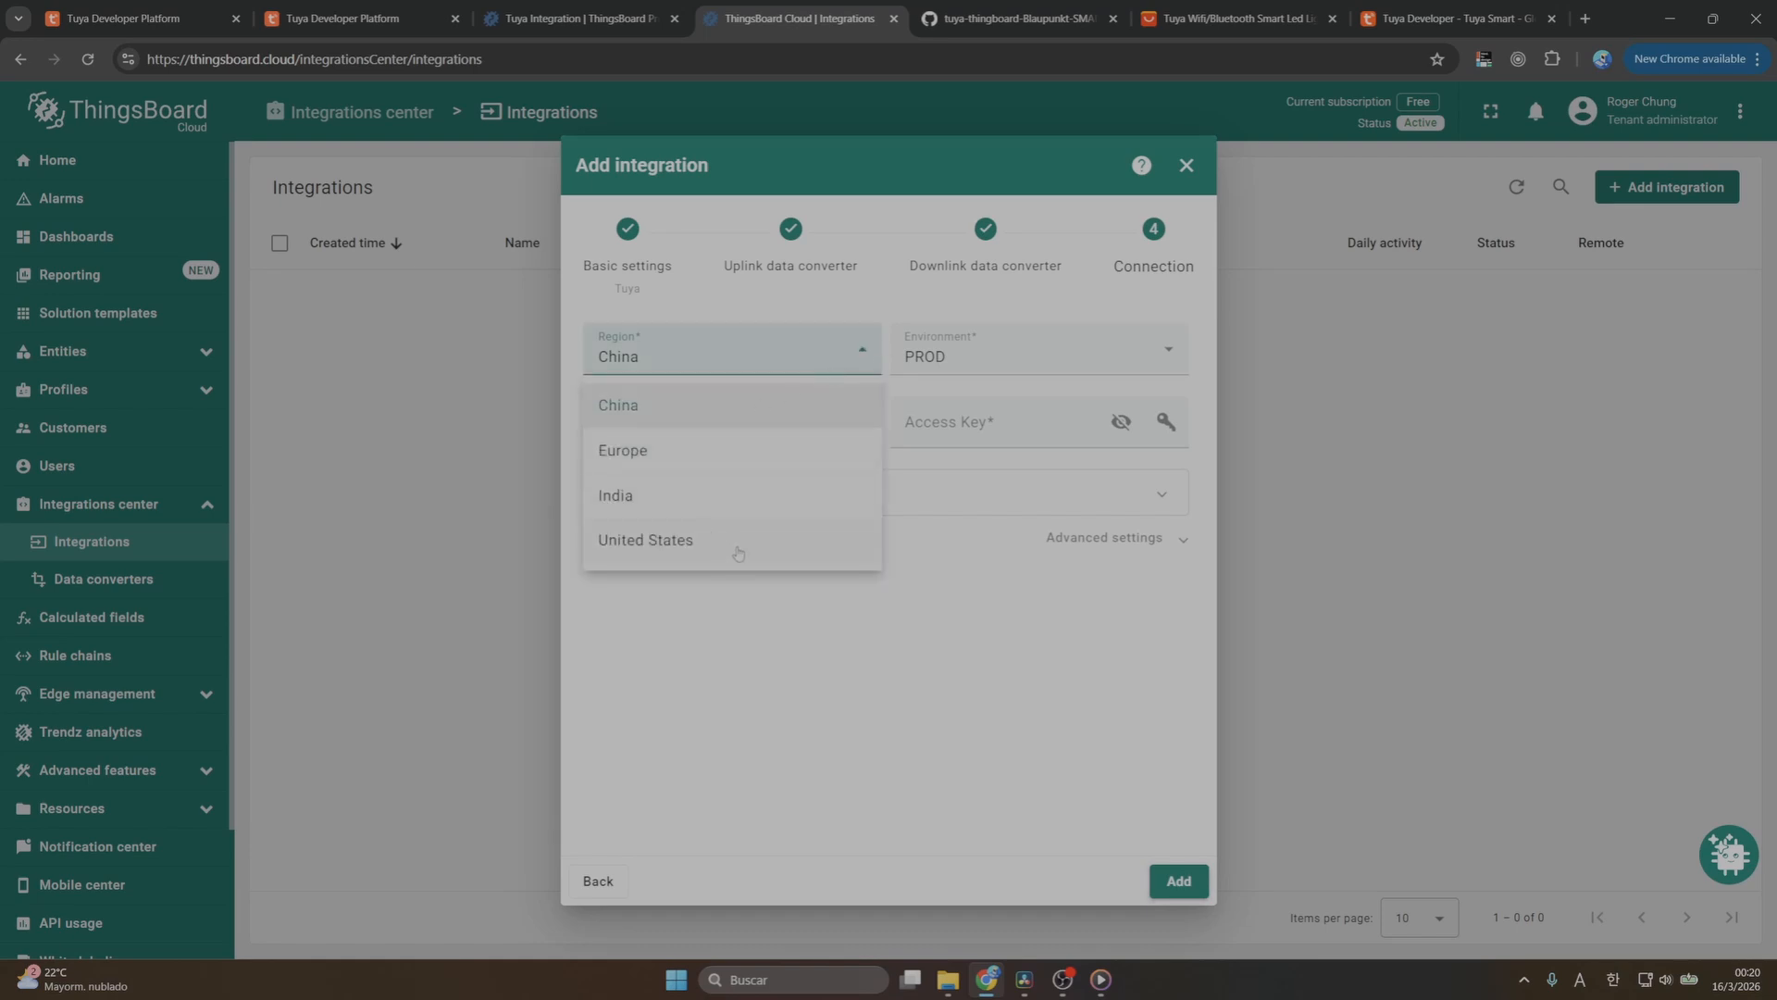
{"action": "left_click", "coordinate": [737, 542]}
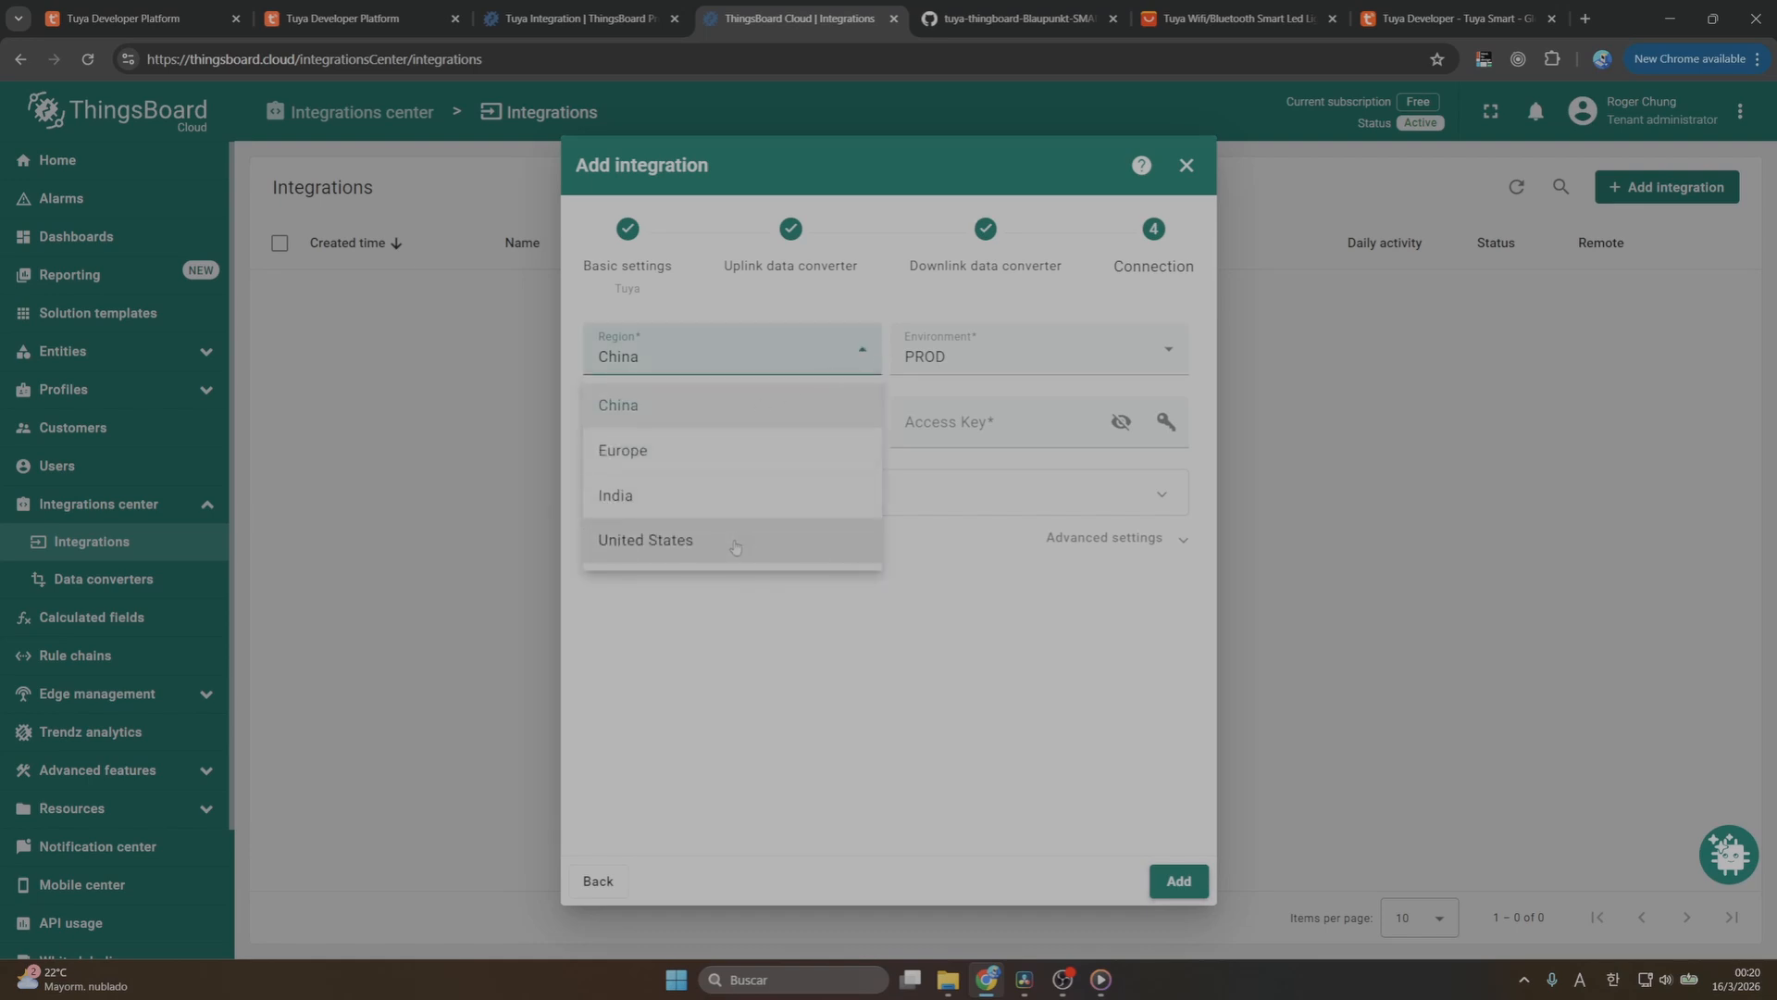
{"action": "left_click", "coordinate": [1030, 363]}
{"action": "left_click", "coordinate": [949, 449]}
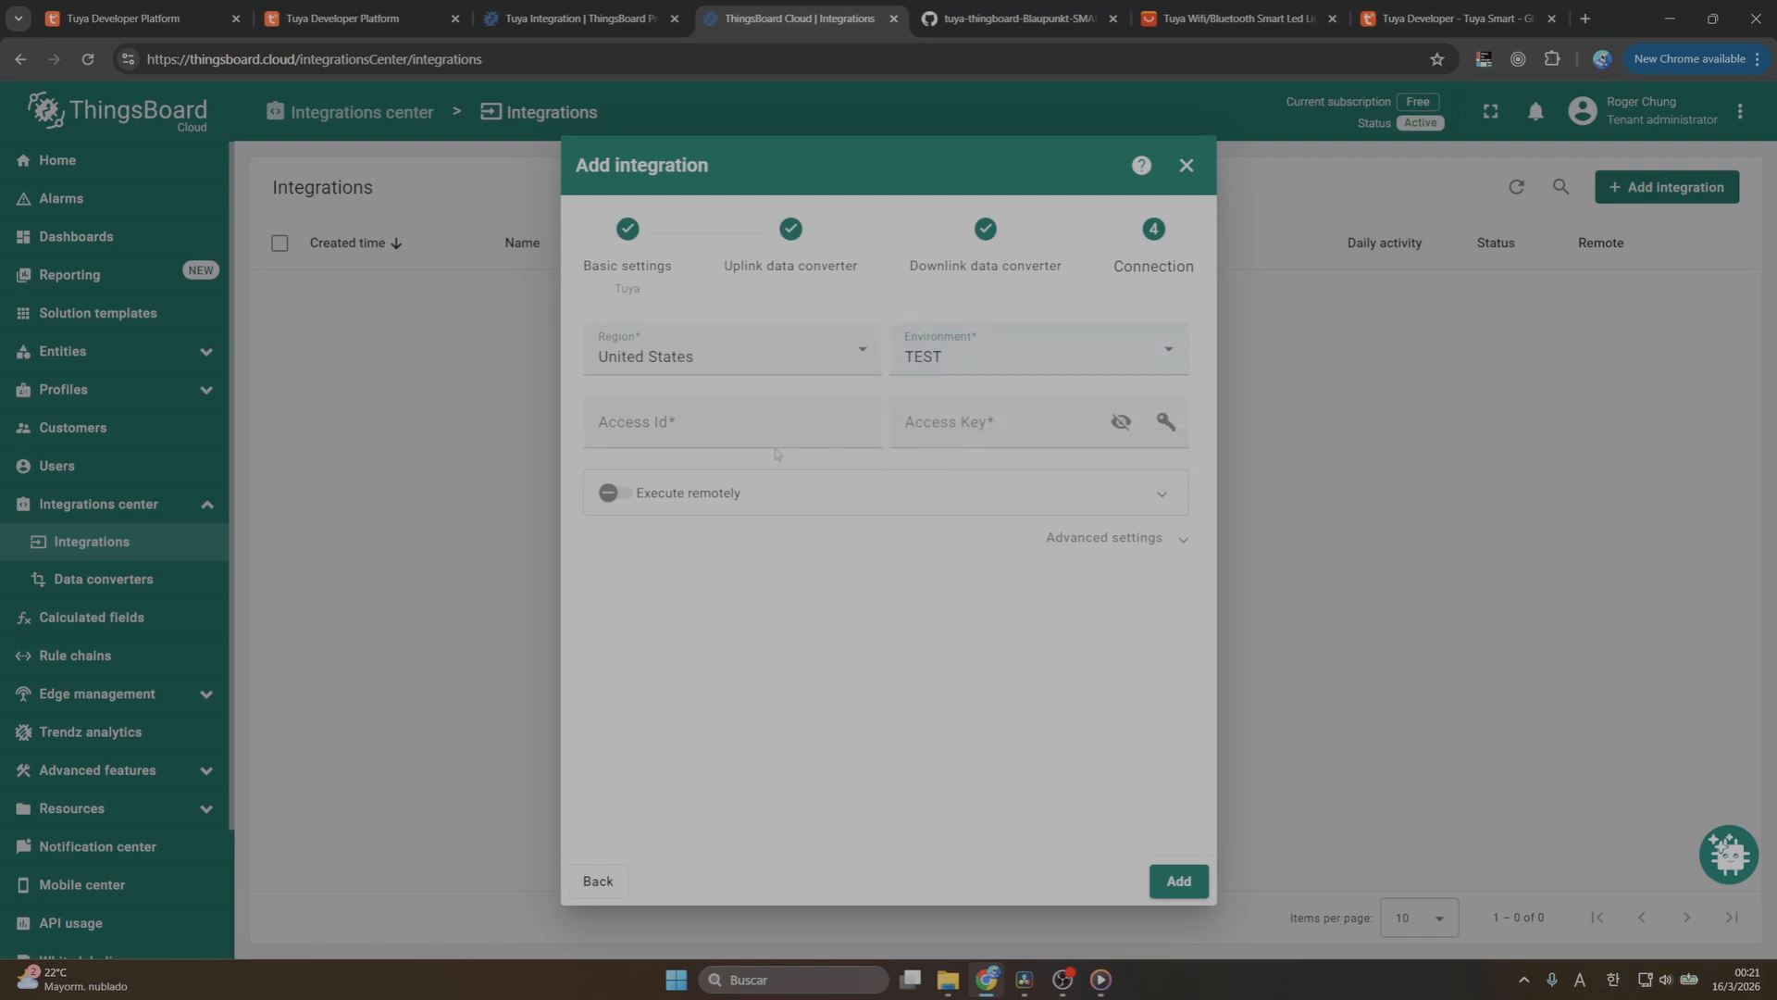
Copy the access ID from the Thingsboard Integration project overview in Tuya Developer Platform into the ThingsBoard integration's Access Id field
{"action": "left_click", "coordinate": [697, 422]}
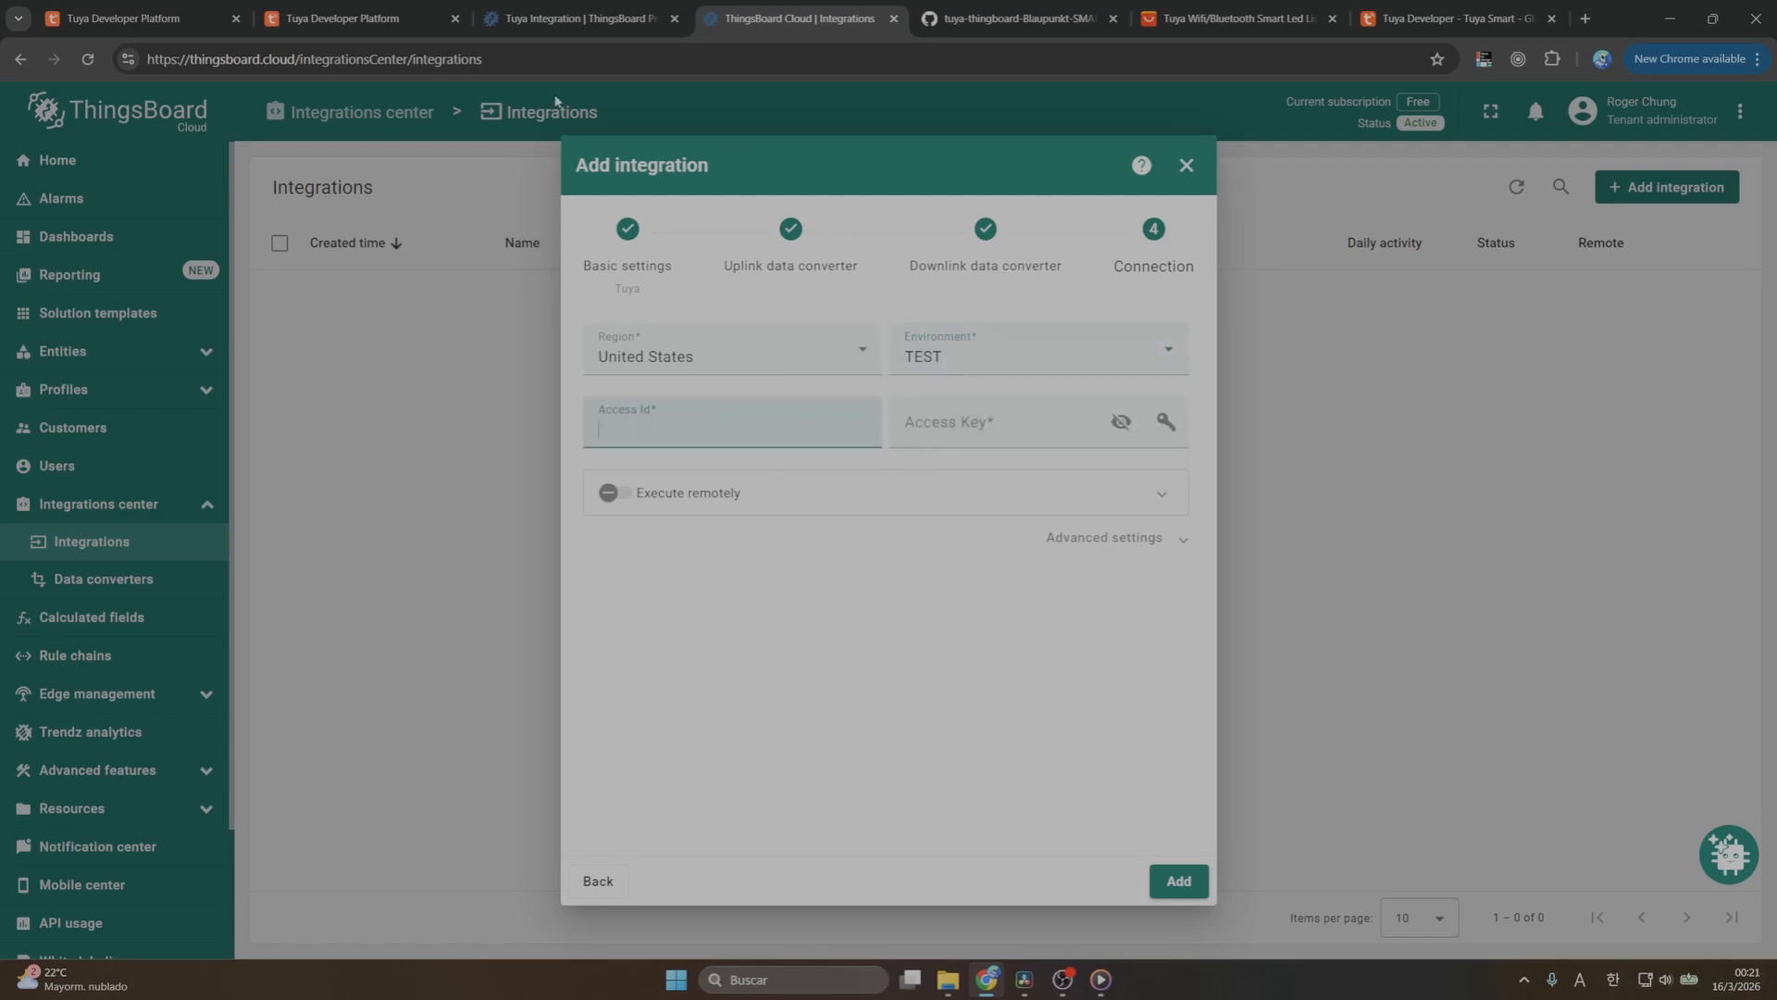
{"action": "left_click", "coordinate": [139, 18]}
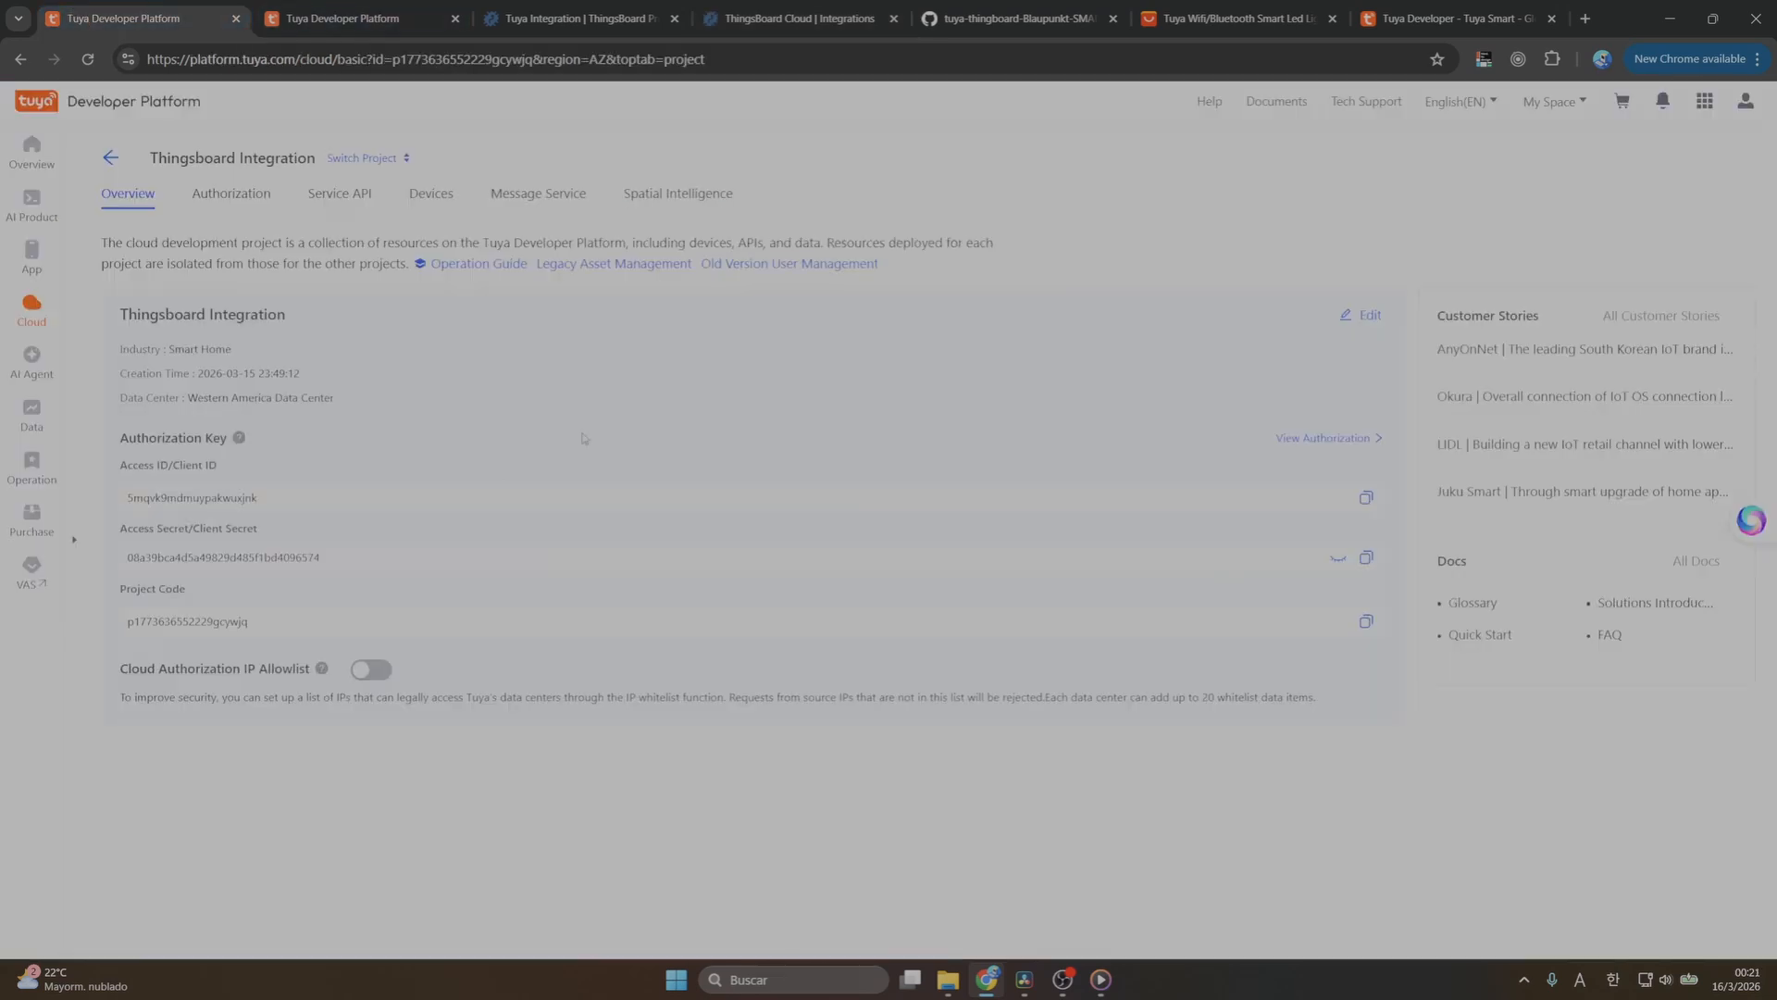
{"action": "double_click", "coordinate": [196, 497]}
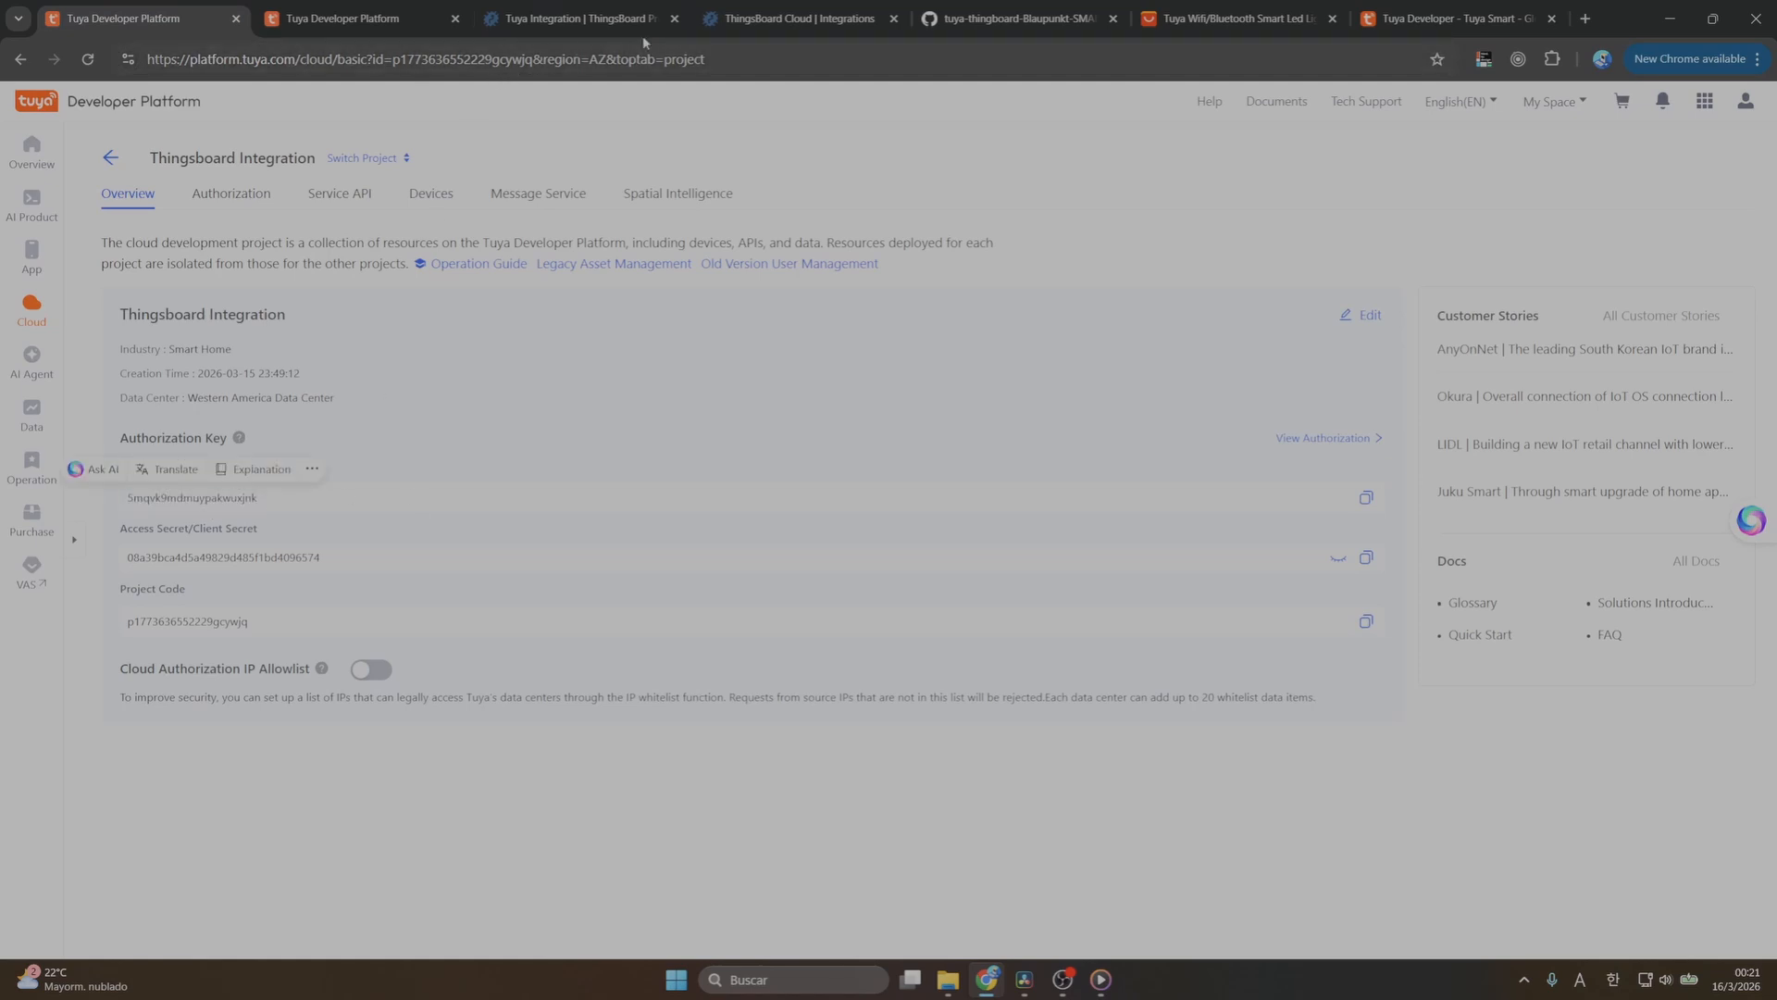
{"action": "left_click", "coordinate": [769, 20]}
{"action": "key", "text": "ctrl+v"}
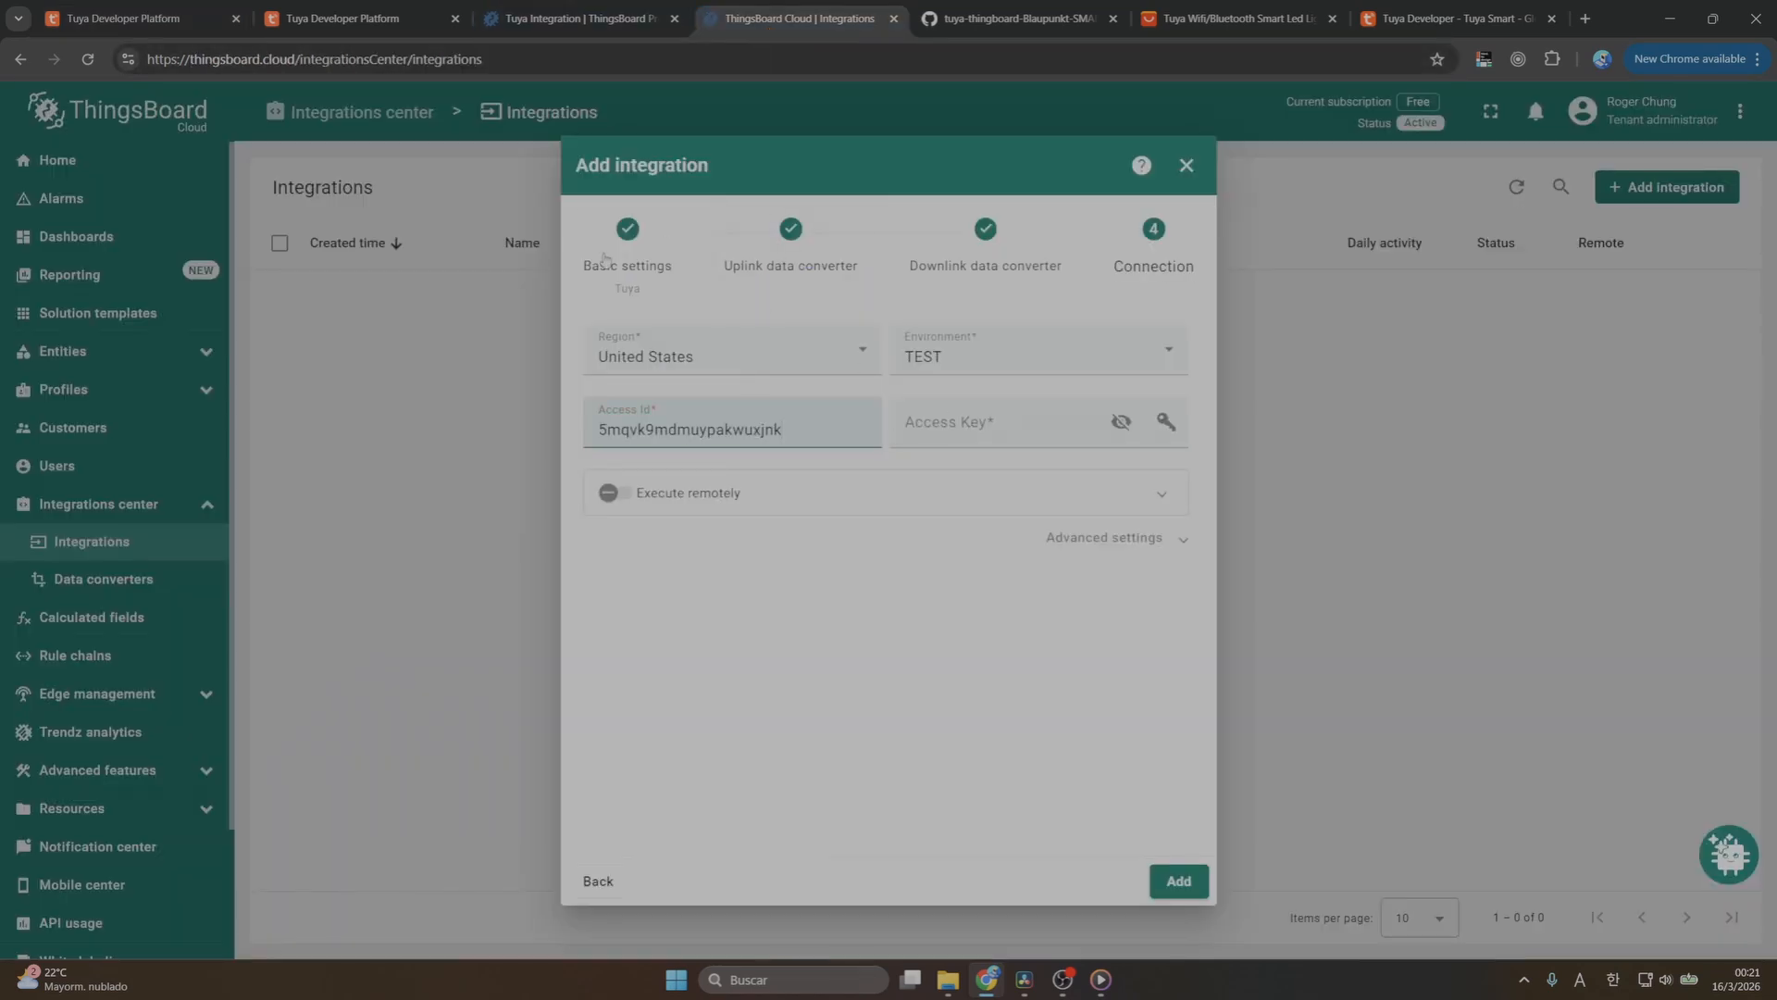
Copy the Tuya project's access secret into the ThingsBoard integration's Access Key field and add the integration
{"action": "key", "text": "ctrl+1"}
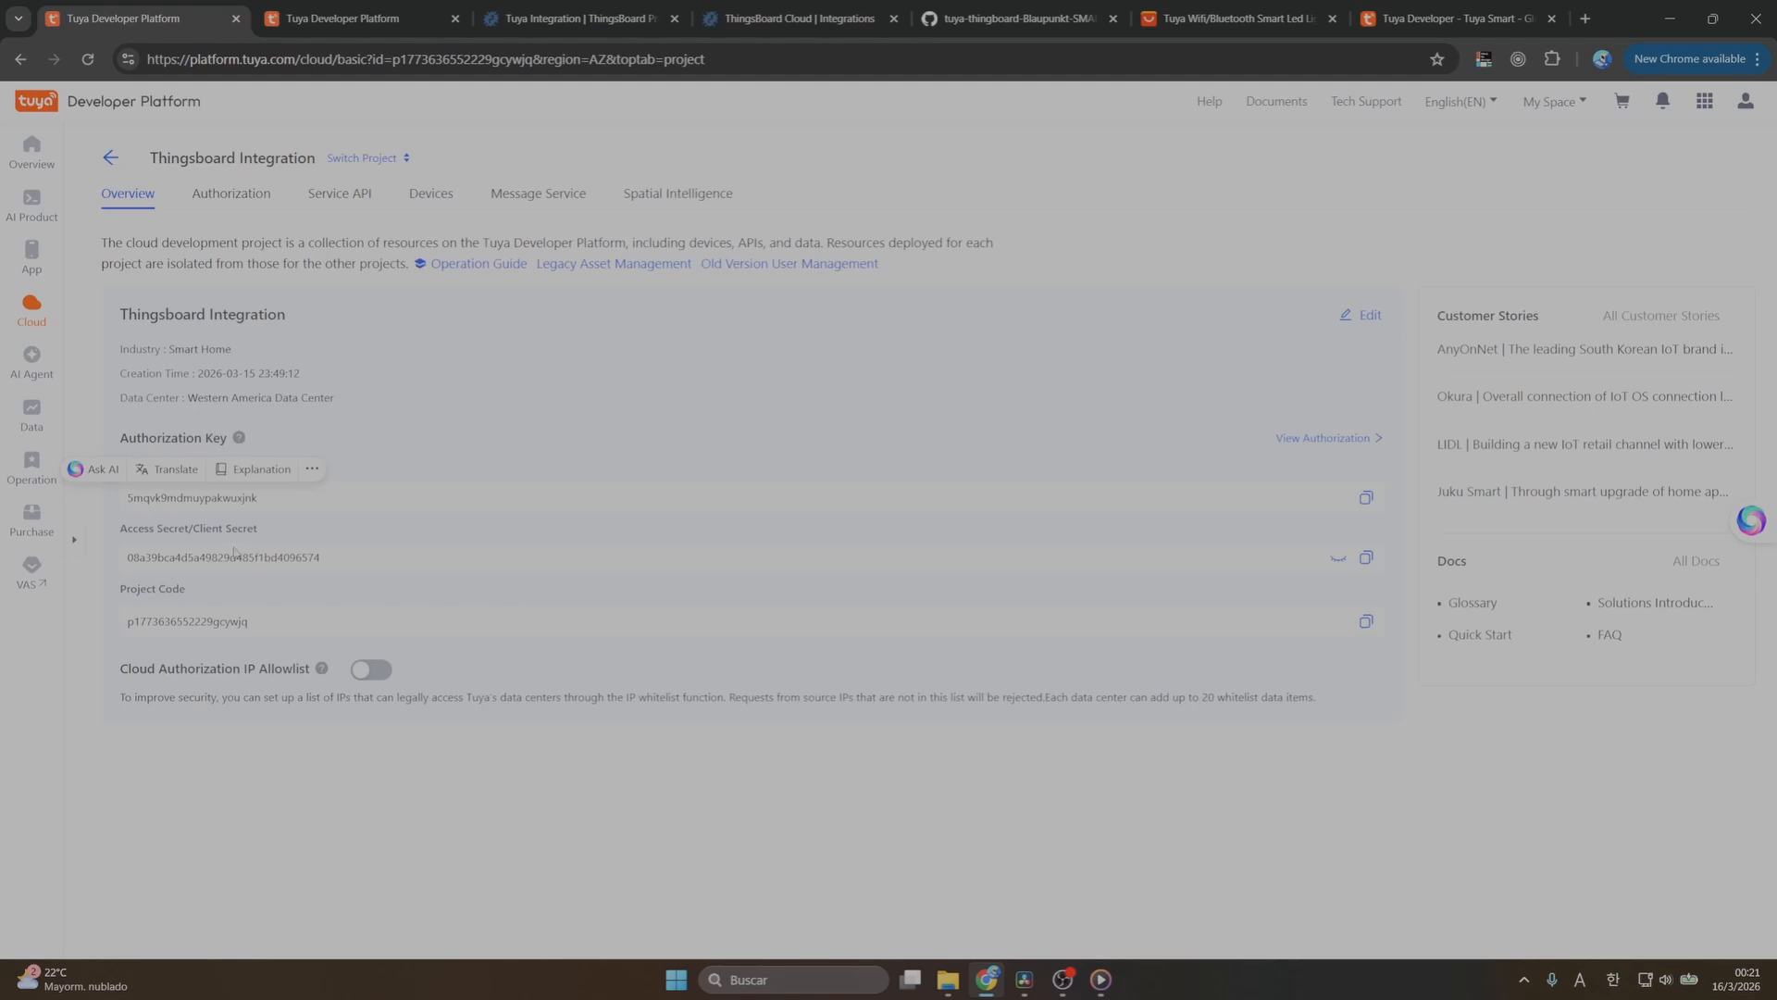
{"action": "double_click", "coordinate": [235, 556]}
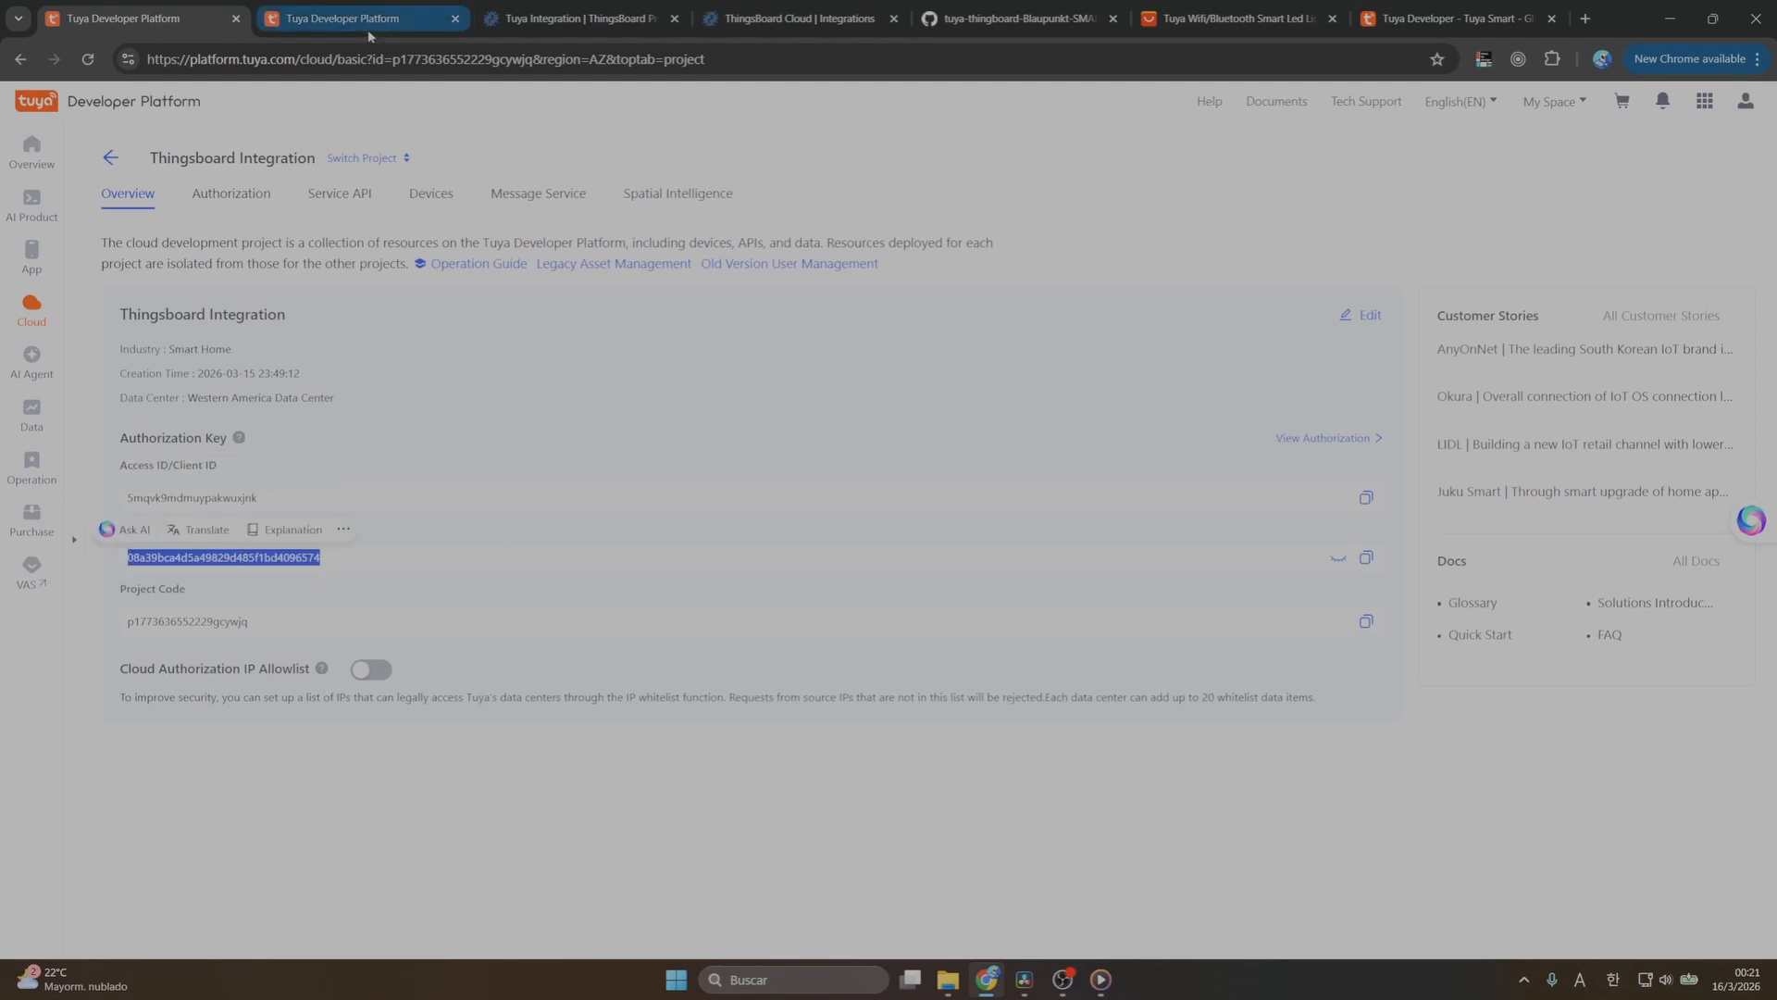
{"action": "left_click", "coordinate": [787, 19]}
{"action": "left_click", "coordinate": [1000, 431]}
{"action": "key", "text": "ctrl+v"}
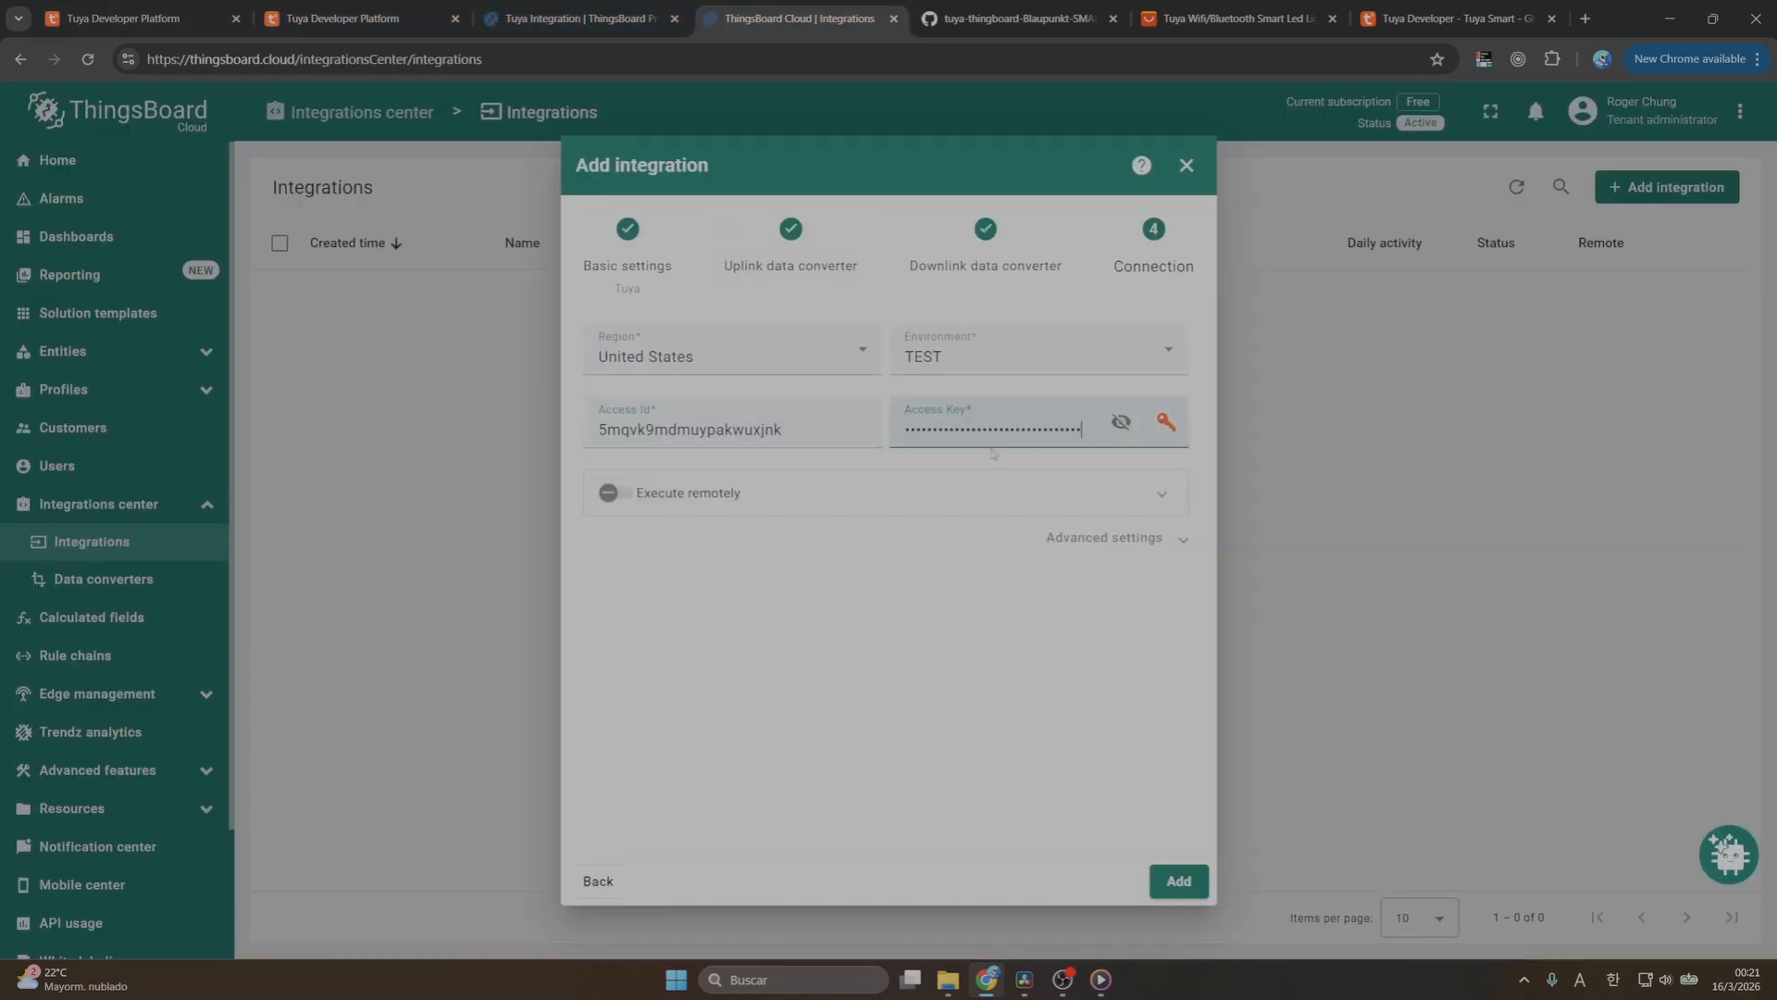
{"action": "left_click", "coordinate": [1185, 873]}
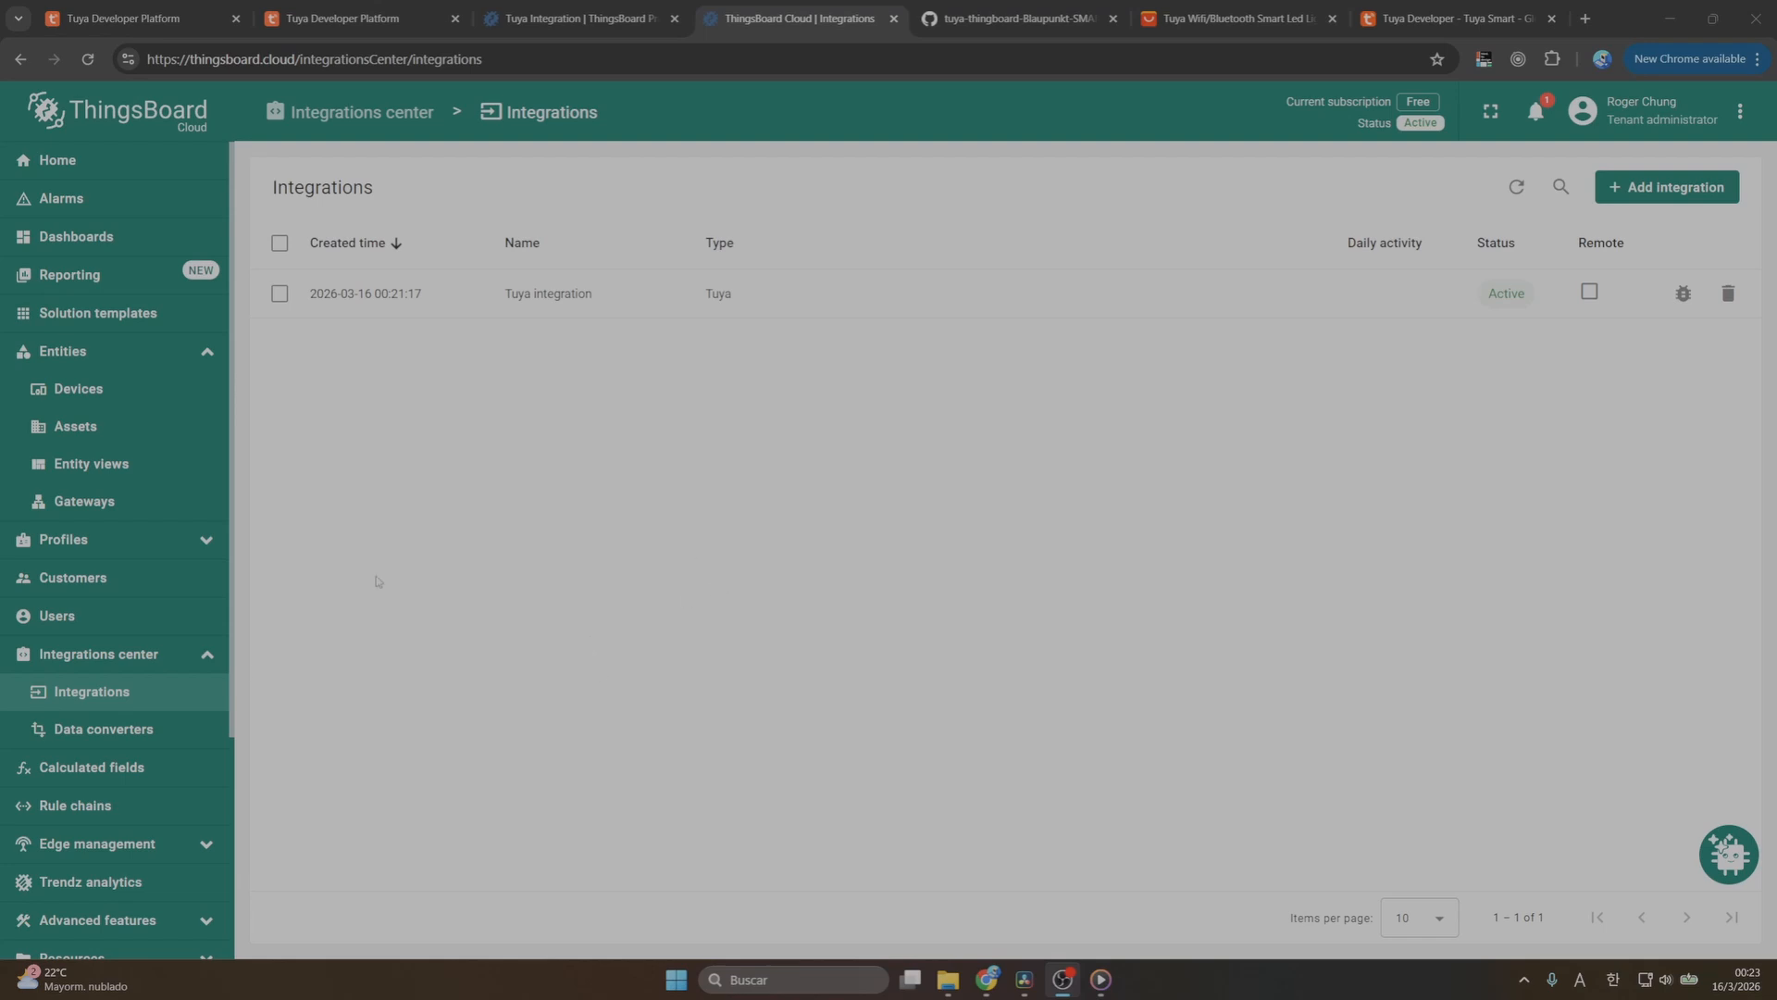
Refresh the list of all devices and view the latest telemetry of the Tuya device
{"action": "left_click", "coordinate": [172, 408]}
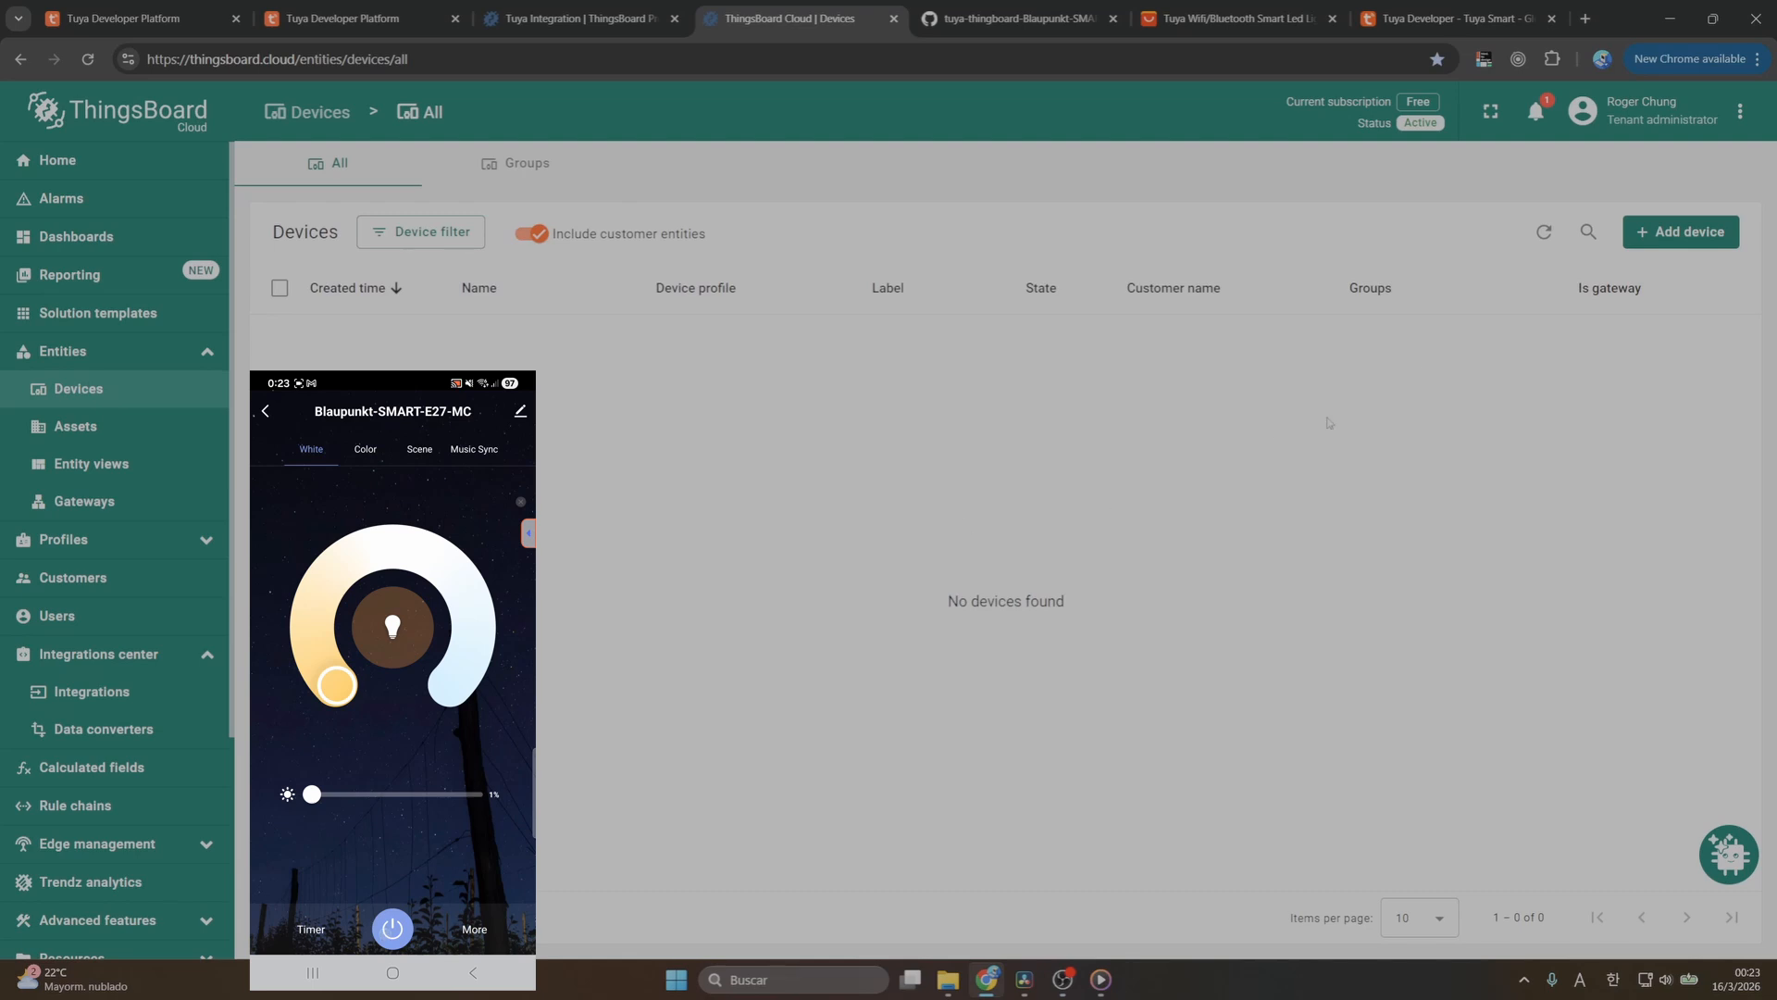
{"action": "left_click", "coordinate": [1545, 232]}
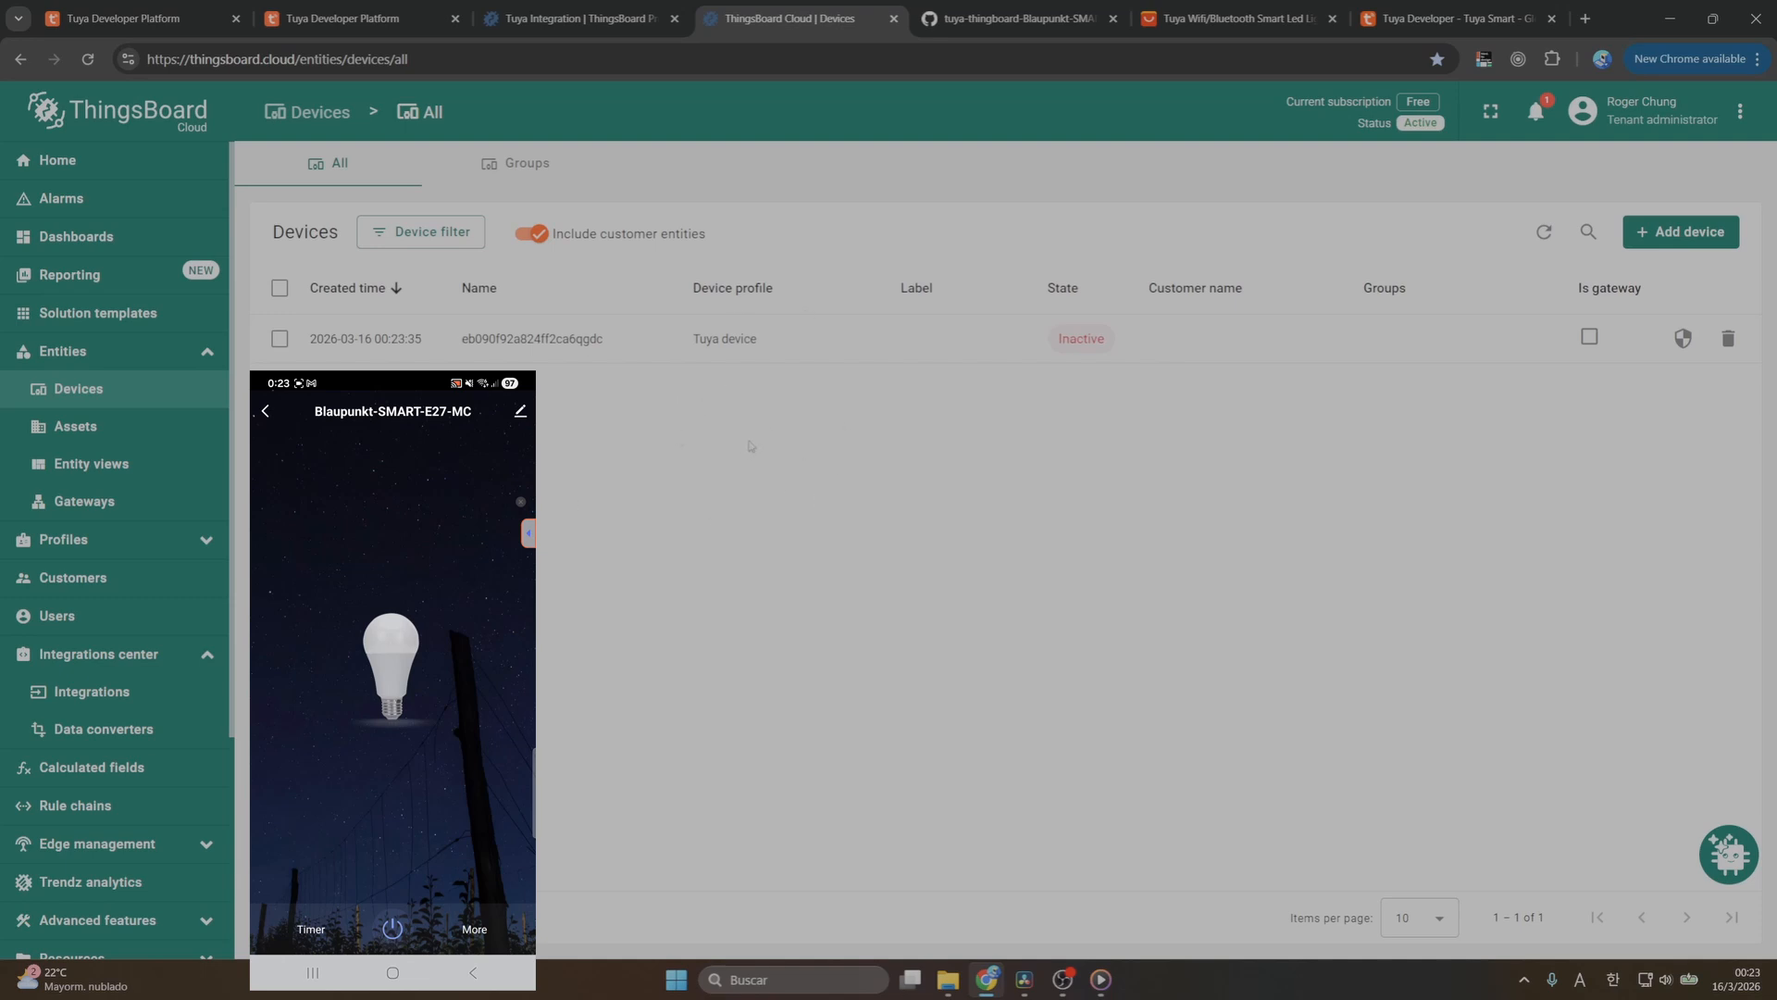
{"action": "left_click", "coordinate": [580, 354]}
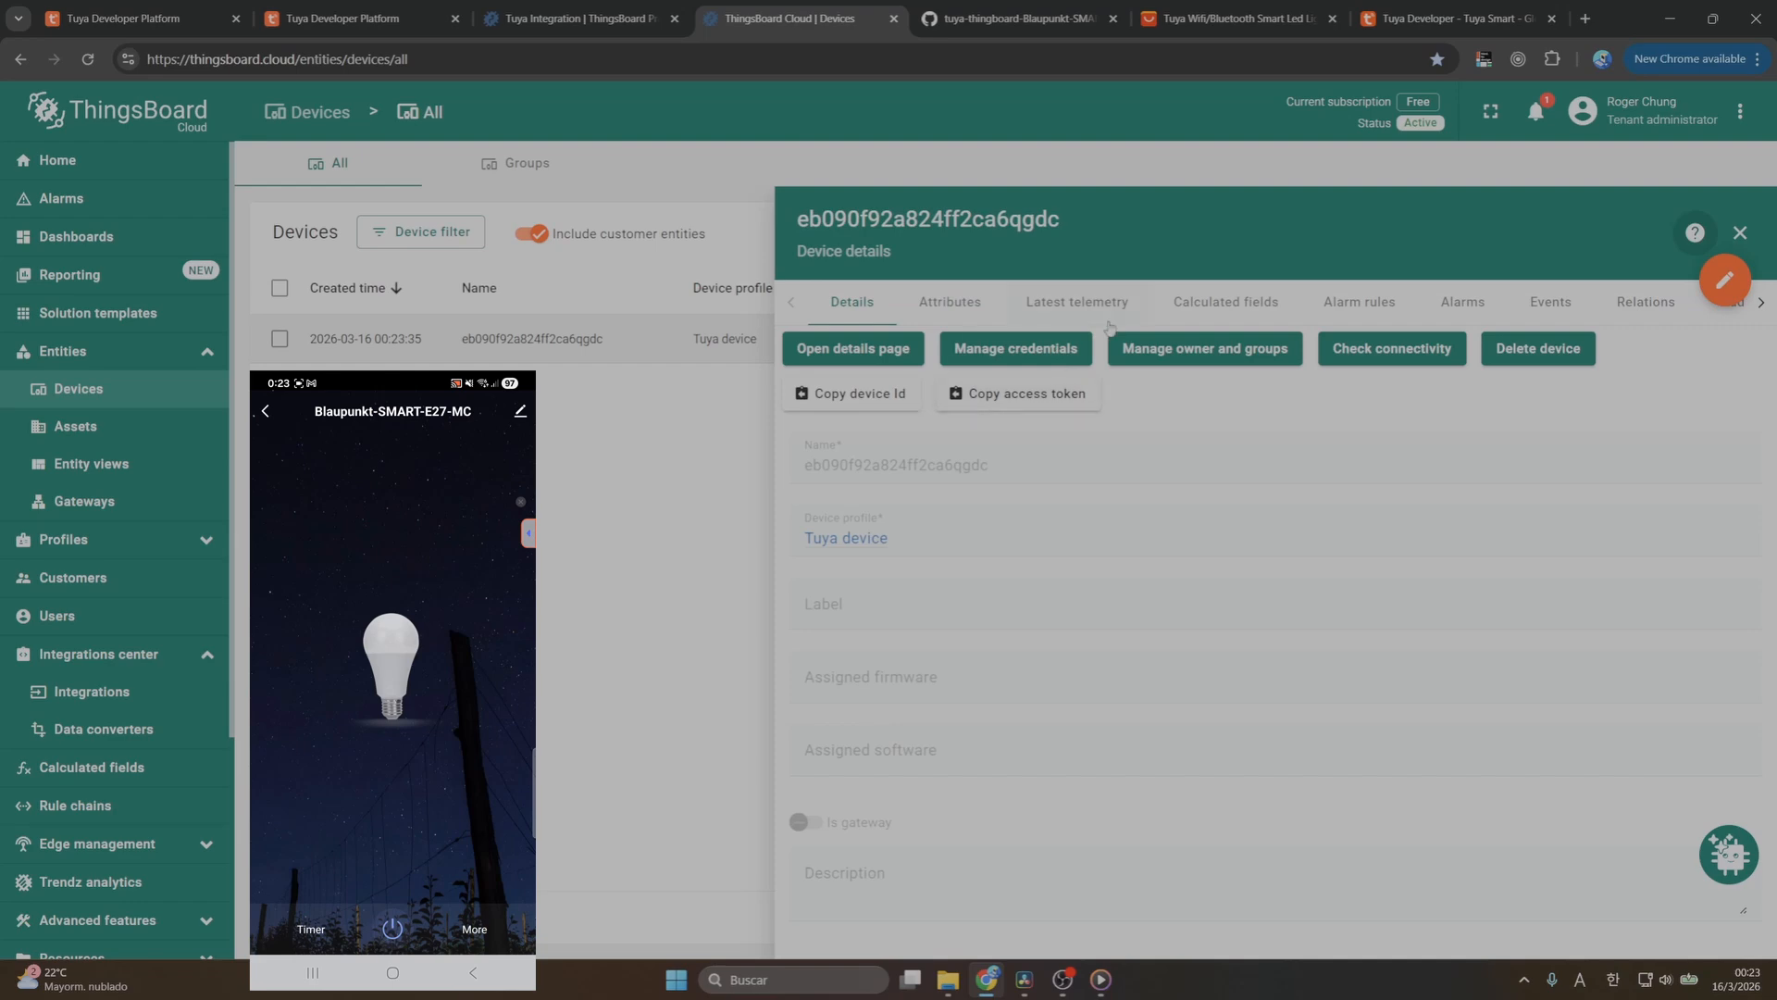
{"action": "left_click", "coordinate": [1083, 308]}
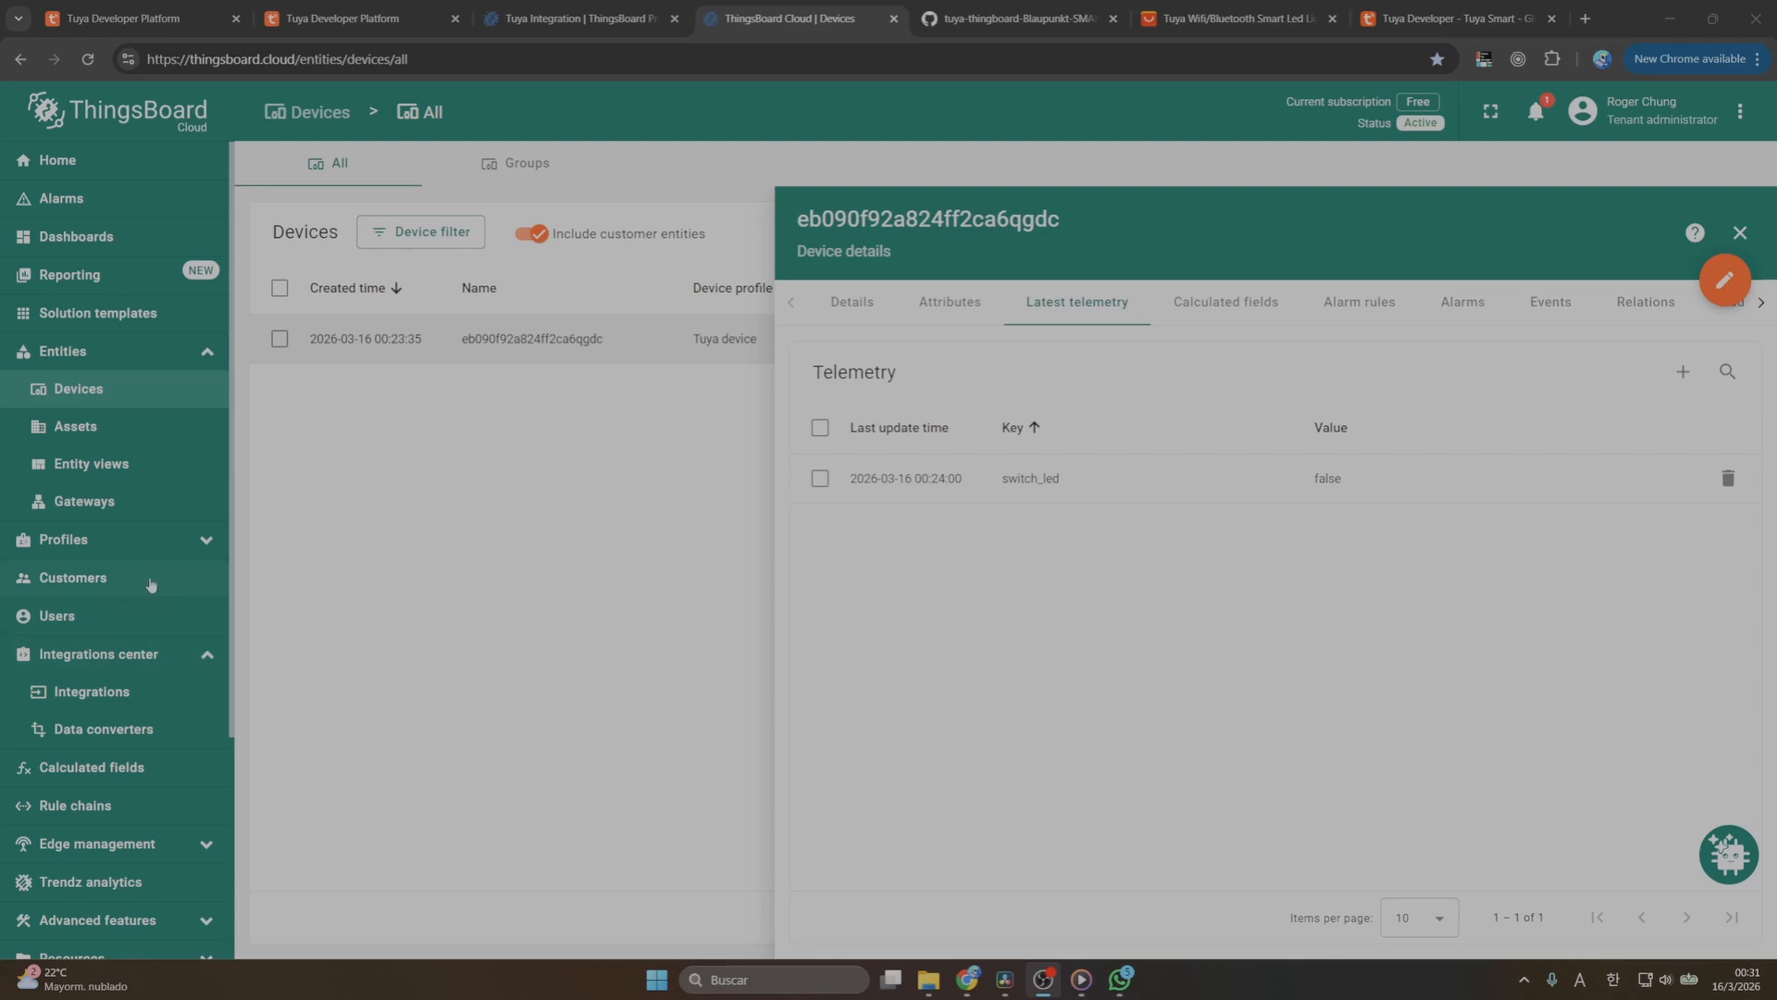
Open the Root Rule Chain from the rule chains list
{"action": "scroll", "coordinate": [151, 630], "scroll_direction": "down", "scroll_amount": 2}
{"action": "left_click", "coordinate": [152, 623]}
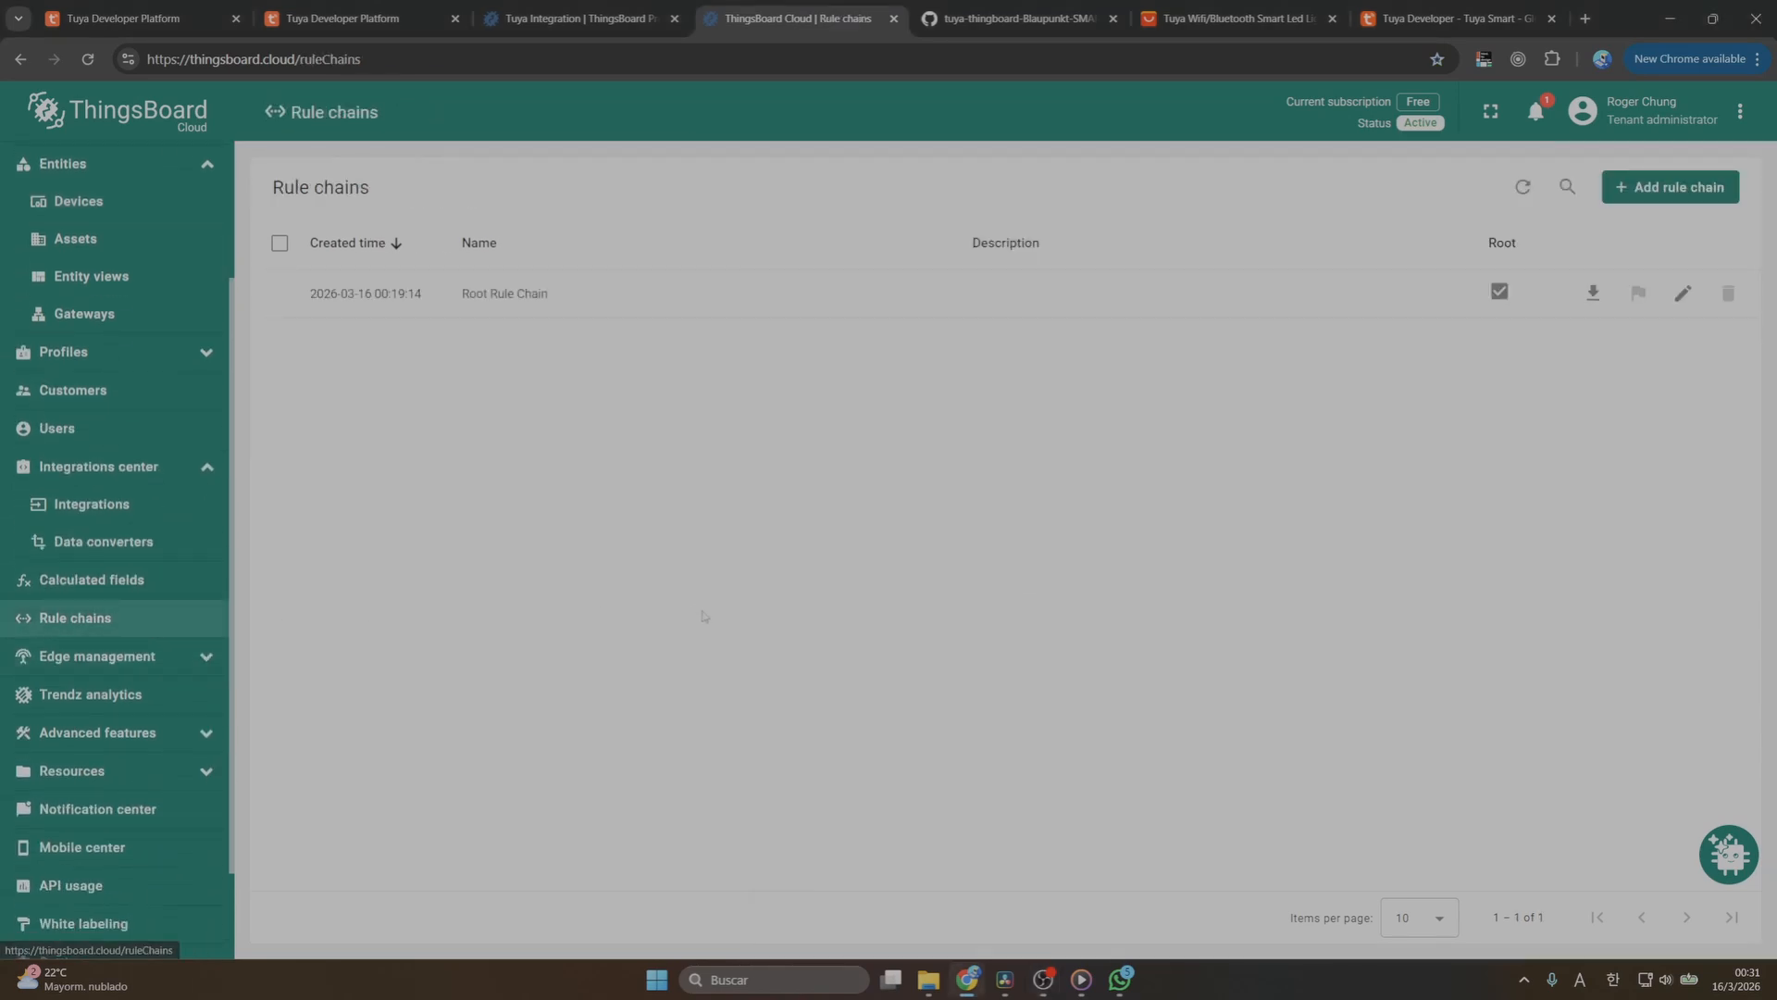
{"action": "left_click", "coordinate": [602, 311]}
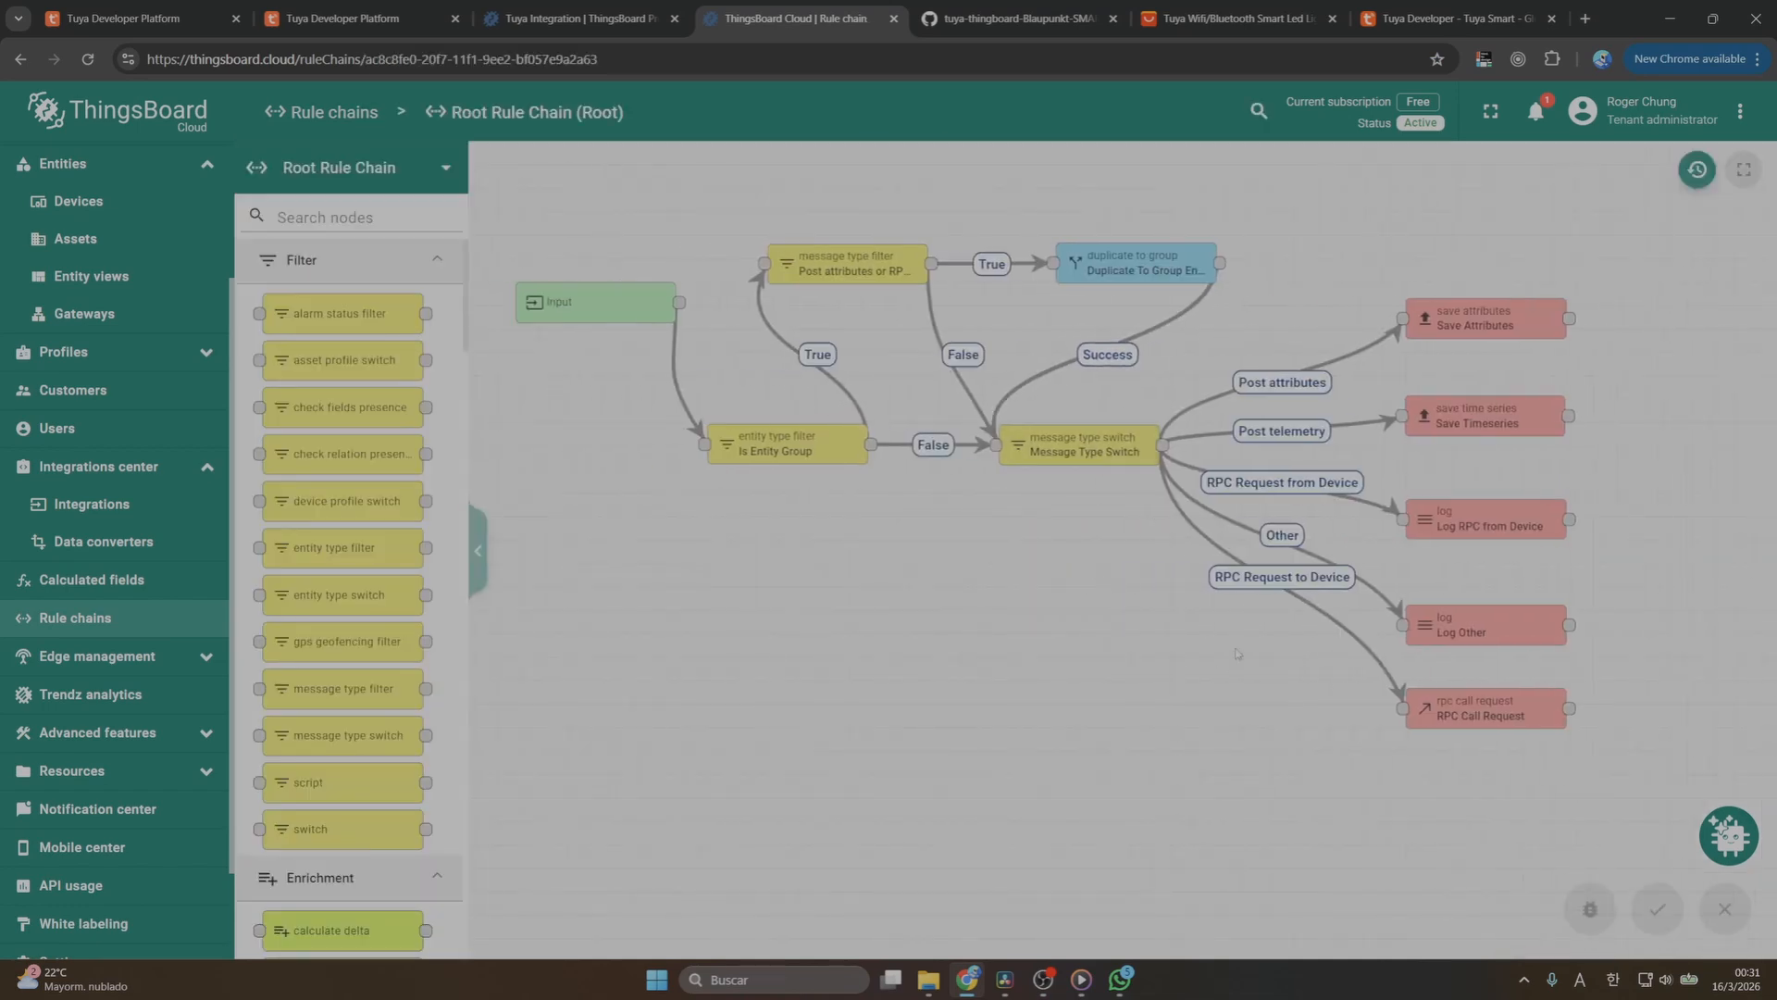
Add an integration downlink node named Tuya beside the RPC Call Request node, using Tuya integration as its integration
{"action": "left_click", "coordinate": [333, 212]}
{"action": "type", "text": "in"}
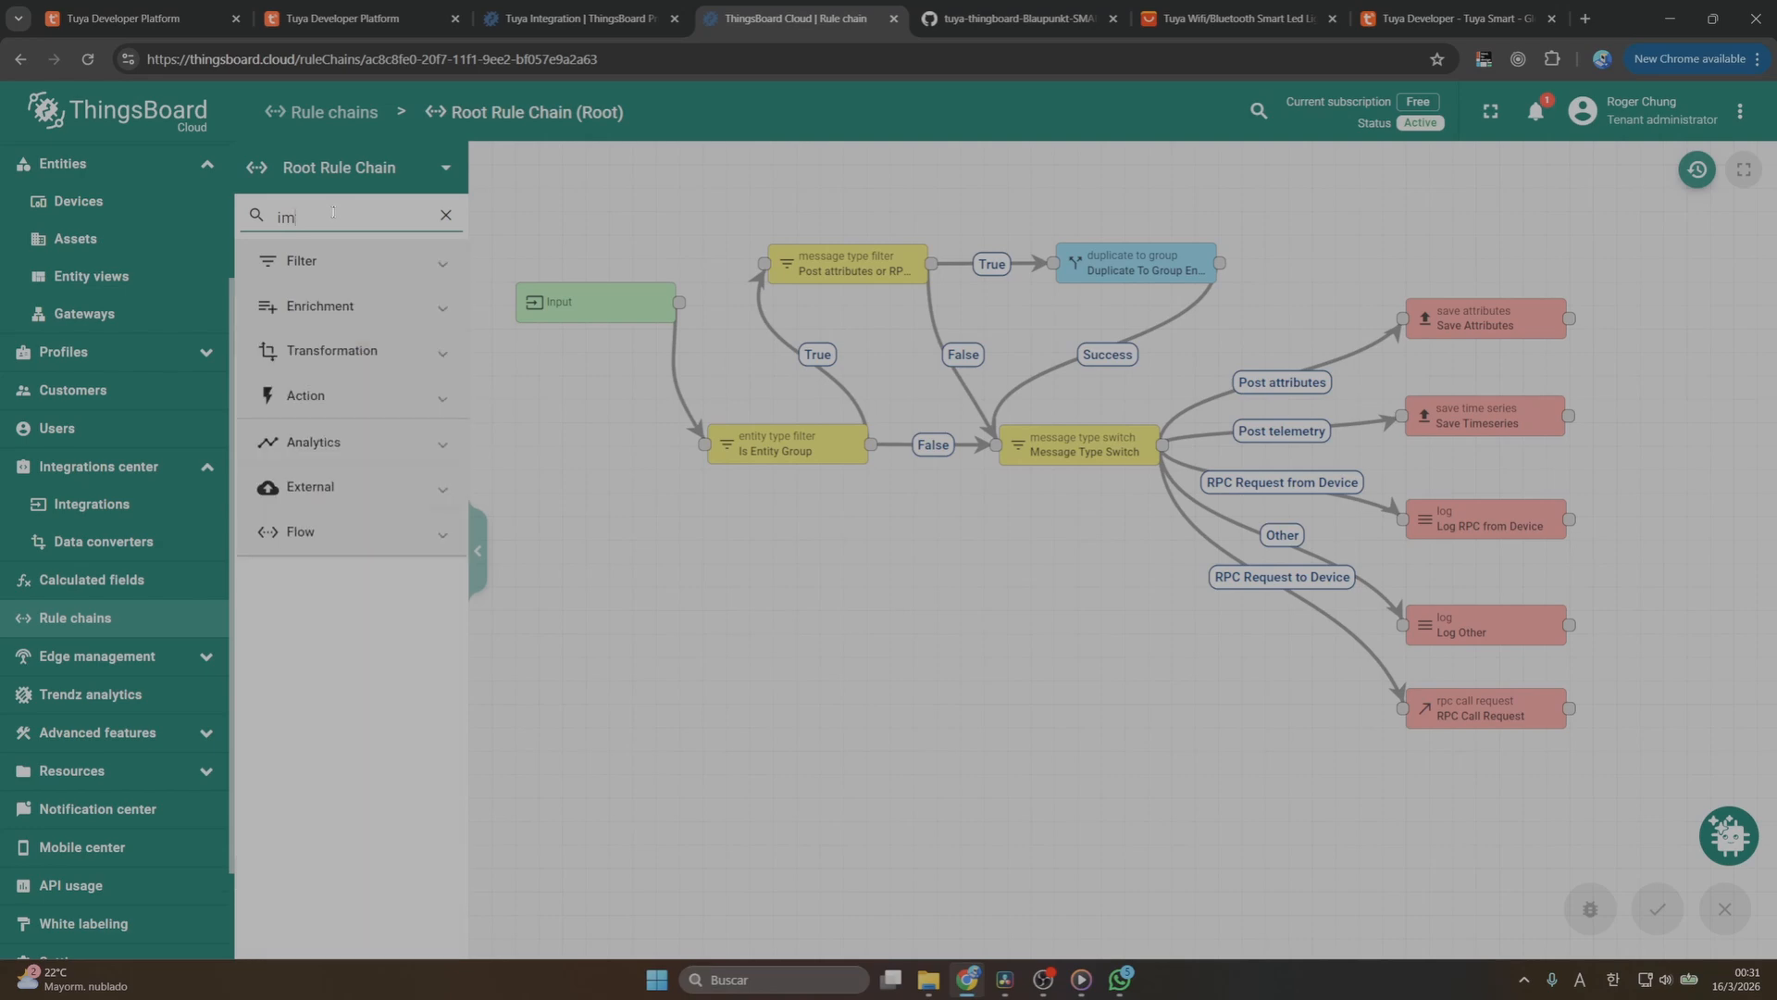
{"action": "type", "text": "te"}
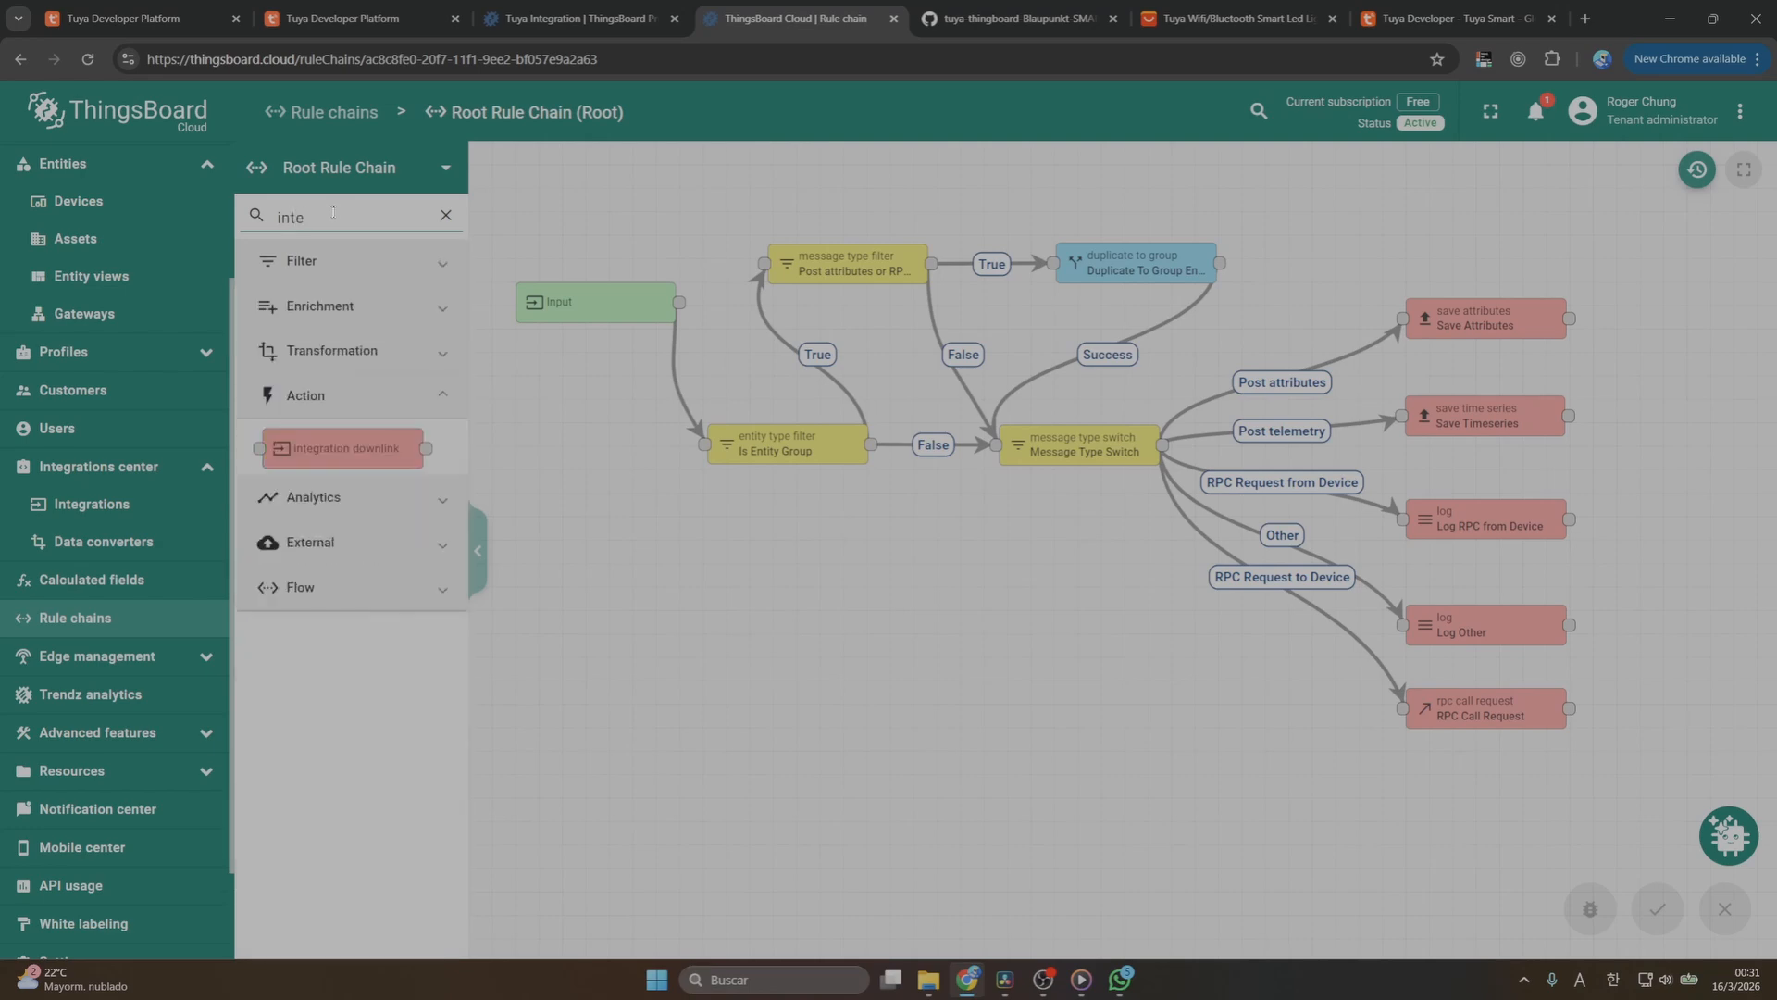
{"action": "left_click_drag", "start_coordinate": [344, 454], "coordinate": [1222, 755]}
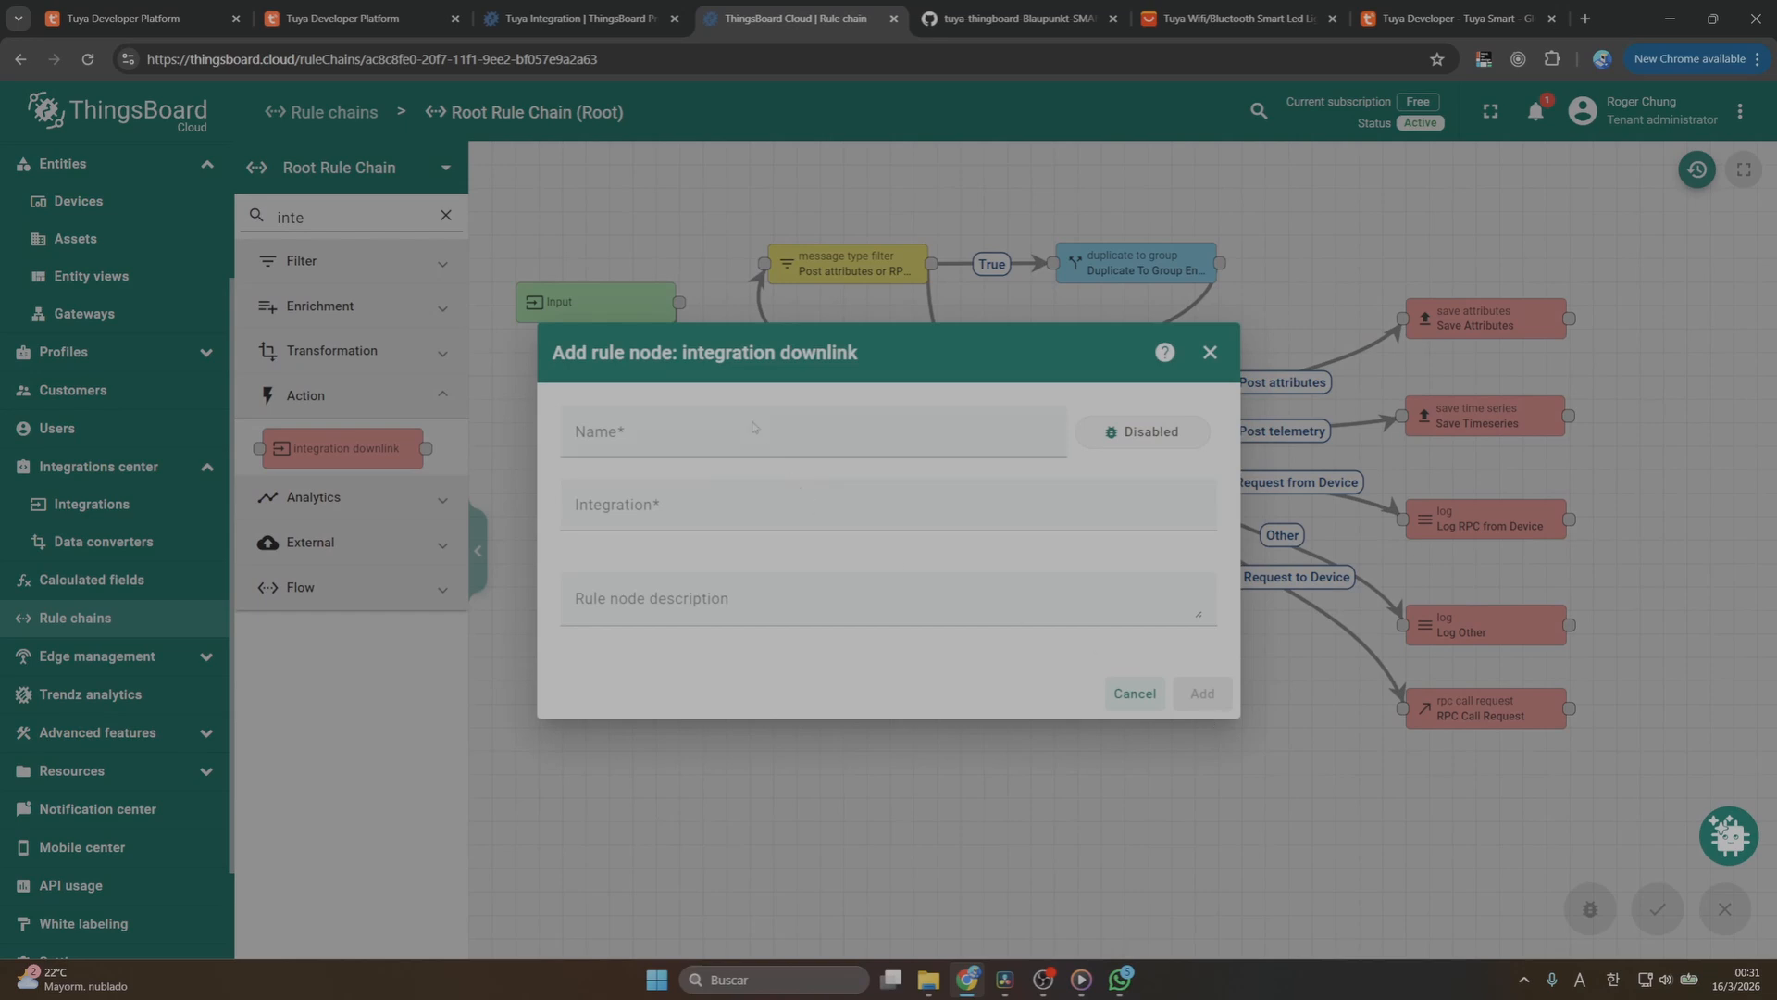
{"action": "left_click", "coordinate": [761, 443]}
{"action": "type", "text": "Tuya"}
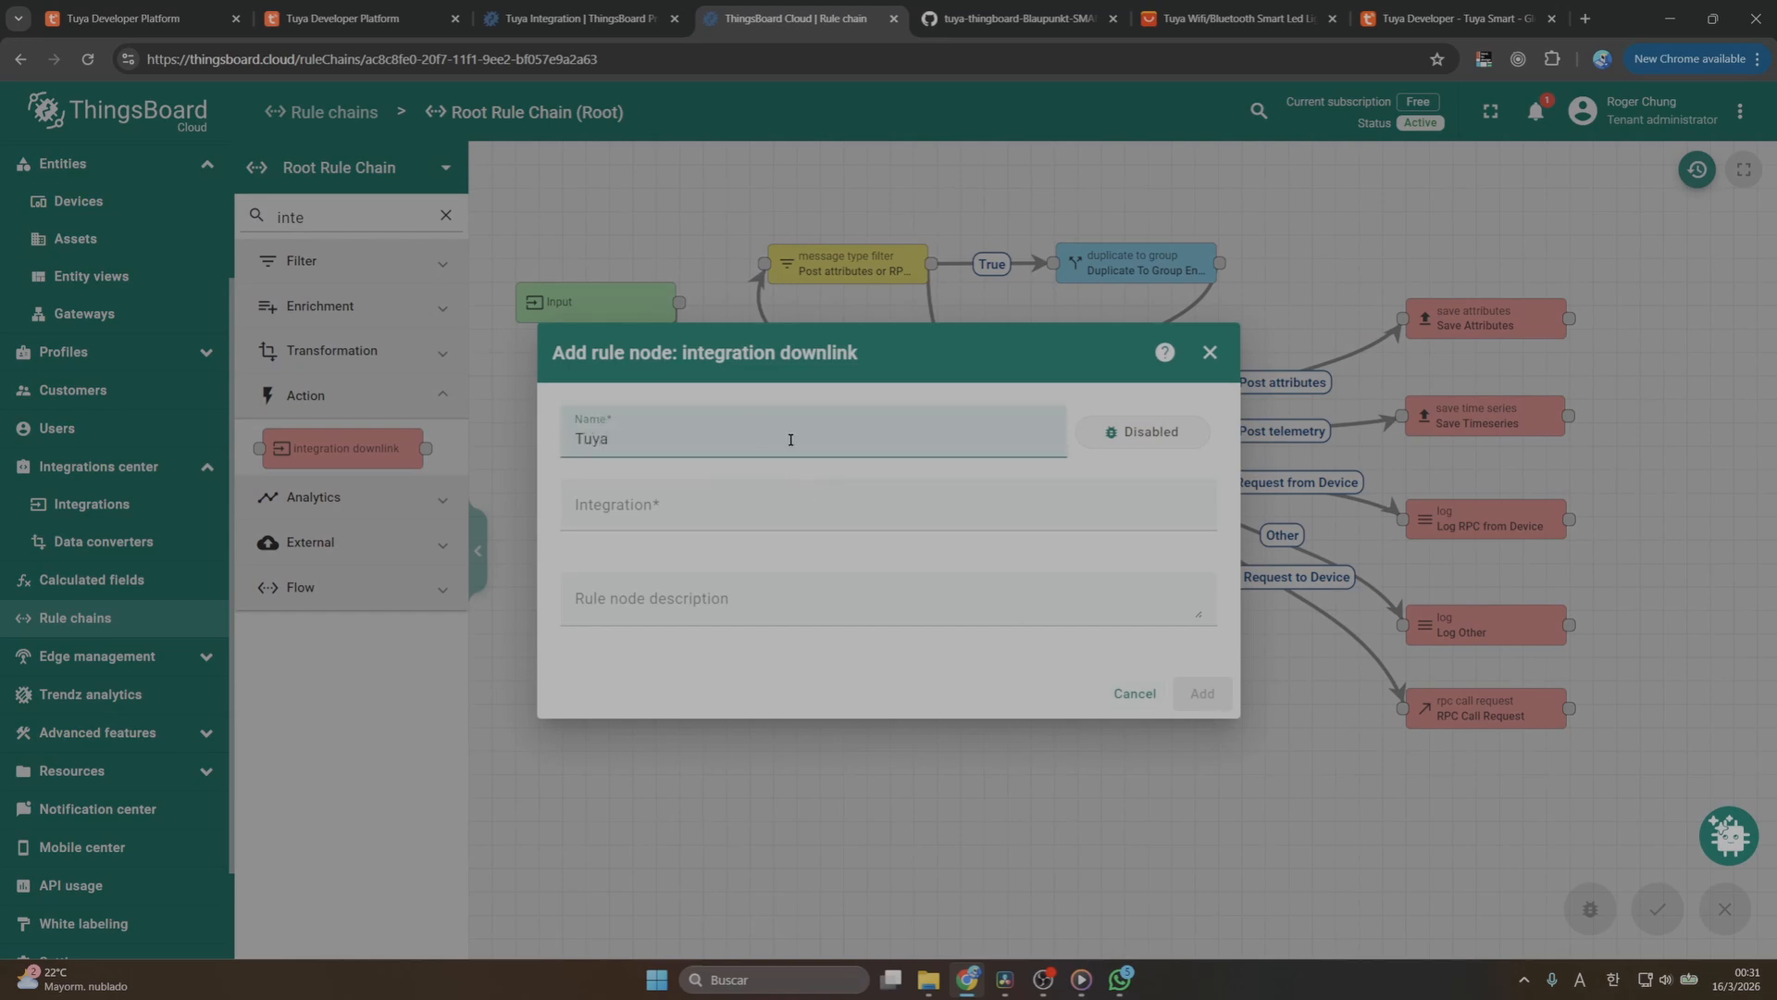
{"action": "left_click", "coordinate": [740, 509]}
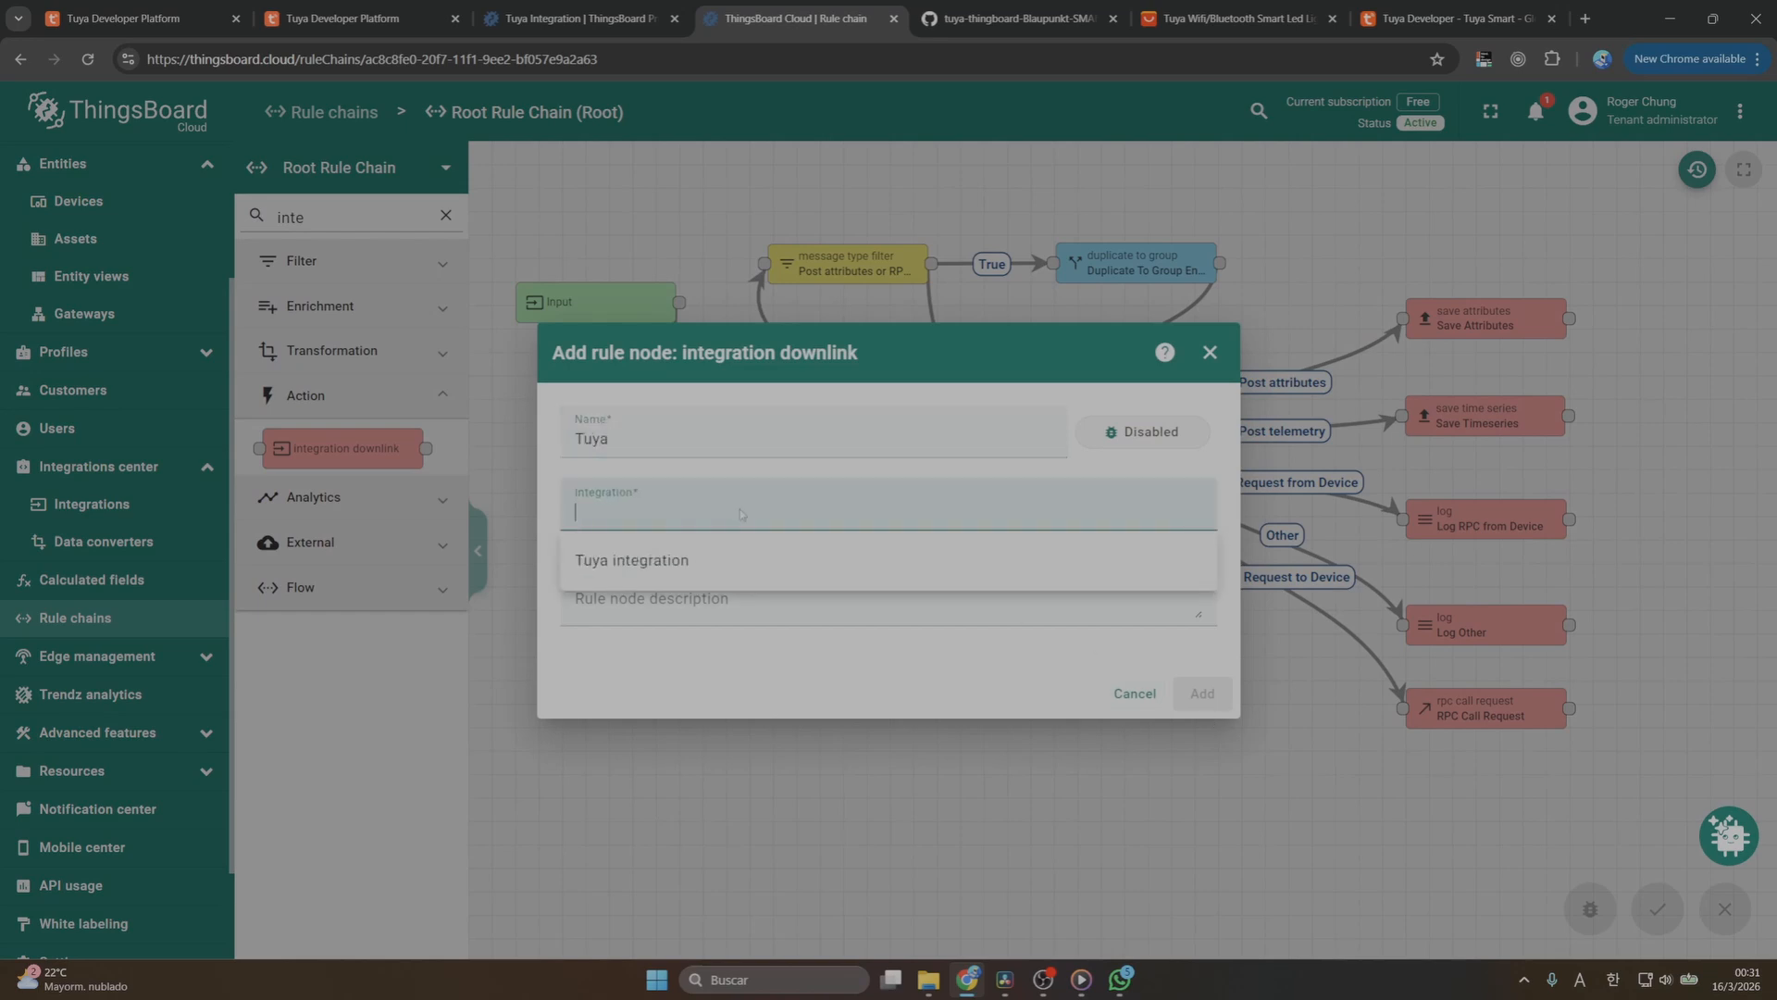
{"action": "left_click", "coordinate": [670, 569]}
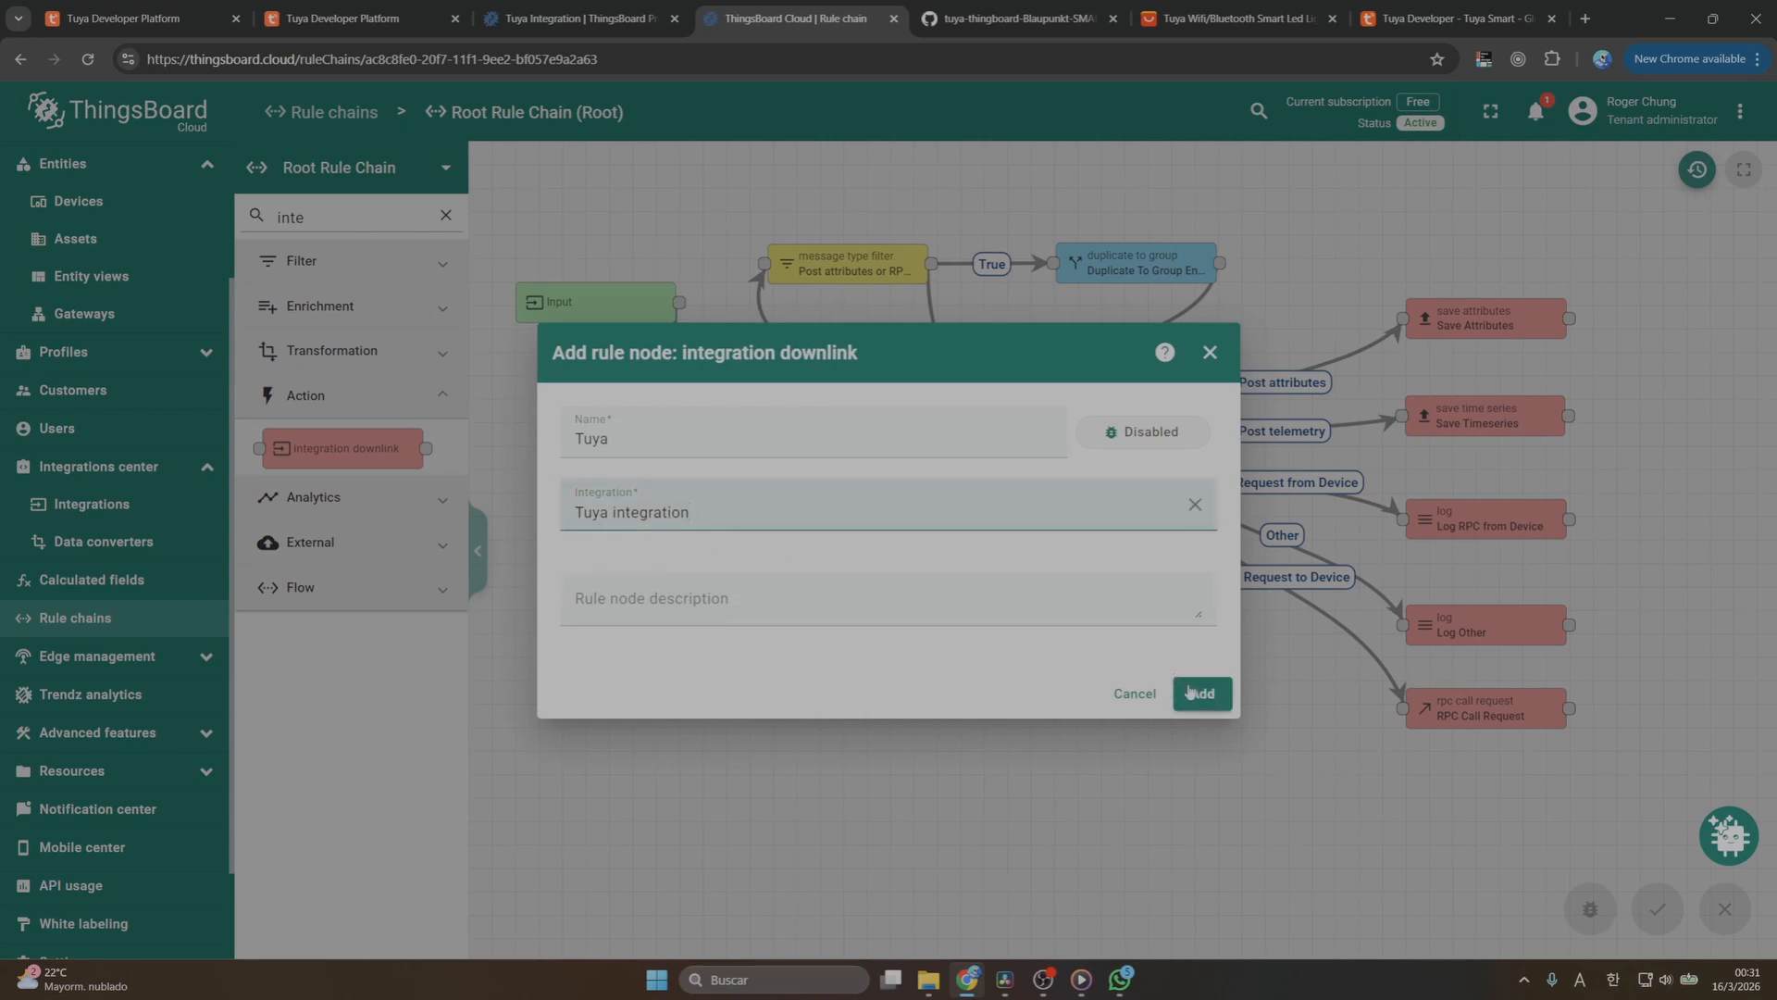
{"action": "left_click", "coordinate": [1203, 695]}
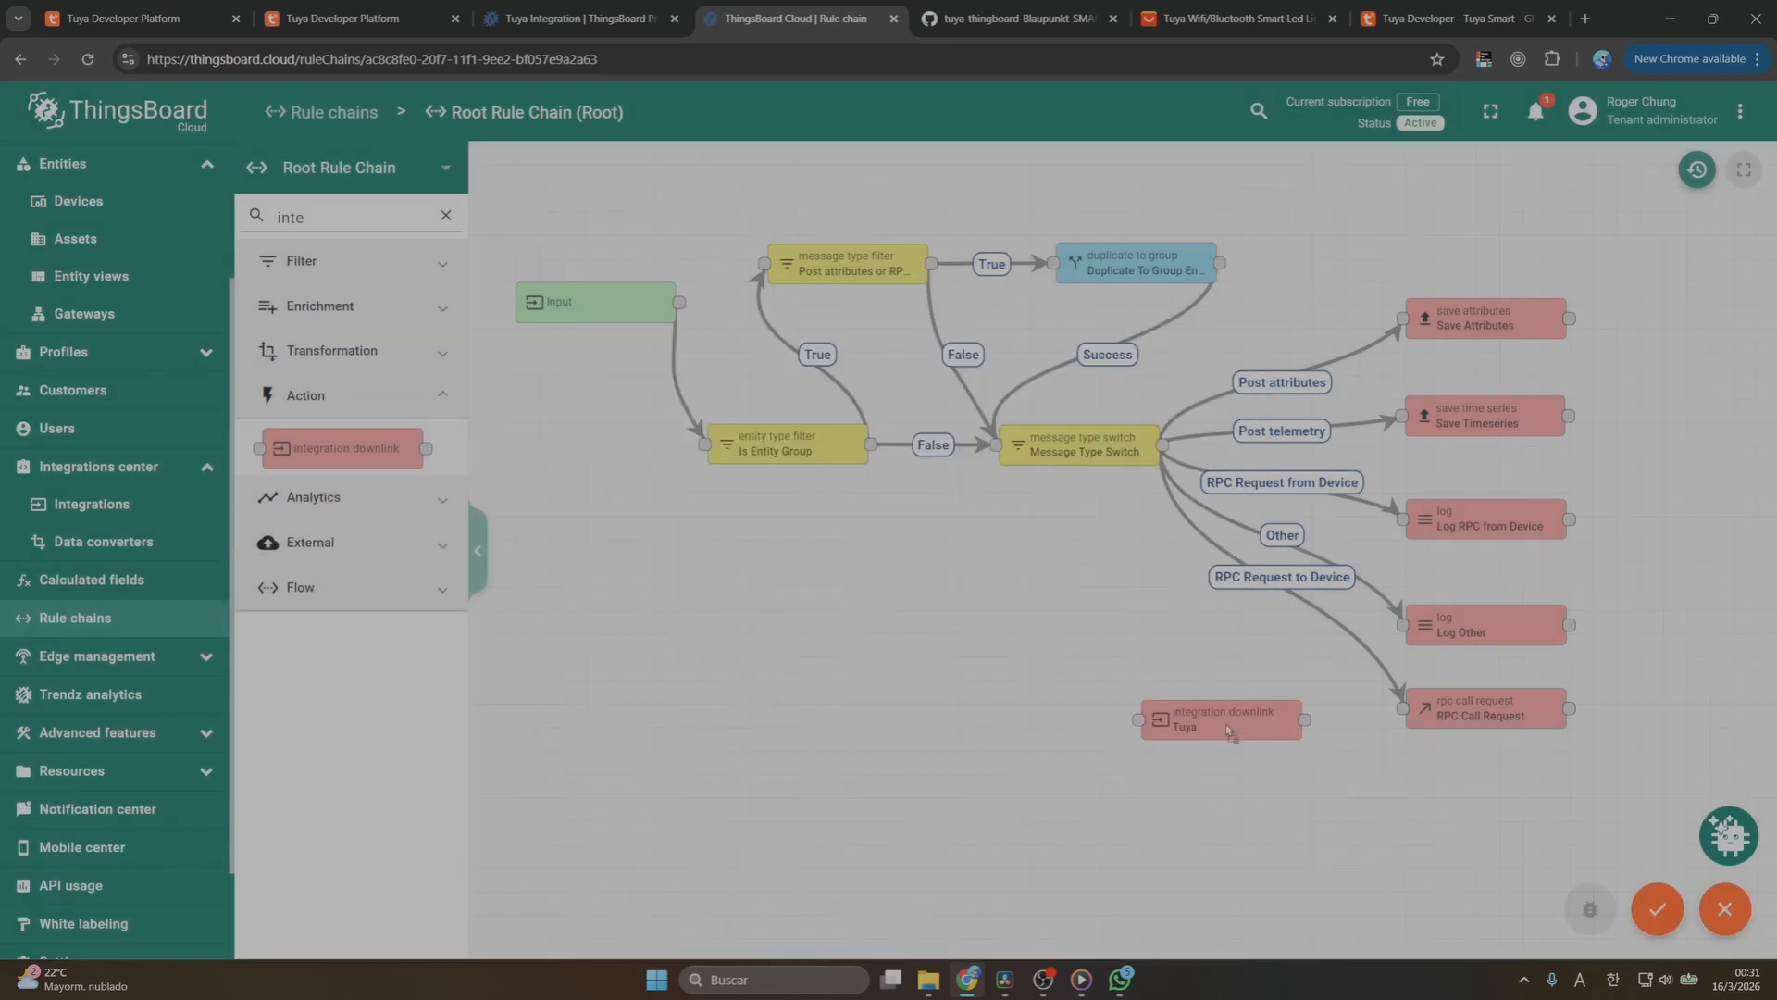
Link the Message Type Switch node to the Tuya node with the label RPC Request to Device and apply the changes
{"action": "left_click_drag", "start_coordinate": [1161, 445], "coordinate": [1141, 723]}
{"action": "left_click", "coordinate": [861, 524]}
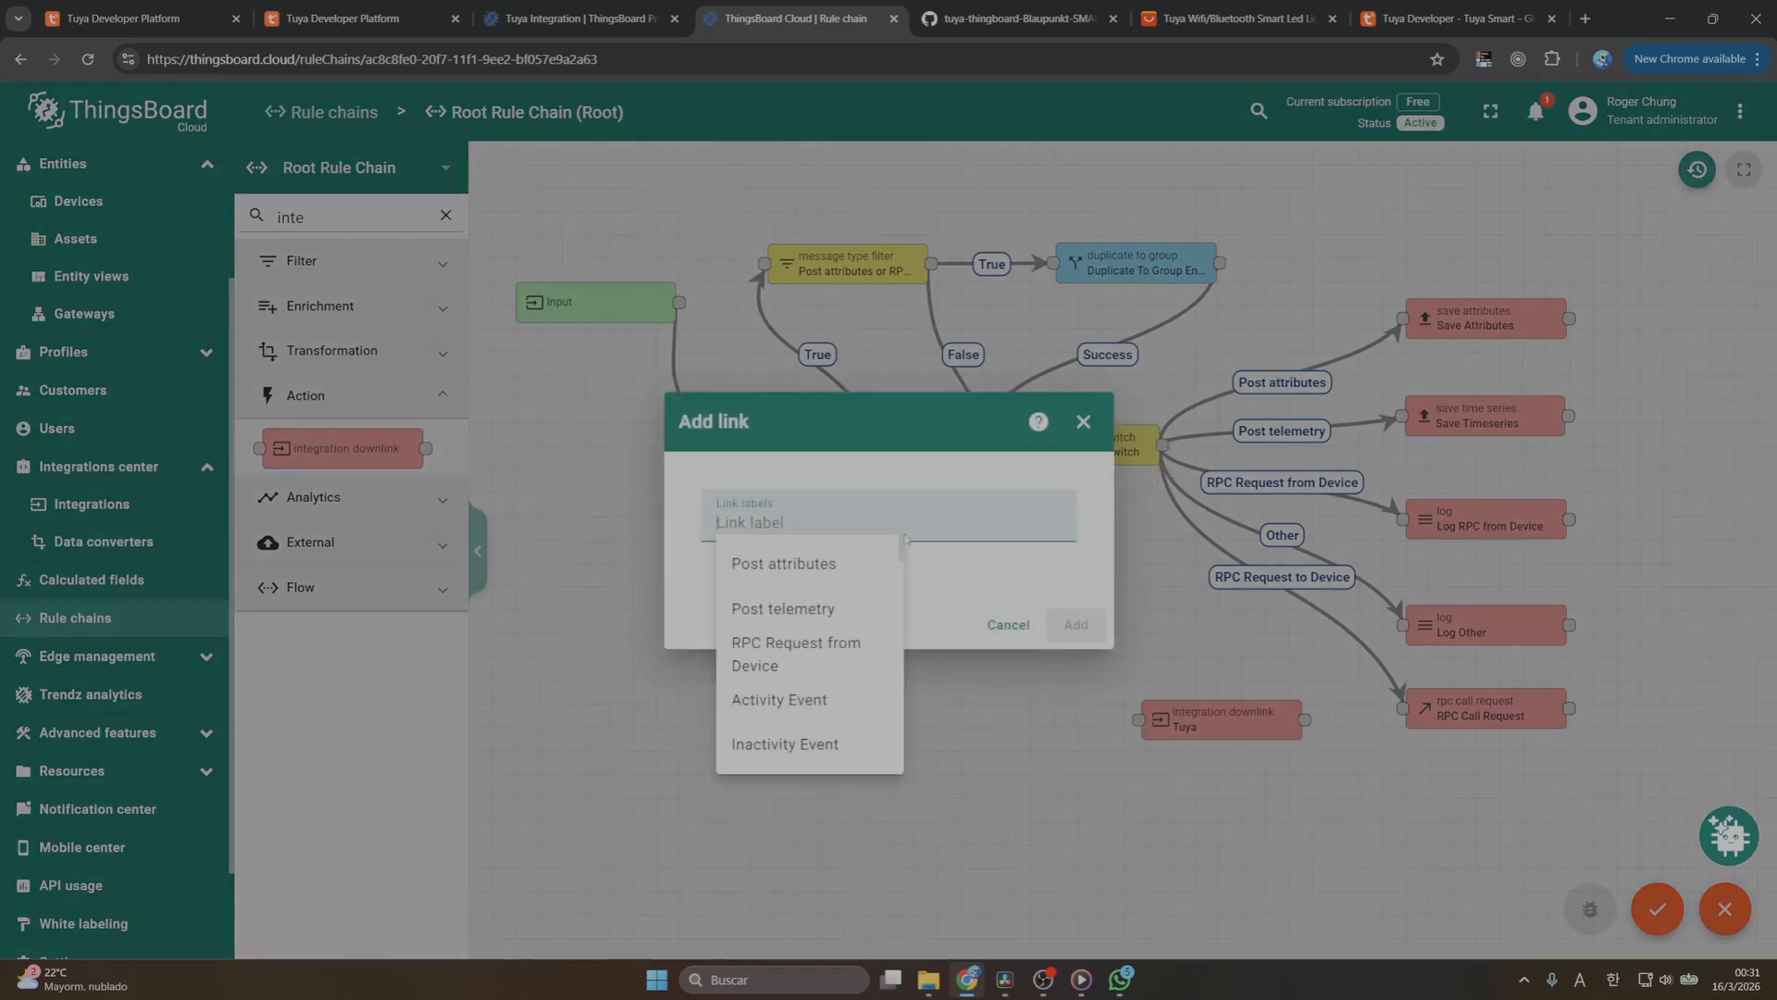
{"action": "type", "text": "rpc"}
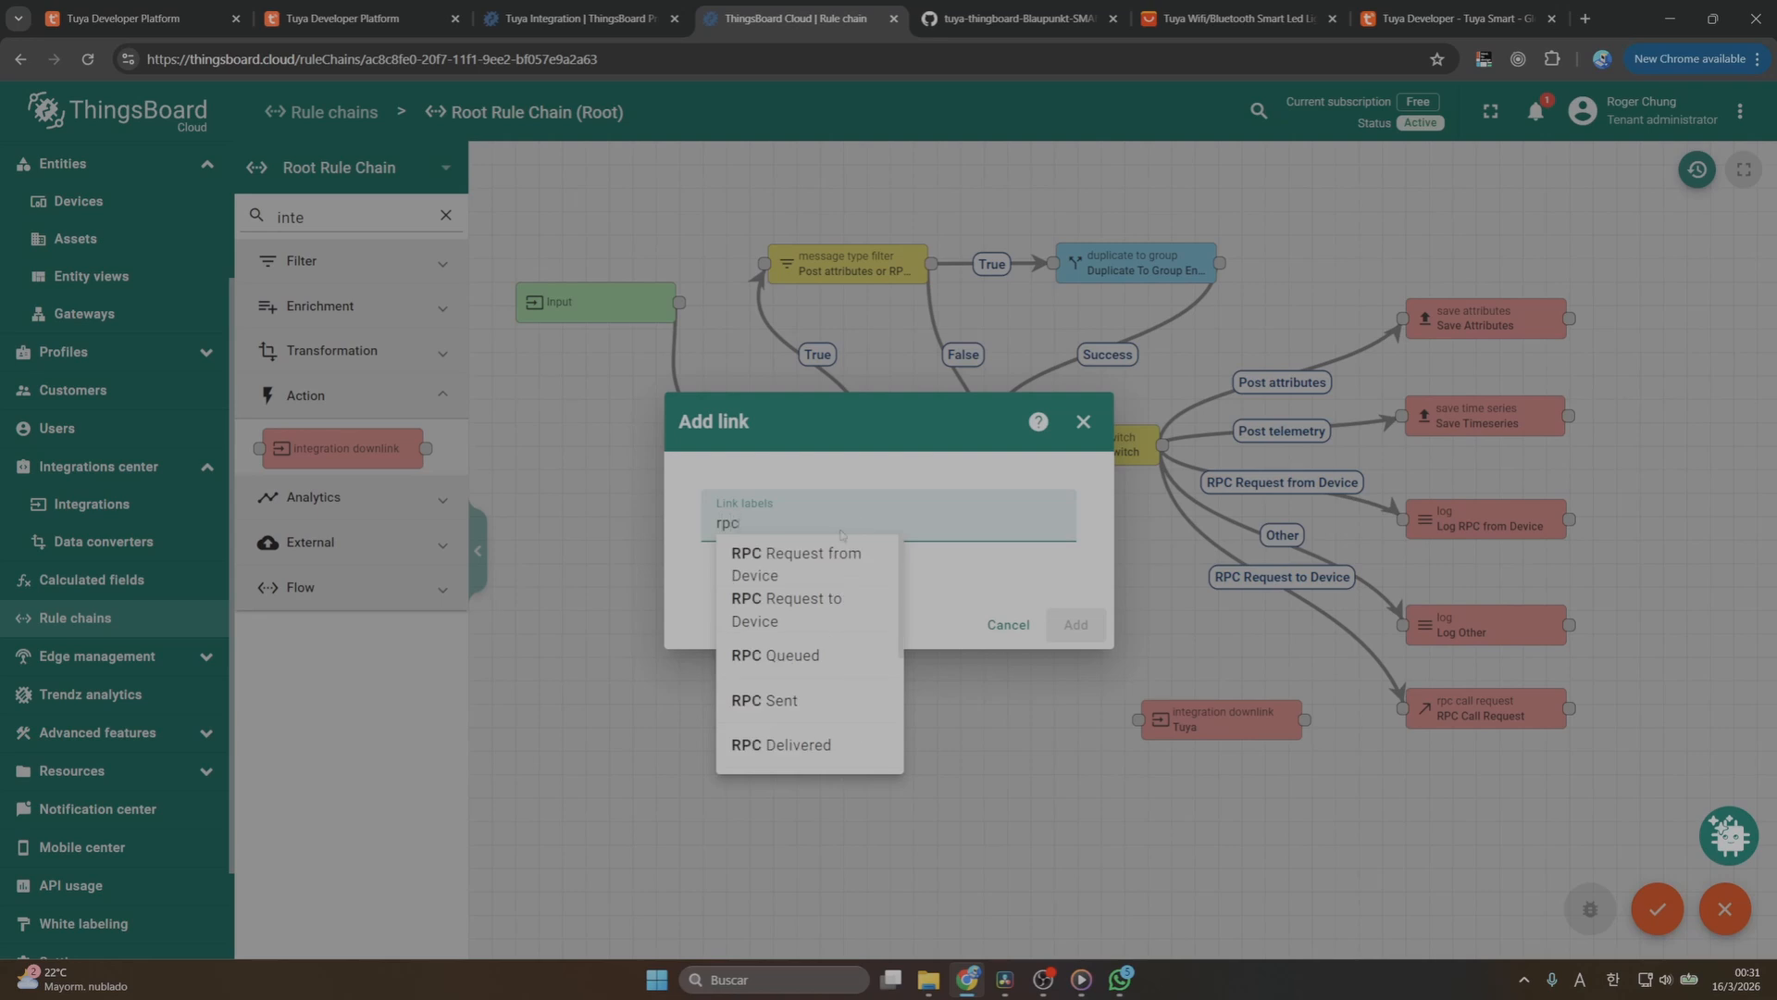
{"action": "left_click", "coordinate": [822, 614]}
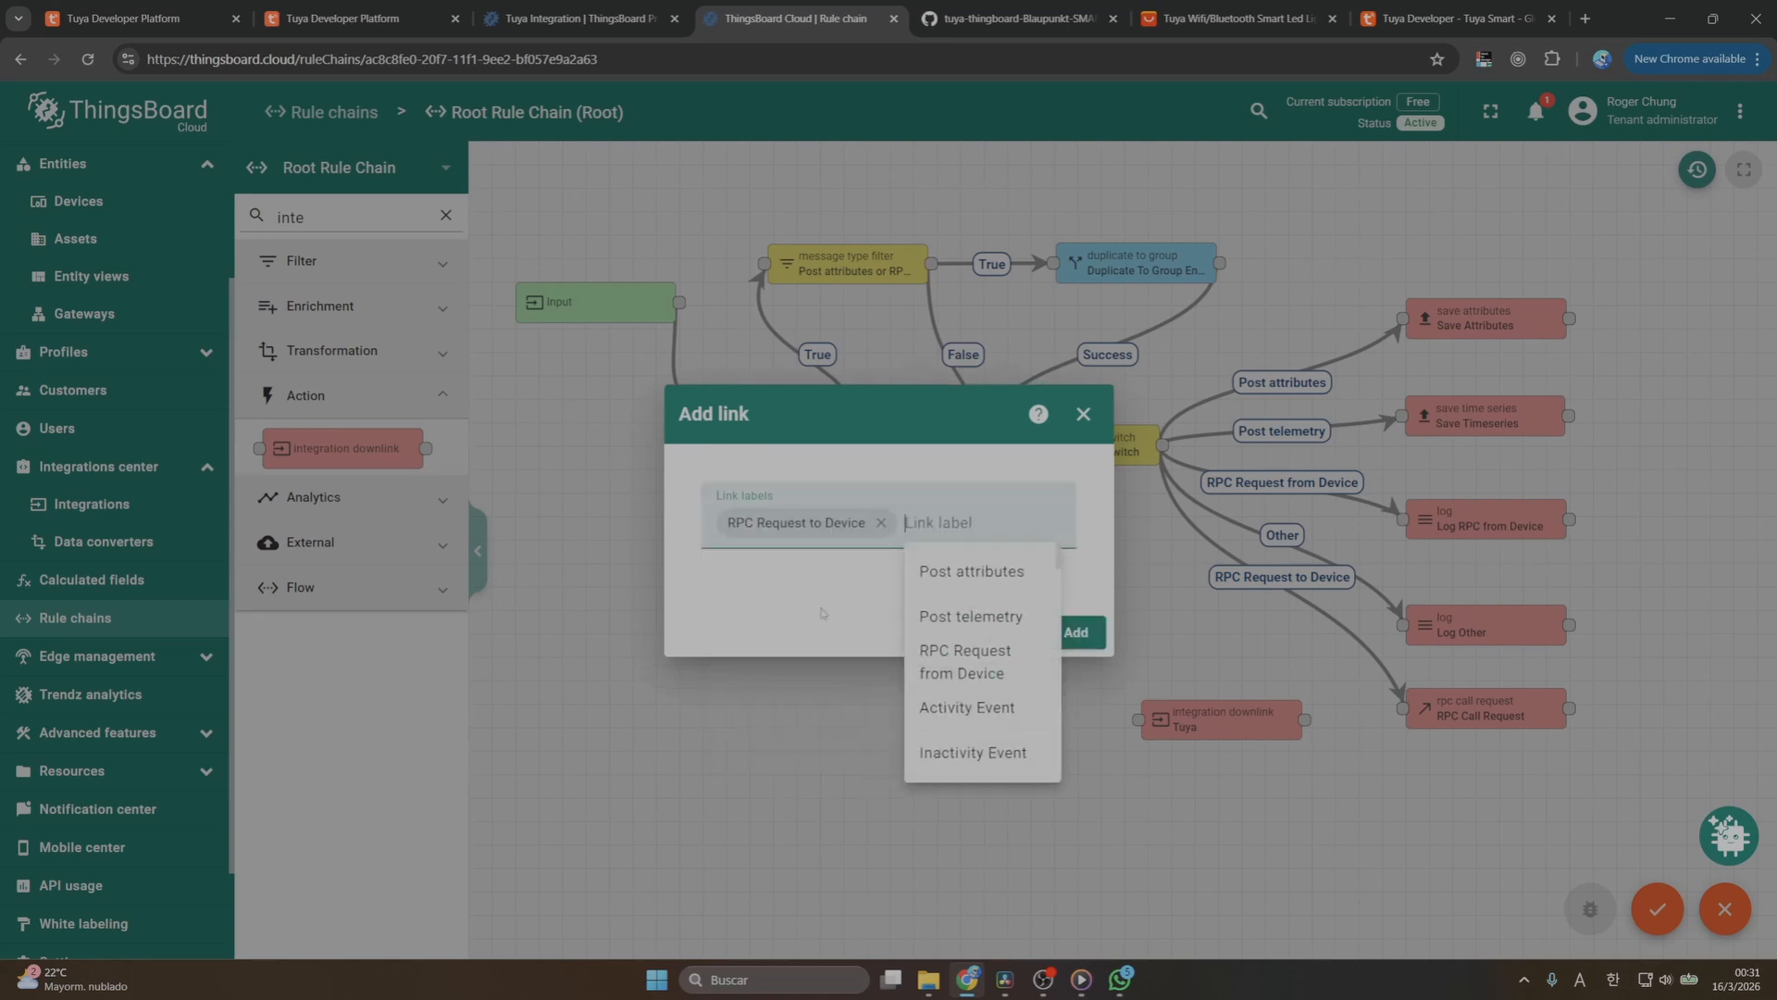
{"action": "left_click", "coordinate": [1076, 633]}
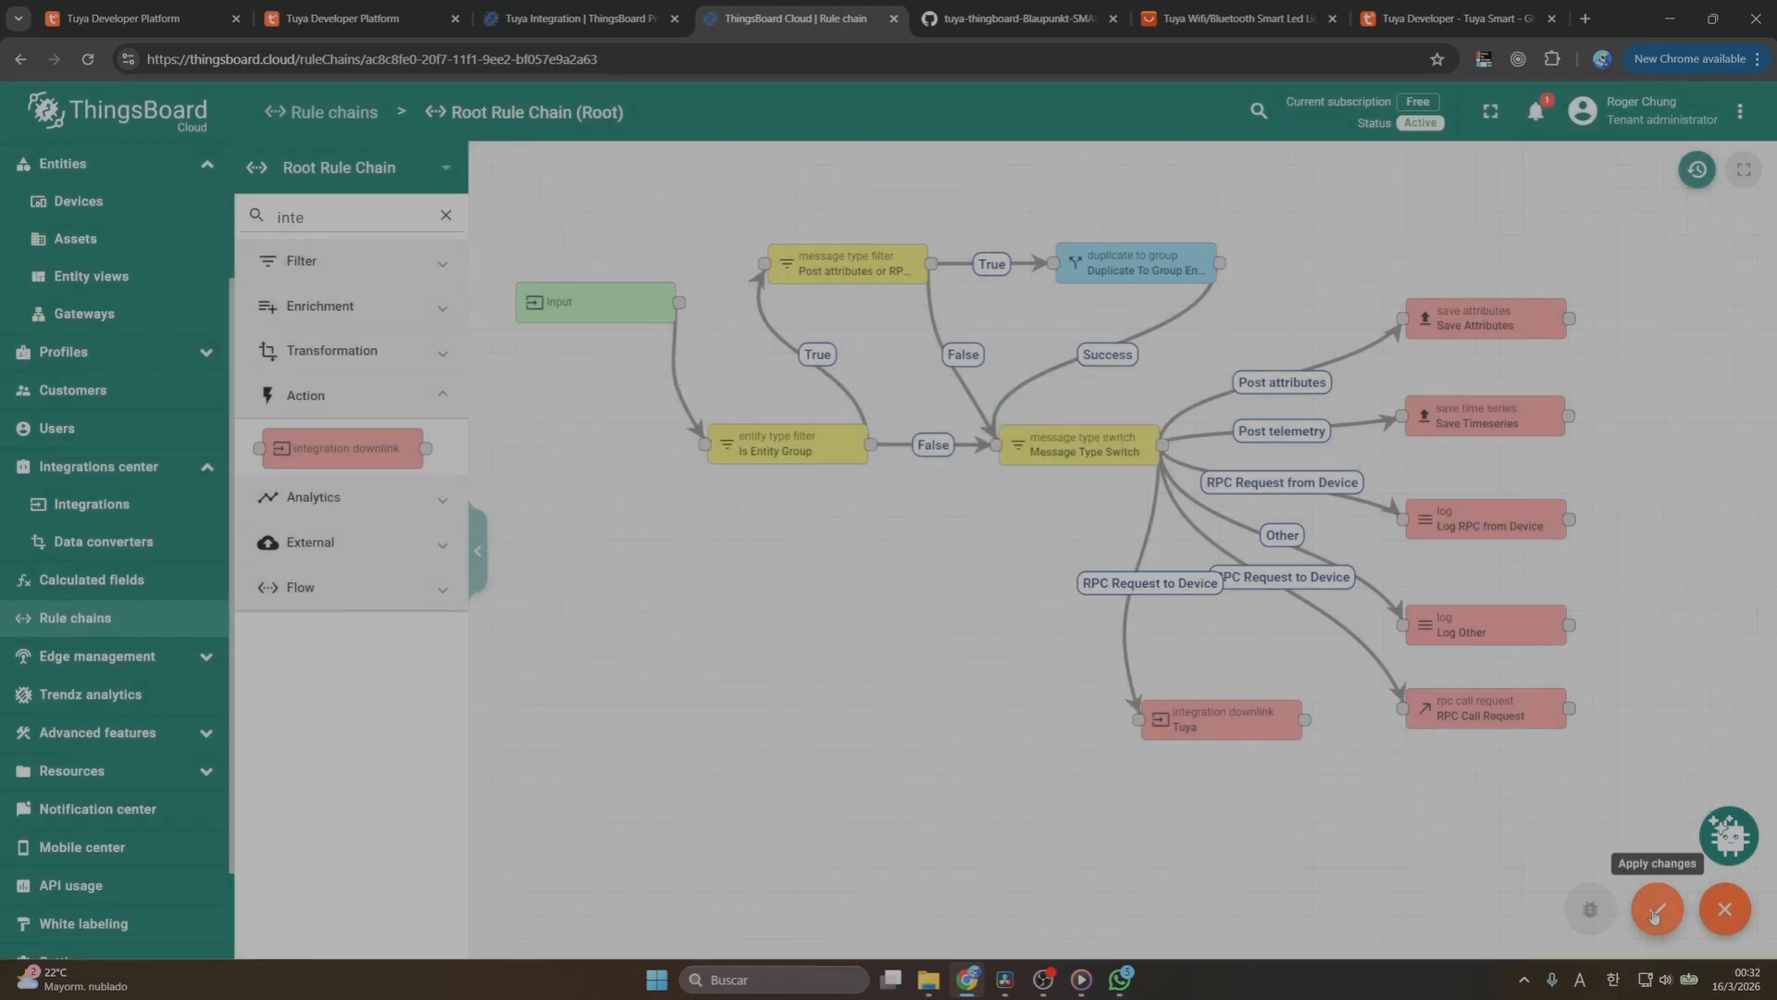
{"action": "left_click", "coordinate": [1656, 908]}
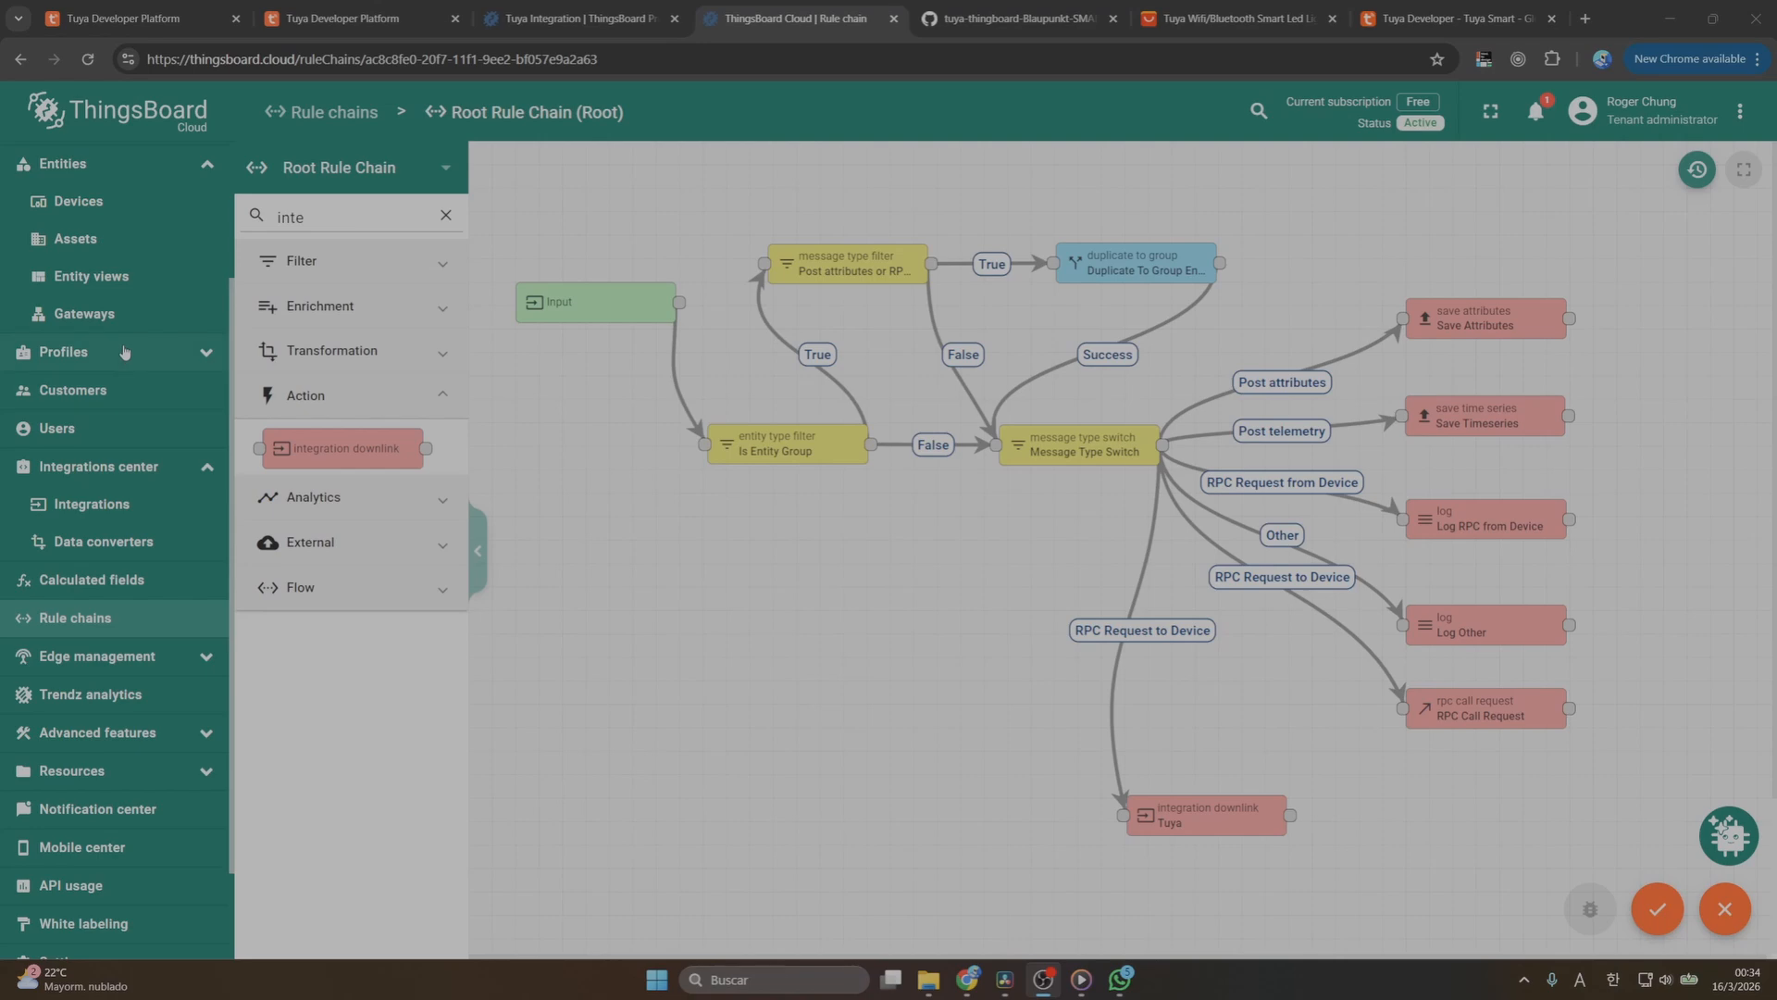
Stay on the Root Rule Chain page instead of leaving for the dashboards, and apply its unsaved changes
{"action": "scroll", "coordinate": [144, 351], "scroll_direction": "down", "scroll_amount": 2}
{"action": "scroll", "coordinate": [139, 444], "scroll_direction": "up", "scroll_amount": 3}
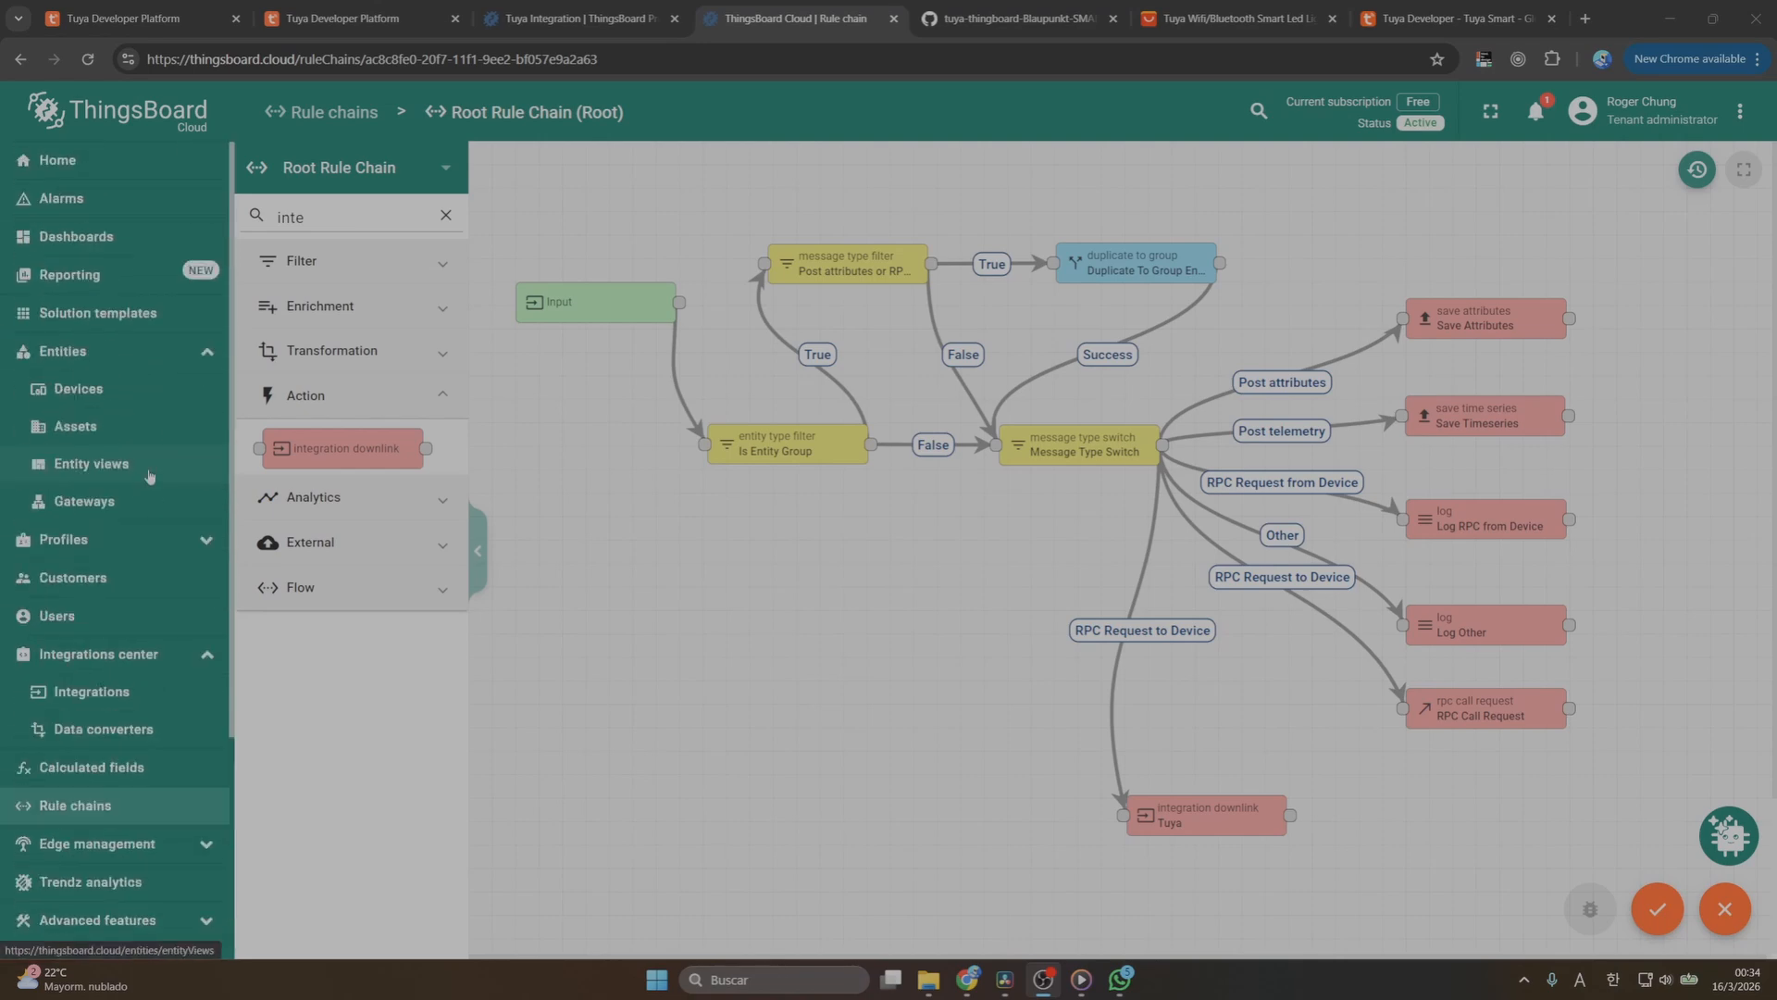
{"action": "left_click", "coordinate": [102, 239]}
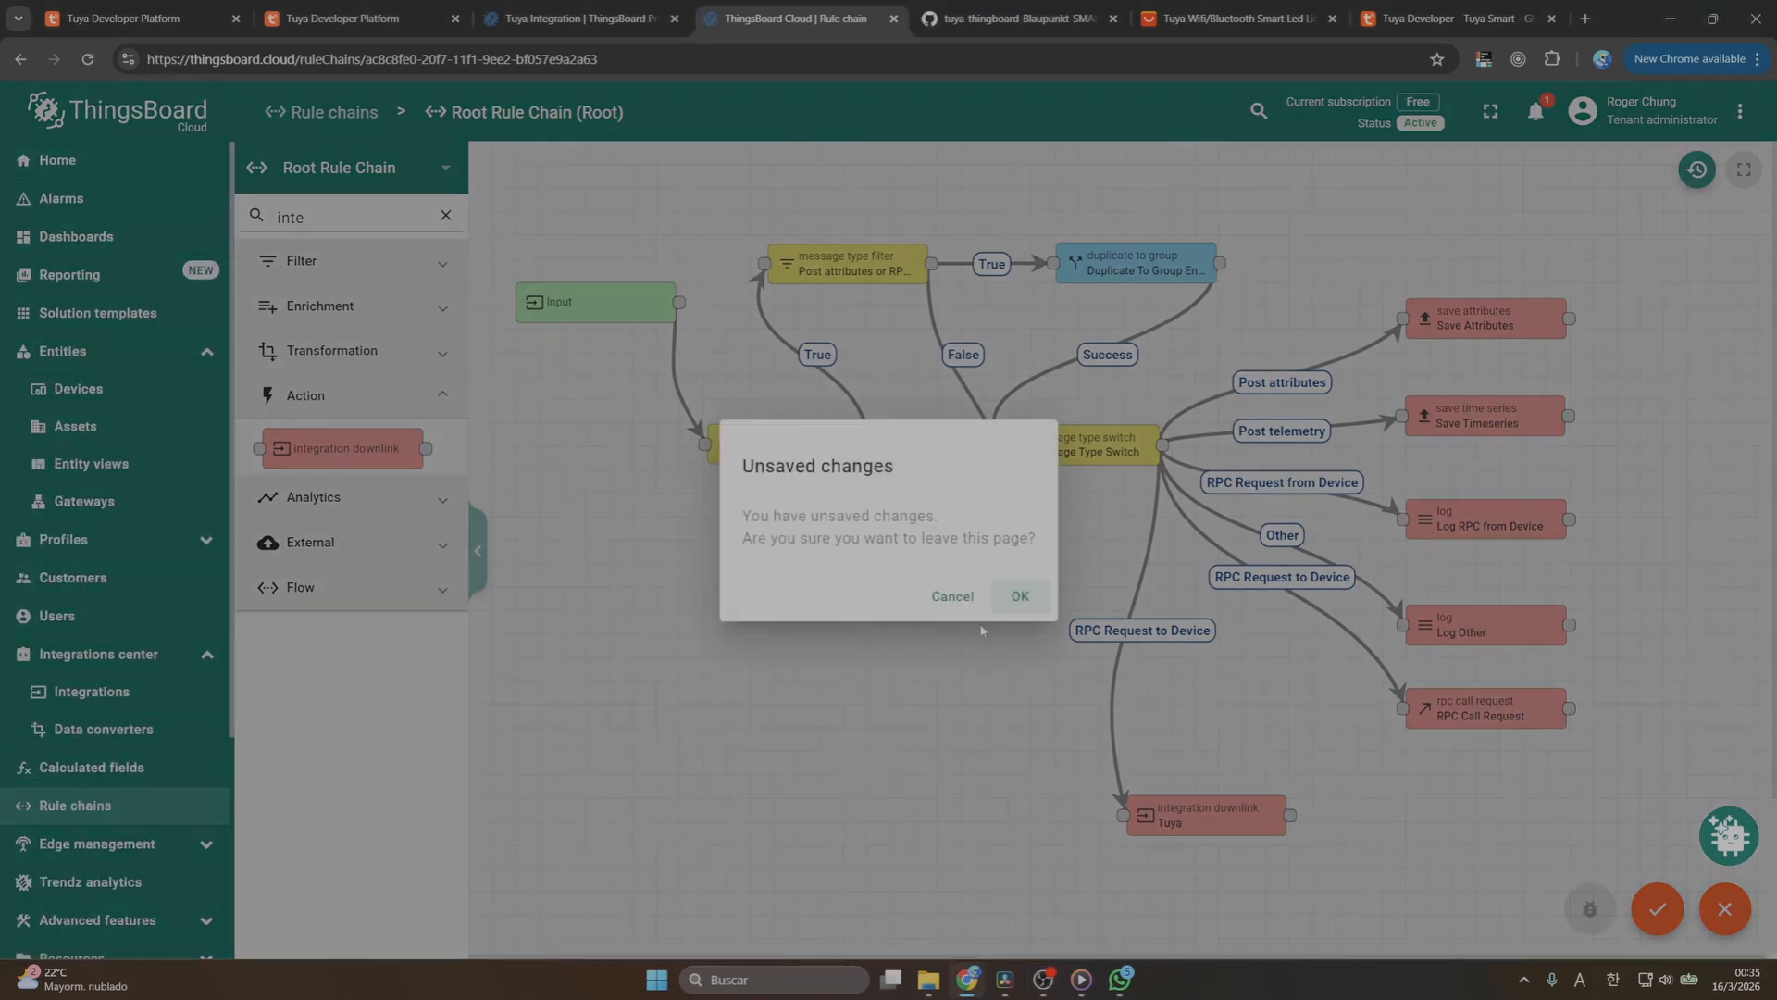
{"action": "left_click", "coordinate": [953, 596]}
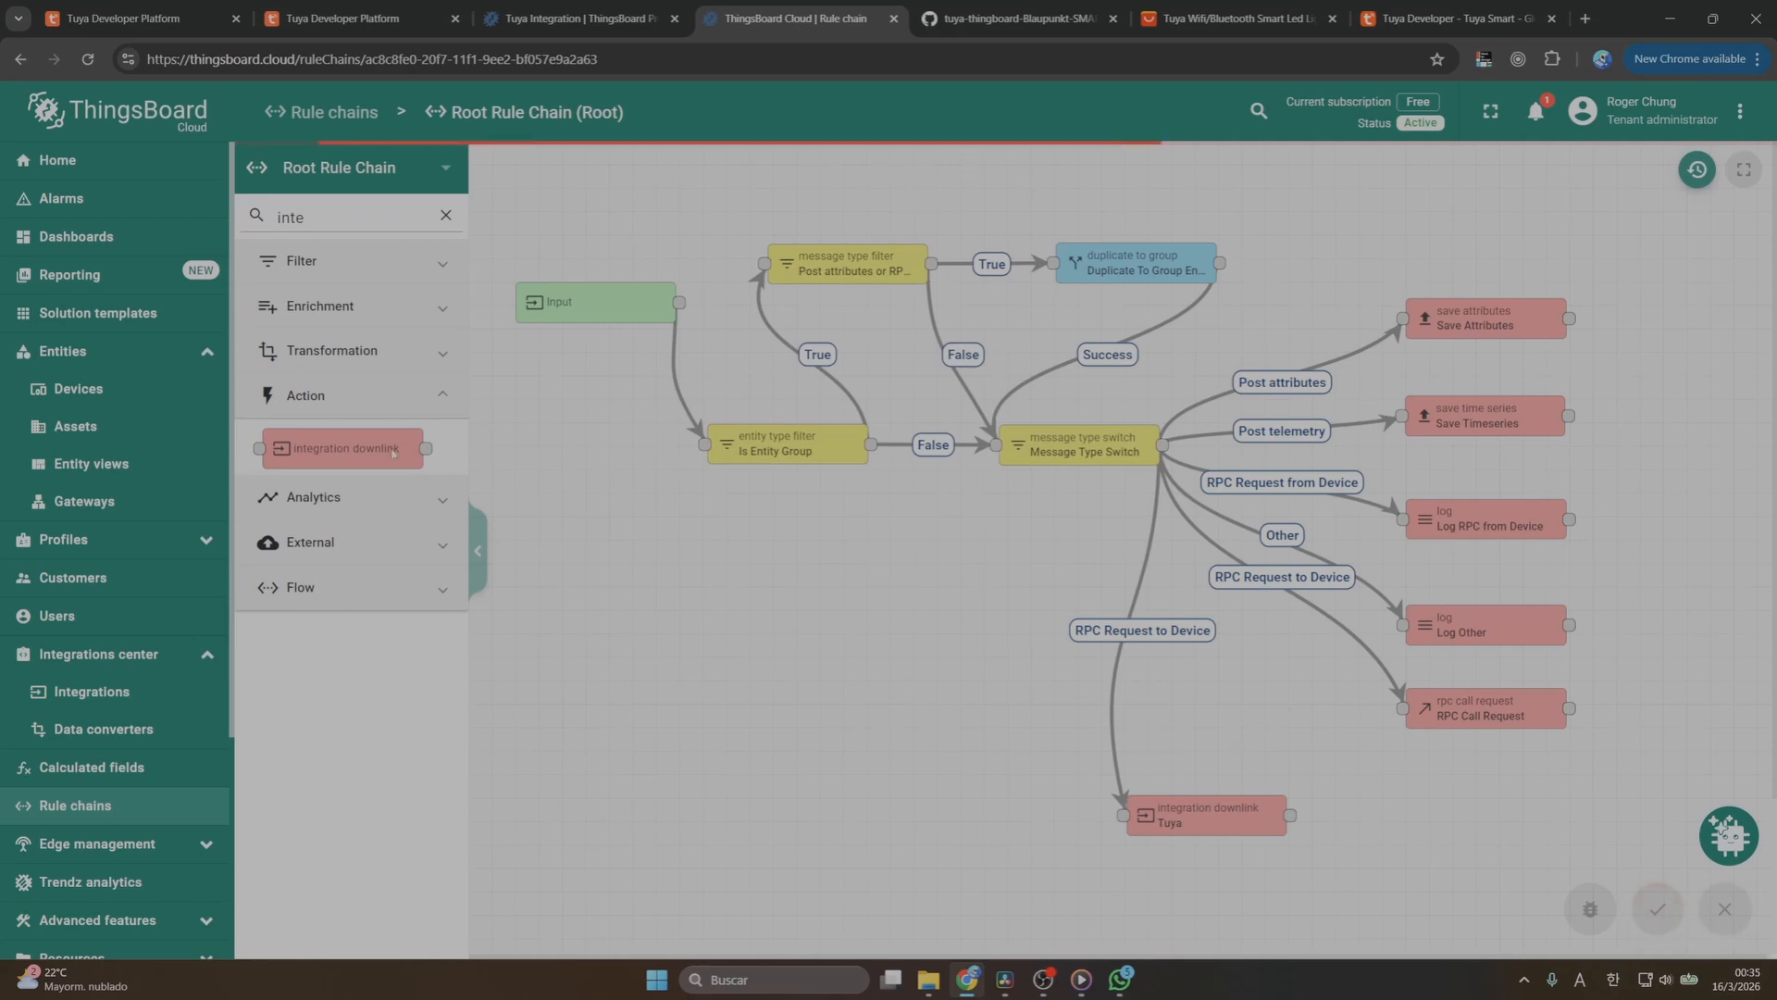
Create a new dashboard titled "tuya integration" from the dashboards list
{"action": "left_click", "coordinate": [132, 238]}
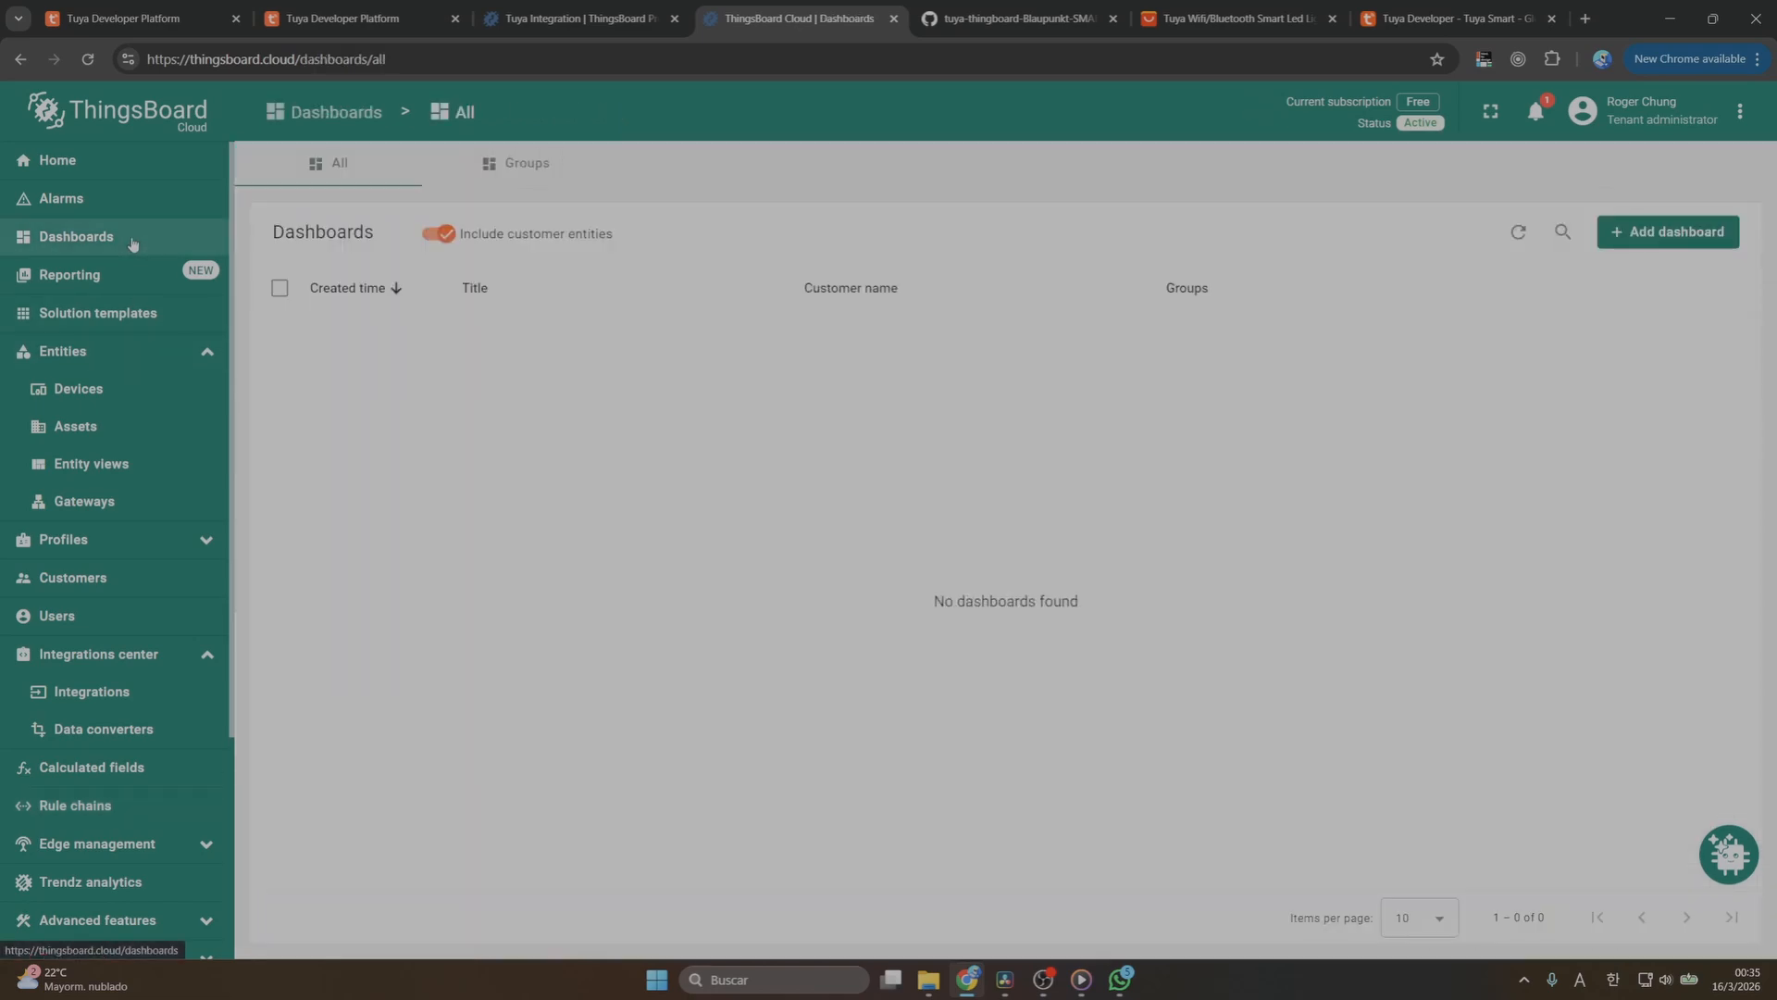
{"action": "left_click", "coordinate": [1653, 228]}
{"action": "left_click", "coordinate": [1578, 274]}
{"action": "left_click", "coordinate": [725, 252]}
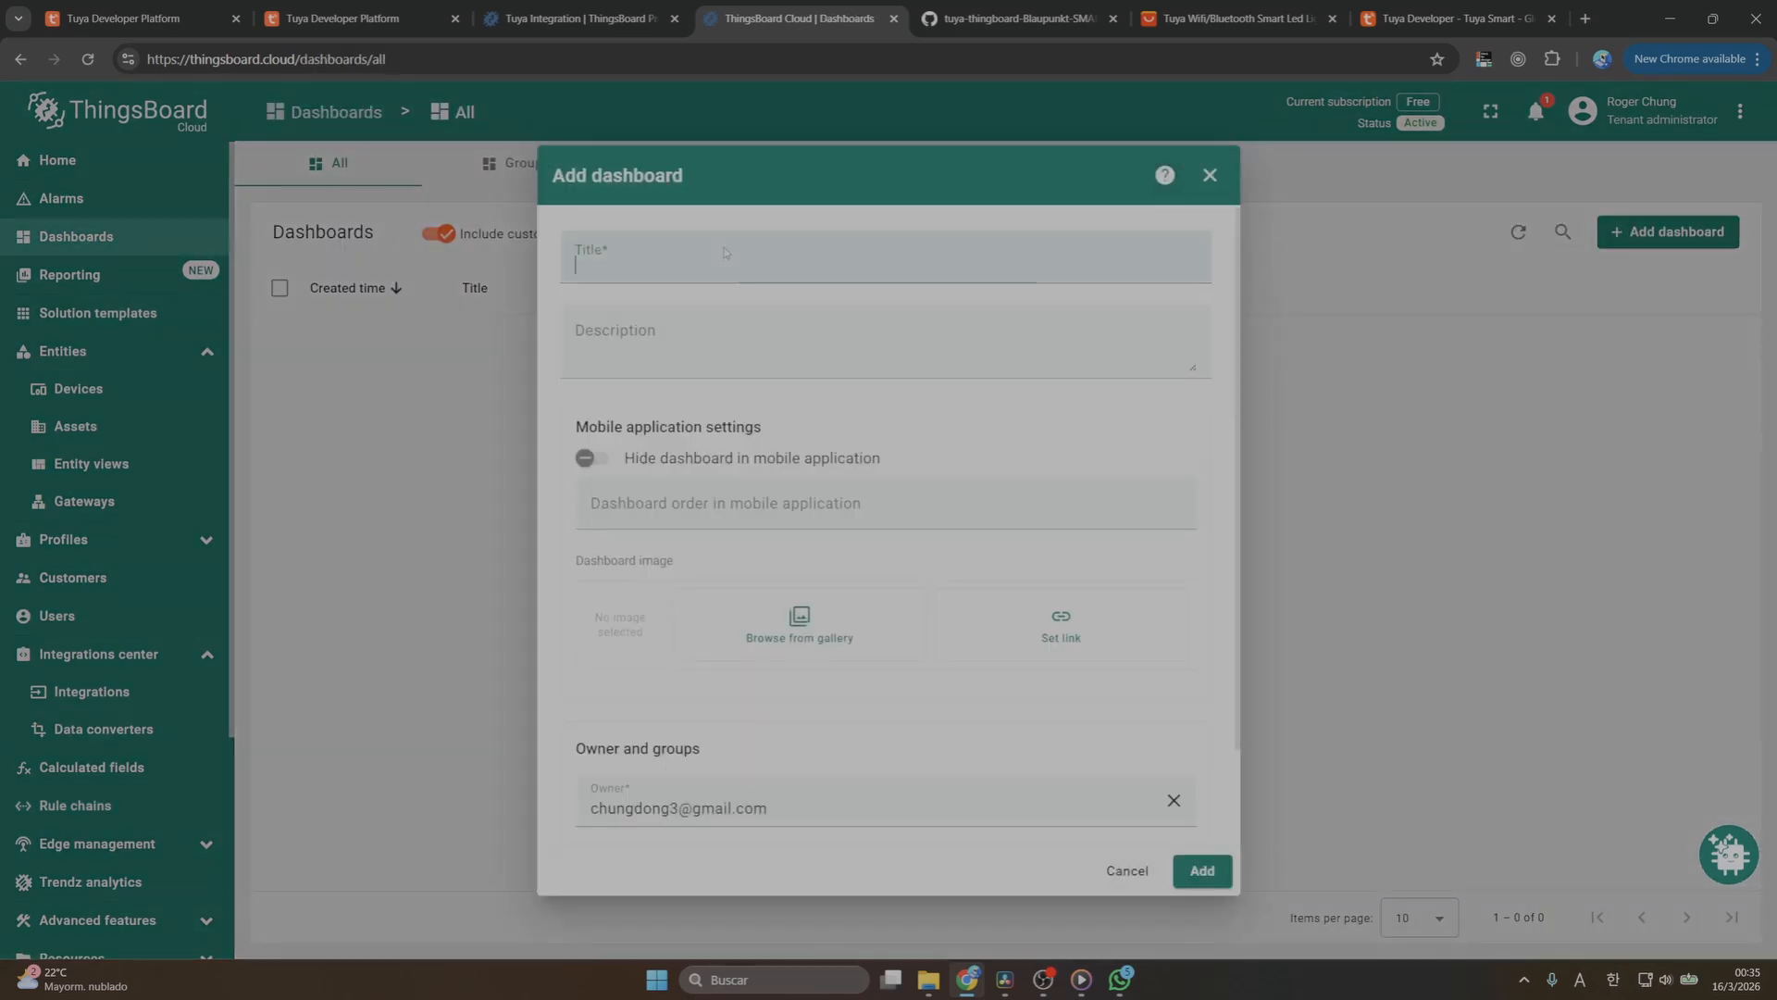
{"action": "type", "text": "tuya "}
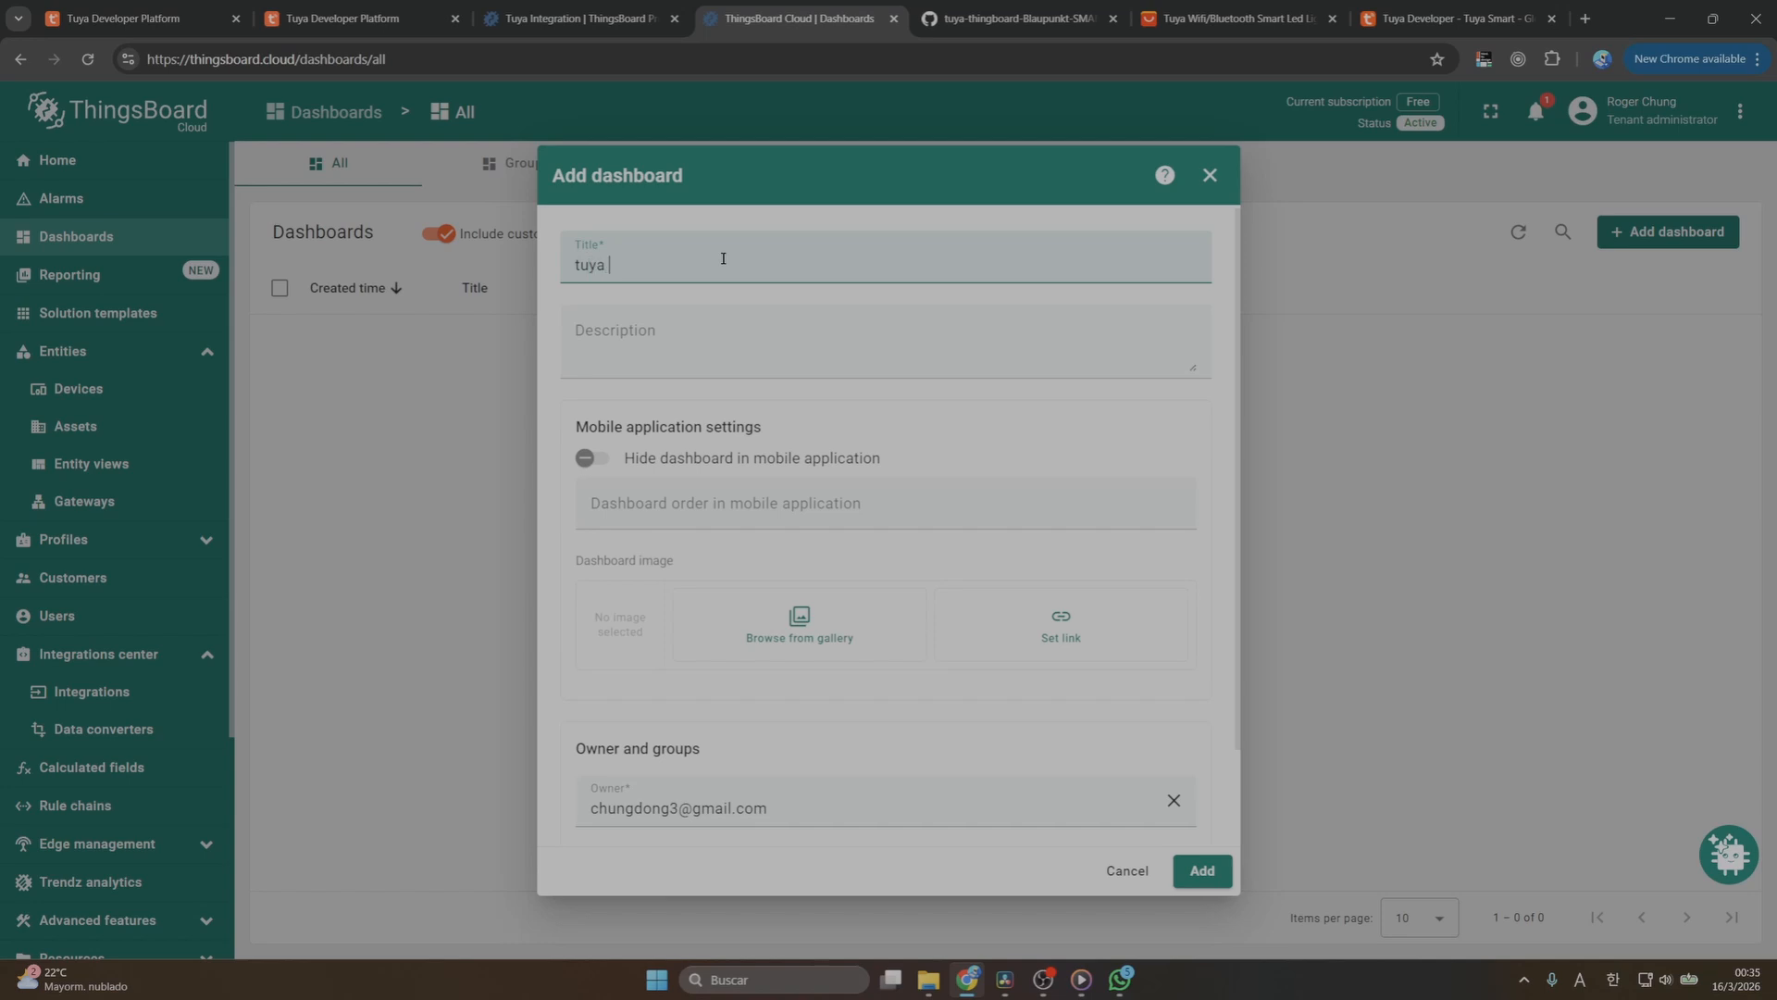
{"action": "type", "text": "integration"}
{"action": "left_click", "coordinate": [1202, 870]}
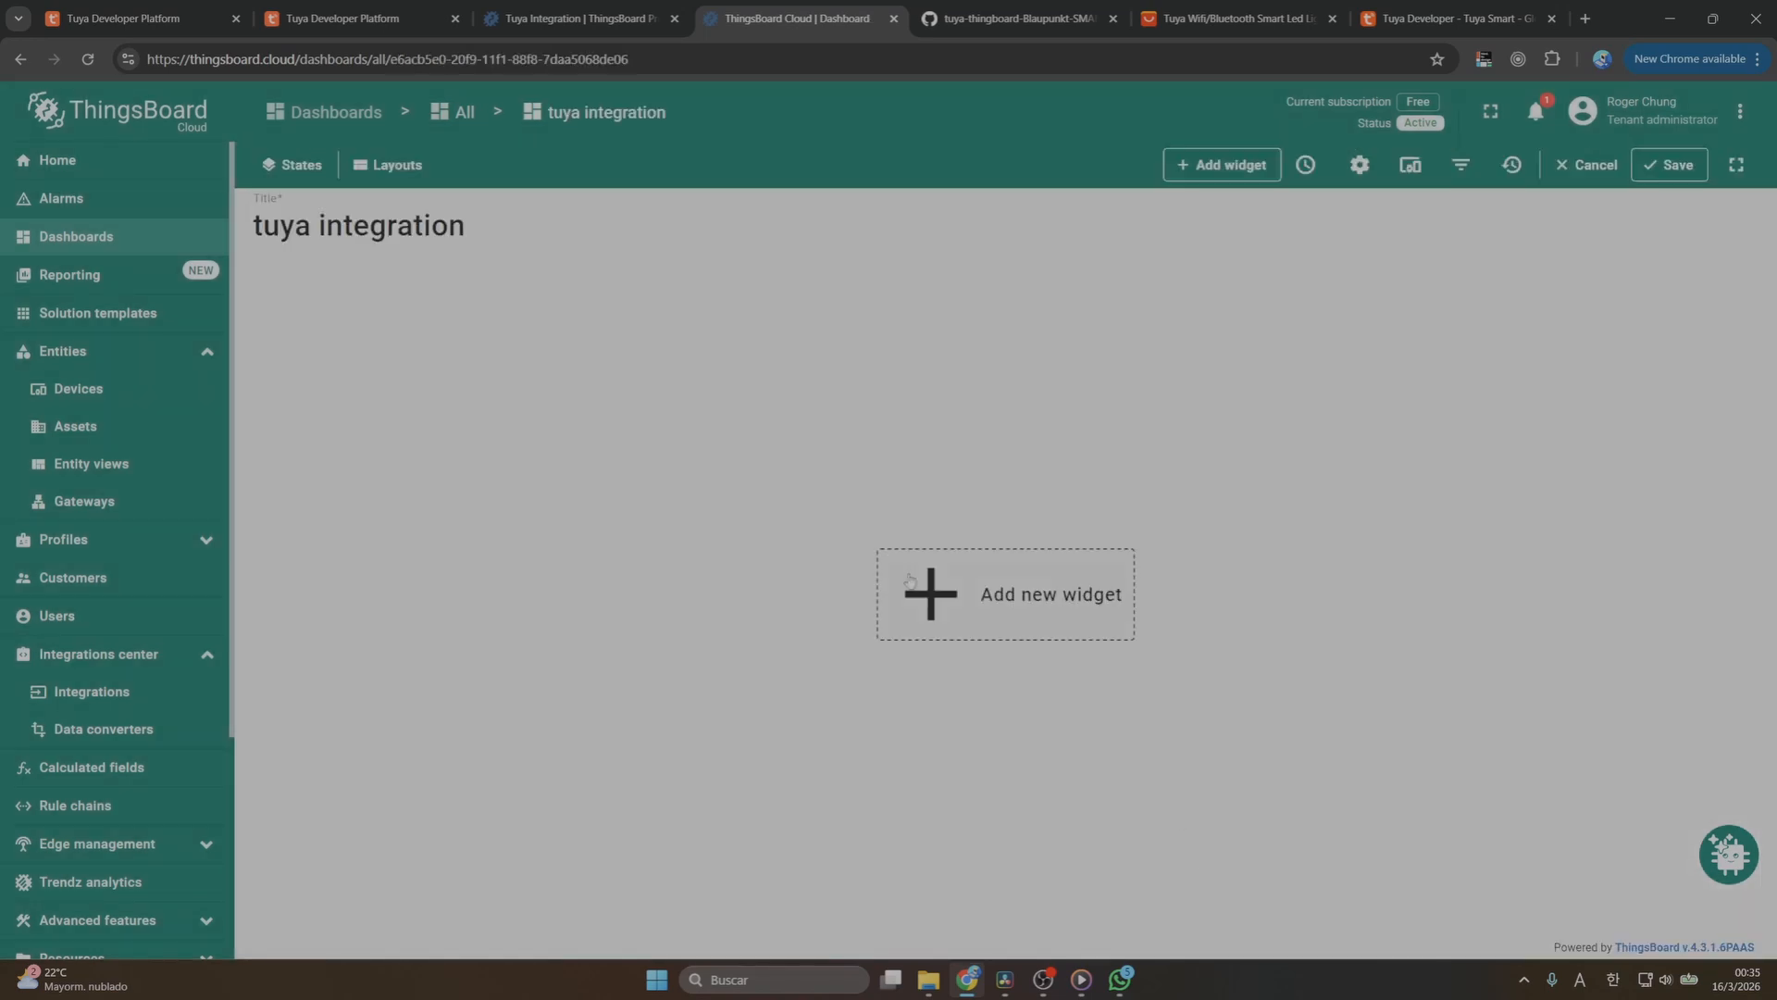
Add a Round switch from the Control widgets bundle to the dashboard, with the Tuya bulb as its target device
{"action": "left_click", "coordinate": [1034, 629]}
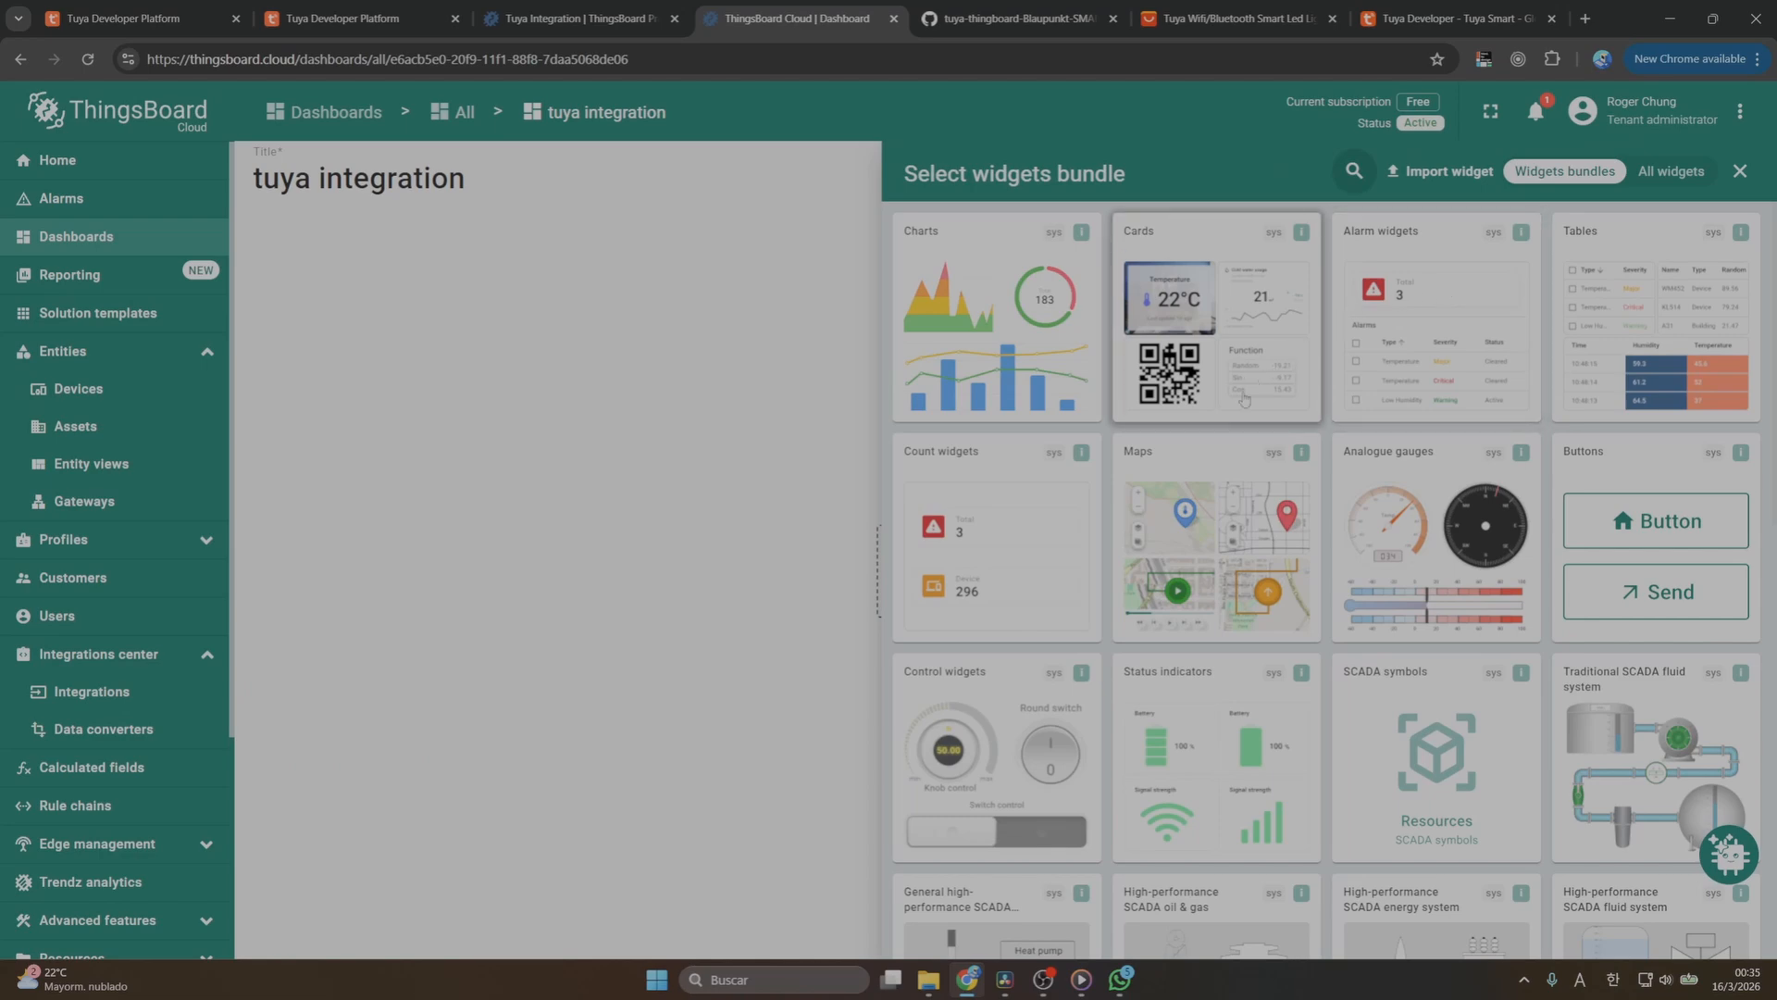
{"action": "scroll", "coordinate": [1134, 497], "scroll_direction": "down", "scroll_amount": 2}
{"action": "left_click", "coordinate": [995, 666]}
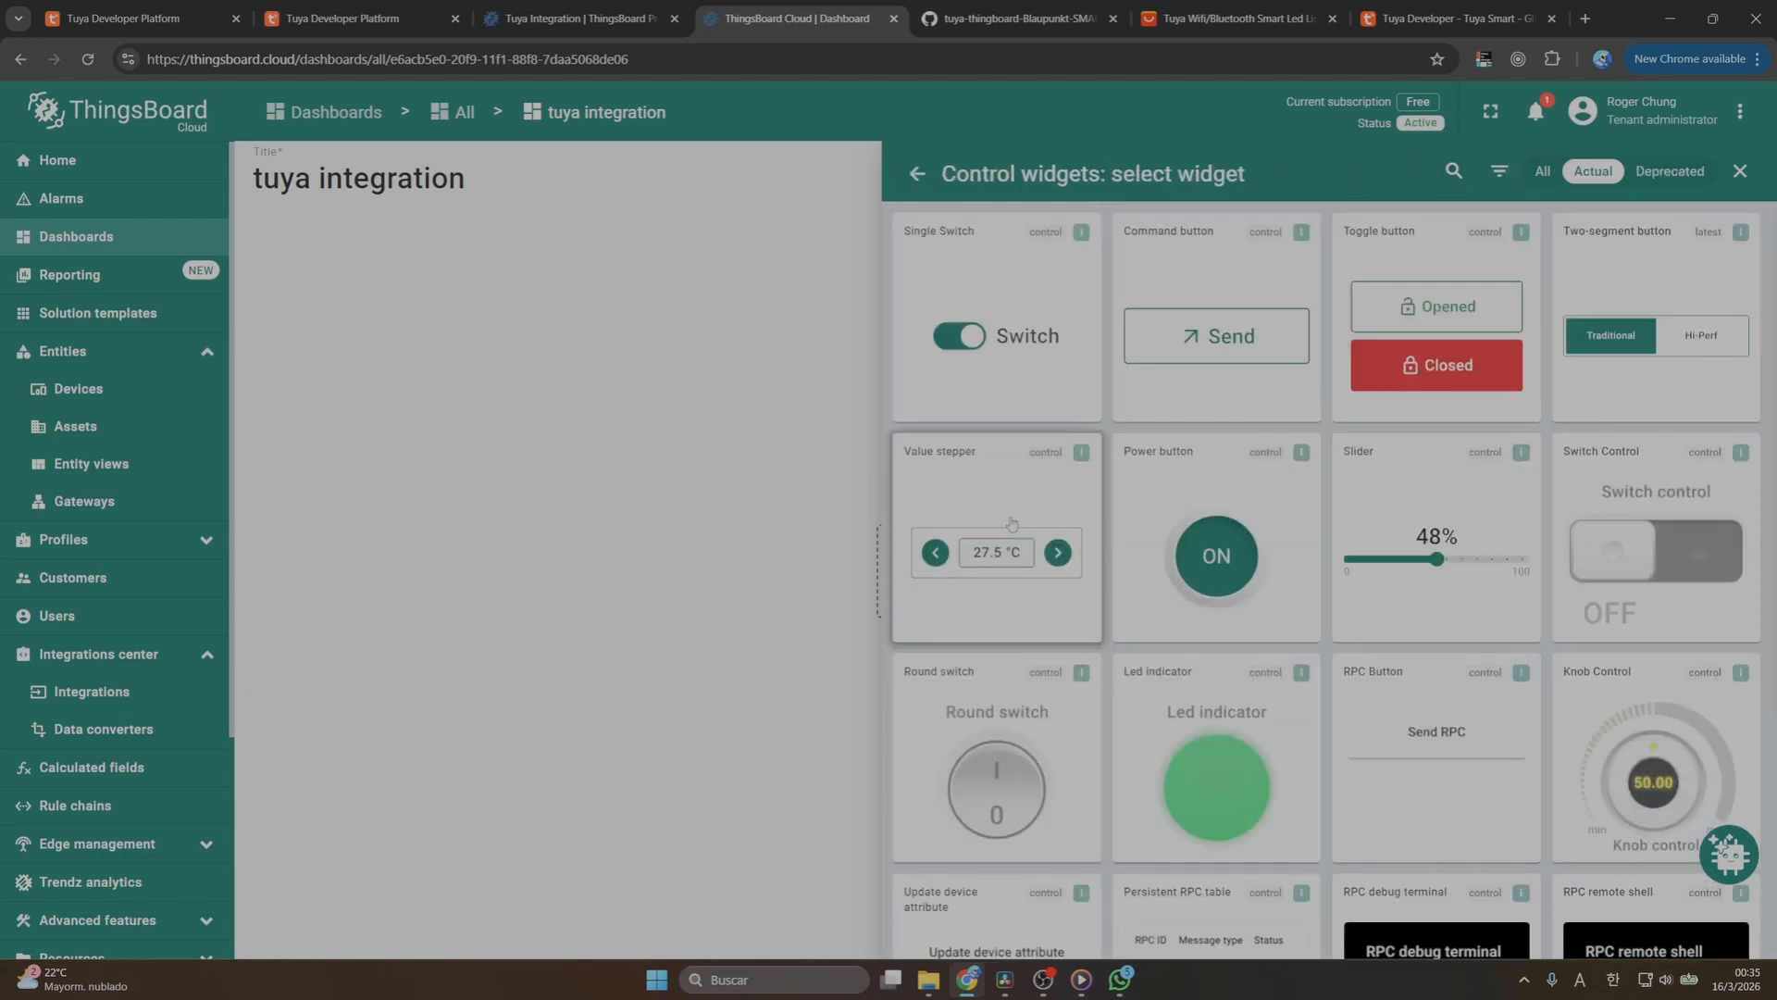
{"action": "scroll", "coordinate": [1634, 337], "scroll_direction": "down", "scroll_amount": 4}
{"action": "scroll", "coordinate": [1624, 380], "scroll_direction": "up", "scroll_amount": 4}
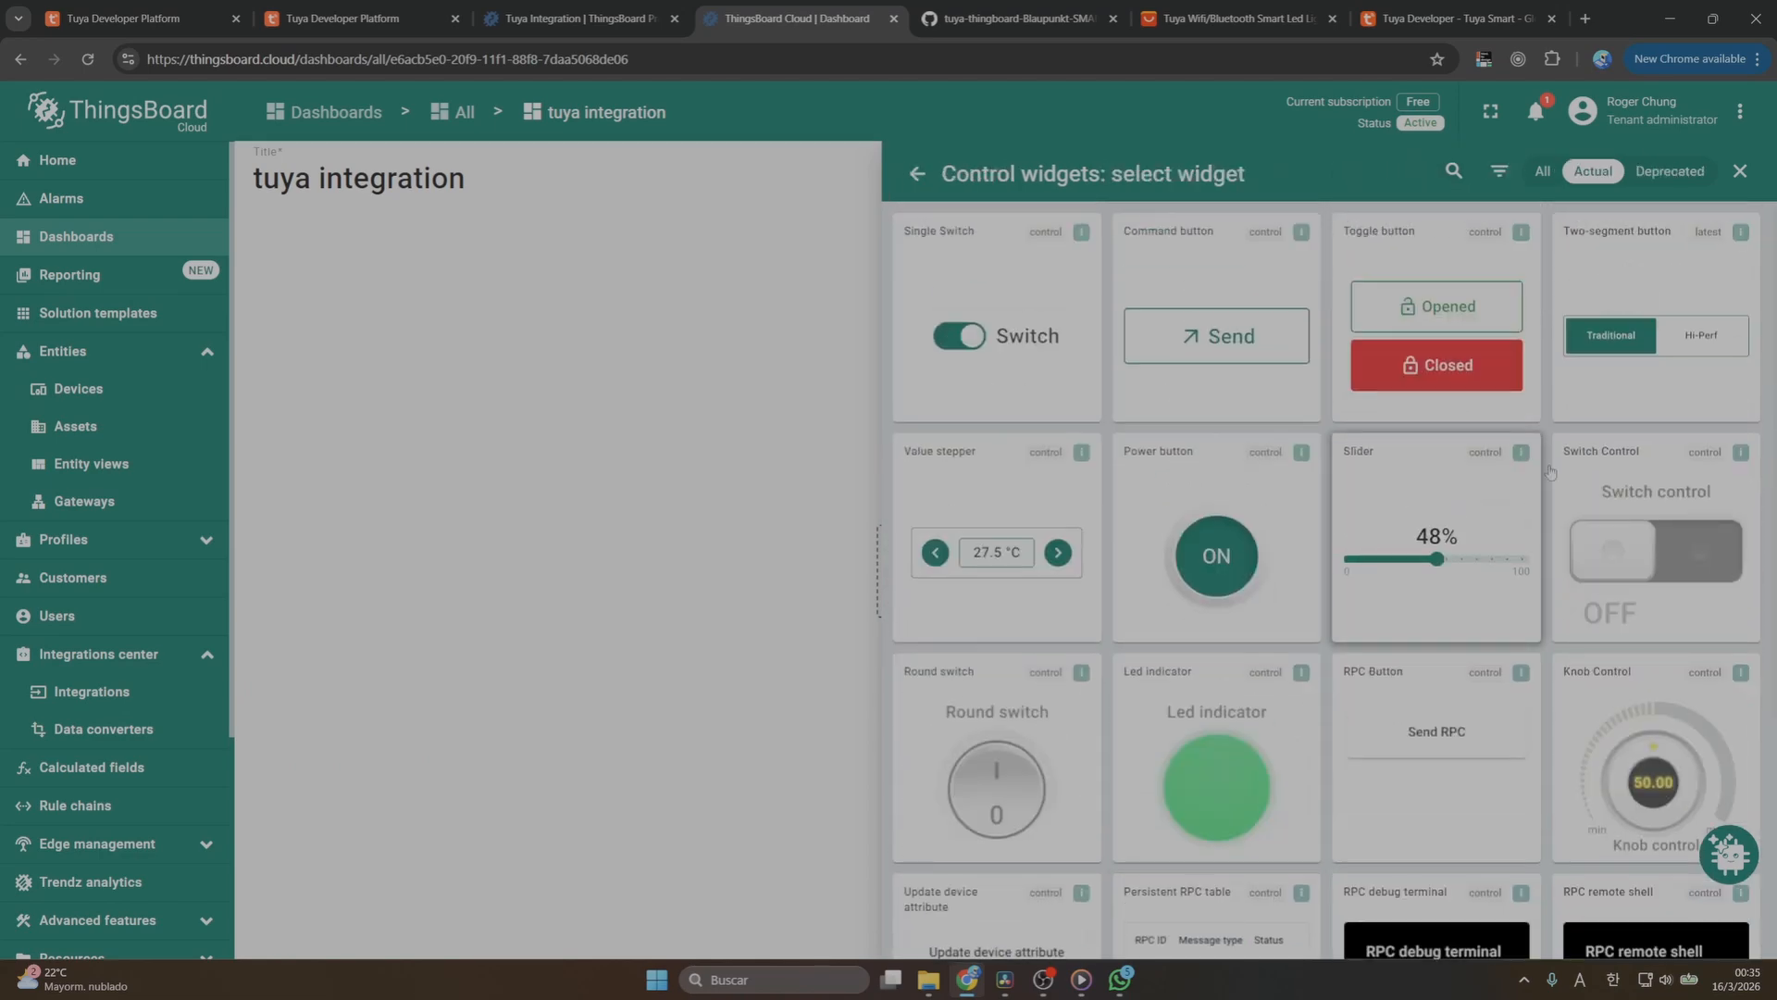
{"action": "scroll", "coordinate": [1323, 536], "scroll_direction": "down", "scroll_amount": 1}
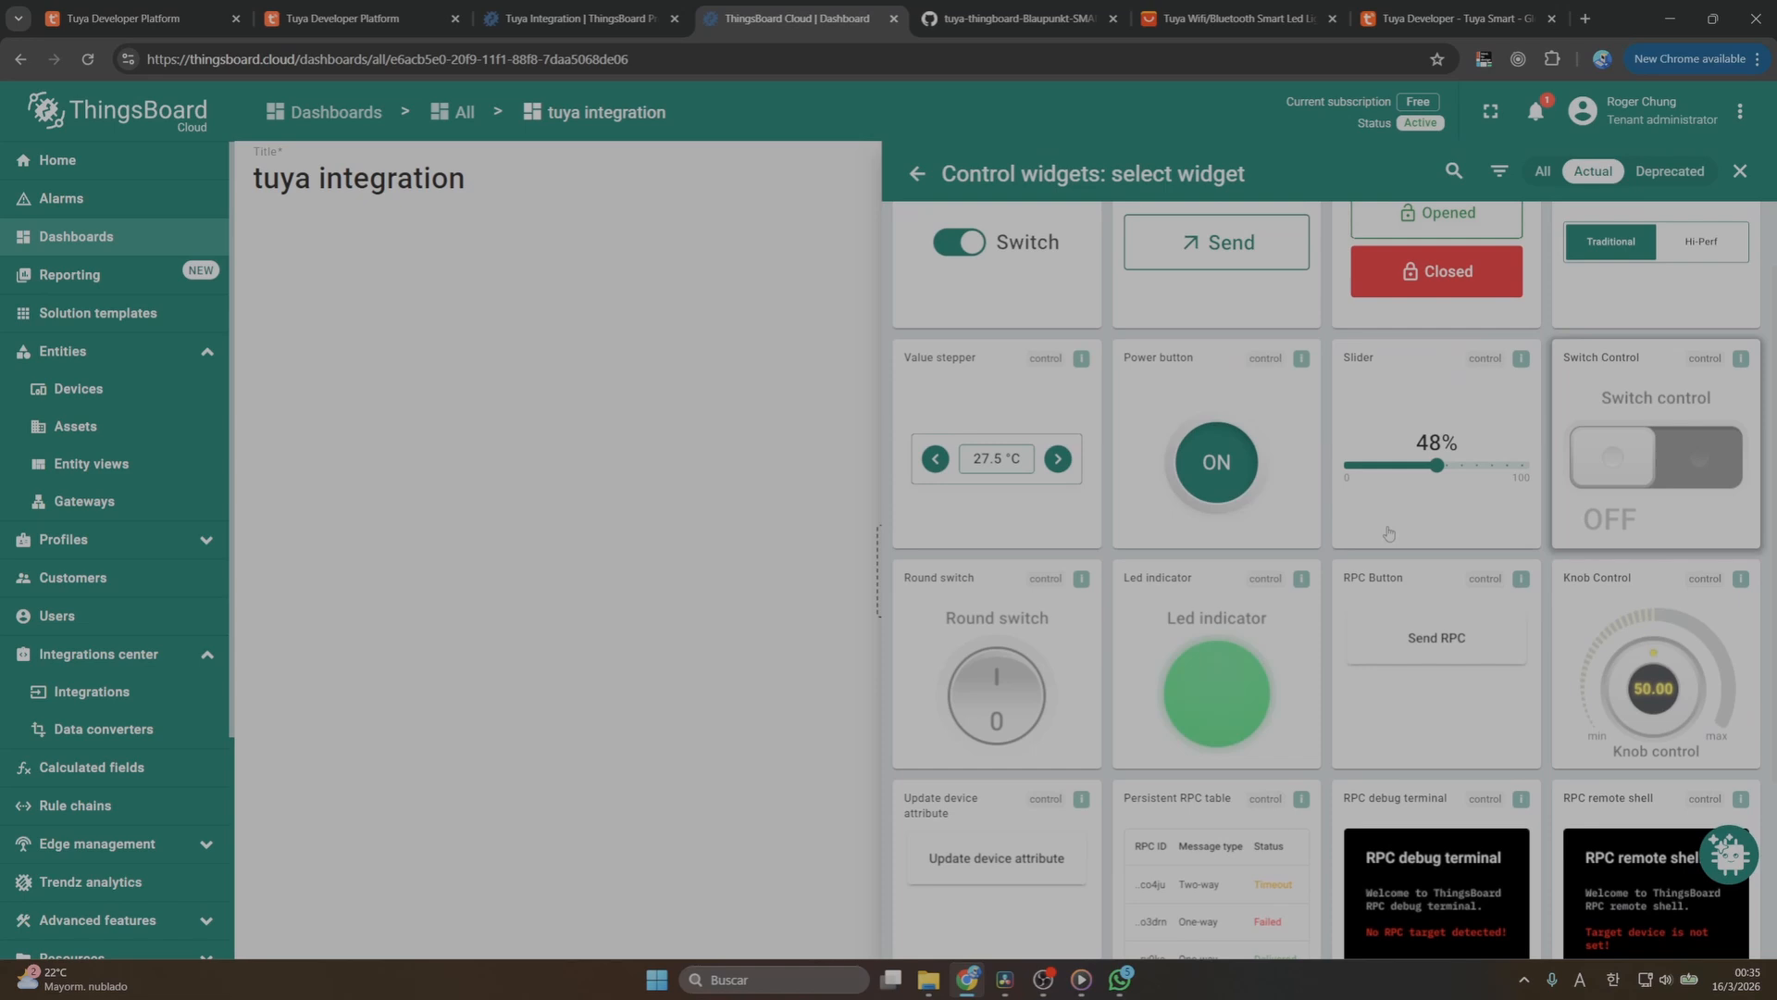
{"action": "left_click", "coordinate": [1041, 668]}
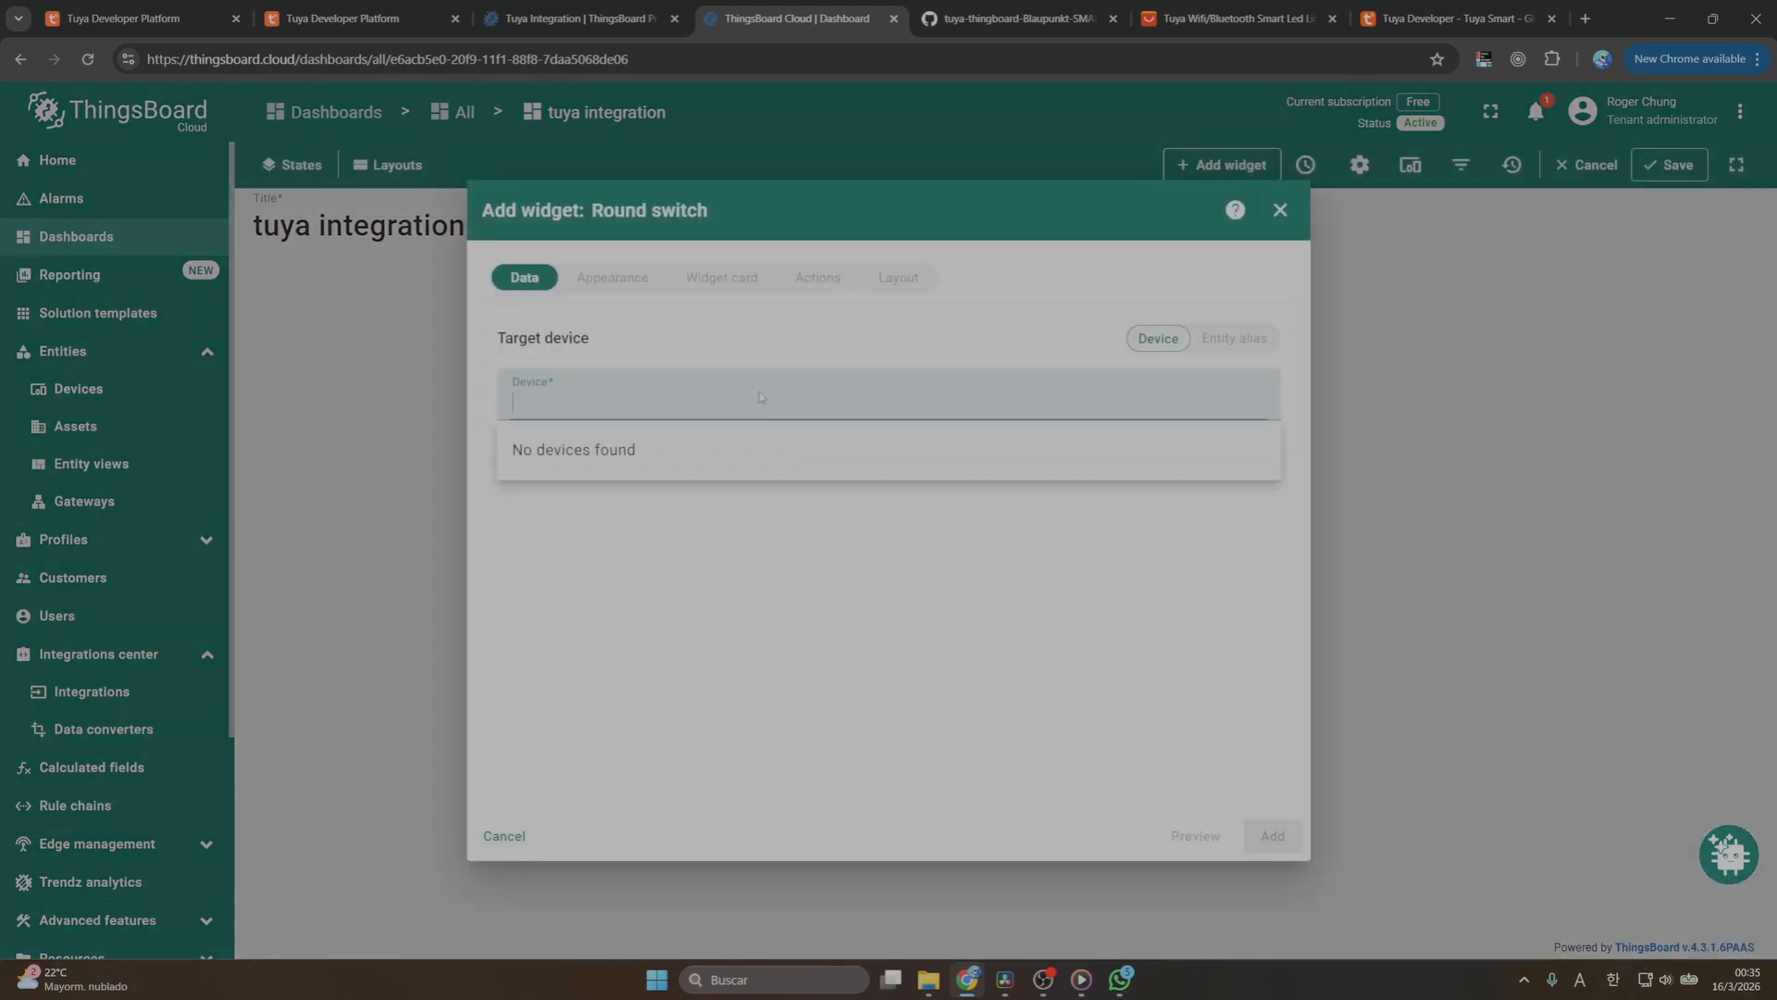
{"action": "left_click", "coordinate": [702, 453]}
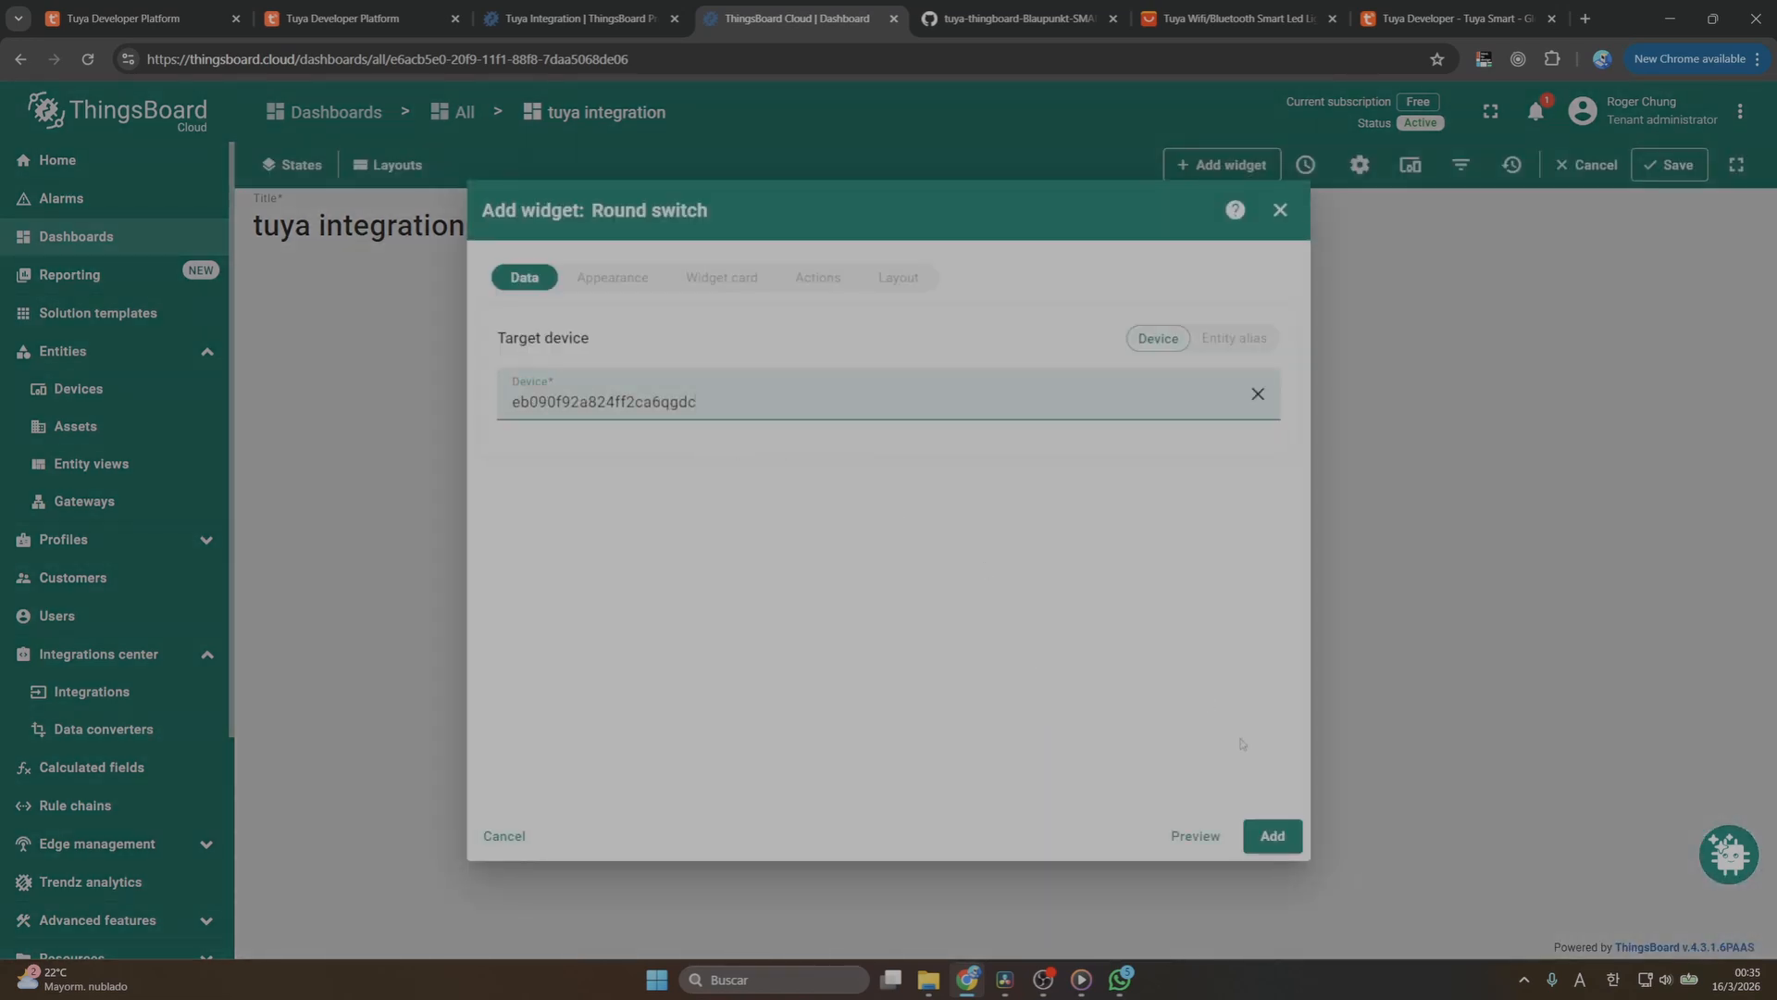
{"action": "left_click", "coordinate": [1279, 840]}
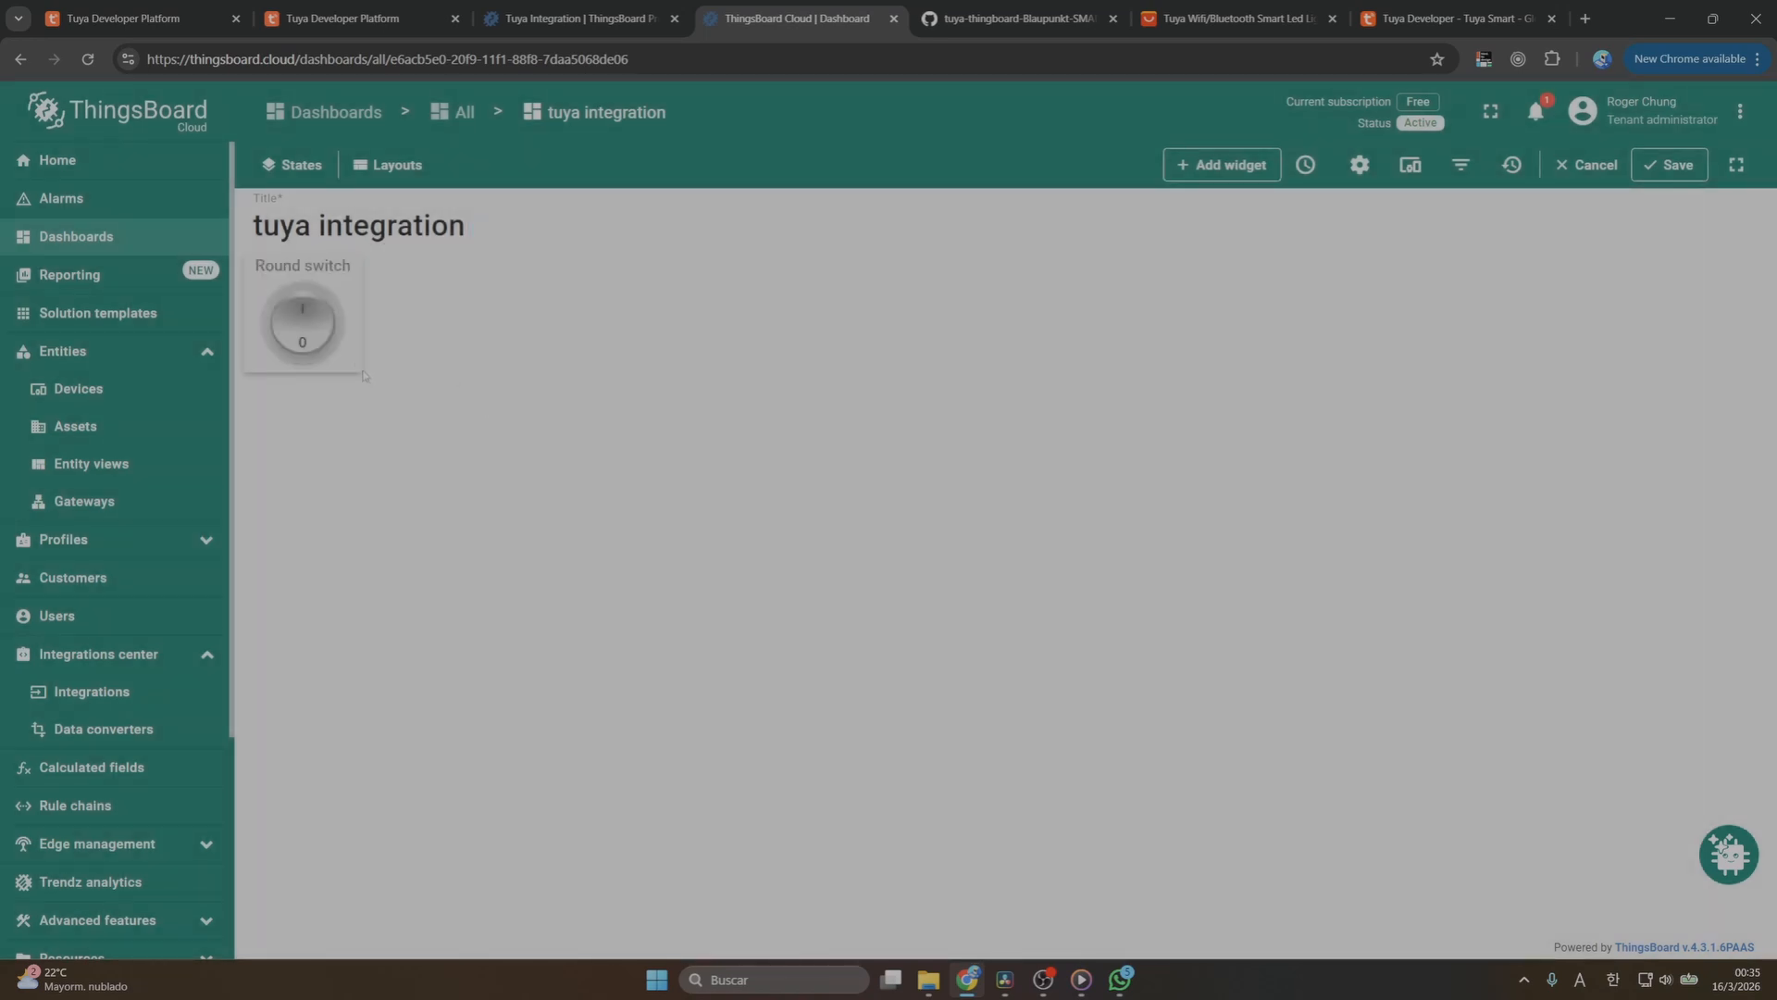
Enlarge the Round switch widget and save the dashboard, dismissing the request error
{"action": "left_click_drag", "start_coordinate": [368, 375], "coordinate": [643, 583]}
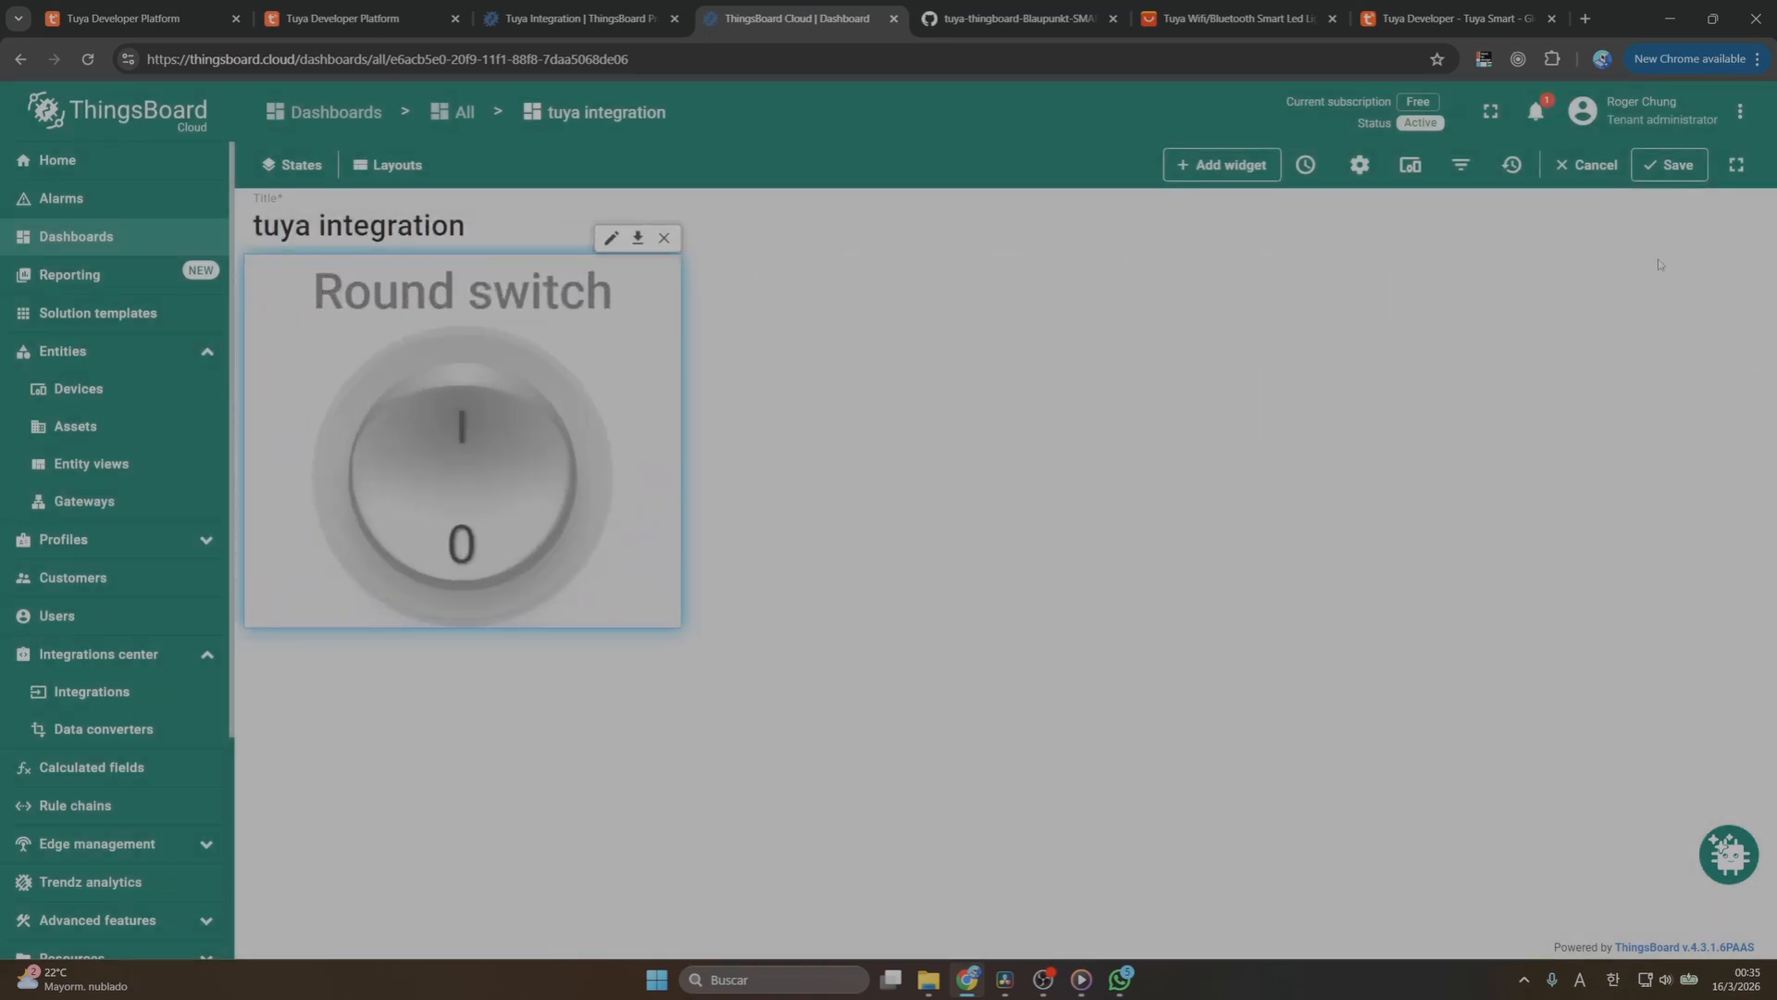
{"action": "left_click", "coordinate": [1669, 165]}
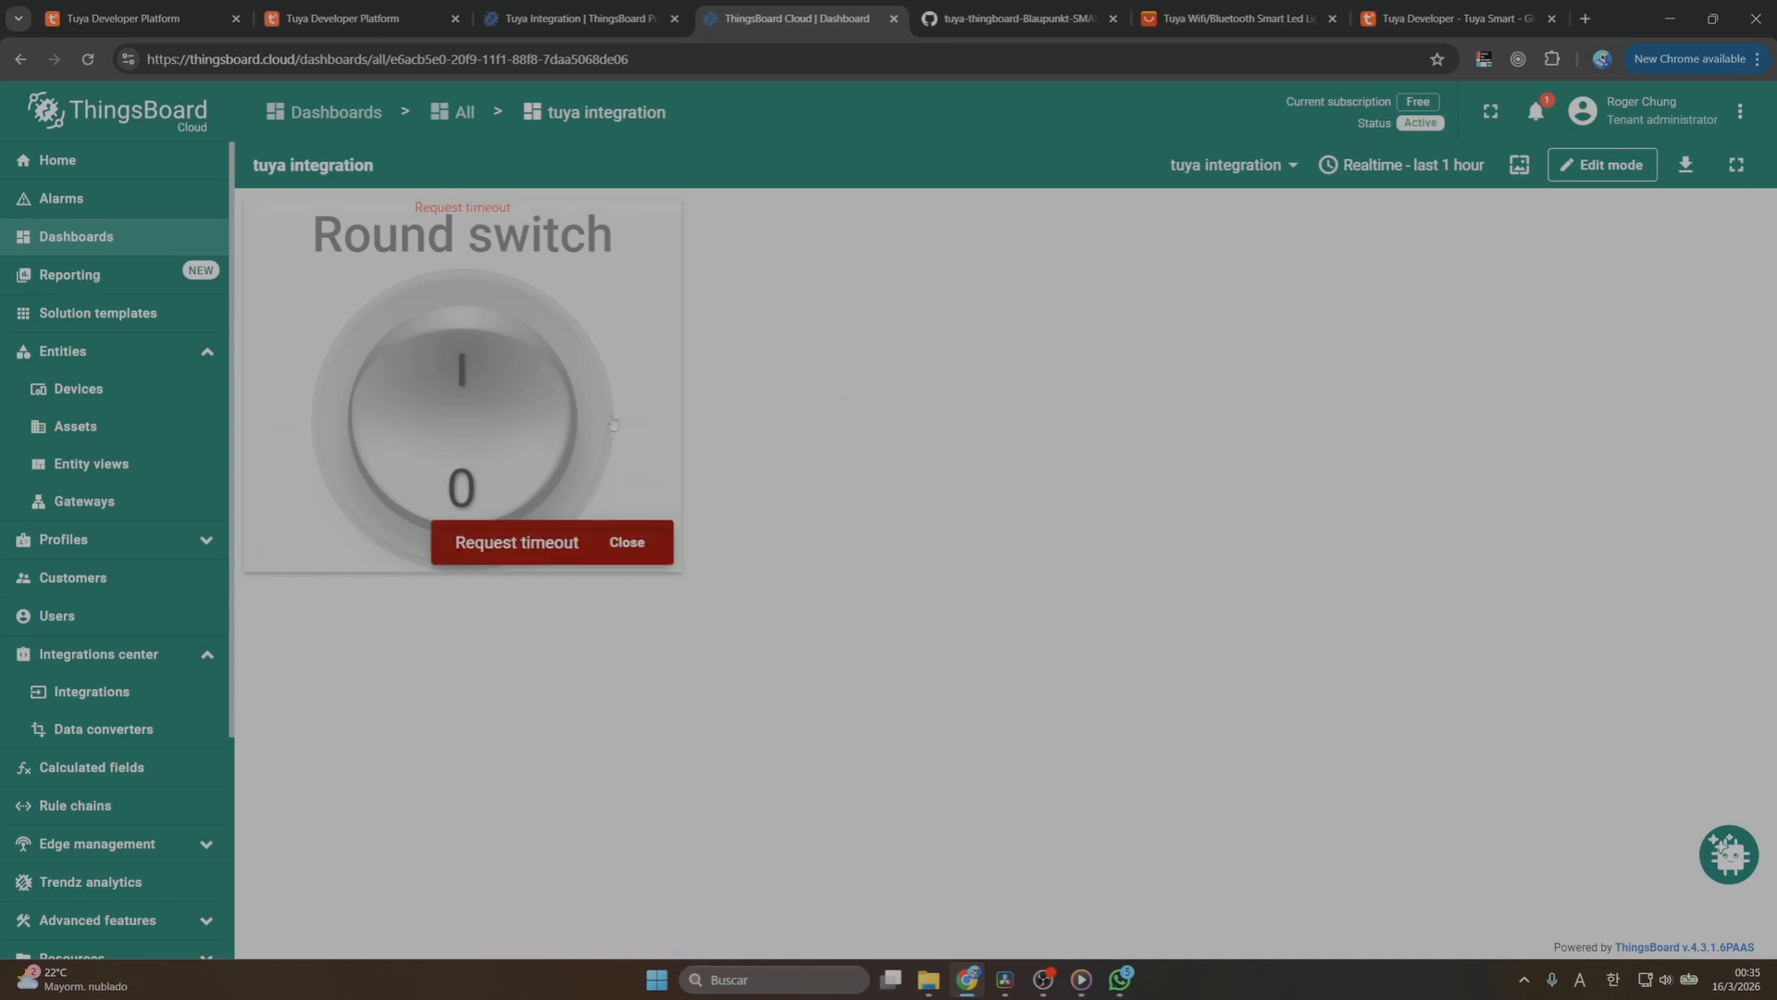
{"action": "left_click", "coordinate": [660, 551]}
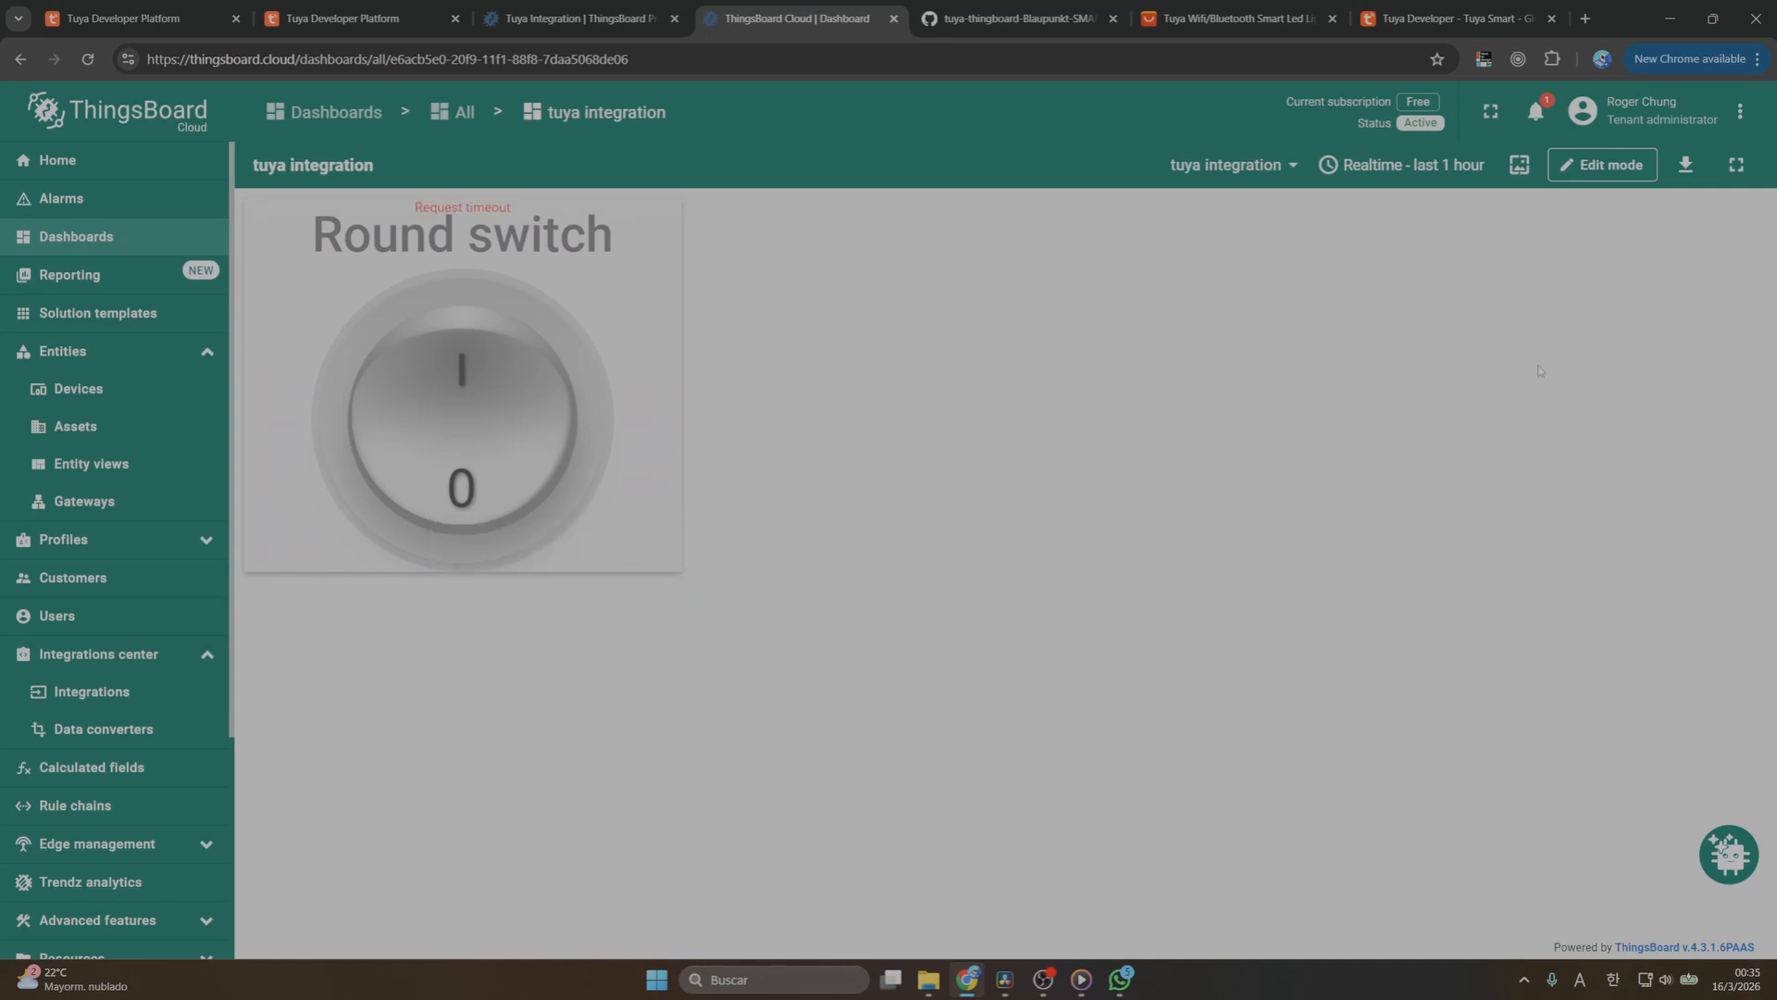
Put the dashboard in edit mode and open the value settings in the Round switch widget's appearance options
{"action": "left_click", "coordinate": [1629, 174]}
{"action": "left_click", "coordinate": [611, 239]}
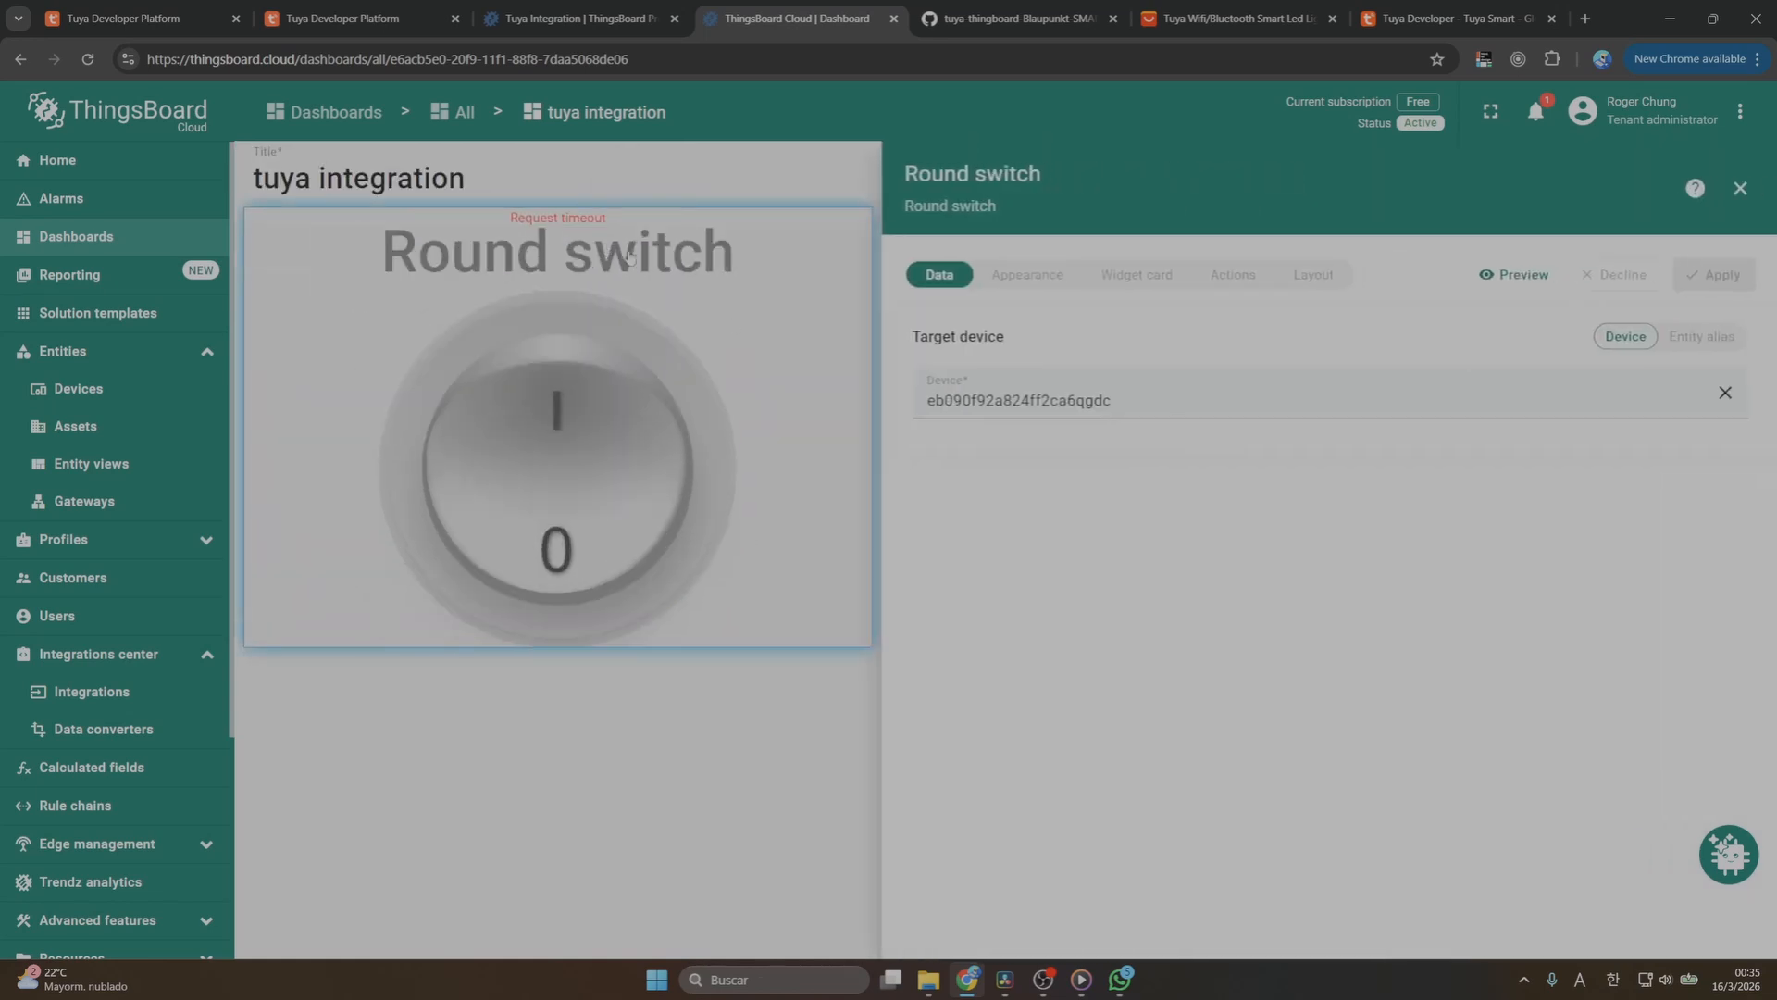
{"action": "left_click", "coordinate": [1048, 282]}
{"action": "scroll", "coordinate": [1028, 497], "scroll_direction": "down", "scroll_amount": 3}
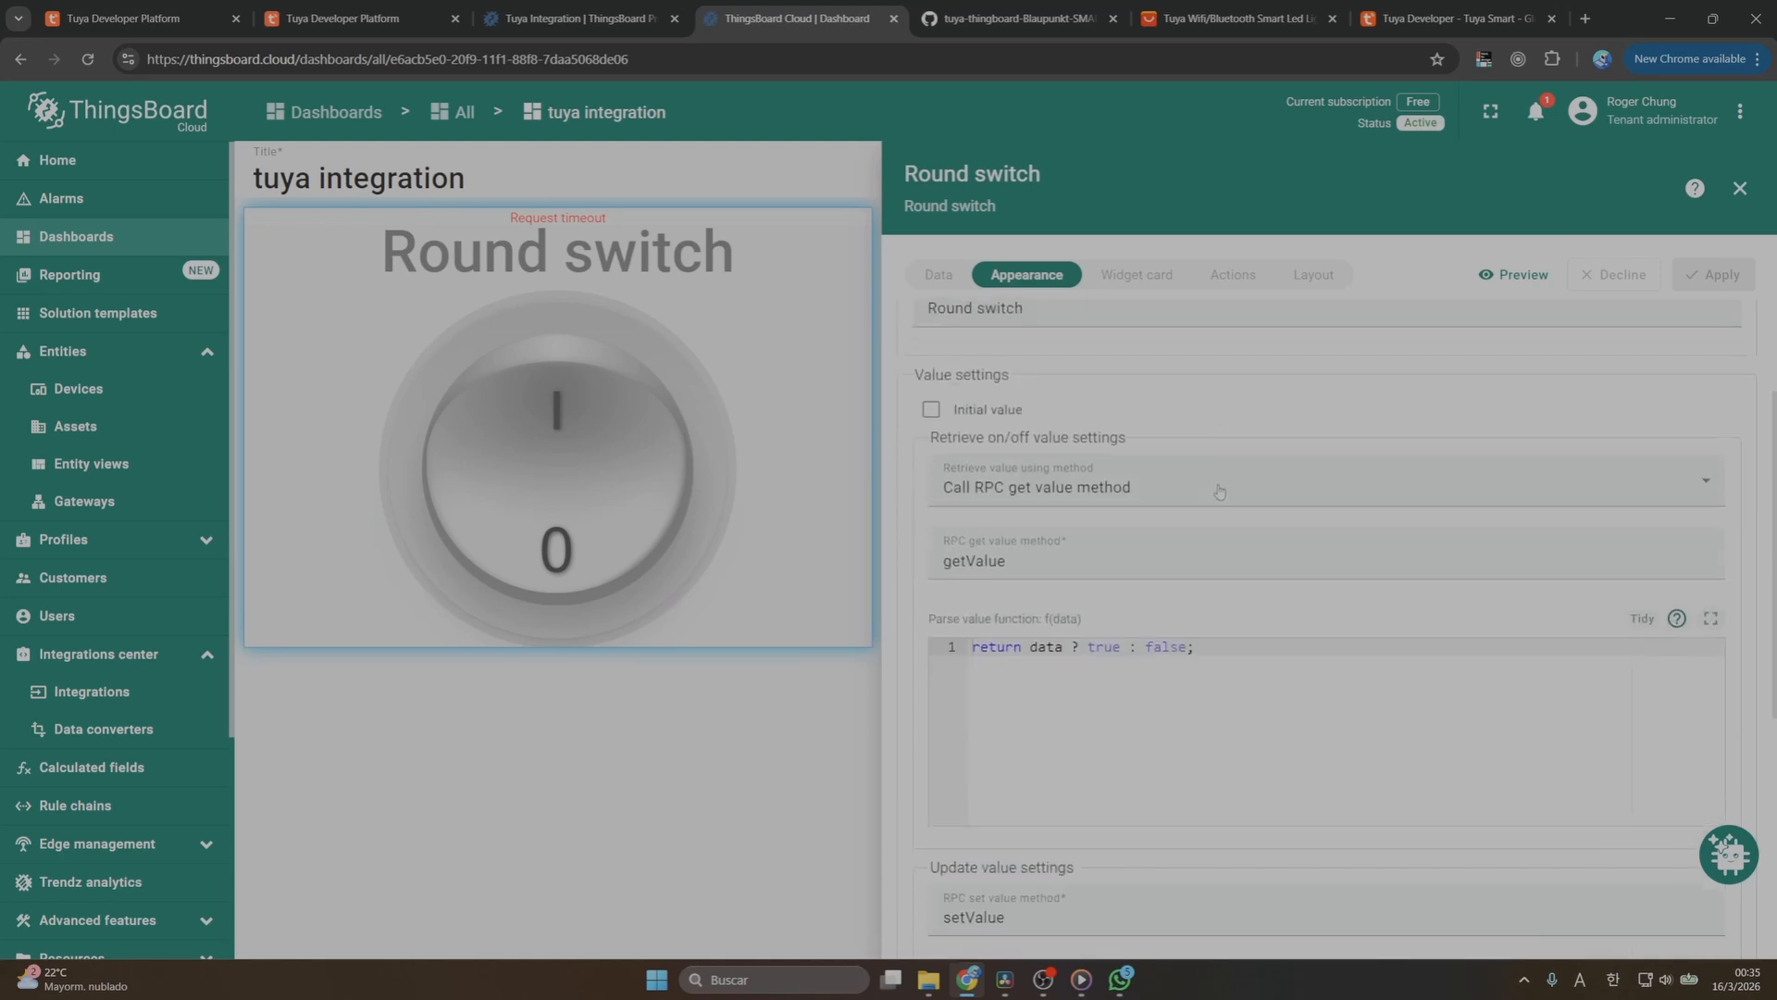
{"action": "scroll", "coordinate": [1027, 497], "scroll_direction": "up", "scroll_amount": 1}
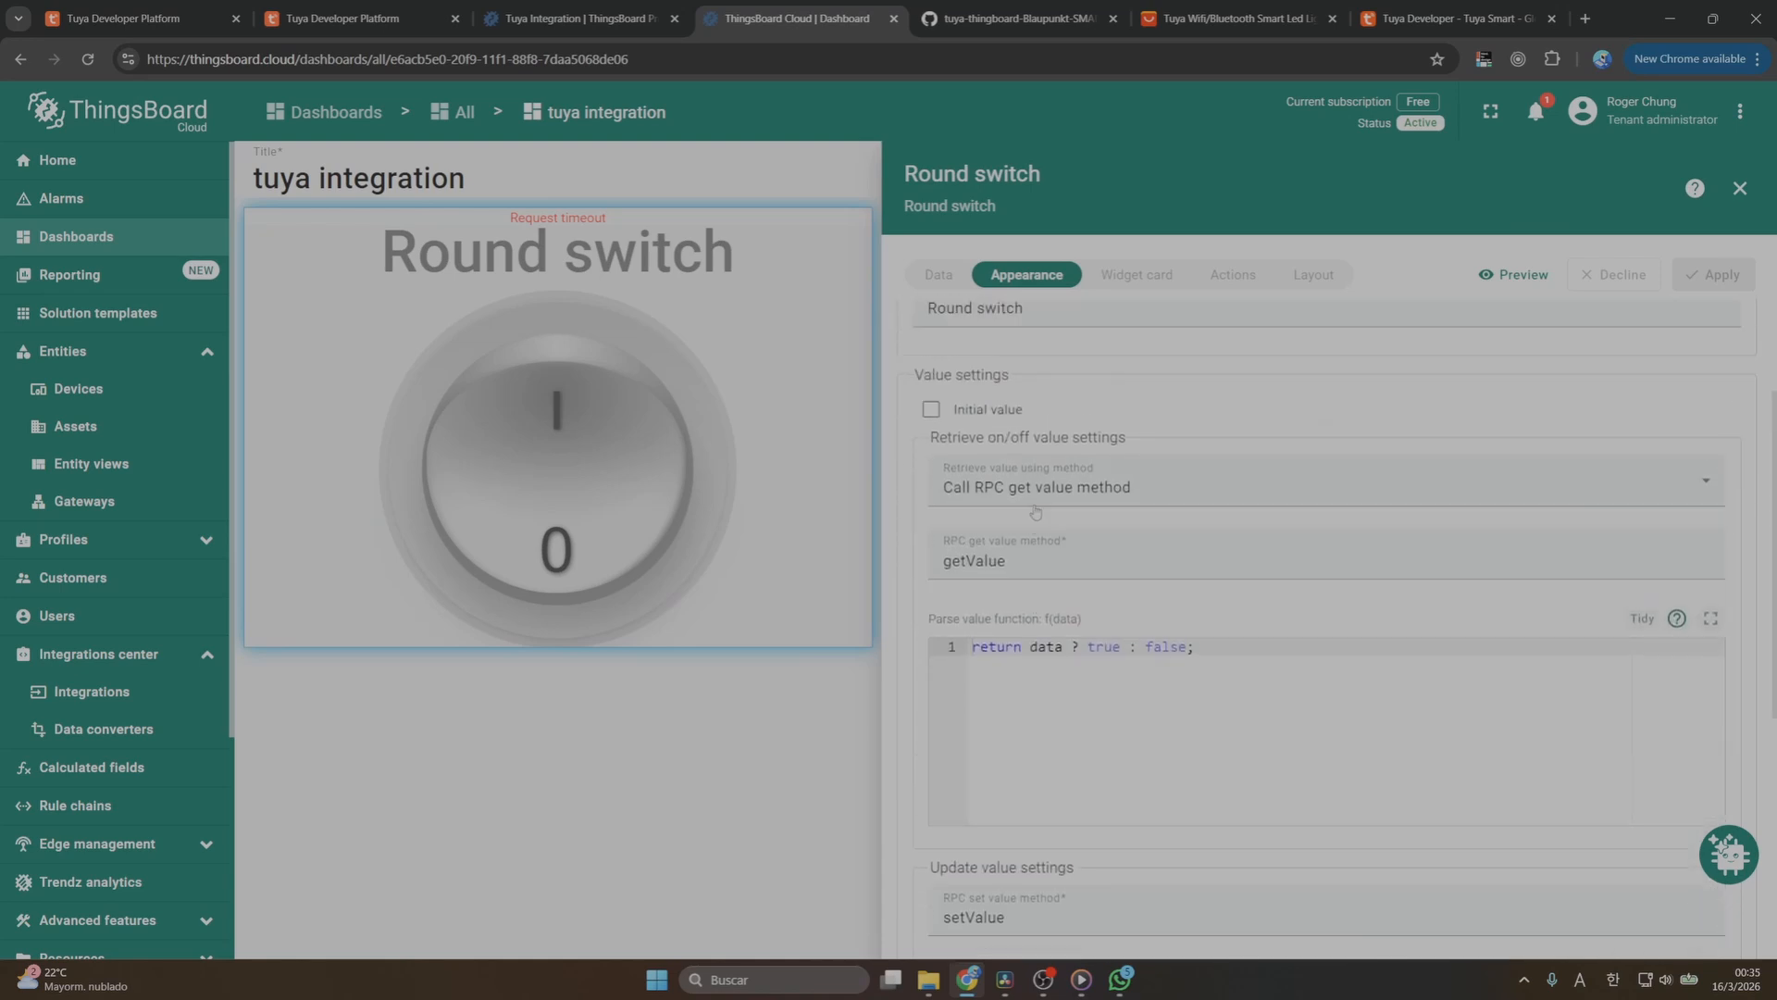
{"action": "left_click", "coordinate": [1043, 571]}
{"action": "left_click_drag", "start_coordinate": [1044, 571], "coordinate": [925, 577]}
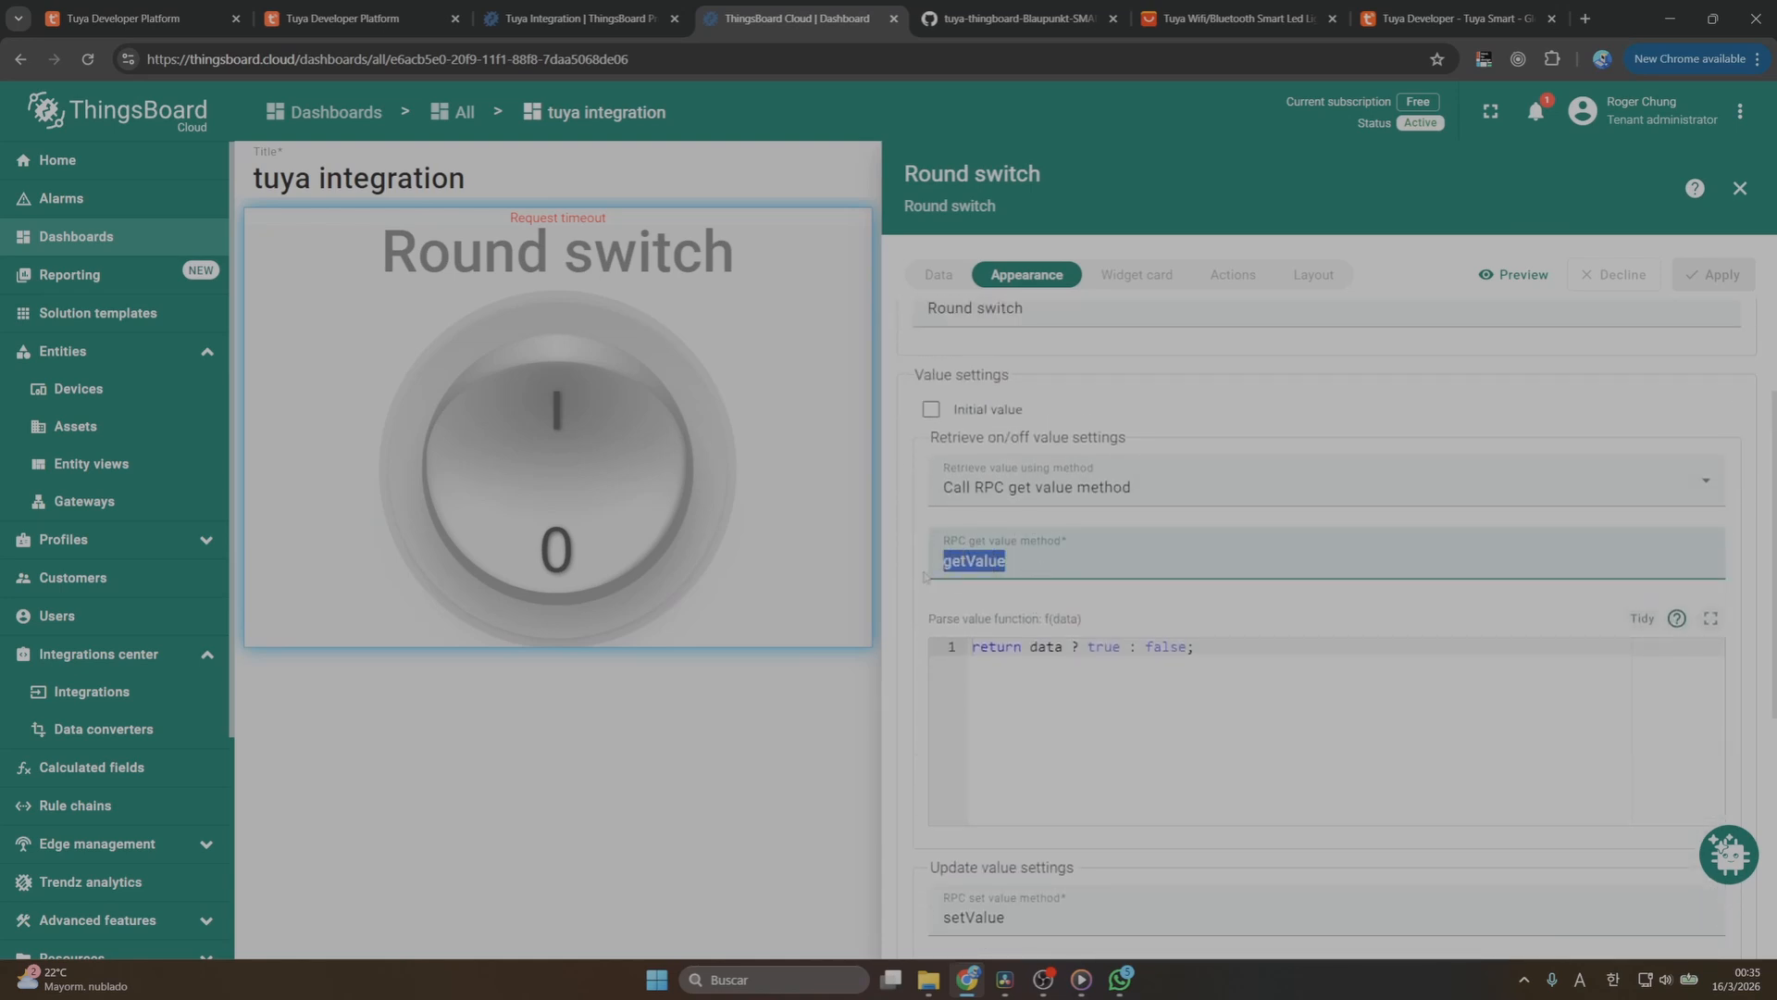
{"action": "type", "text": "stw"}
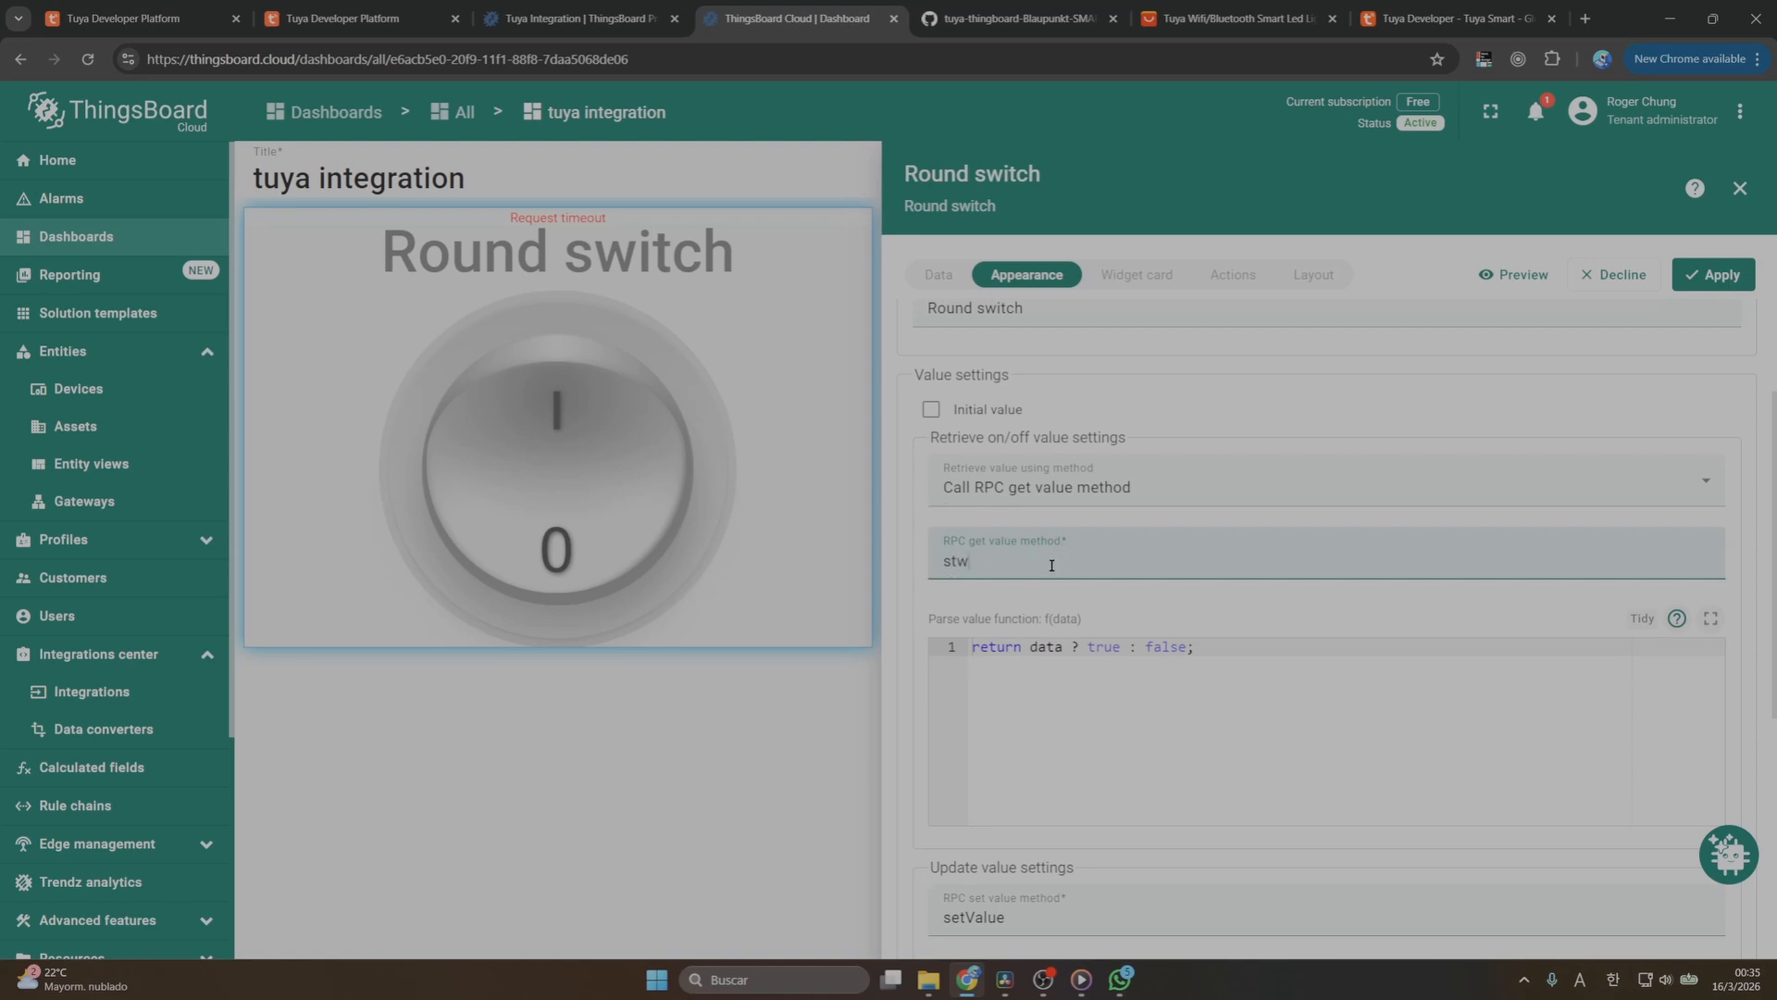
Copy the switch_led code from Tuya's Standard Instruction Set into the widget's RPC get value method and apply the change
{"action": "left_click_drag", "start_coordinate": [1053, 560], "coordinate": [928, 572]}
{"action": "left_click", "coordinate": [374, 21]}
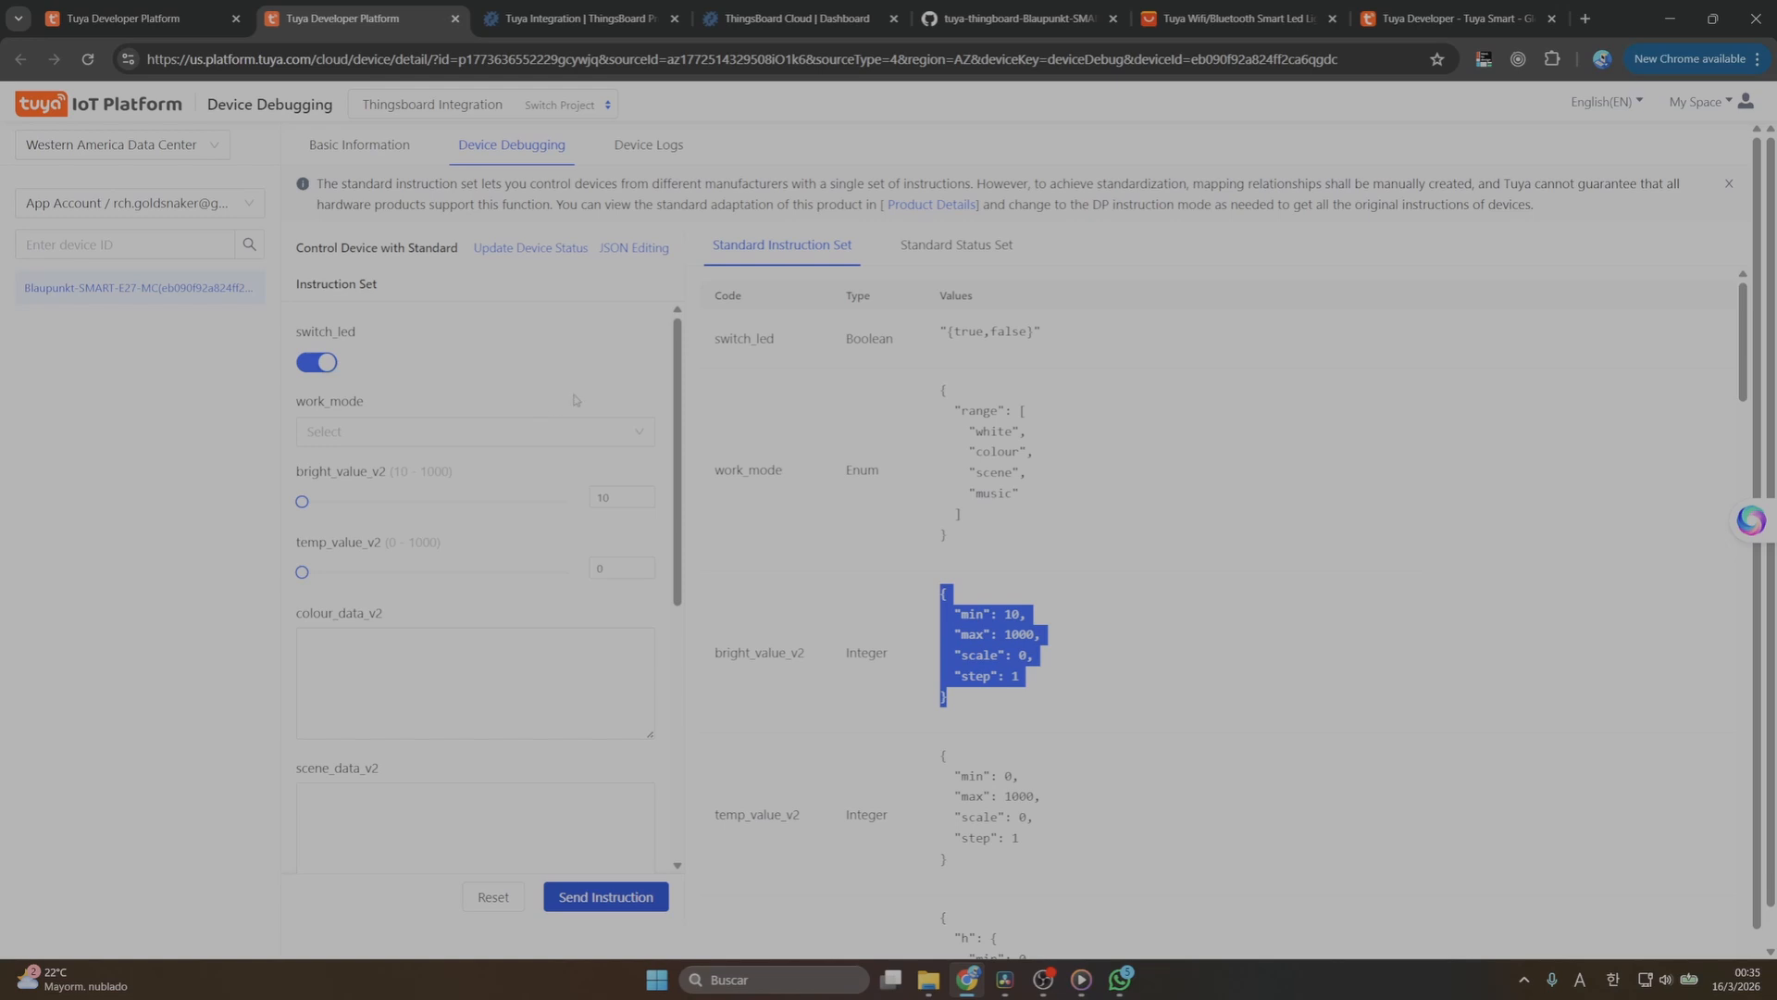
{"action": "double_click", "coordinate": [752, 338]}
{"action": "key", "text": "ctrl+c"}
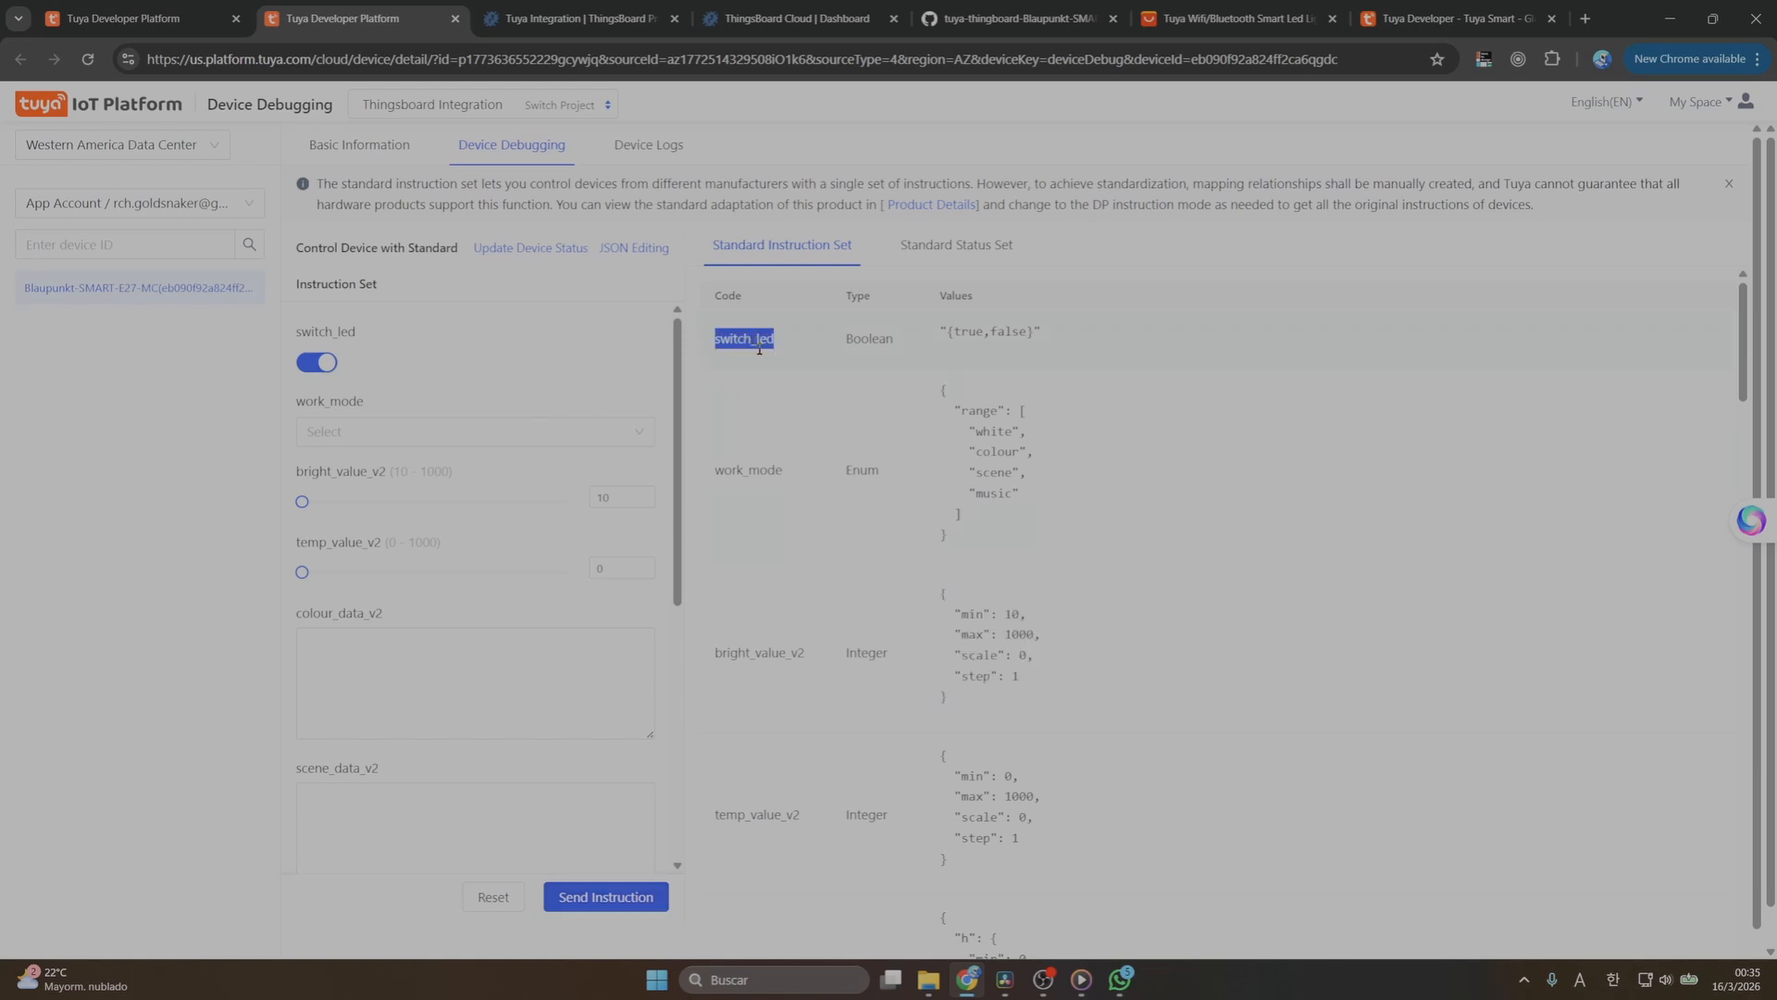
{"action": "left_click", "coordinate": [773, 20]}
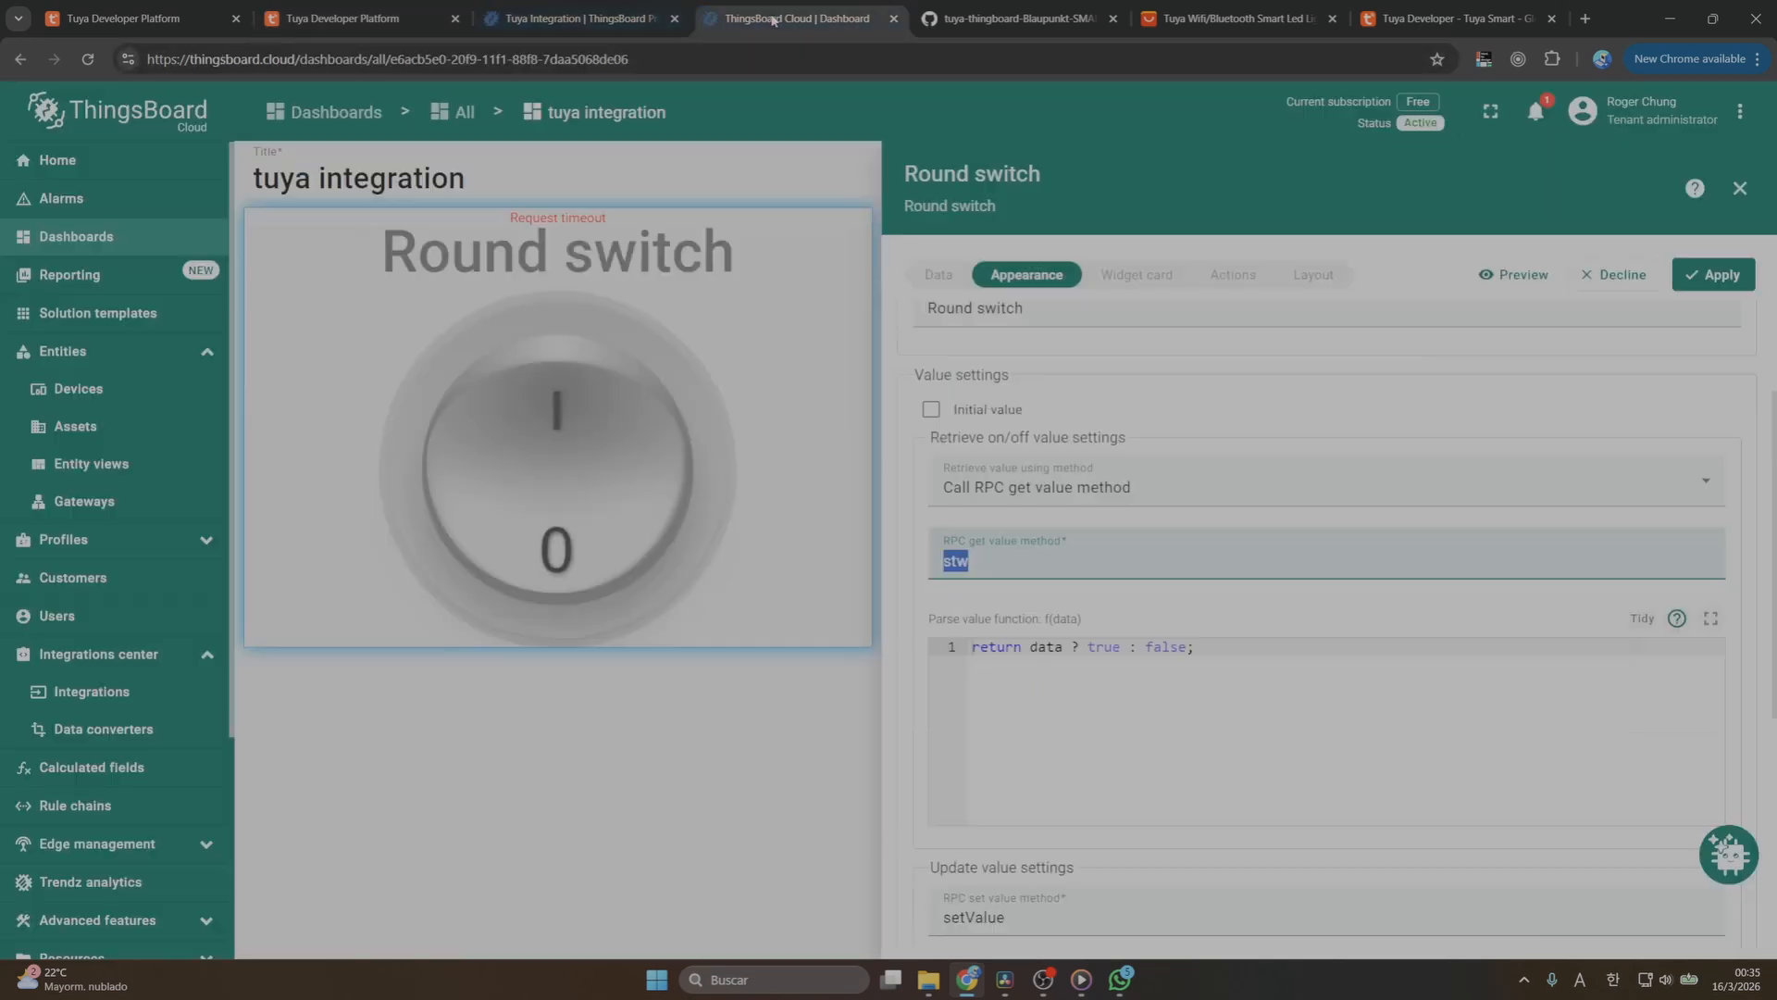
{"action": "key", "text": "ctrl+v"}
{"action": "left_click", "coordinate": [1707, 276]}
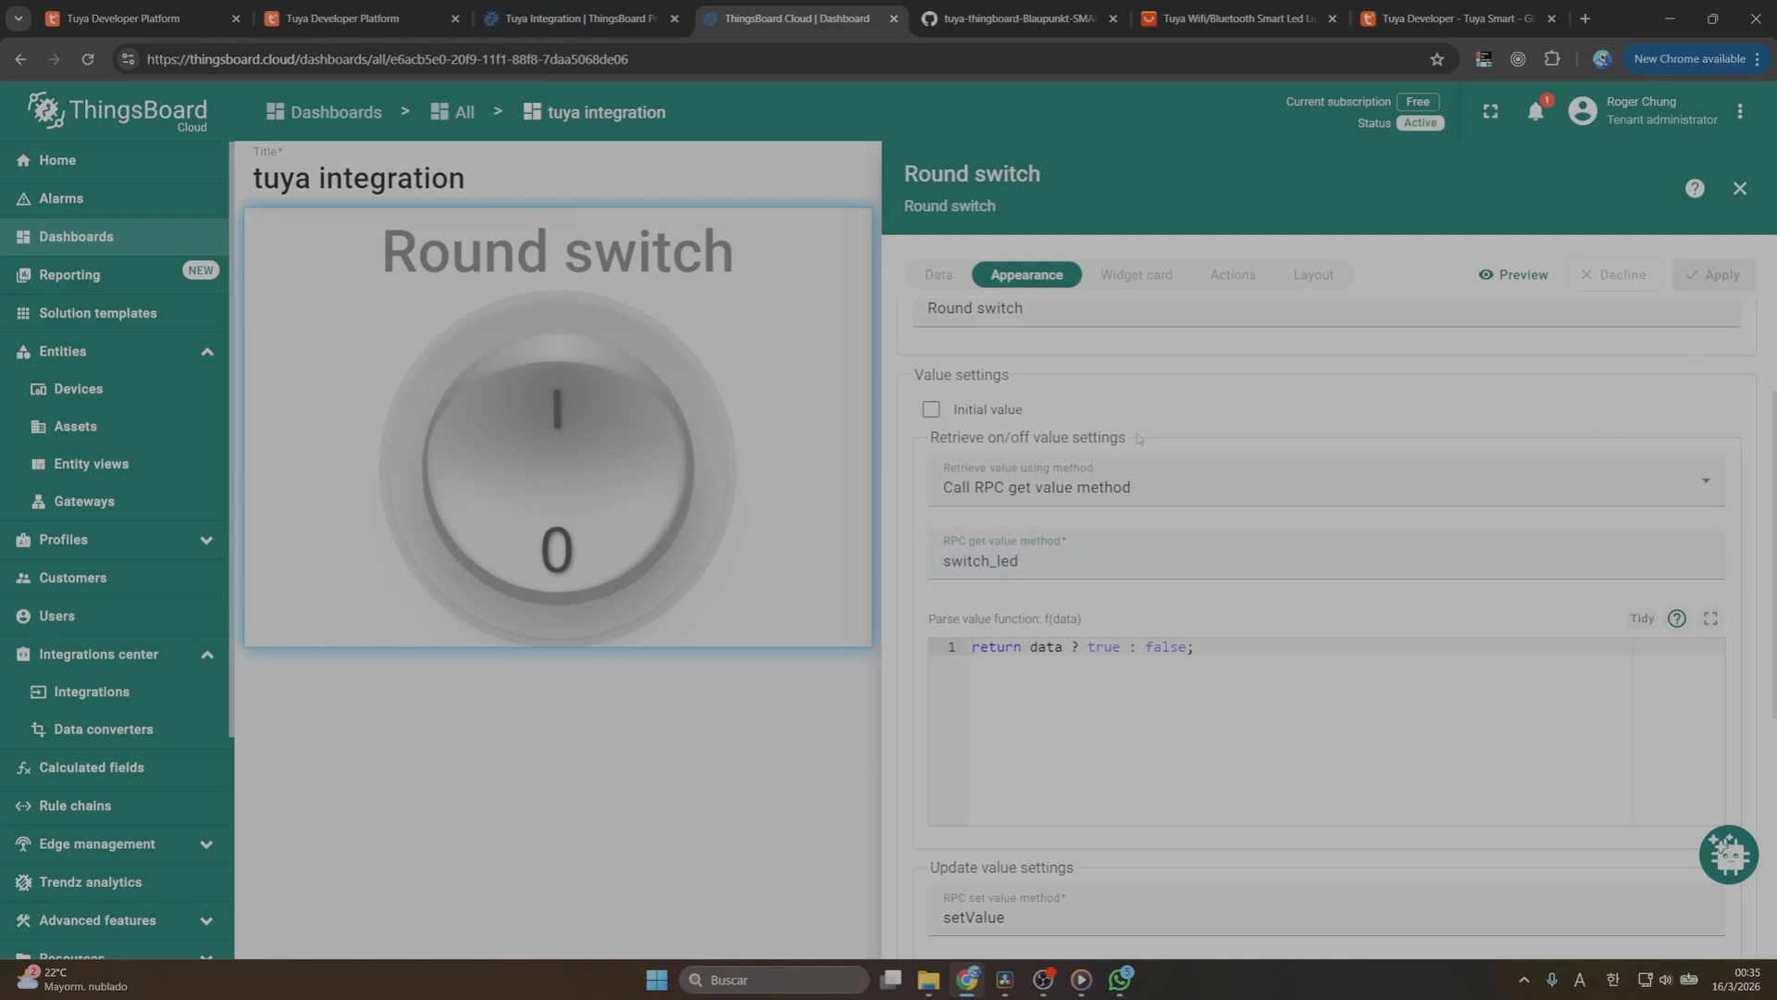
Close the widget settings, save the dashboard, and test the Round switch by toggling it twice
{"action": "left_click", "coordinate": [1741, 189]}
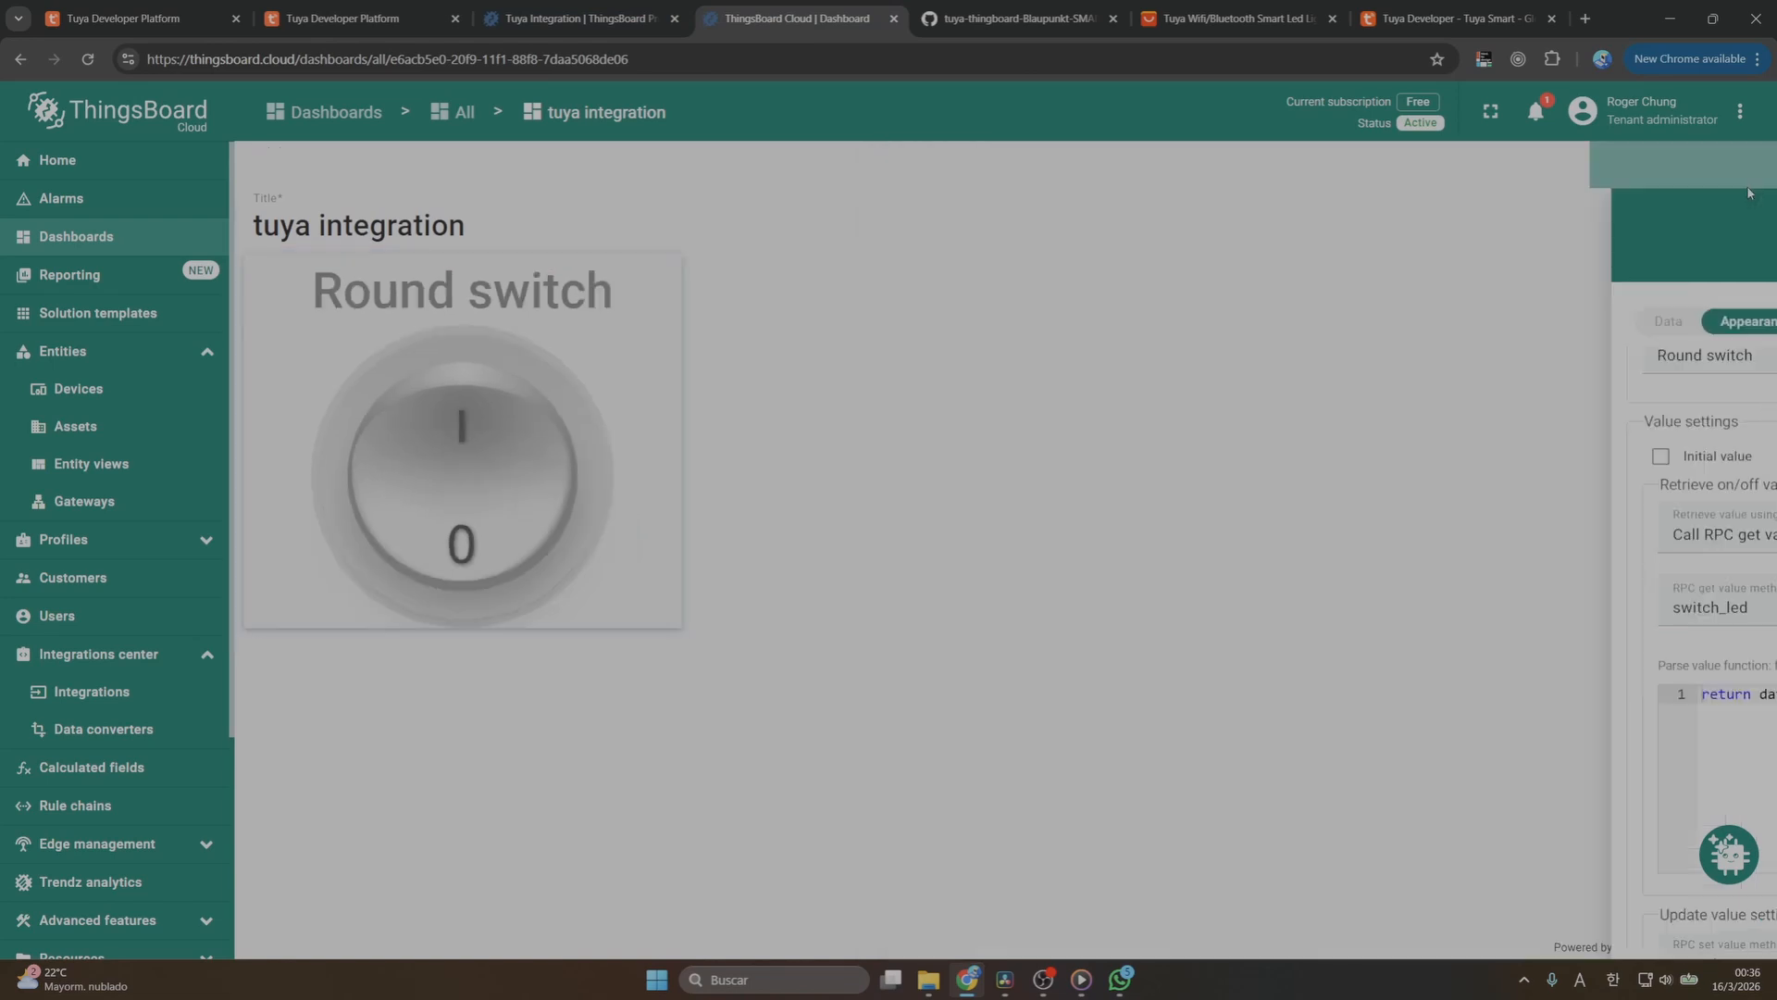
{"action": "left_click", "coordinate": [1671, 165]}
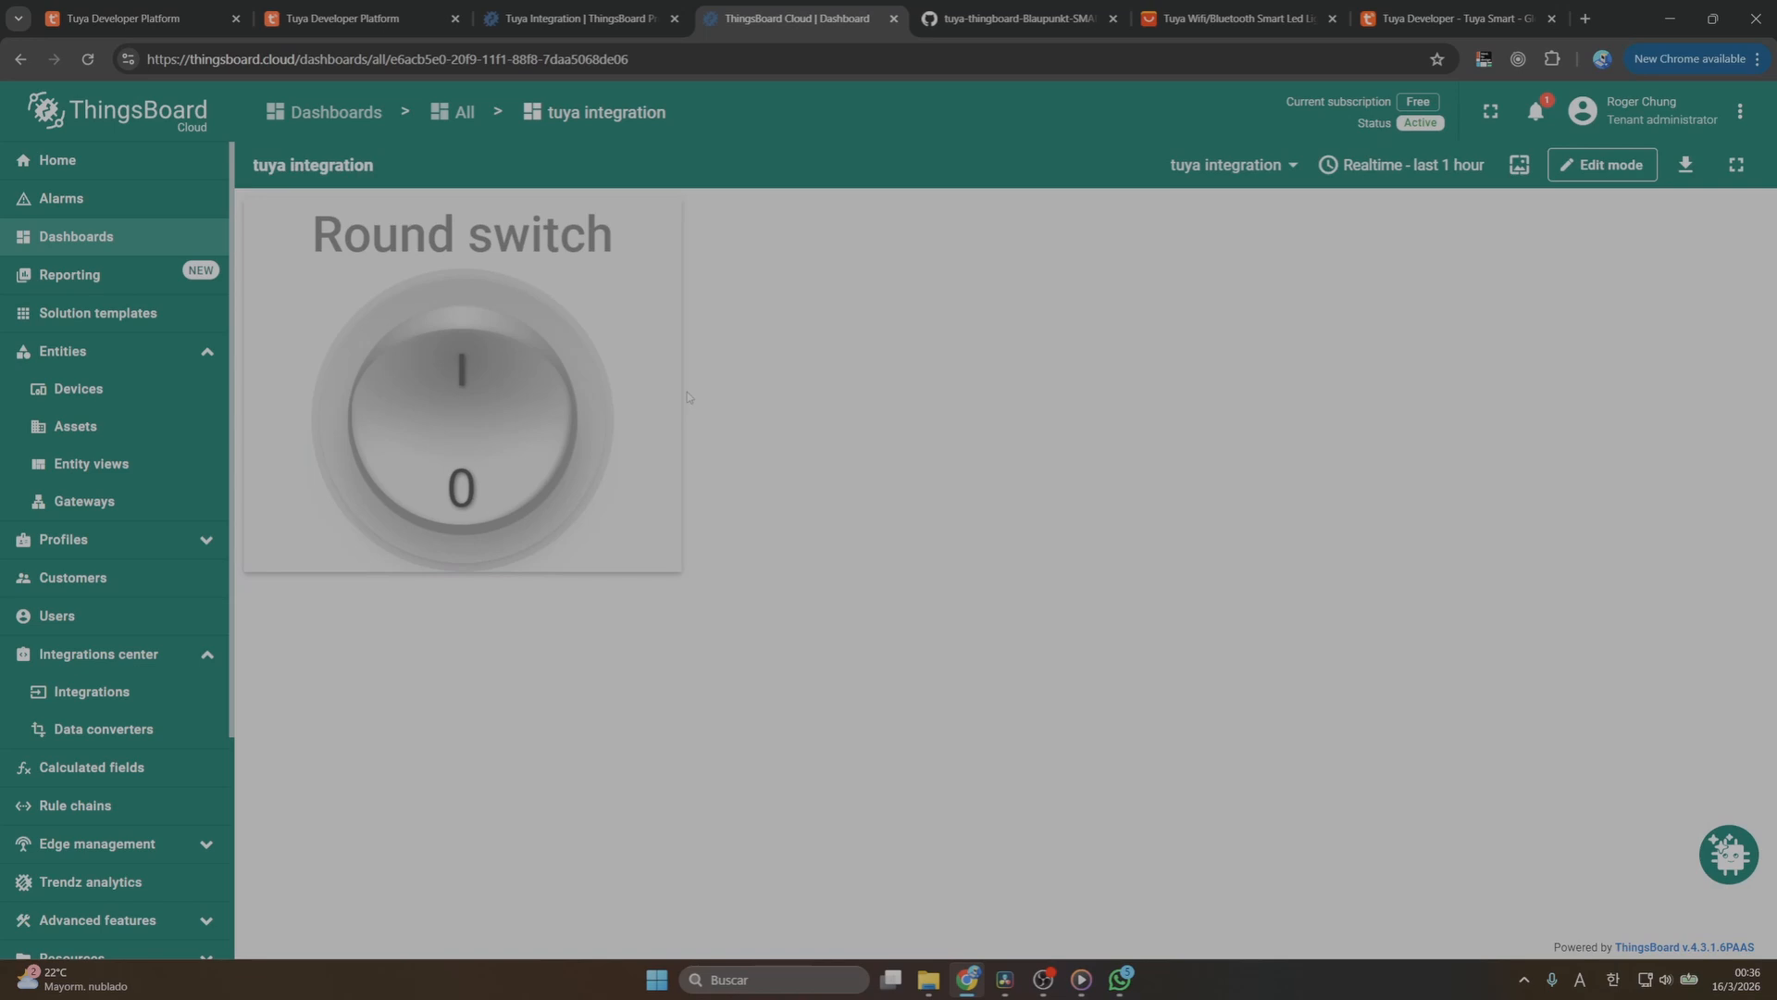
{"action": "left_click", "coordinate": [463, 361]}
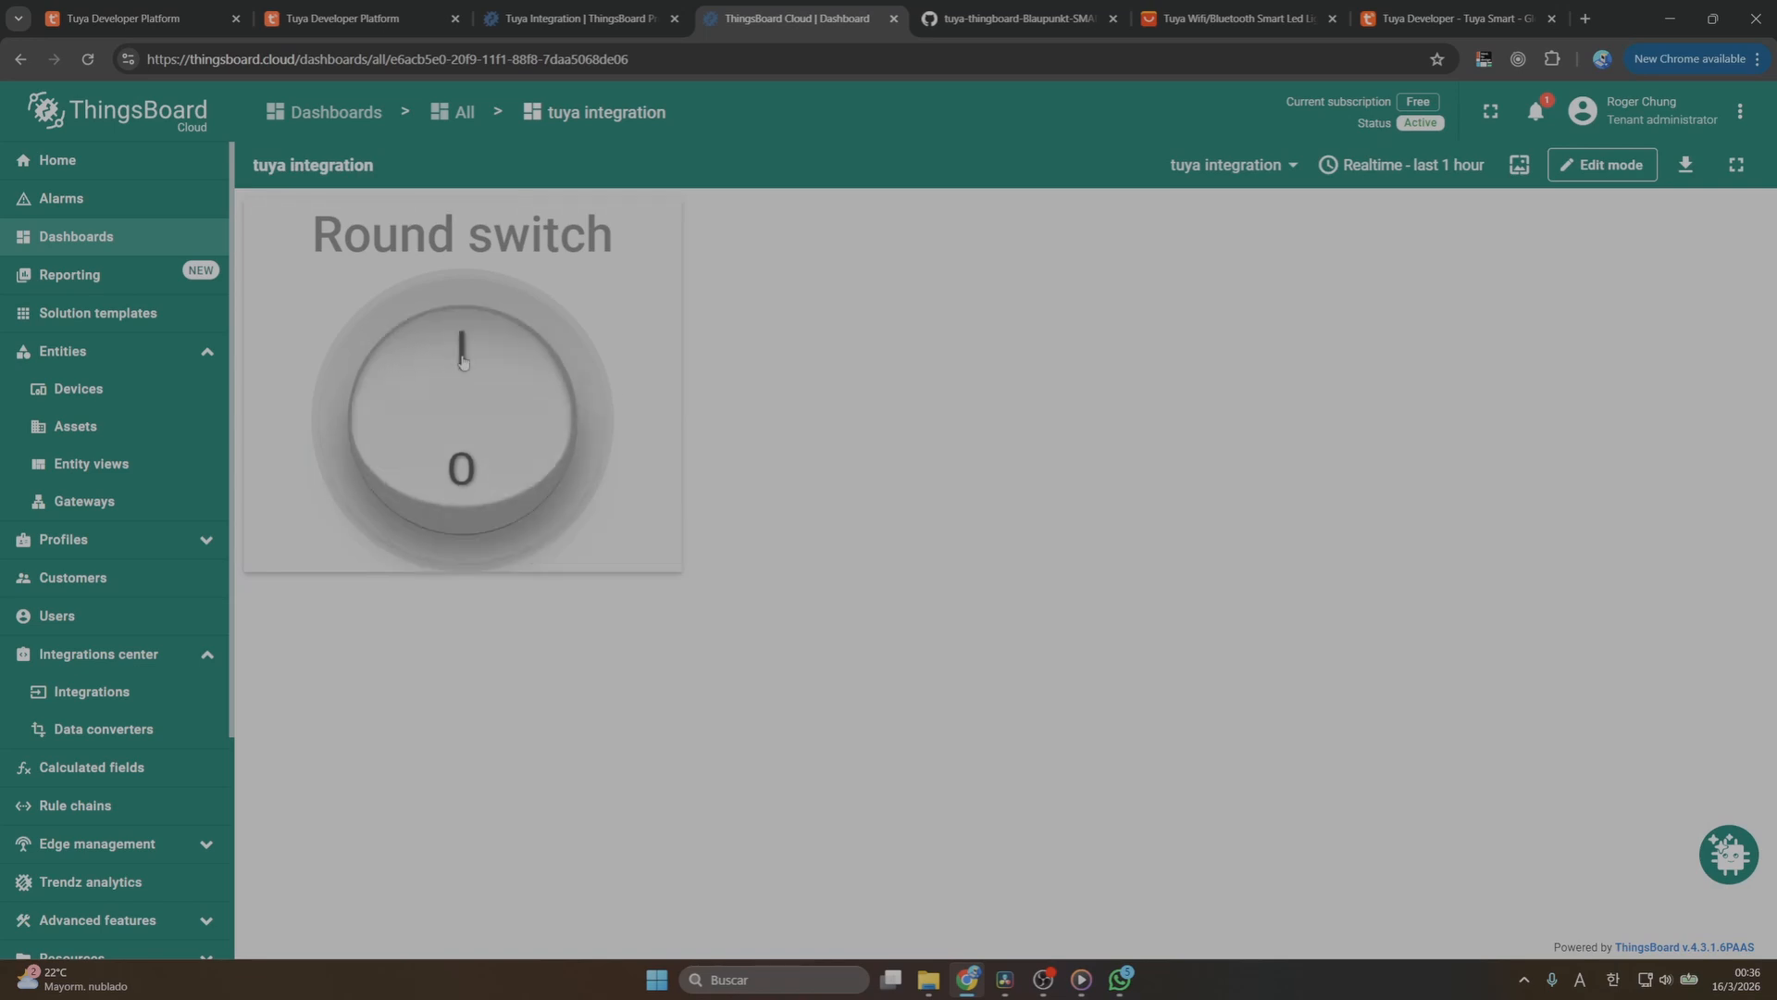
{"action": "left_click", "coordinate": [465, 488]}
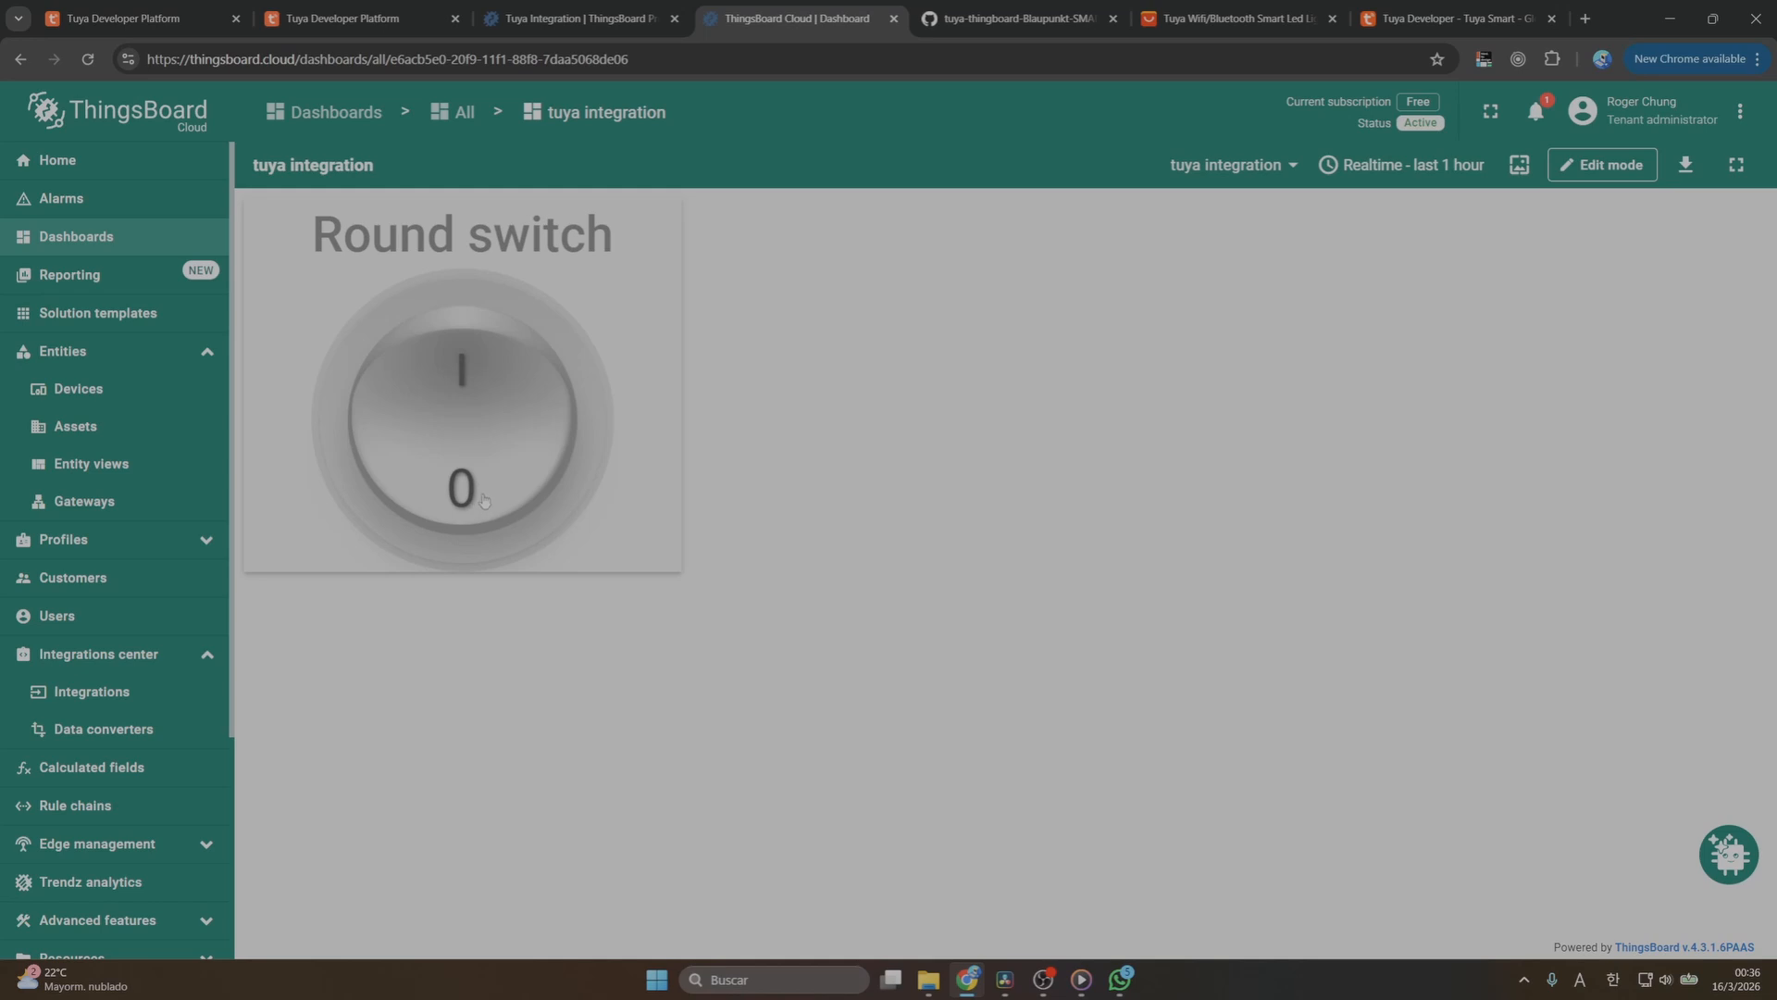
Test the Round switch again by turning it on and back off
{"action": "left_click", "coordinate": [485, 343]}
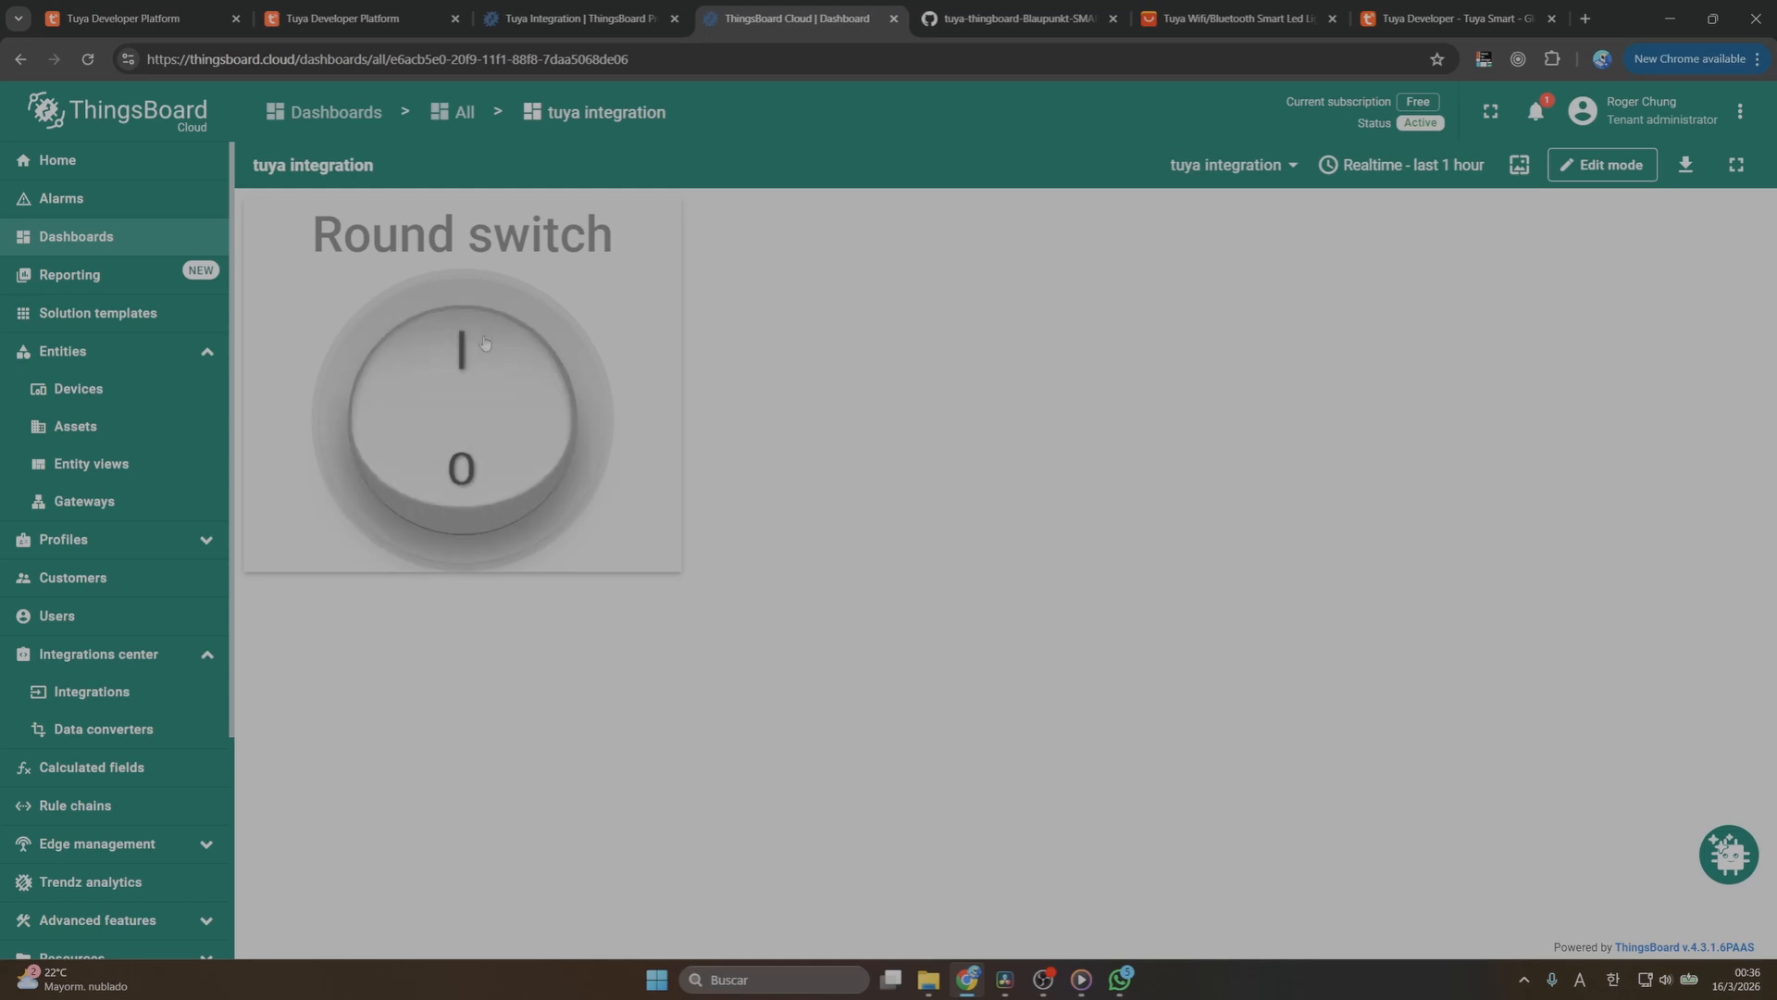
{"action": "left_click", "coordinate": [479, 486]}
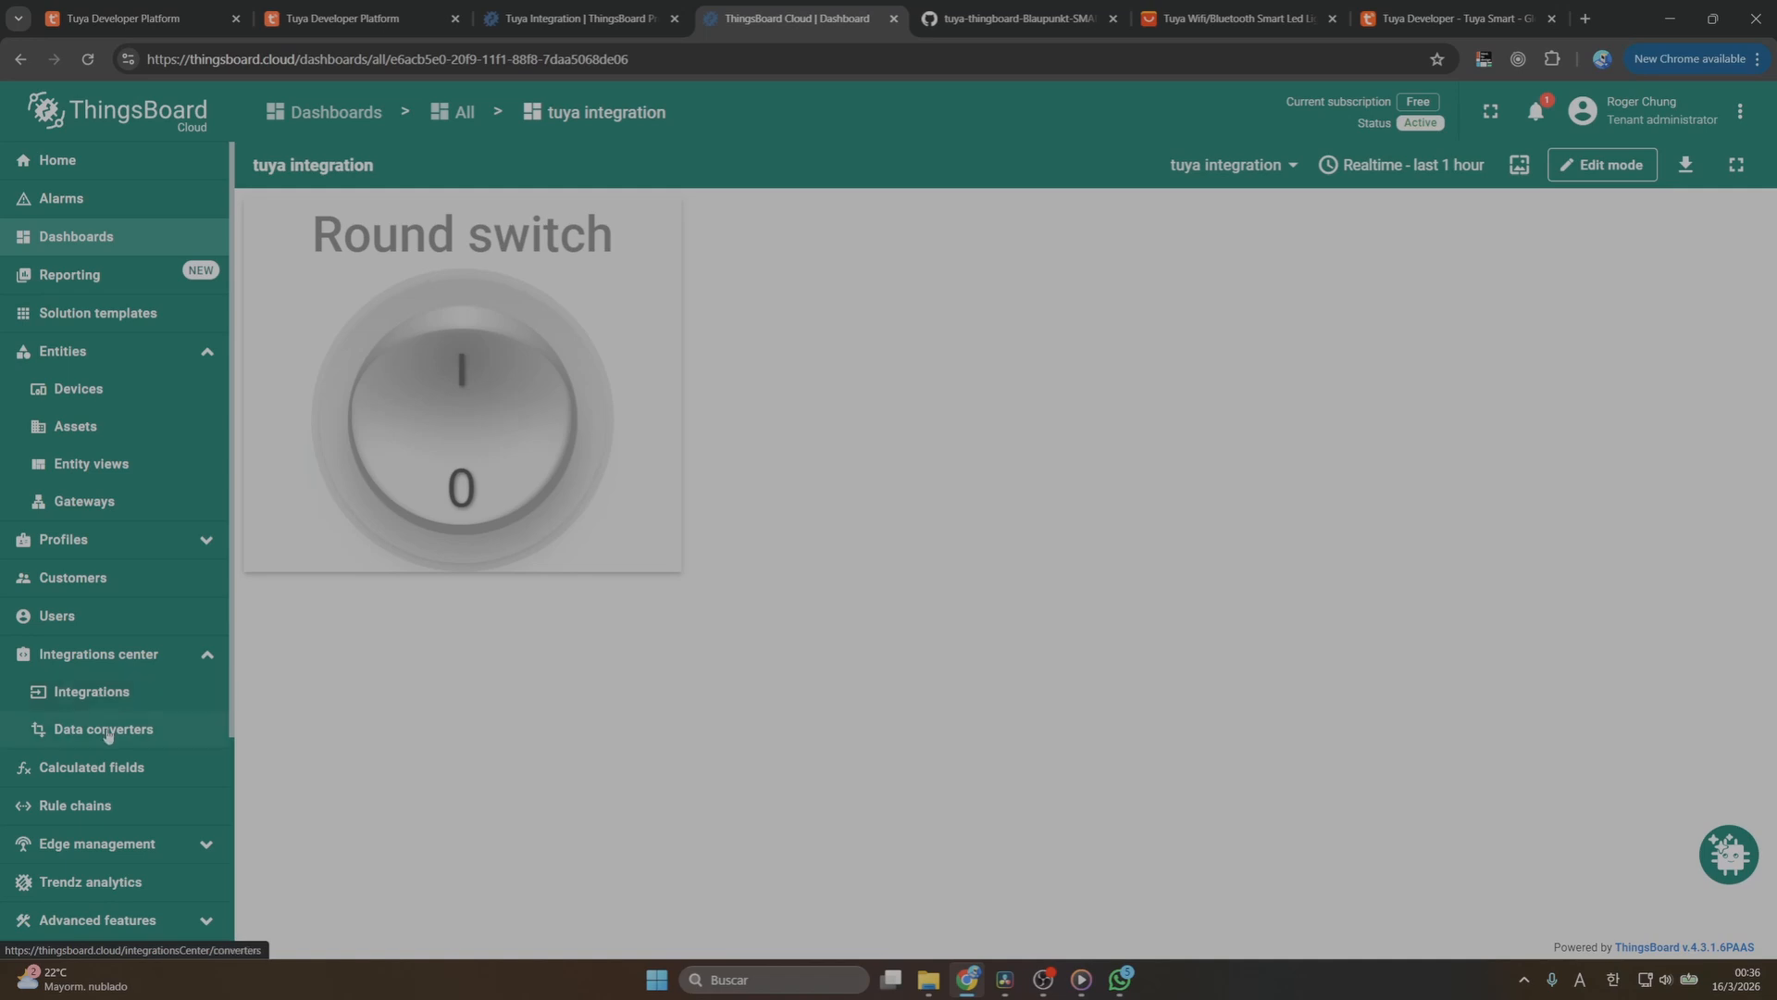
Open the Integrations page in a separate browser window and place it side by side with the dashboard
{"action": "right_click", "coordinate": [105, 694]}
{"action": "left_click", "coordinate": [220, 418]}
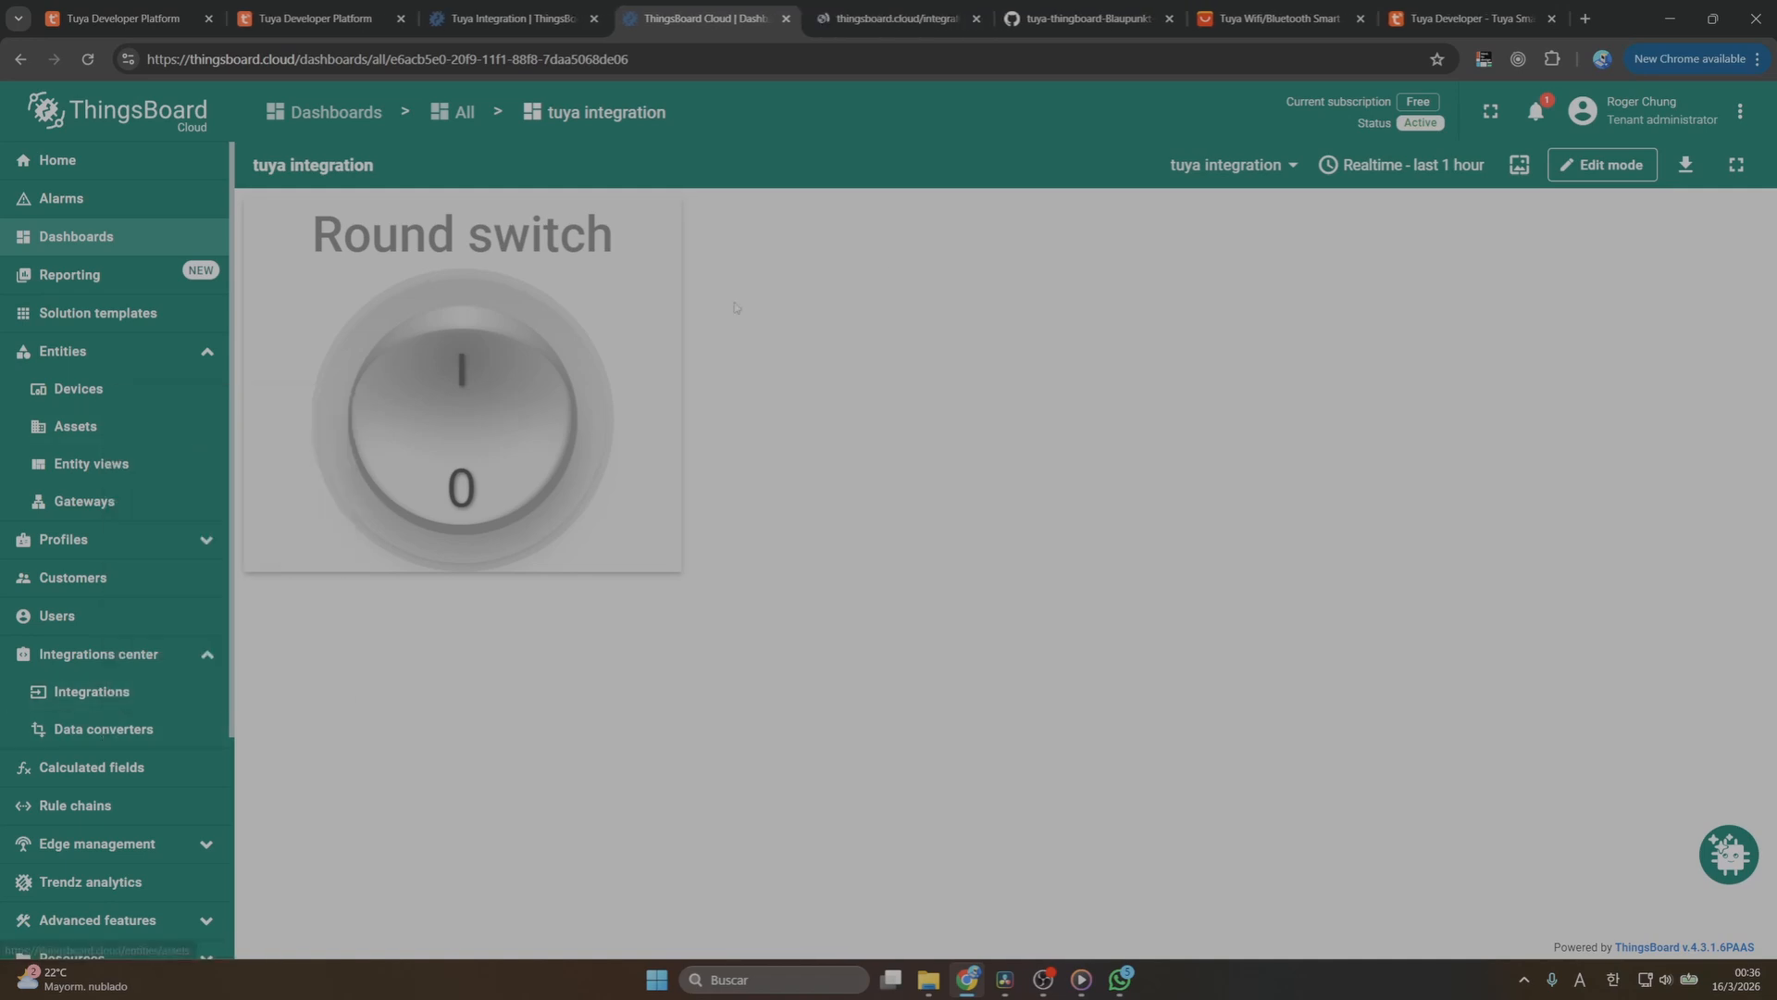
{"action": "left_click", "coordinate": [884, 18]}
{"action": "left_click_drag", "start_coordinate": [955, 174], "coordinate": [1687, 281]}
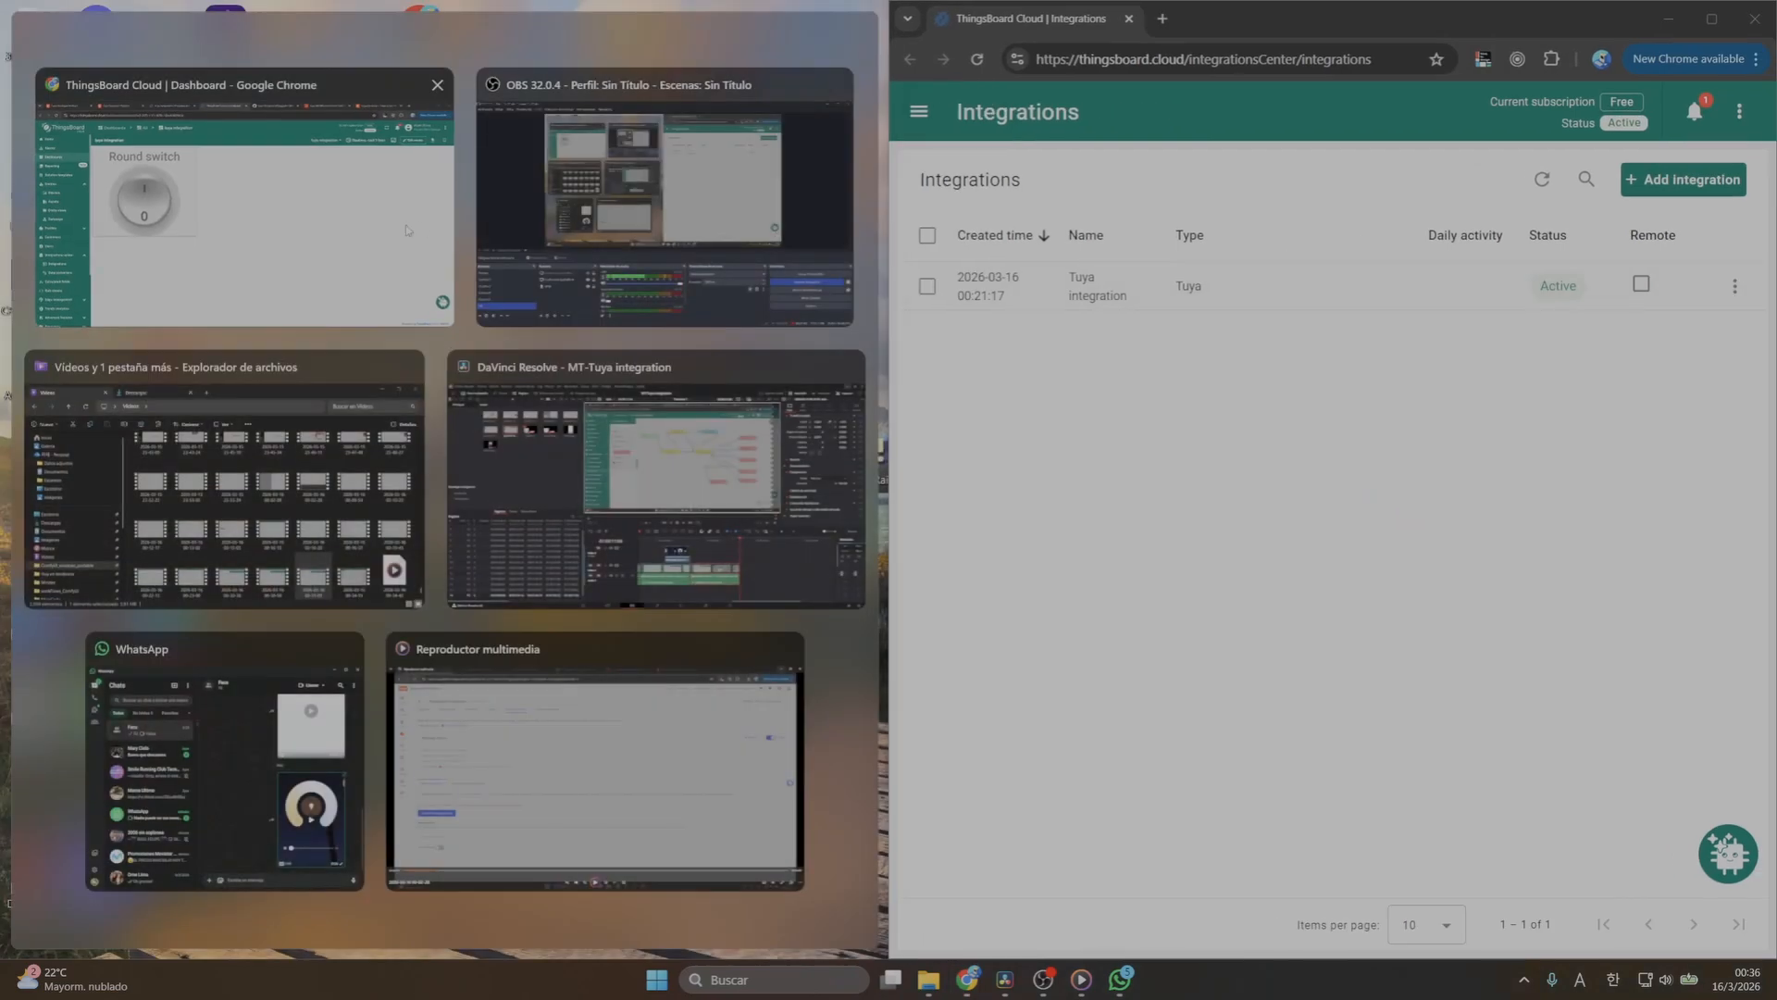
{"action": "left_click", "coordinate": [370, 229]}
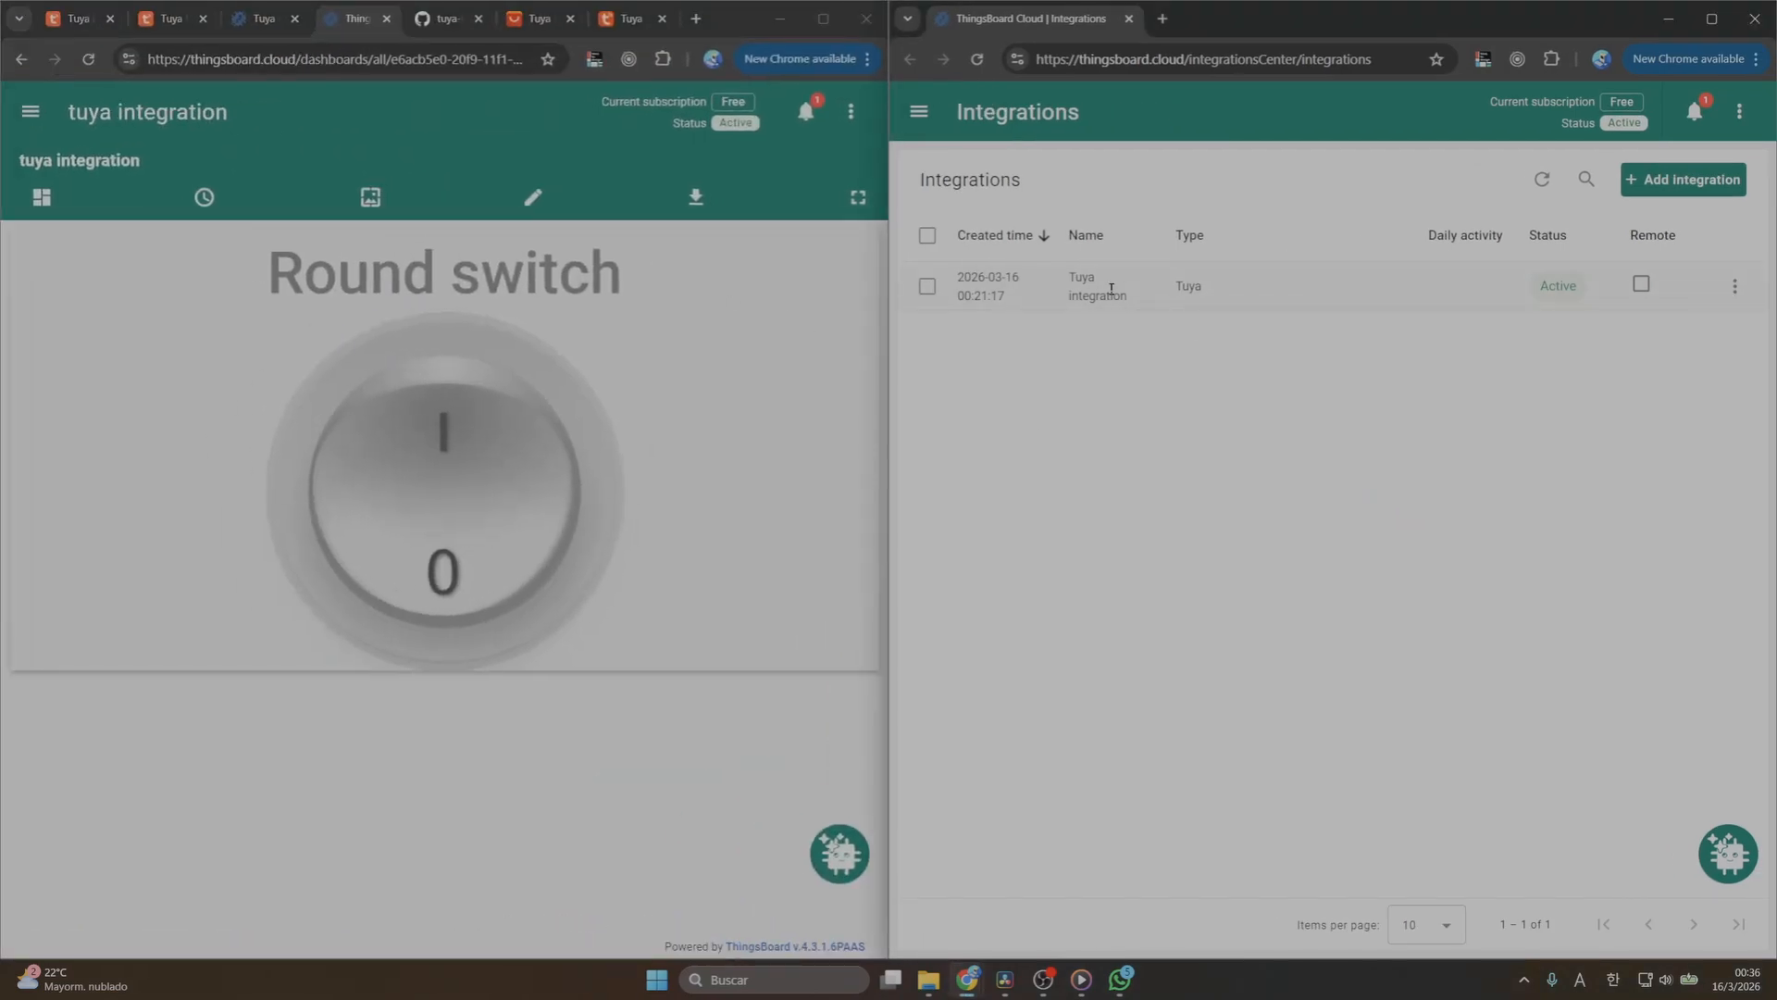
Open the Tuya integration's downlink data converter and review its encoder function
{"action": "left_click", "coordinate": [1112, 289]}
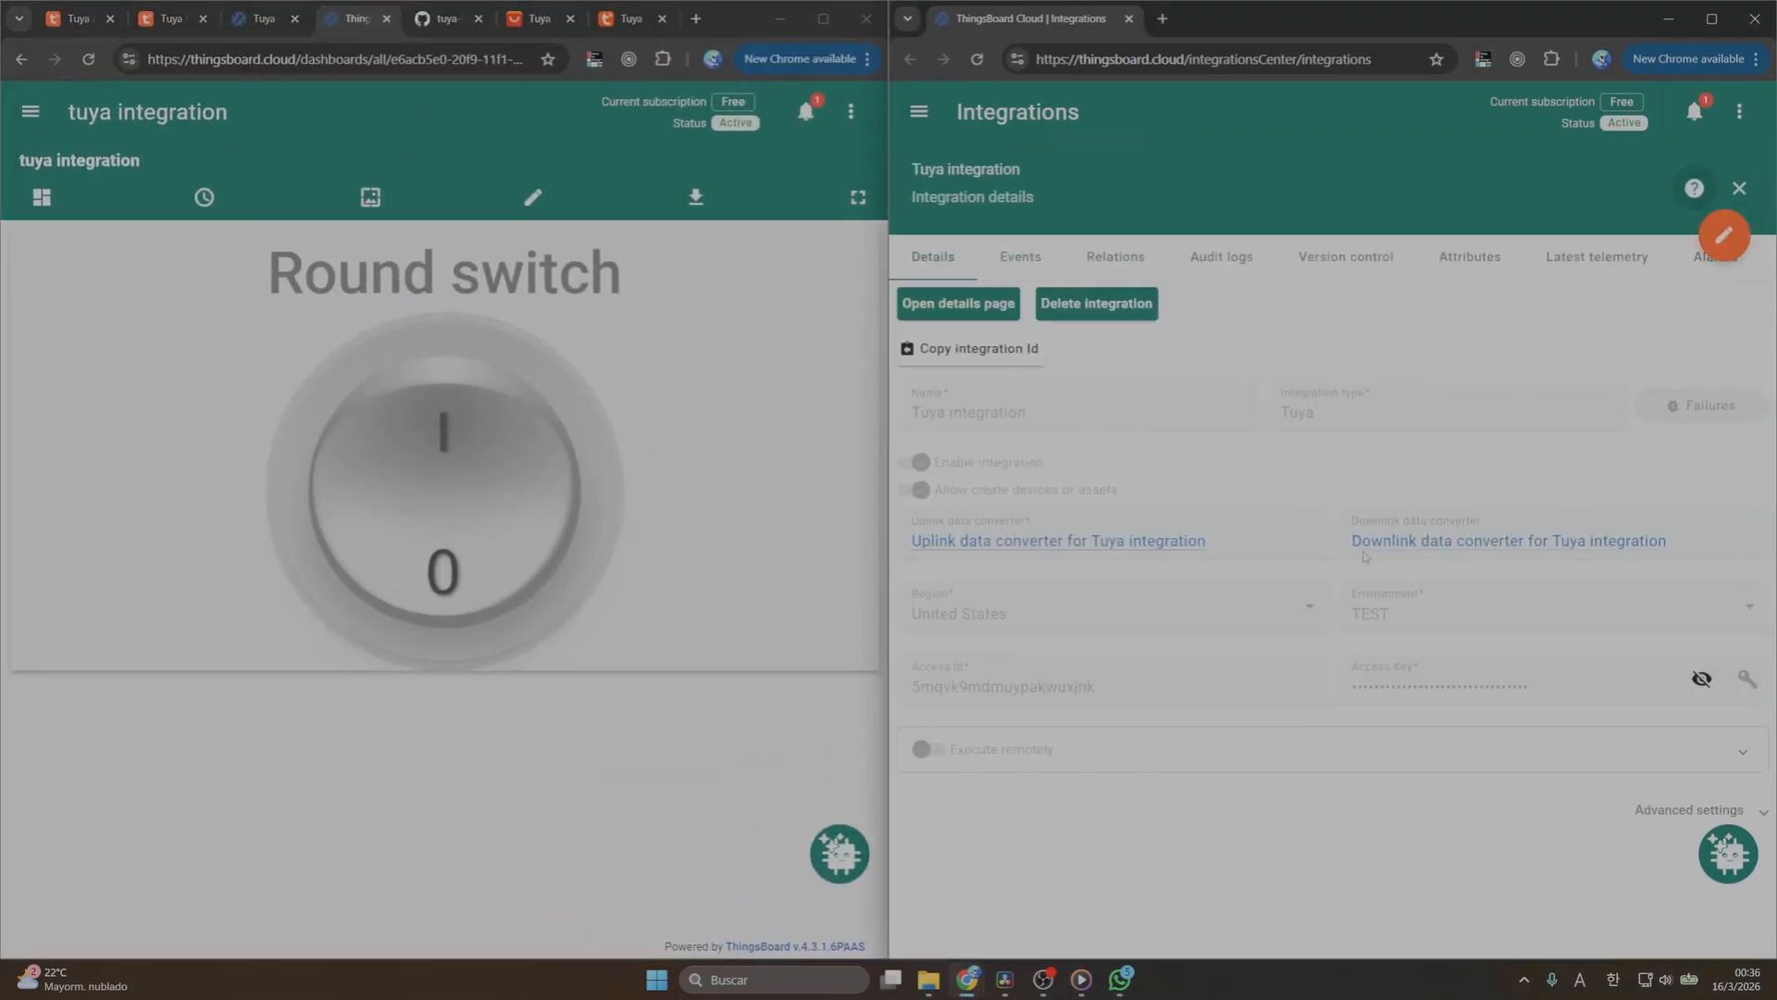
{"action": "left_click", "coordinate": [1405, 544]}
{"action": "scroll", "coordinate": [1298, 492], "scroll_direction": "down", "scroll_amount": 2}
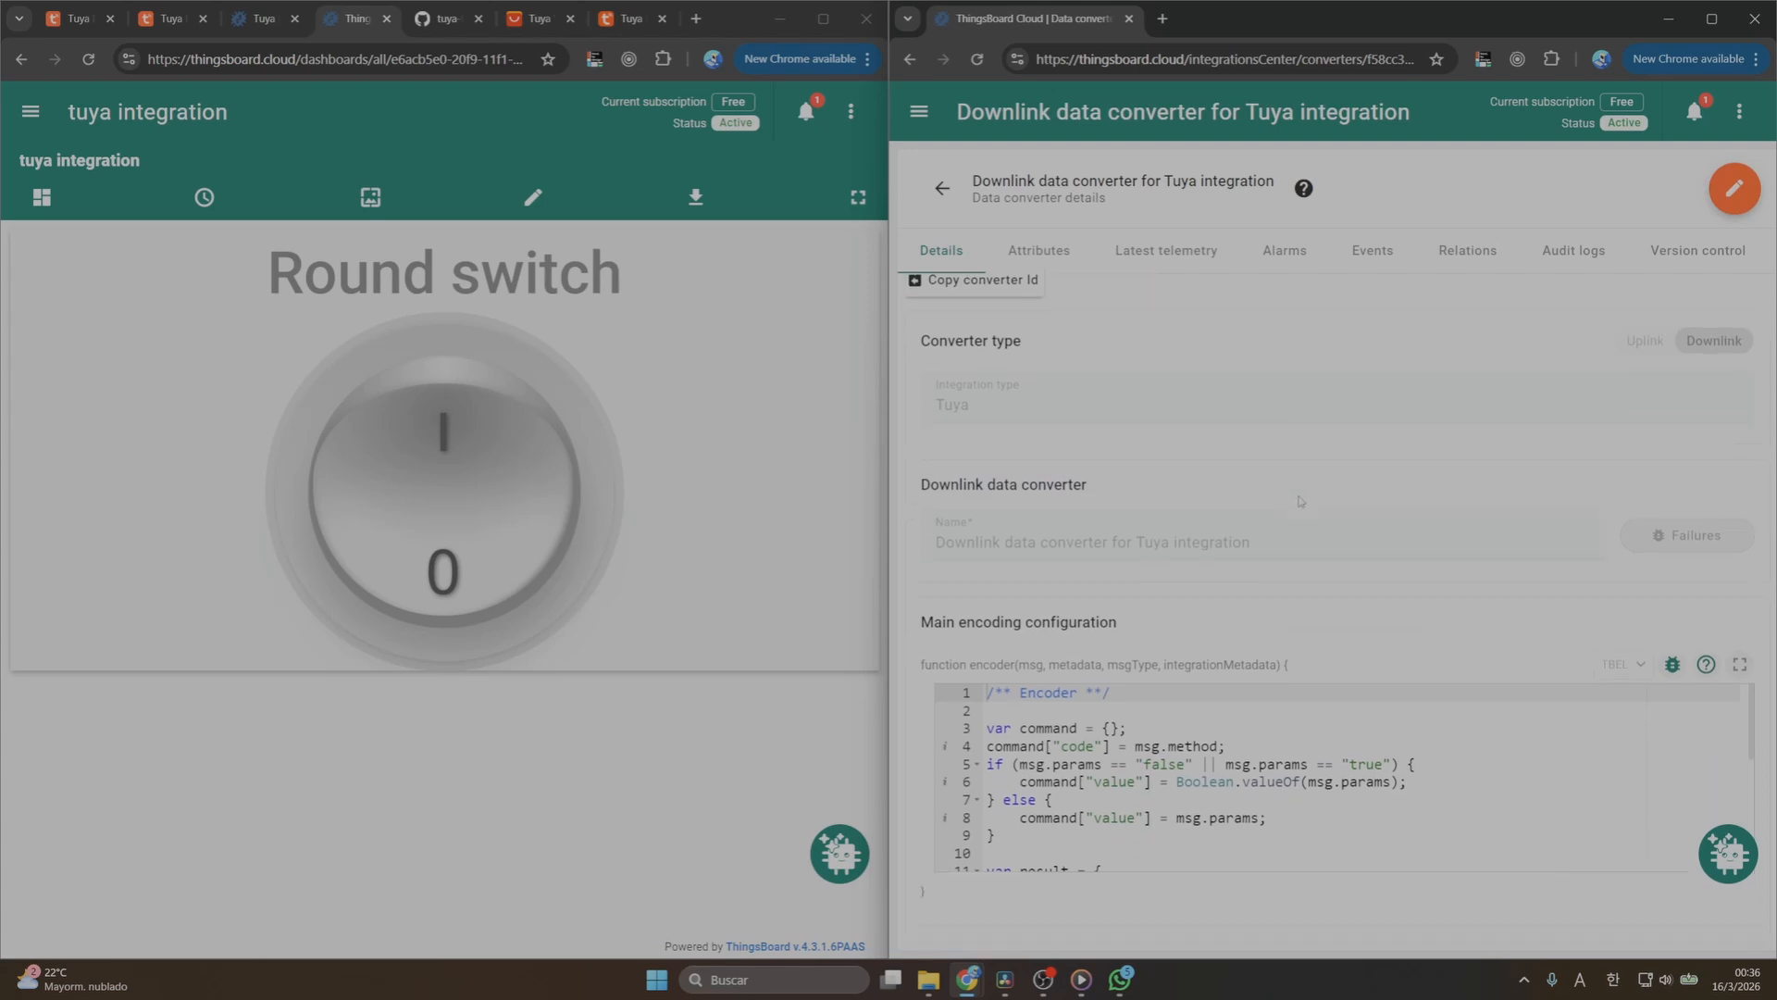
{"action": "scroll", "coordinate": [1256, 654], "scroll_direction": "down", "scroll_amount": 2}
{"action": "scroll", "coordinate": [1256, 653], "scroll_direction": "up", "scroll_amount": 2}
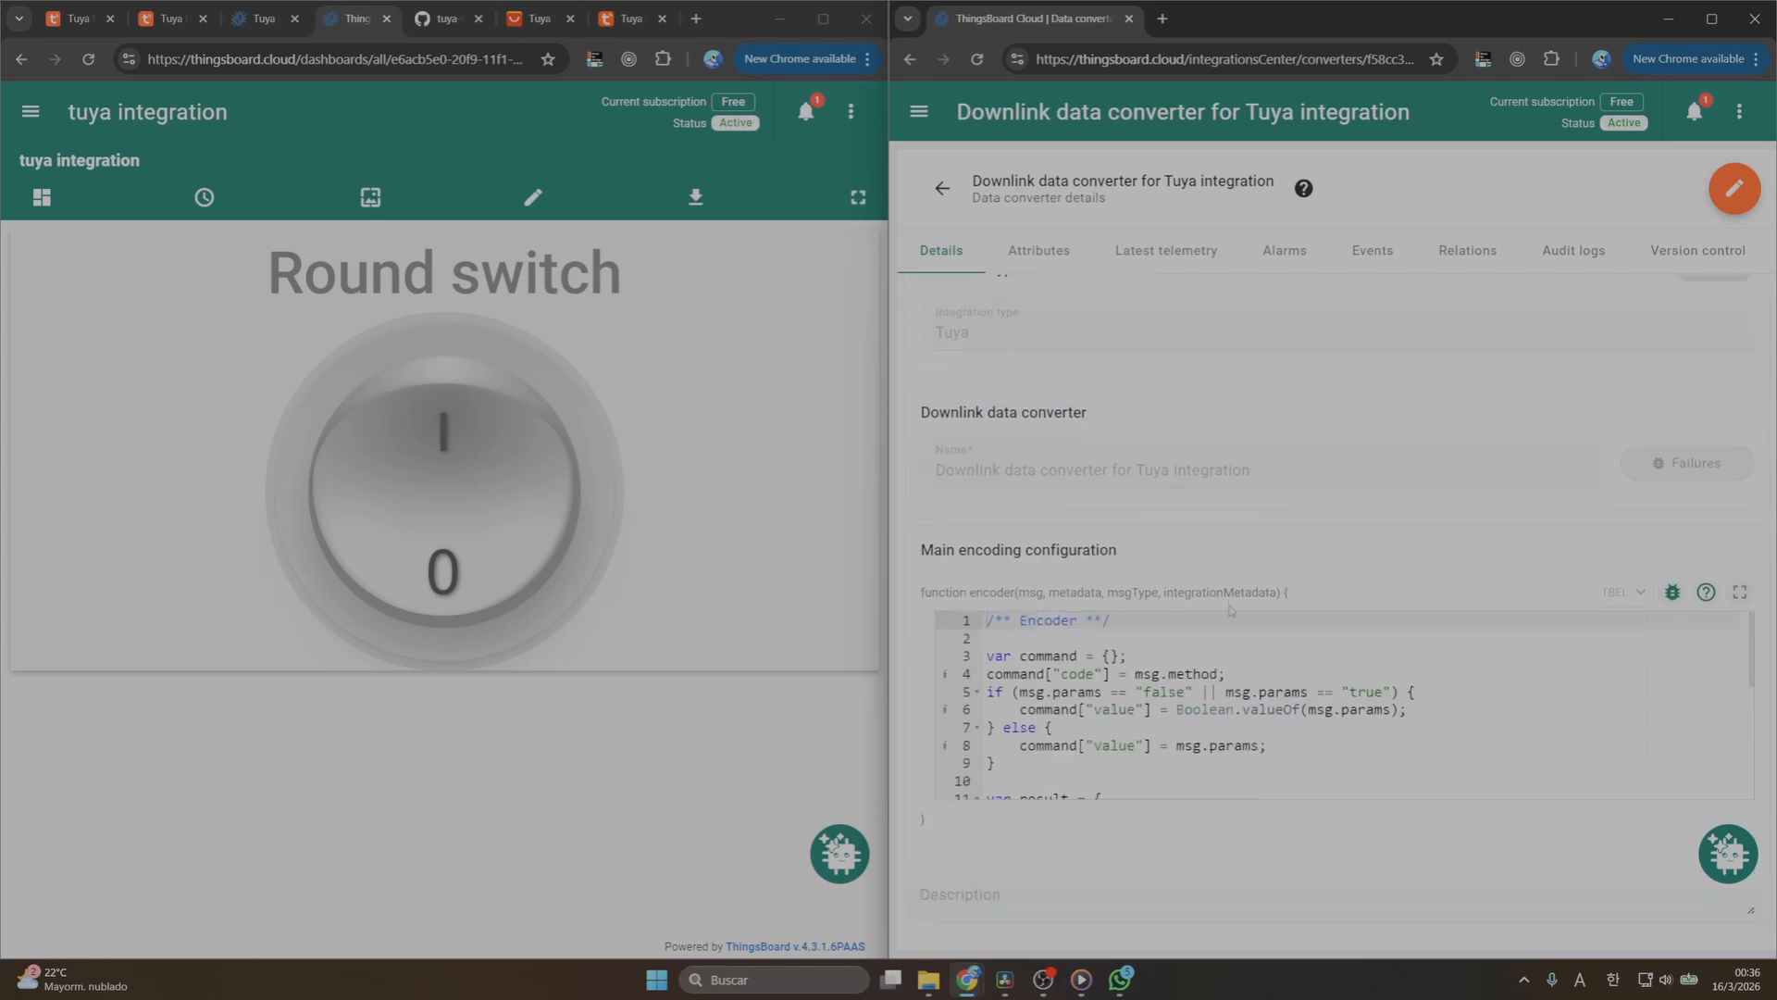
{"action": "scroll", "coordinate": [1240, 685], "scroll_direction": "down", "scroll_amount": 4}
{"action": "scroll", "coordinate": [1254, 714], "scroll_direction": "up", "scroll_amount": 4}
Enable All messages (15 min) debugging for the downlink data converter and save the change
{"action": "left_click", "coordinate": [1735, 188]}
{"action": "left_click", "coordinate": [1687, 417]}
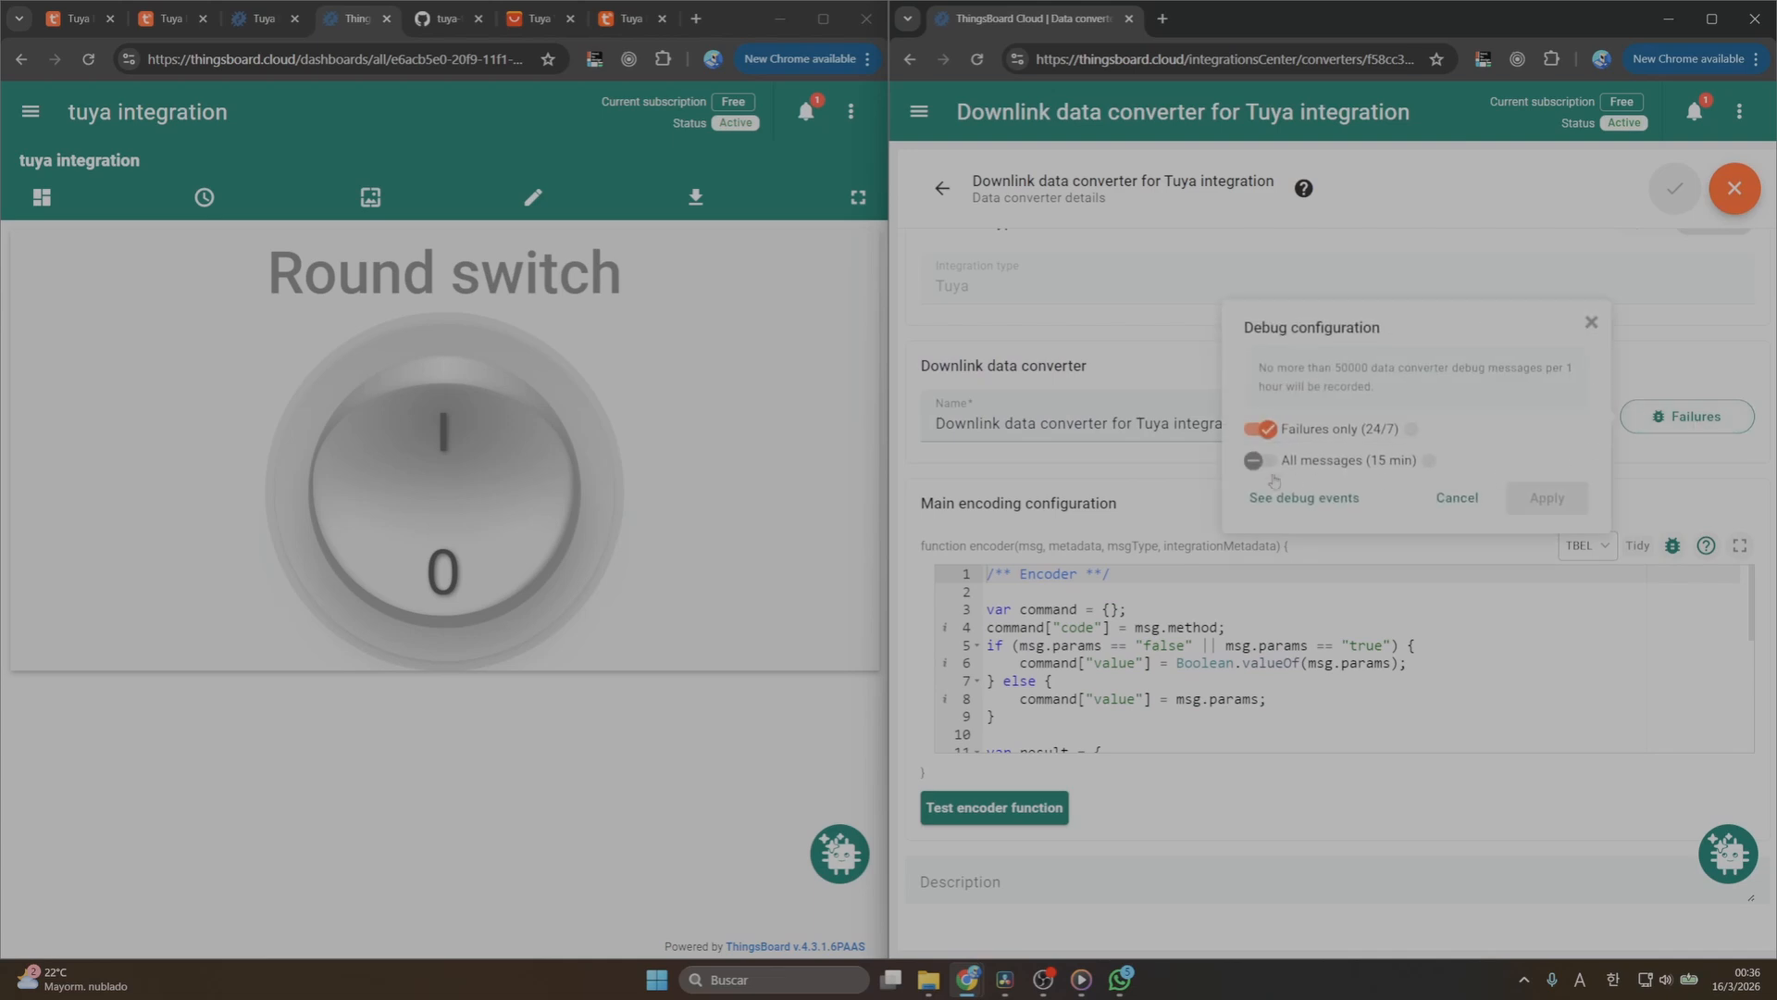
{"action": "left_click", "coordinate": [1259, 460]}
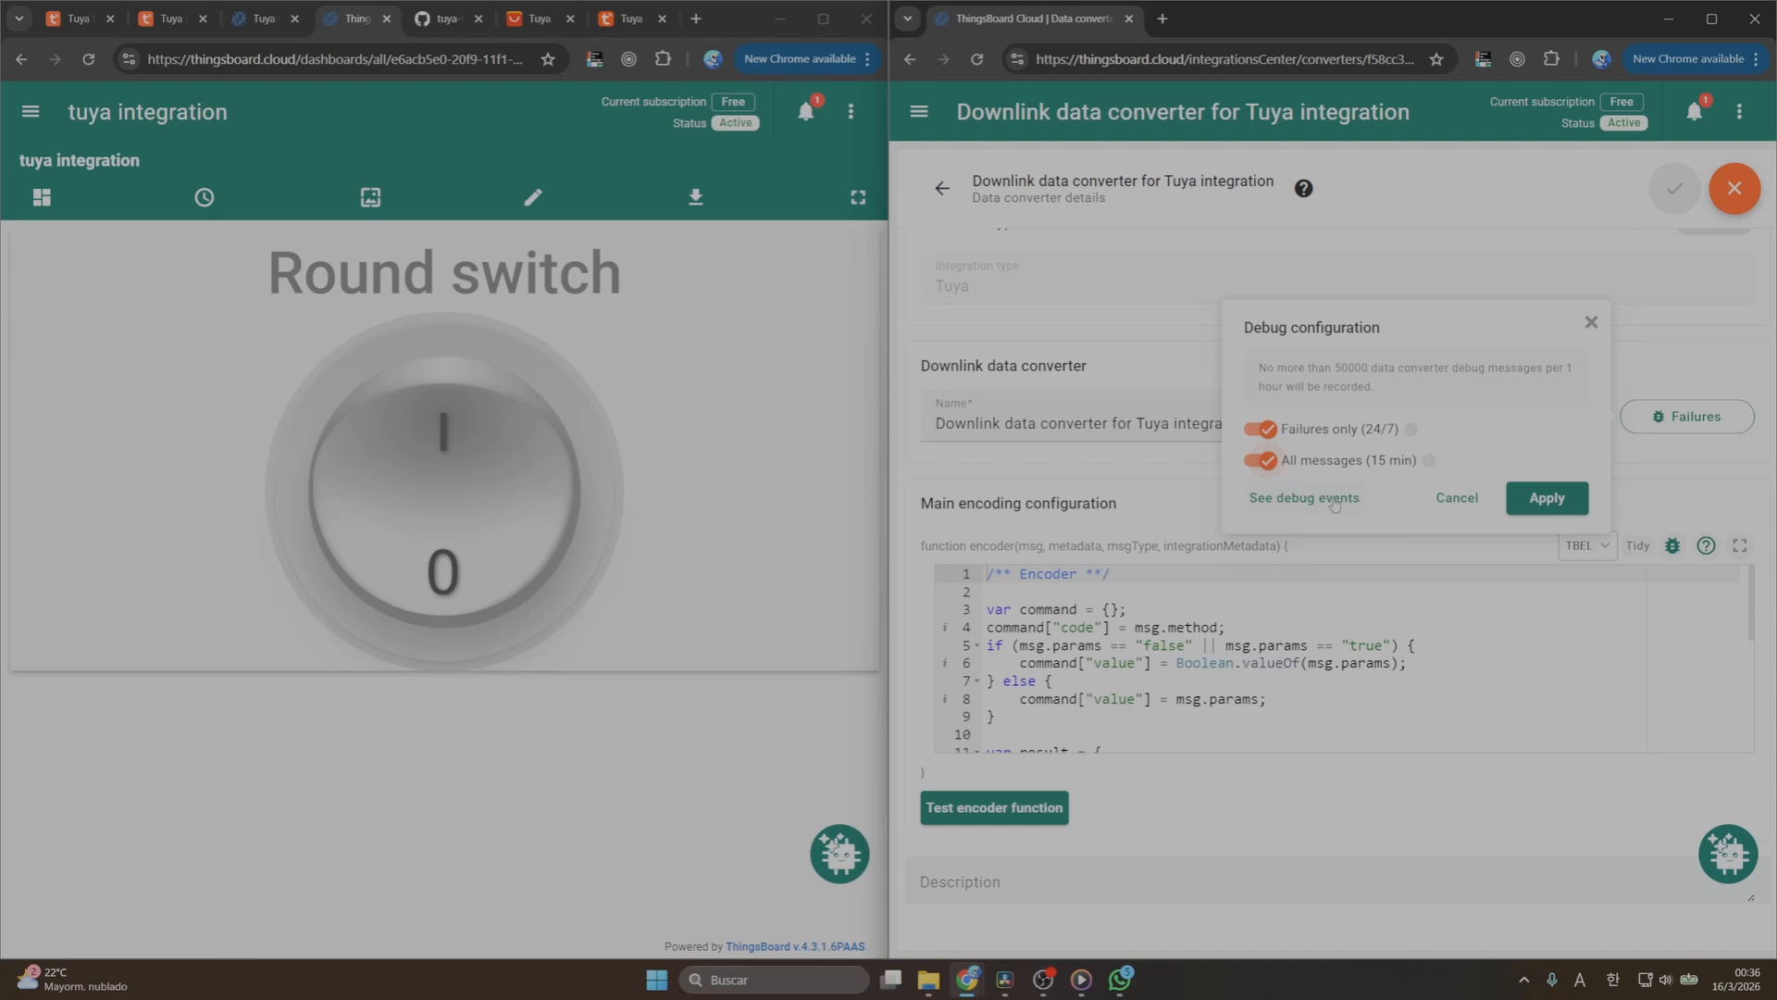
{"action": "left_click", "coordinate": [1539, 500]}
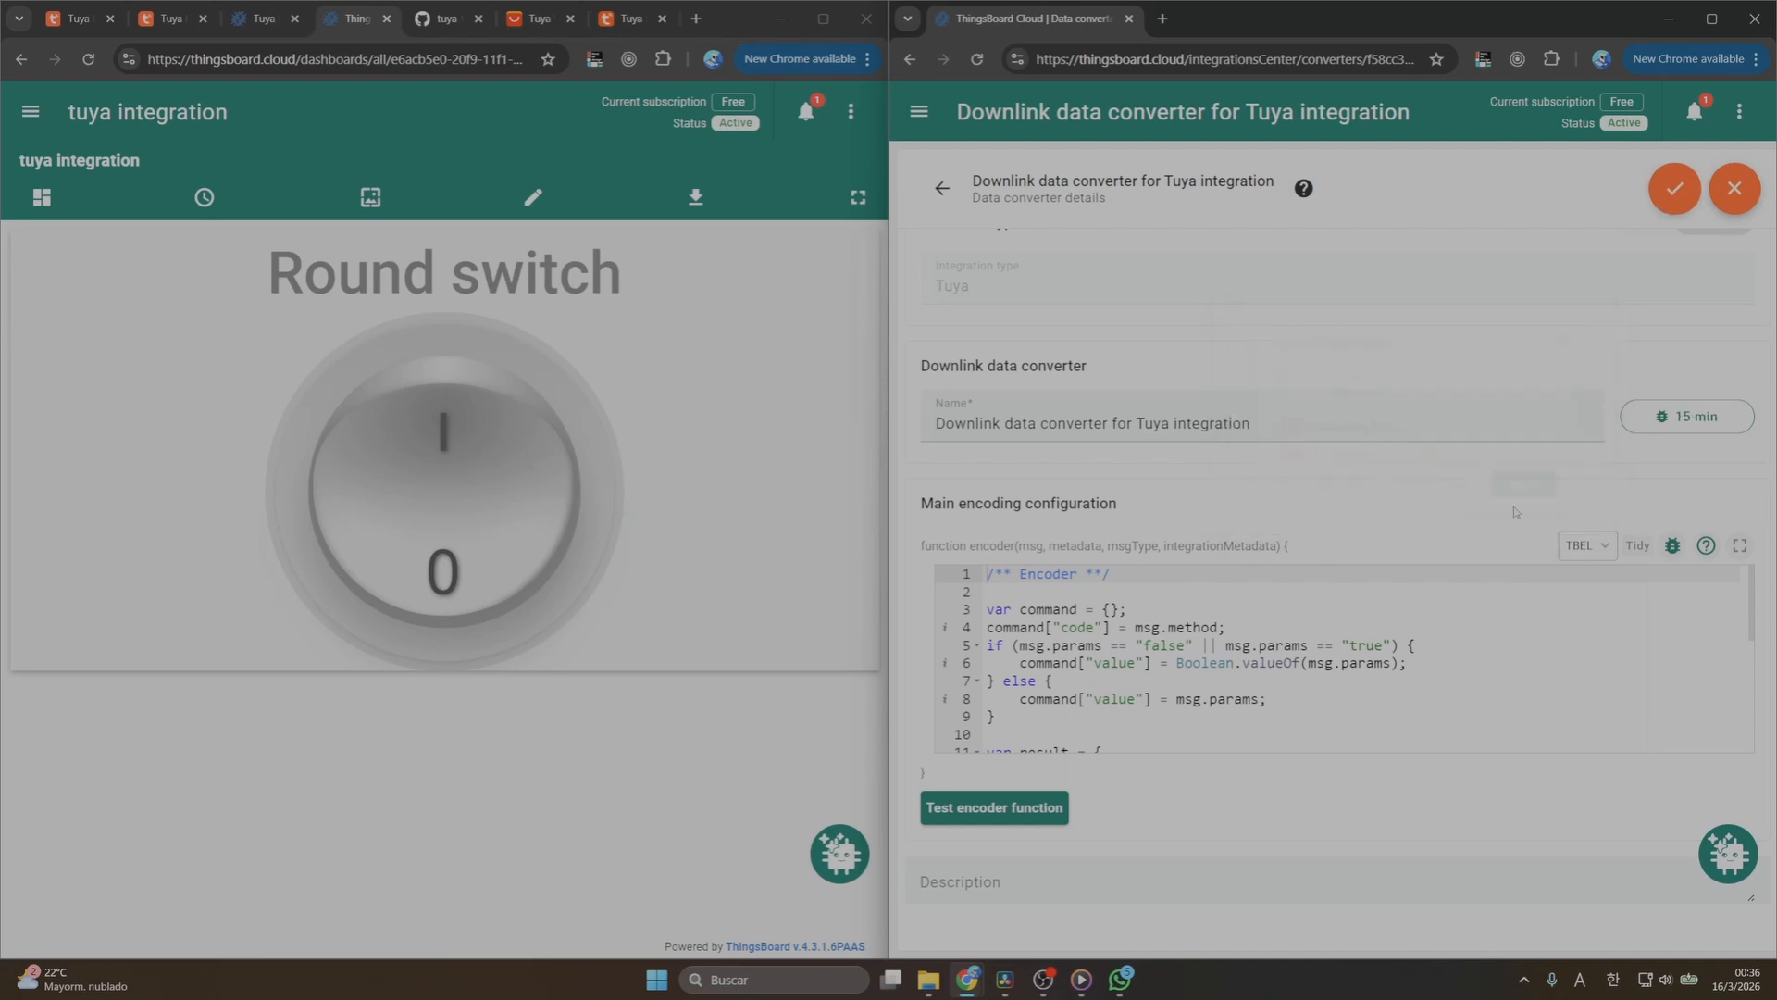
{"action": "left_click", "coordinate": [1675, 191]}
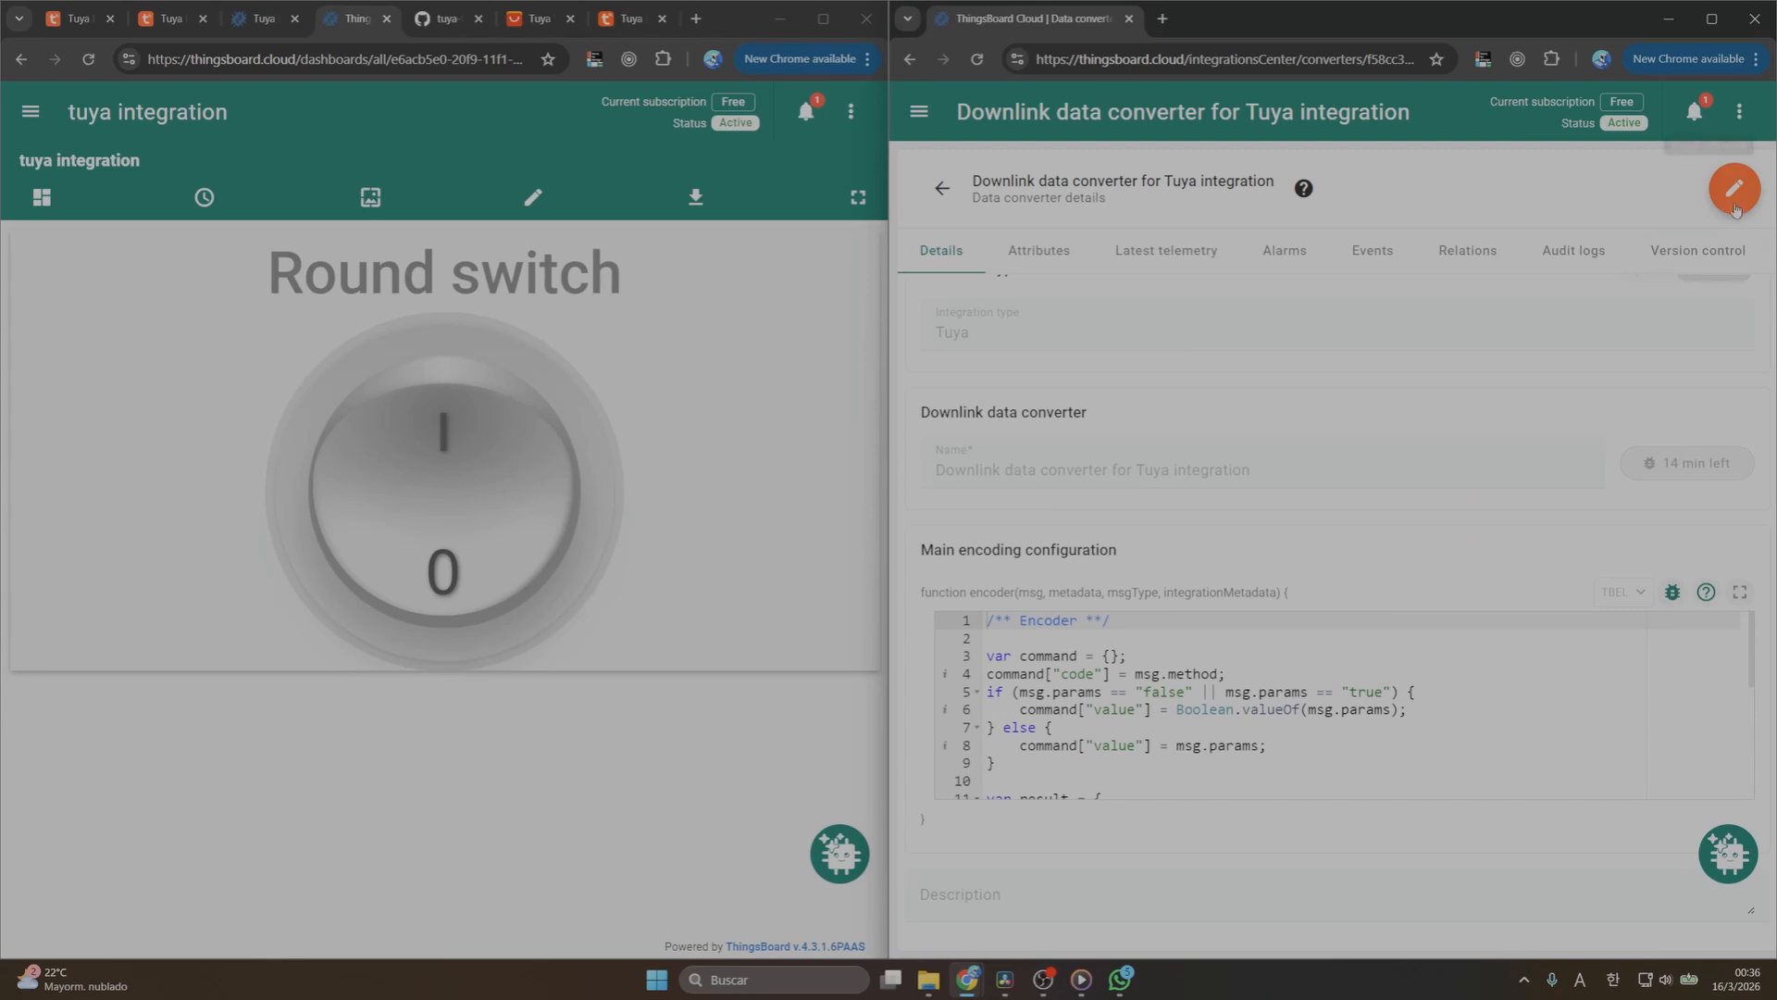
Open the downlink converter's debug events and inspect the latest event's input and output, plus the metadata of the event before it
{"action": "left_click", "coordinate": [1735, 190]}
{"action": "left_click", "coordinate": [1688, 416]}
{"action": "left_click", "coordinate": [1313, 505]}
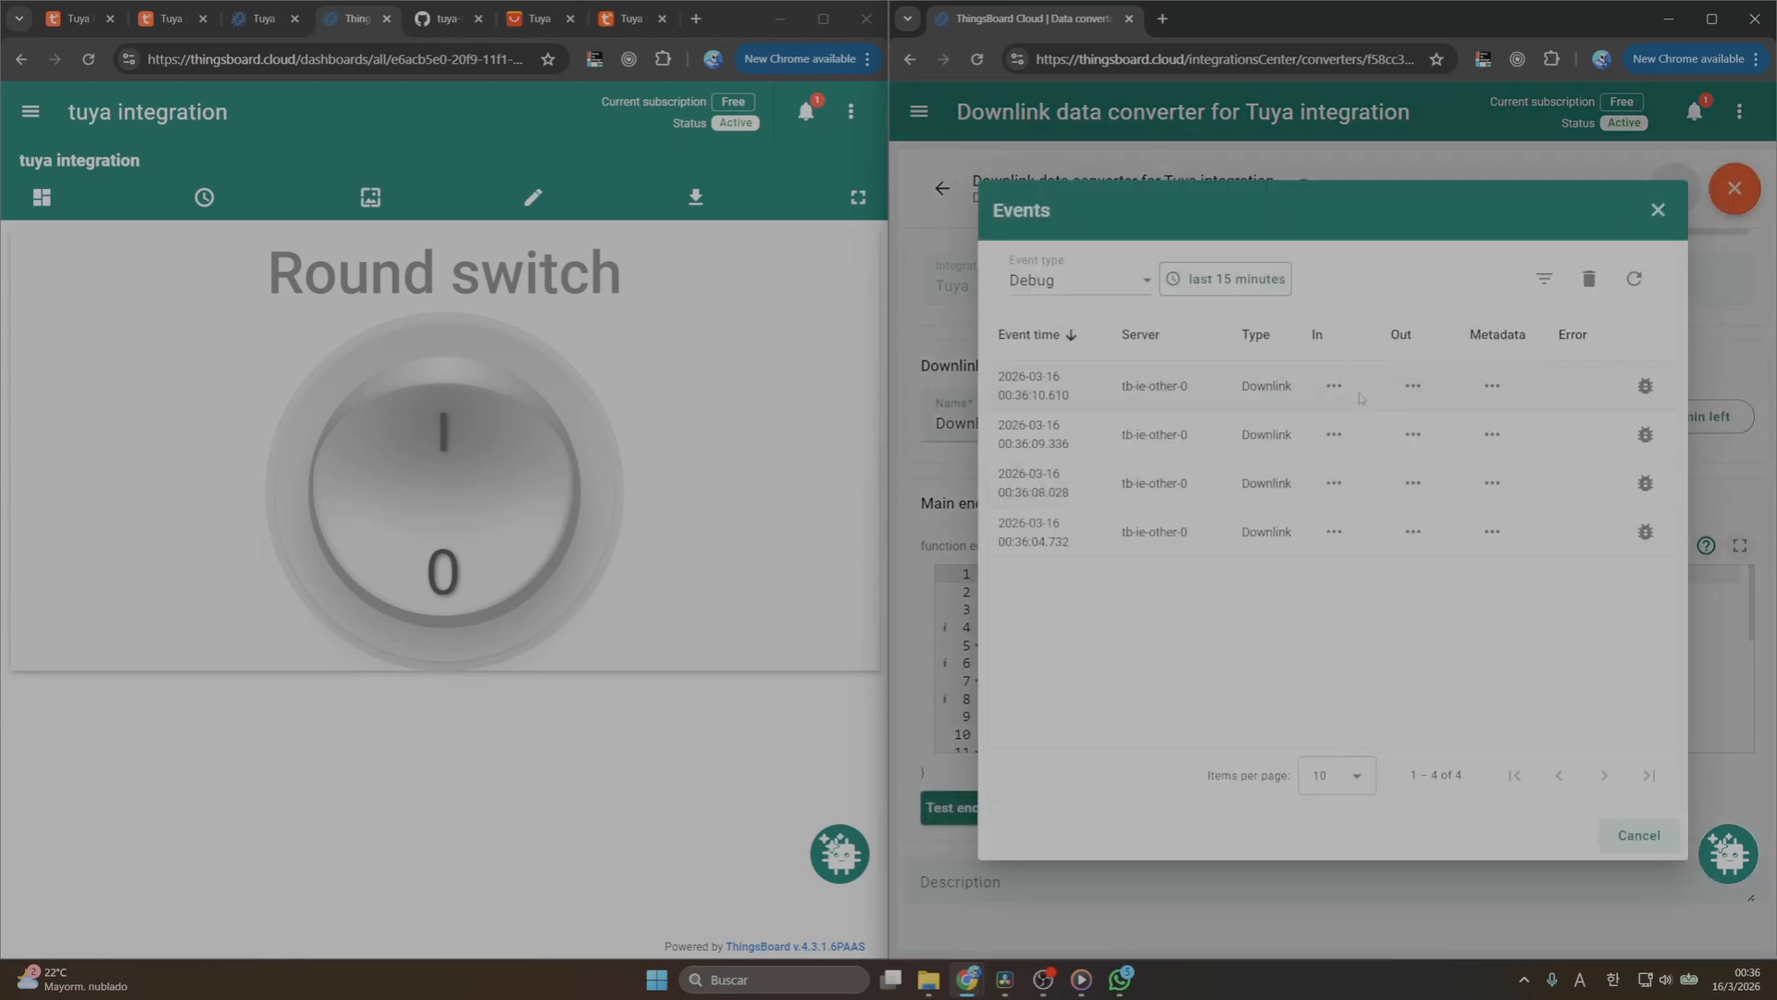
{"action": "left_click", "coordinate": [1334, 385]}
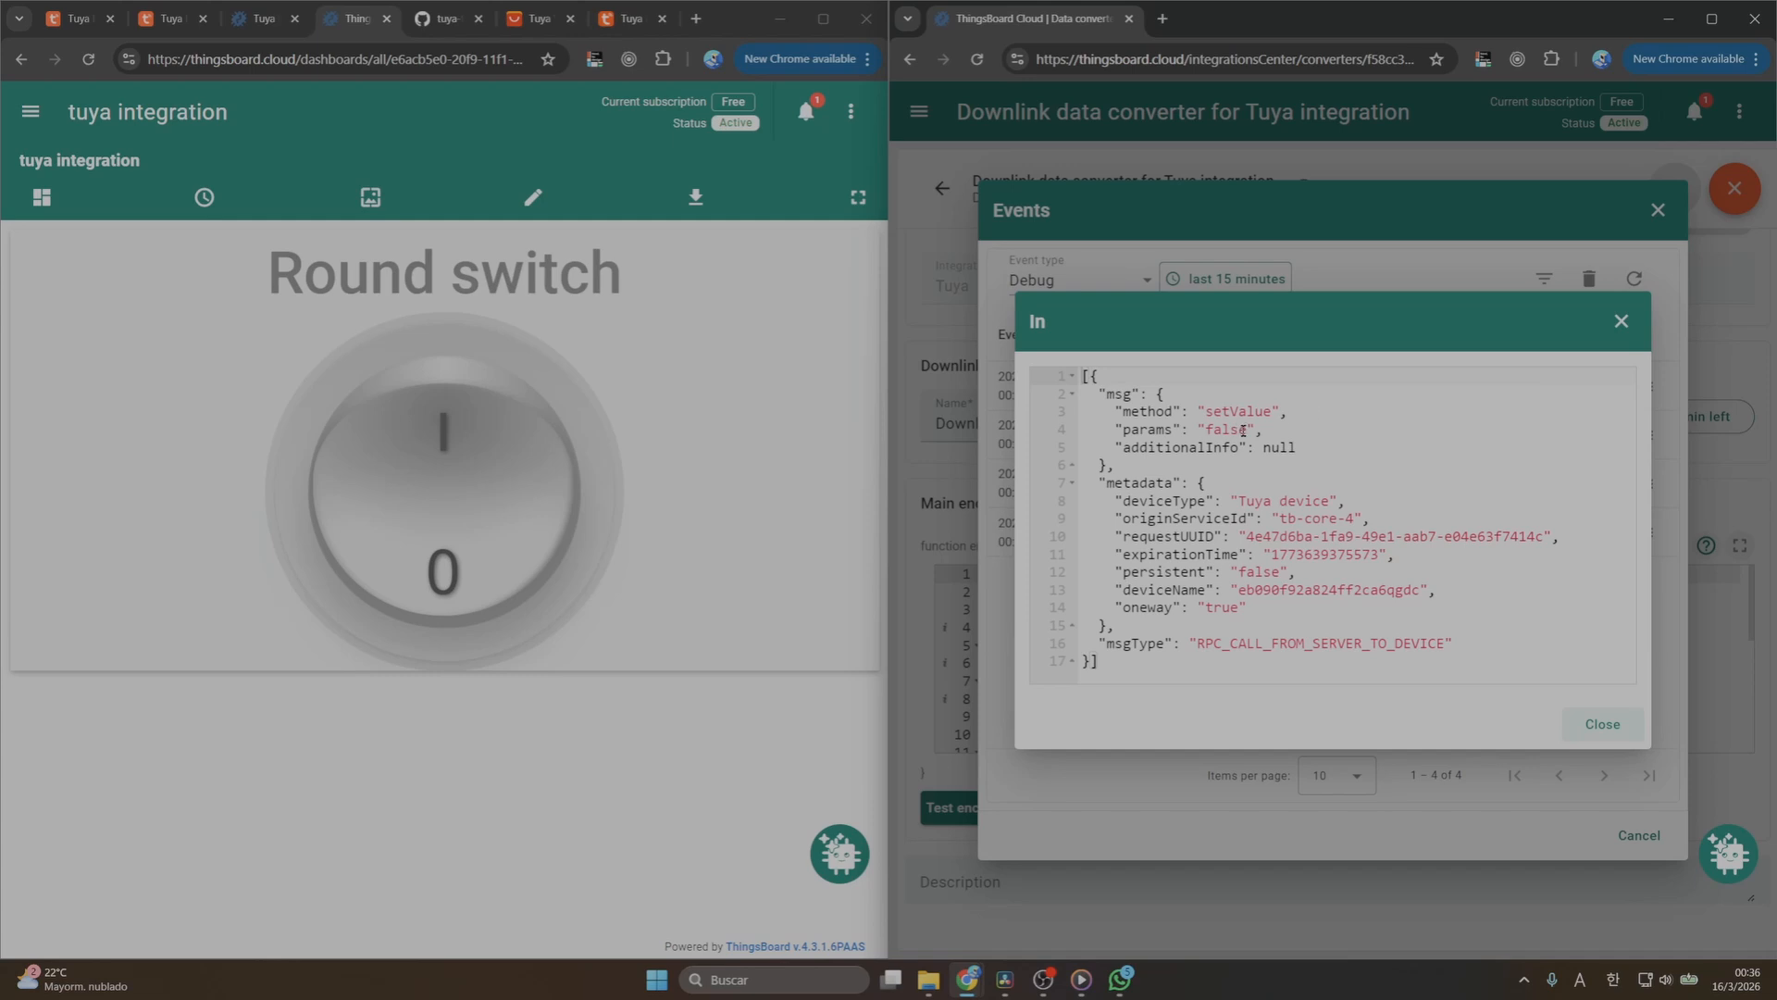
{"action": "left_click", "coordinate": [1620, 320]}
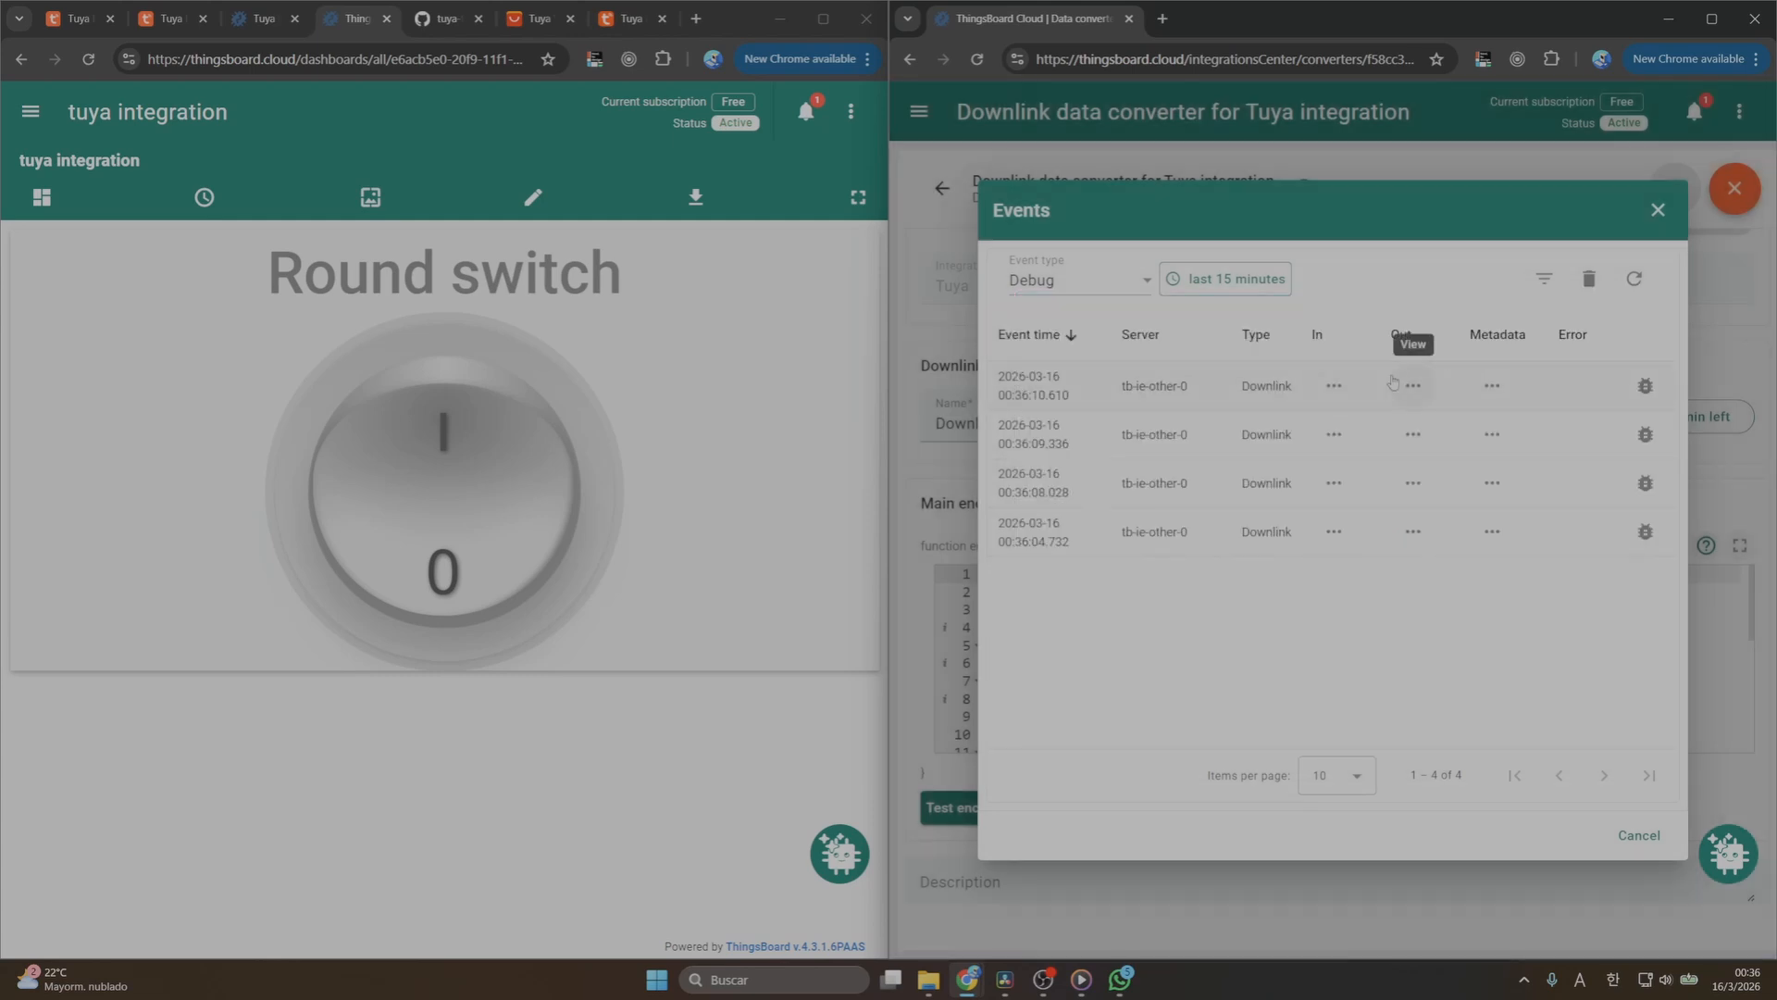
{"action": "left_click", "coordinate": [1394, 384]}
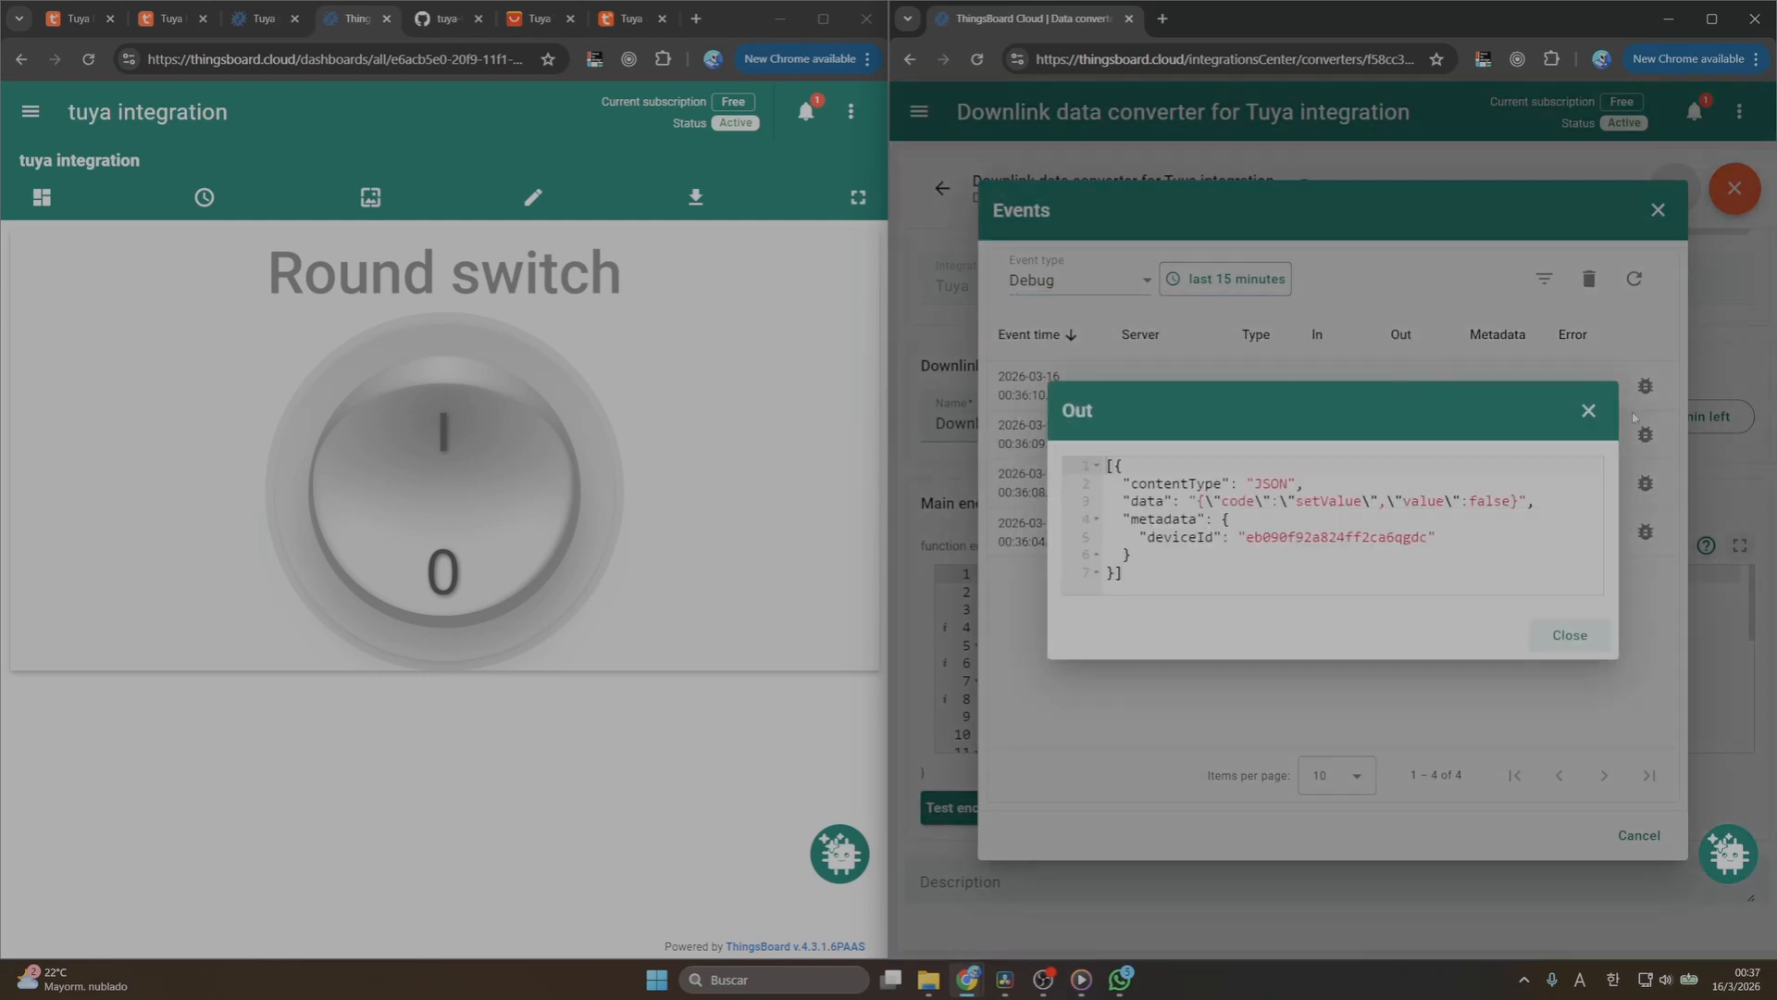
{"action": "left_click", "coordinate": [1588, 411]}
{"action": "left_click", "coordinate": [1493, 432]}
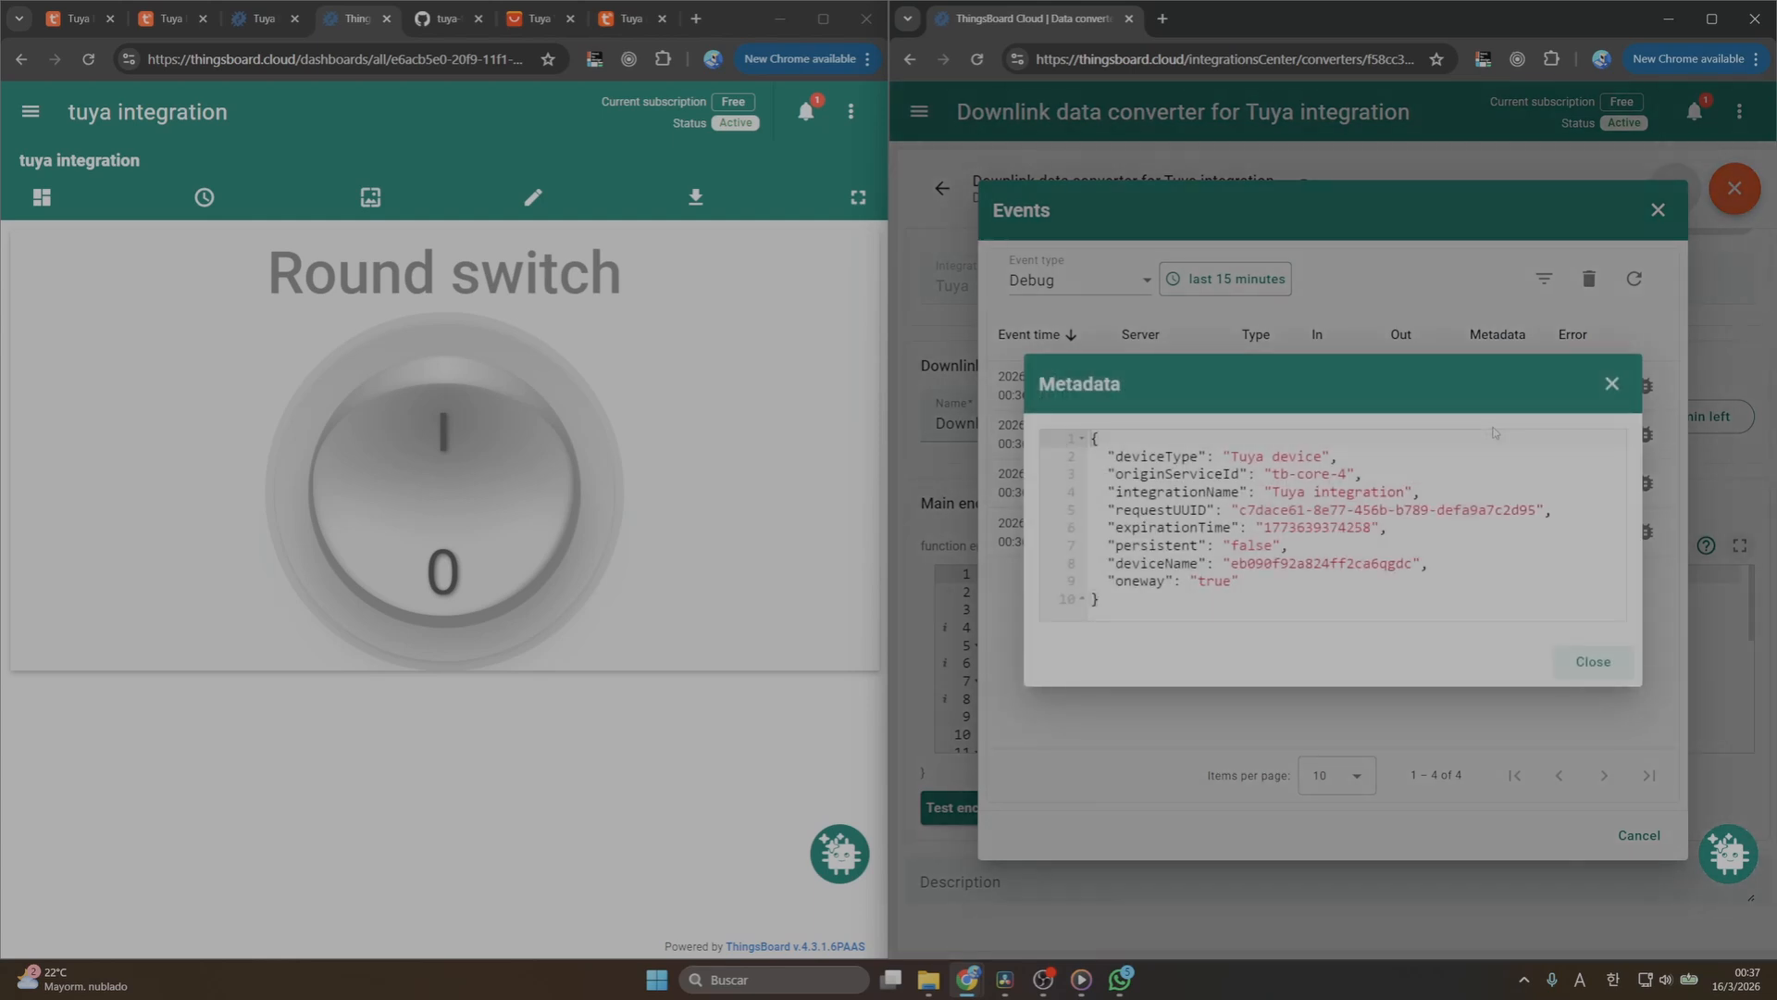
{"action": "left_click", "coordinate": [1619, 392]}
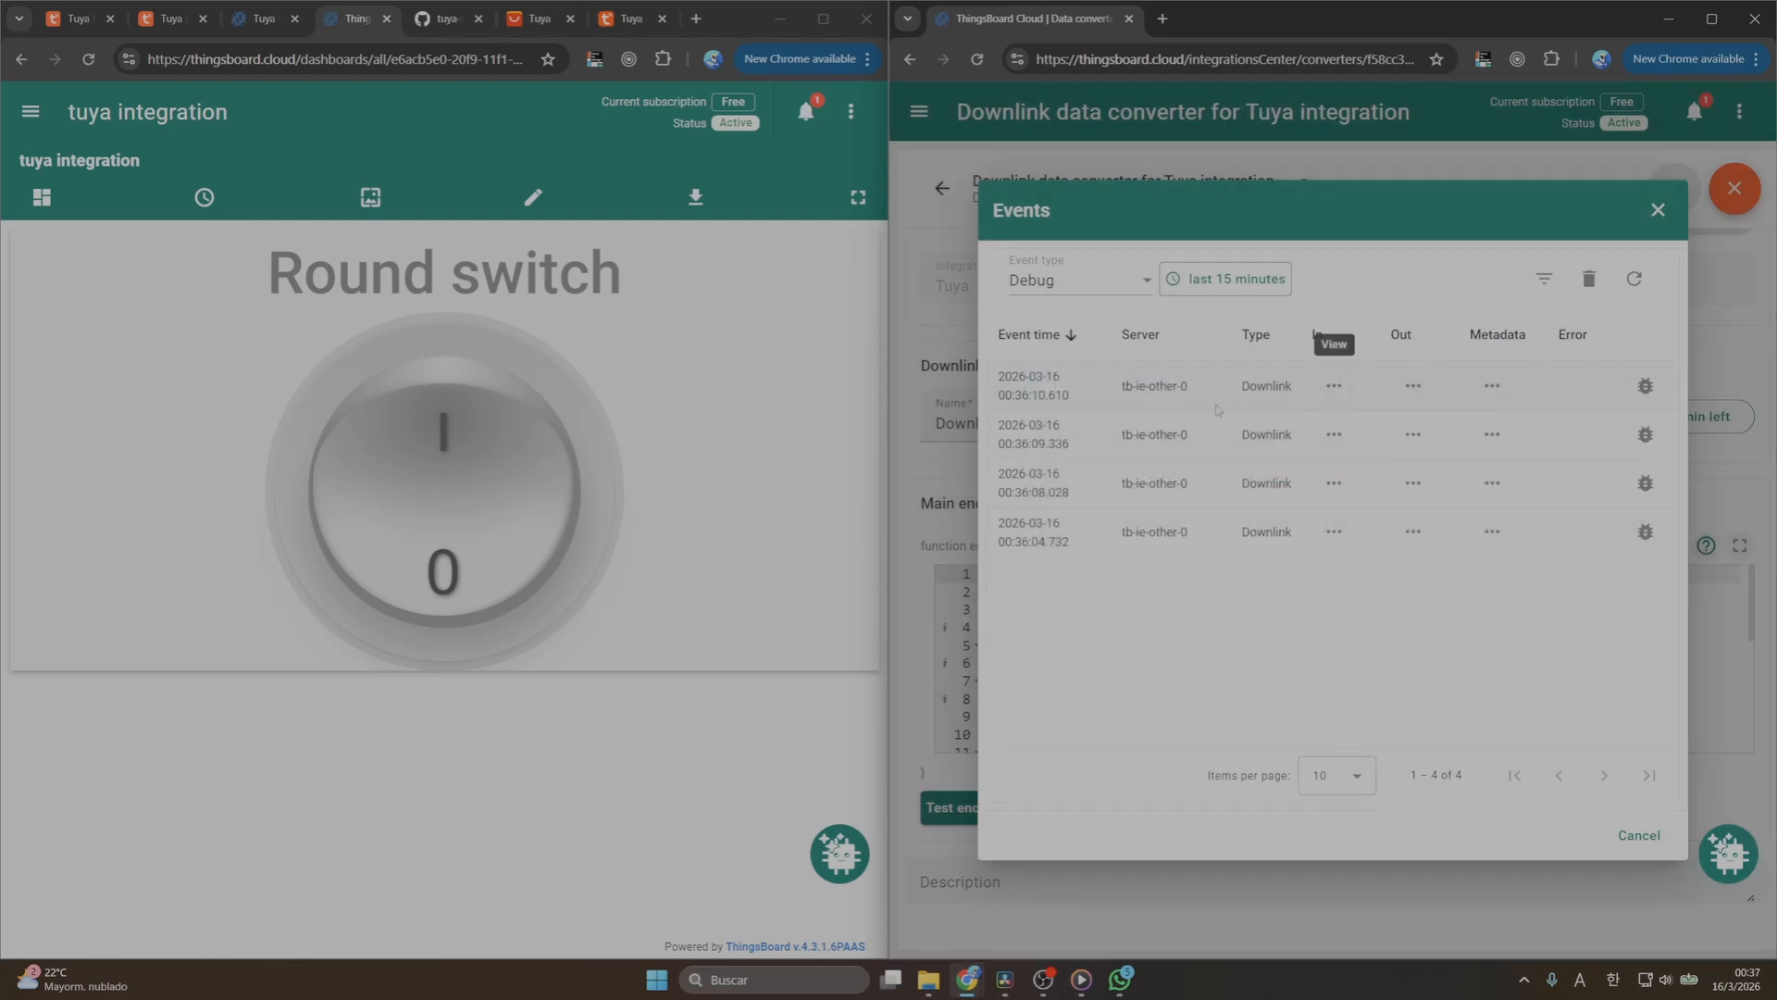
Turn the Round switch on, refresh the debug events, and examine the newest event's output and the method in its input
{"action": "left_click", "coordinate": [480, 424]}
{"action": "left_click", "coordinate": [480, 424]}
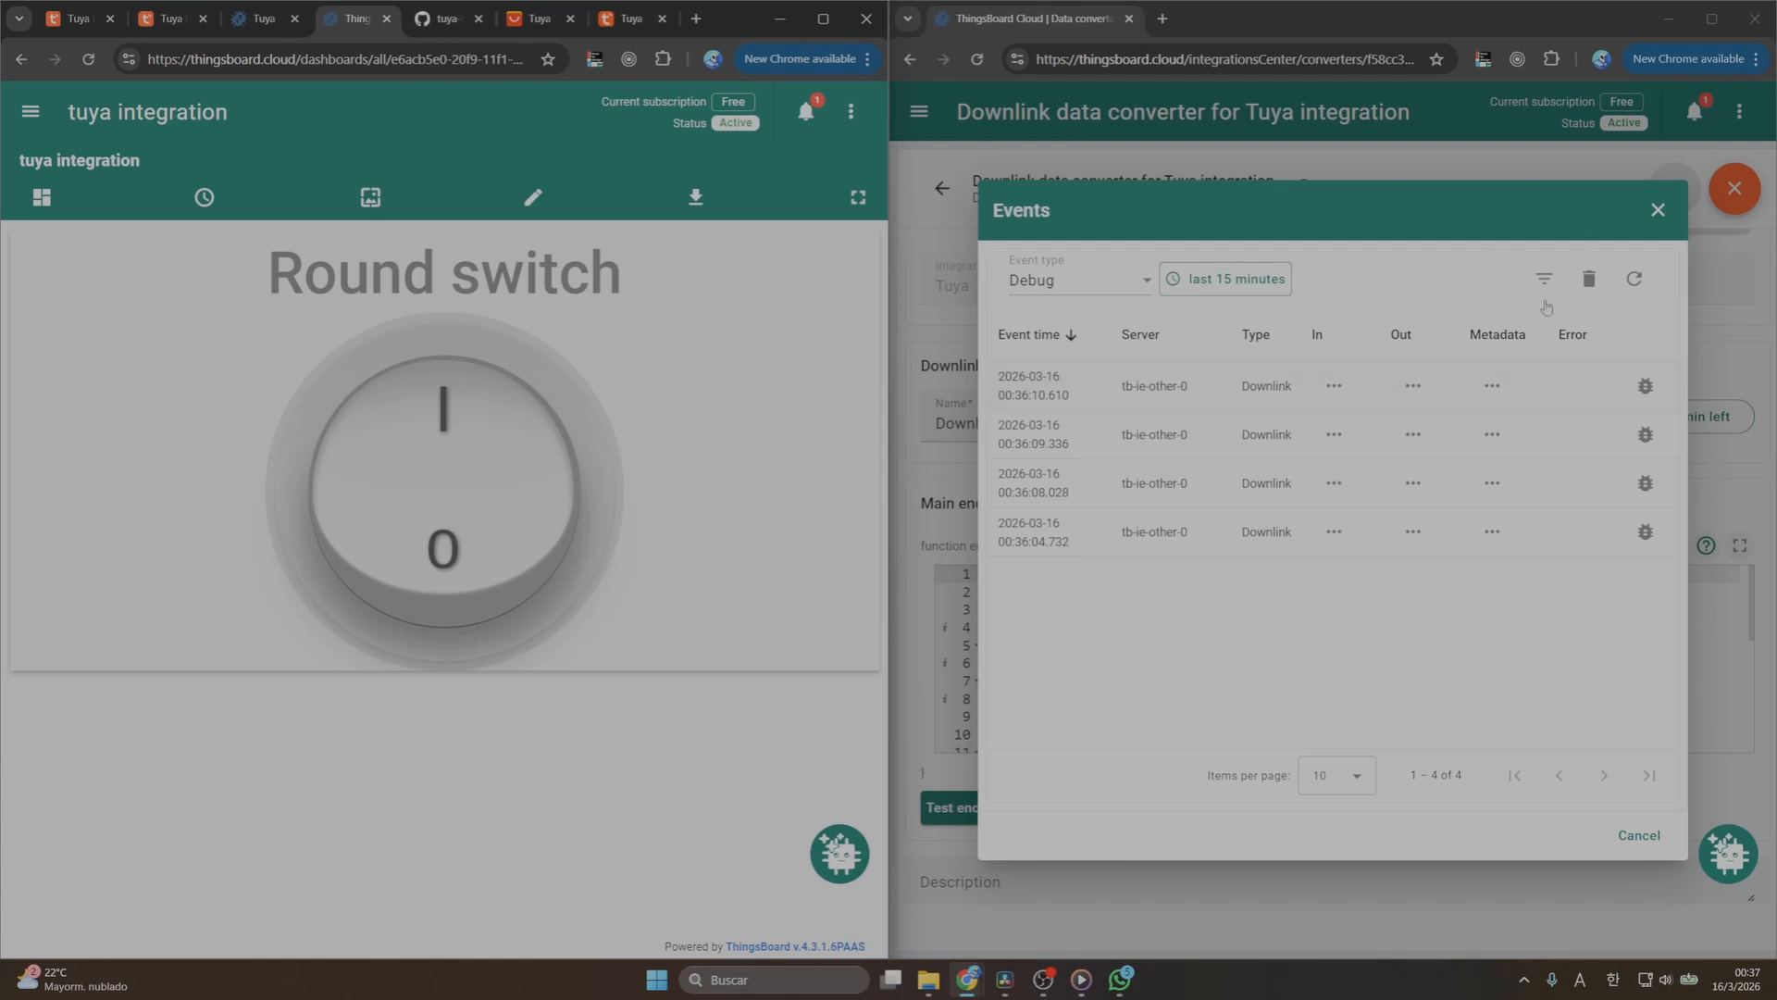
{"action": "left_click", "coordinate": [1636, 295]}
{"action": "left_click", "coordinate": [1414, 386]}
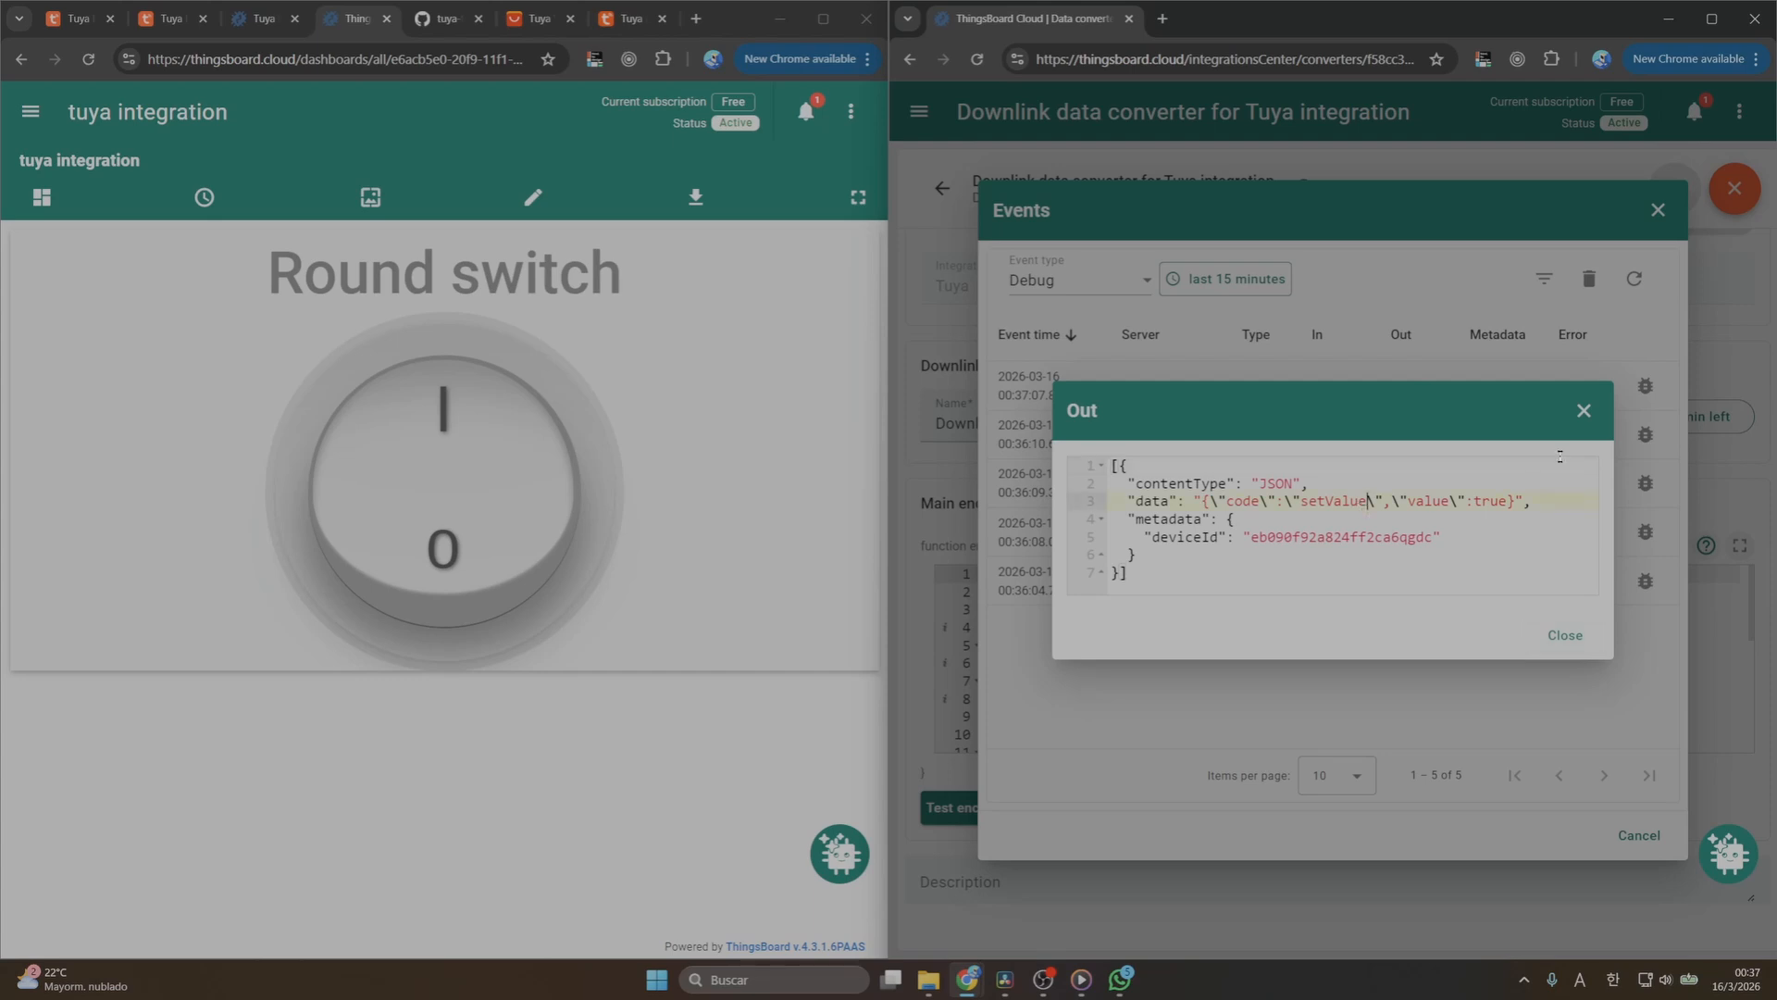
{"action": "left_click", "coordinate": [1583, 411]}
{"action": "left_click", "coordinate": [1334, 387]}
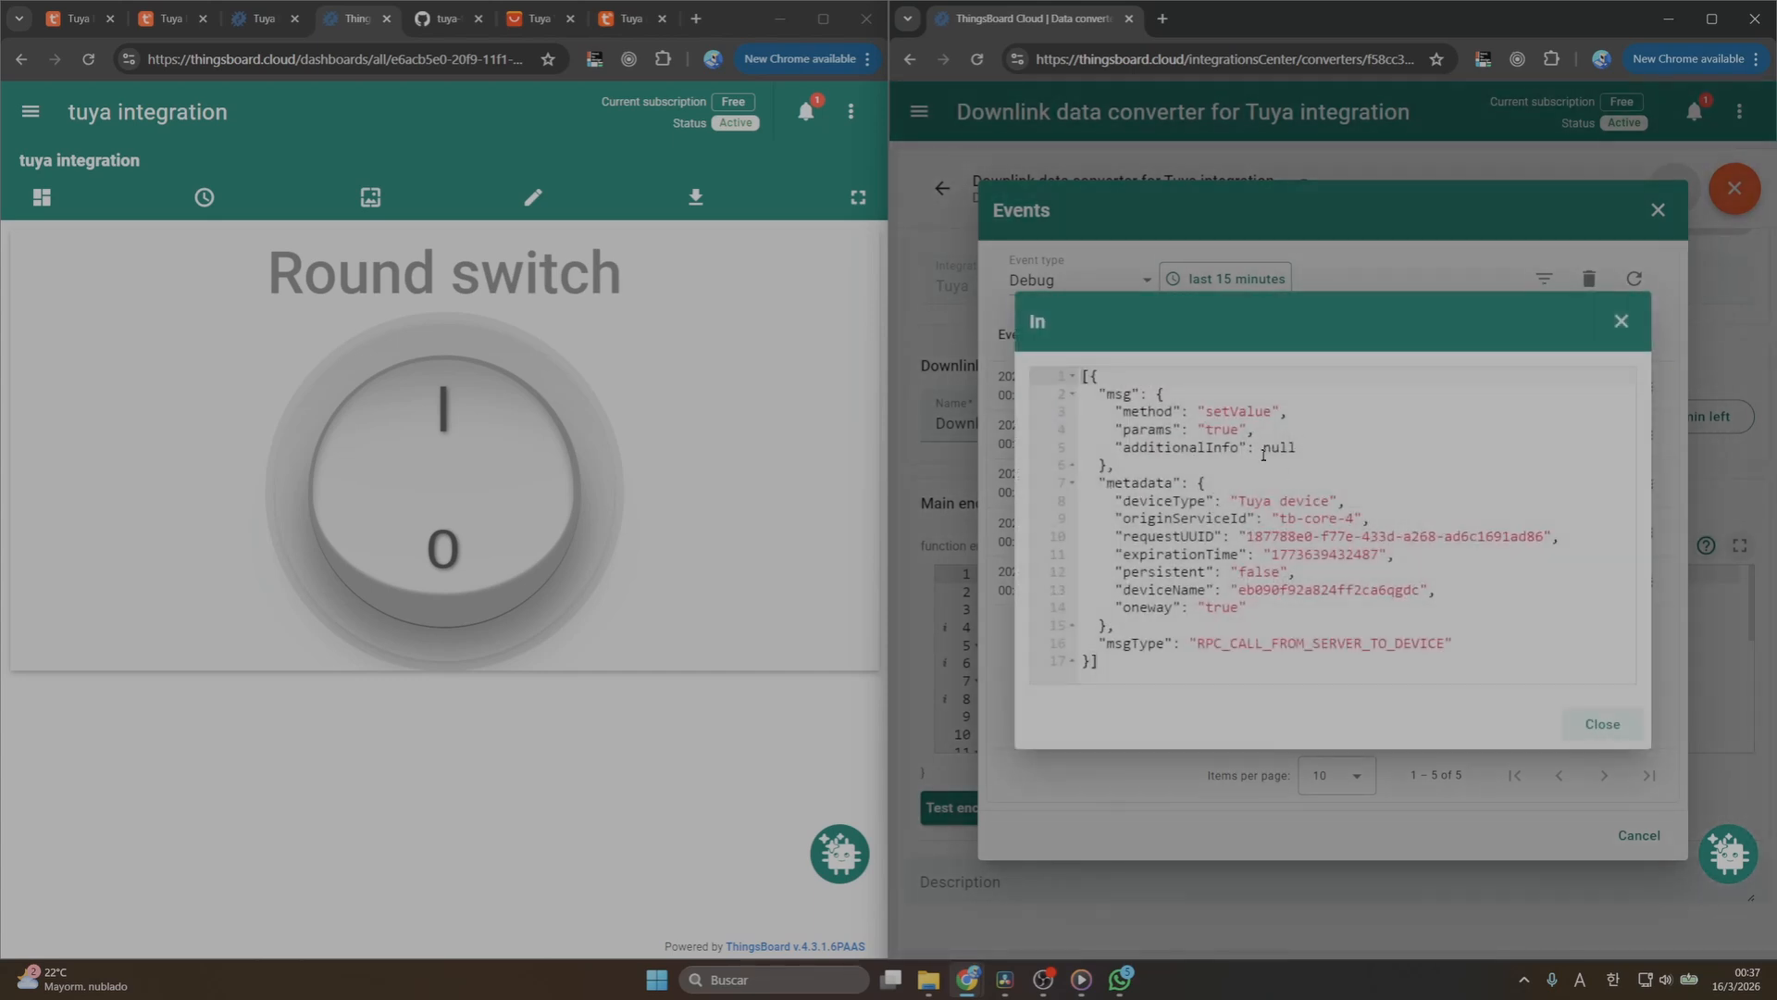
{"action": "double_click", "coordinate": [1235, 413]}
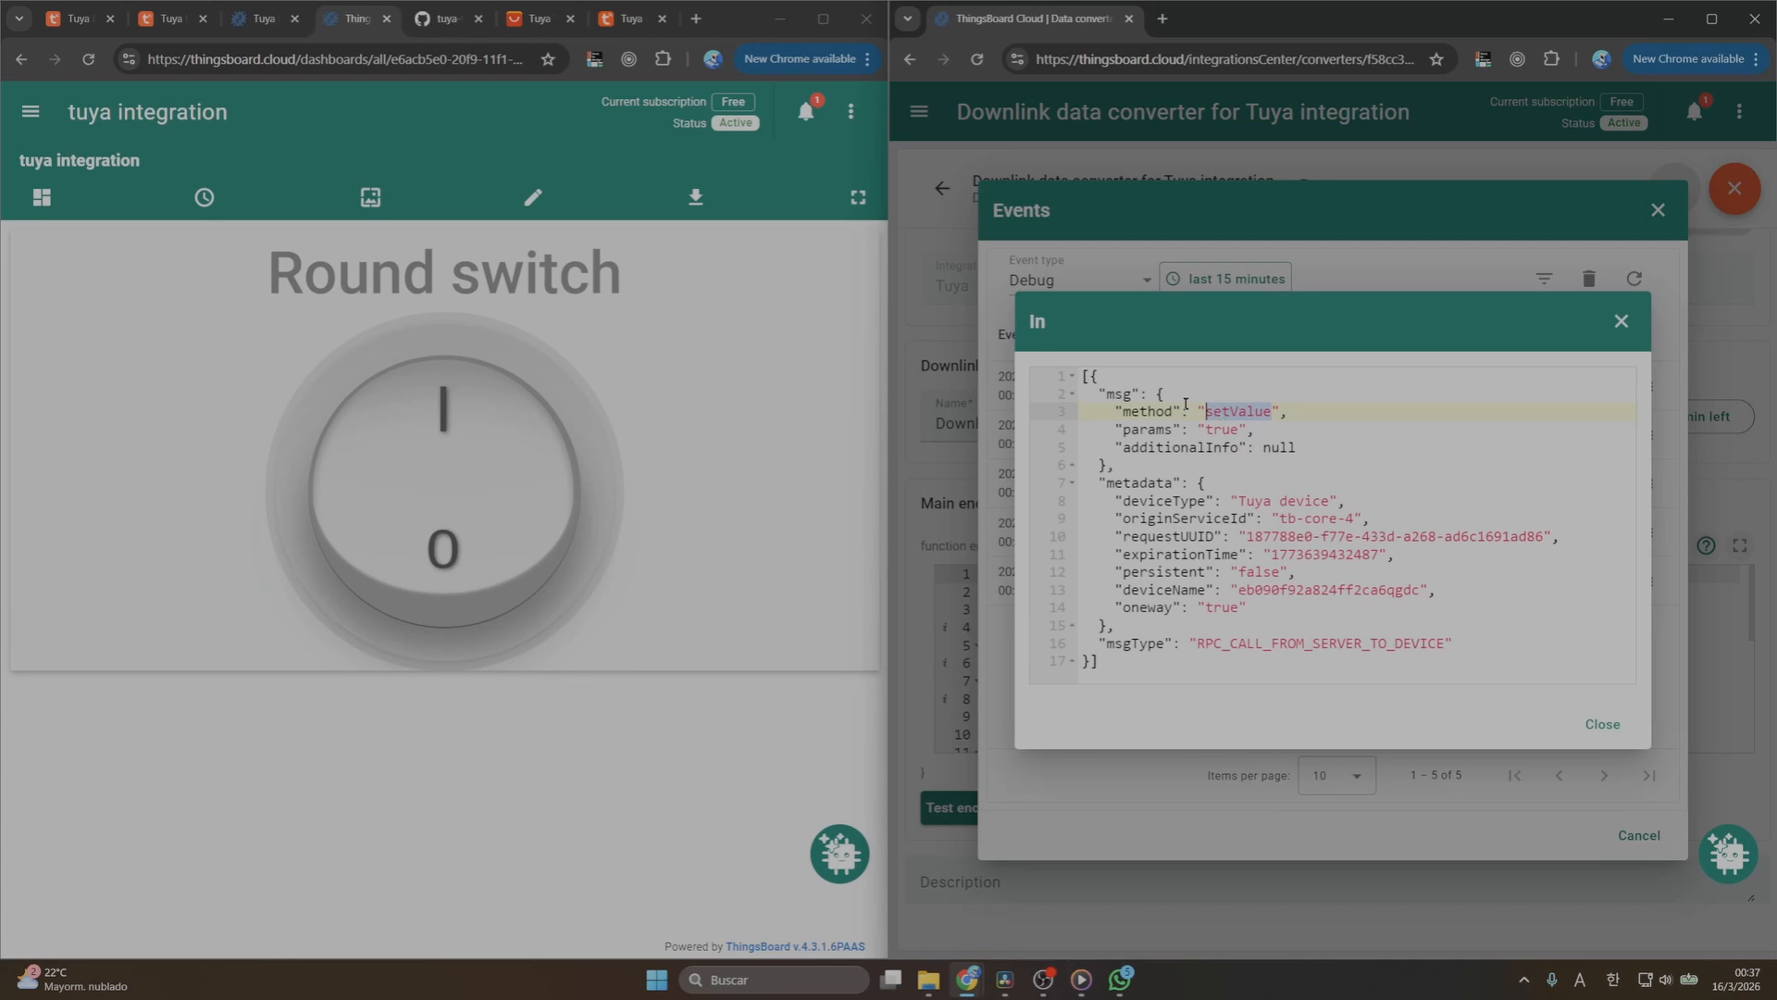
{"action": "left_click", "coordinate": [1620, 322]}
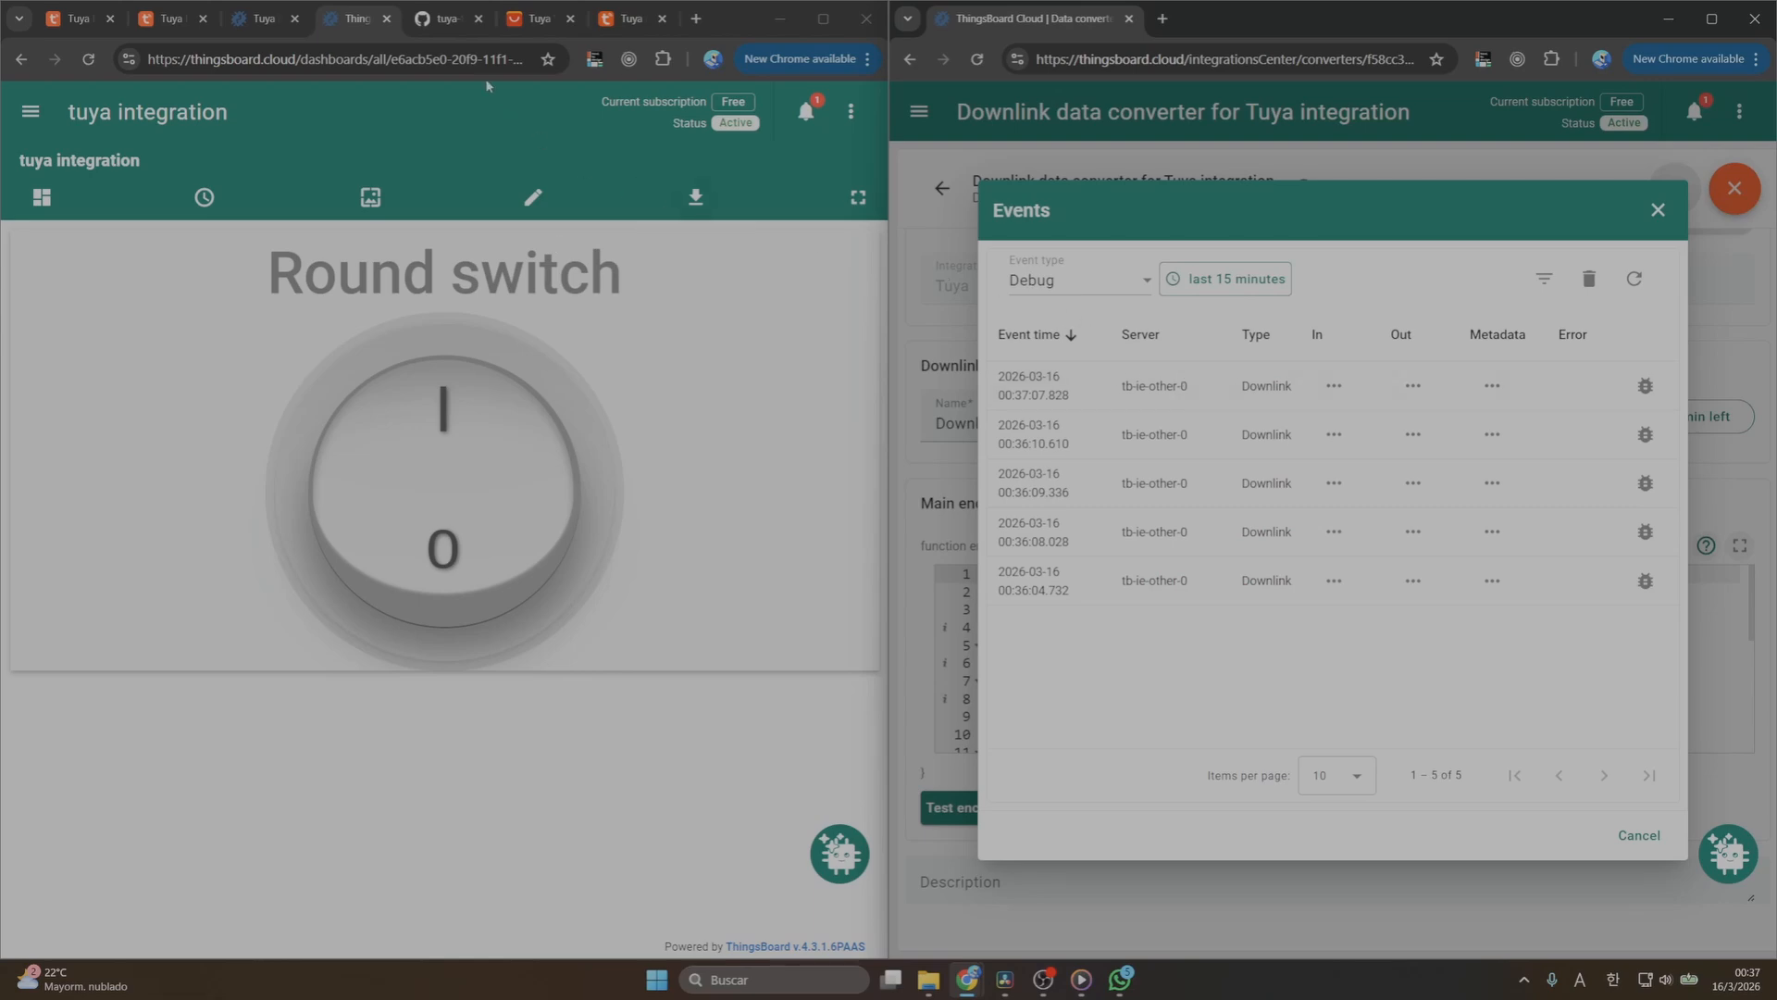
Open dowlink.js in the tuya-thingboard-Blaupunkt-SMART-E27-MC GitHub repository and copy its entire code
{"action": "left_click", "coordinate": [443, 35]}
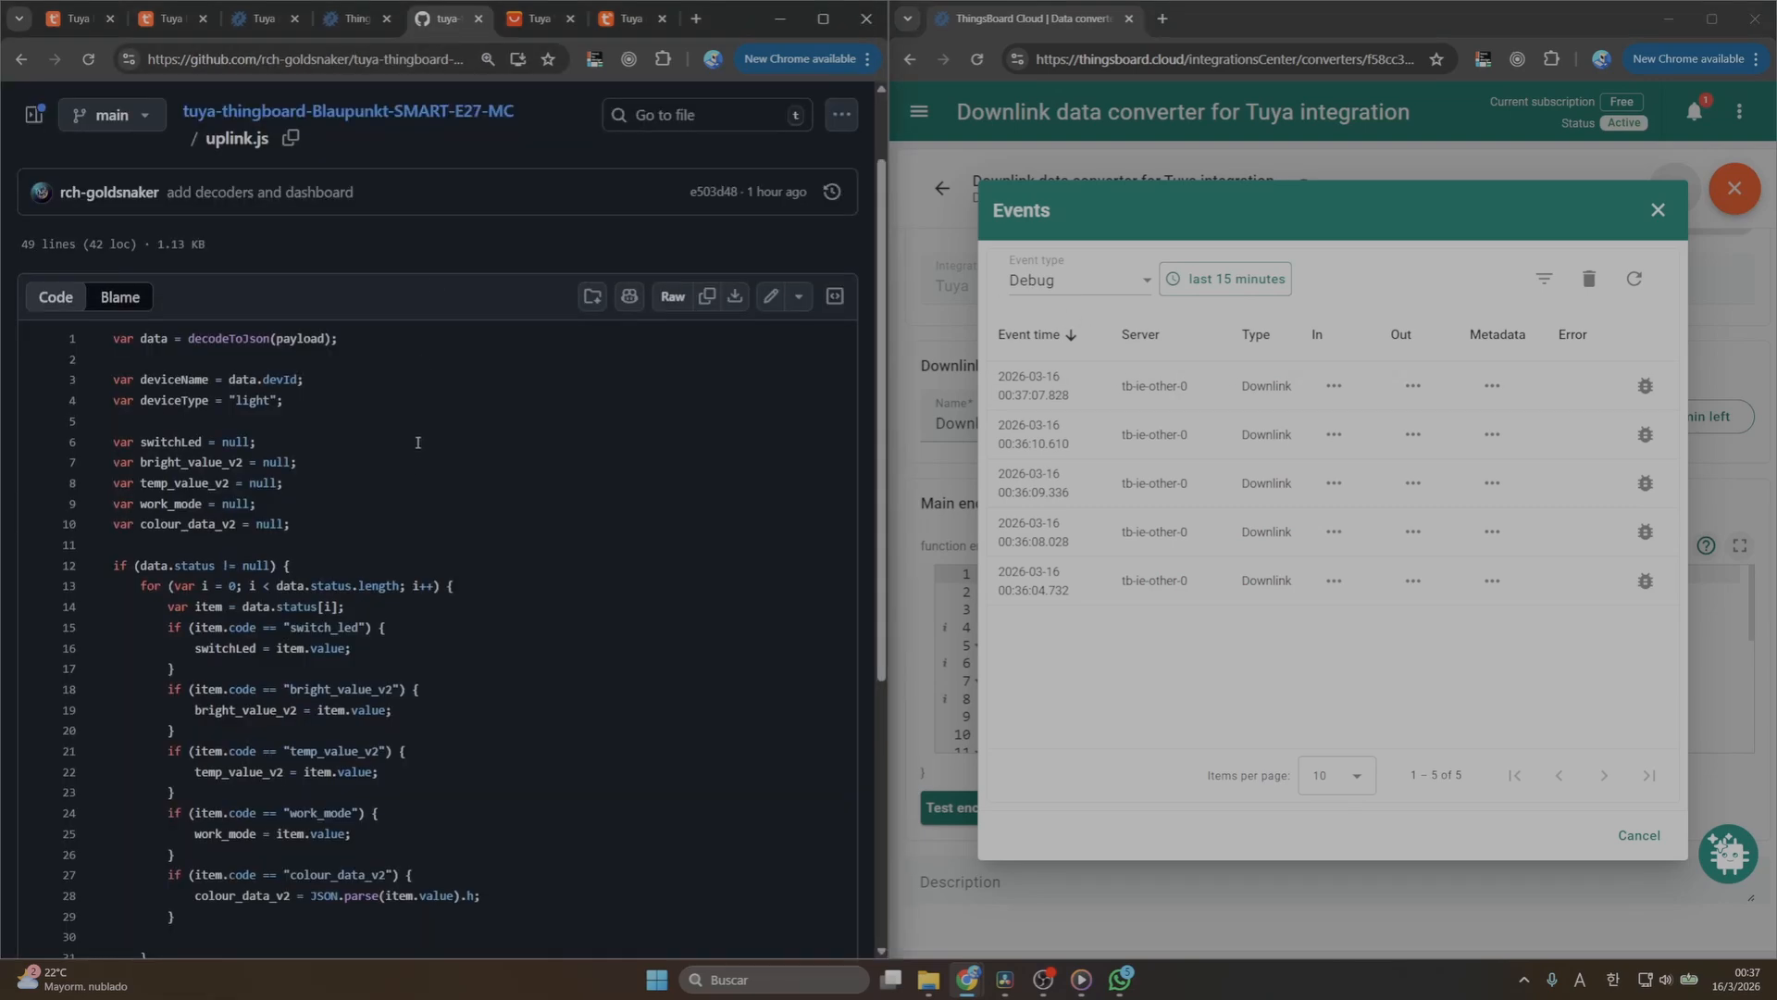
{"action": "scroll", "coordinate": [417, 466], "scroll_direction": "down", "scroll_amount": 5}
{"action": "scroll", "coordinate": [457, 417], "scroll_direction": "up", "scroll_amount": 6}
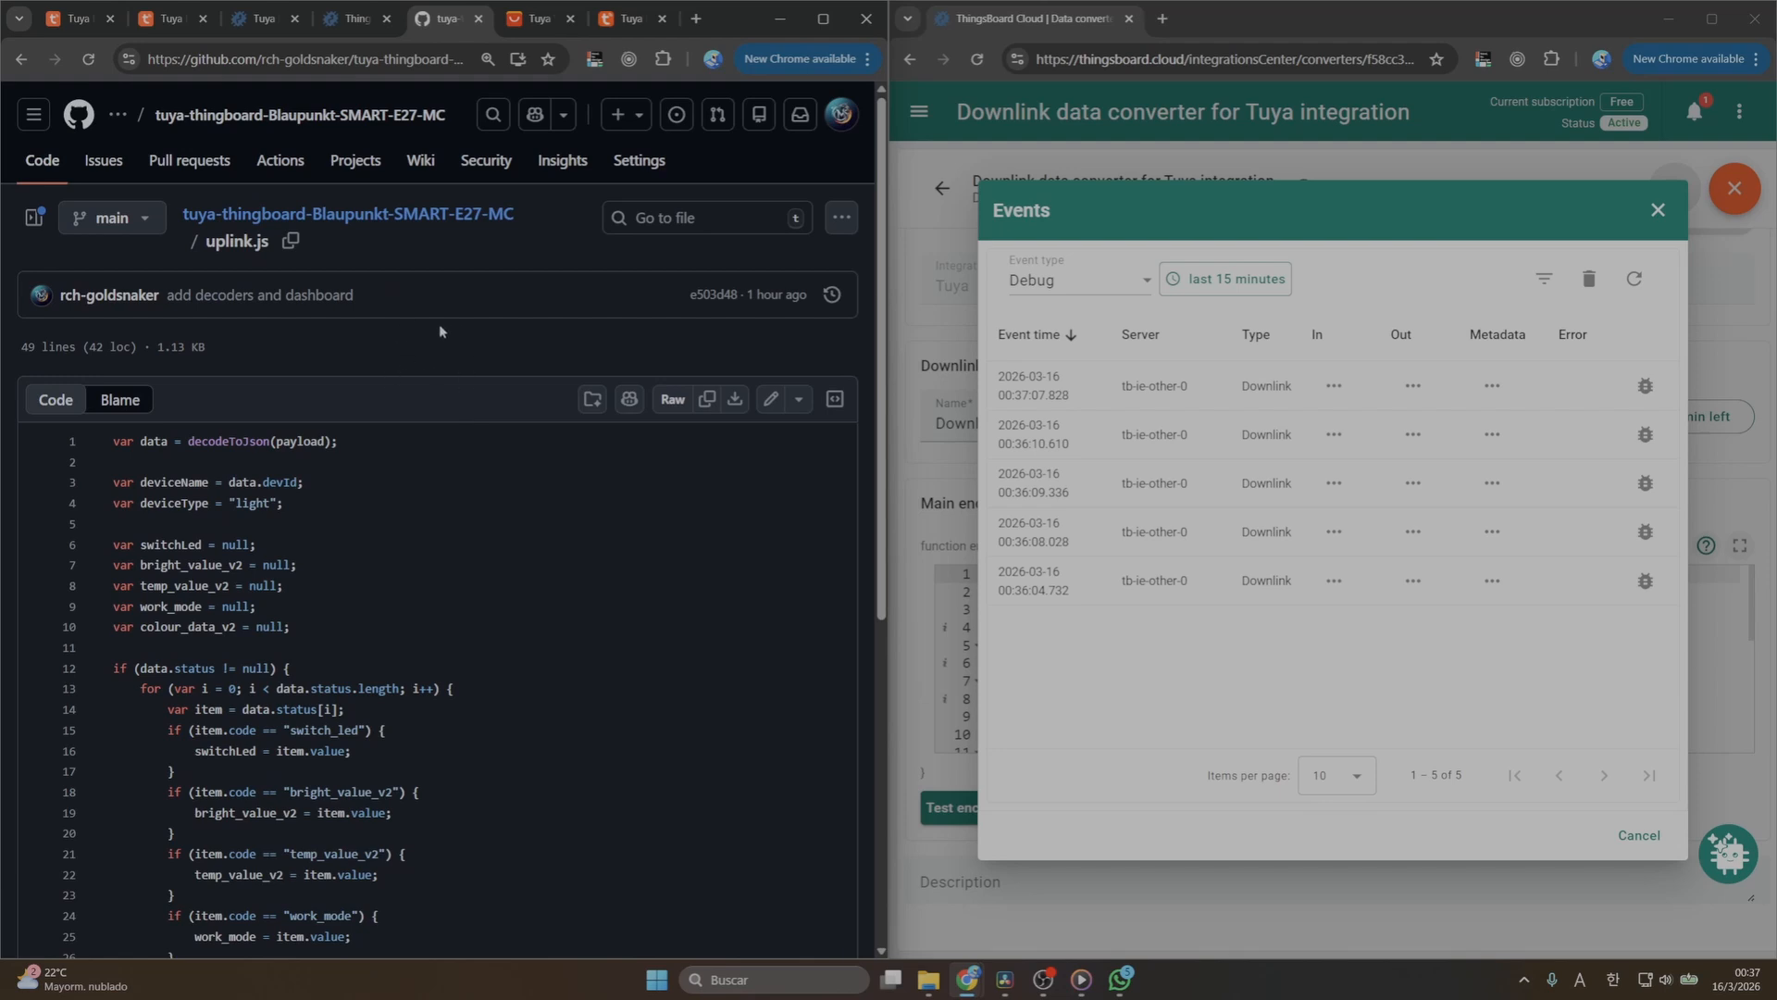
{"action": "left_click", "coordinate": [416, 219]}
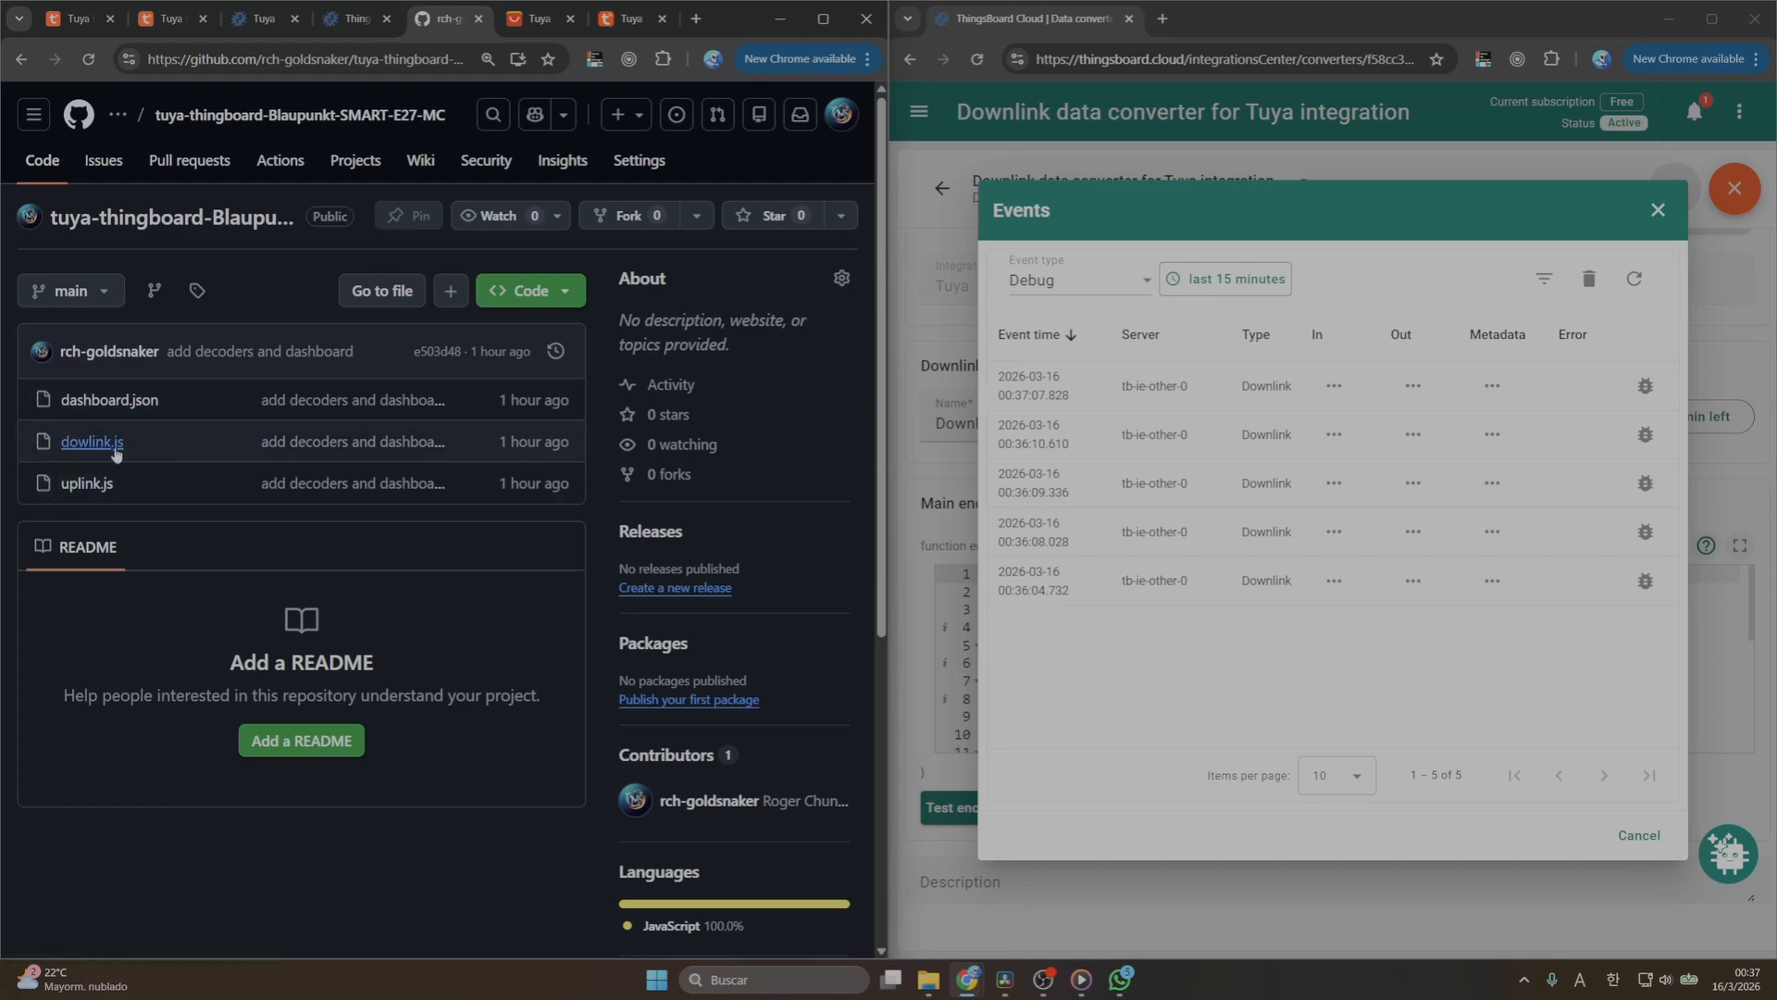
{"action": "left_click", "coordinate": [91, 442]}
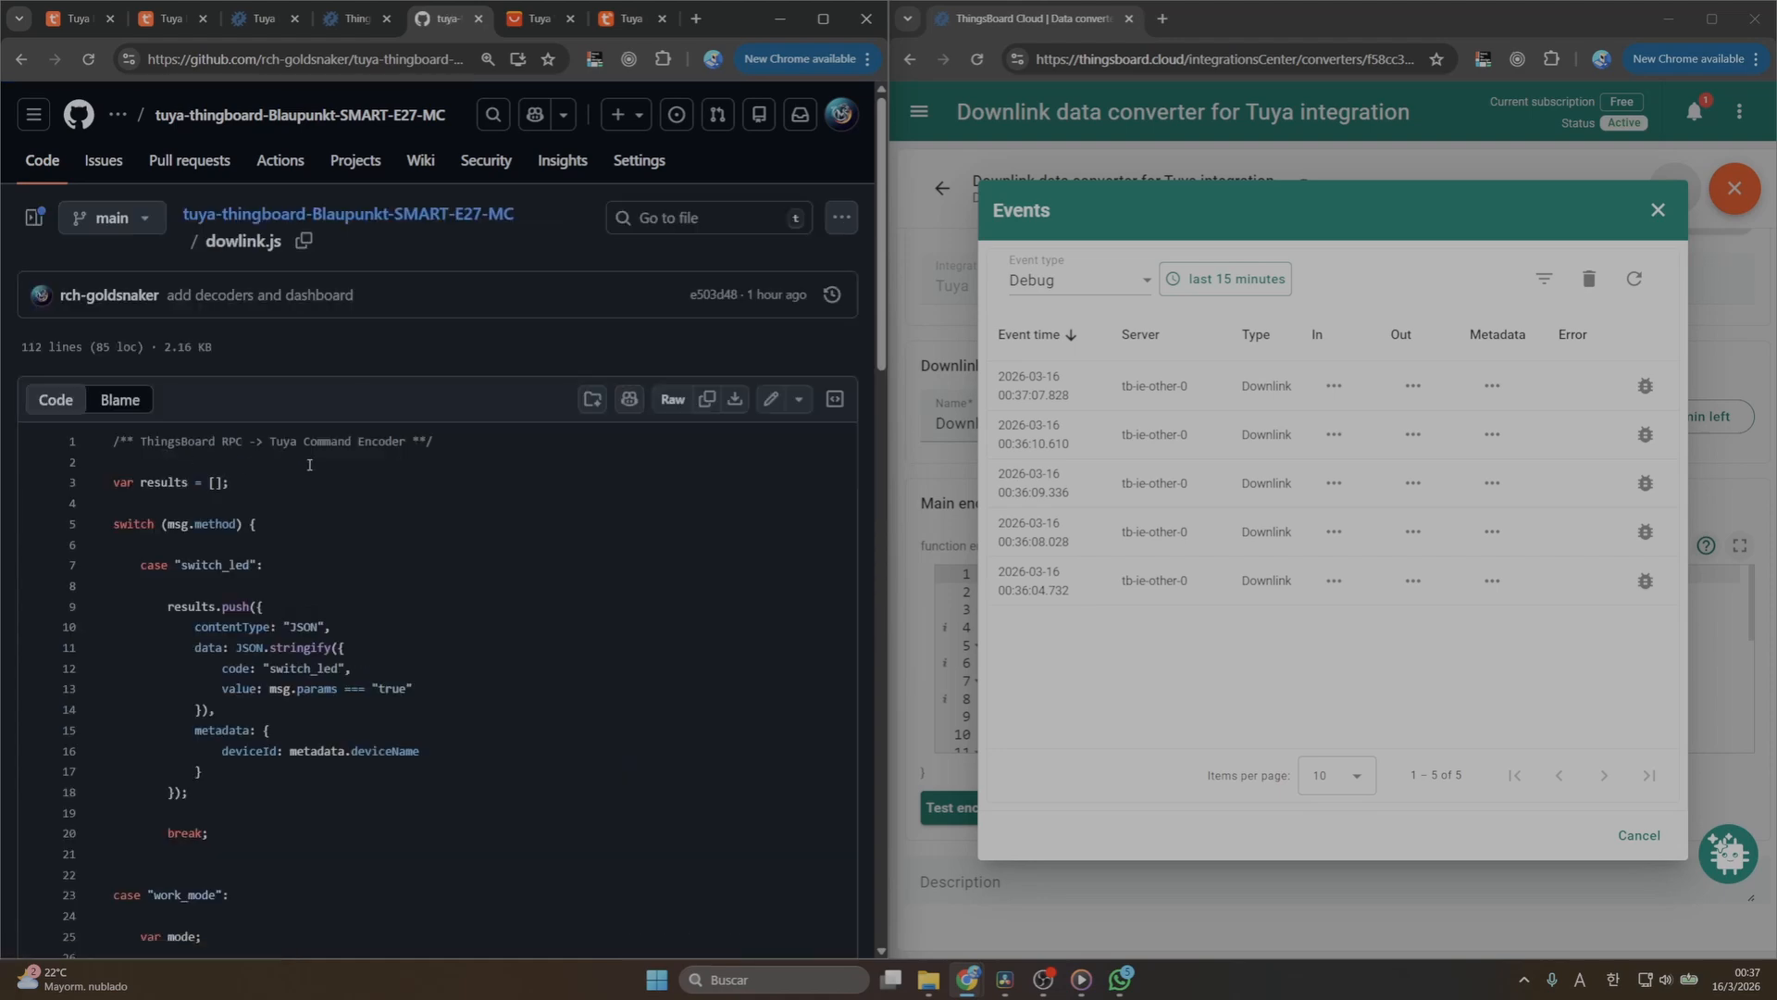
{"action": "left_click_drag", "start_coordinate": [115, 442], "coordinate": [276, 912]}
{"action": "scroll", "coordinate": [186, 500], "scroll_direction": "down", "scroll_amount": 15}
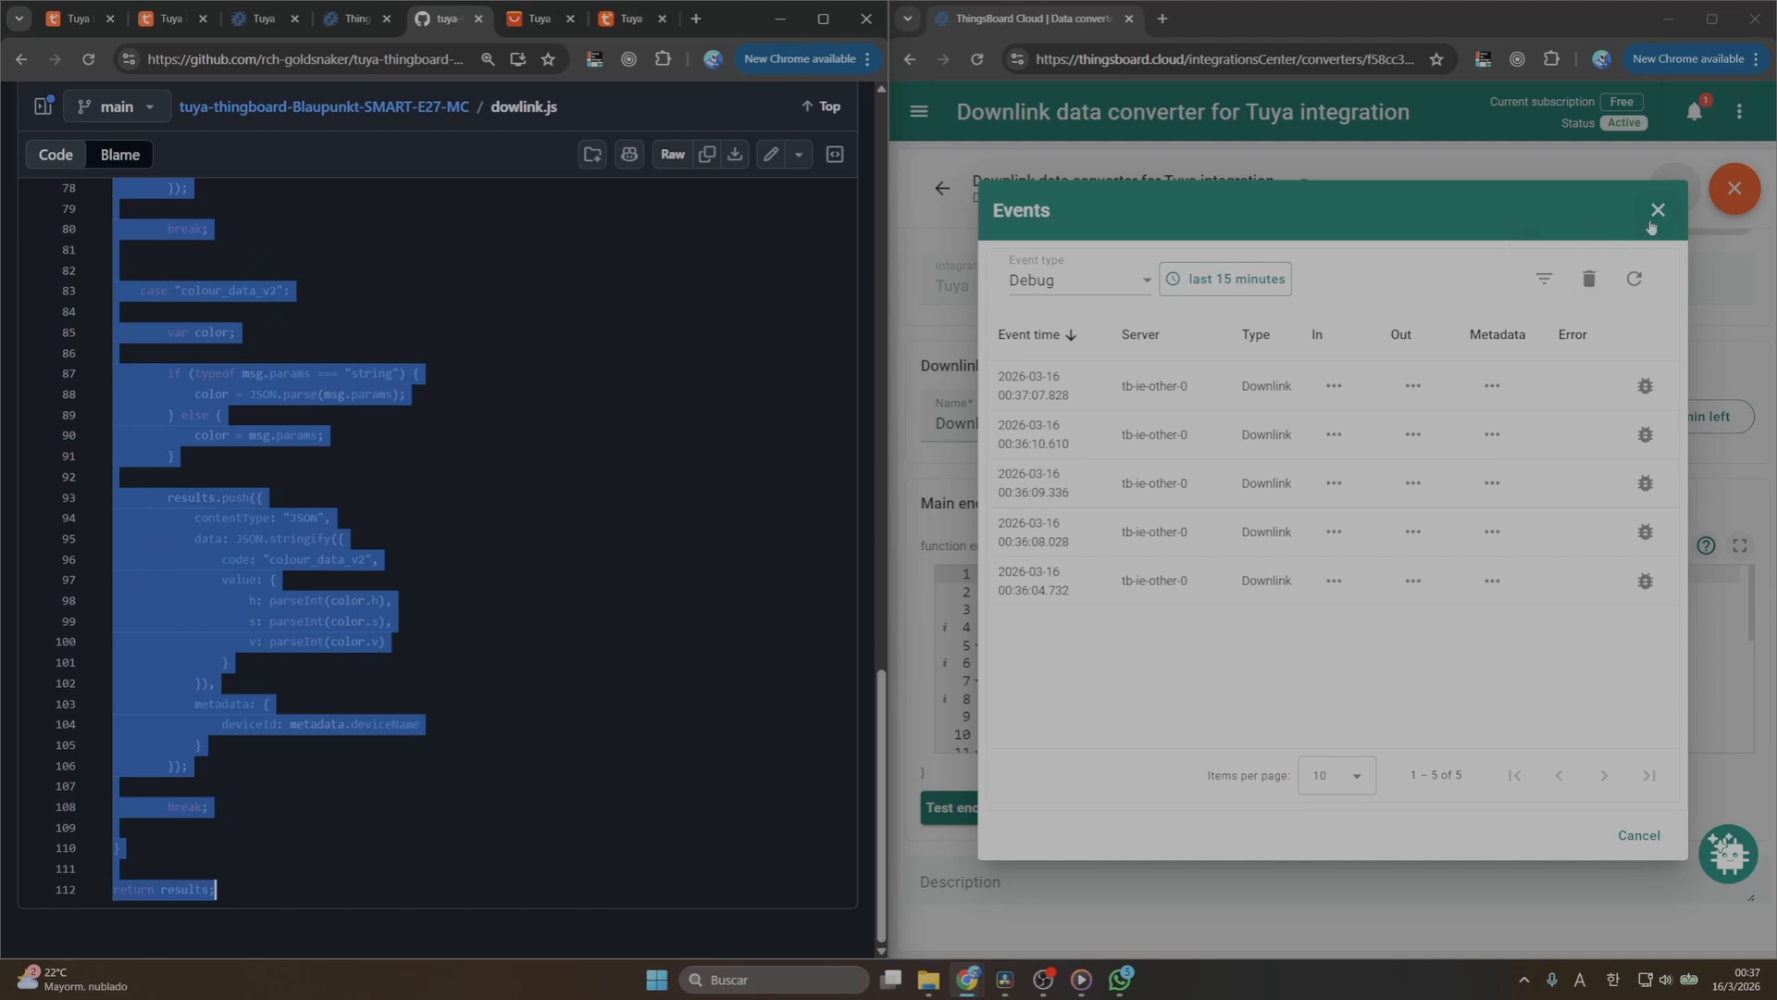
Close the debug events and replace the converter's TBEL encoder function with the copied dowlink.js code
{"action": "left_click", "coordinate": [1658, 211]}
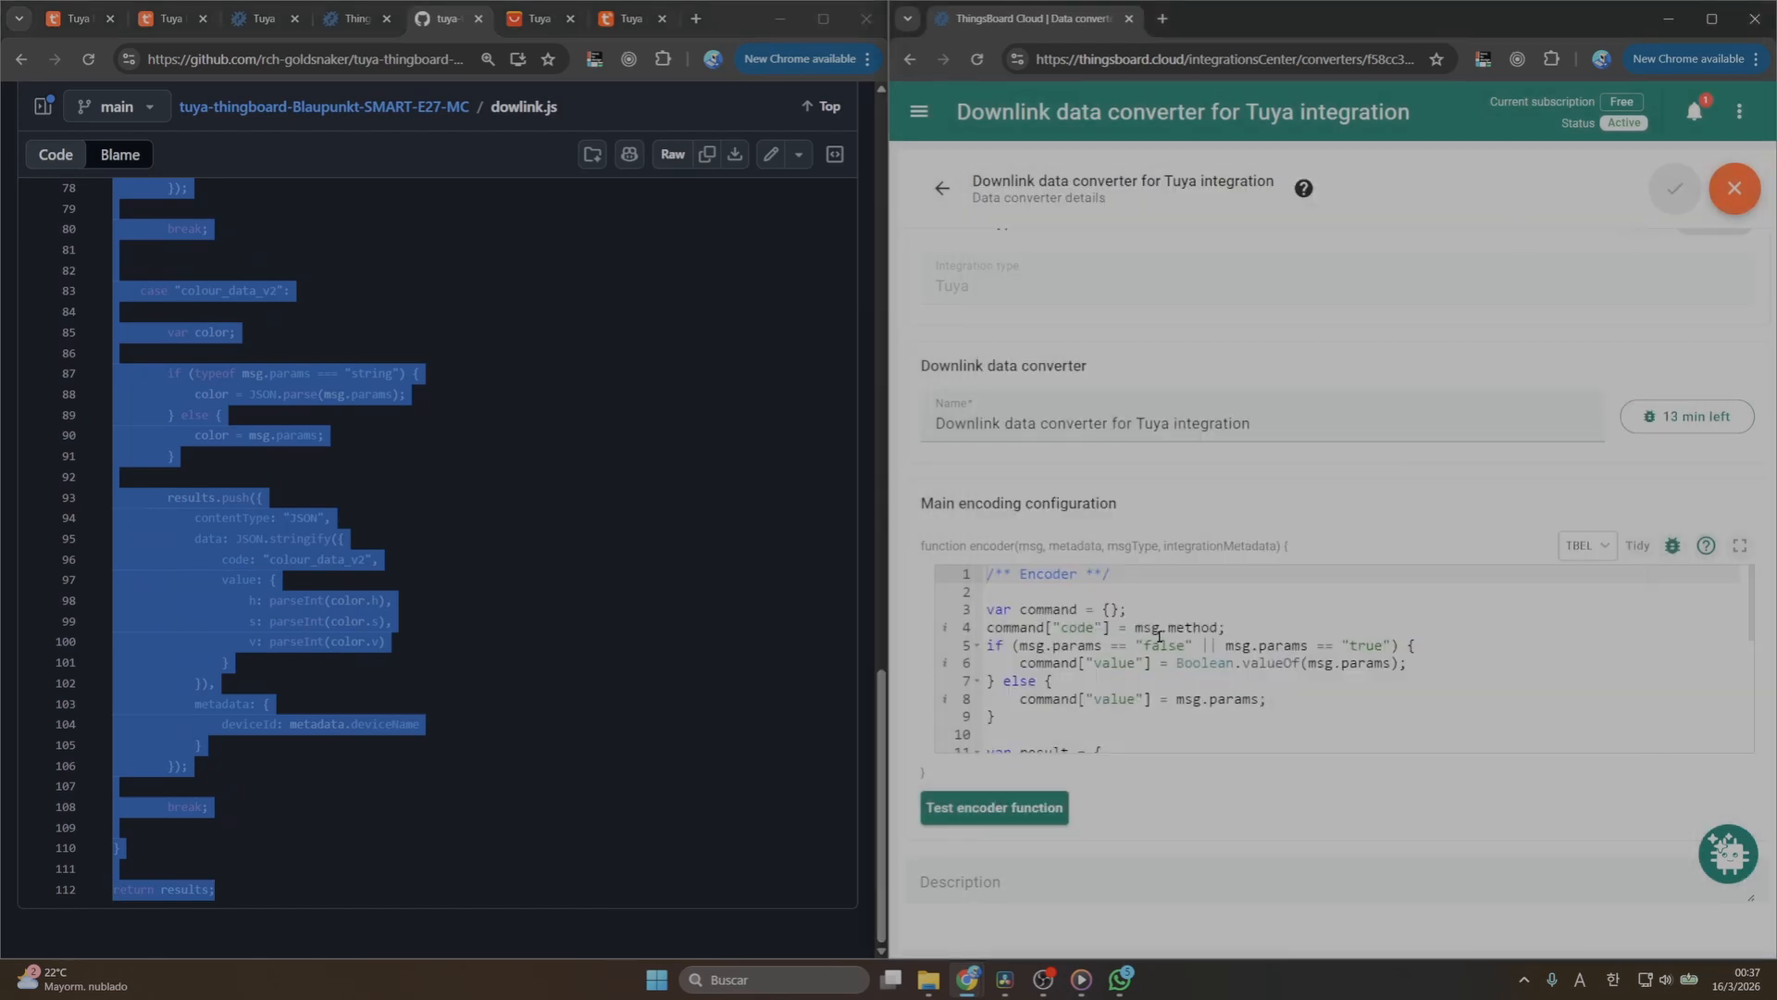
{"action": "double_click", "coordinate": [1159, 630]}
{"action": "scroll", "coordinate": [1194, 667], "scroll_direction": "up", "scroll_amount": 1}
{"action": "left_click", "coordinate": [1211, 684]}
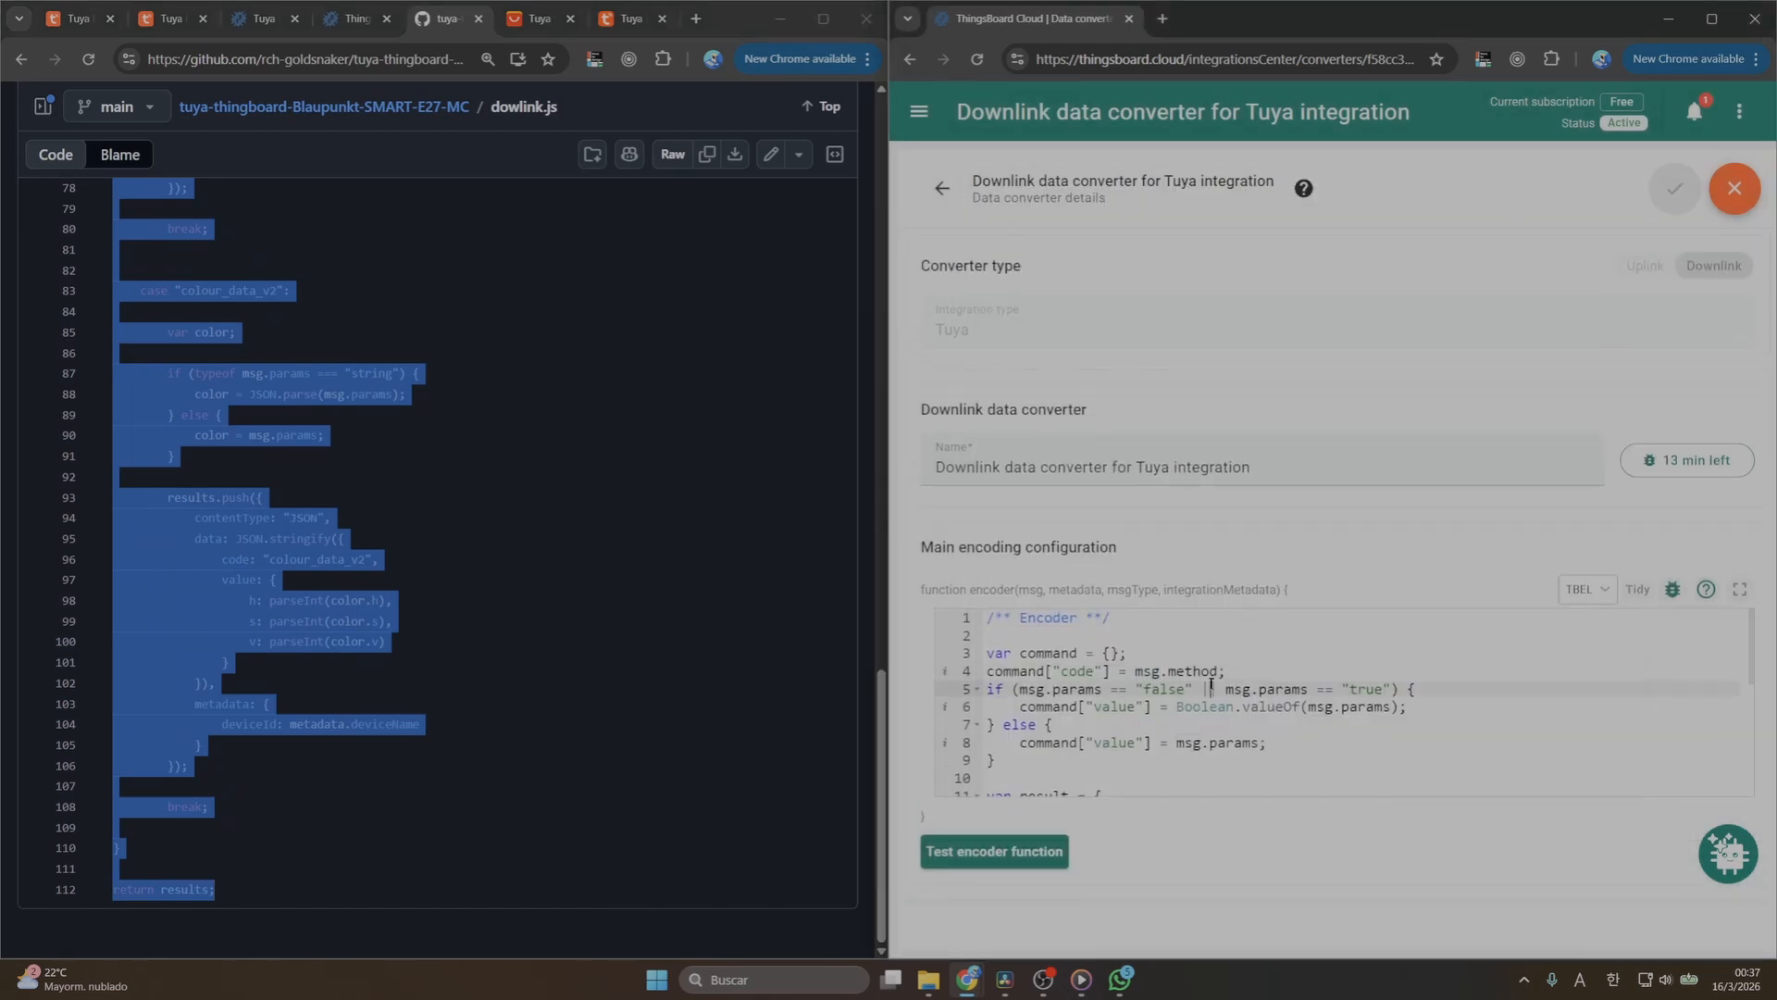
{"action": "key", "text": "ctrl+a"}
{"action": "key", "text": "ctrl+v"}
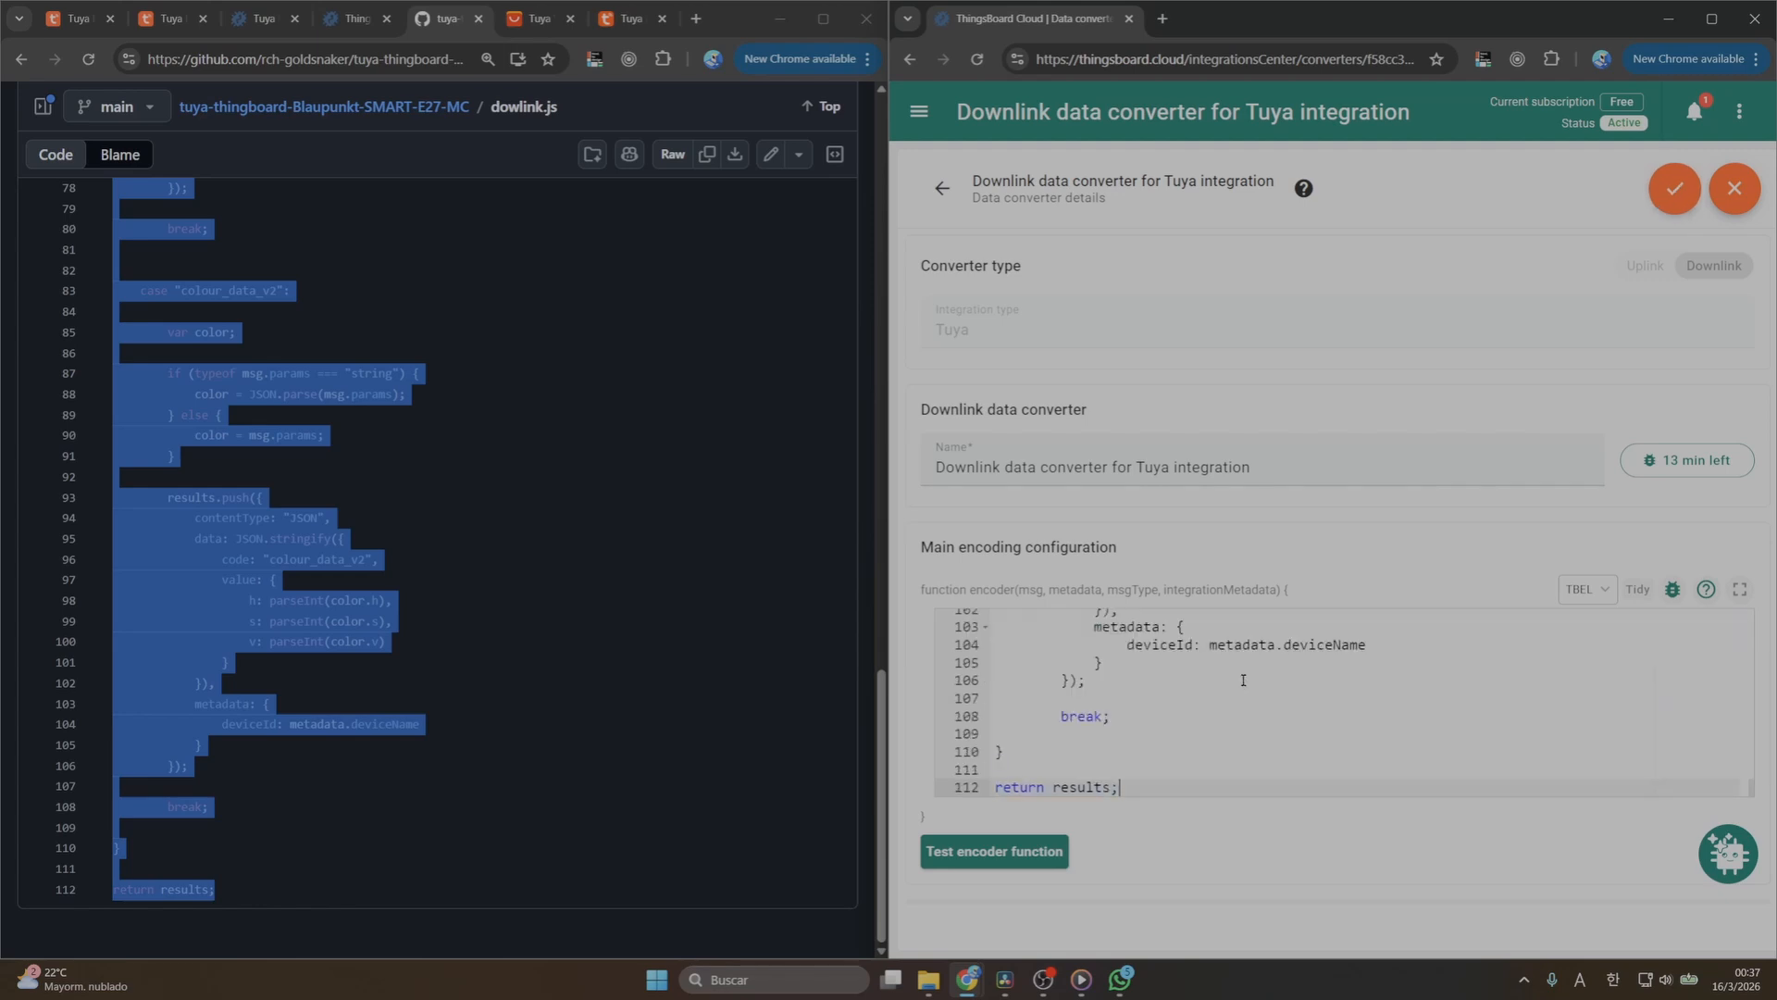
{"action": "scroll", "coordinate": [1243, 681], "scroll_direction": "up", "scroll_amount": 20}
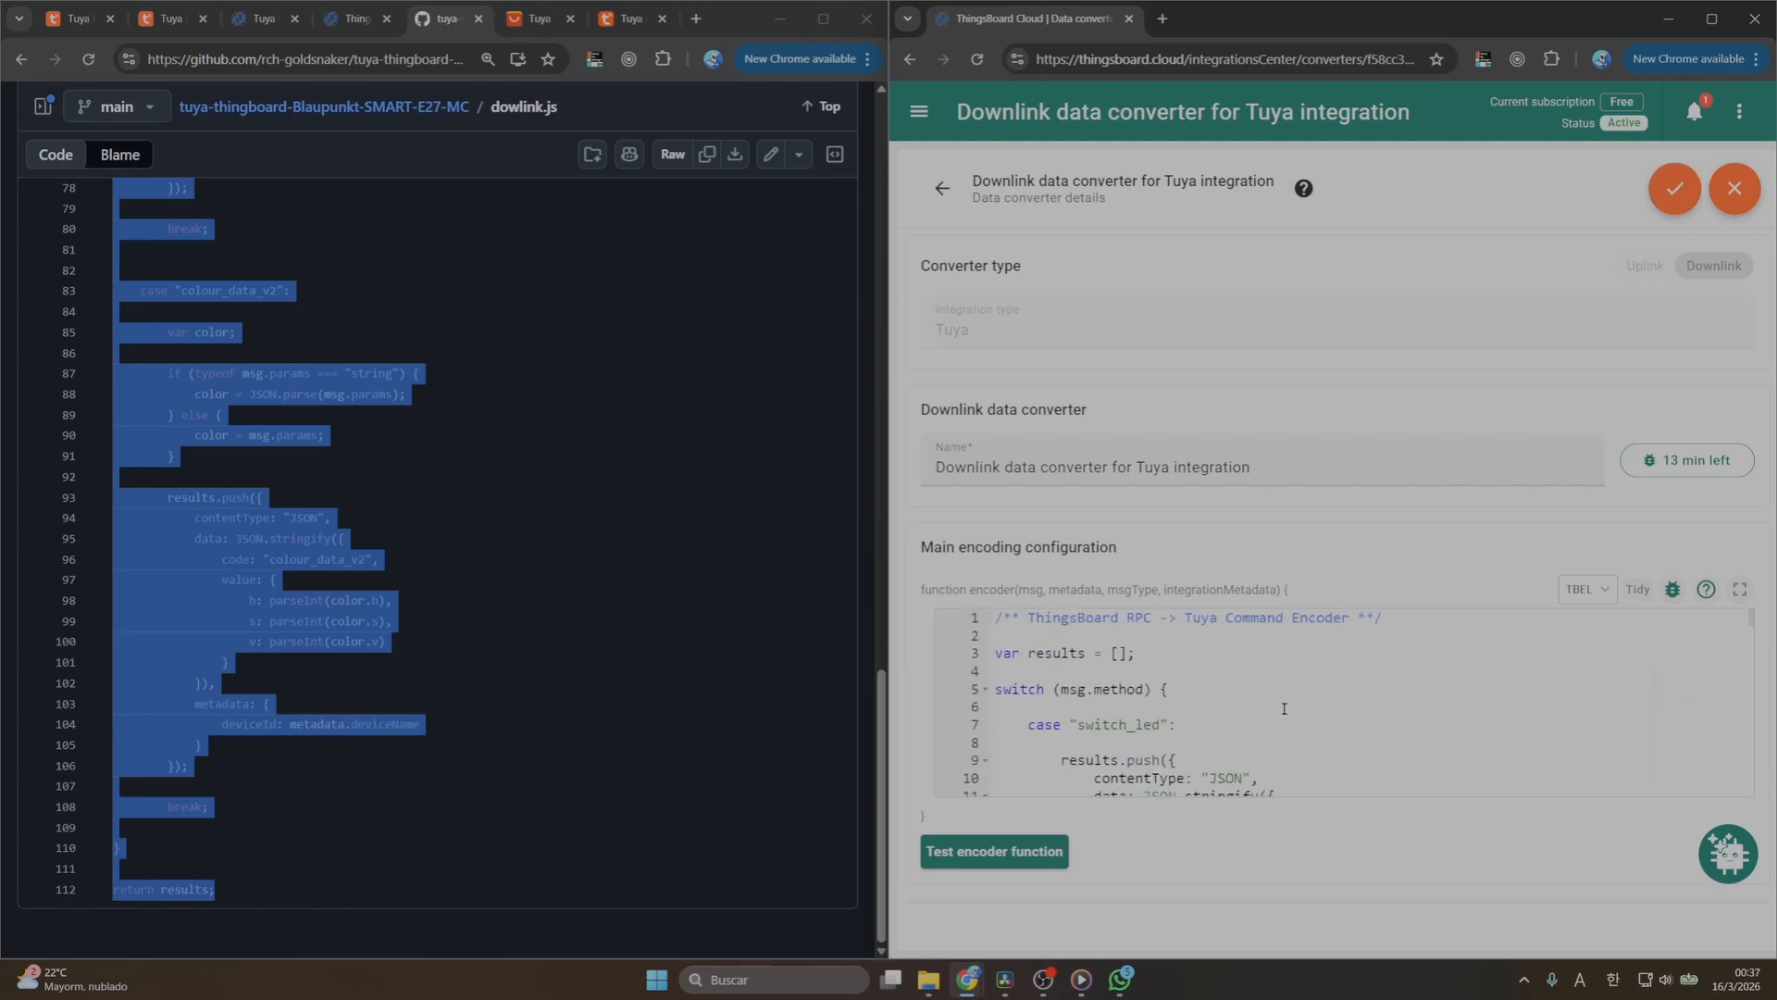
Switch the encoder language to JS and replace the JS function with the copied dowlink.js code
{"action": "left_click", "coordinate": [1588, 589]}
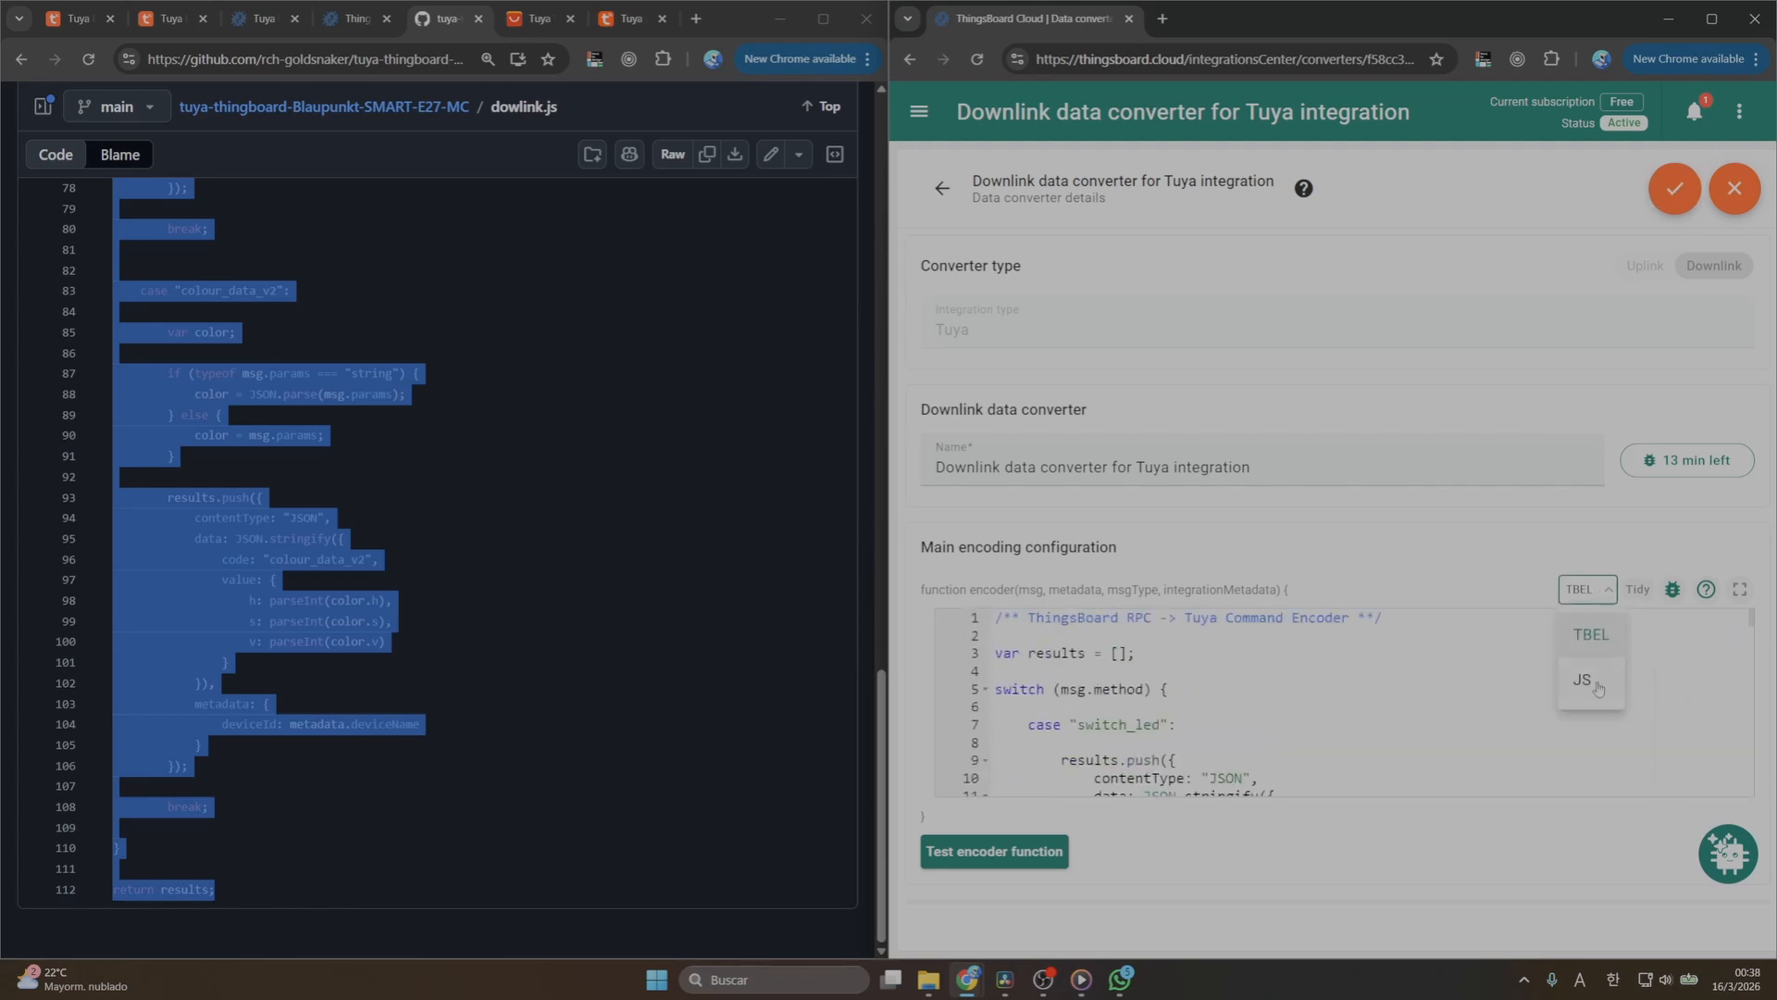
{"action": "left_click", "coordinate": [1597, 686]}
{"action": "key", "text": "ctrl+a"}
{"action": "key", "text": "ctrl+v"}
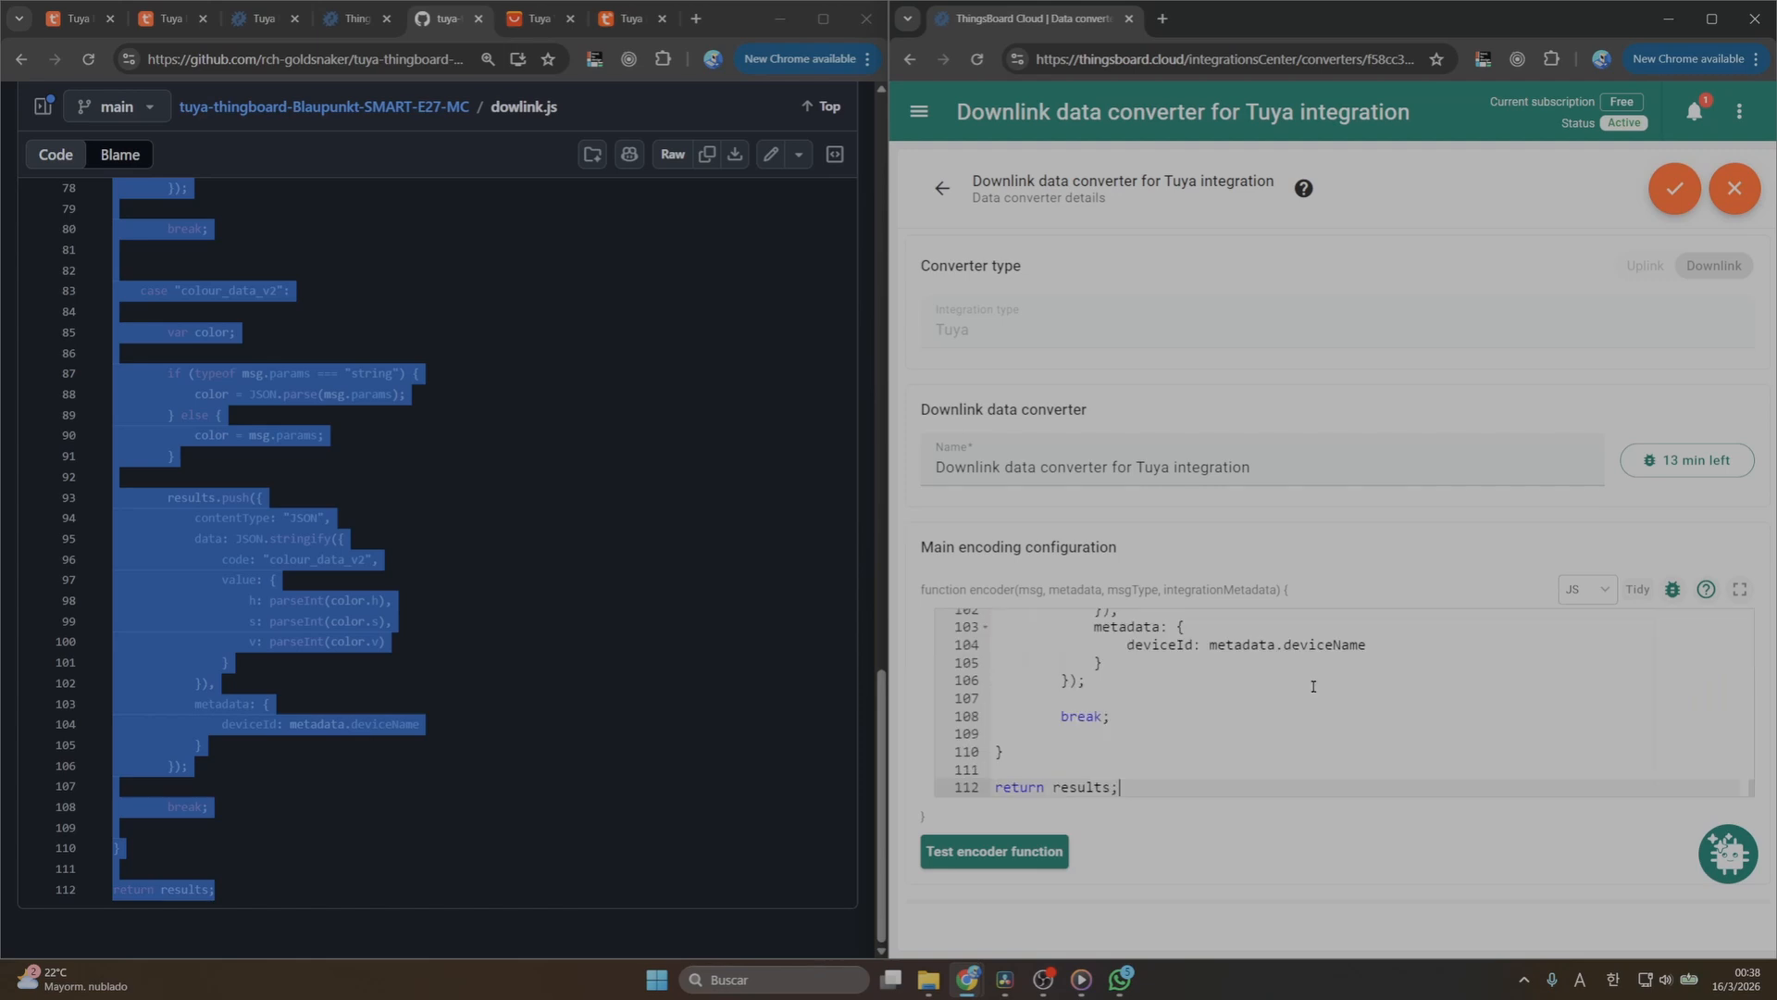
{"action": "scroll", "coordinate": [1305, 693], "scroll_direction": "up", "scroll_amount": 5}
{"action": "scroll", "coordinate": [1305, 693], "scroll_direction": "up", "scroll_amount": 10}
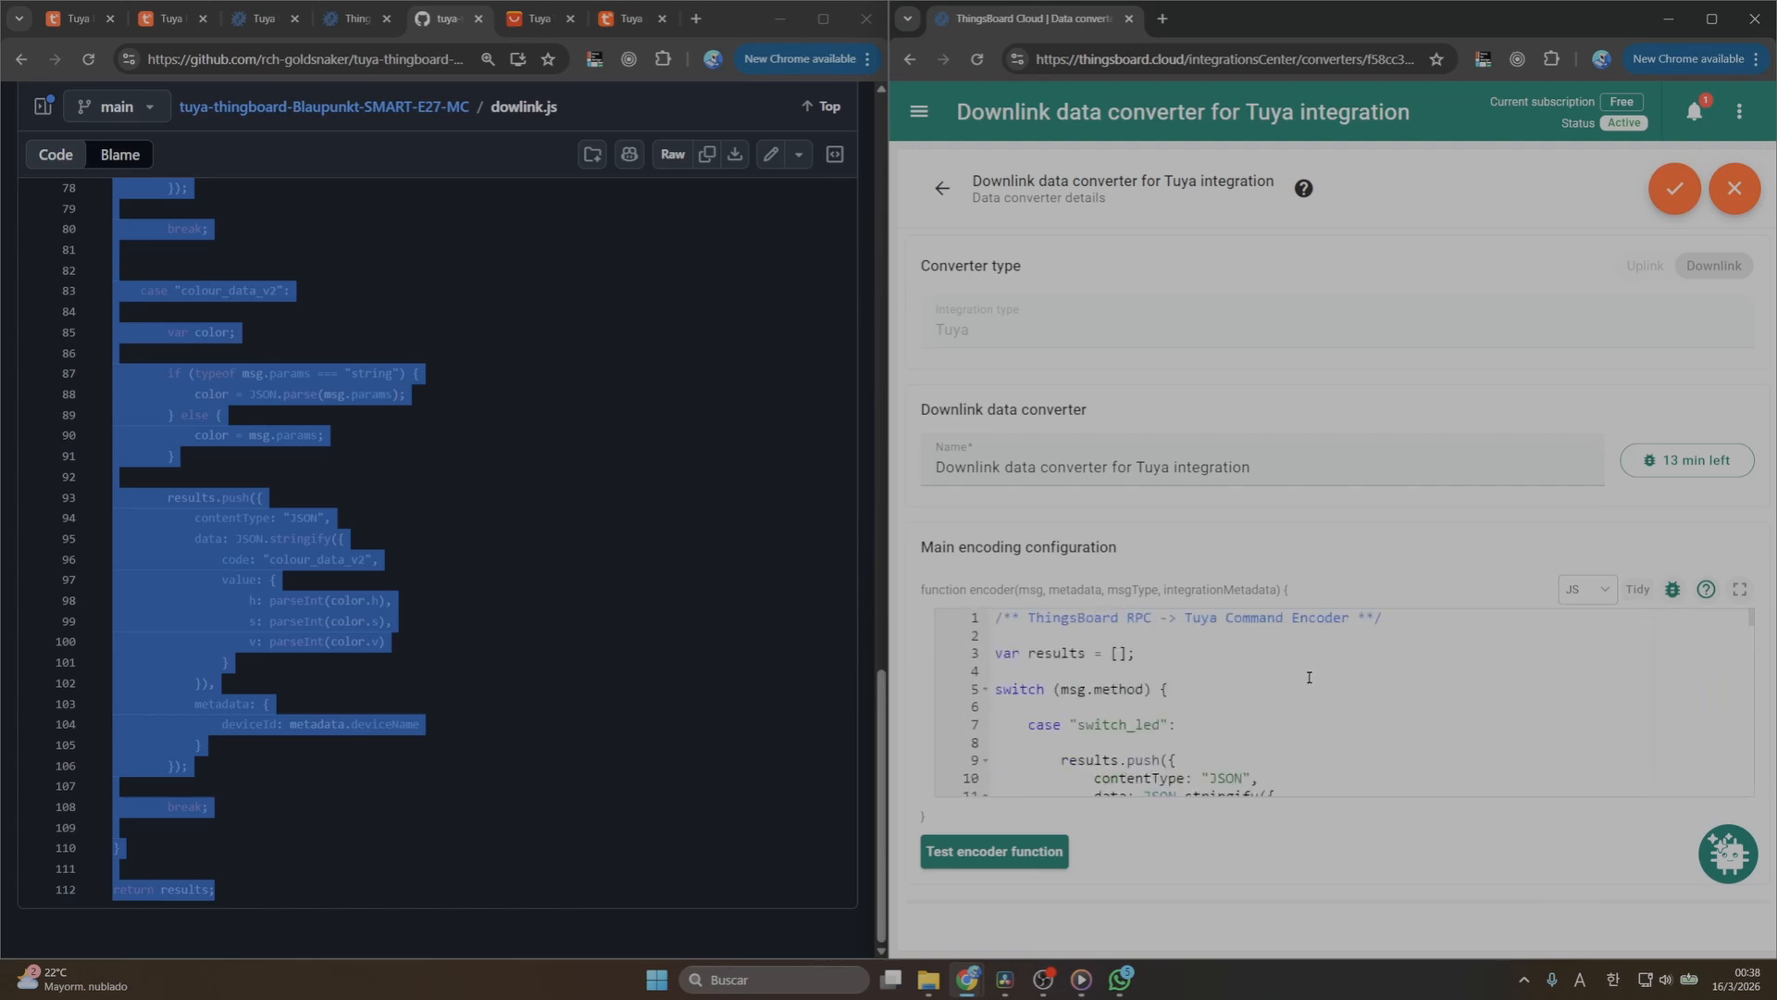
Review the pasted JS encoder code and save the changes to the downlink data converter
{"action": "scroll", "coordinate": [1358, 666], "scroll_direction": "down", "scroll_amount": 10}
{"action": "scroll", "coordinate": [1358, 665], "scroll_direction": "up", "scroll_amount": 1}
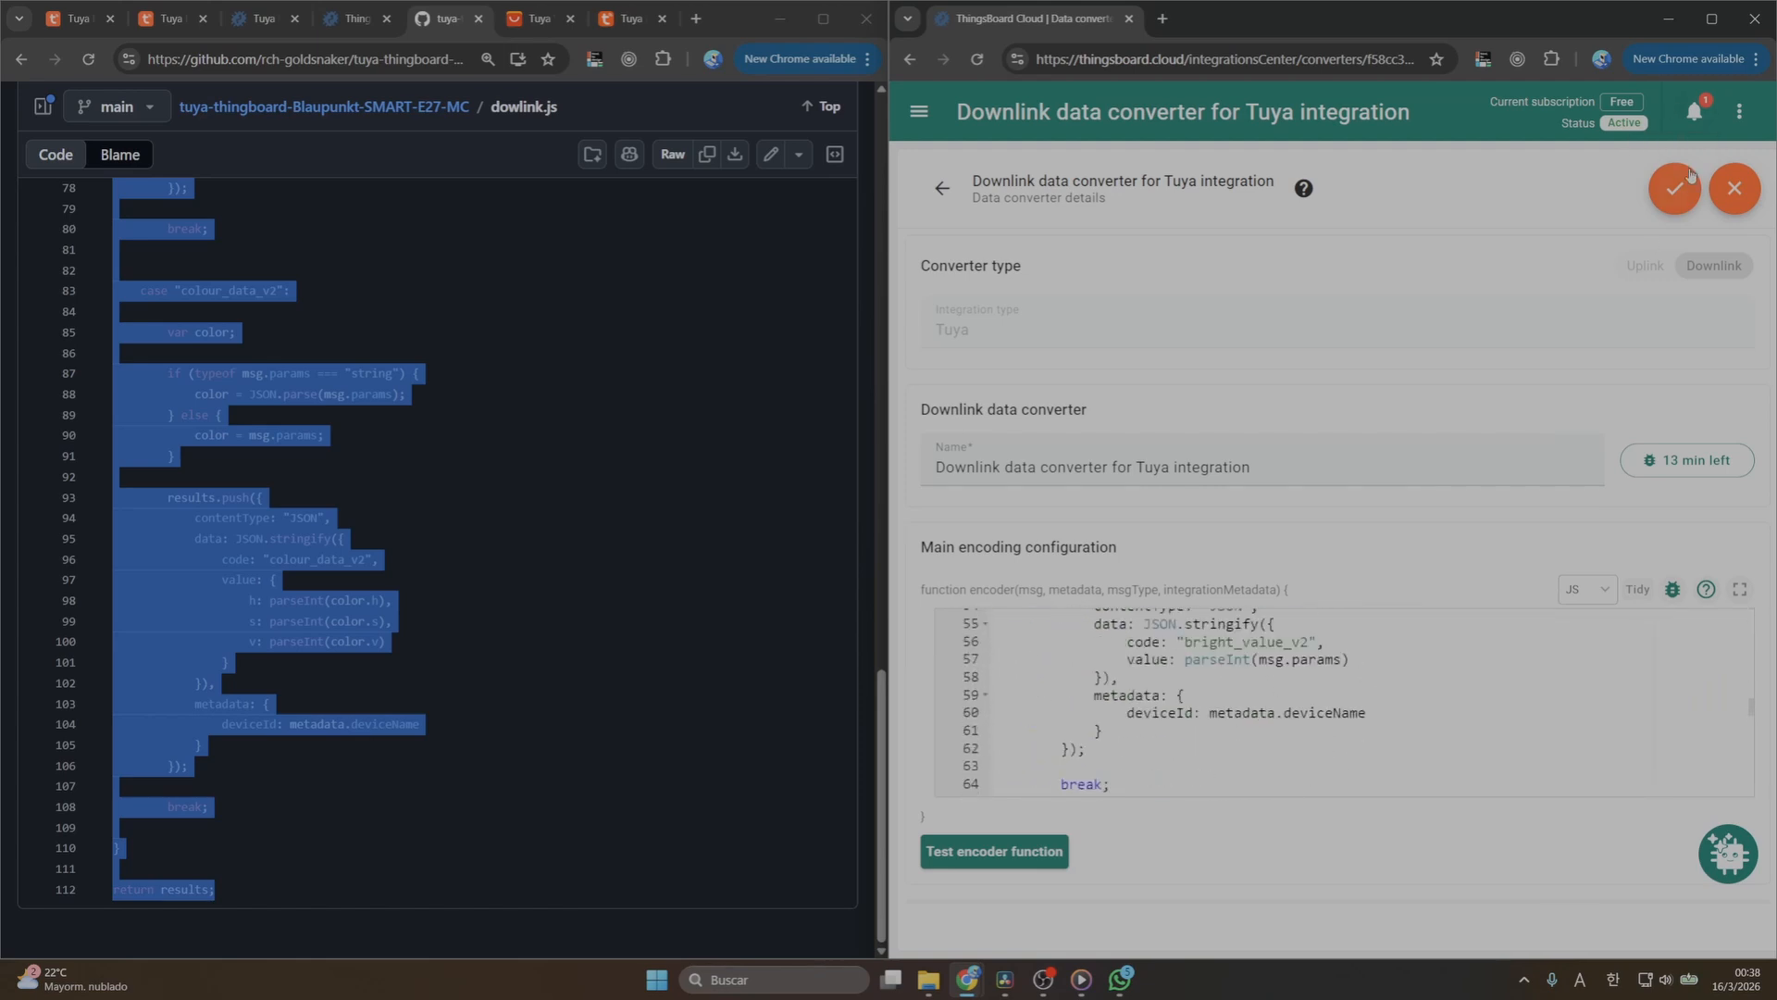
{"action": "left_click", "coordinate": [1679, 192]}
{"action": "scroll", "coordinate": [1472, 525], "scroll_direction": "down", "scroll_amount": 2}
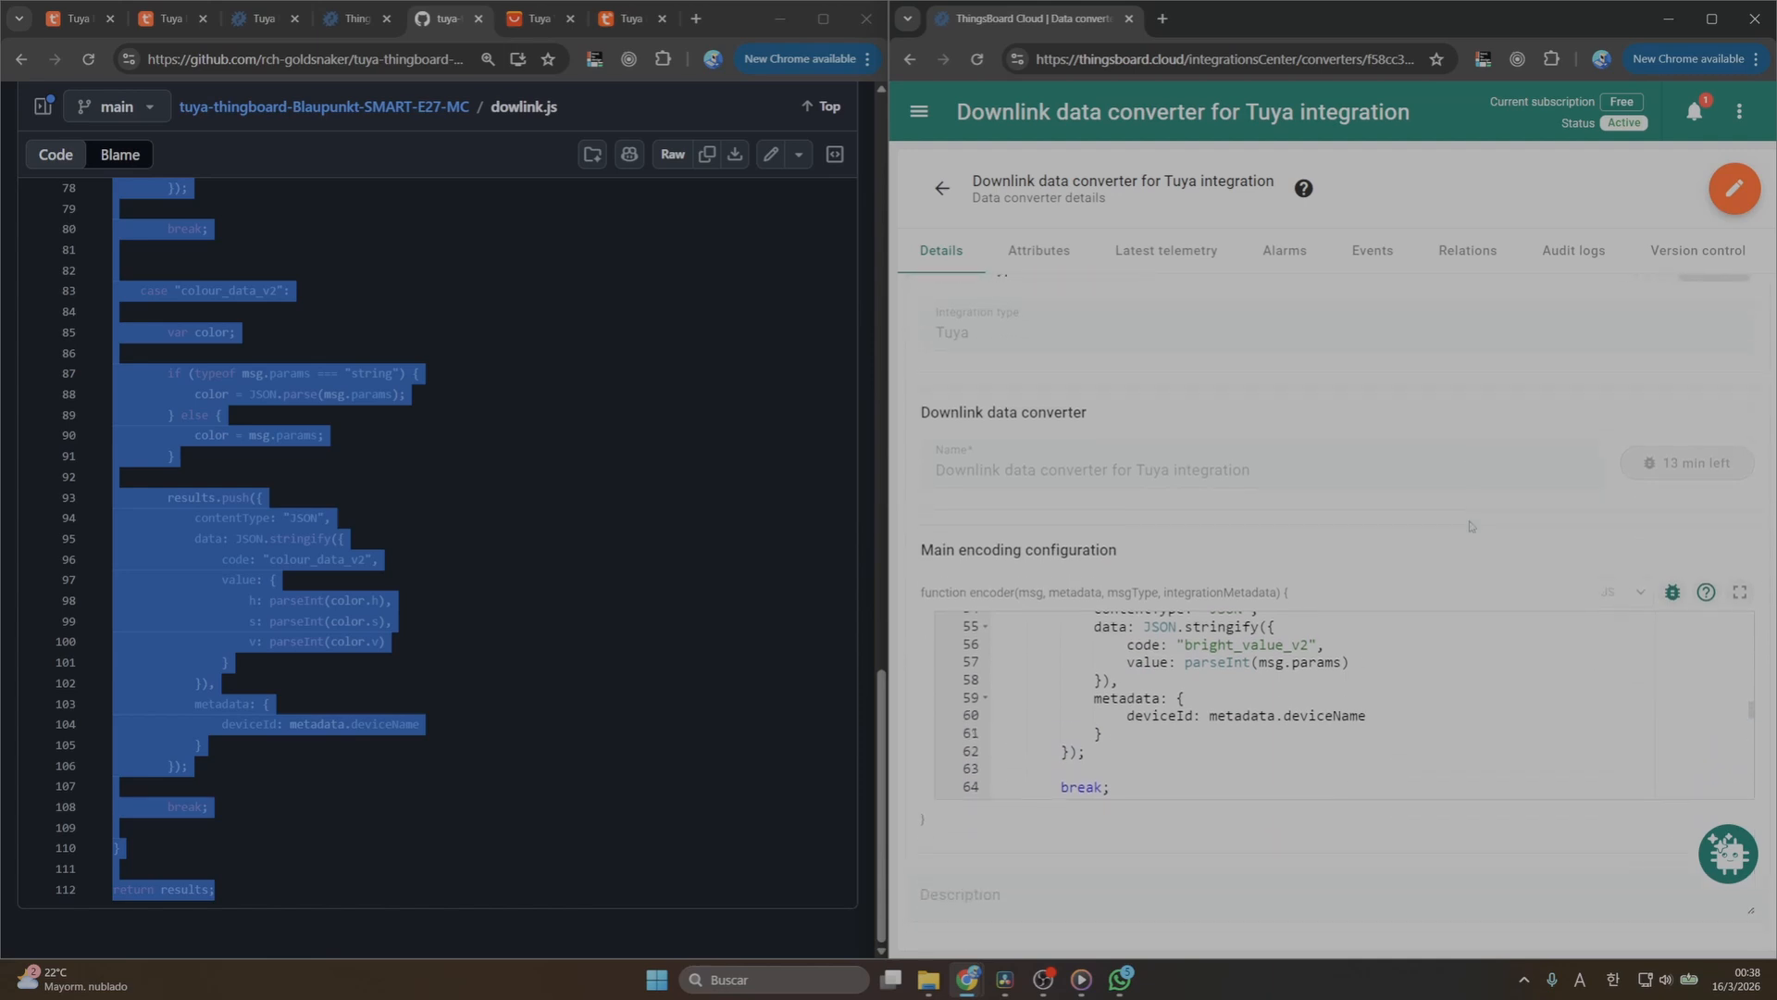
{"action": "left_click", "coordinate": [642, 307]}
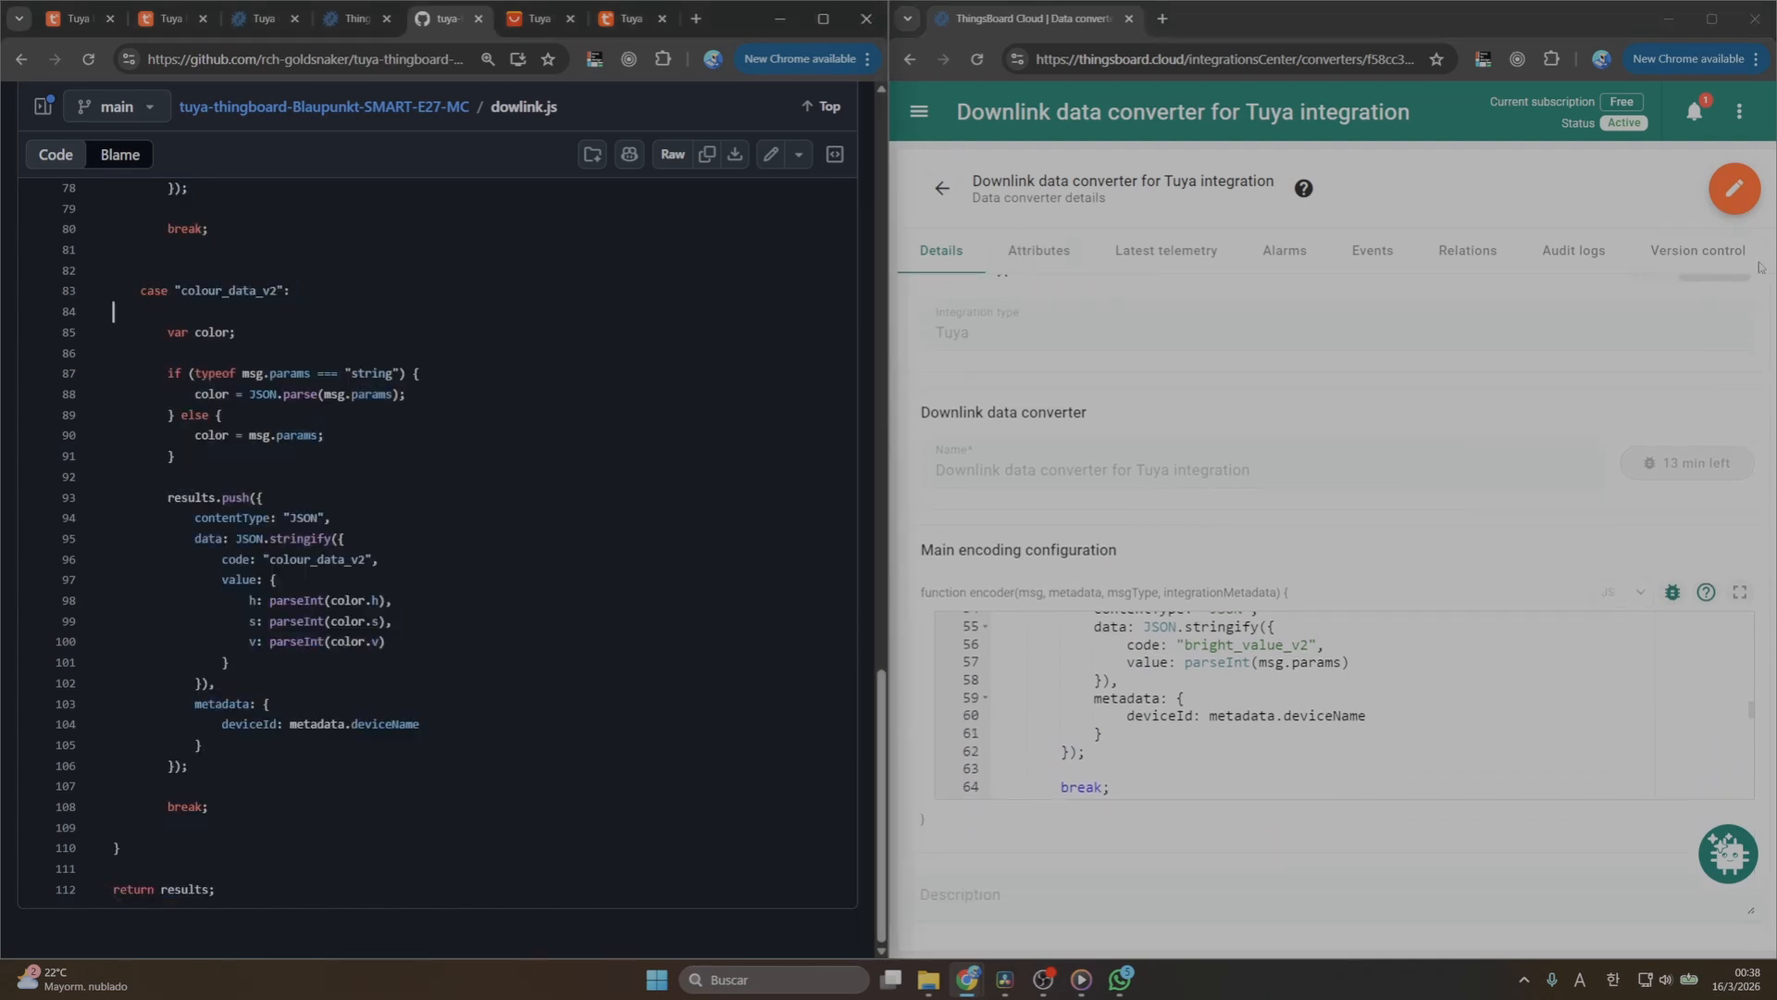
Put the downlink converter in edit mode, open its debug events and clear all of them
{"action": "left_click", "coordinate": [1733, 187]}
{"action": "left_click", "coordinate": [1686, 416]}
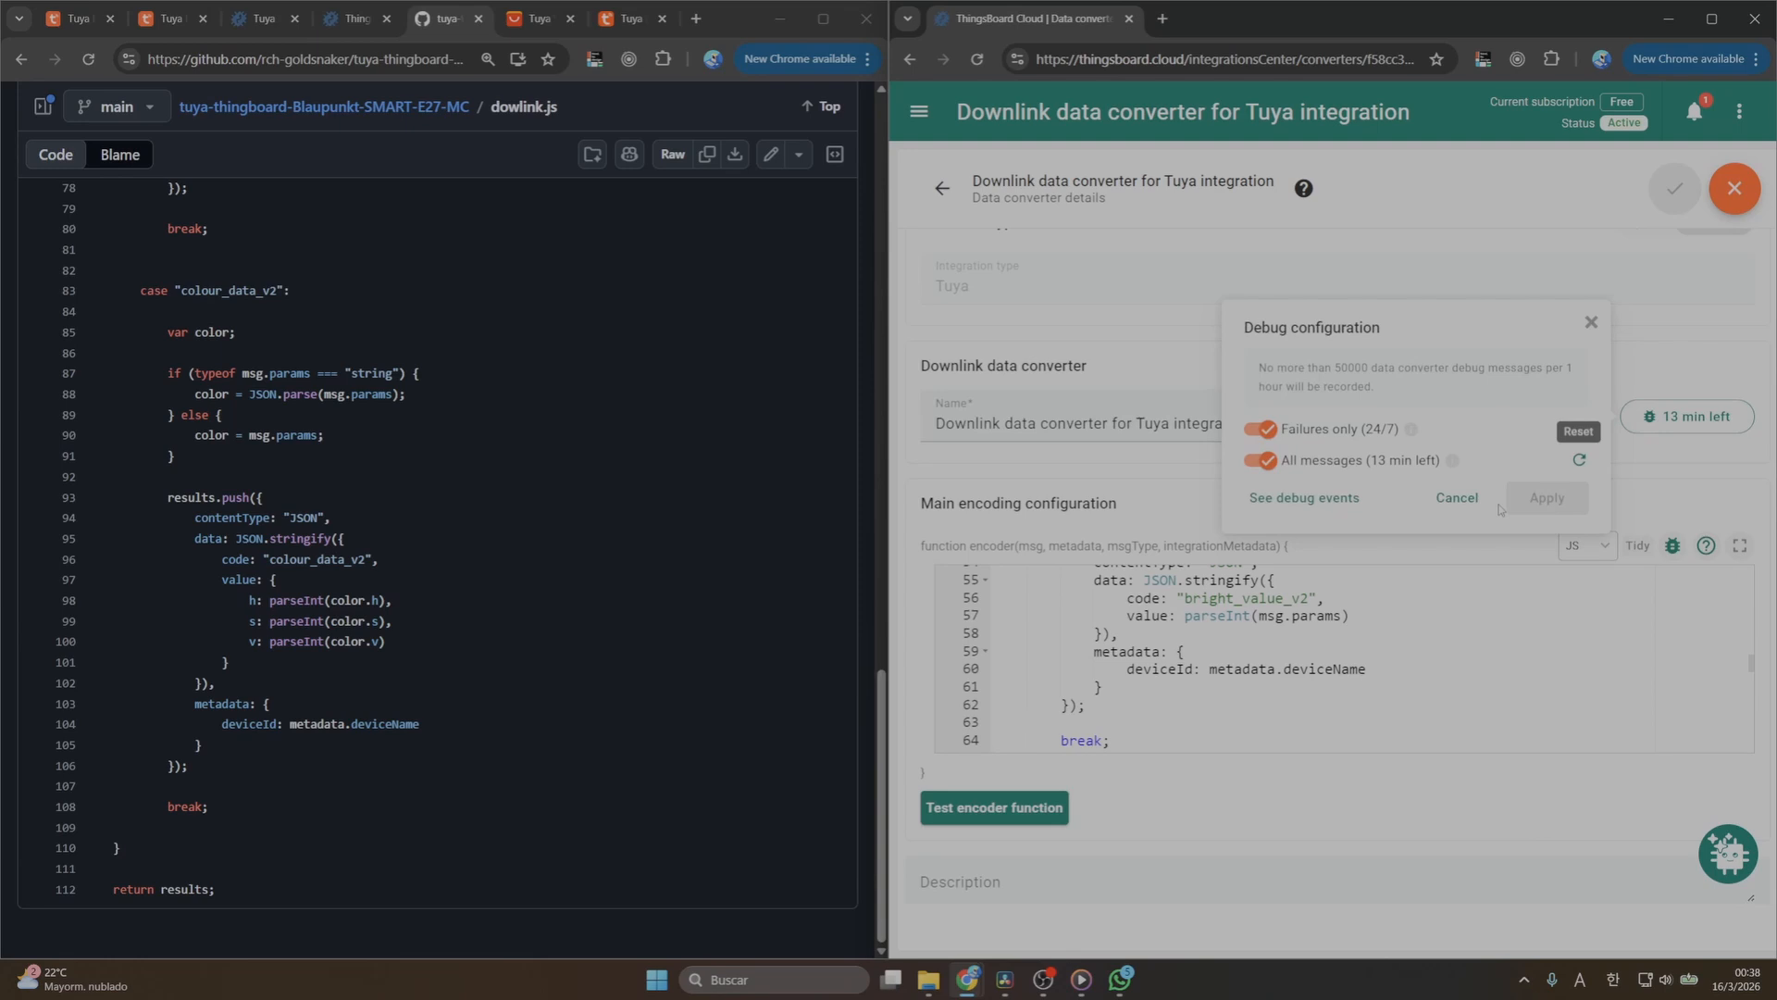
{"action": "left_click", "coordinate": [1337, 498]}
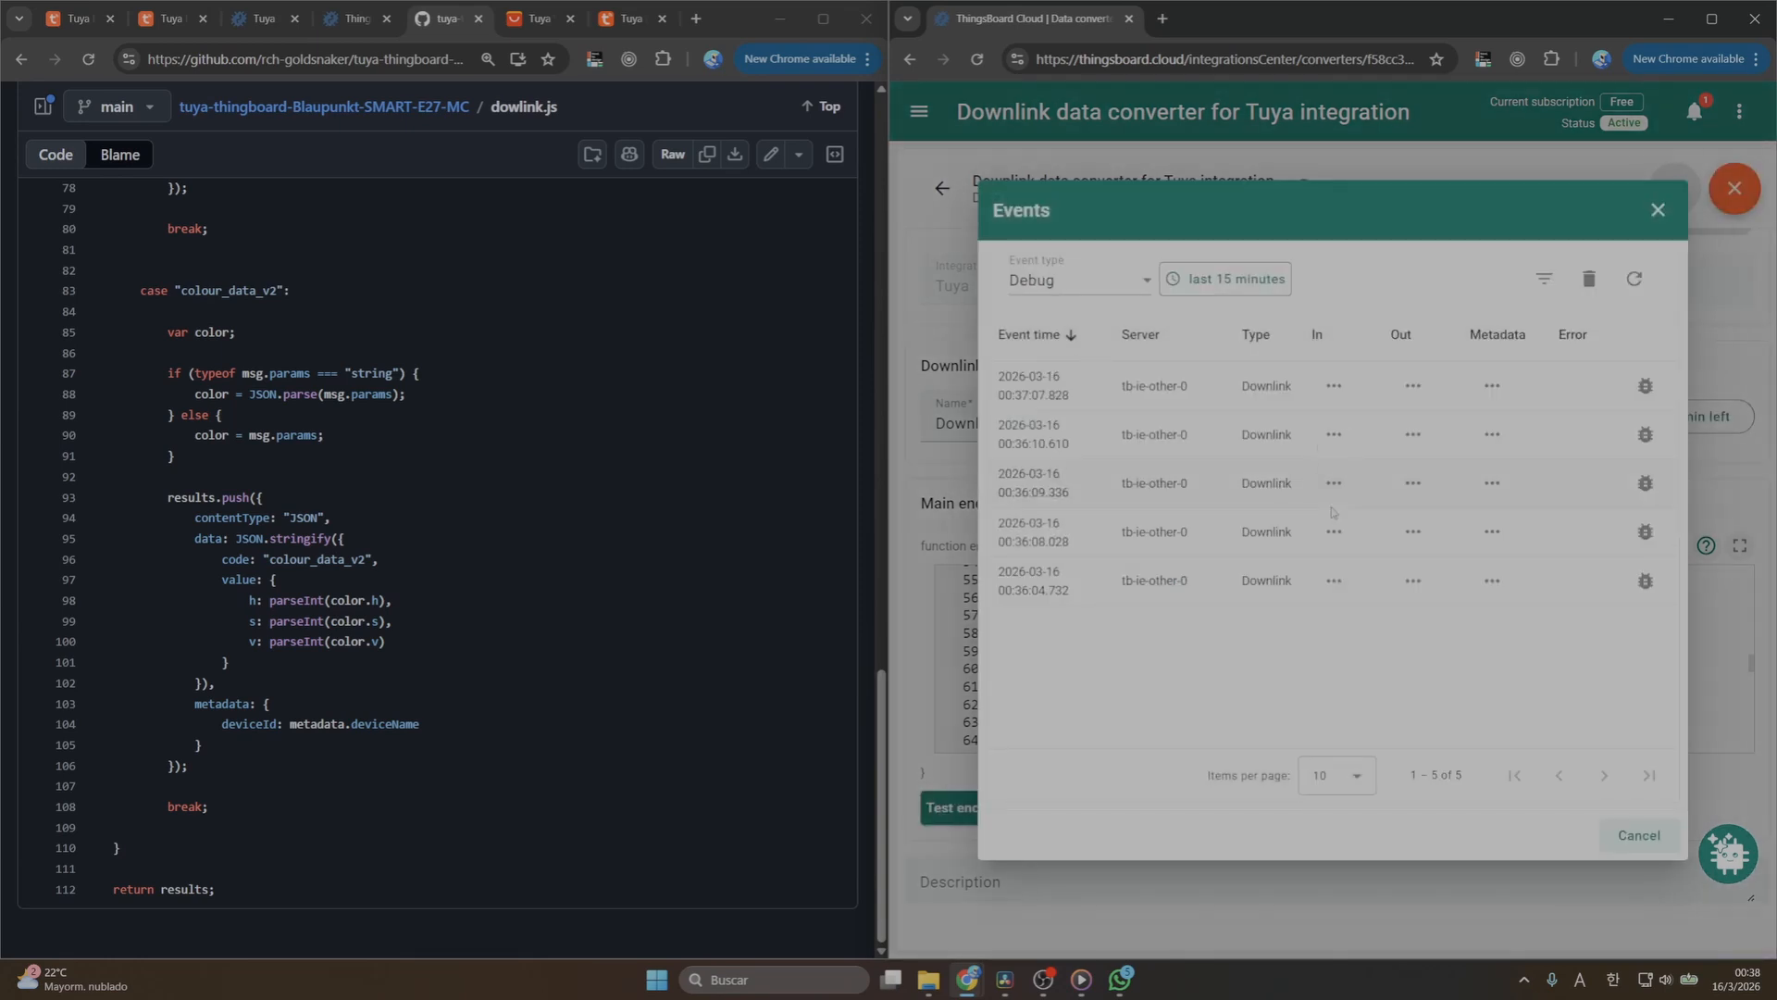
{"action": "left_click", "coordinate": [1592, 280]}
{"action": "left_click", "coordinate": [1472, 585]}
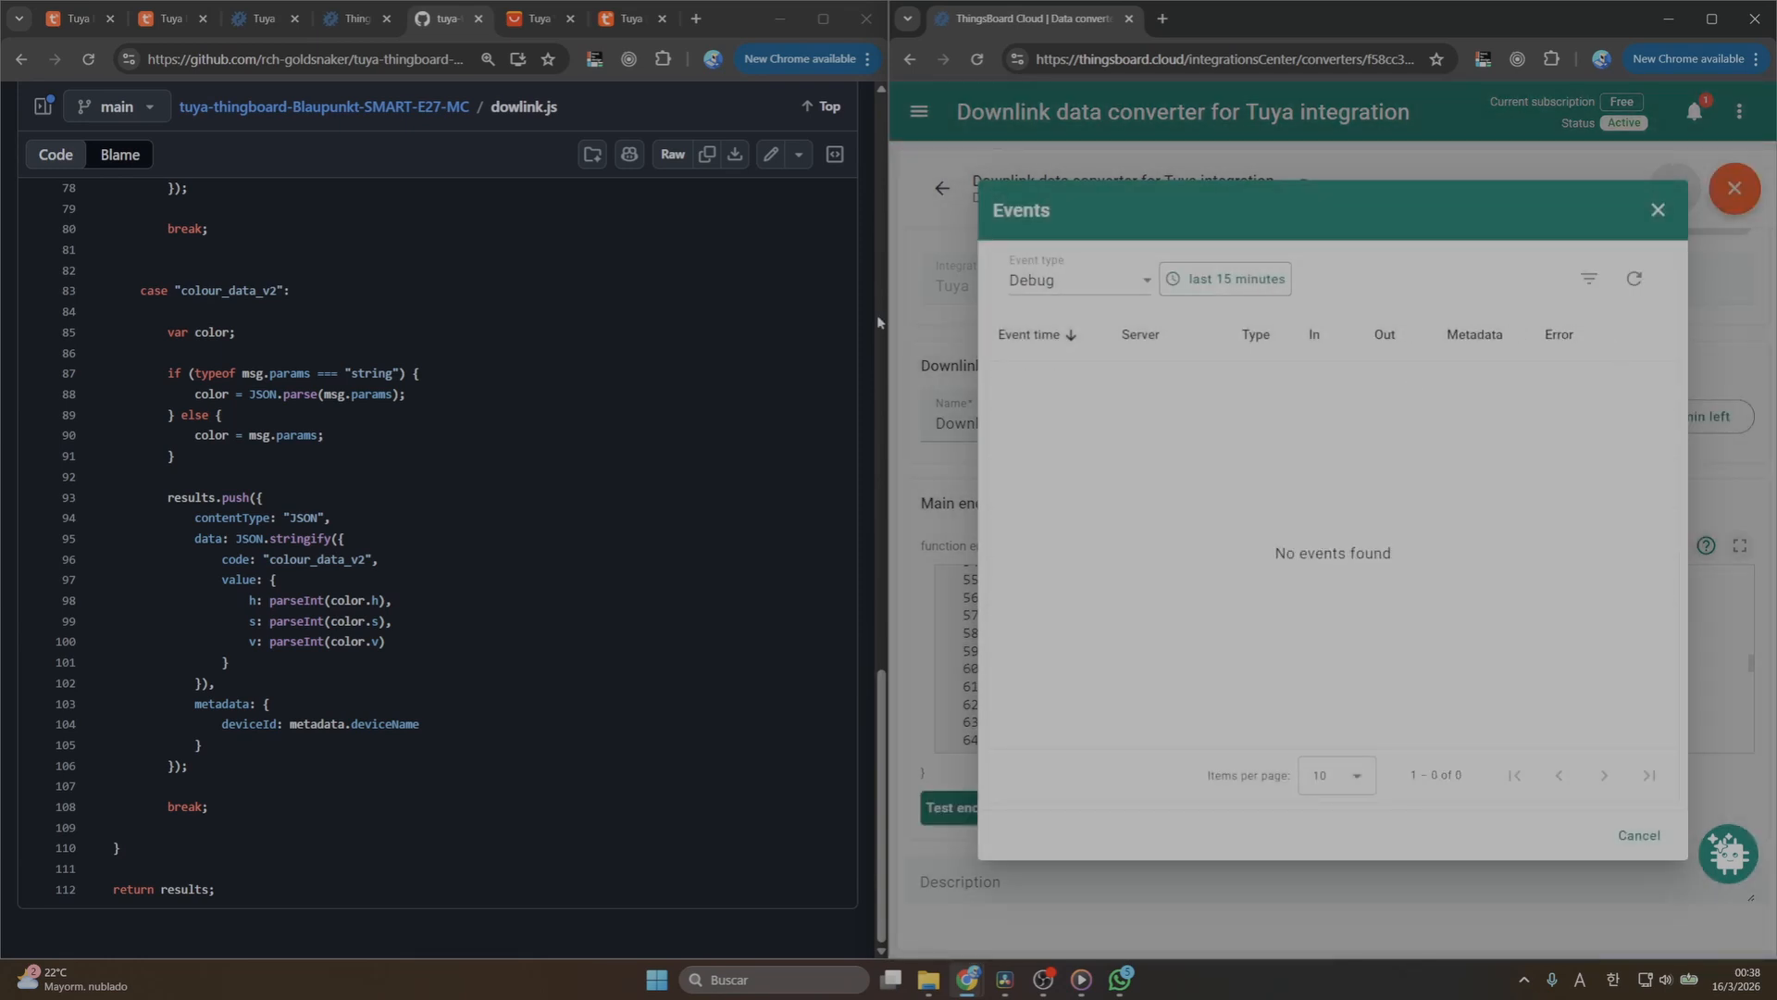
Turn the Round switch off and back on in the tuya integration dashboard, refreshing the converter's debug events after each change
{"action": "left_click", "coordinate": [264, 19]}
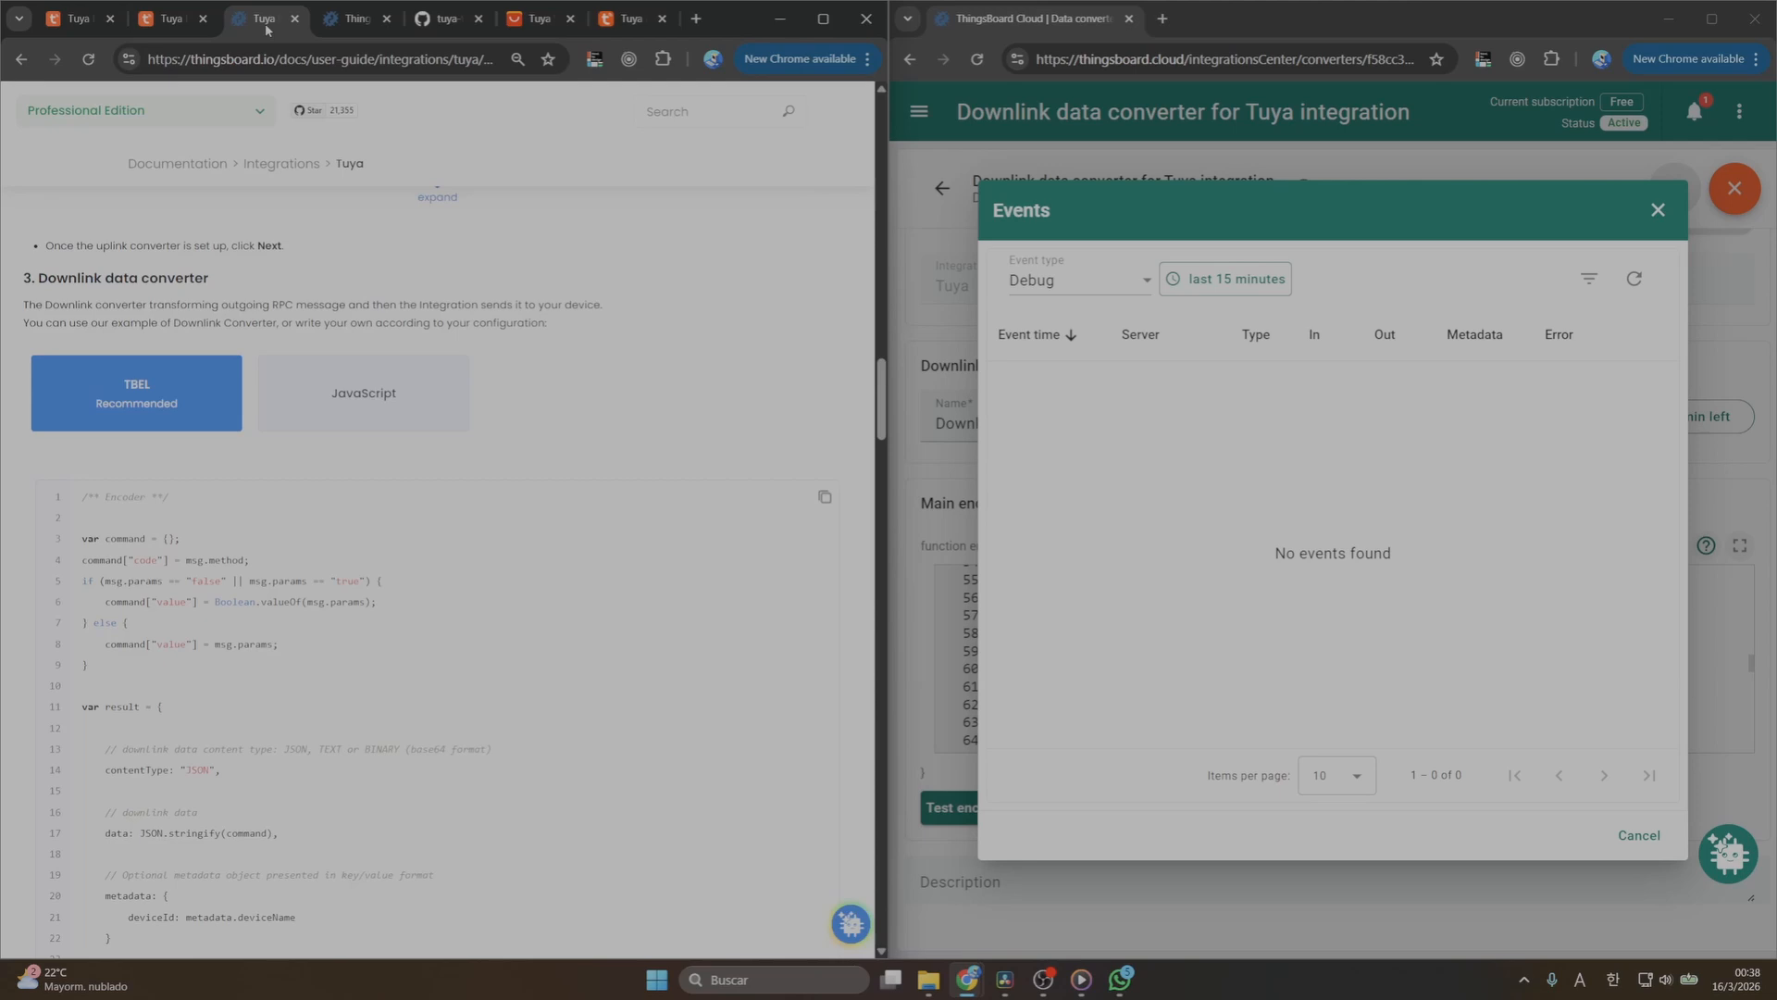
{"action": "left_click", "coordinate": [356, 19]}
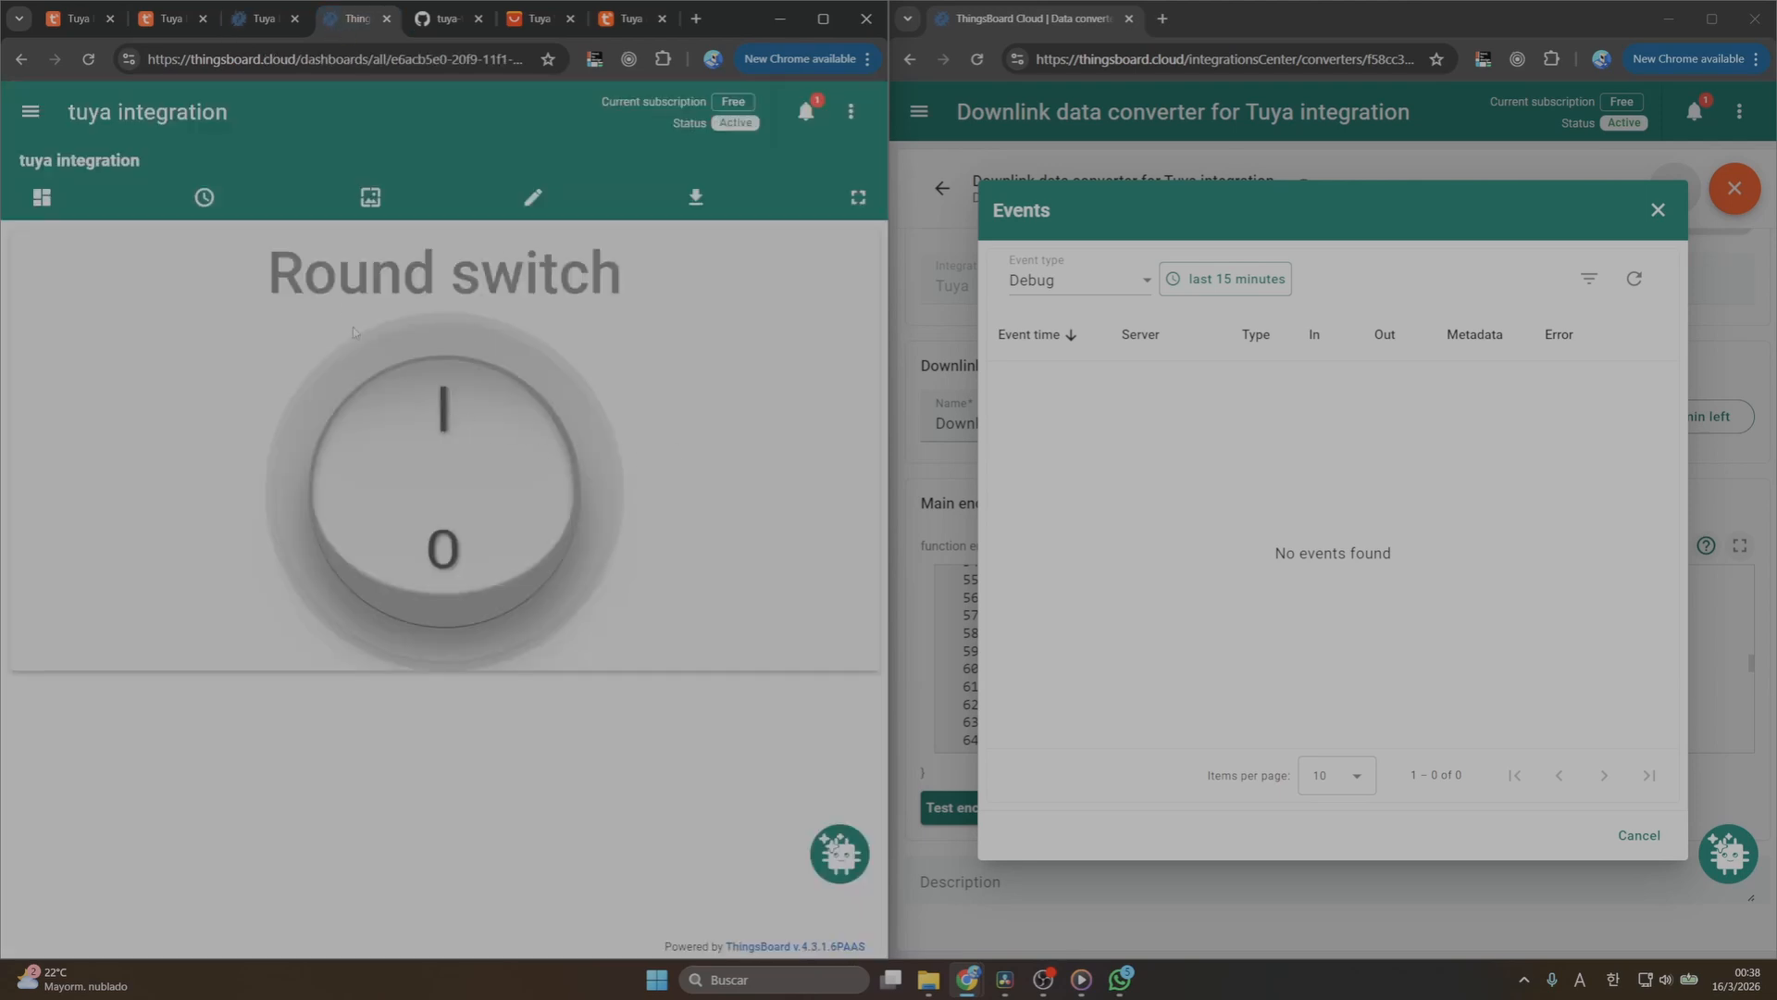
{"action": "left_click", "coordinate": [496, 558]}
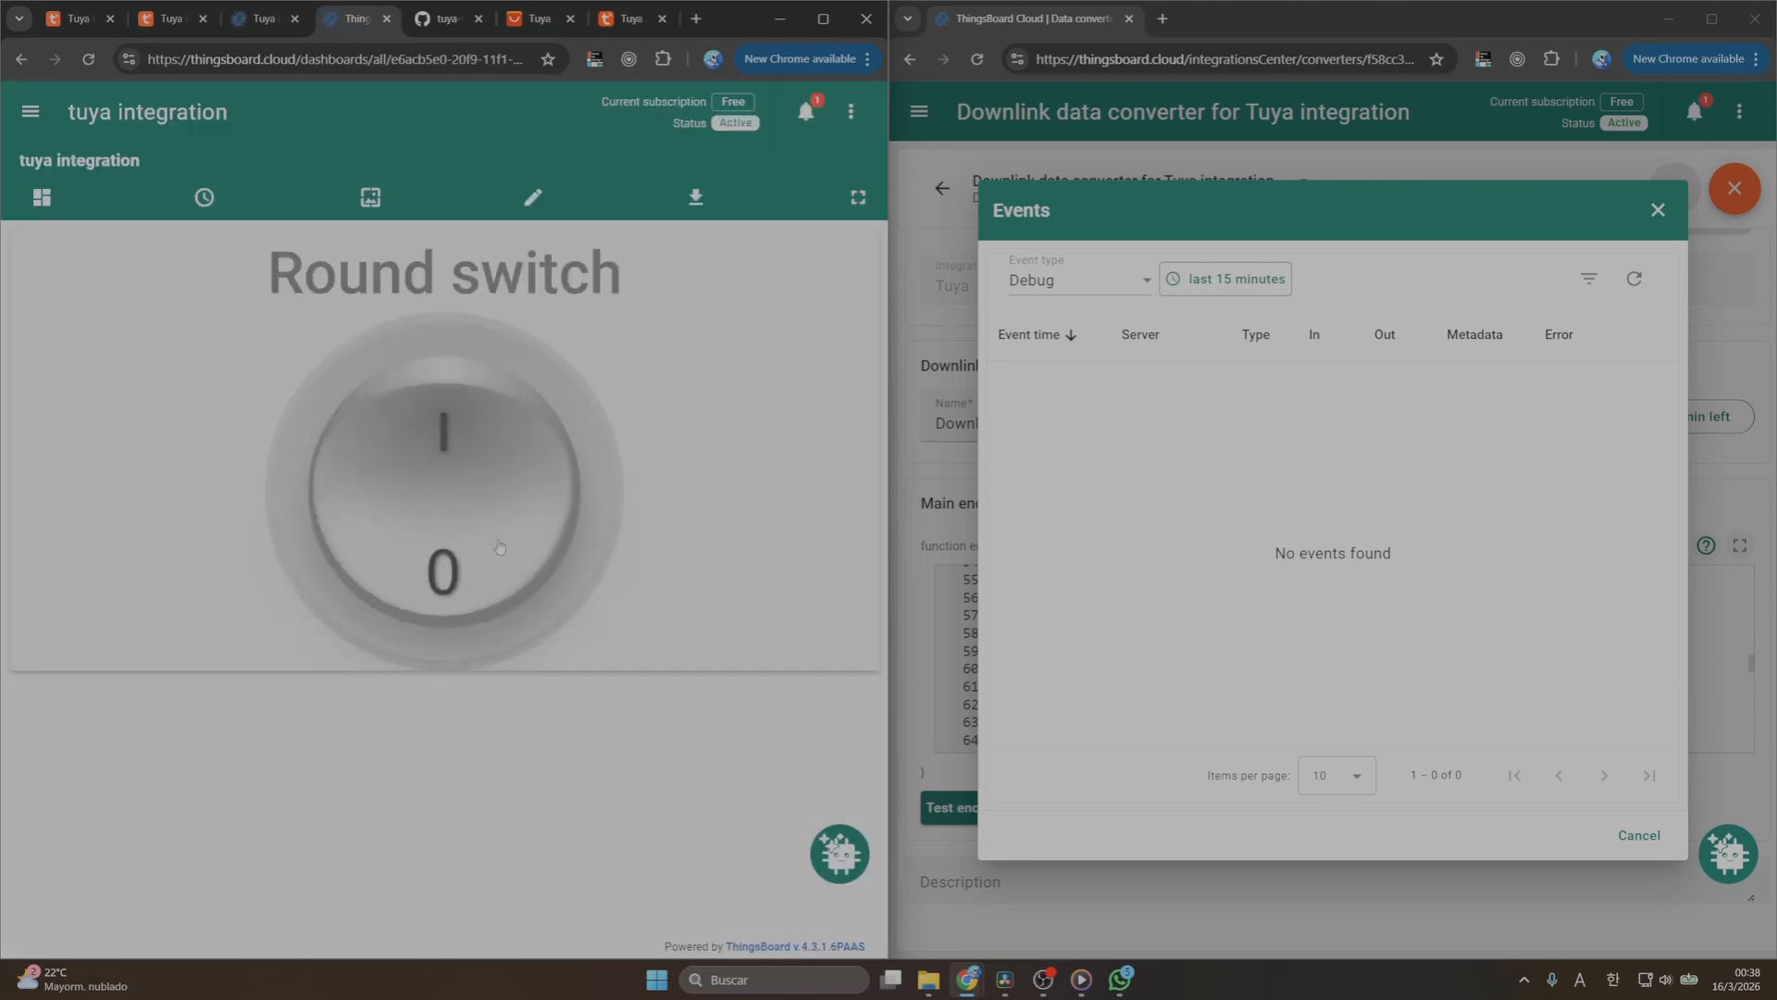
{"action": "left_click", "coordinate": [1634, 281]}
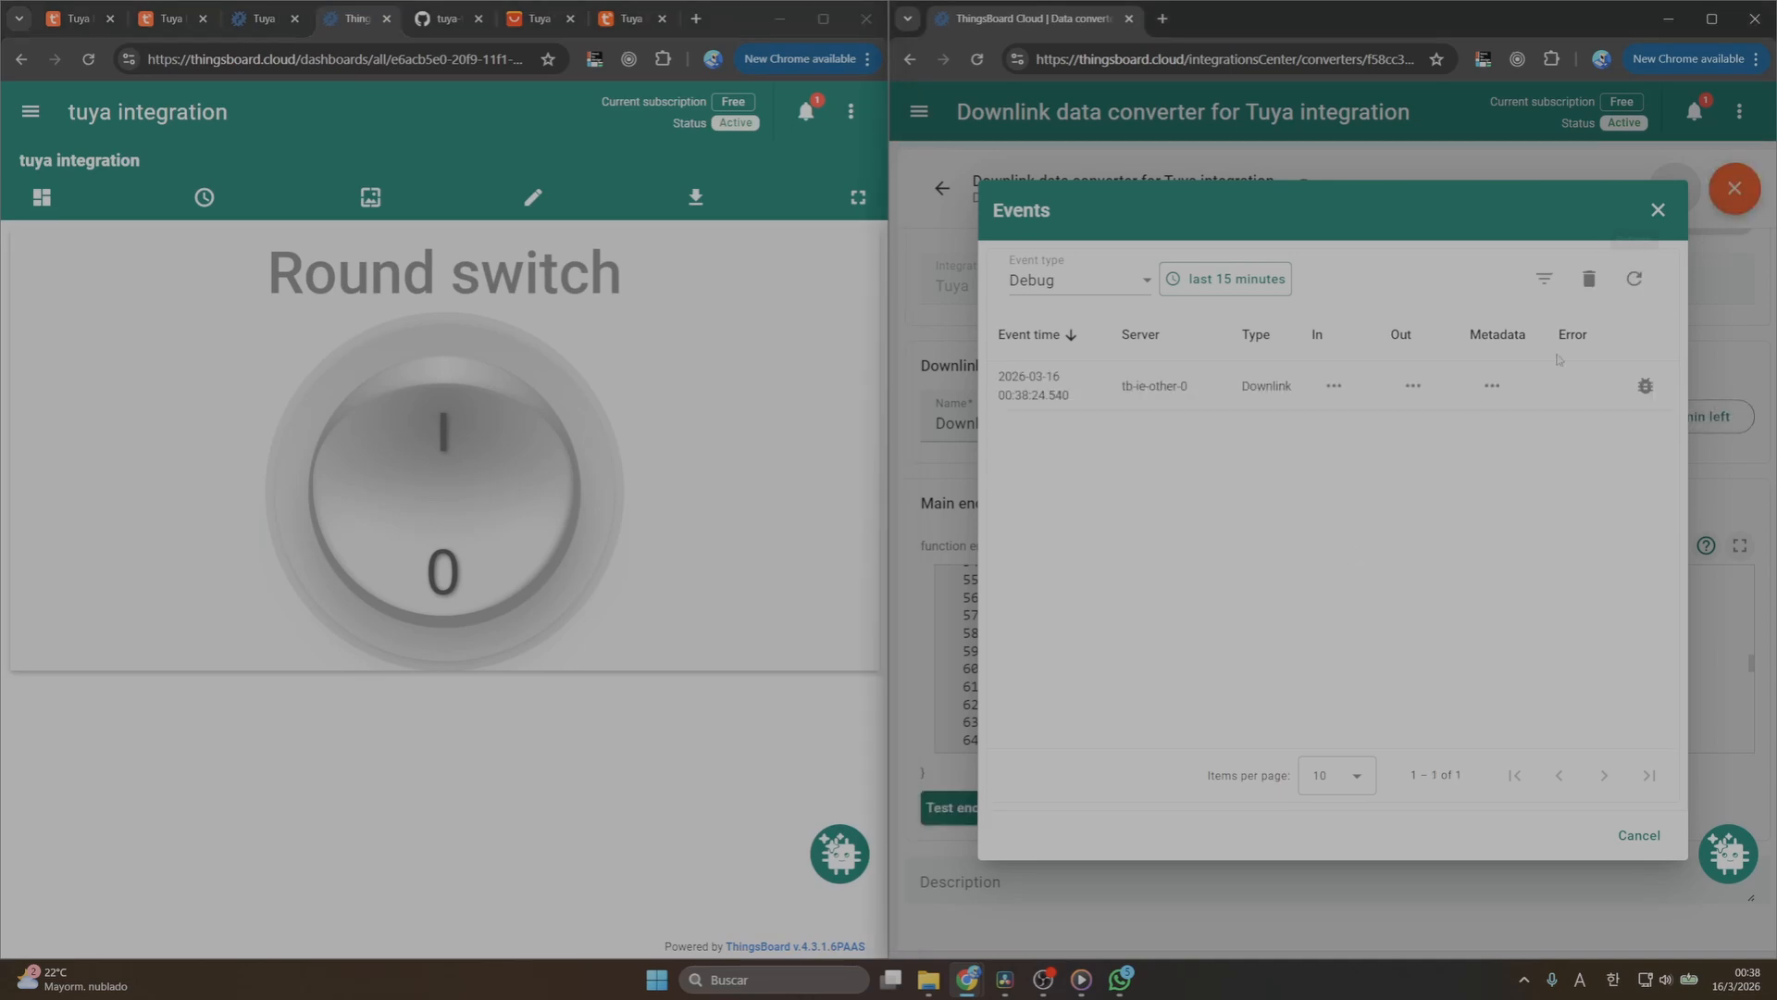
{"action": "left_click", "coordinate": [460, 436]}
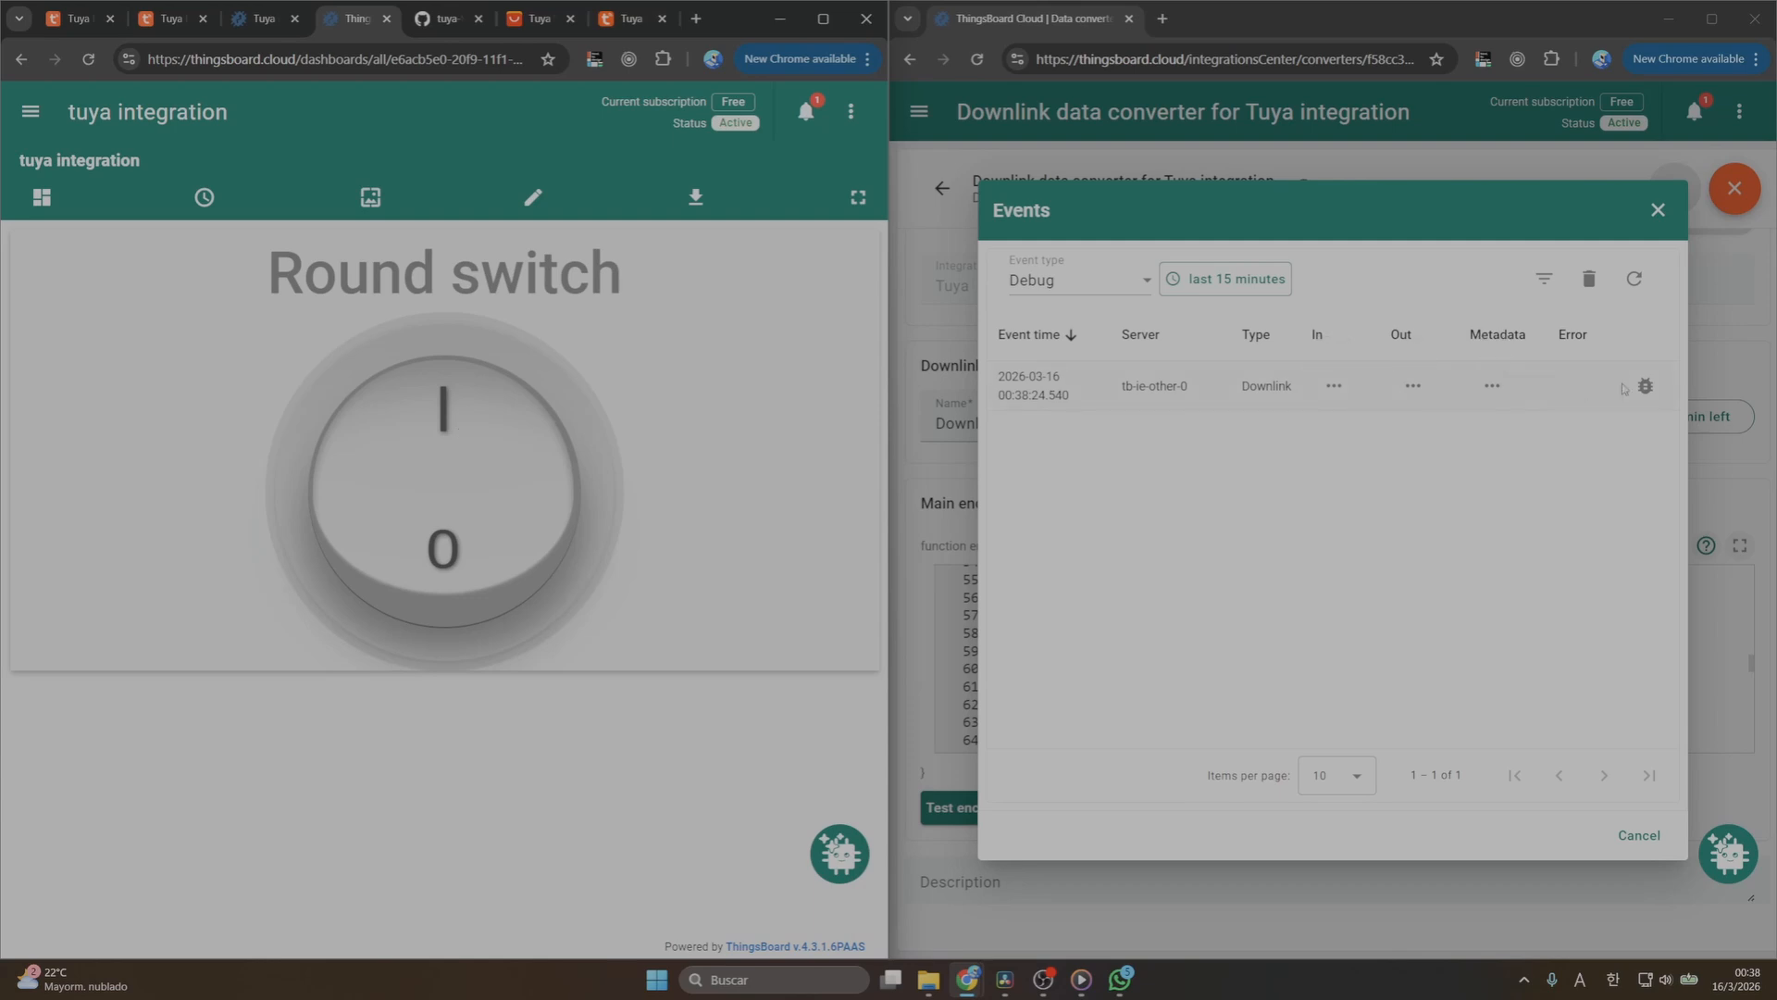
{"action": "left_click", "coordinate": [1635, 279]}
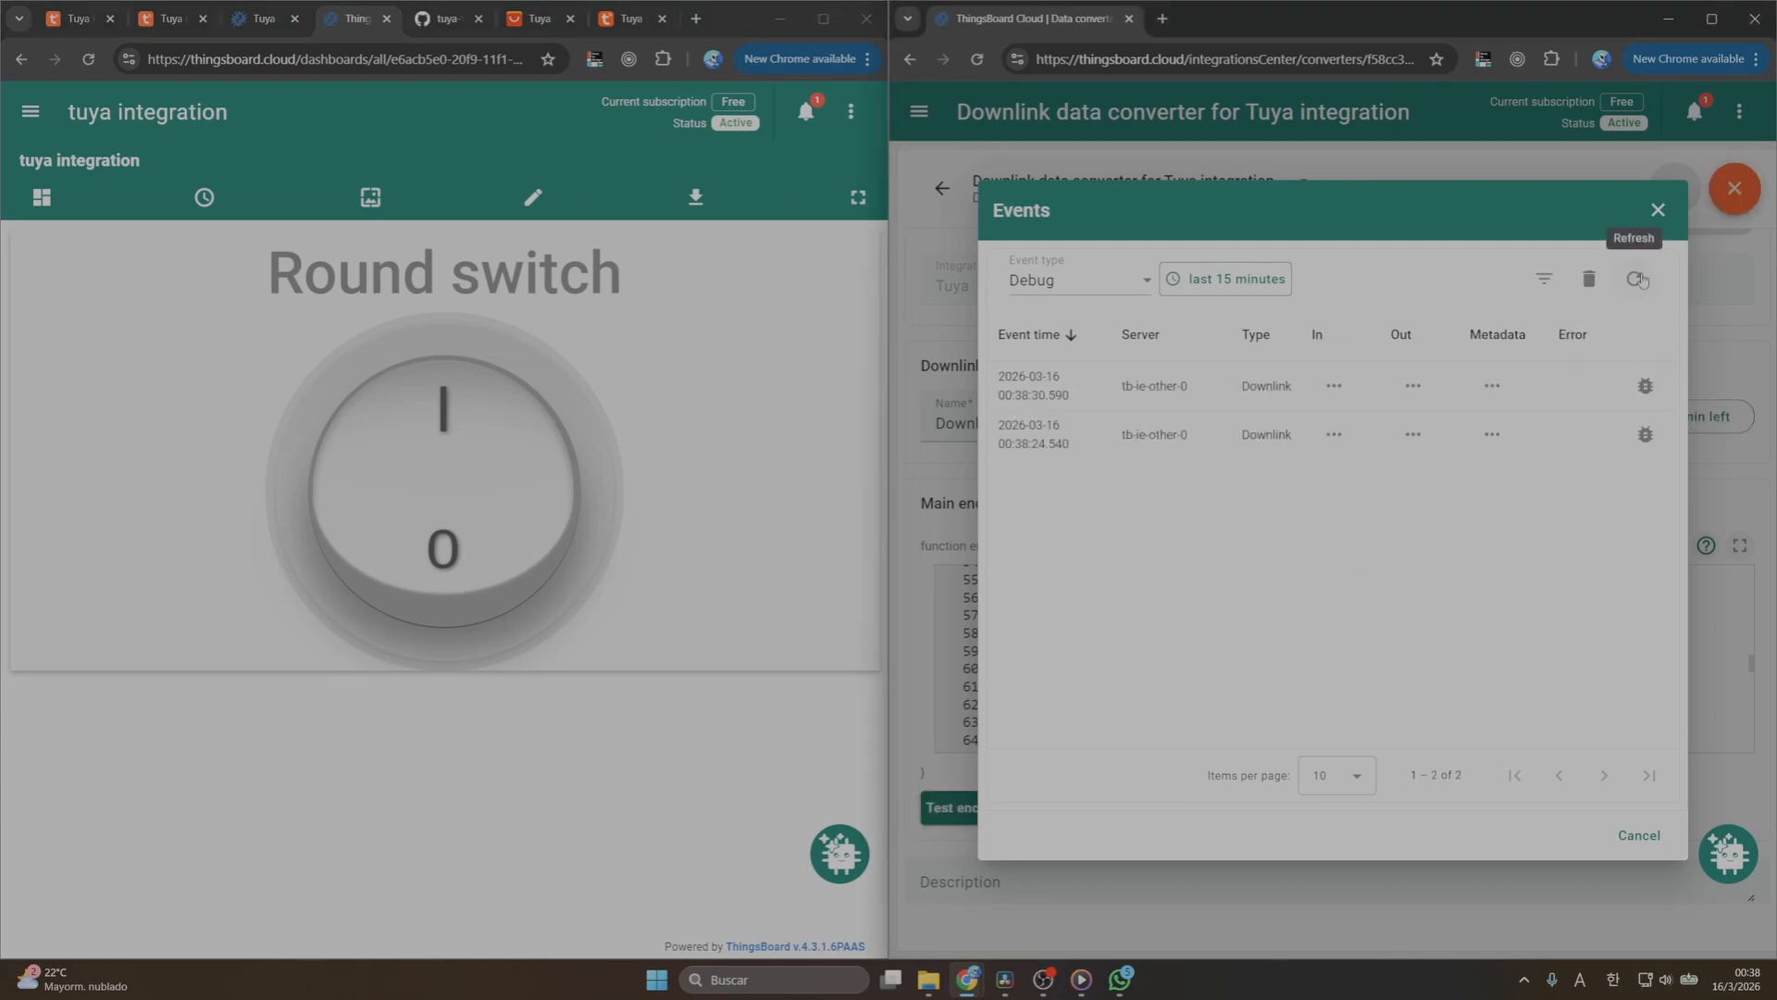
Examine the input and output of the newest downlink debug event
{"action": "left_click", "coordinate": [1334, 386]}
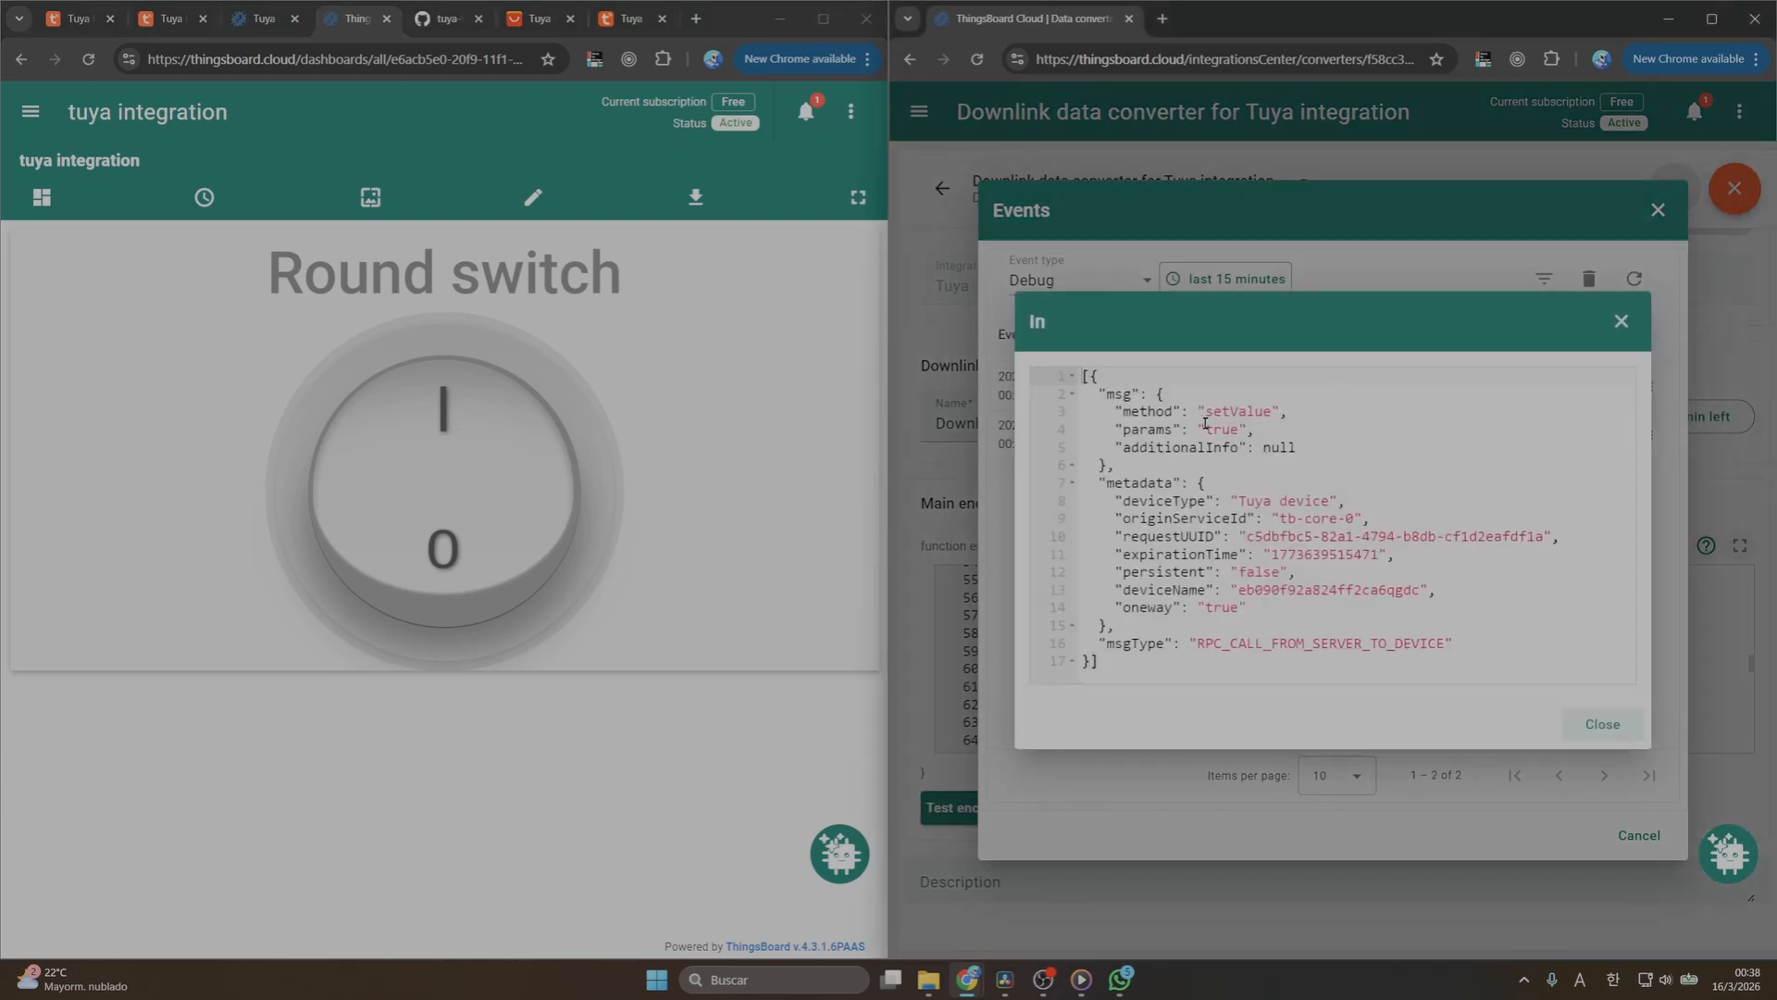
{"action": "left_click", "coordinate": [1621, 321]}
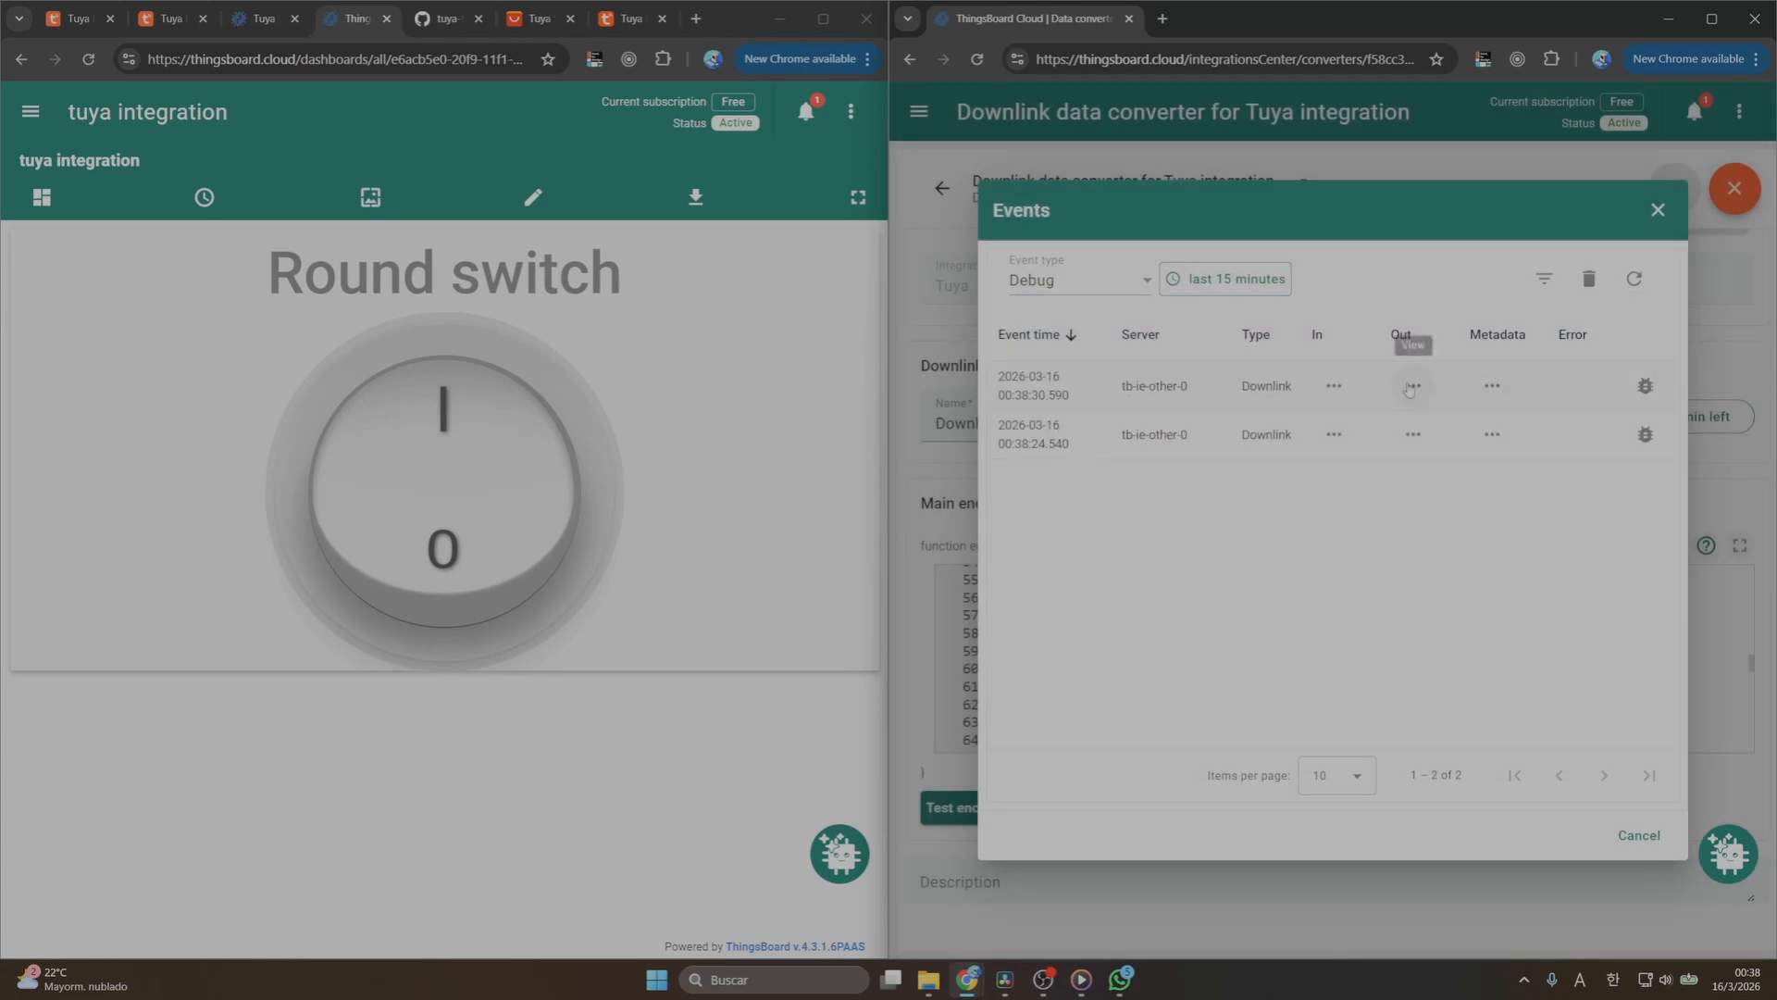
{"action": "left_click", "coordinate": [1413, 386]}
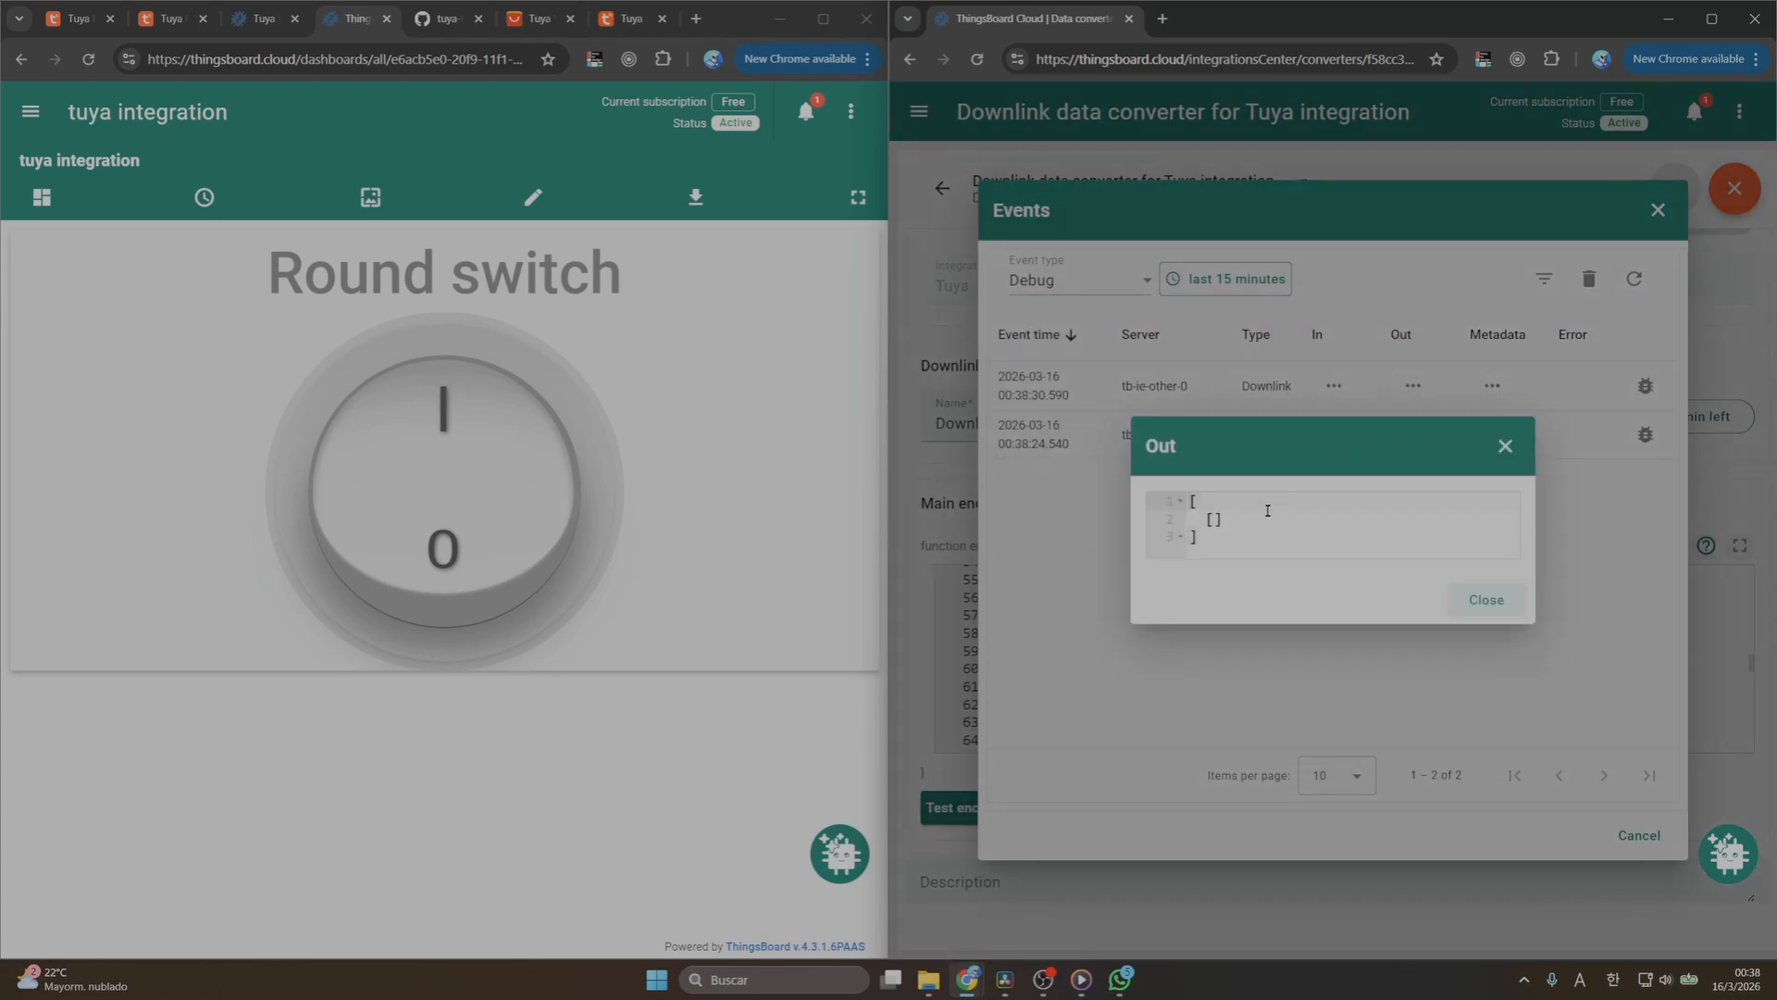
{"action": "left_click", "coordinate": [1505, 447]}
Put the tuya integration dashboard in edit mode and open the Round switch widget's appearance settings
{"action": "left_click", "coordinate": [815, 438]}
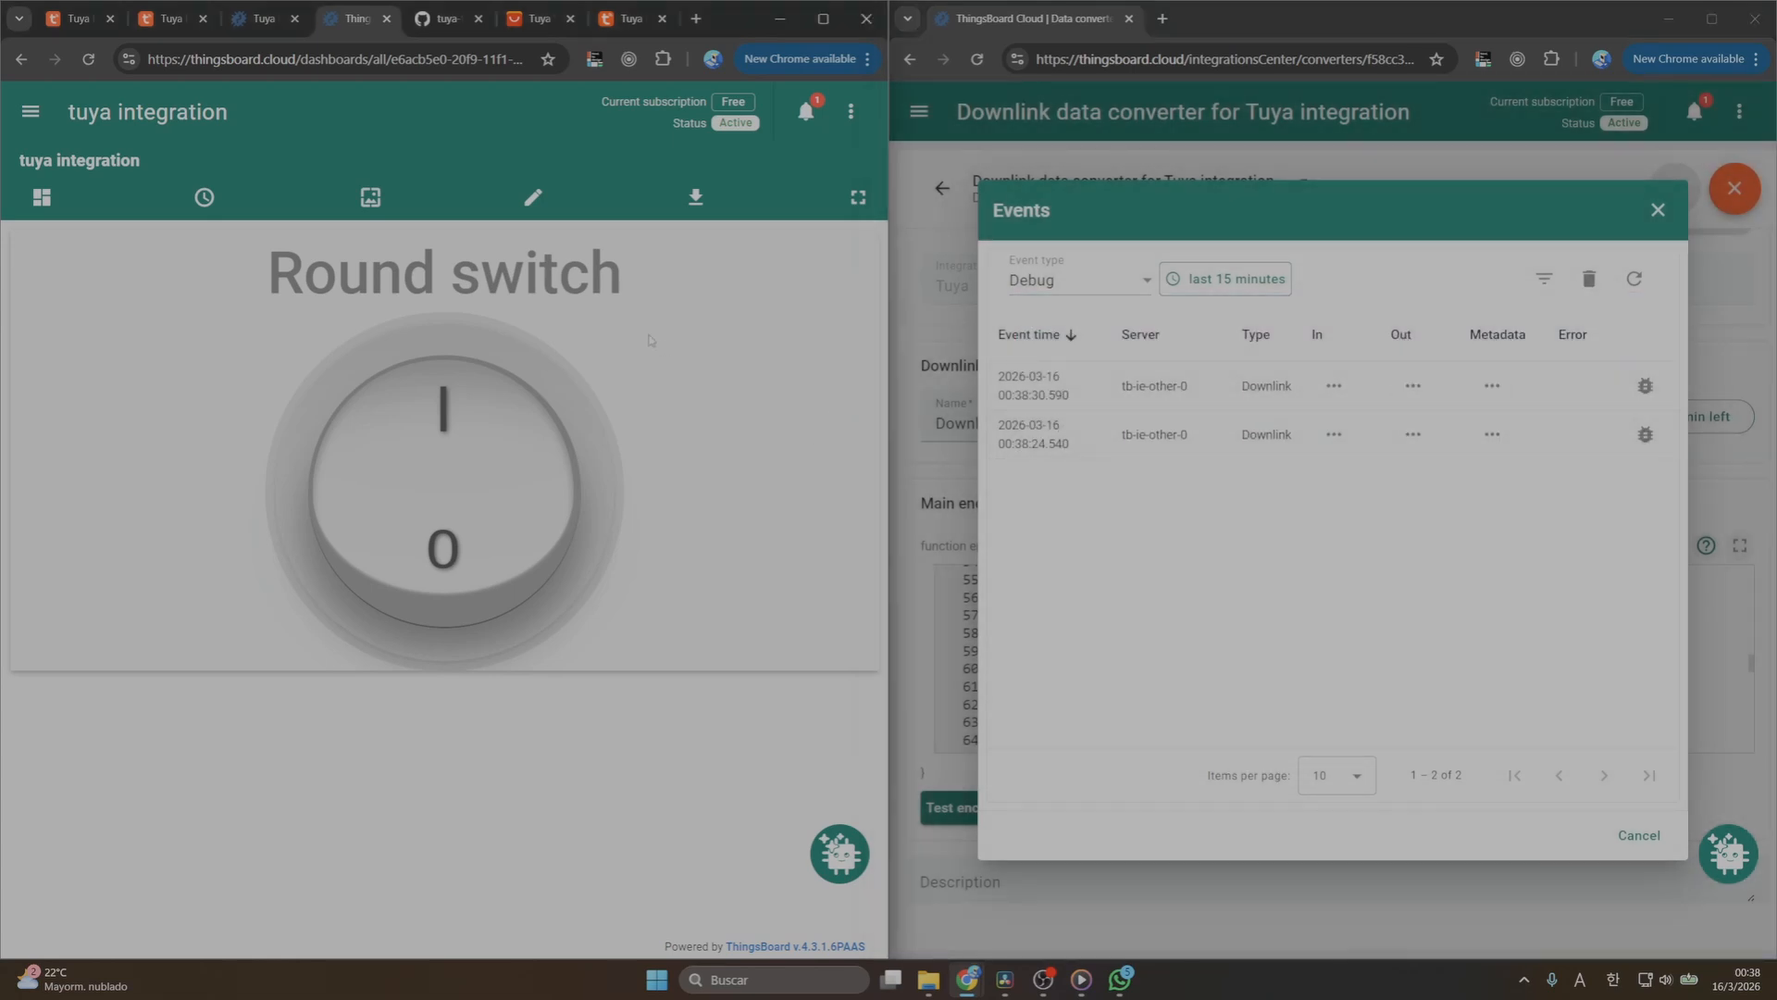
{"action": "left_click", "coordinate": [533, 198]}
{"action": "left_click", "coordinate": [808, 270]}
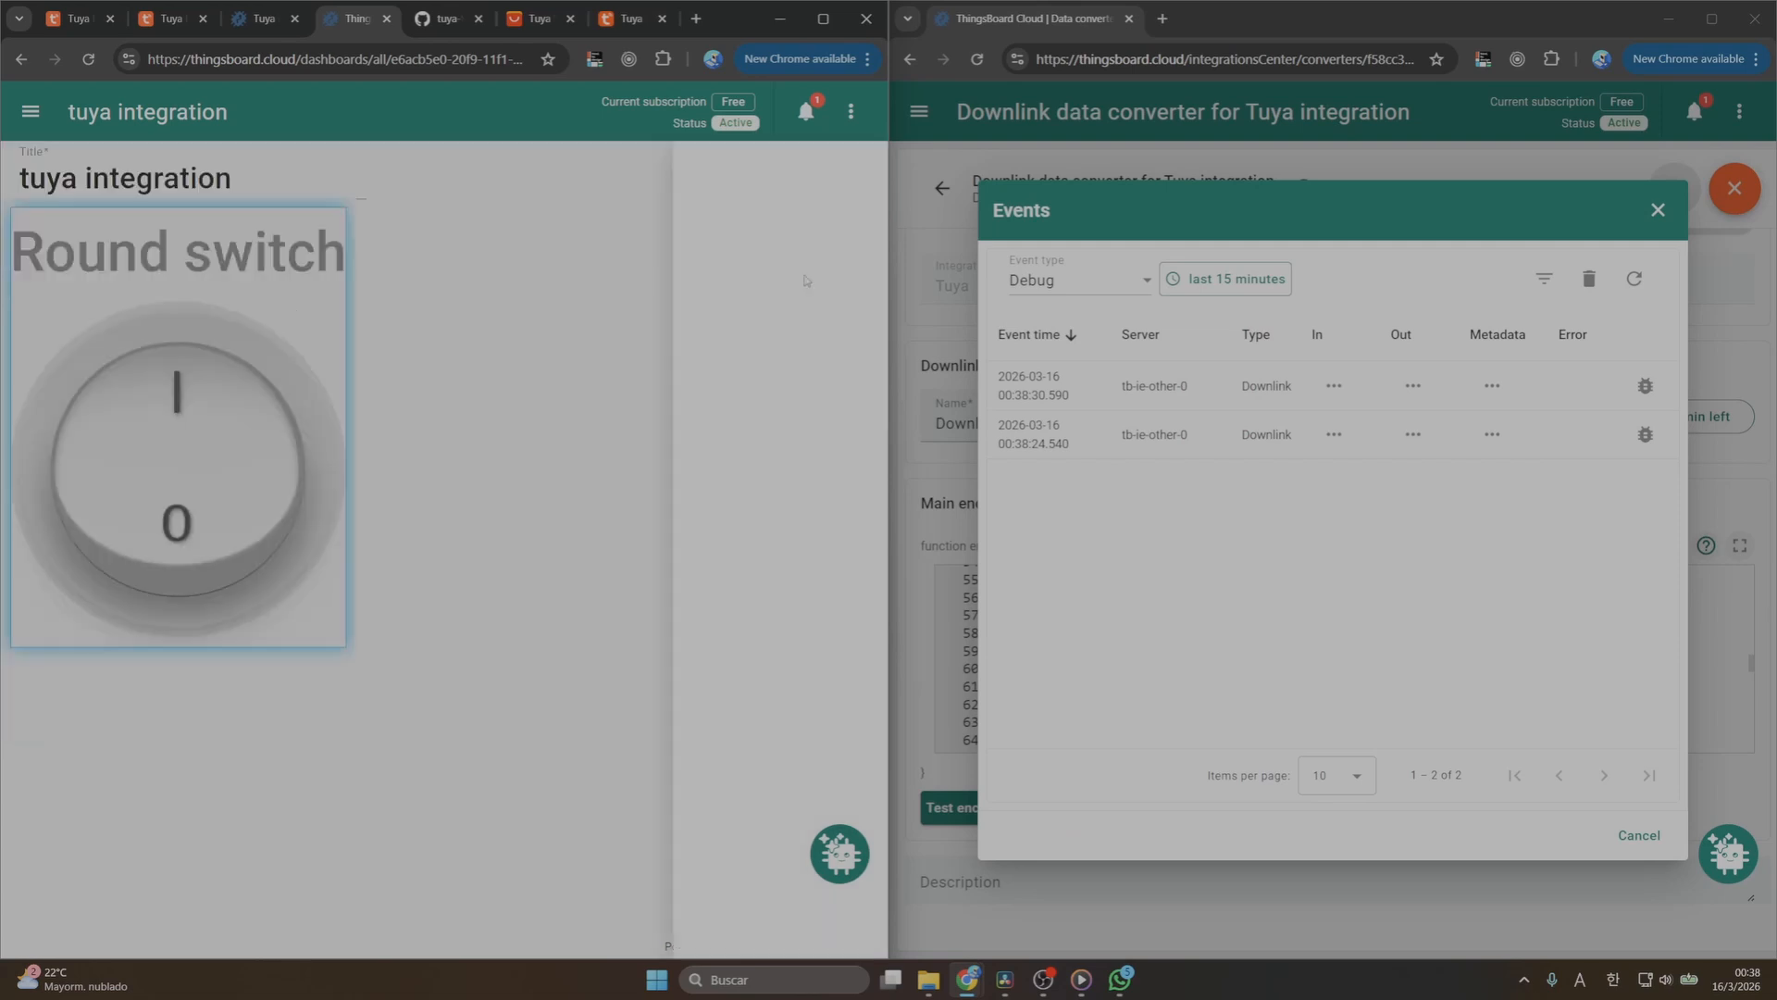
{"action": "left_click", "coordinate": [342, 440]}
{"action": "left_click", "coordinate": [145, 317]}
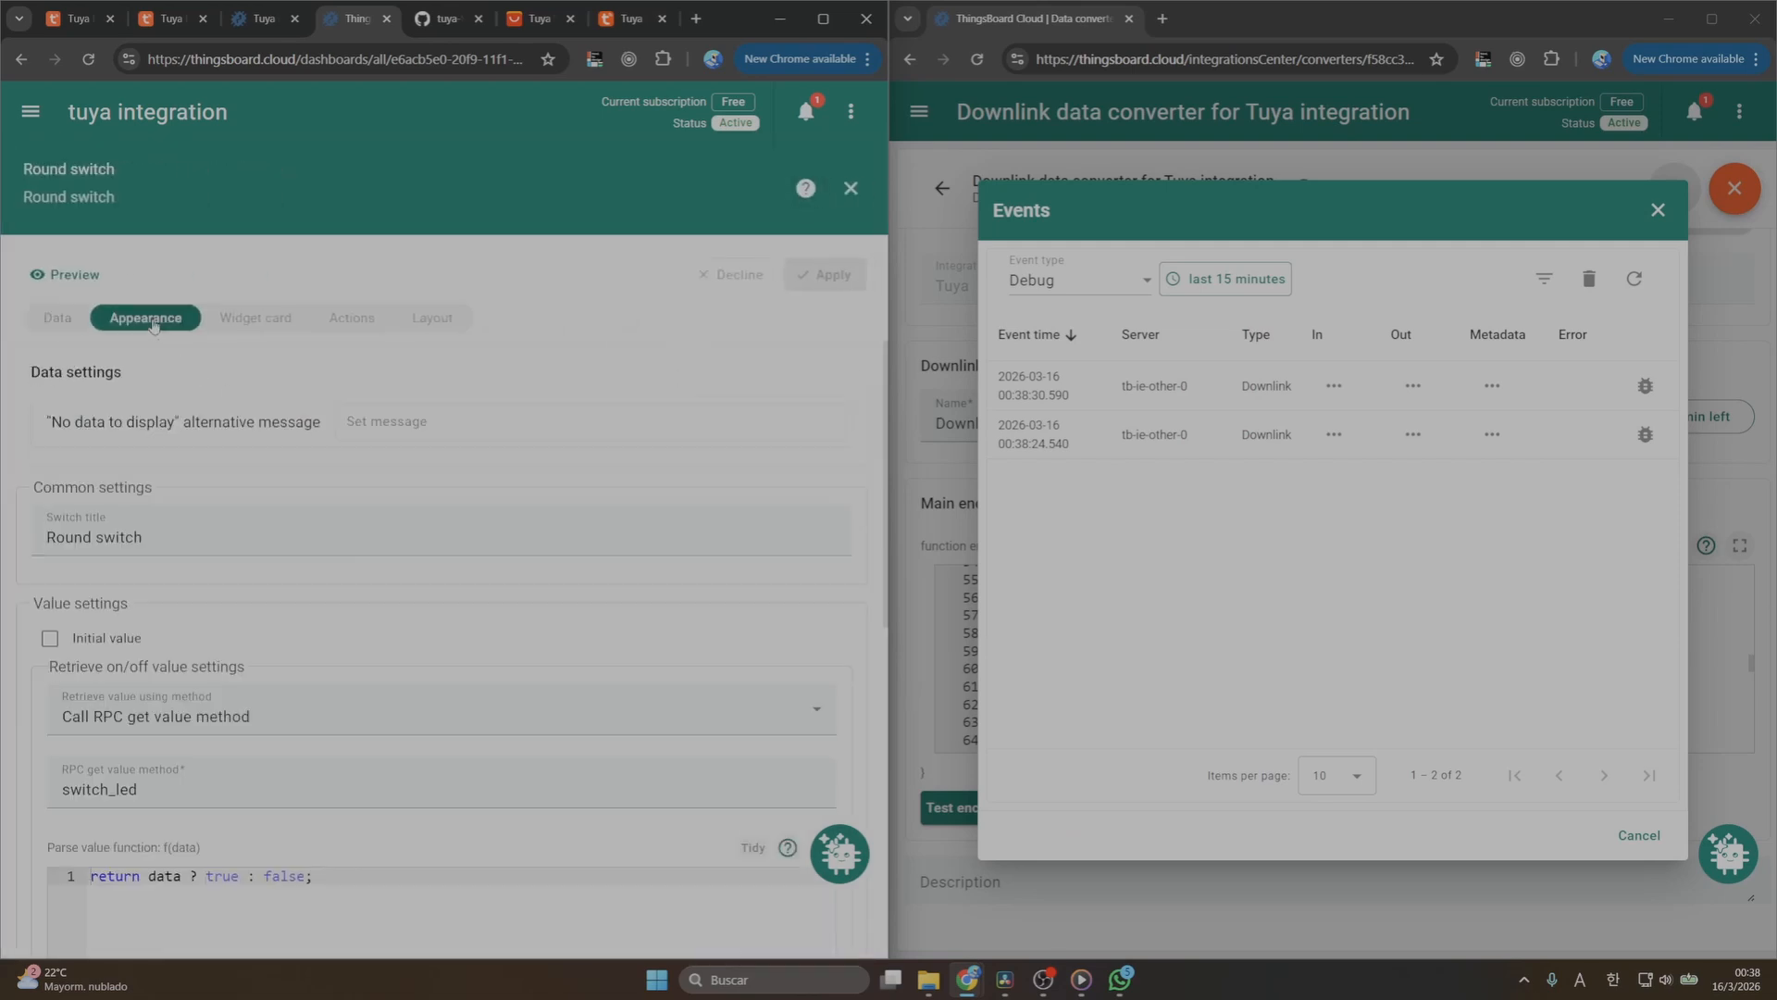
Copy the RPC get value method name and set the Round switch's RPC set value method to switch_led
{"action": "scroll", "coordinate": [421, 555], "scroll_direction": "down", "scroll_amount": 1}
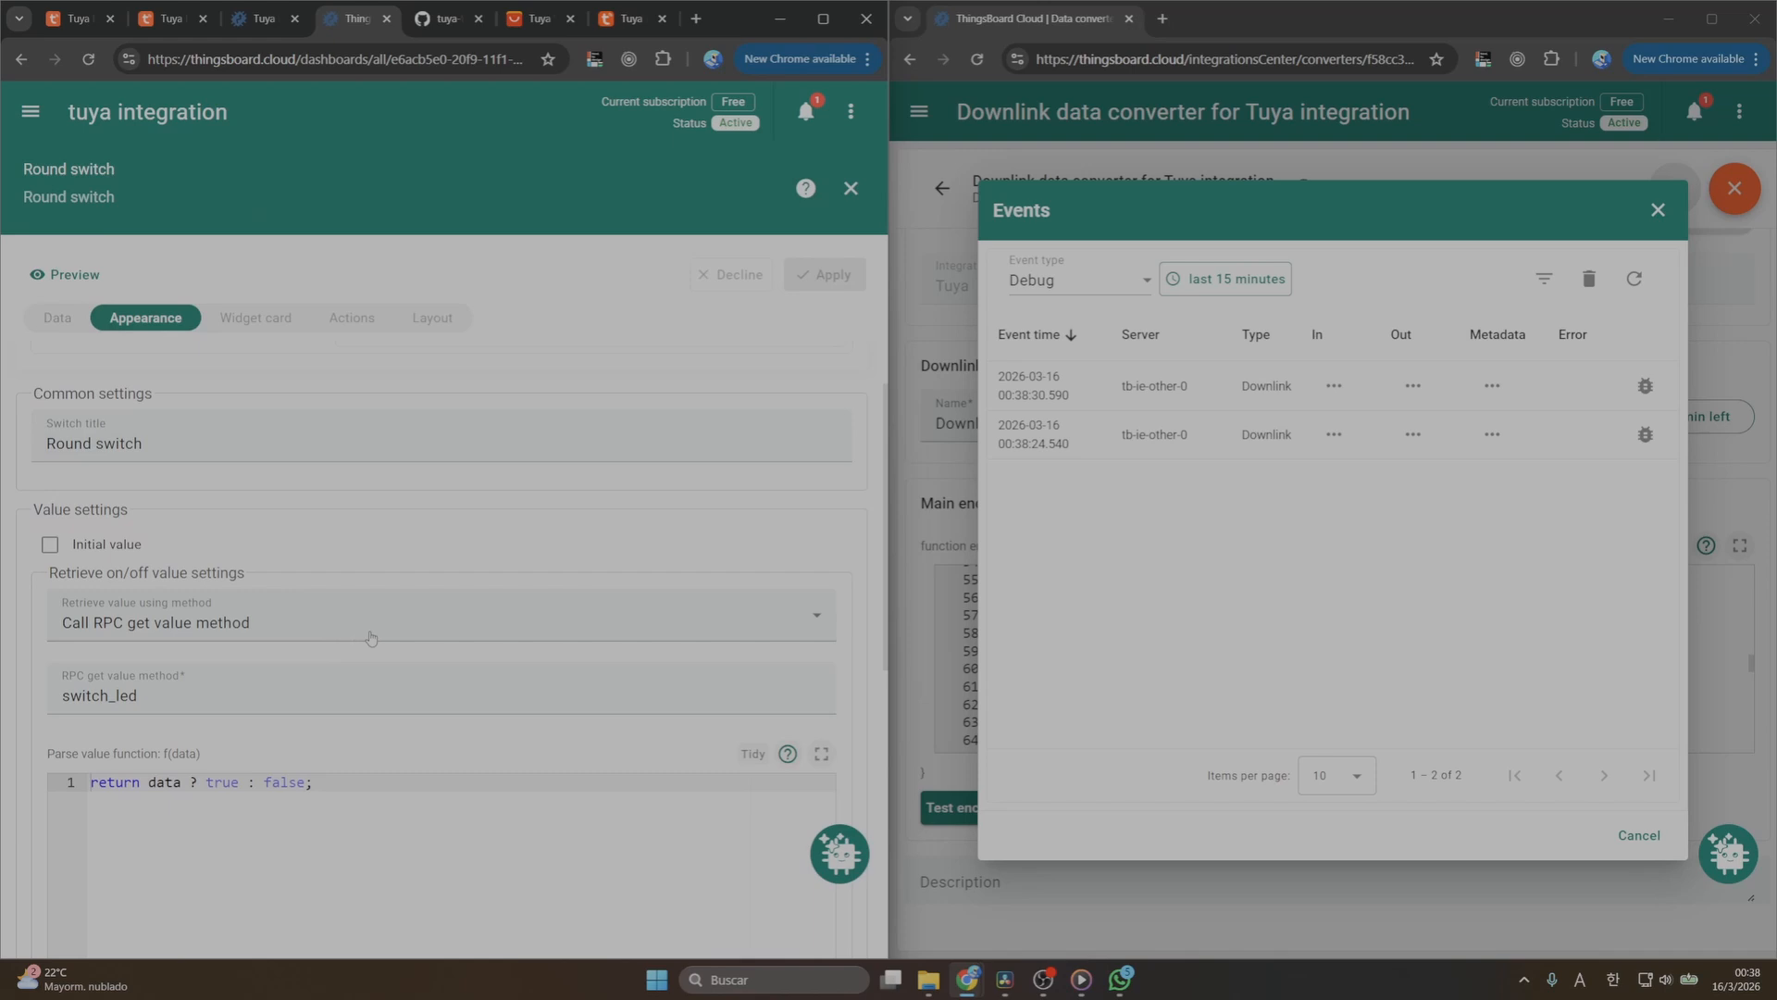
{"action": "scroll", "coordinate": [348, 576], "scroll_direction": "down", "scroll_amount": 4}
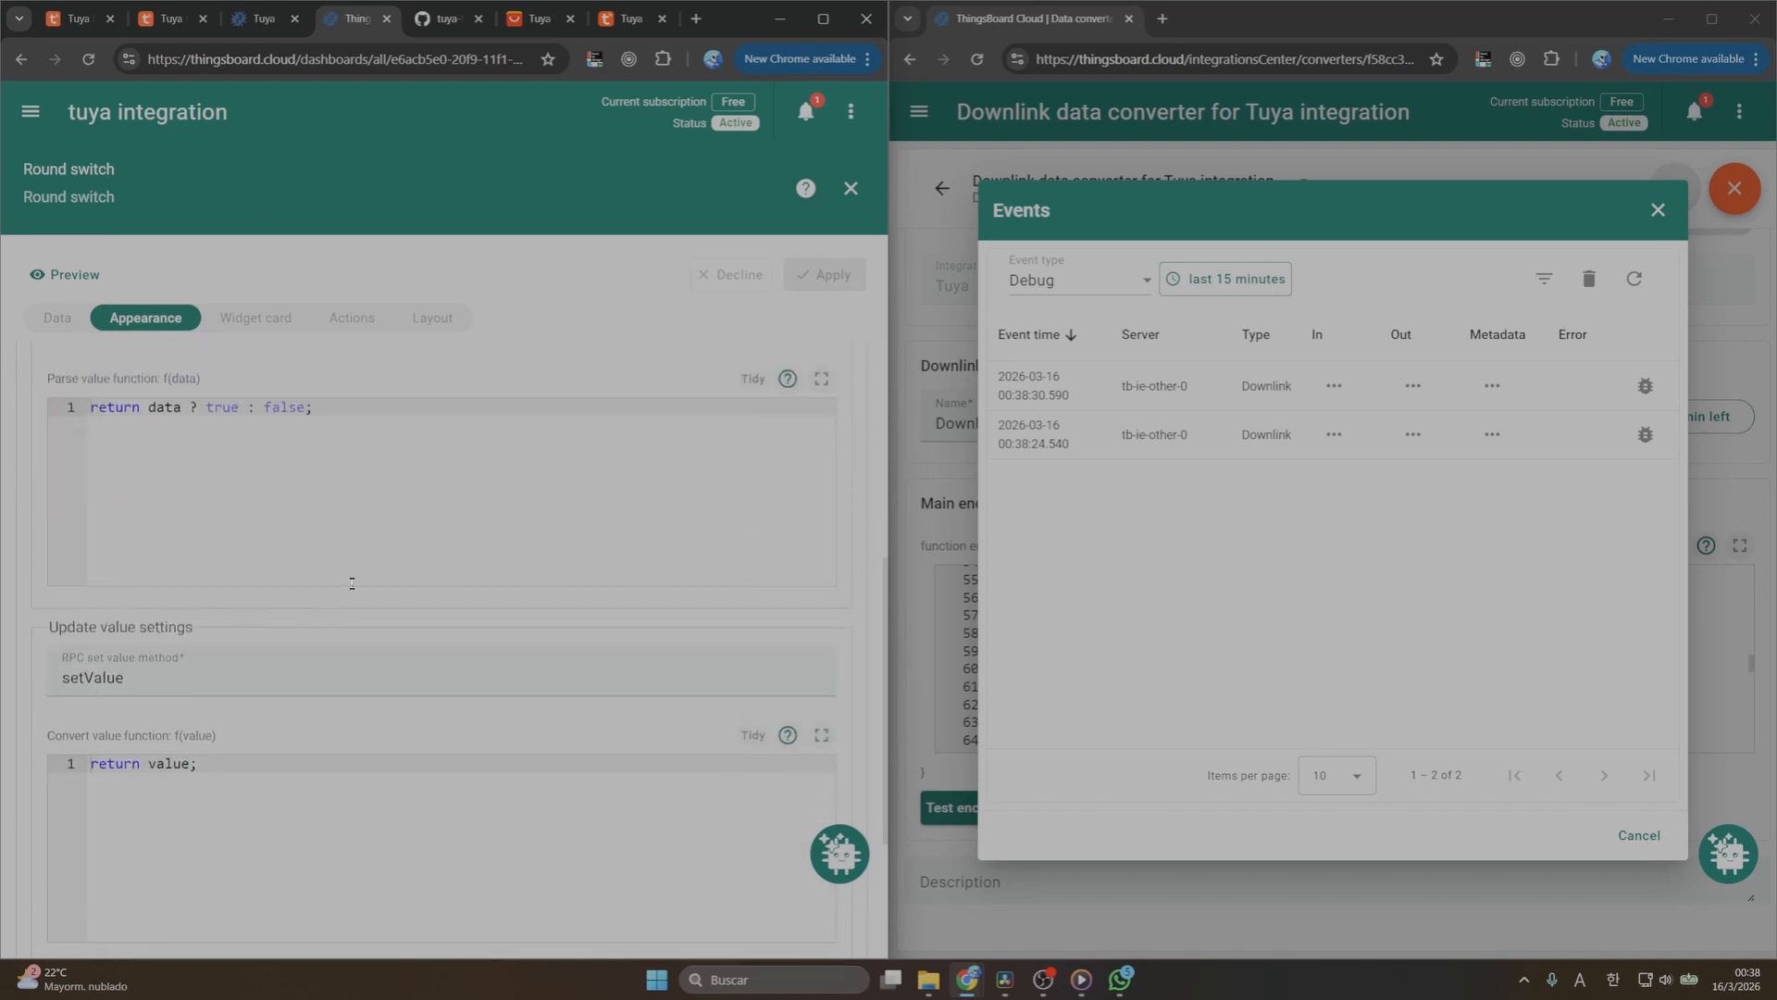
{"action": "scroll", "coordinate": [356, 579], "scroll_direction": "up", "scroll_amount": 4}
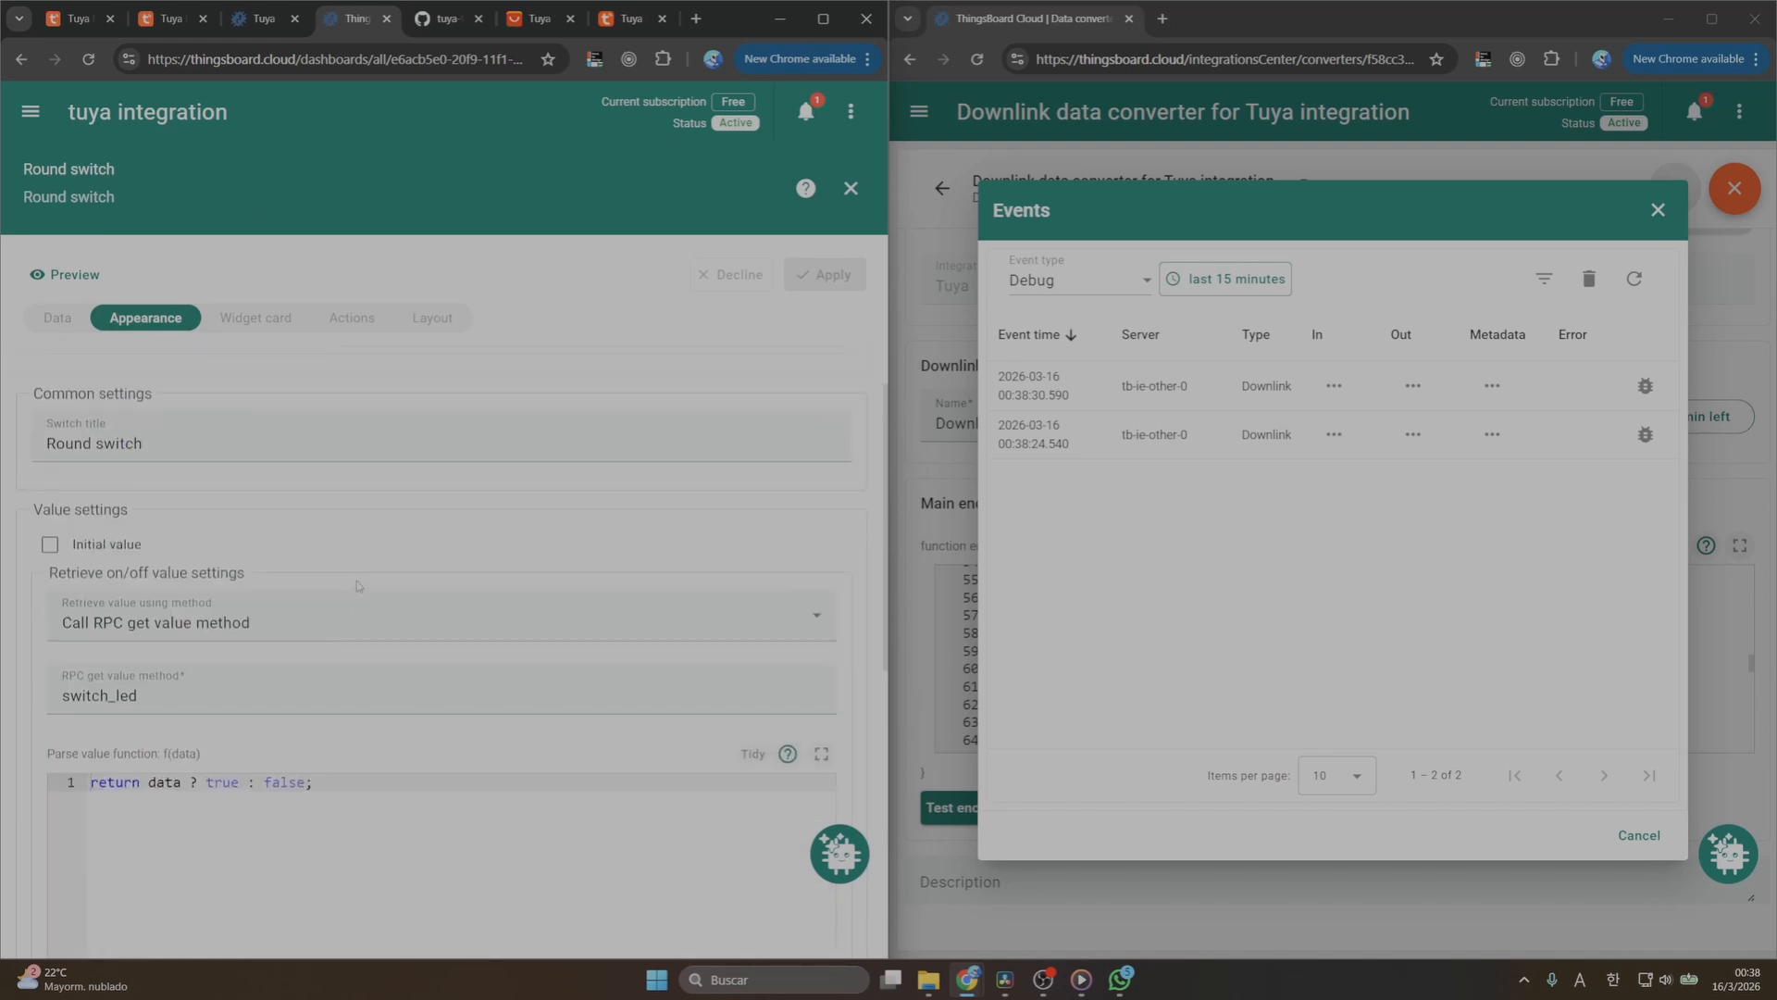
{"action": "scroll", "coordinate": [358, 581], "scroll_direction": "down", "scroll_amount": 4}
{"action": "scroll", "coordinate": [277, 638], "scroll_direction": "up", "scroll_amount": 4}
{"action": "scroll", "coordinate": [236, 652], "scroll_direction": "down", "scroll_amount": 4}
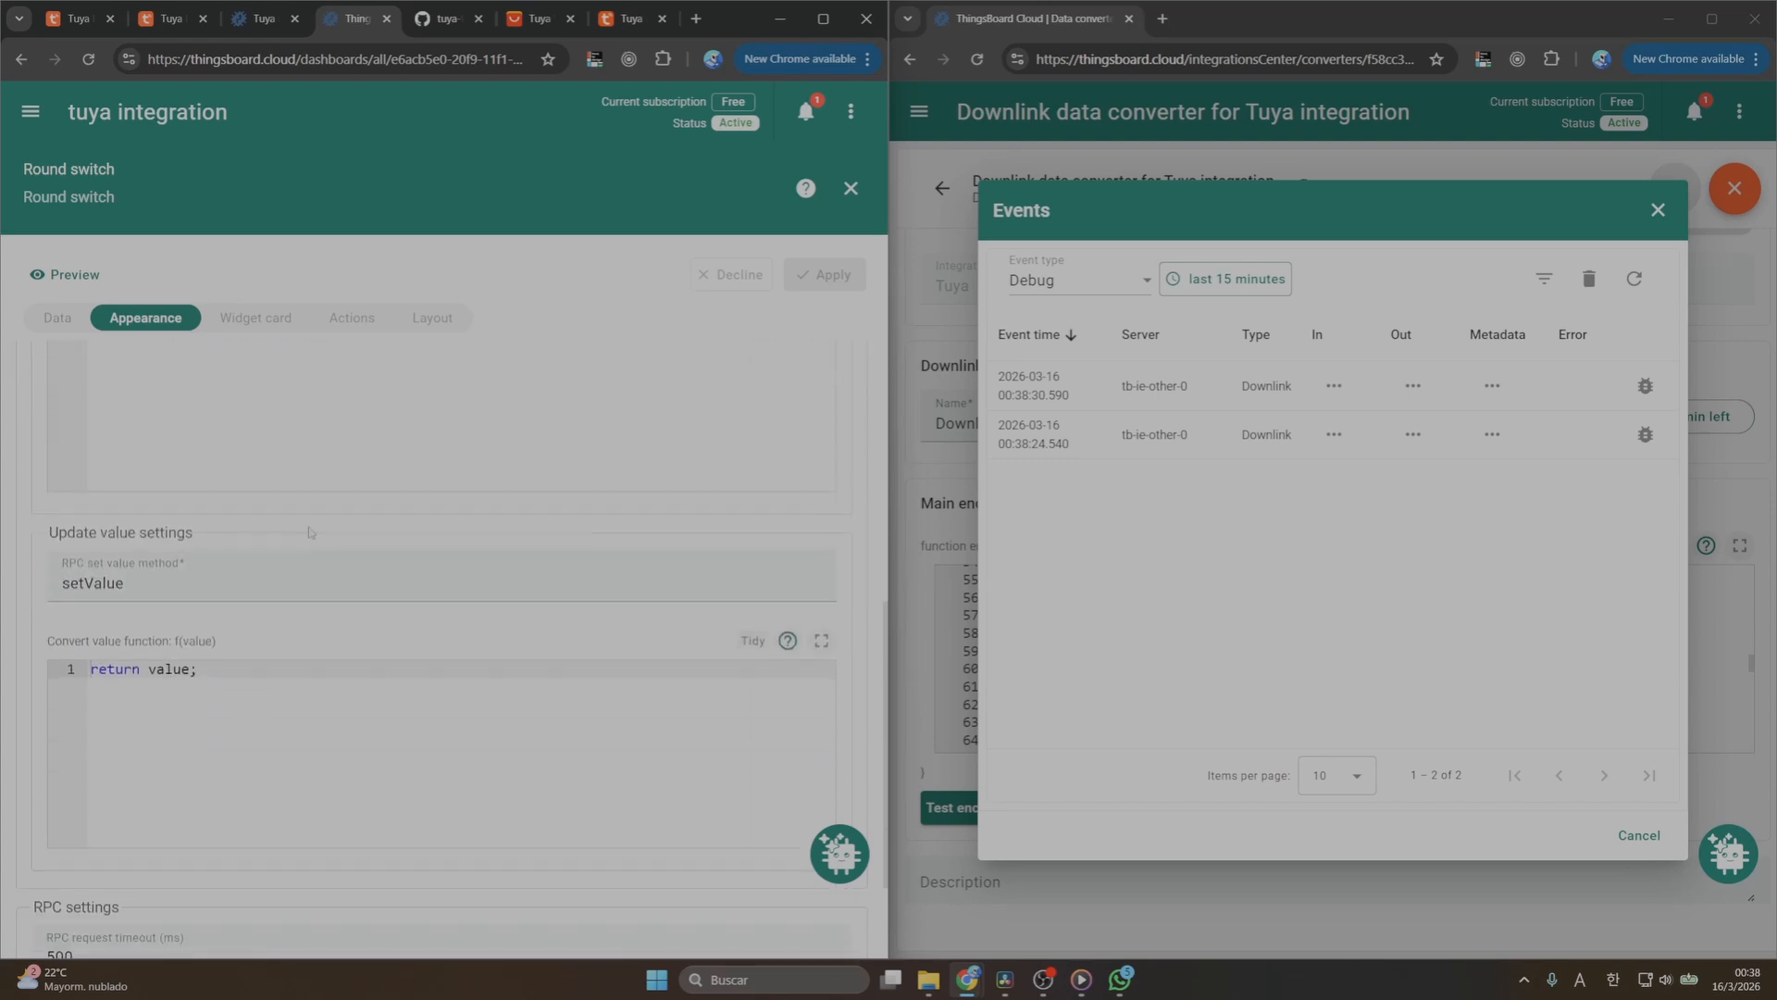
{"action": "scroll", "coordinate": [310, 532], "scroll_direction": "down", "scroll_amount": 1}
{"action": "scroll", "coordinate": [120, 441], "scroll_direction": "up", "scroll_amount": 5}
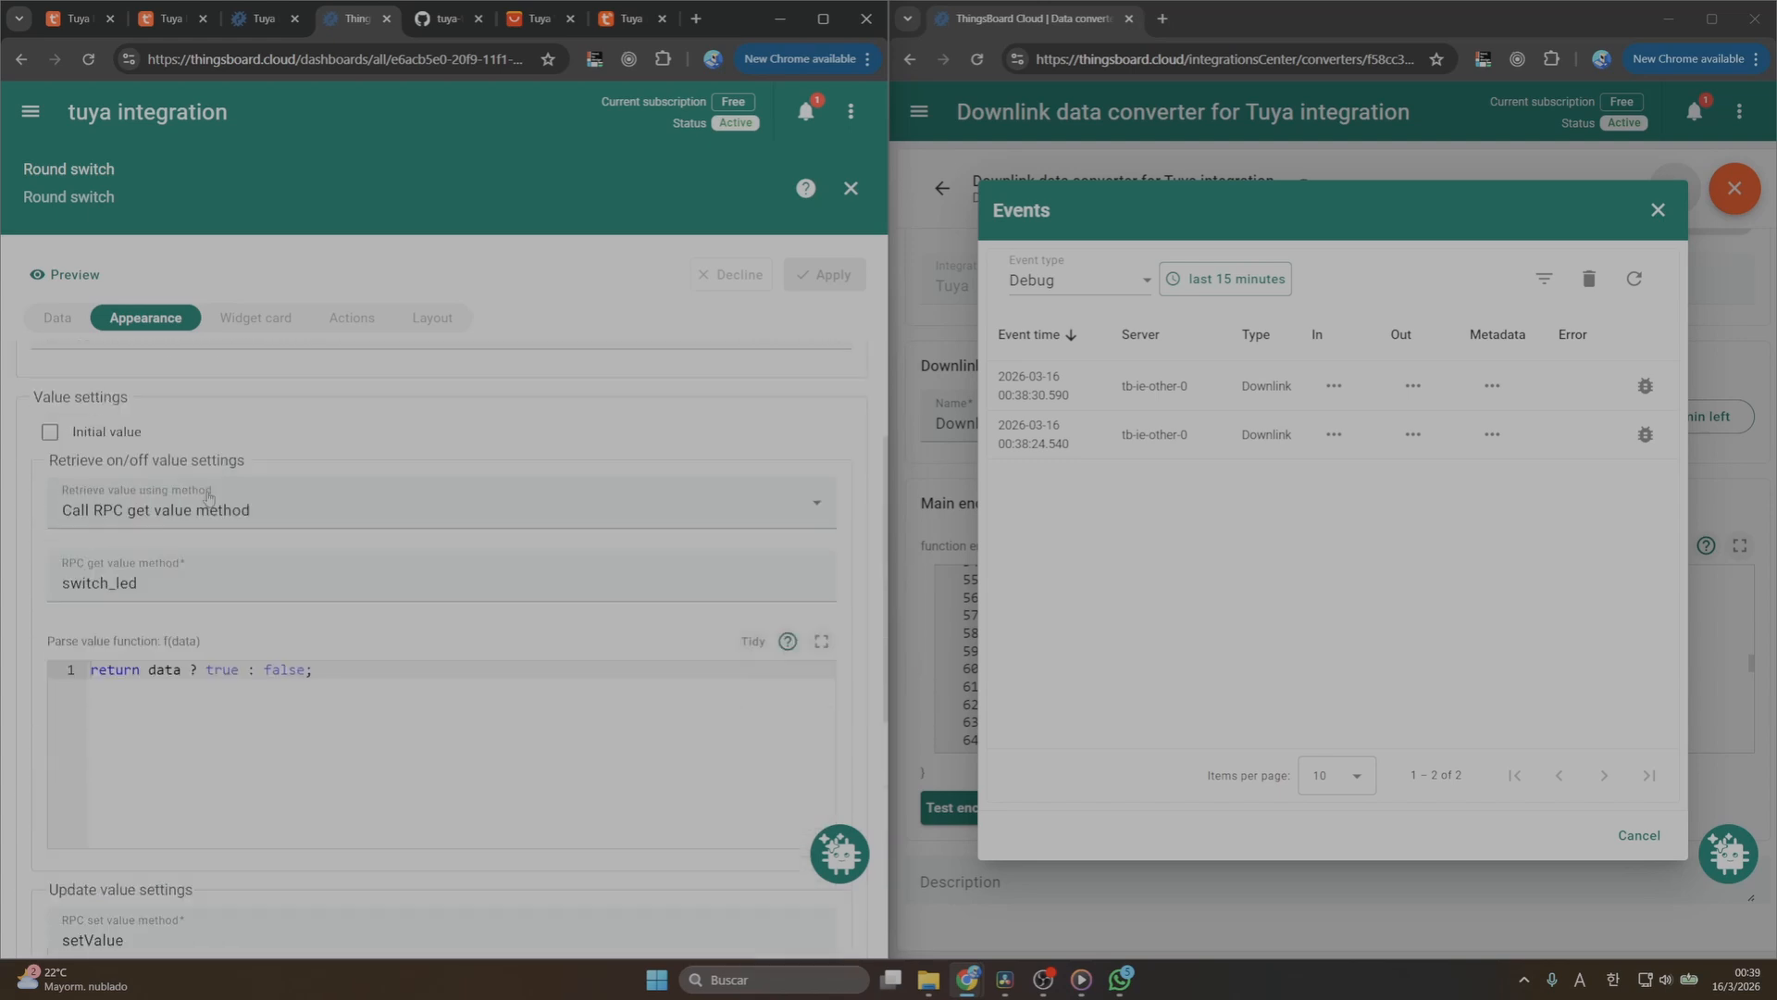
{"action": "double_click", "coordinate": [146, 608]}
{"action": "key", "text": "ctrl+c"}
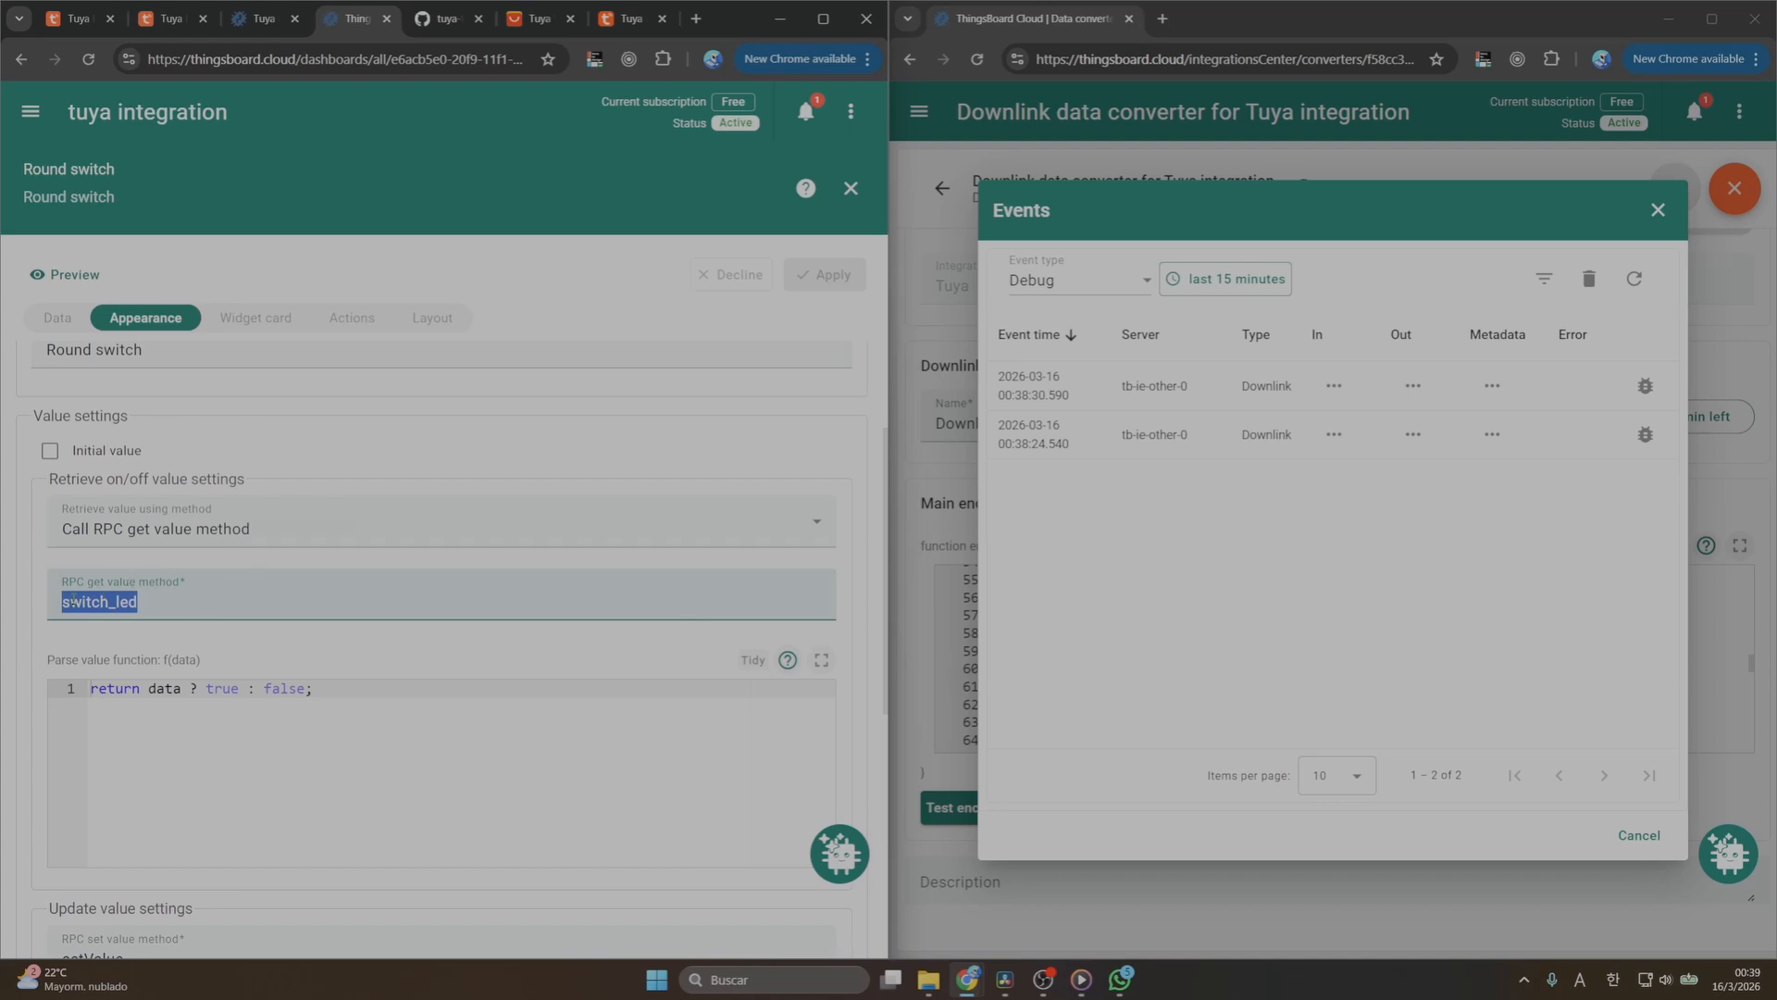
{"action": "scroll", "coordinate": [195, 598], "scroll_direction": "down", "scroll_amount": 4}
{"action": "double_click", "coordinate": [151, 586]}
{"action": "key", "text": "ctrl+v"}
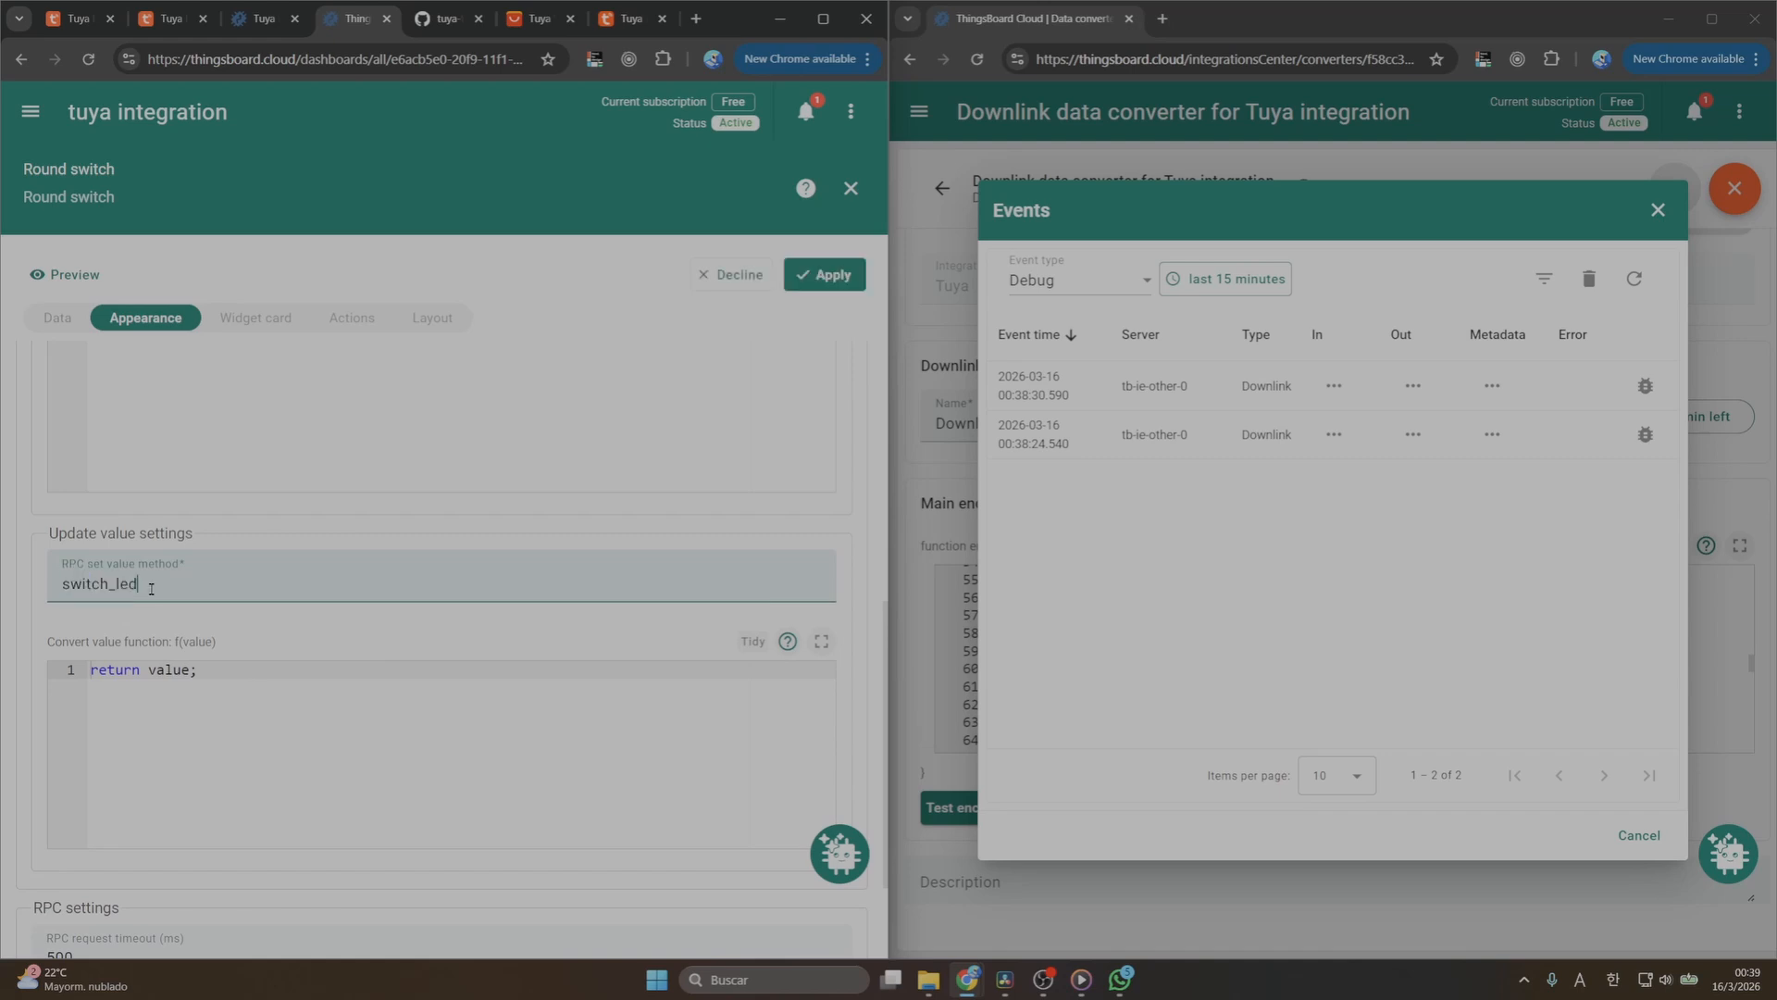
Apply the Round switch widget changes and save the dashboard
{"action": "left_click", "coordinate": [824, 274]}
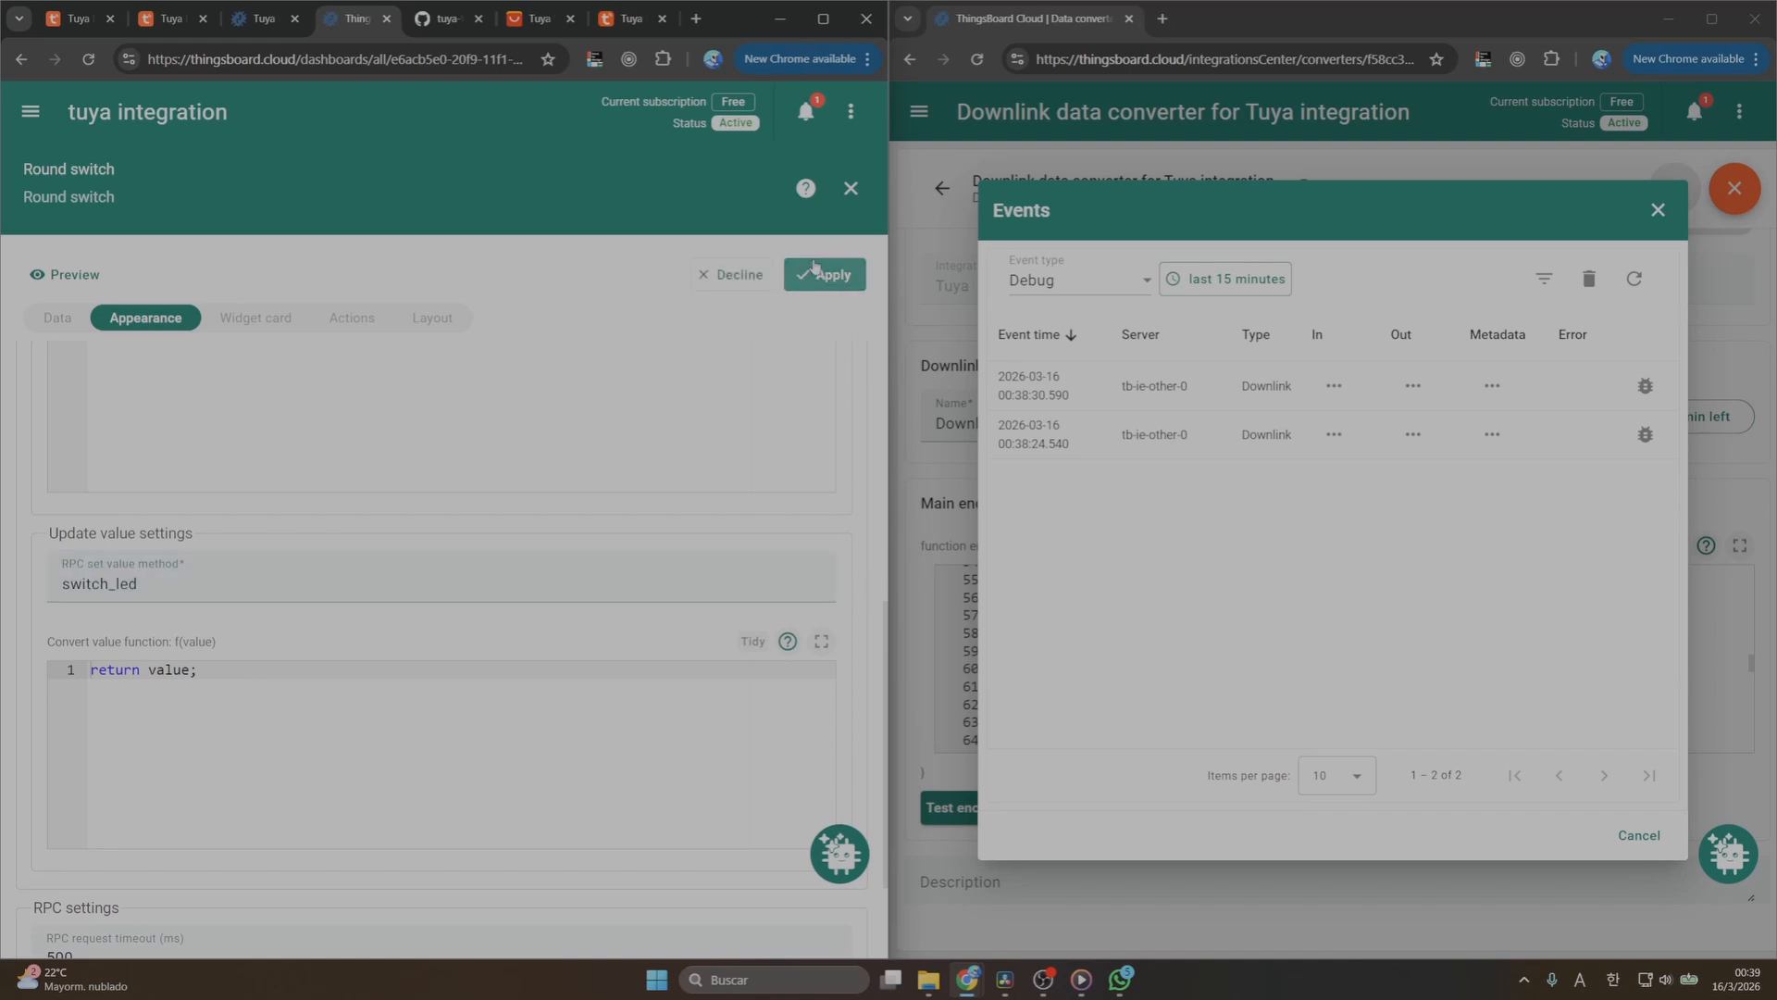
{"action": "left_click", "coordinate": [850, 188]}
{"action": "left_click", "coordinate": [750, 197]}
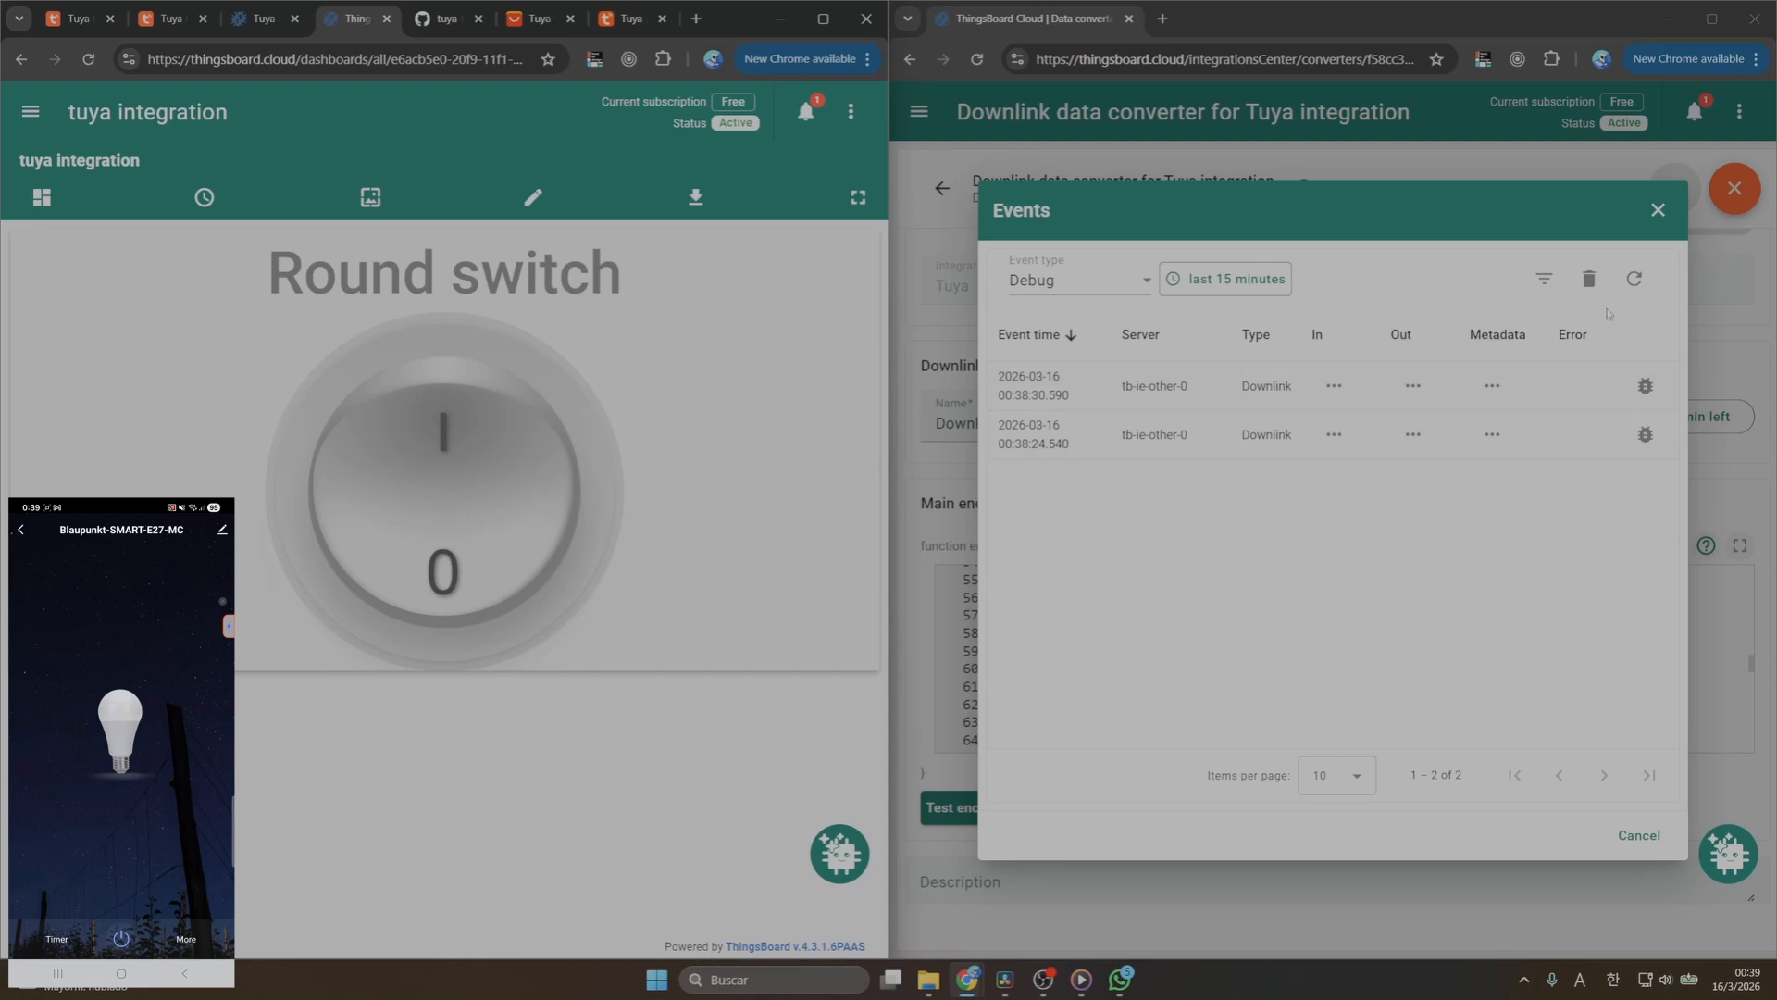
Clear the converter's debug events and test the bulb by turning the Round switch on and off
{"action": "left_click", "coordinate": [1589, 279]}
{"action": "left_click", "coordinate": [1450, 583]}
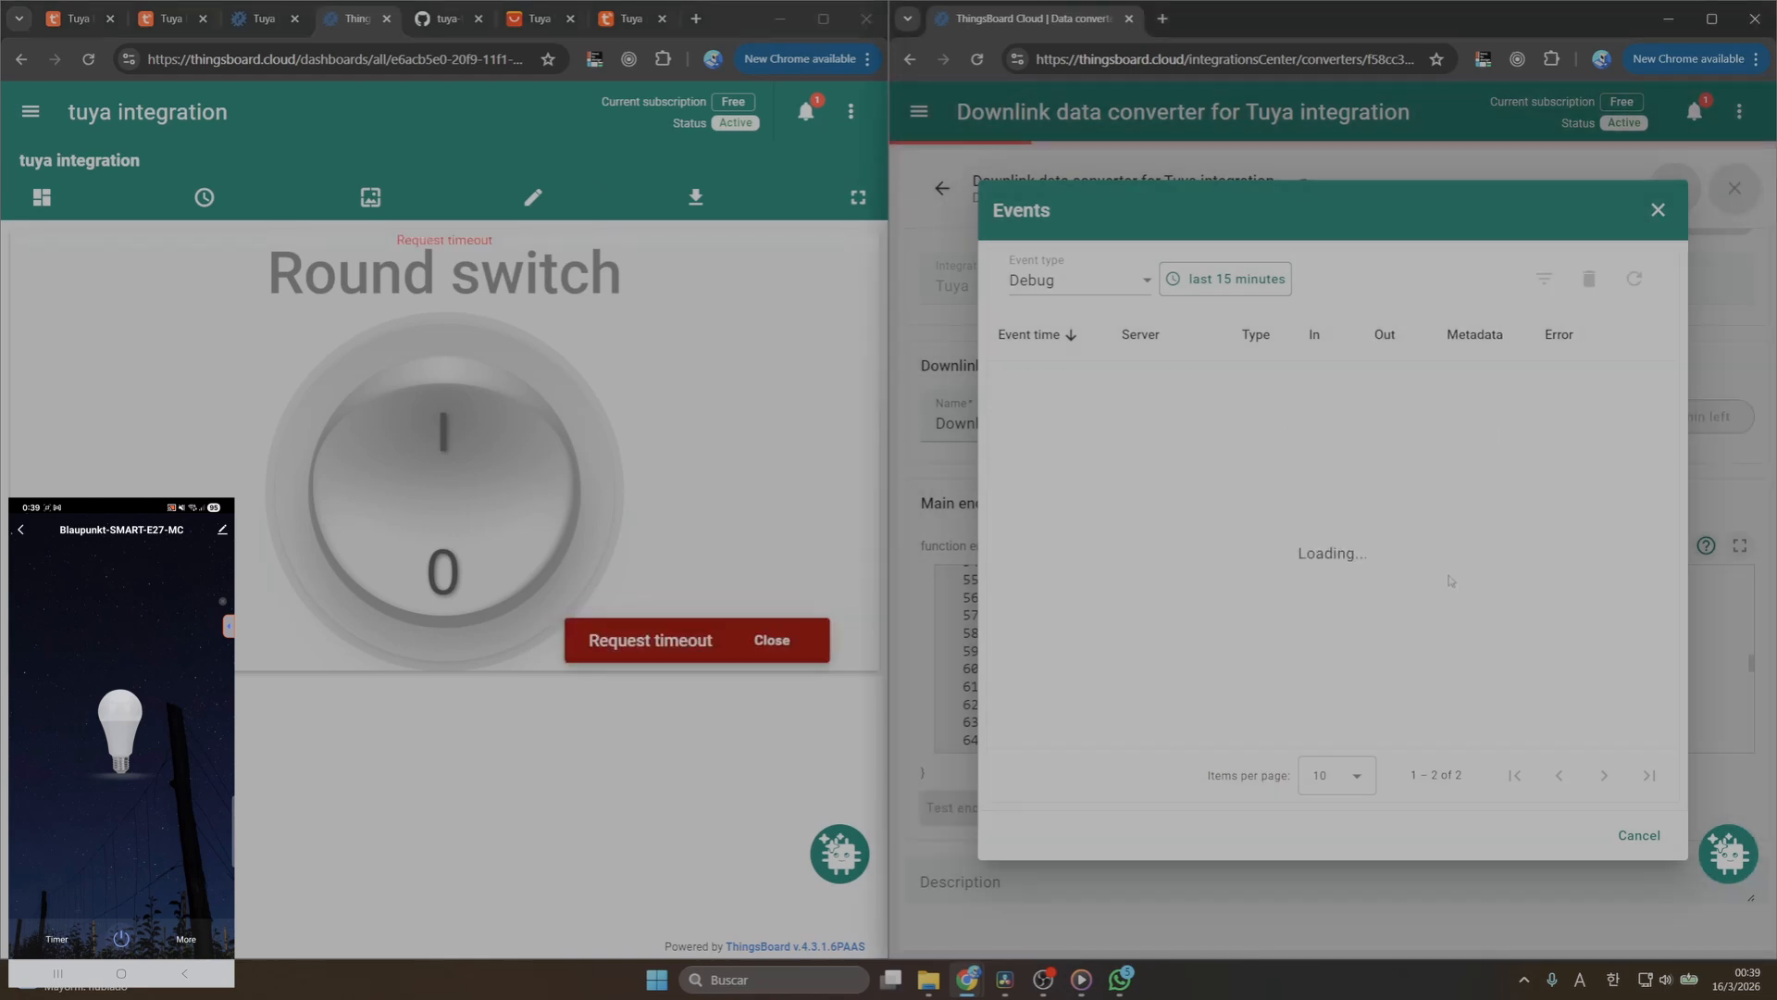
{"action": "left_click", "coordinate": [776, 639]}
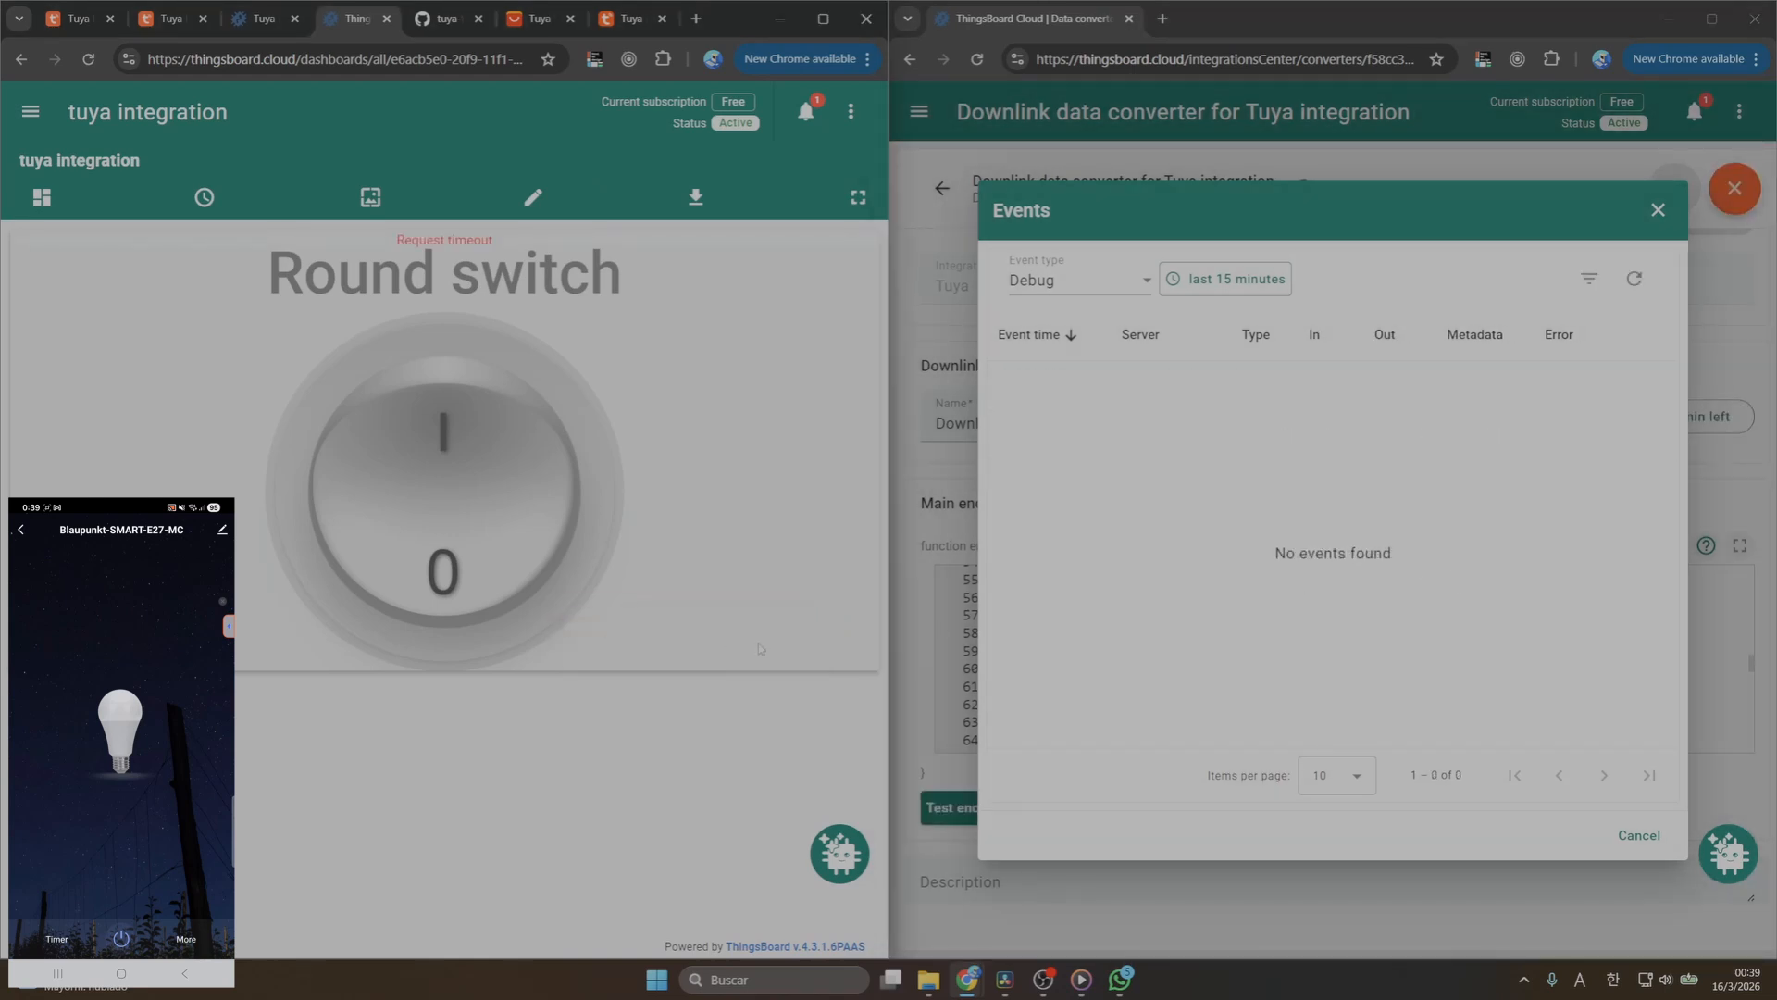
{"action": "left_click", "coordinate": [461, 411]}
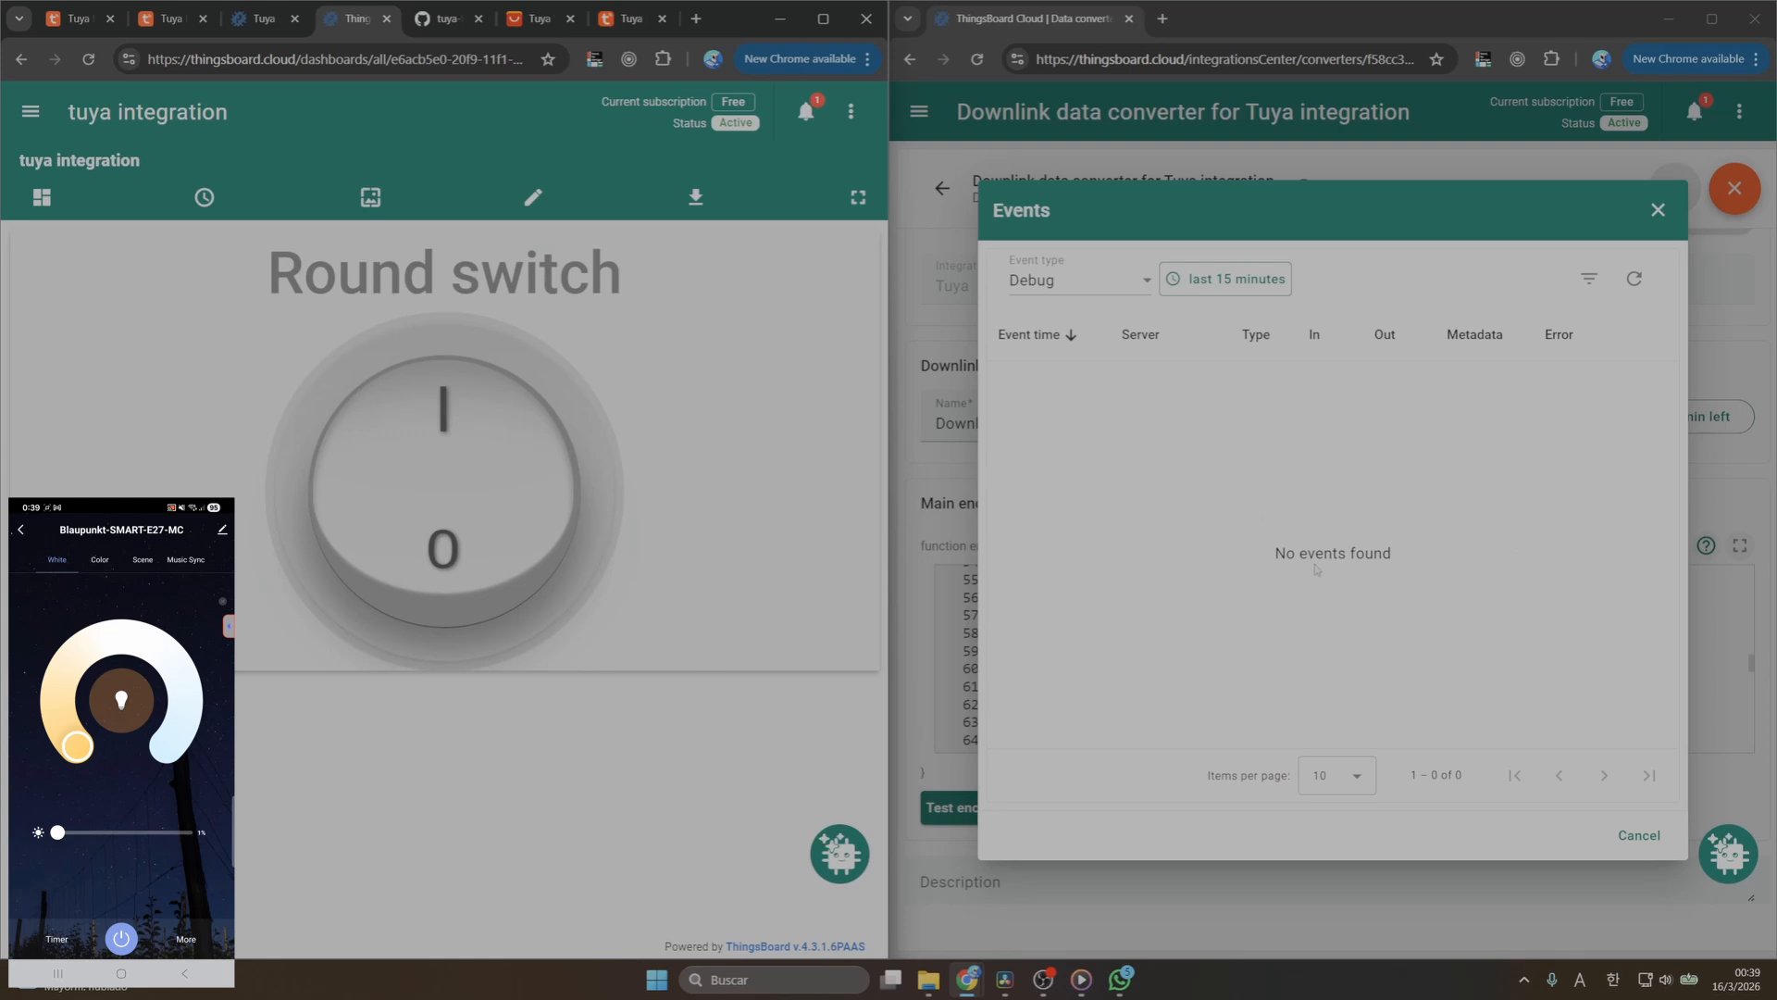
{"action": "left_click", "coordinate": [452, 564]}
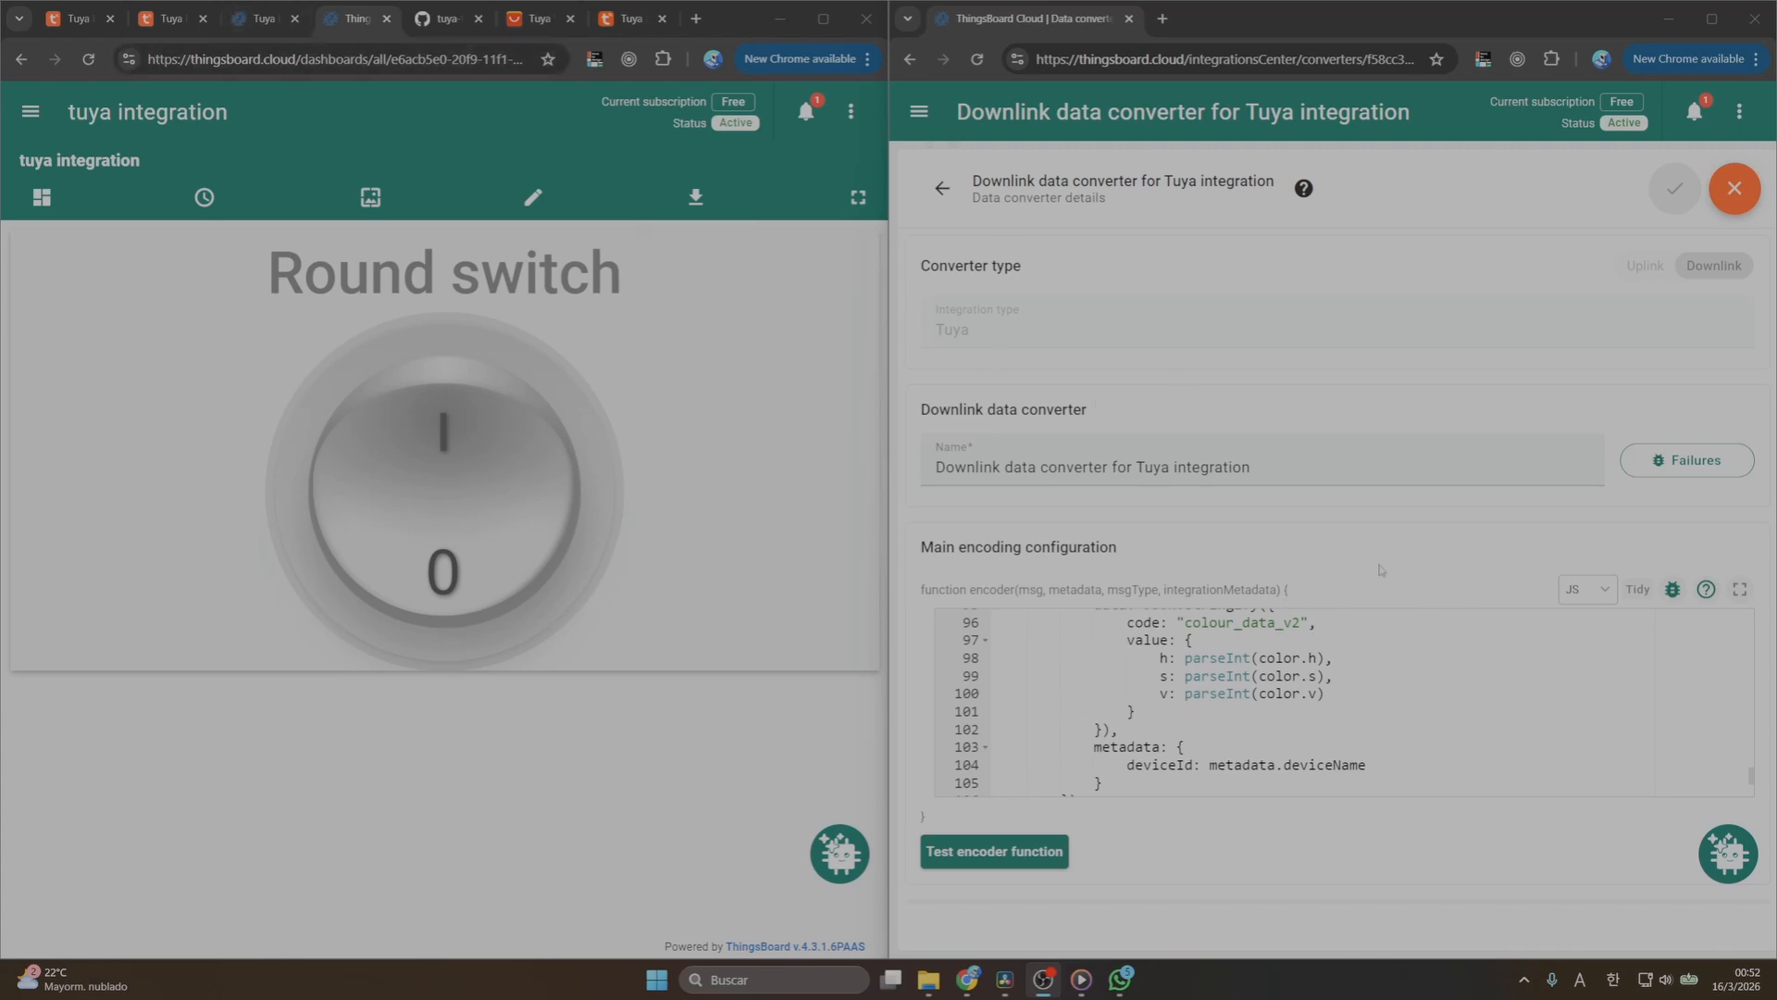
Return to the data converters list and open the Uplink data converter for Tuya integration at its decoder function
{"action": "left_click", "coordinate": [941, 188]}
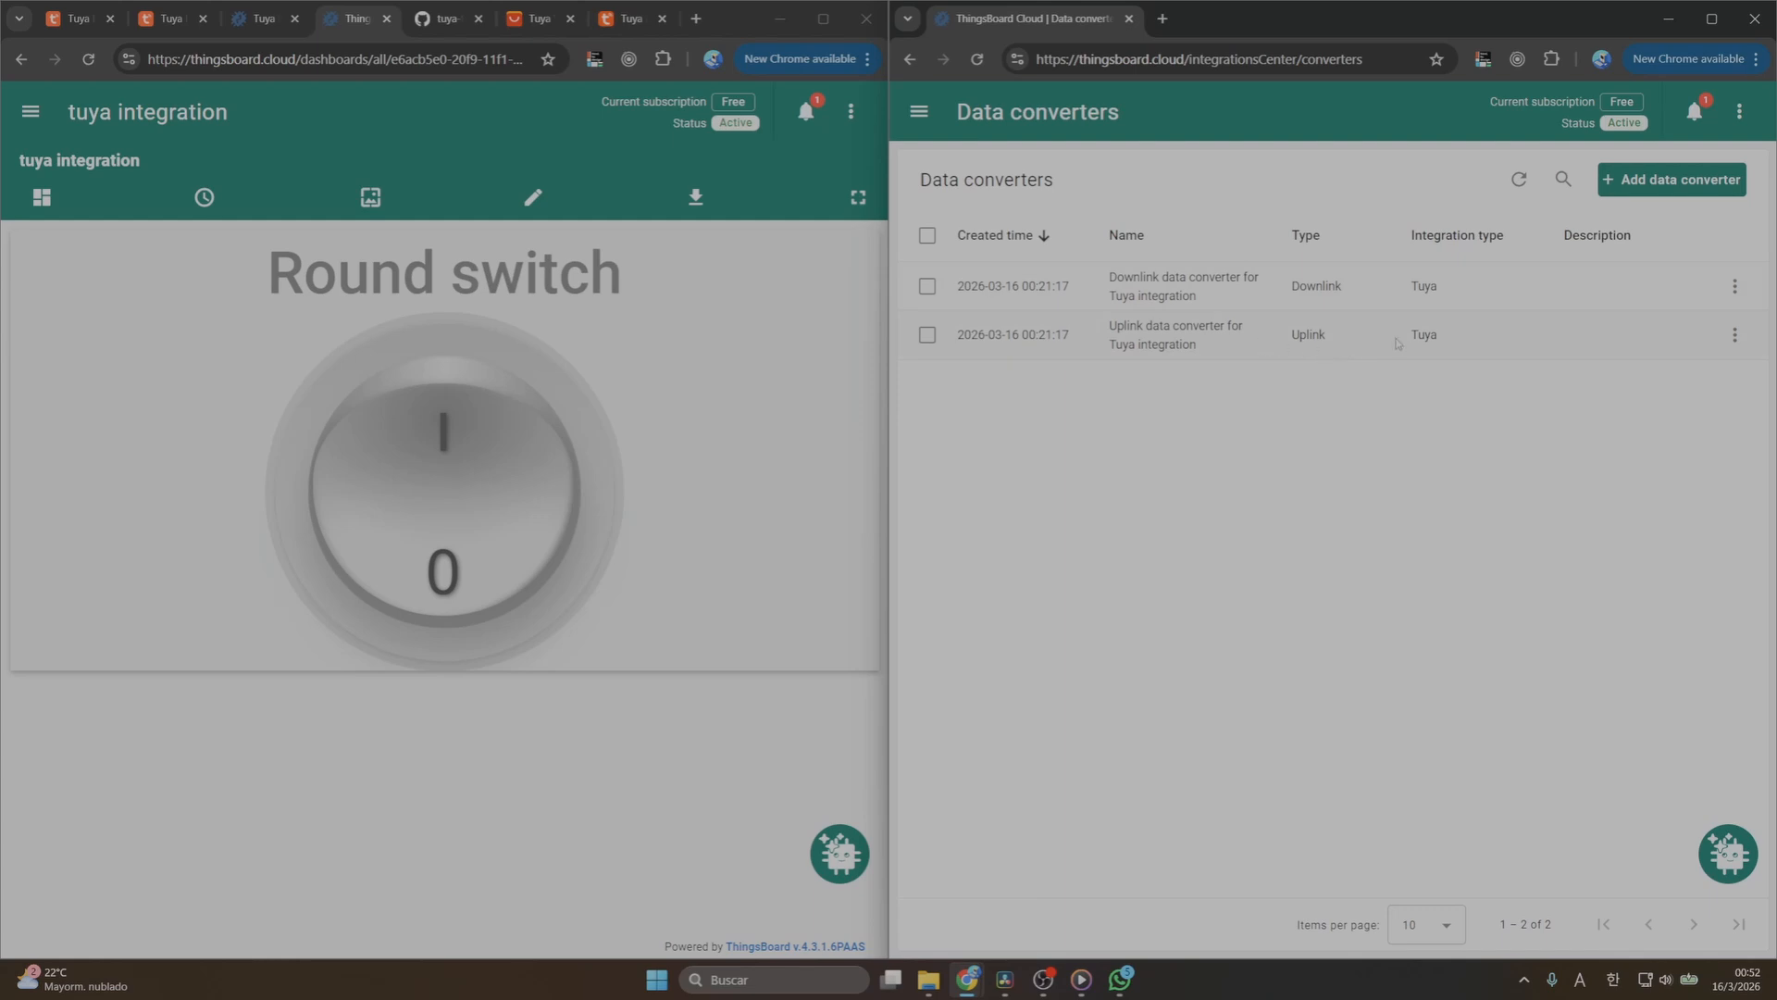
{"action": "left_click", "coordinate": [1194, 343]}
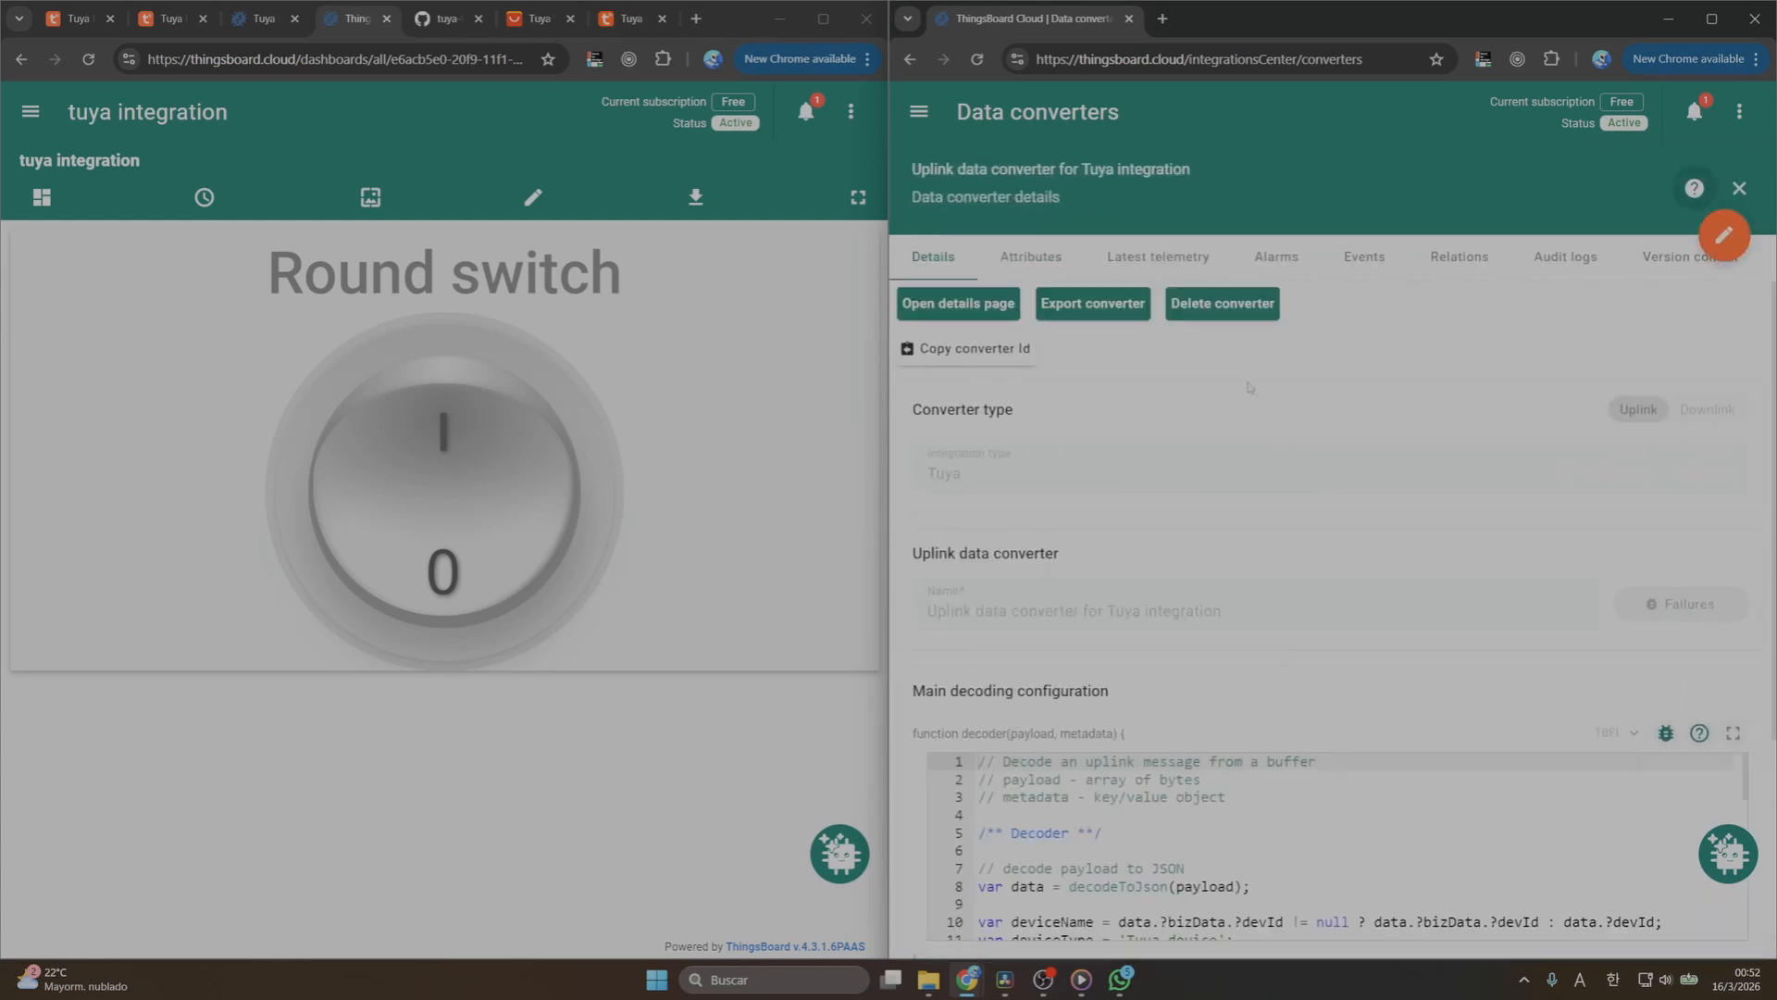
{"action": "scroll", "coordinate": [1247, 387], "scroll_direction": "down", "scroll_amount": 4}
{"action": "scroll", "coordinate": [1296, 518], "scroll_direction": "down", "scroll_amount": 2}
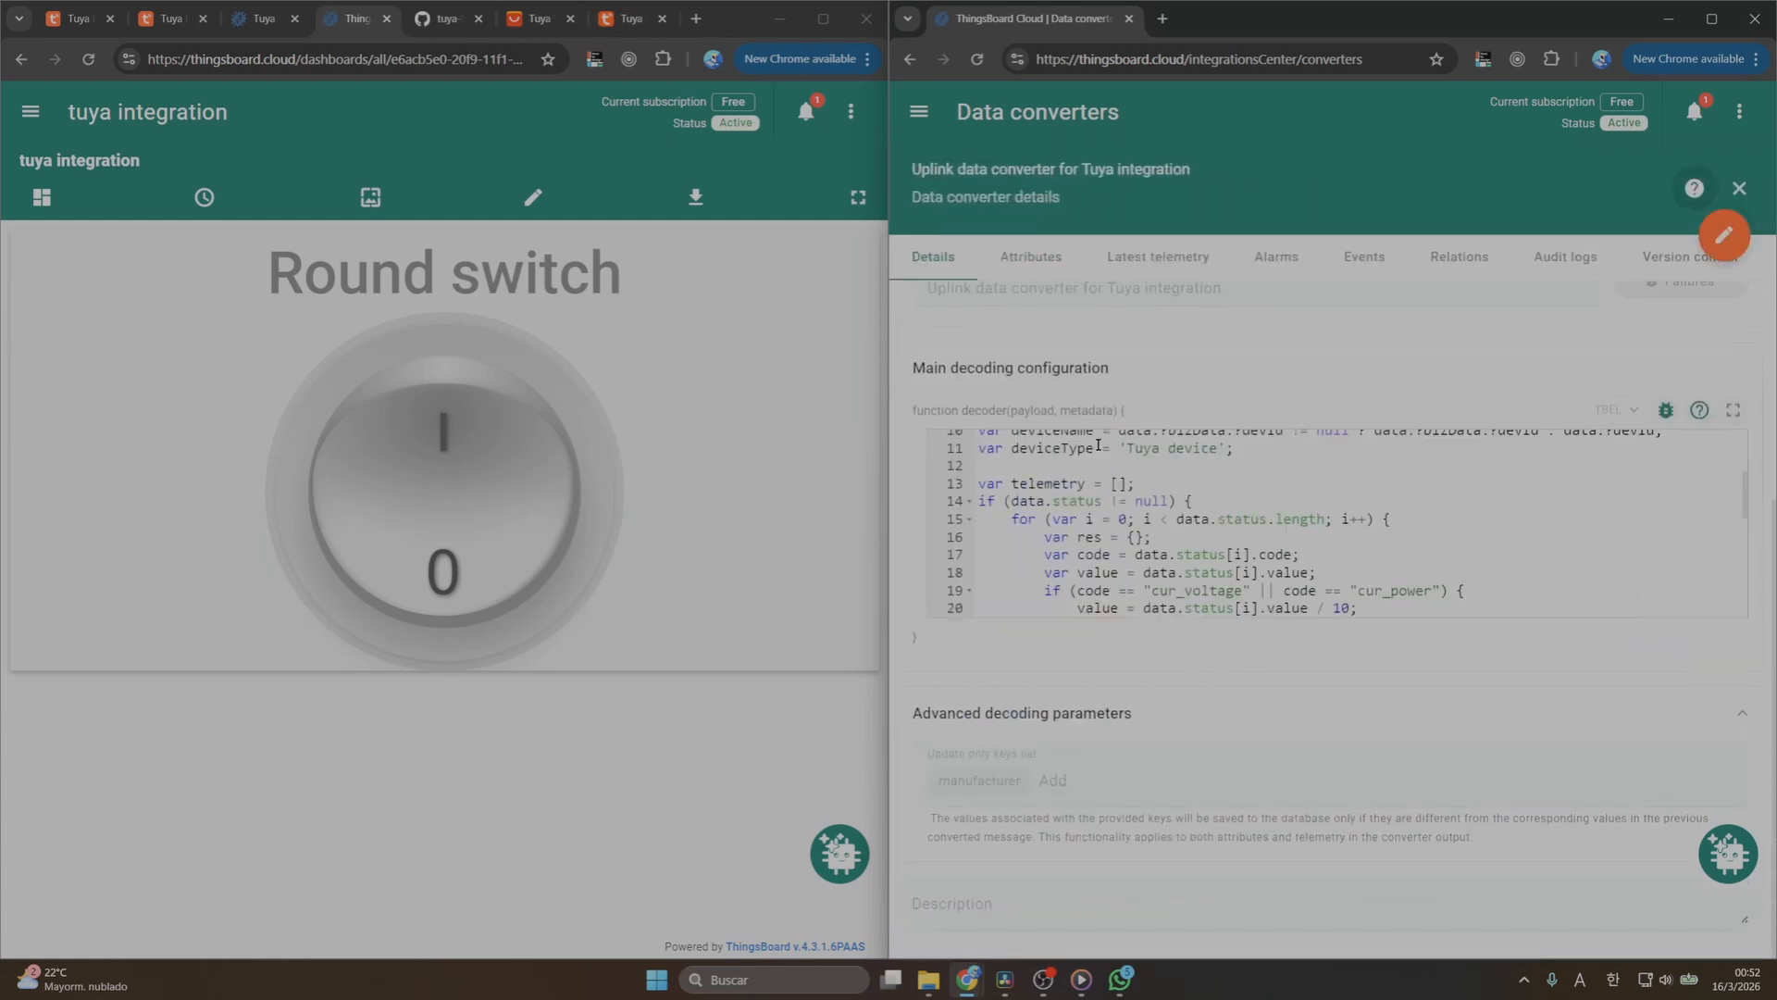
Open uplink.js in the tuya-thingboard-Blaupunkt-SMART-E27-MC GitHub repository and copy its entire code
{"action": "left_click", "coordinate": [418, 20]}
{"action": "scroll", "coordinate": [524, 421], "scroll_direction": "down", "scroll_amount": 2}
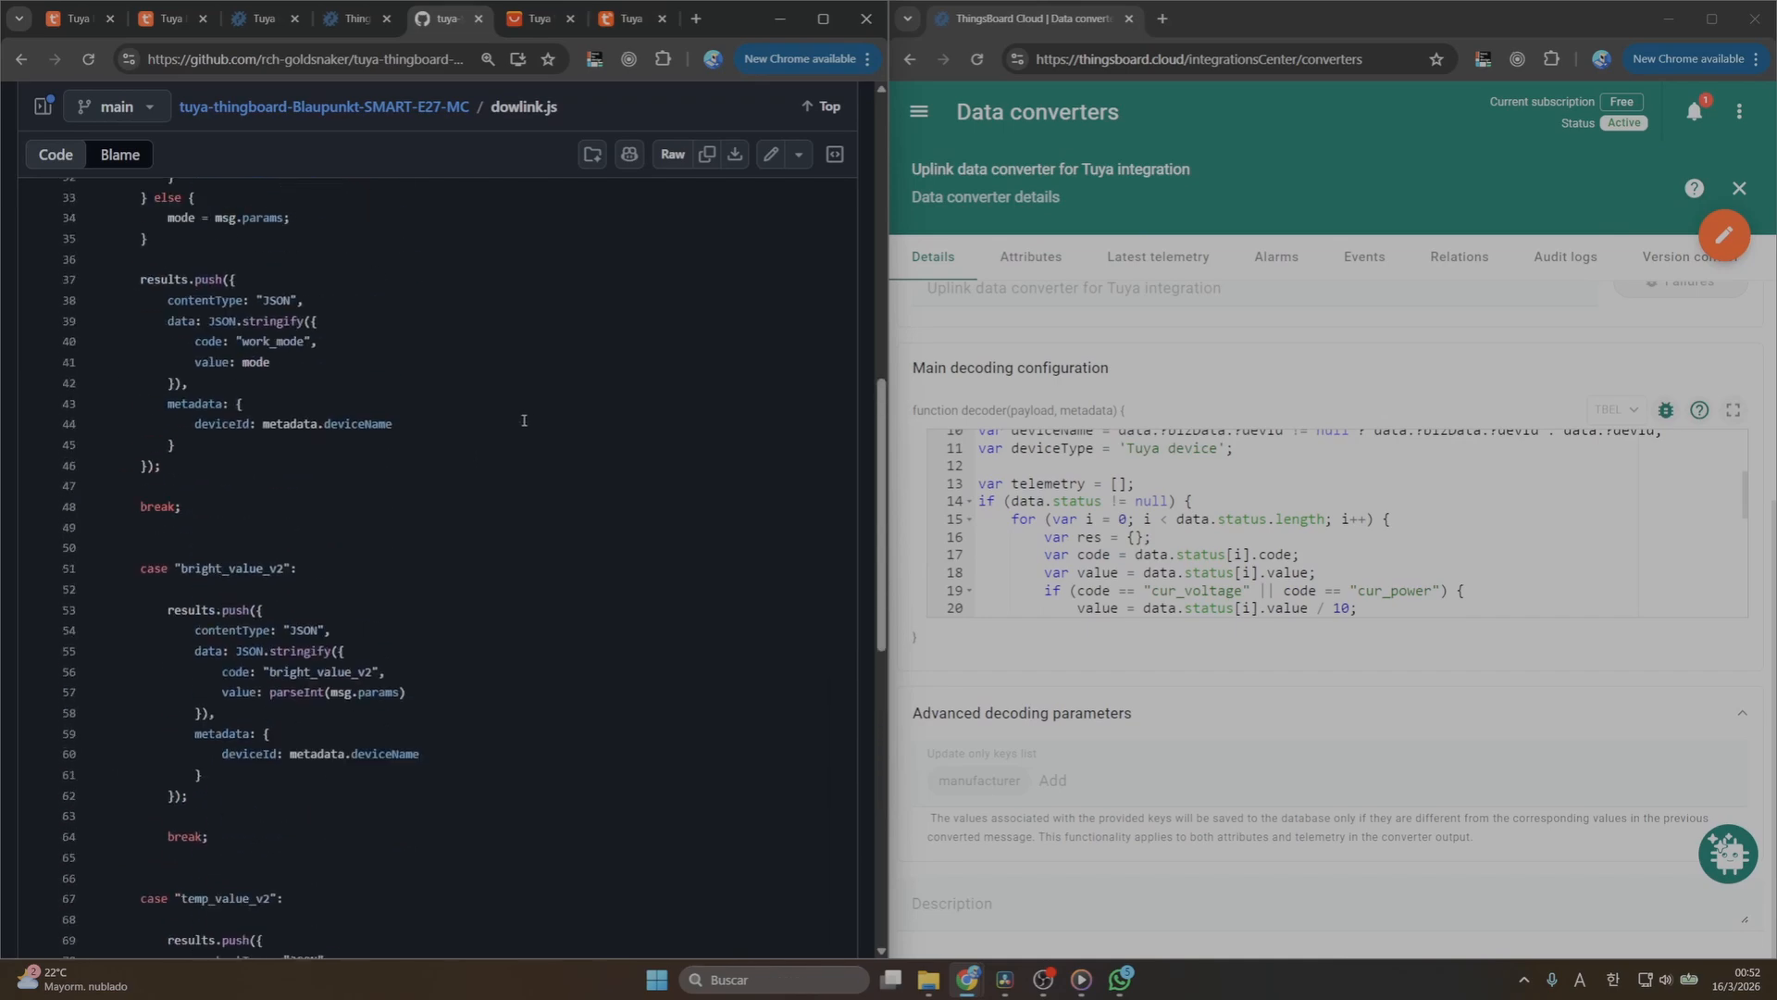
{"action": "scroll", "coordinate": [524, 420], "scroll_direction": "up", "scroll_amount": 9}
{"action": "left_click", "coordinate": [413, 215]}
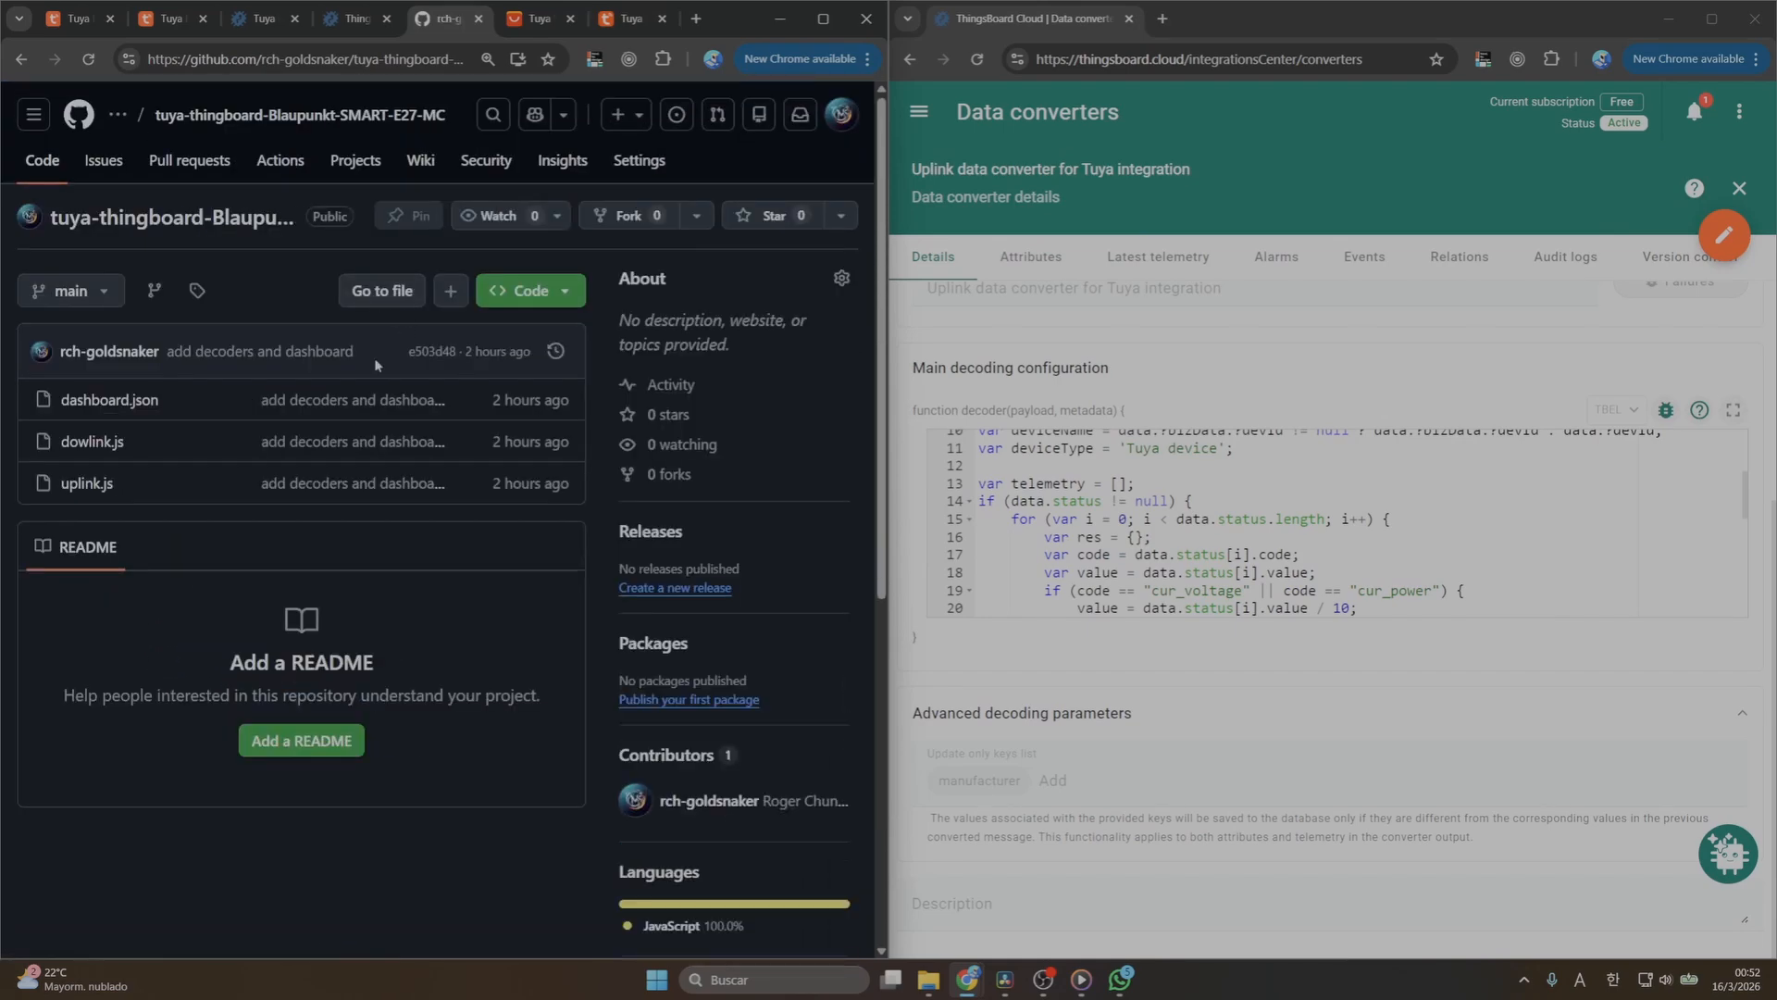
{"action": "left_click", "coordinate": [86, 482]}
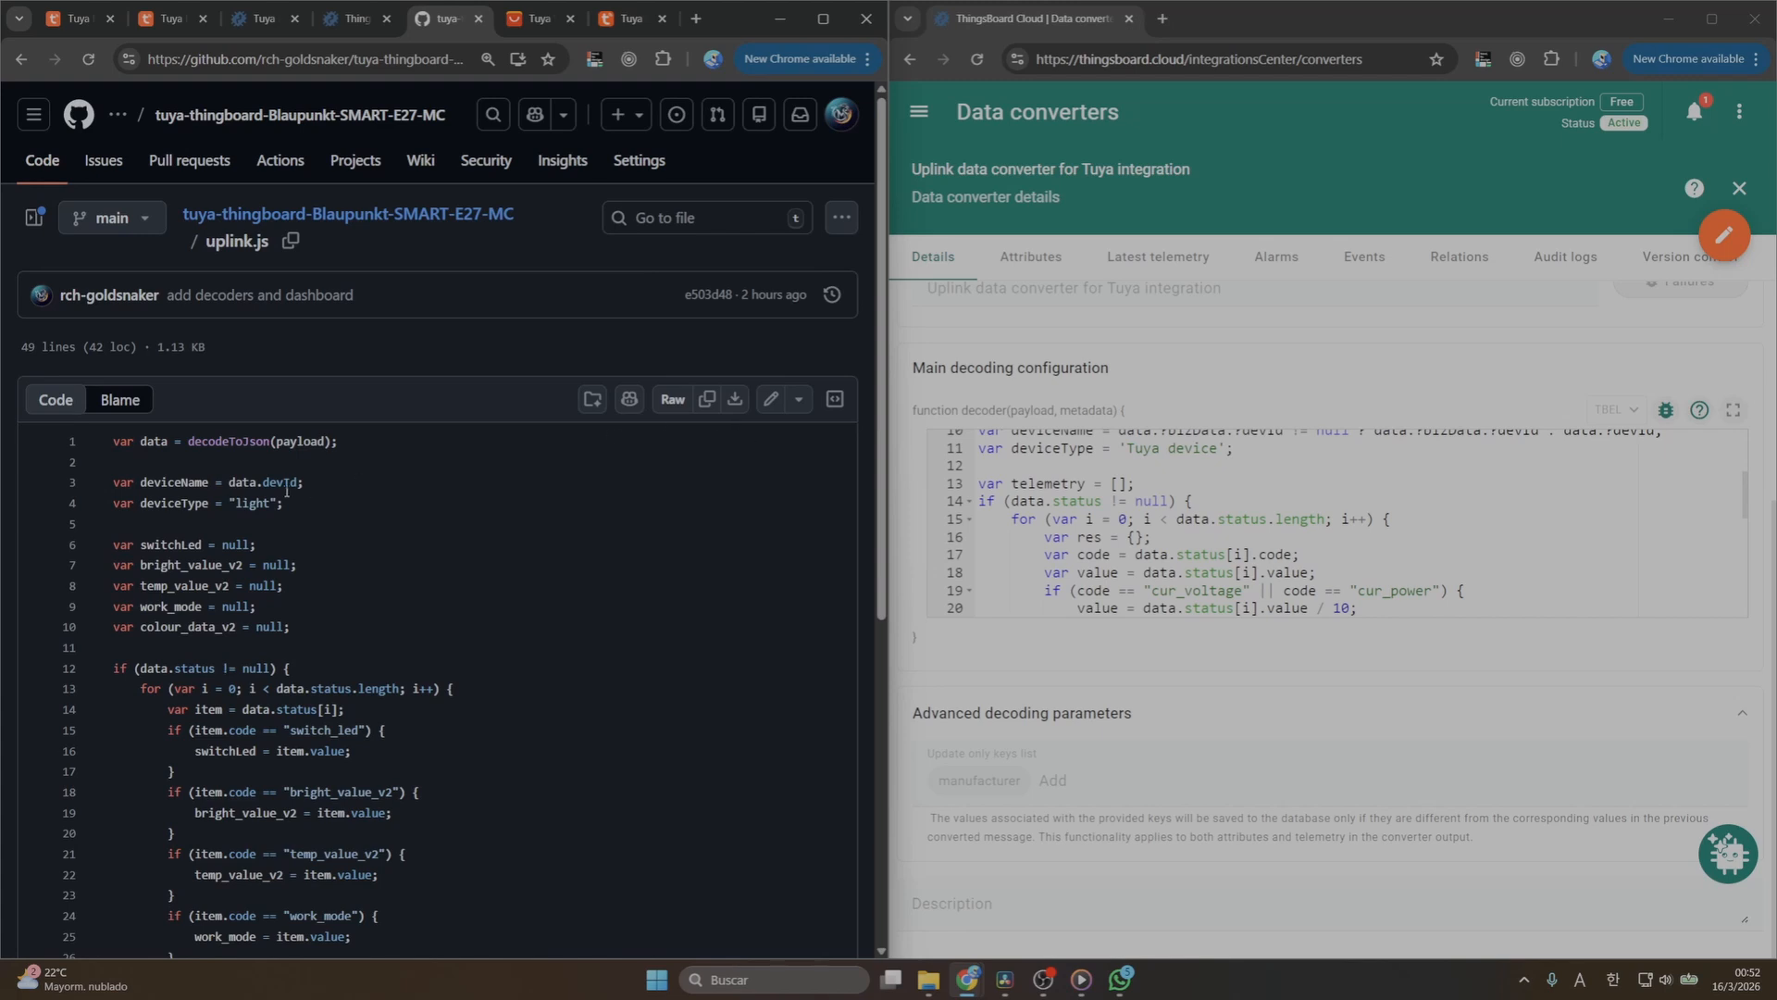
{"action": "left_click_drag", "start_coordinate": [115, 442], "coordinate": [281, 903]}
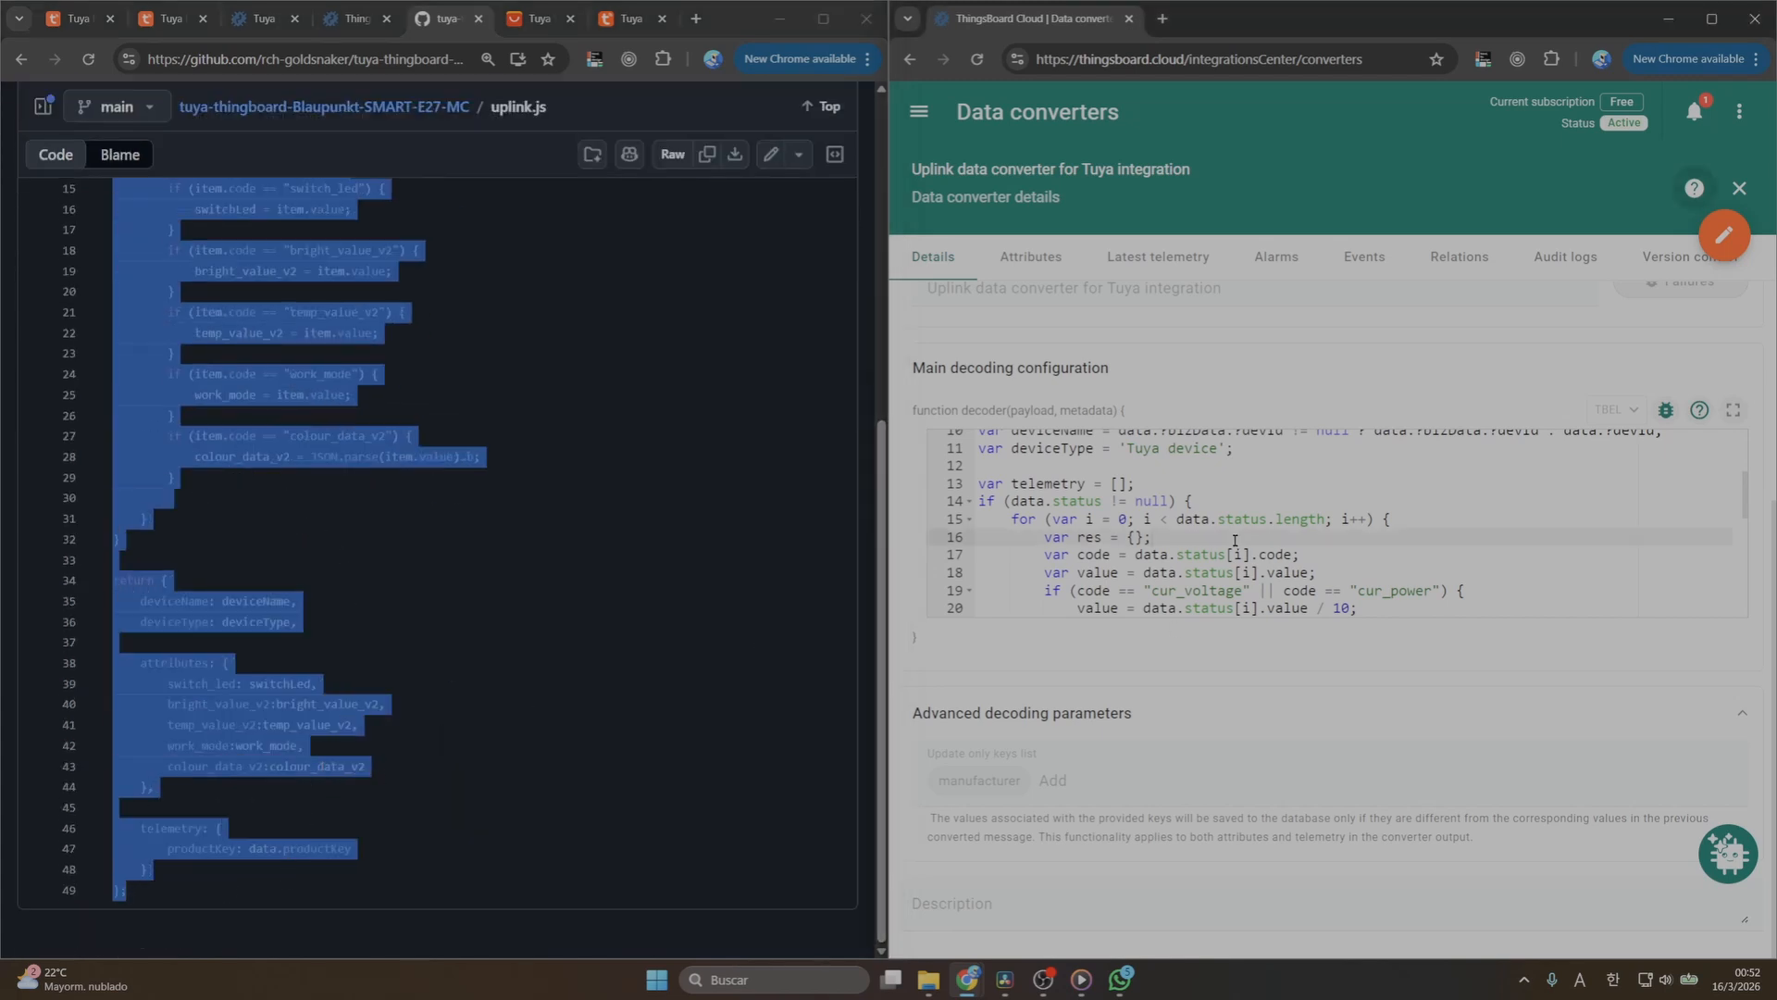
Replace the entire decoder function of the Uplink data converter for Tuya integration with the copied uplink.js code and save the converter
{"action": "scroll", "coordinate": [1156, 632], "scroll_direction": "up", "scroll_amount": 5}
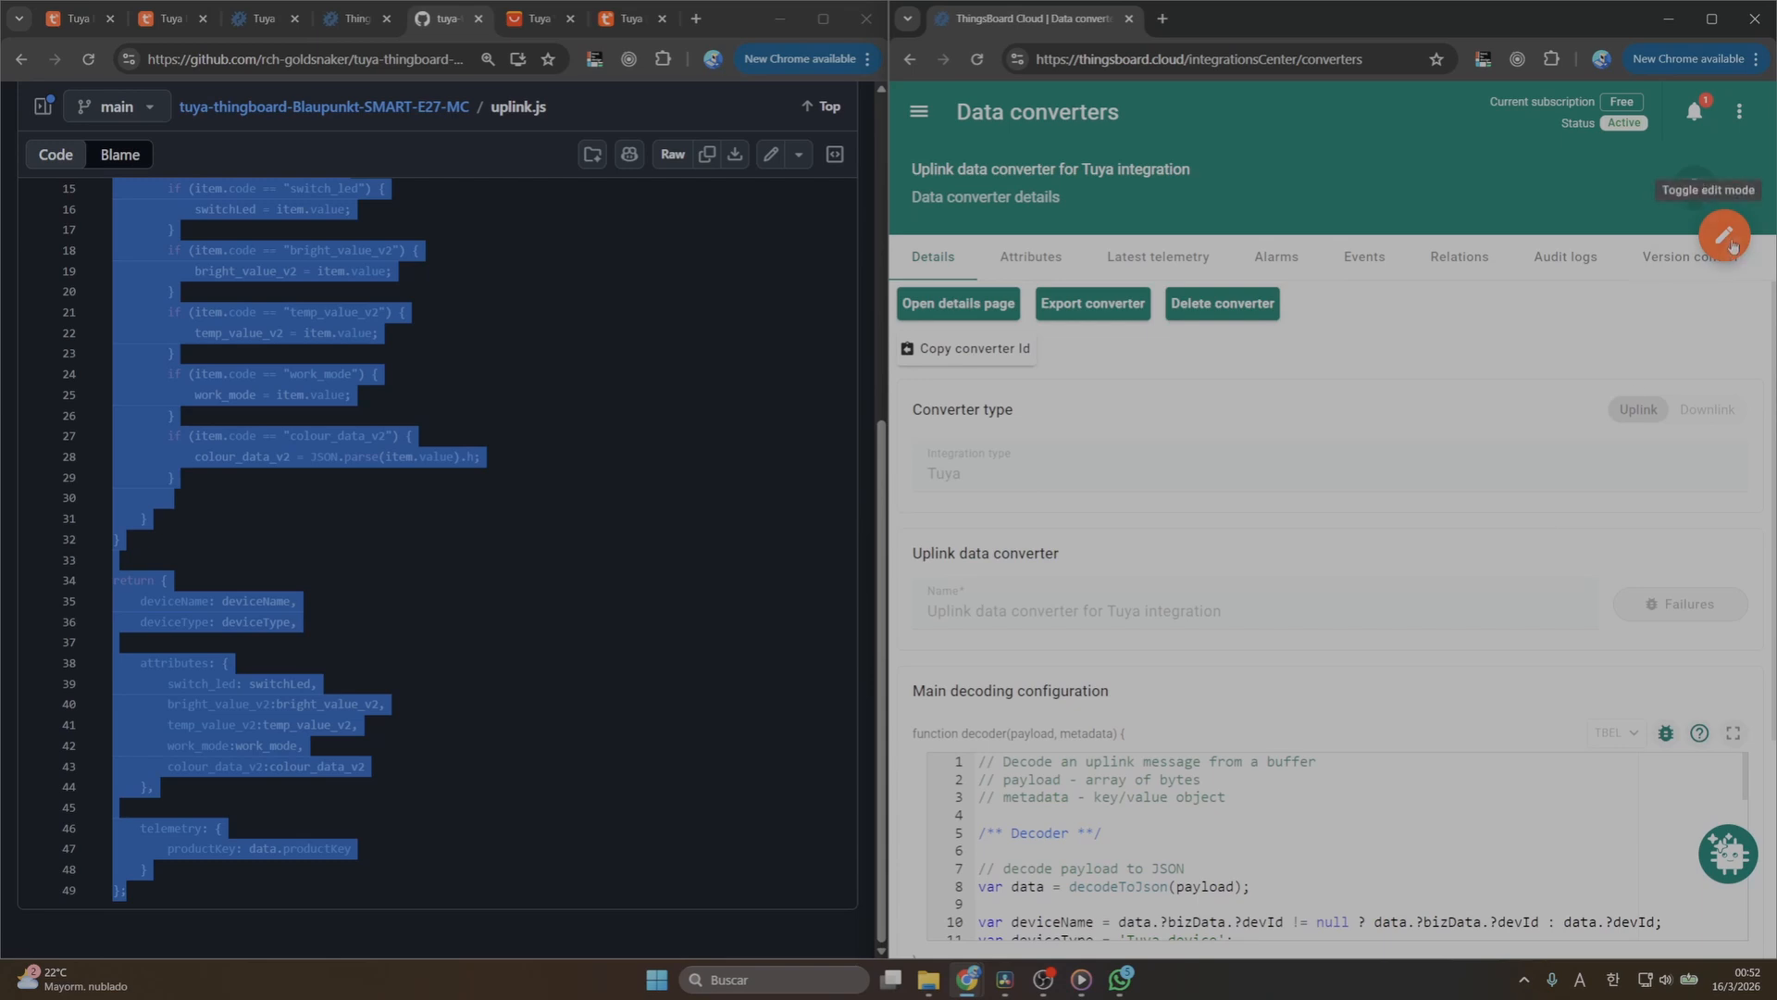
{"action": "left_click", "coordinate": [1723, 234]}
{"action": "left_click", "coordinate": [1238, 695]}
{"action": "key", "text": "ctrl+a"}
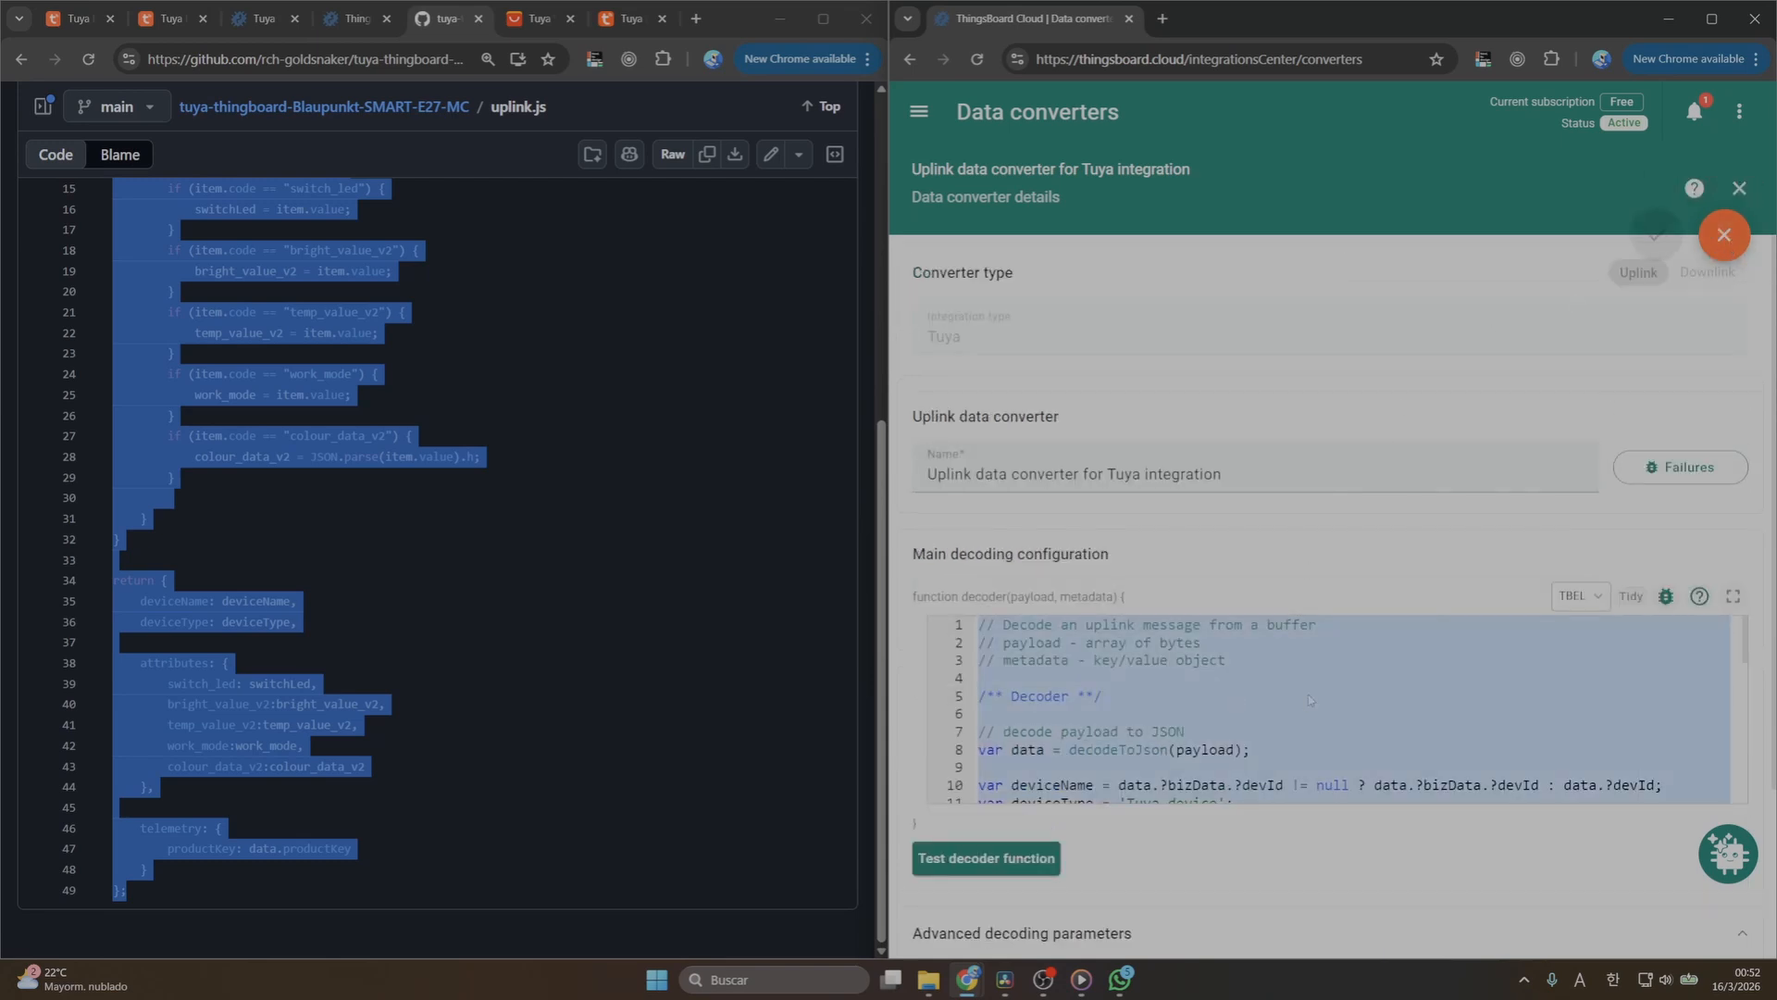
{"action": "key", "text": "ctrl+v"}
{"action": "left_click", "coordinate": [1654, 234]}
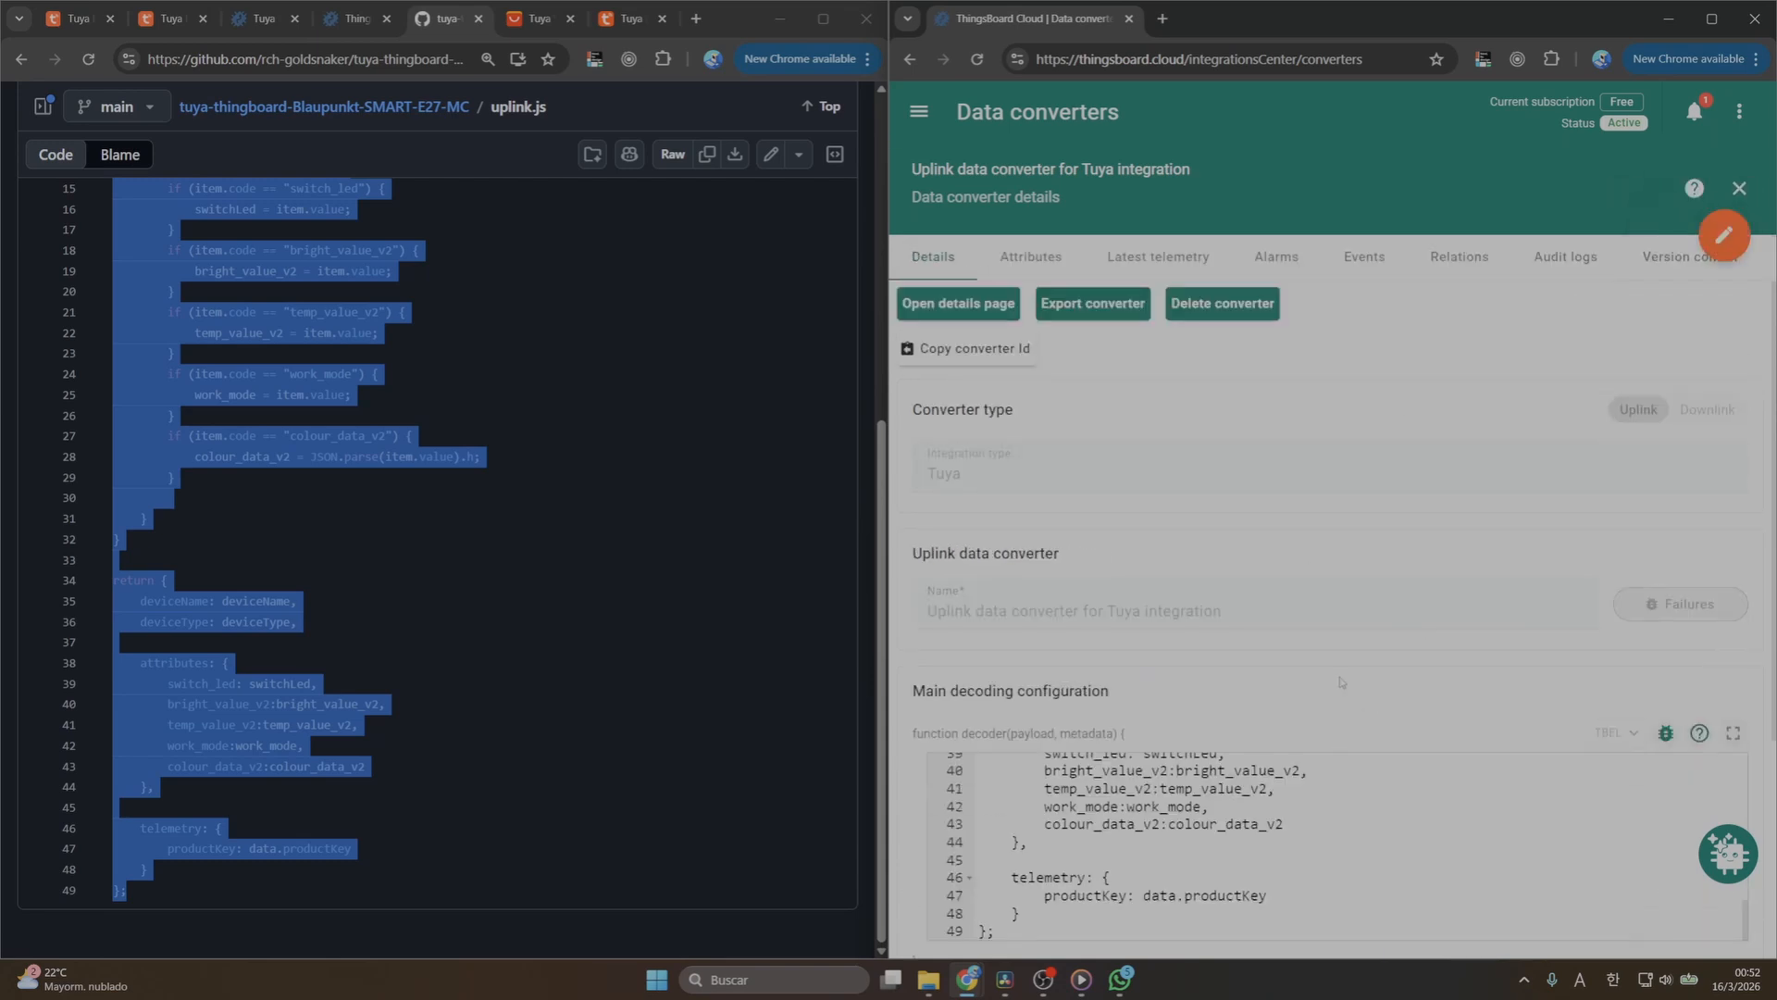
Review the uplink decoder code, from the device variables and status code checks to the returned attributes and telemetry
{"action": "scroll", "coordinate": [1341, 682], "scroll_direction": "down", "scroll_amount": 4}
{"action": "scroll", "coordinate": [1303, 670], "scroll_direction": "up", "scroll_amount": 2}
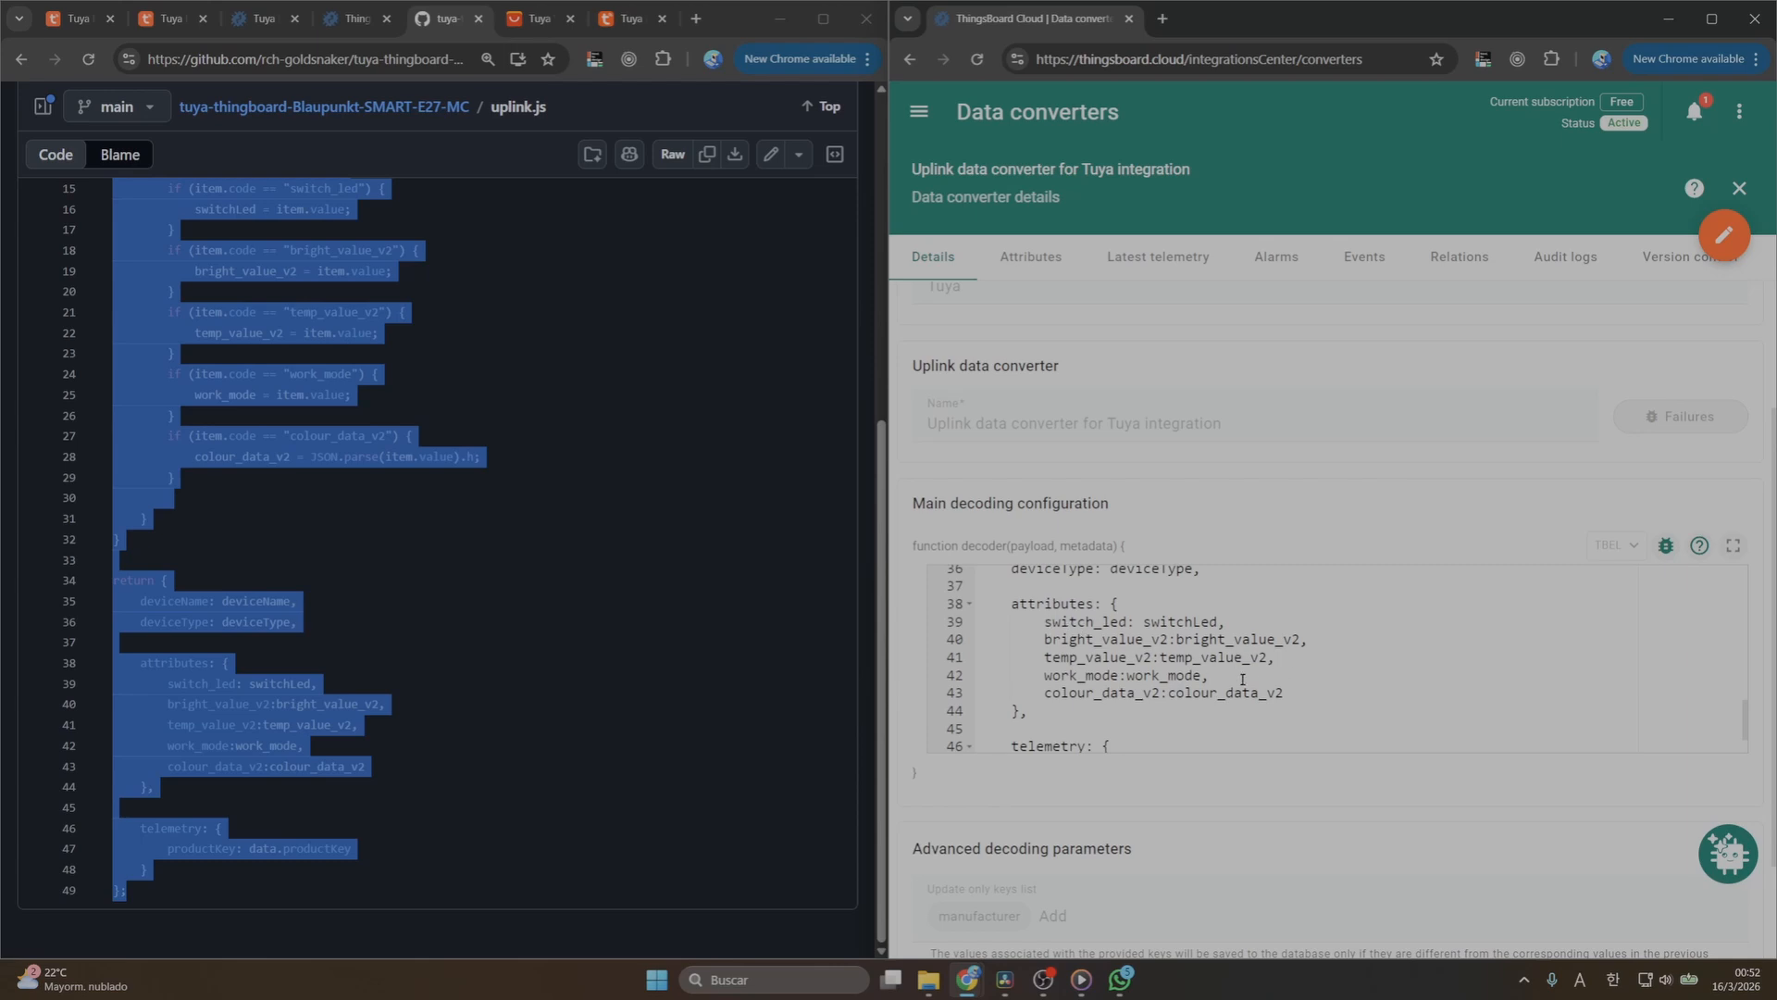
{"action": "scroll", "coordinate": [1342, 682], "scroll_direction": "up", "scroll_amount": 10}
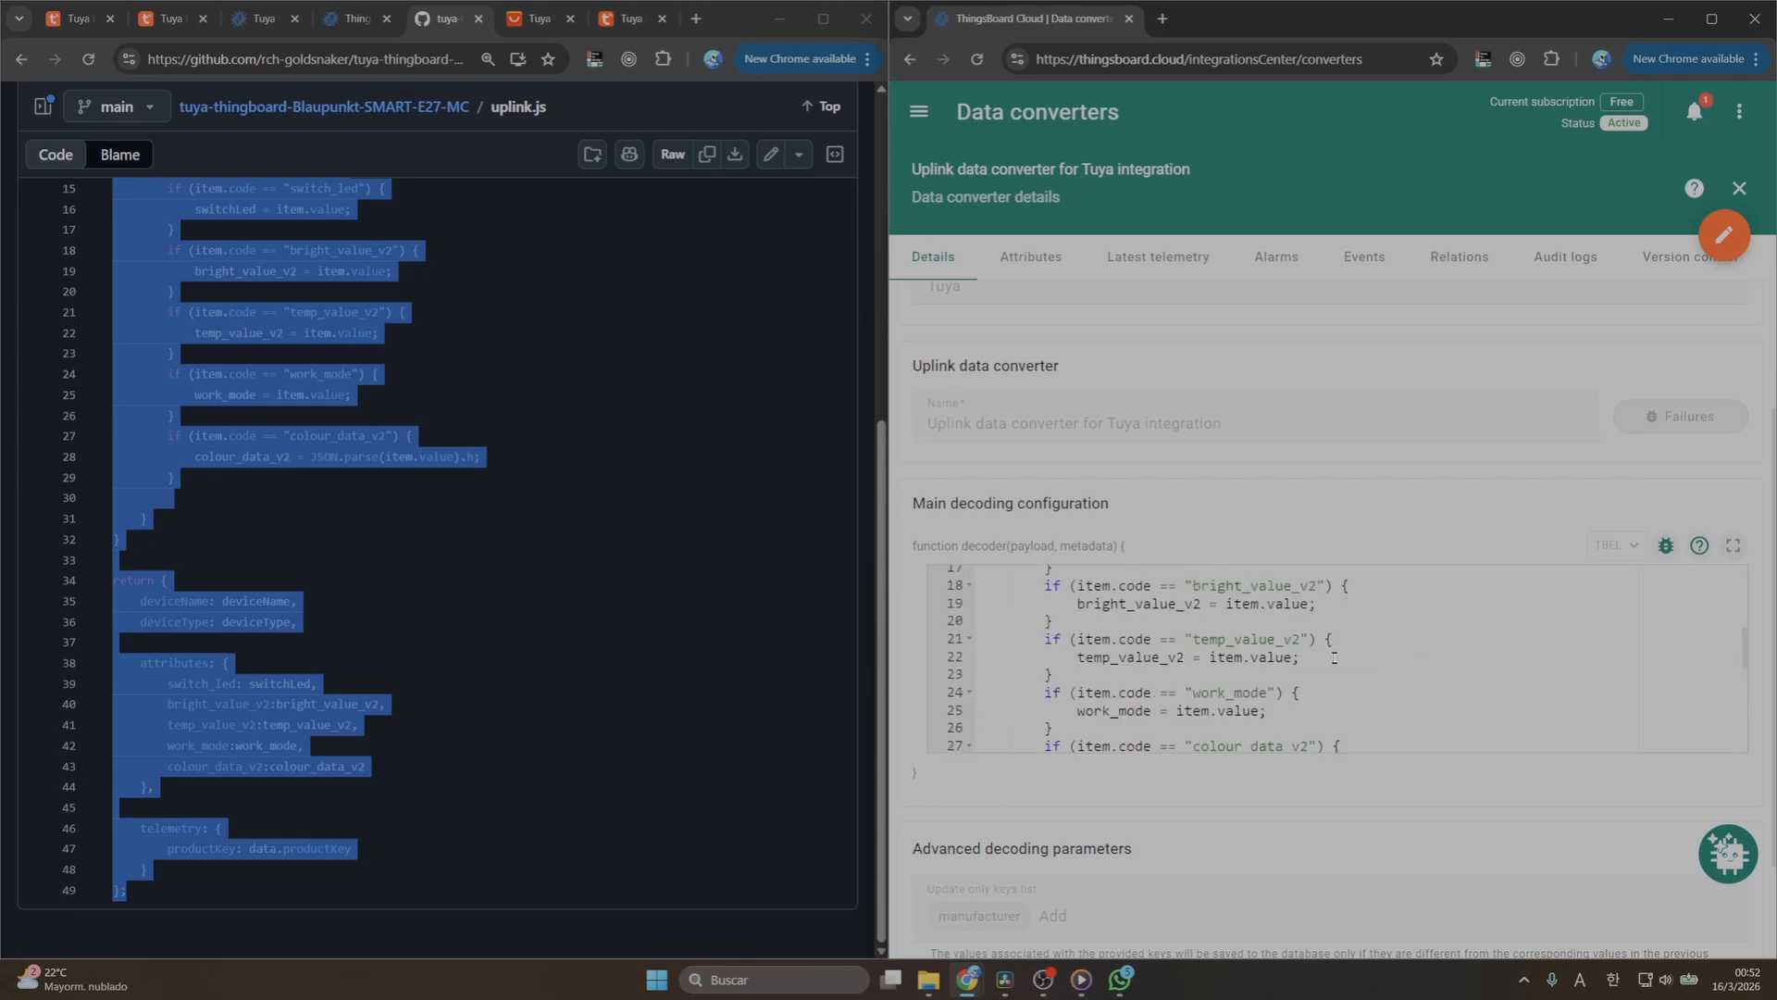
{"action": "scroll", "coordinate": [1453, 640], "scroll_direction": "up", "scroll_amount": 3}
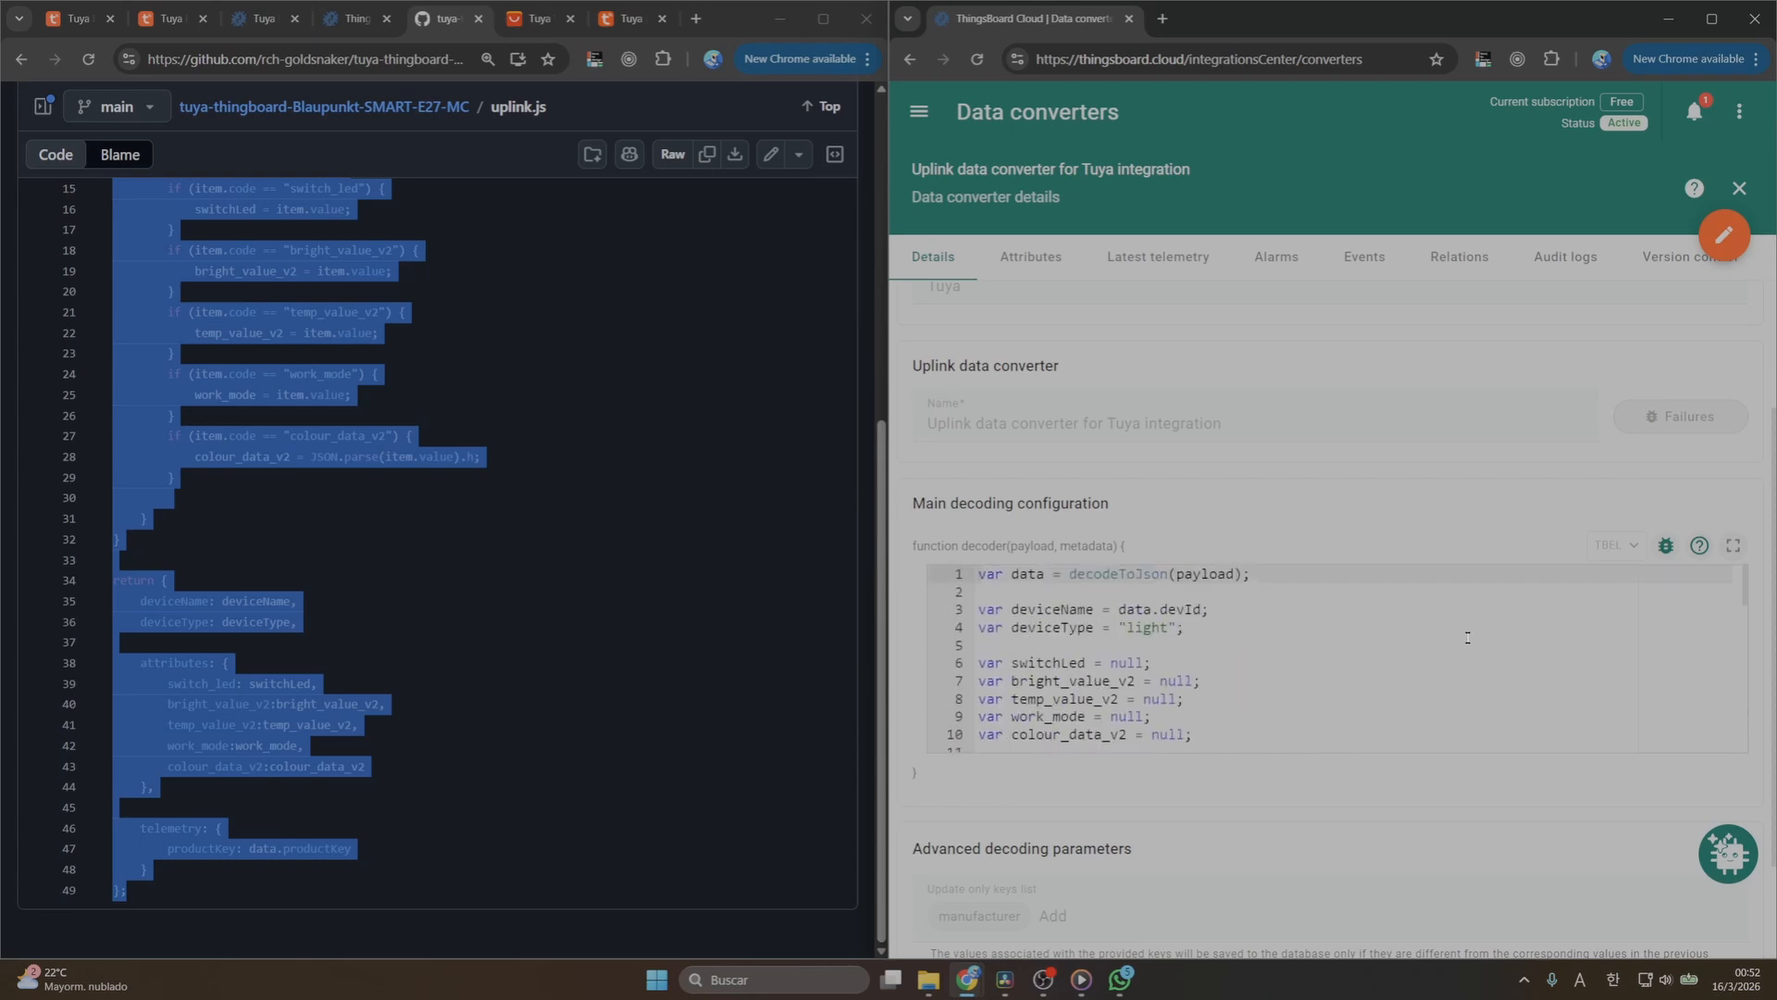
{"action": "scroll", "coordinate": [1286, 649], "scroll_direction": "down", "scroll_amount": 14}
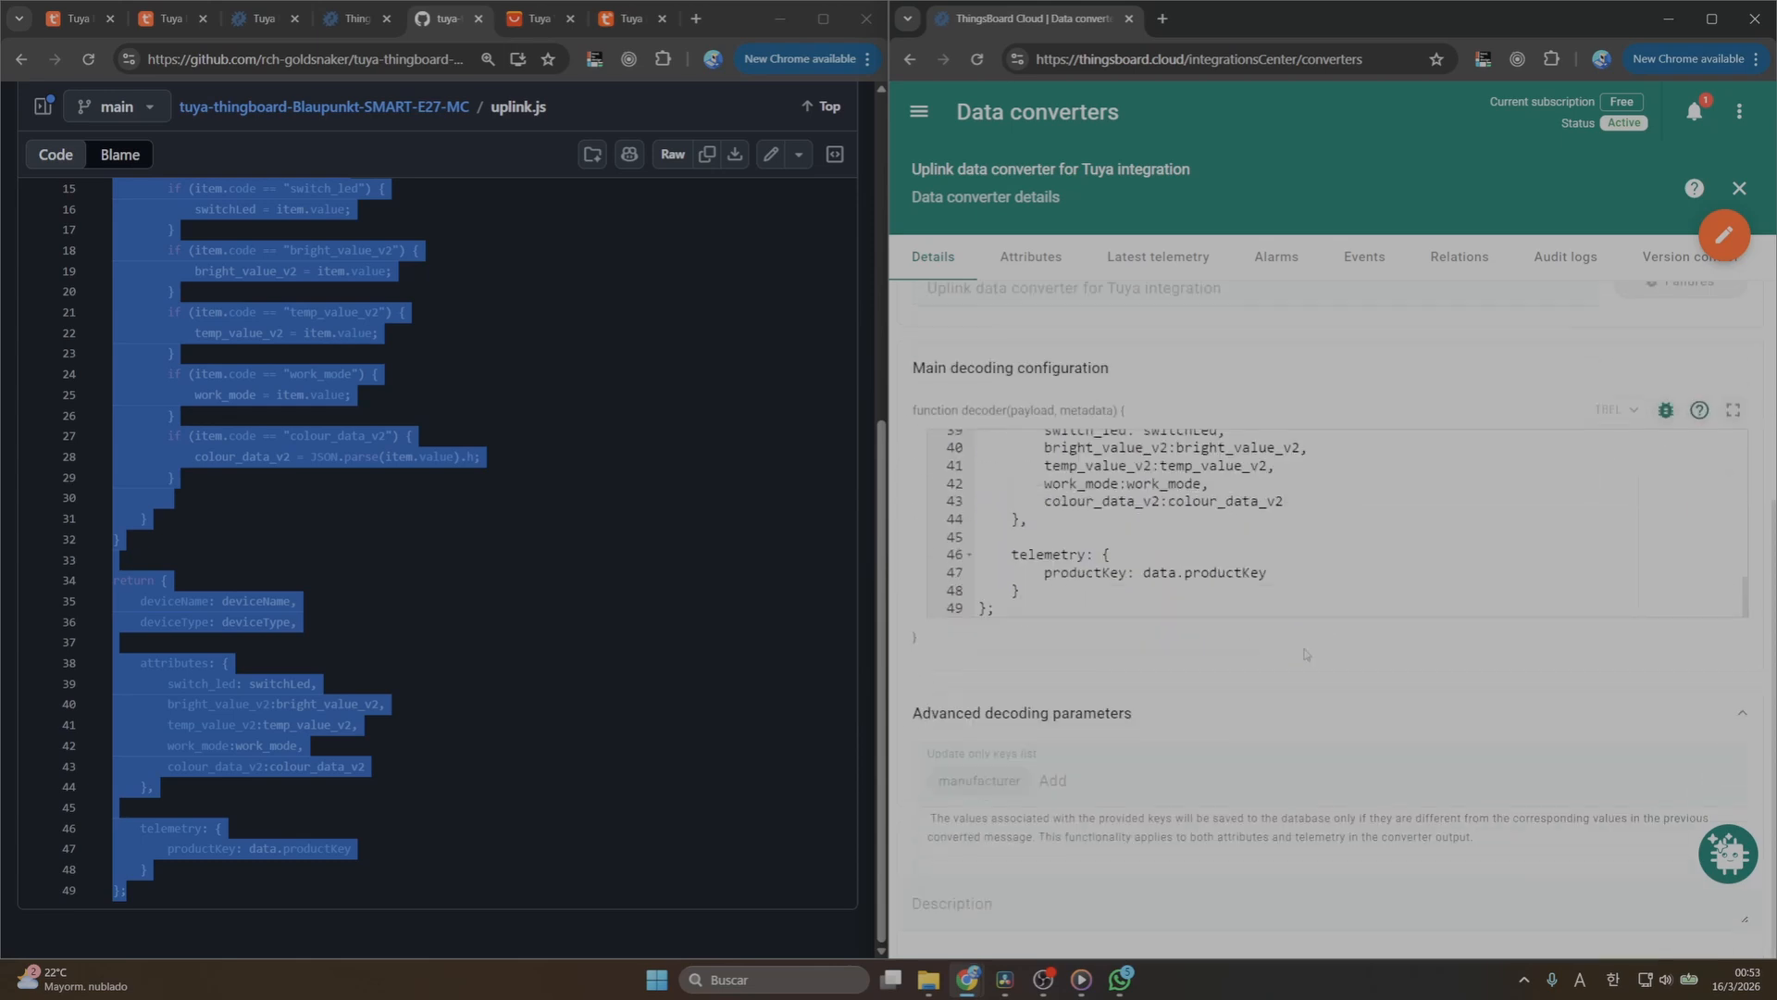
{"action": "scroll", "coordinate": [1291, 616], "scroll_direction": "up", "scroll_amount": 1}
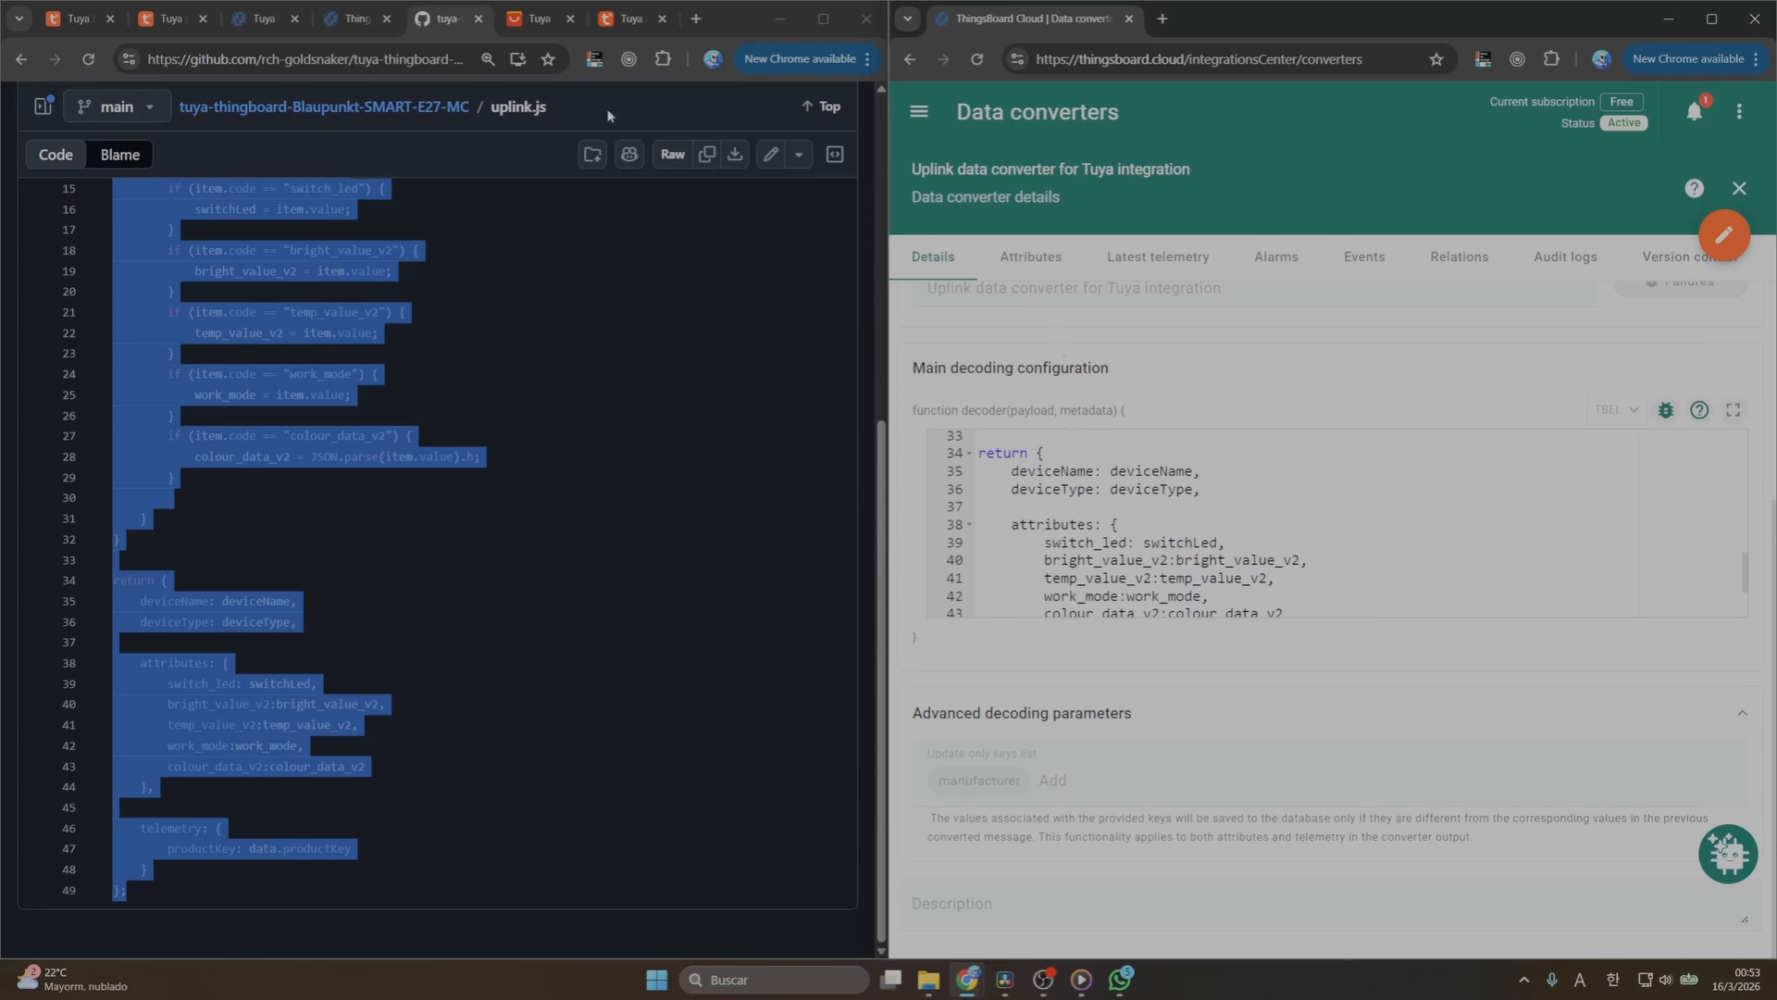
Return to the GitHub repository's file list, open dashboard.json and download it
{"action": "scroll", "coordinate": [558, 373], "scroll_direction": "up", "scroll_amount": 6}
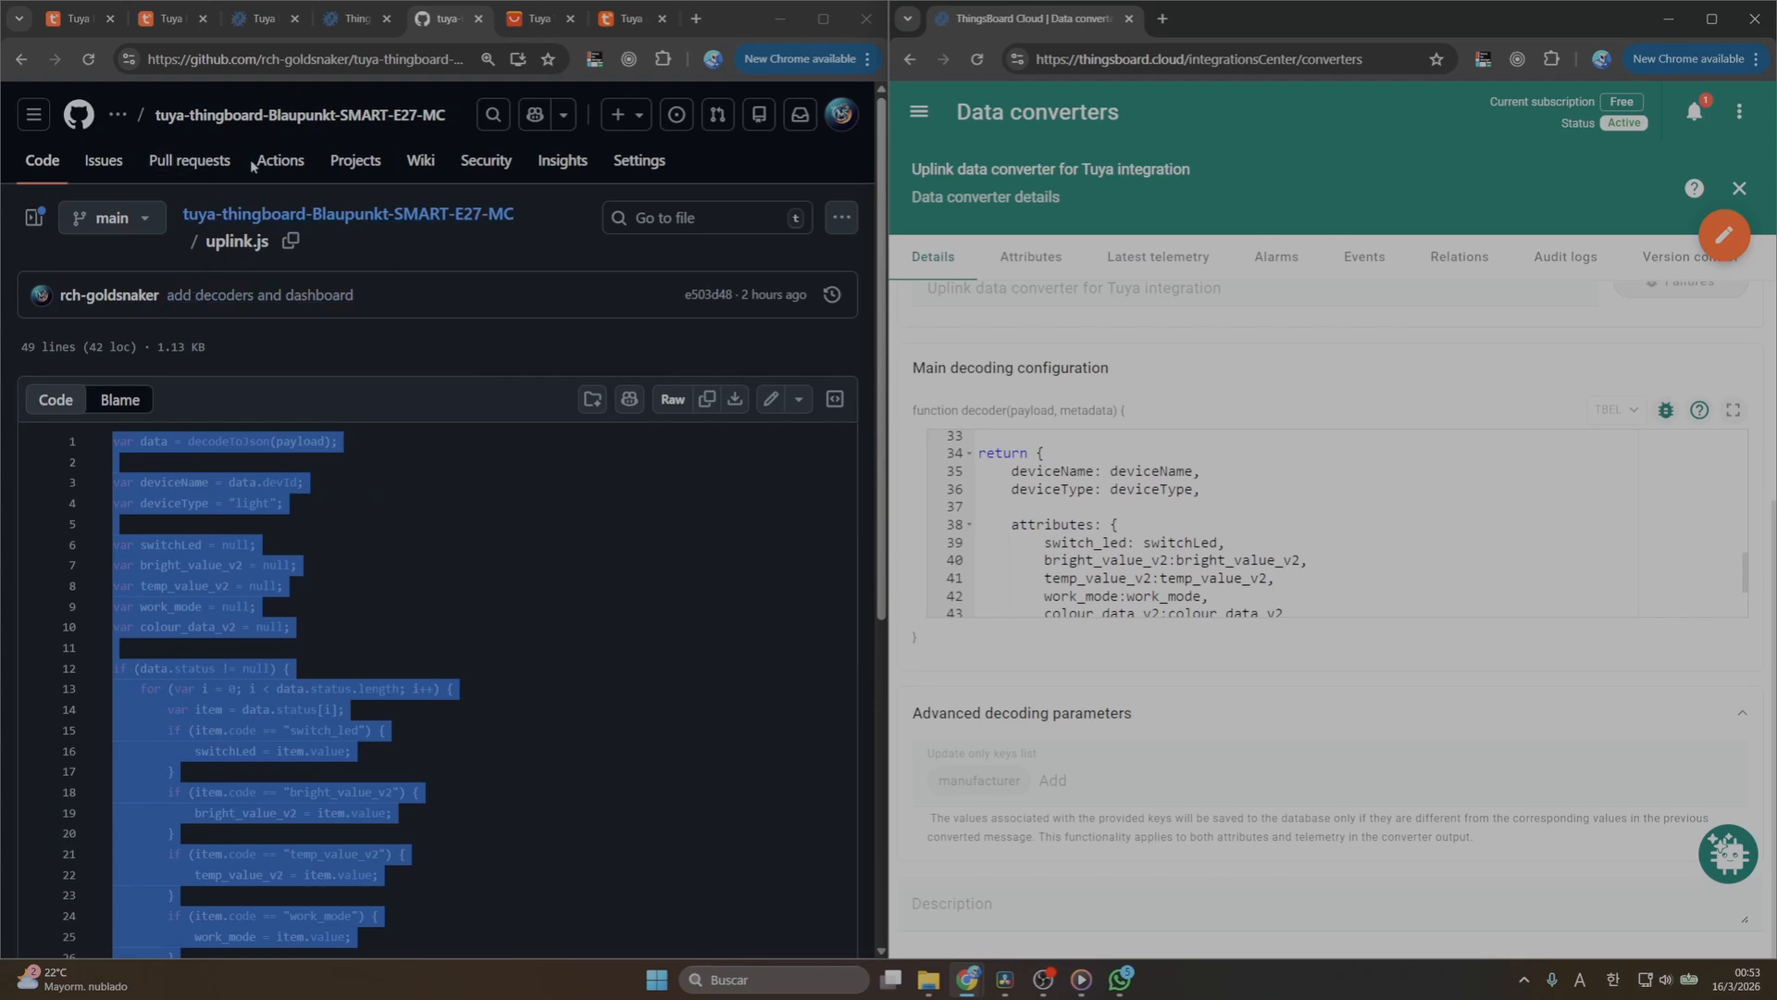
{"action": "left_click", "coordinate": [331, 215]}
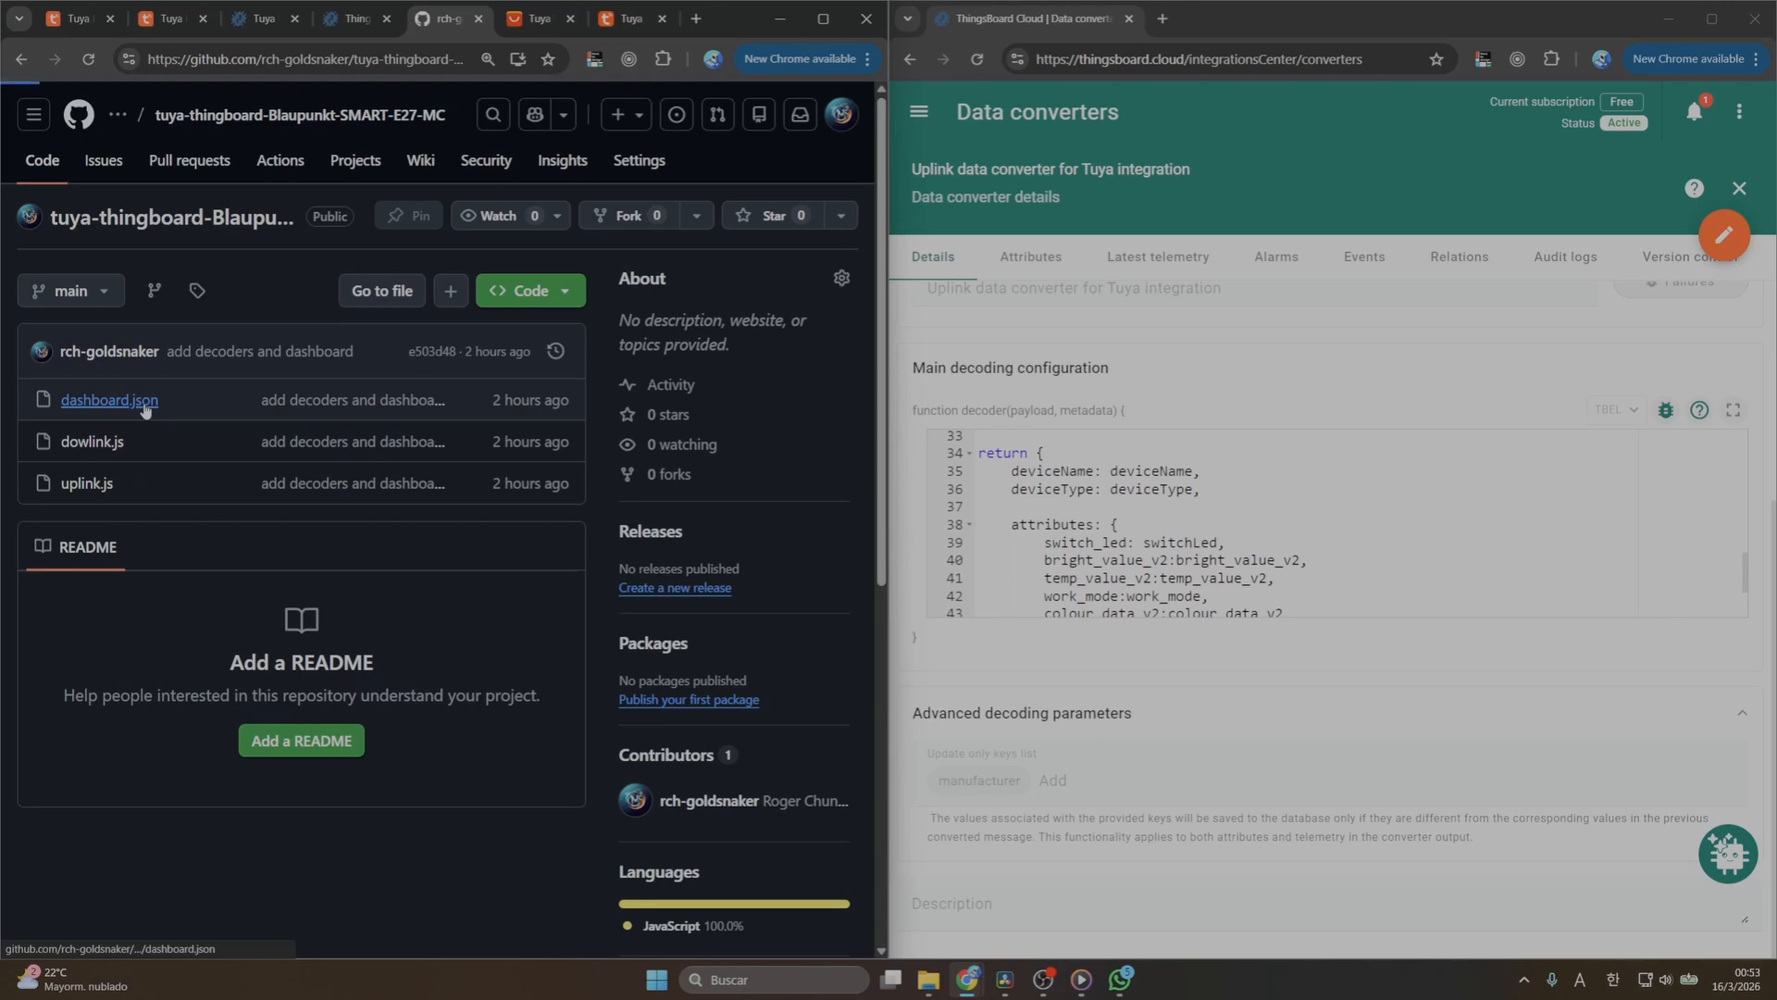
{"action": "left_click", "coordinate": [109, 400]}
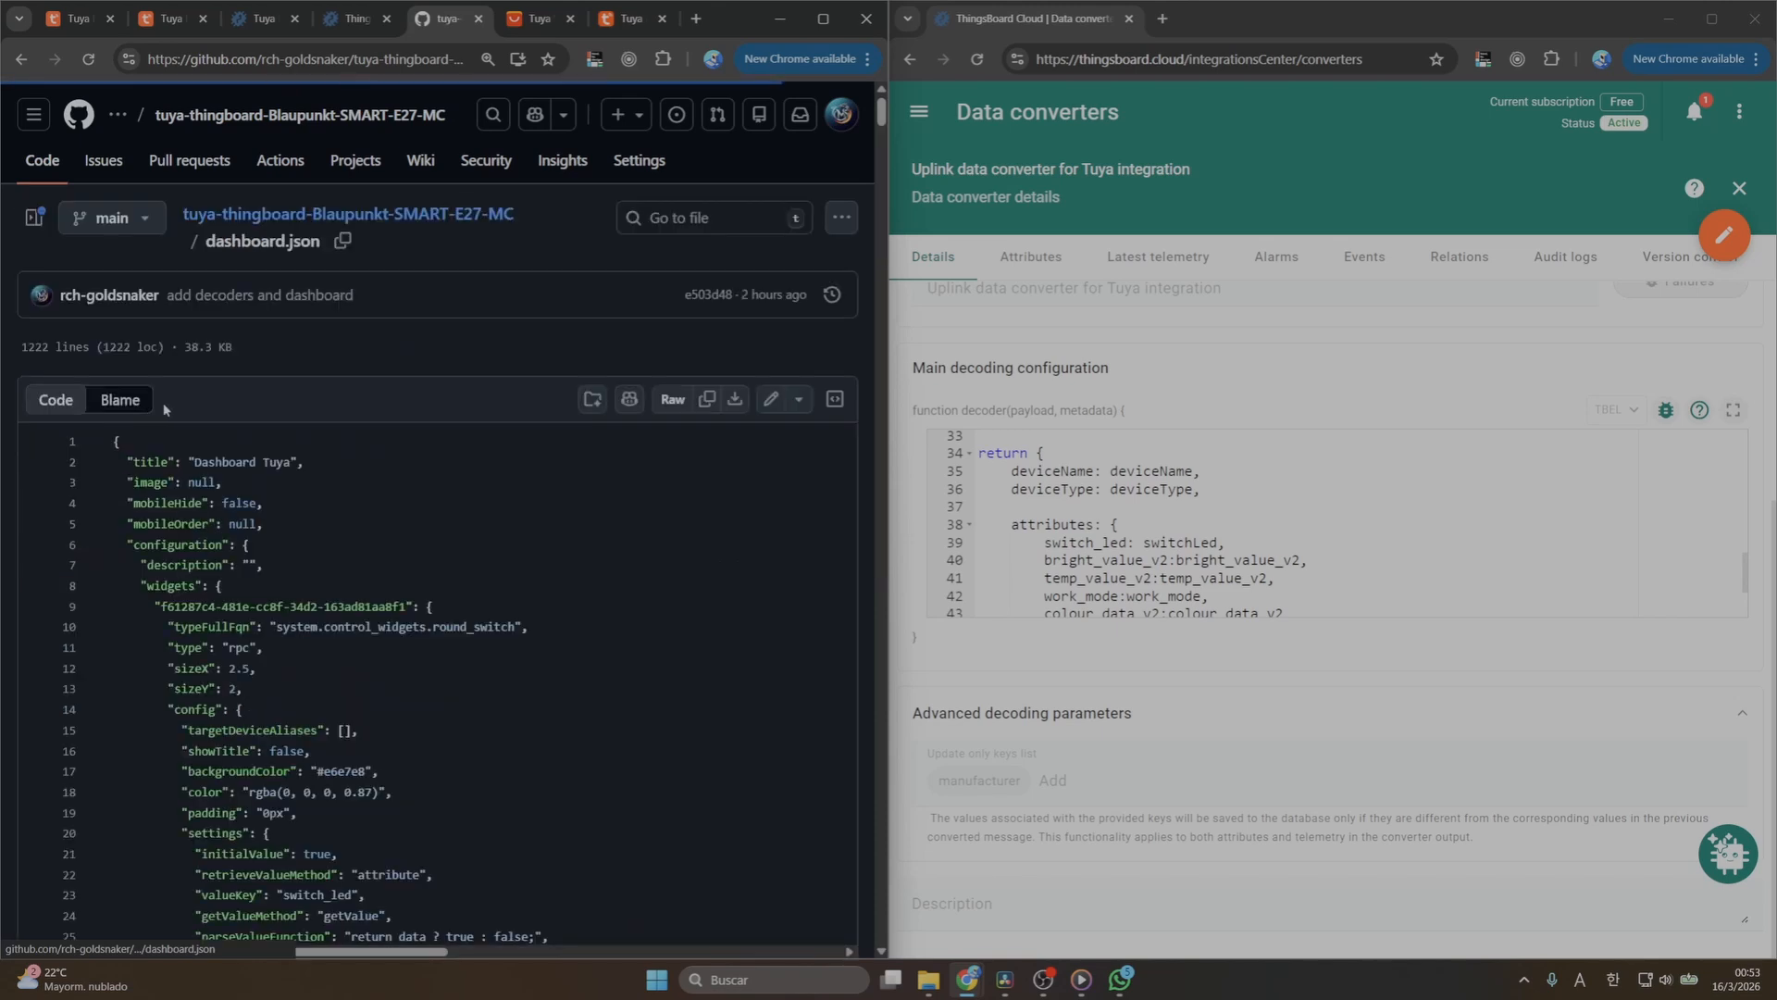
{"action": "left_click", "coordinate": [736, 402]}
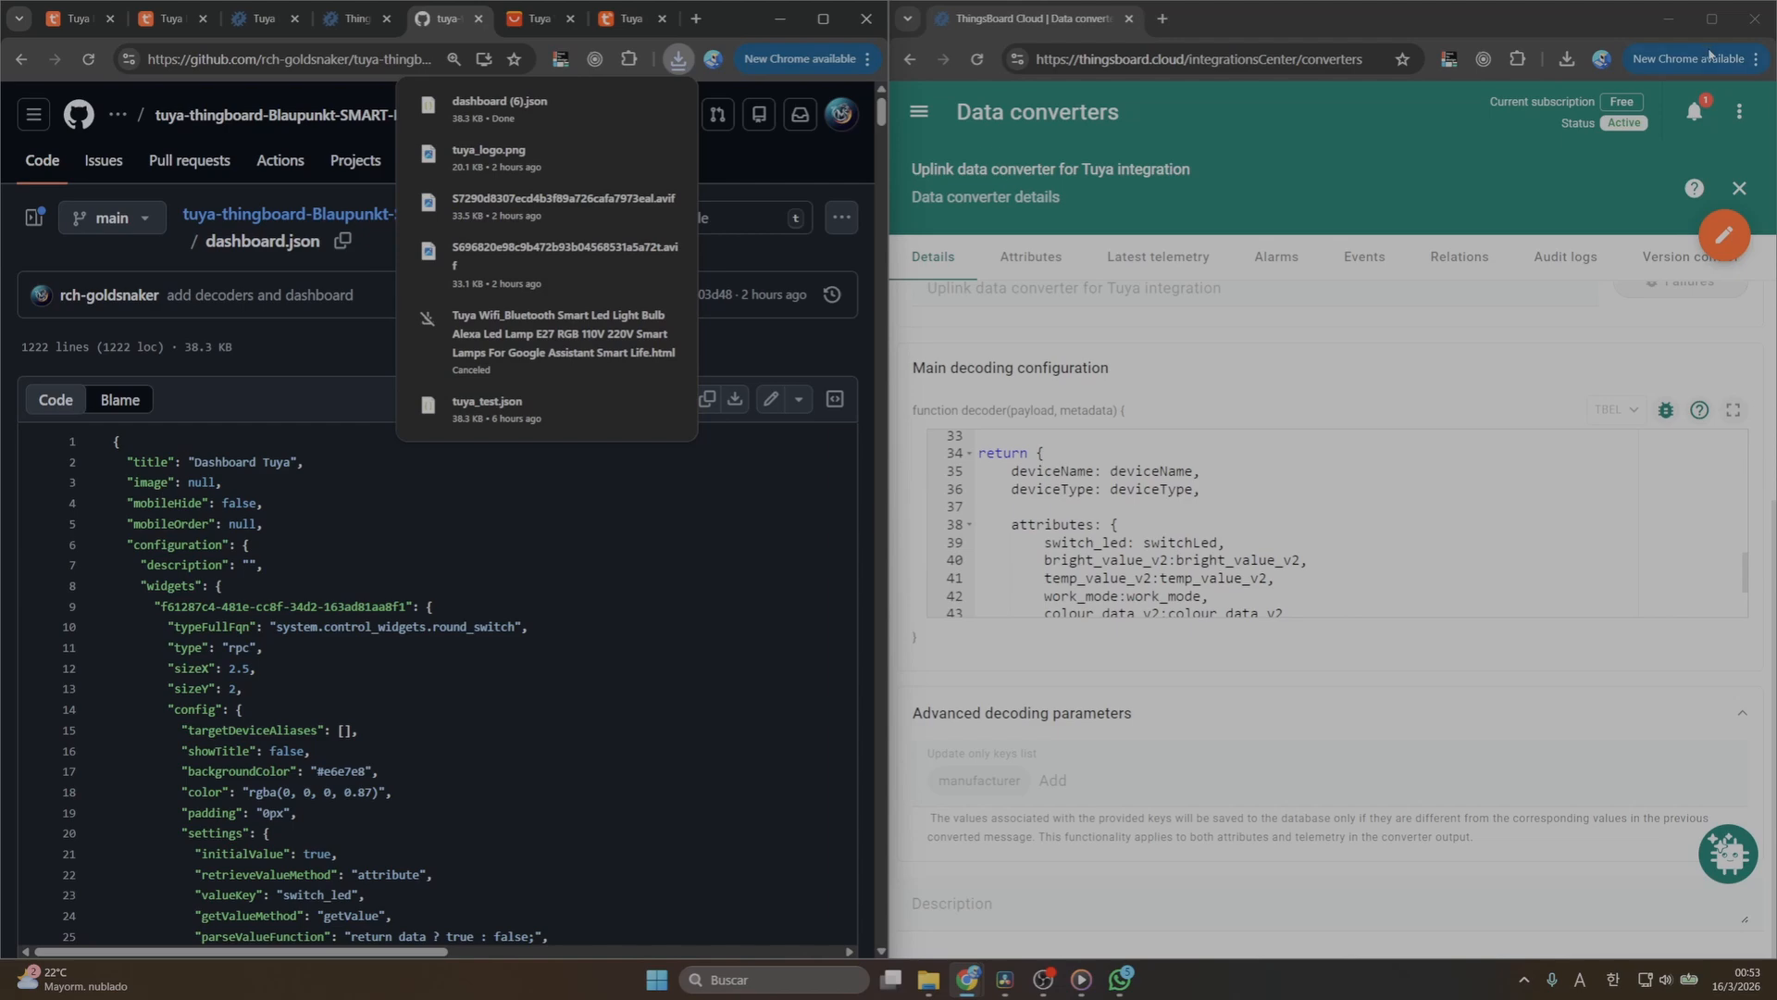
Import the downloaded dashboard (6).json file as a new dashboard in ThingsBoard Cloud
{"action": "left_click", "coordinate": [1712, 21]}
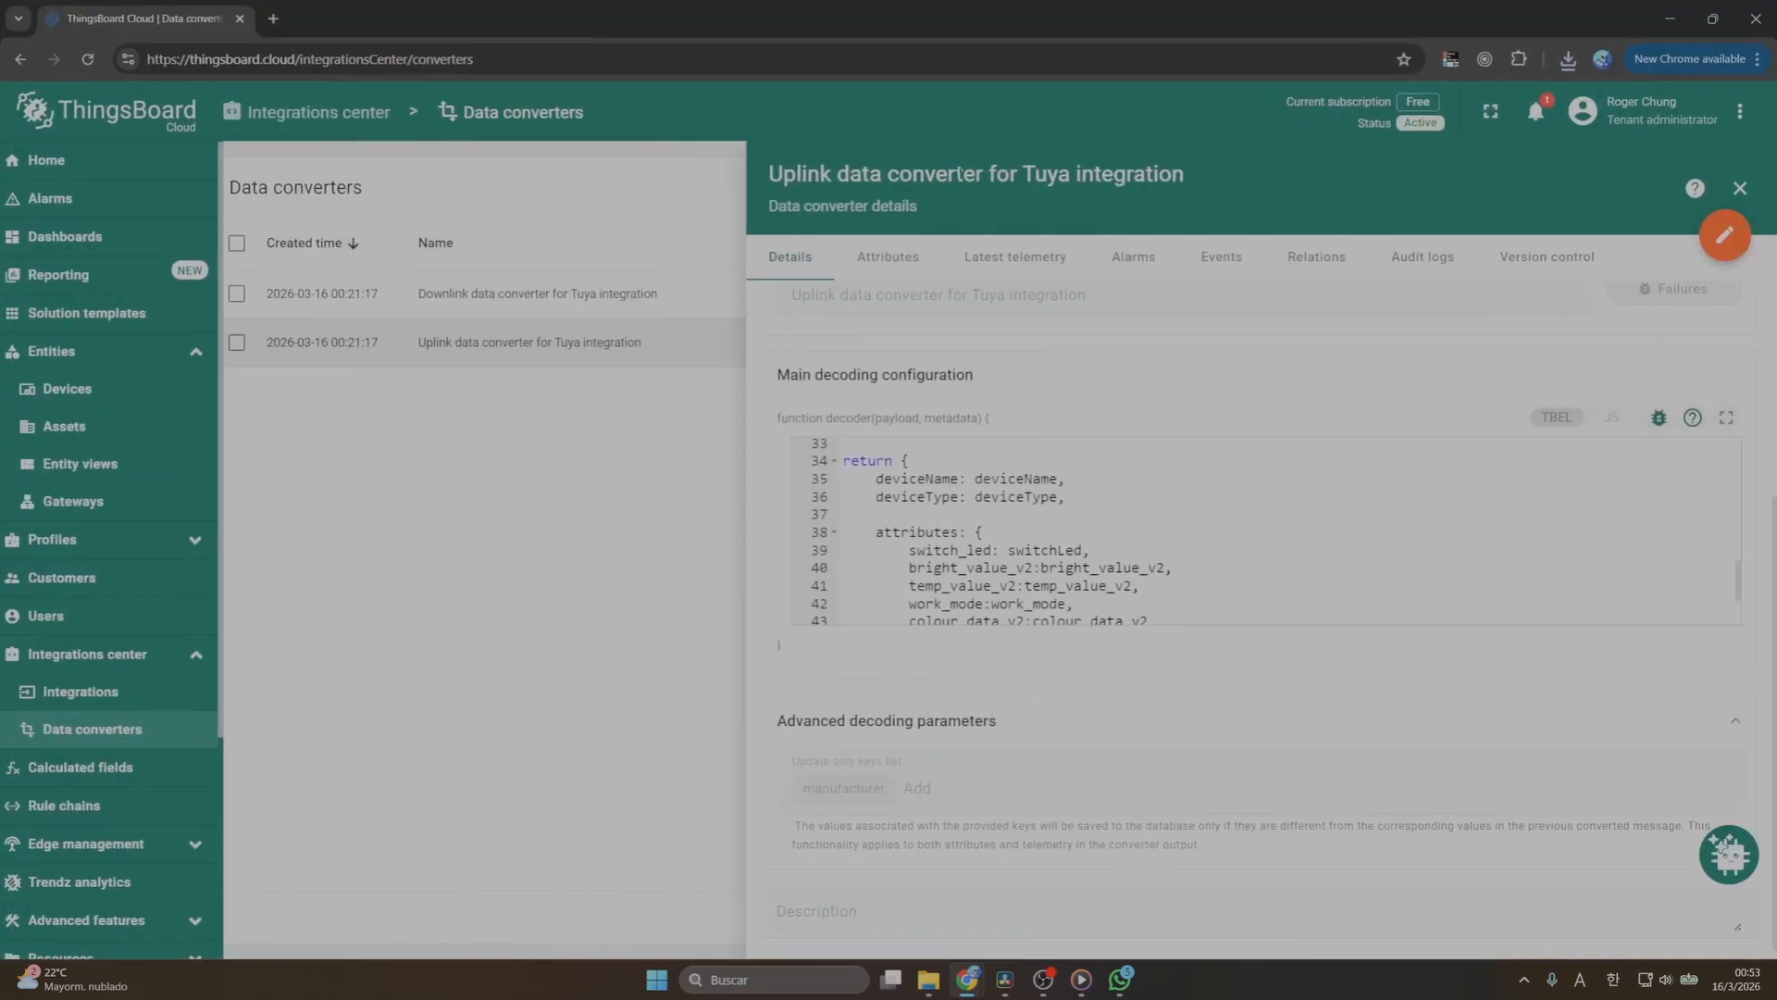
{"action": "left_click", "coordinate": [96, 239]}
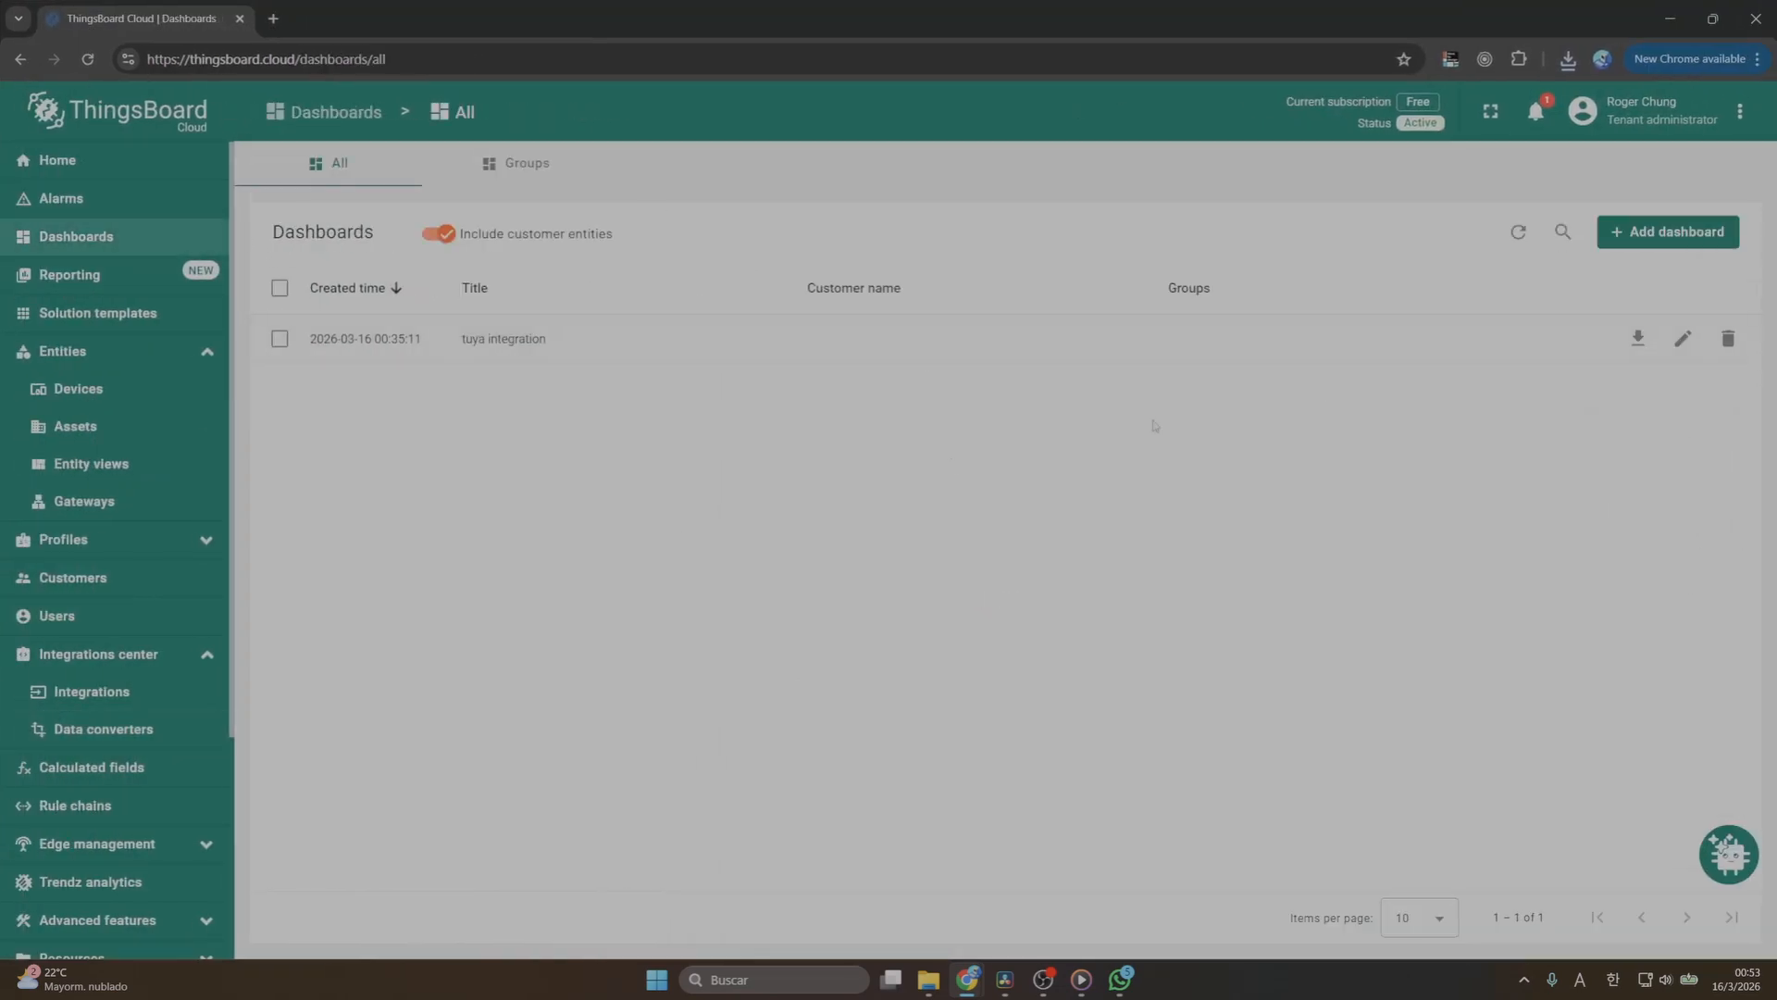
{"action": "left_click", "coordinate": [1655, 241]}
{"action": "left_click", "coordinate": [1636, 331]}
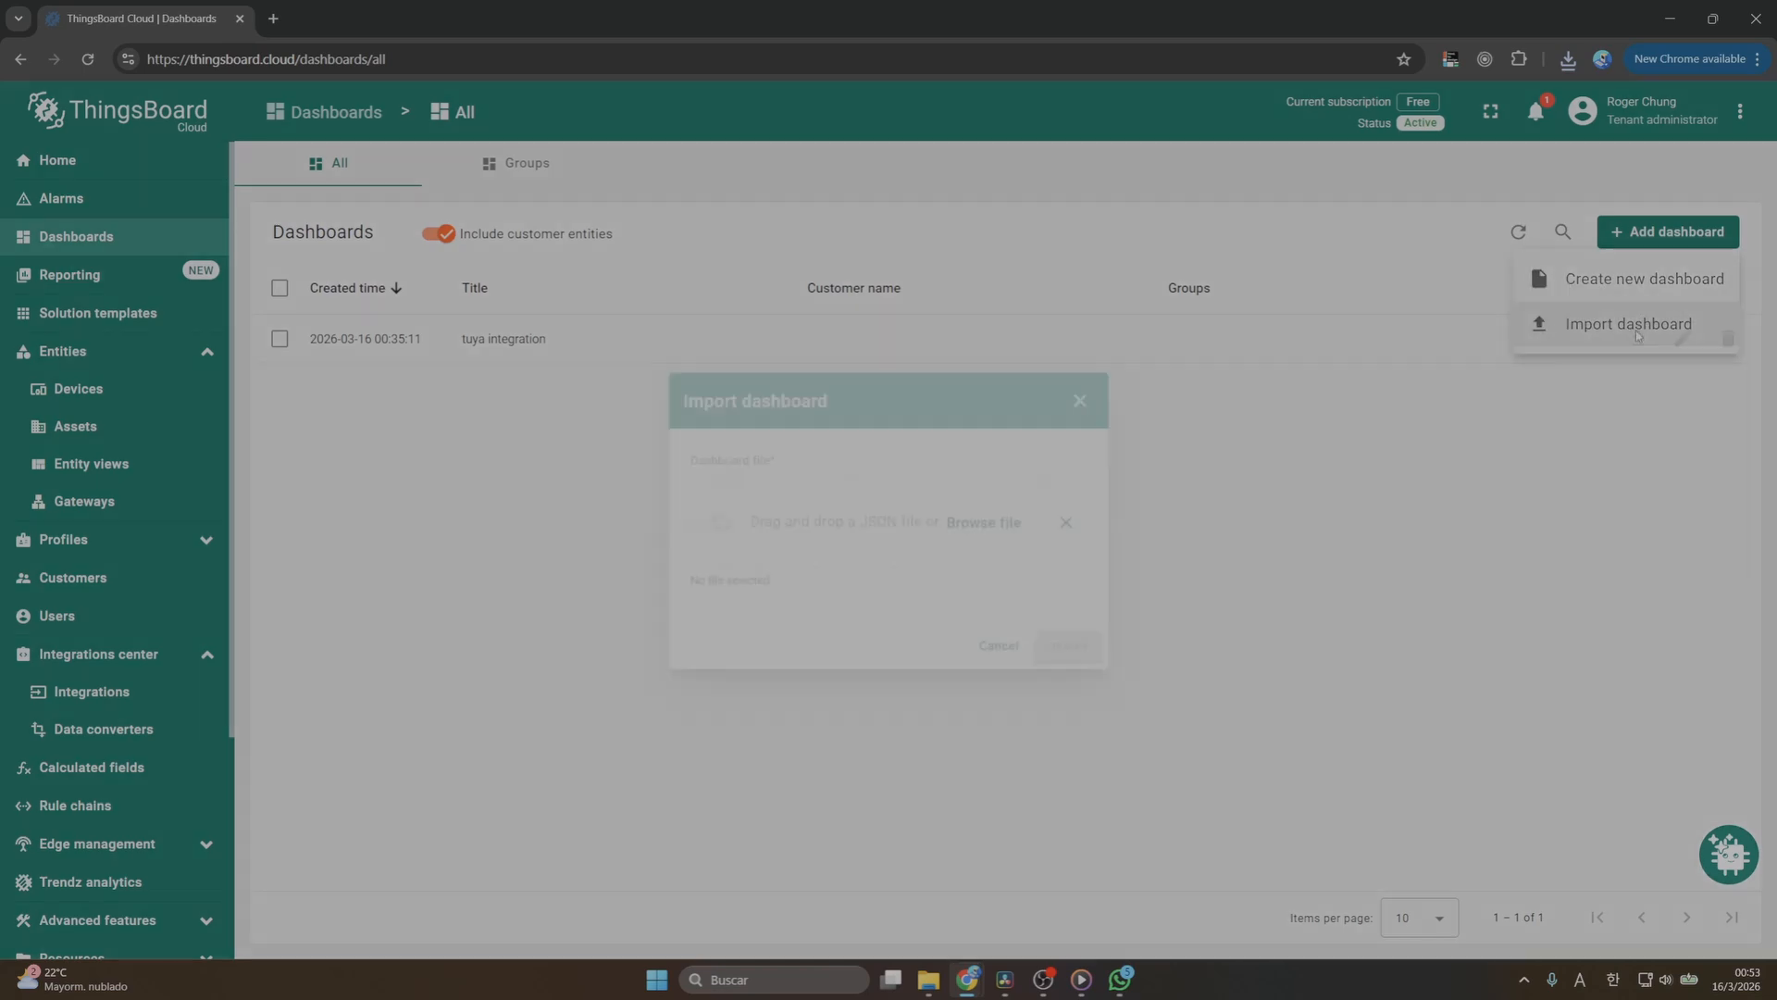
{"action": "left_click", "coordinate": [1568, 60]}
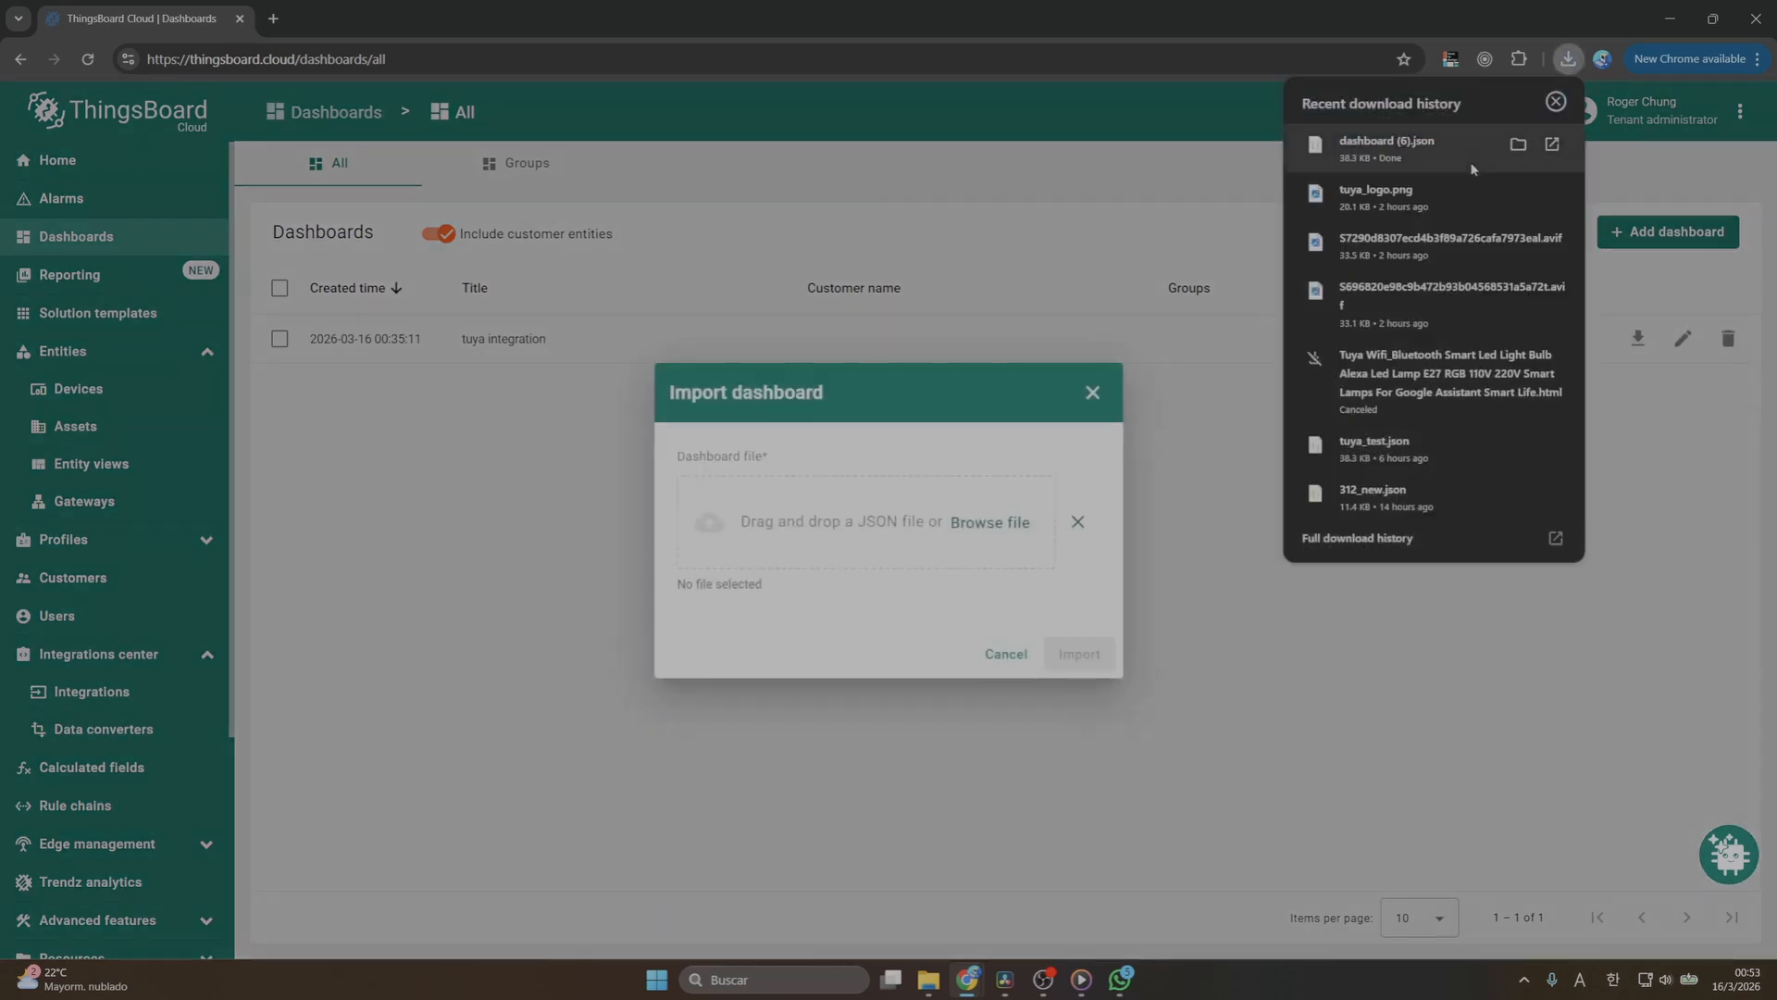
{"action": "left_click_drag", "start_coordinate": [1386, 144], "coordinate": [844, 548]}
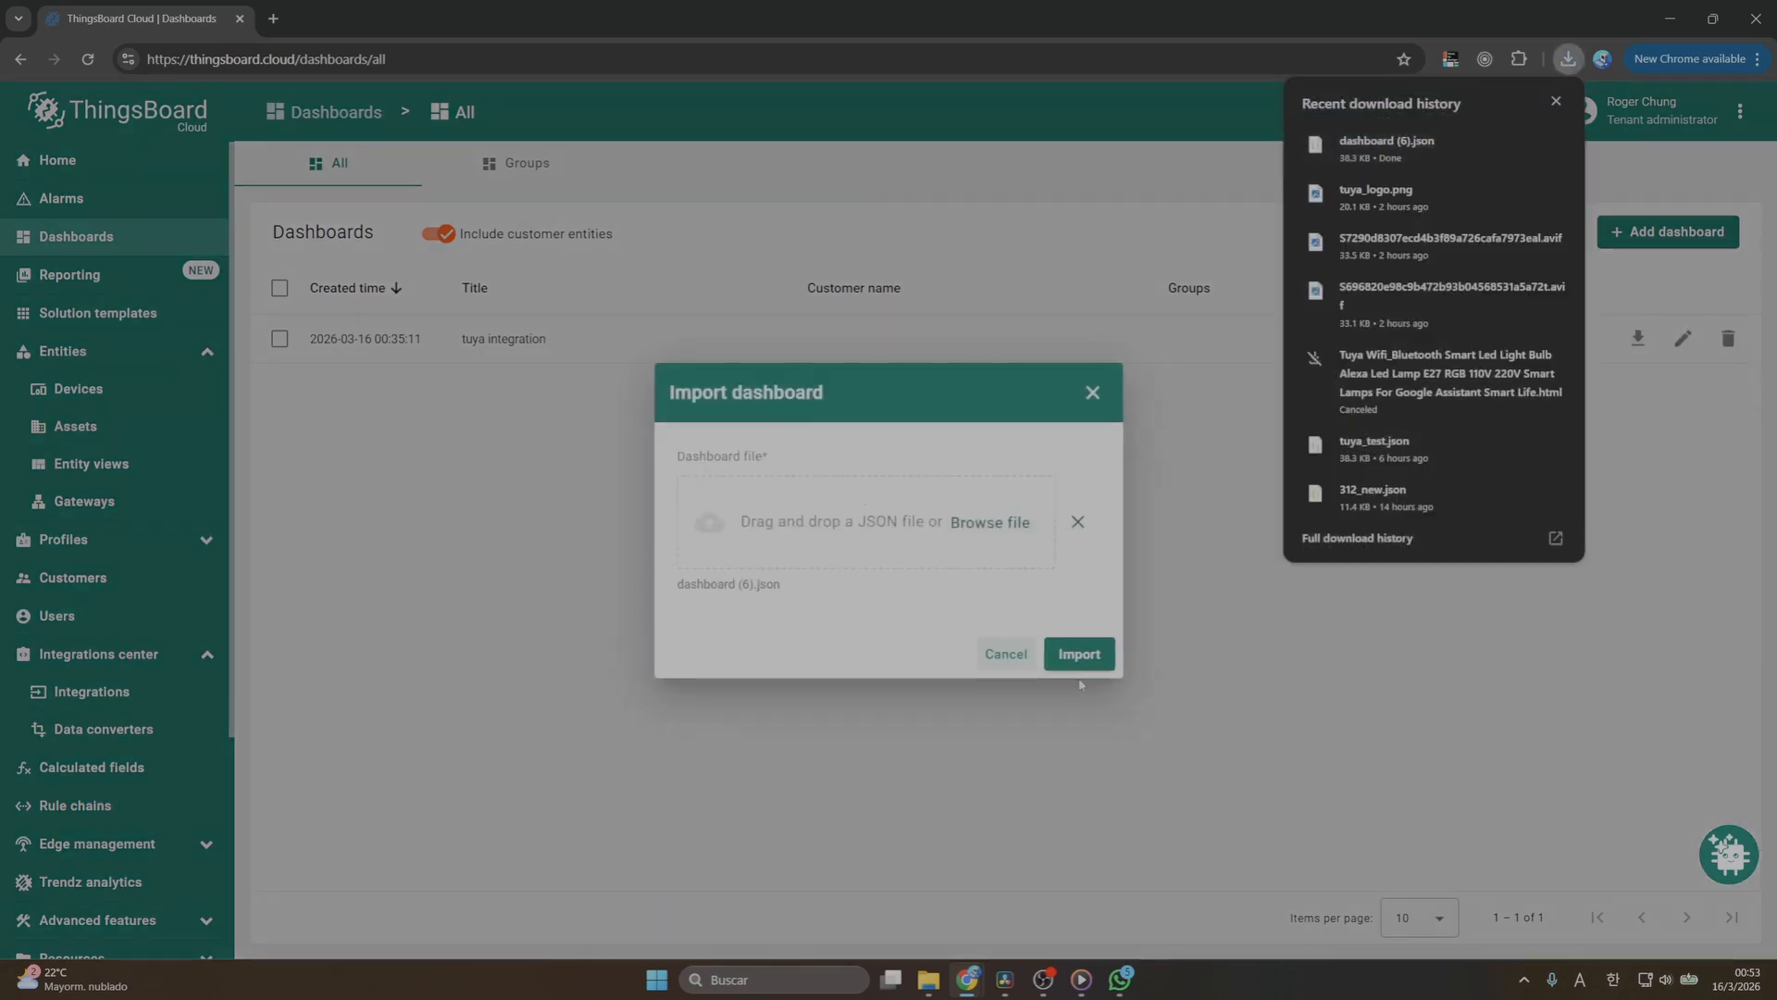
{"action": "left_click", "coordinate": [1079, 659]}
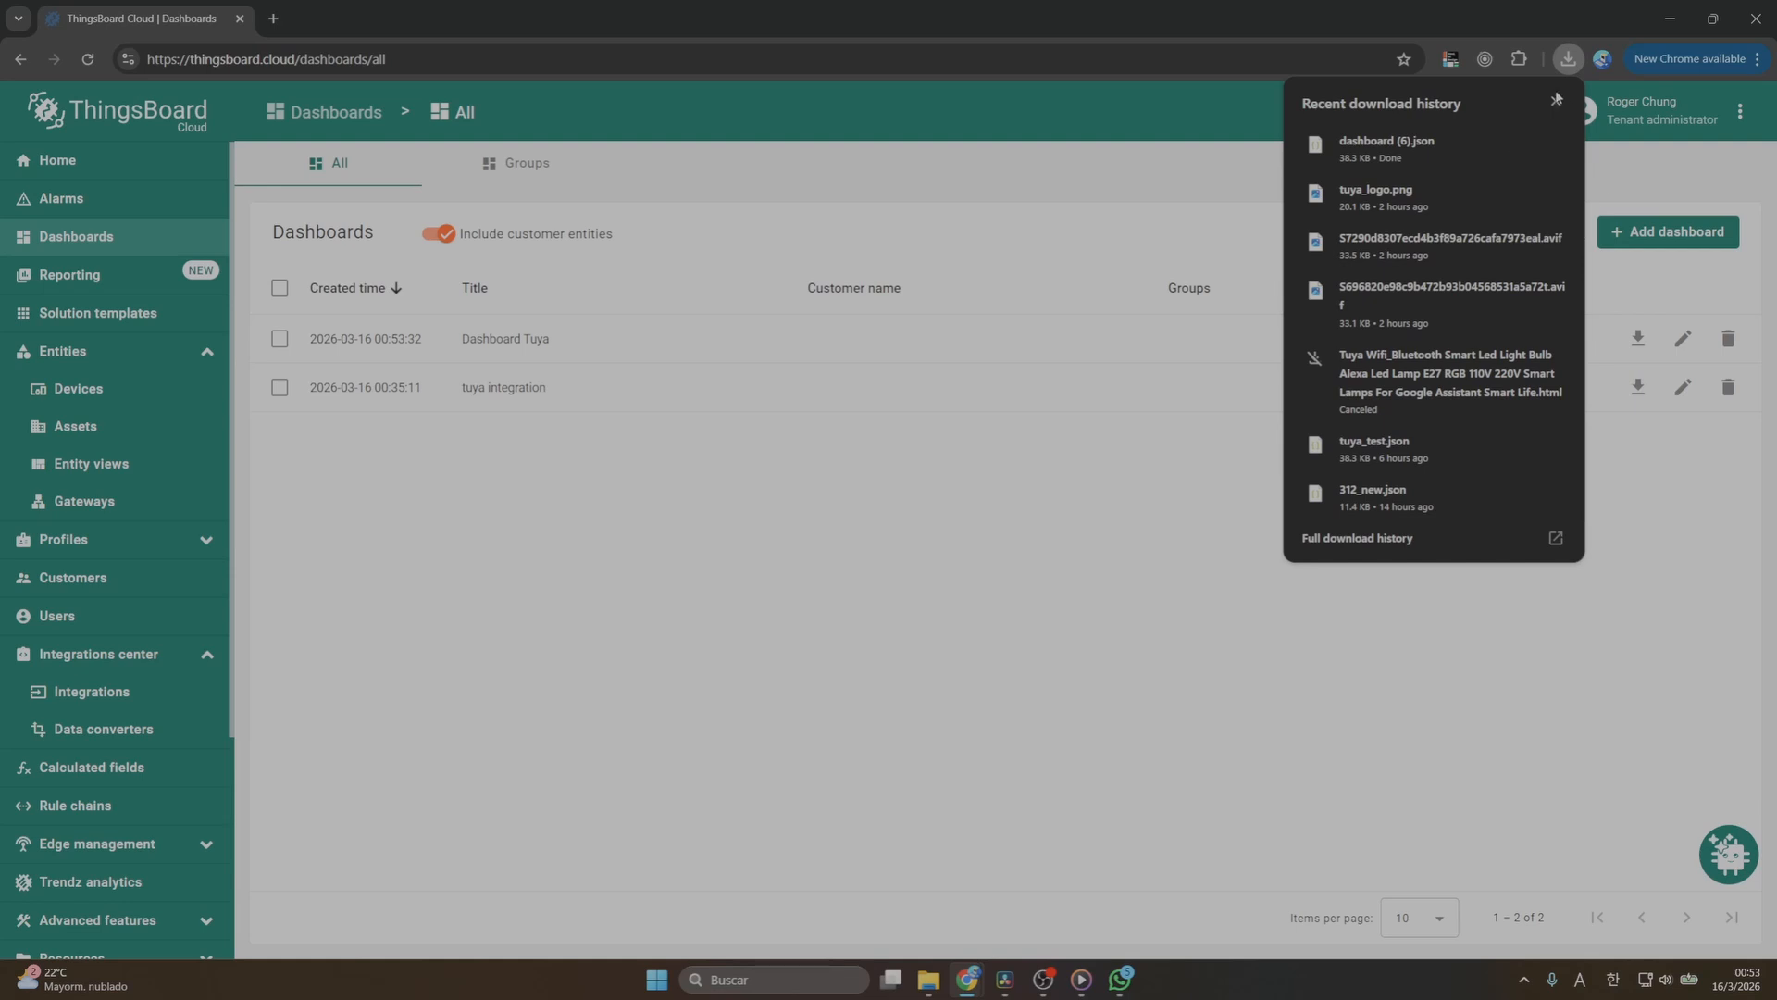
{"action": "left_click", "coordinate": [1555, 98]}
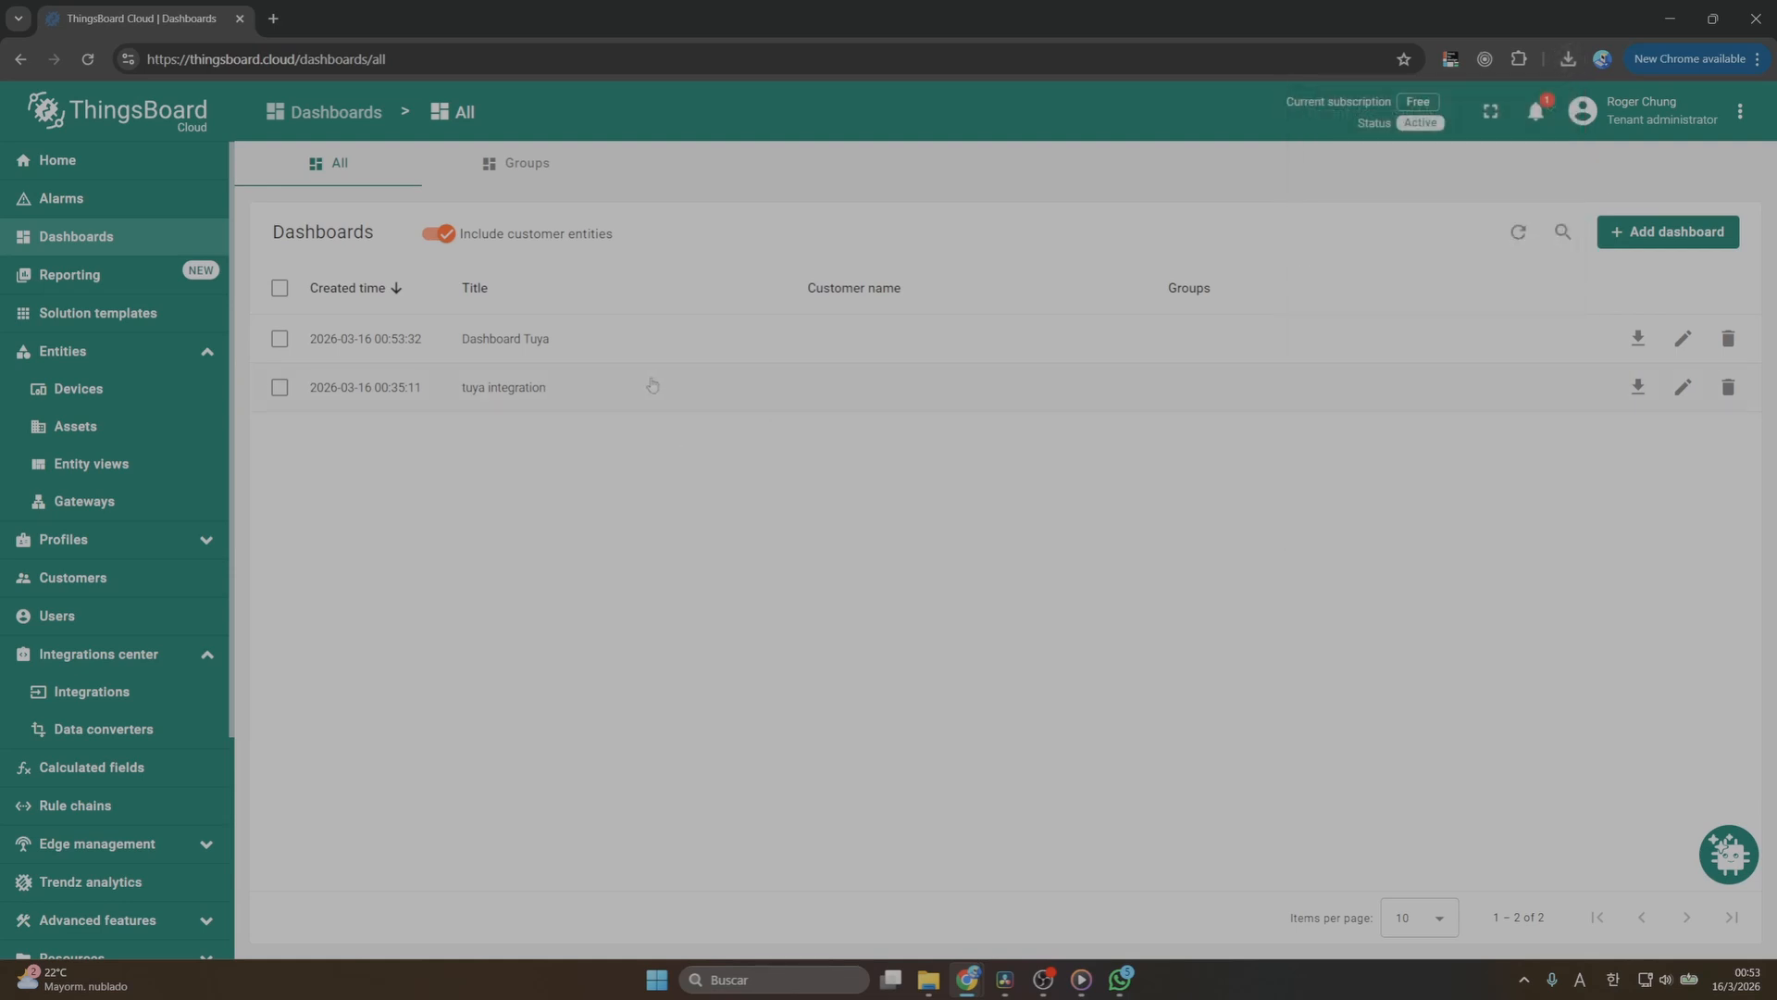
Open Dashboard Tuya for editing and set the Round switch widget's target device to eb090f92a824ff2ca6qgdc, applying the change
{"action": "left_click", "coordinate": [593, 356]}
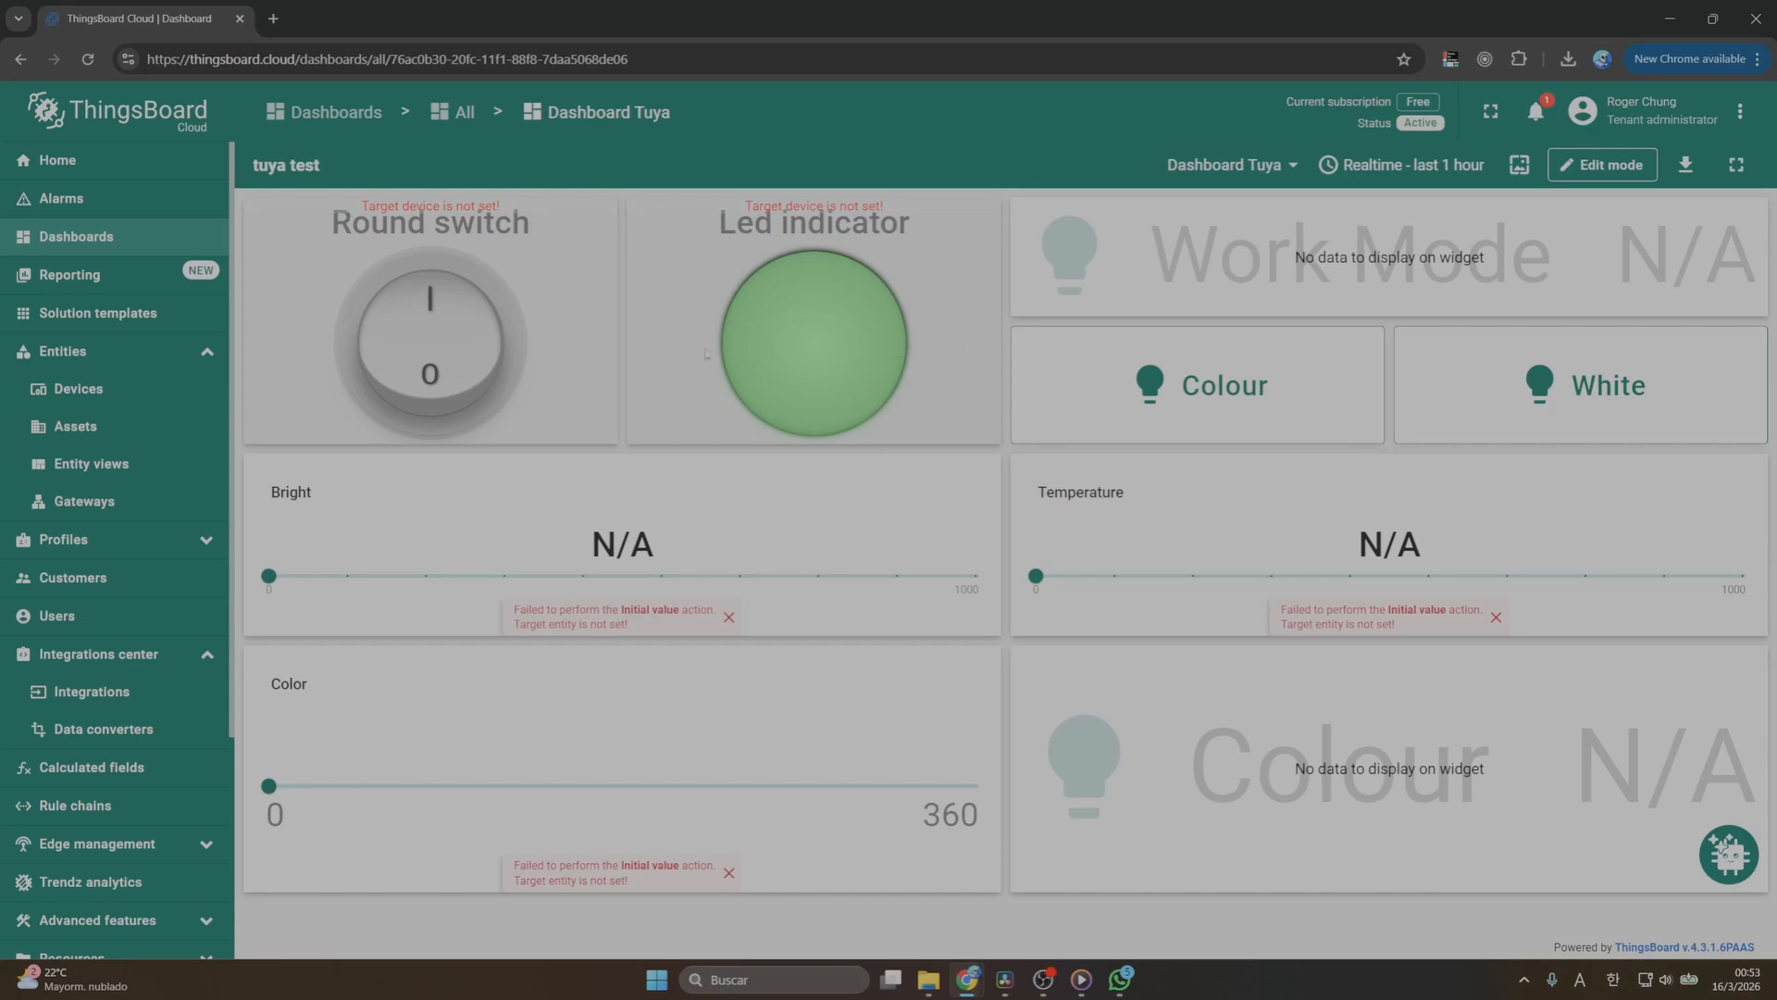
{"action": "left_click", "coordinate": [1592, 176]}
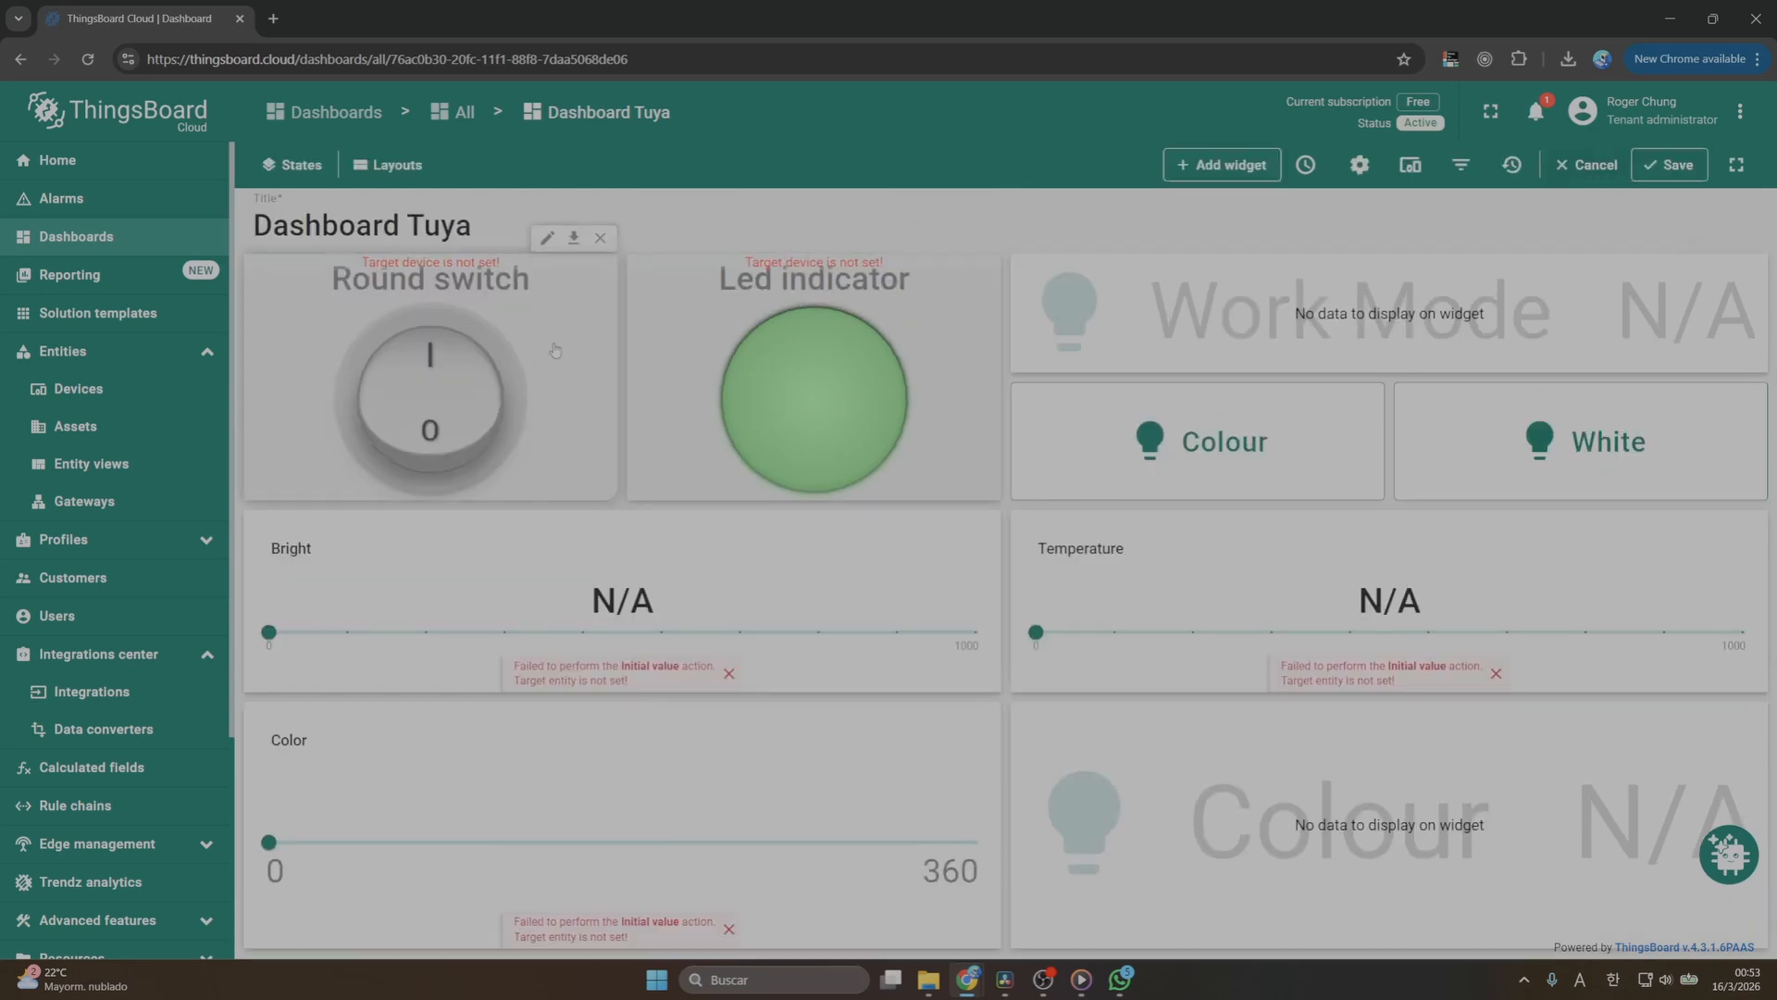
{"action": "left_click", "coordinate": [557, 239]}
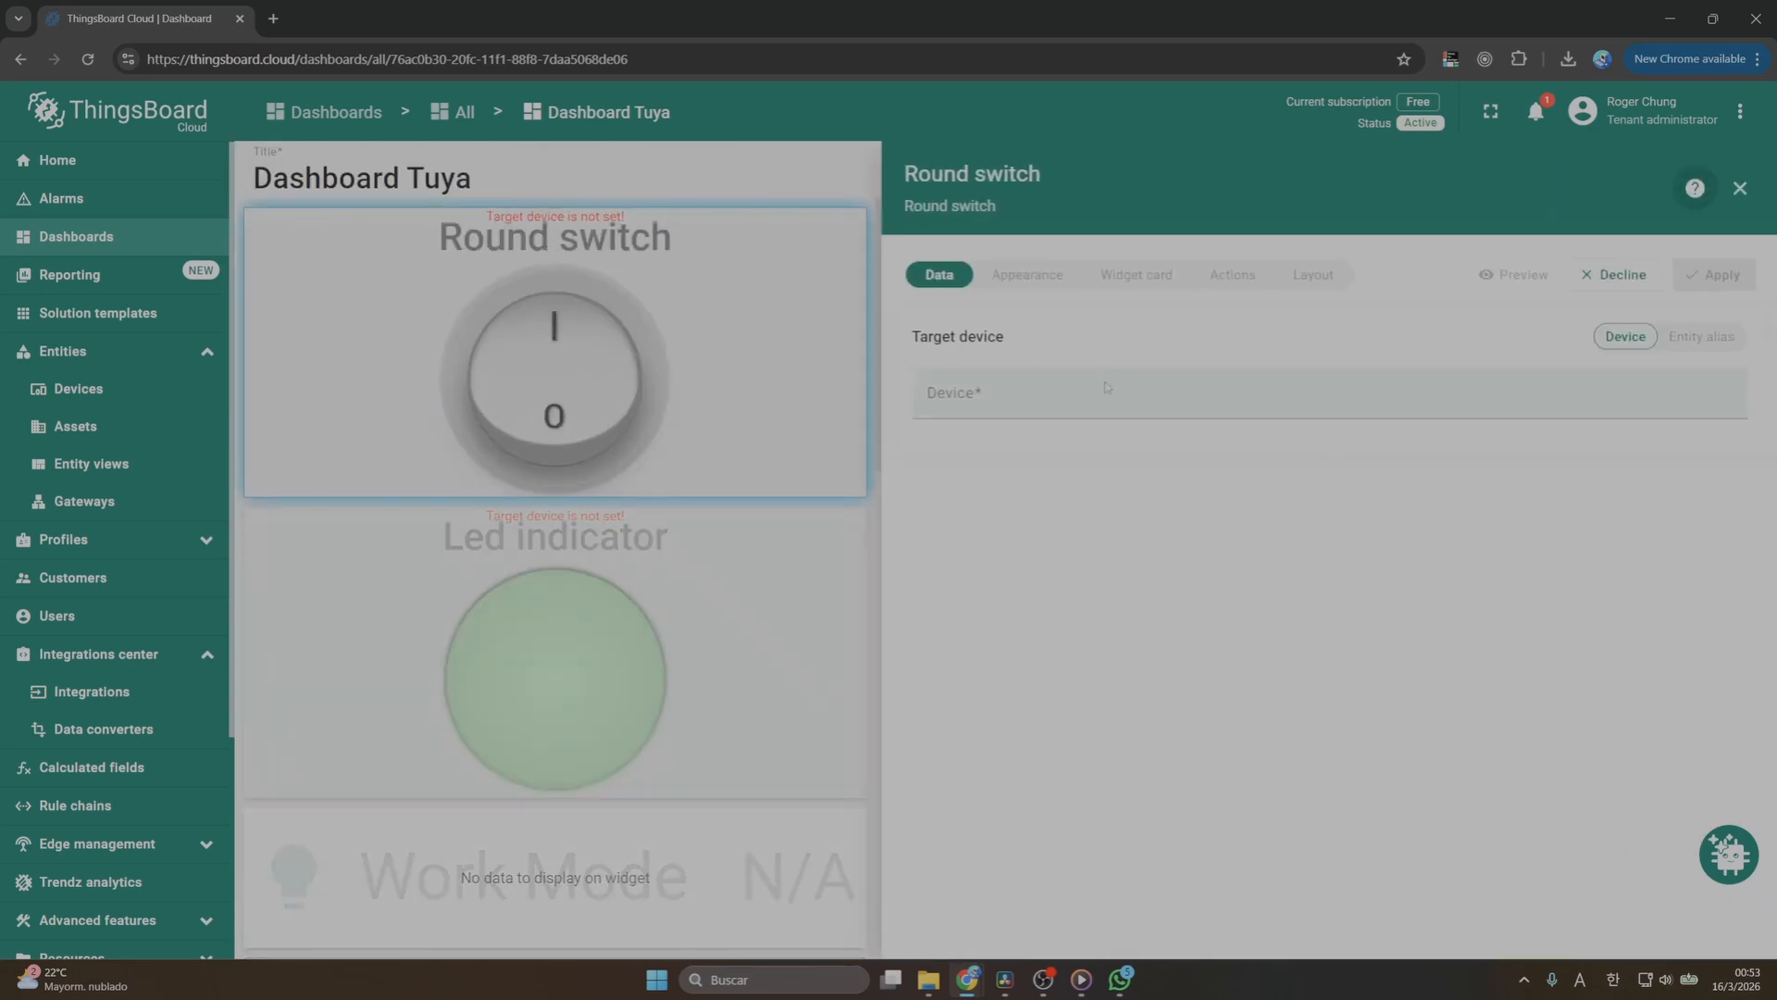
{"action": "left_click", "coordinate": [1106, 387]}
{"action": "left_click", "coordinate": [1040, 458]}
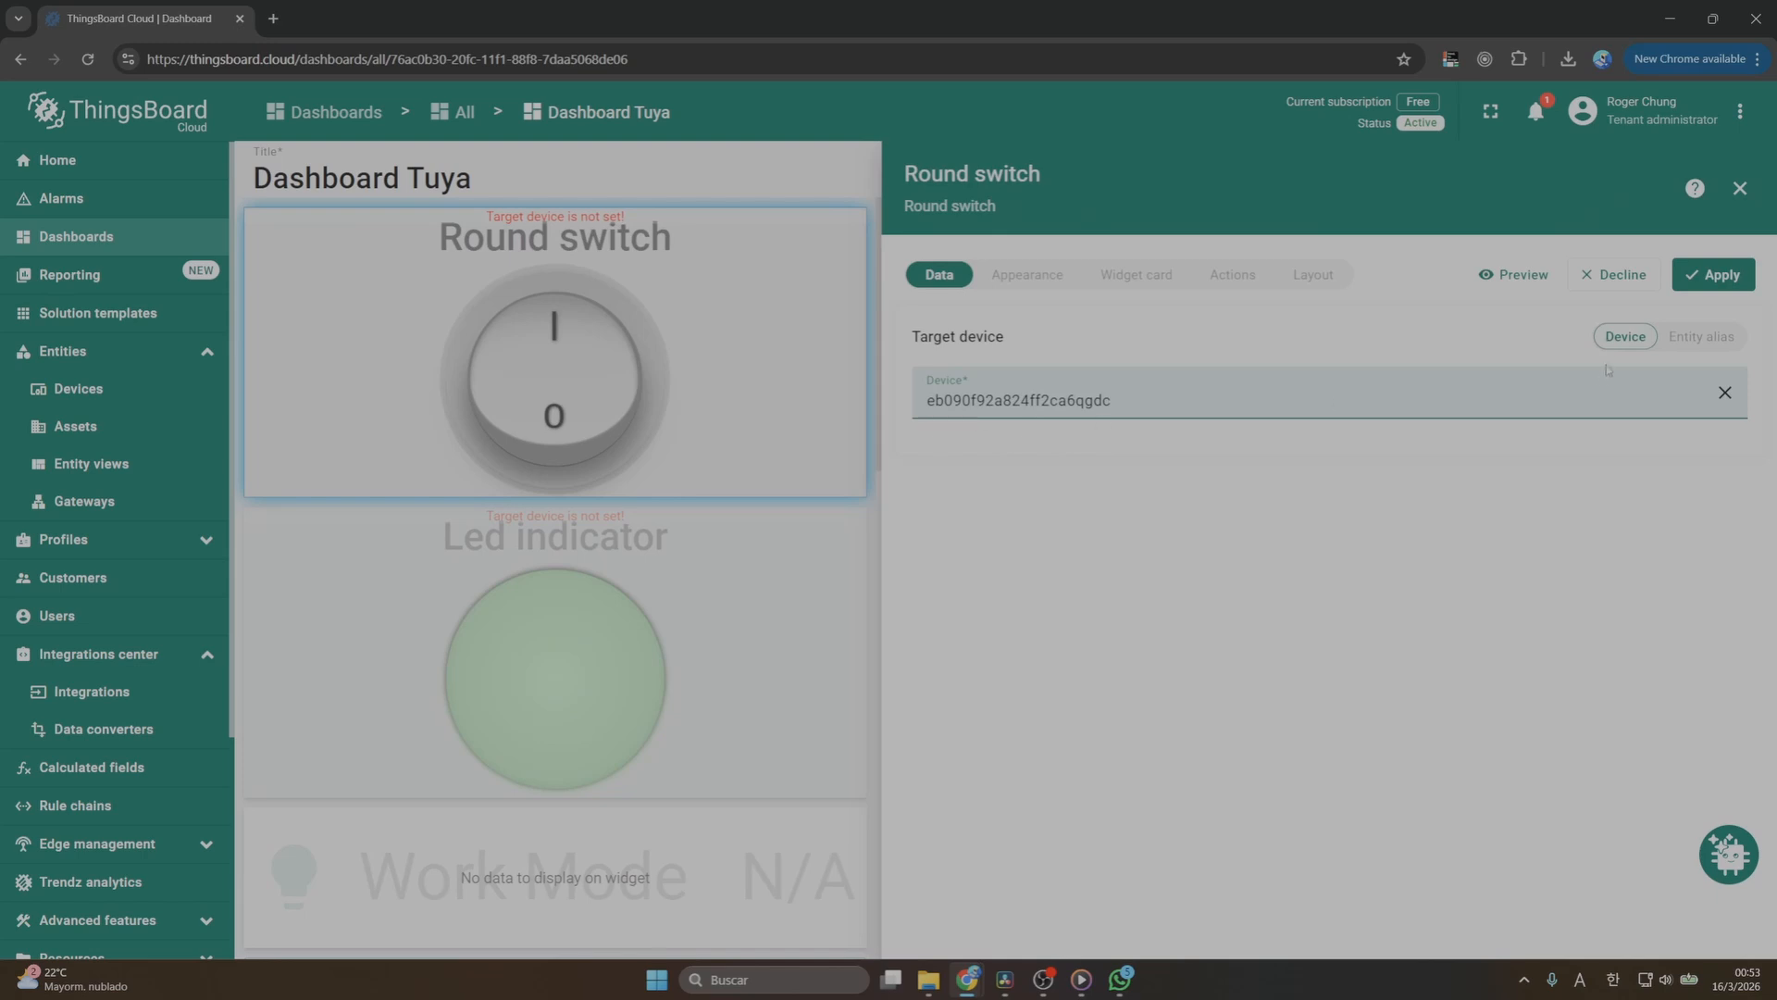
{"action": "left_click", "coordinate": [1700, 286]}
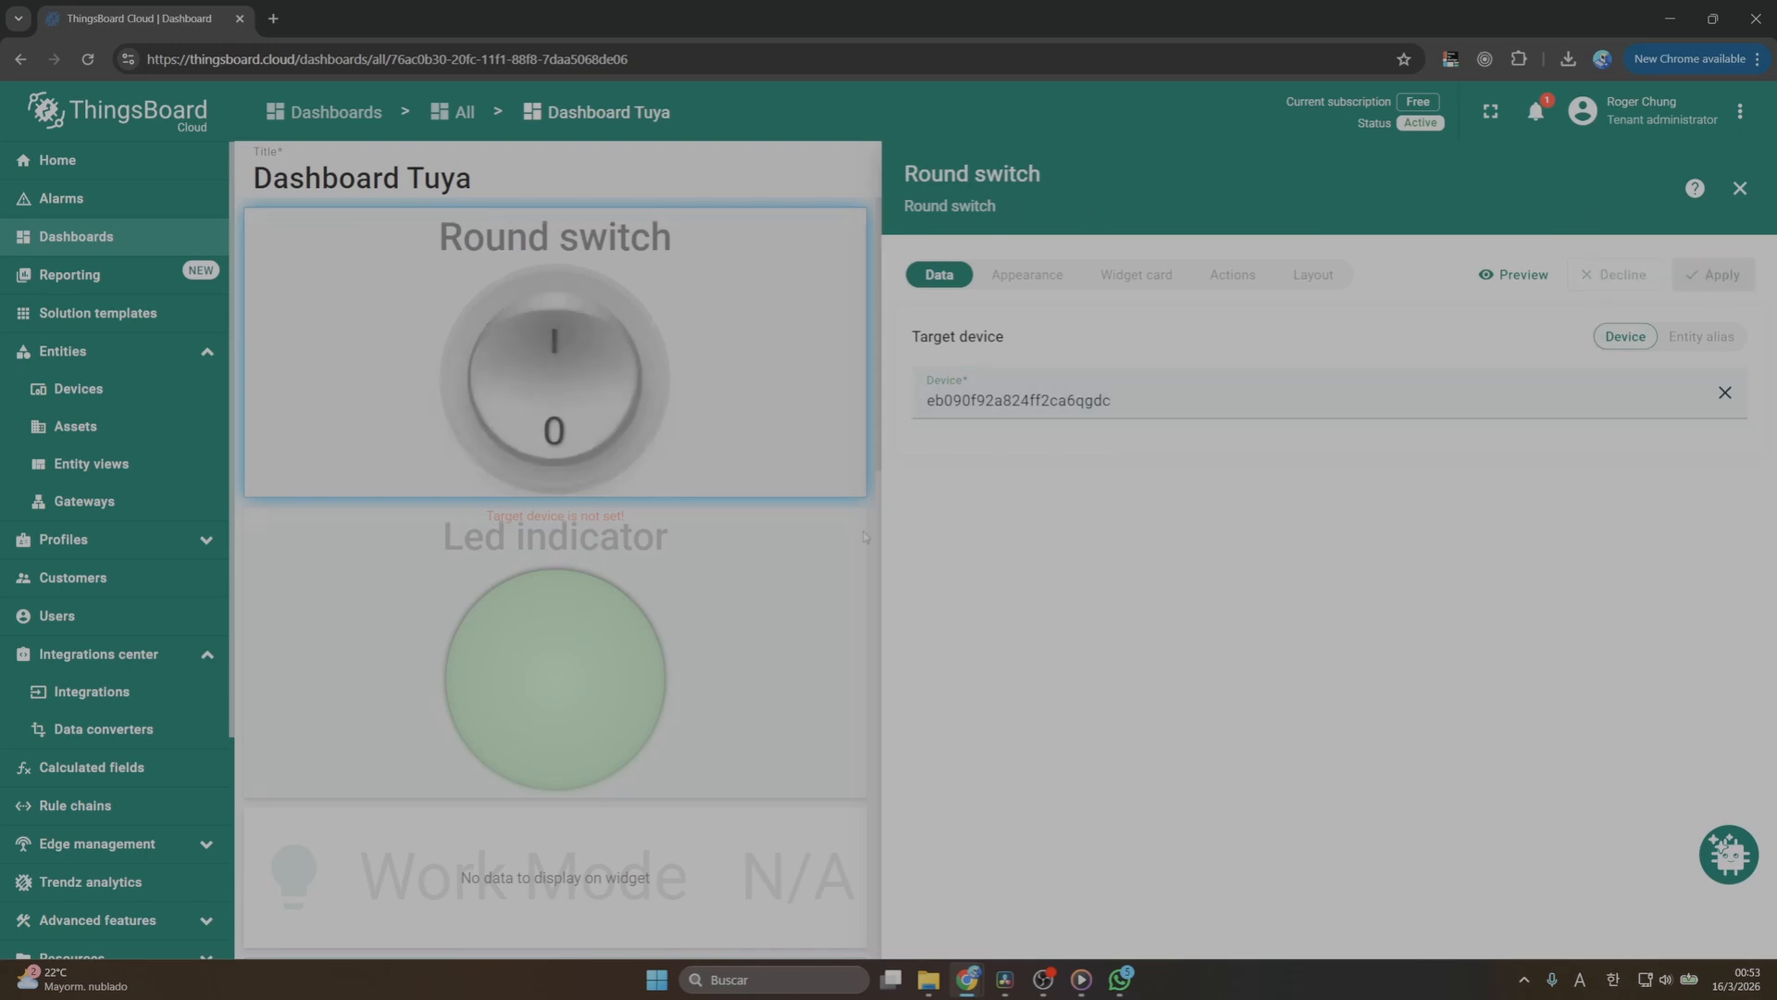
Set the Led indicator widget's target device to eb090f92a824ff2ca6qgdc and apply the change
{"action": "left_click", "coordinate": [773, 565]}
{"action": "left_click", "coordinate": [1035, 406]}
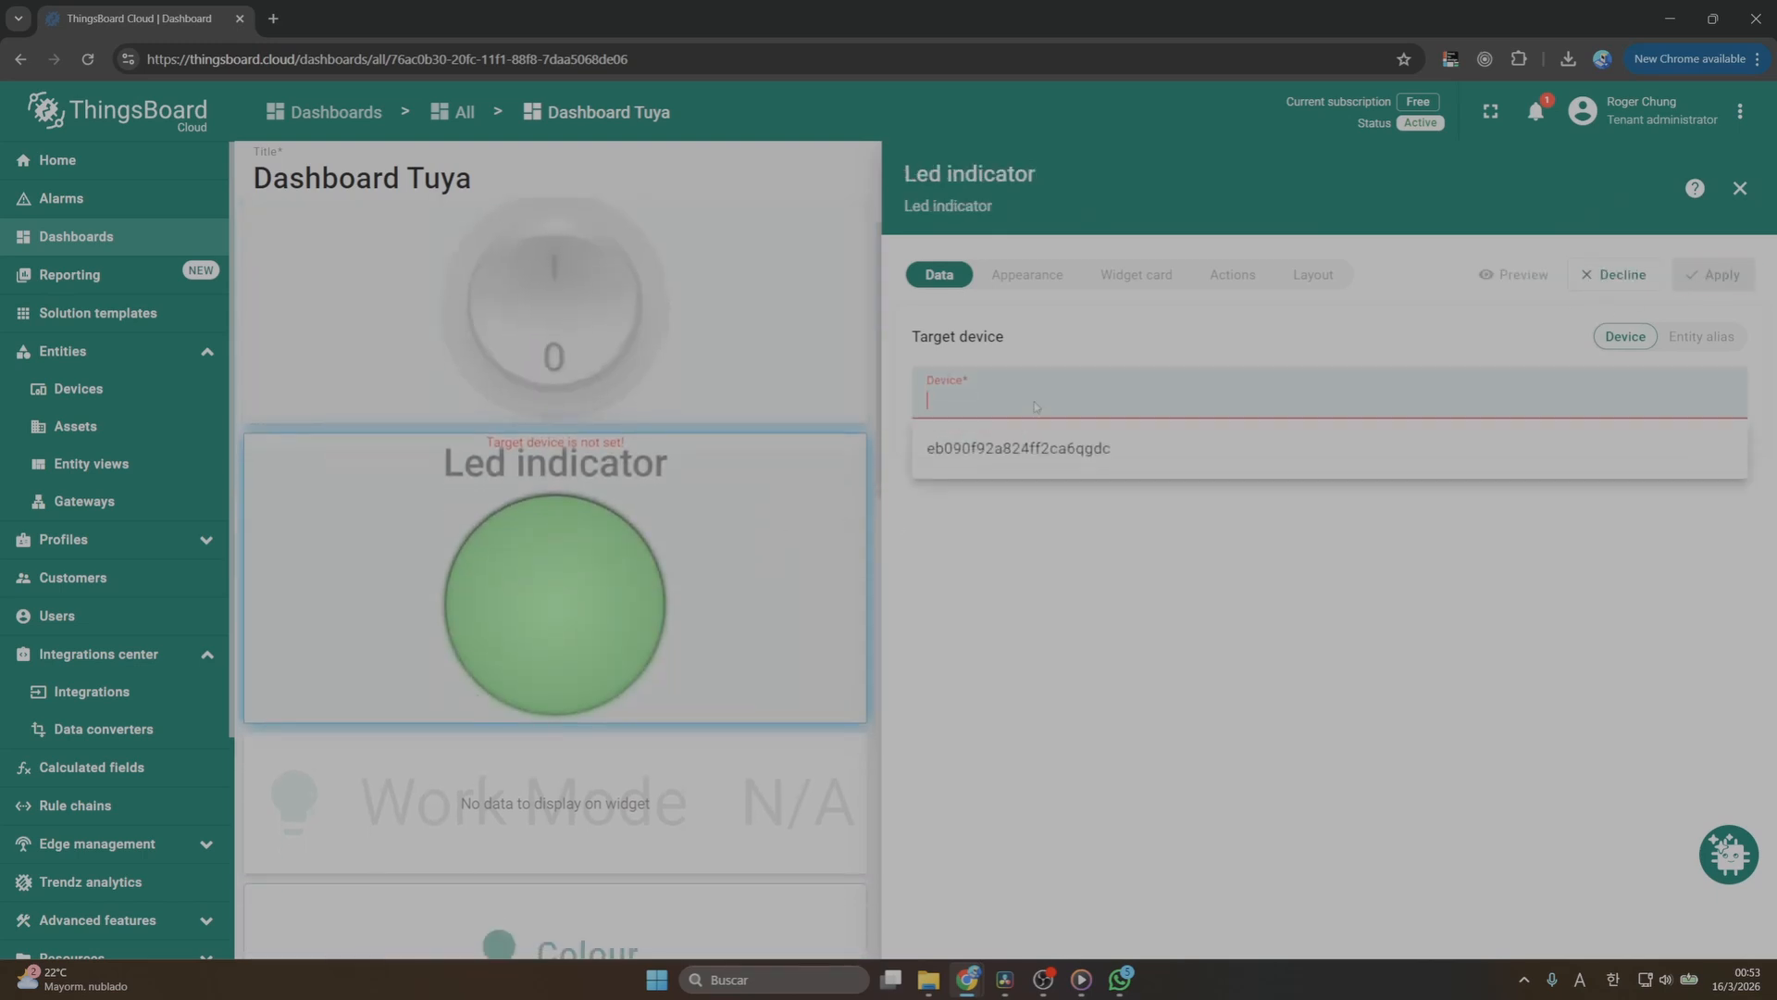
{"action": "left_click", "coordinate": [1018, 467]}
{"action": "left_click", "coordinate": [1716, 290]}
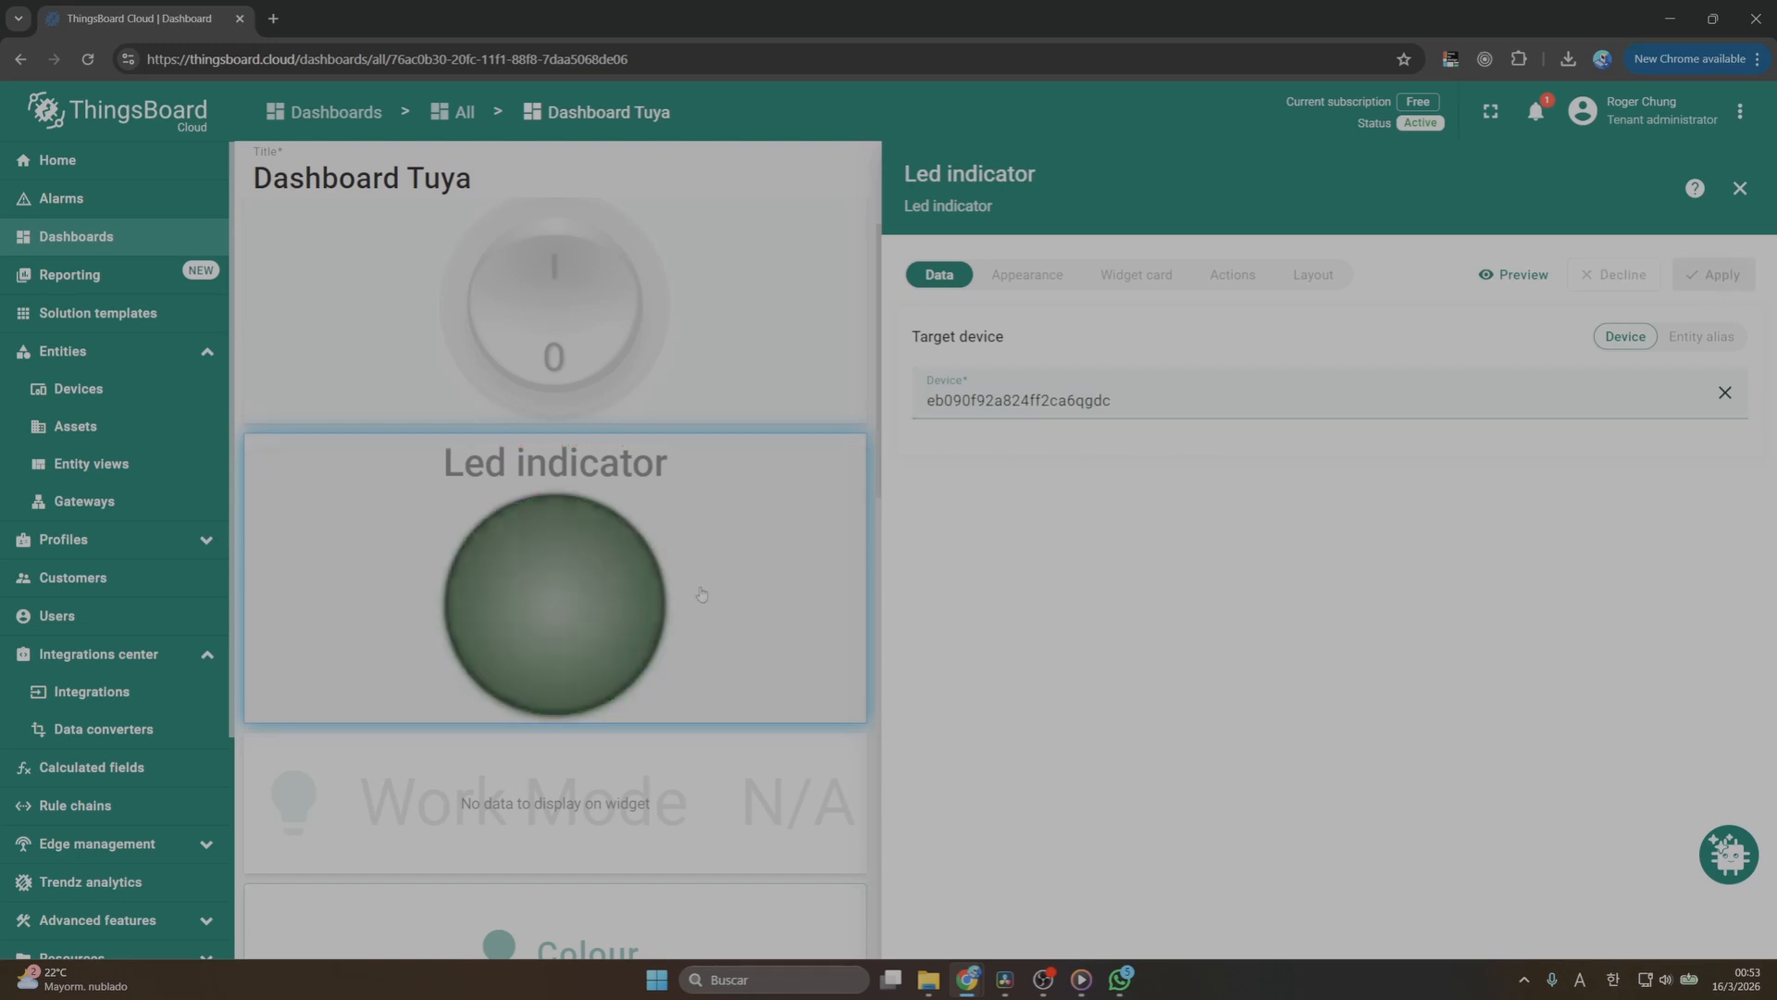
Set the Work Mode card's datasource device to eb090f92a824ff2ca6qgdc and apply the change
{"action": "left_click", "coordinate": [702, 578]}
{"action": "left_click", "coordinate": [1021, 412]}
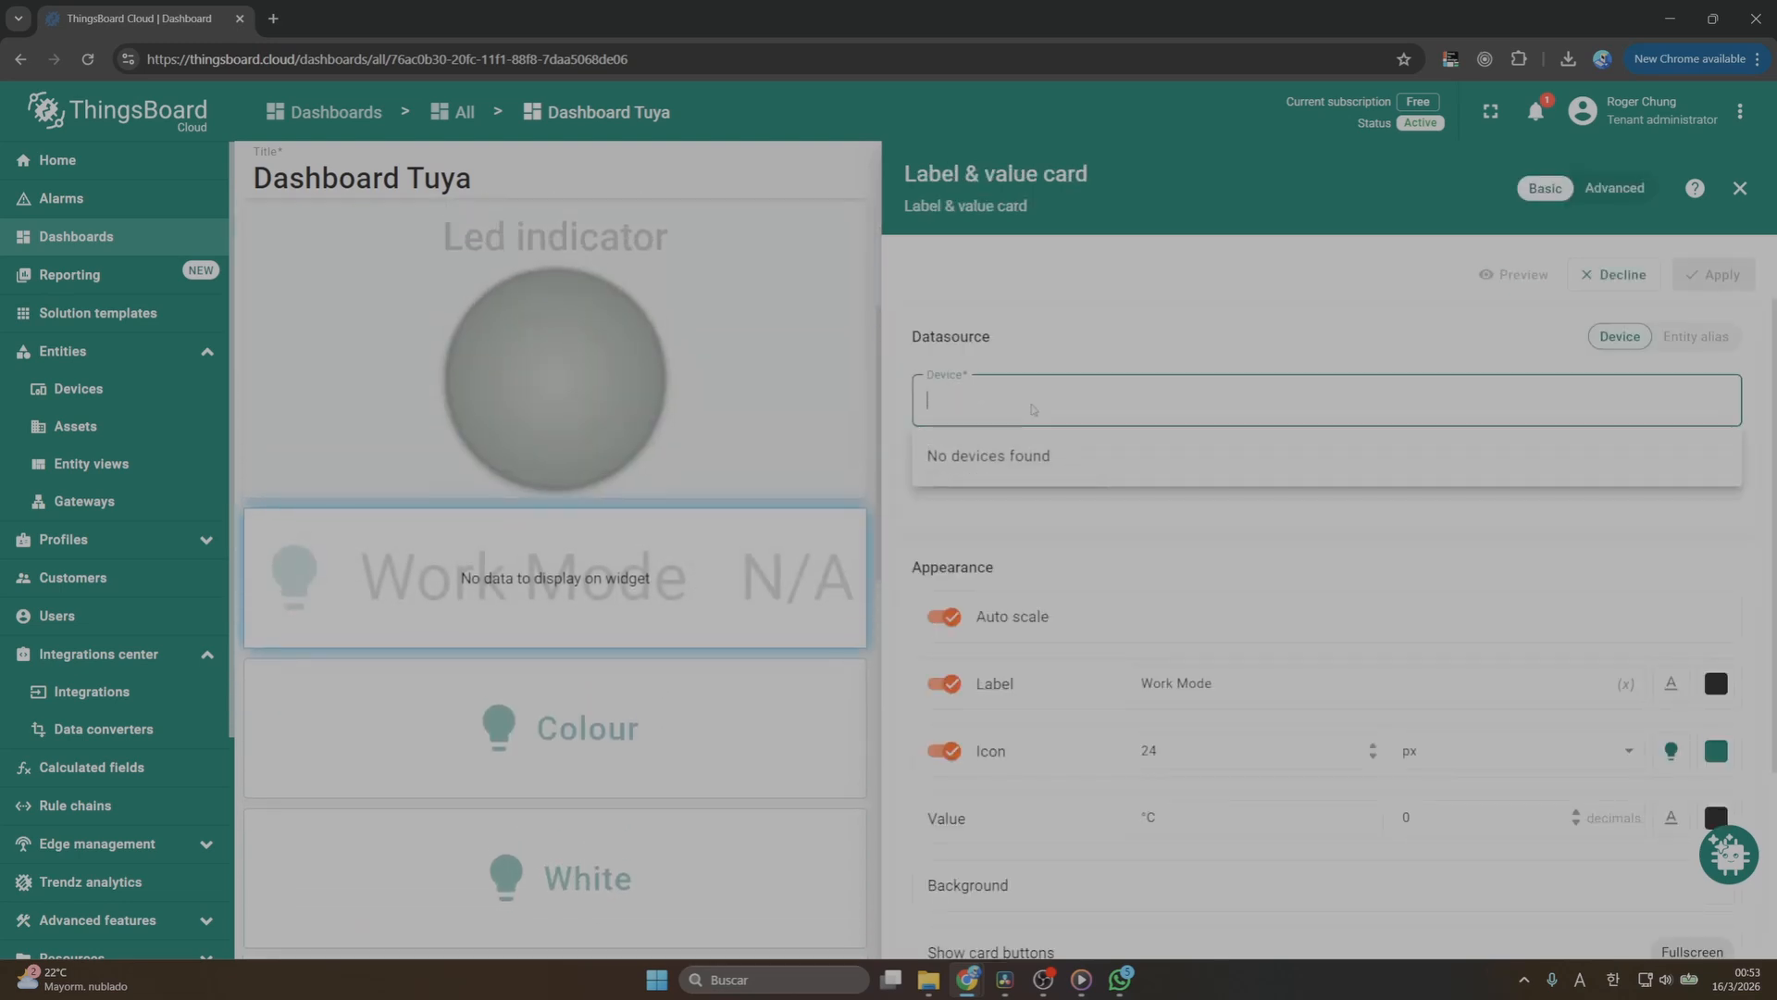
{"action": "left_click", "coordinate": [1024, 463]}
{"action": "left_click", "coordinate": [1713, 278]}
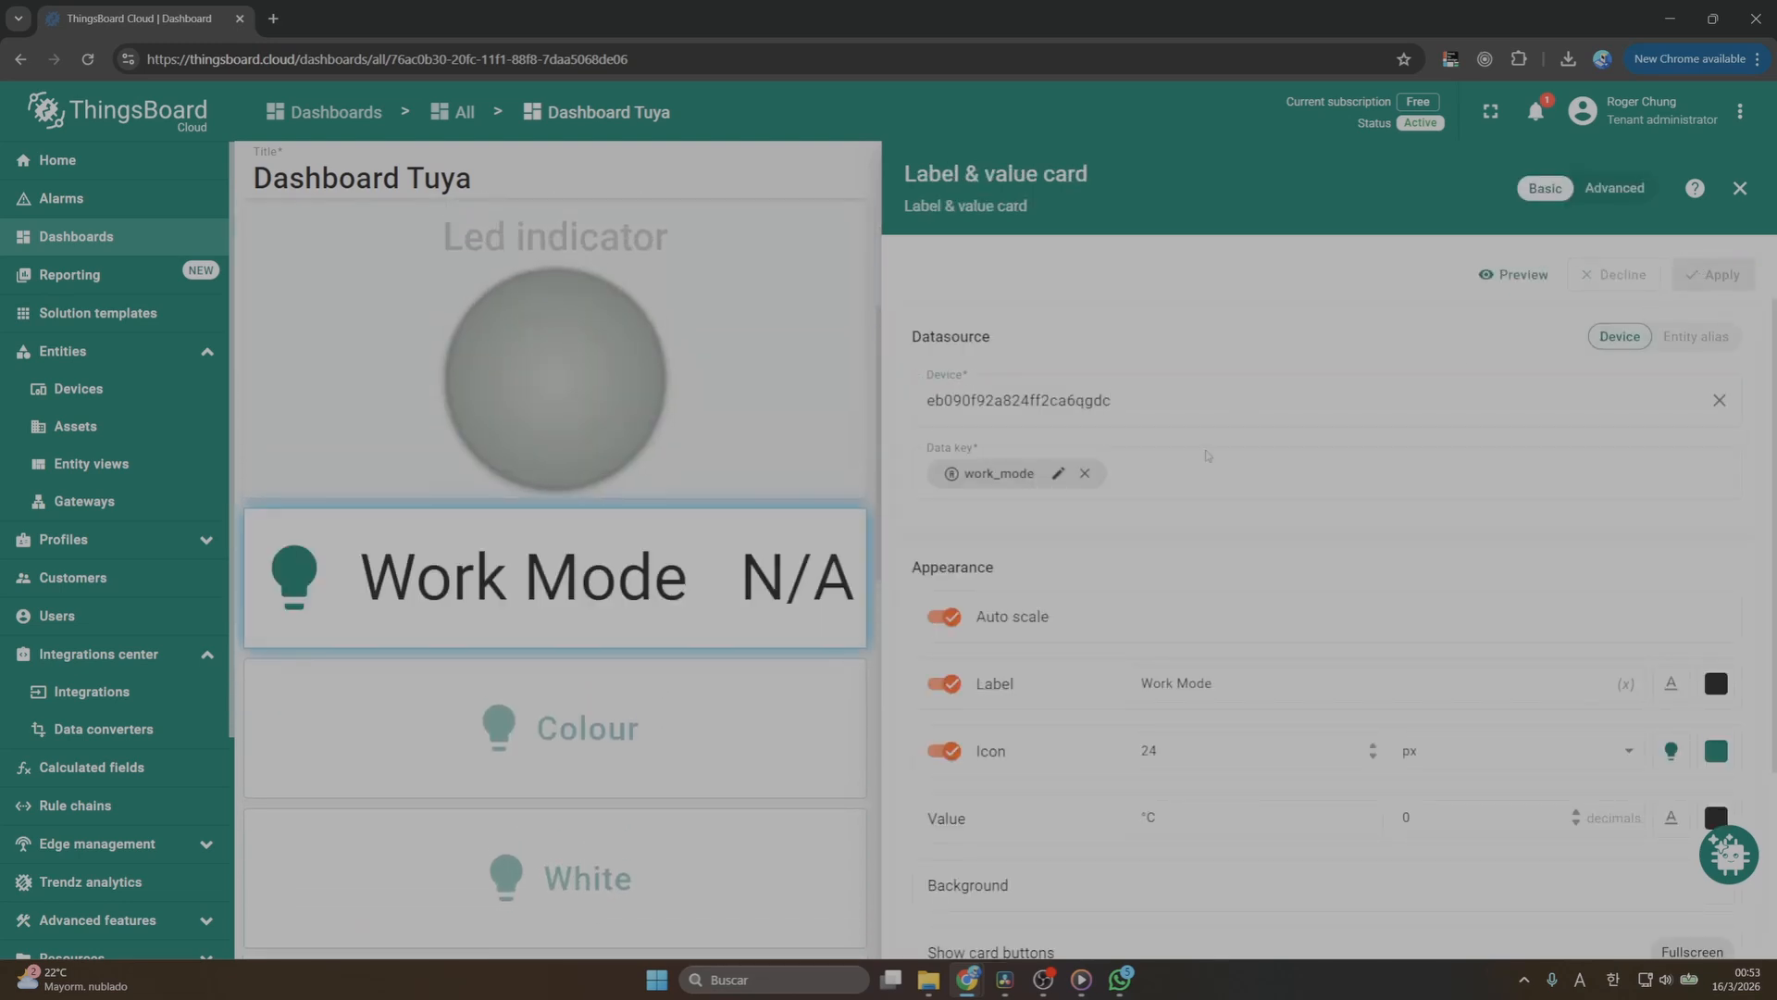
Set the Colour command button's target device to eb090f92a824ff2ca6qgdc and apply the change
{"action": "left_click", "coordinate": [702, 555]}
{"action": "left_click", "coordinate": [998, 387]}
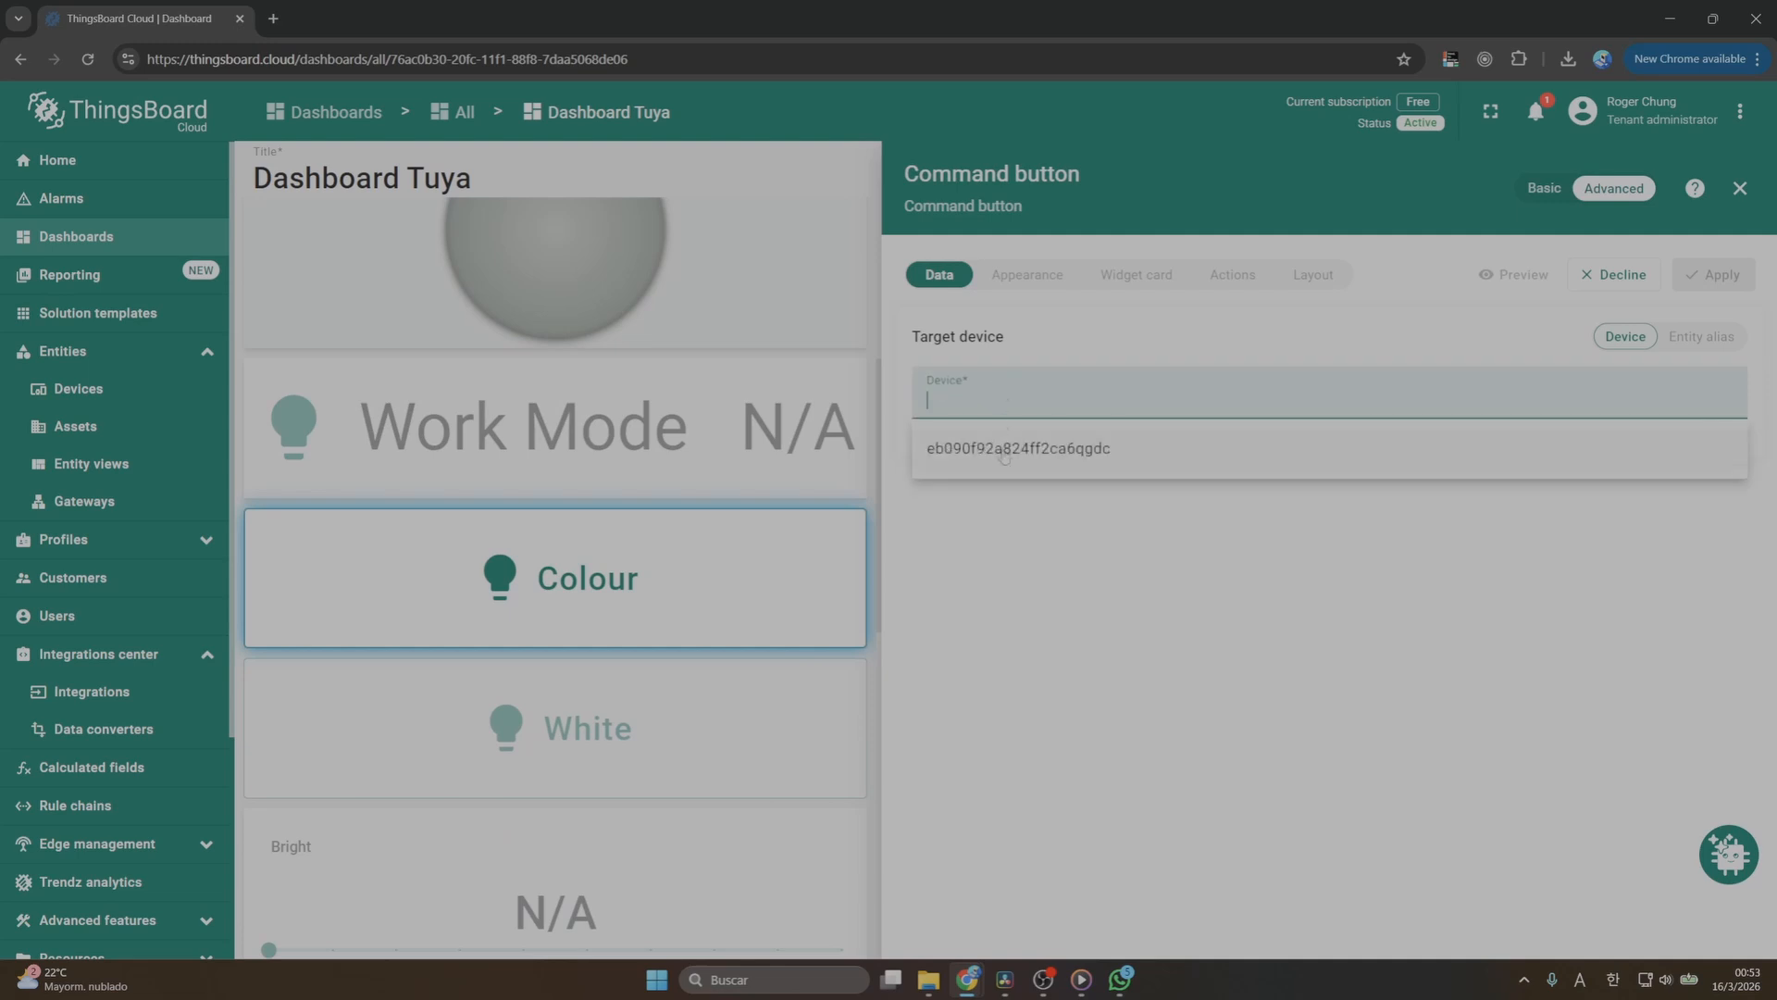
{"action": "left_click", "coordinate": [1018, 454]}
{"action": "left_click", "coordinate": [1713, 274]}
Set the White command button's target device to eb090f92a824ff2ca6qgdc and apply the change
{"action": "left_click", "coordinate": [685, 745]}
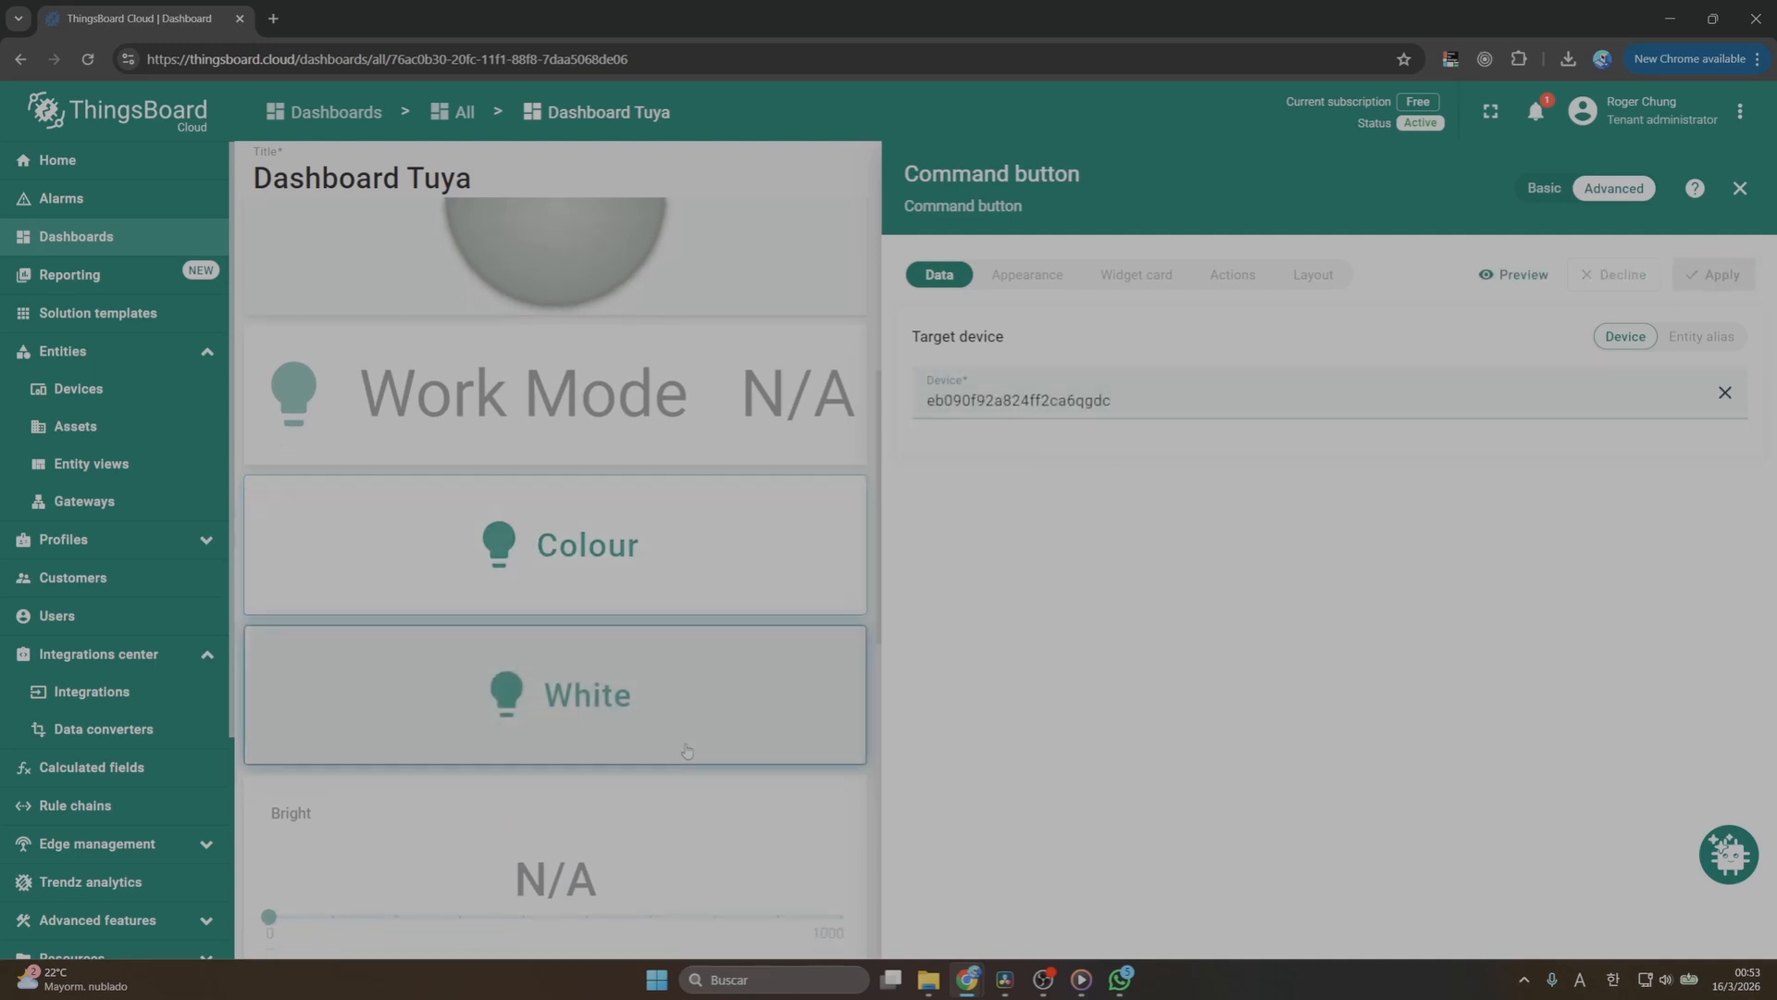
{"action": "left_click", "coordinate": [1071, 400]}
{"action": "left_click", "coordinate": [1050, 453]}
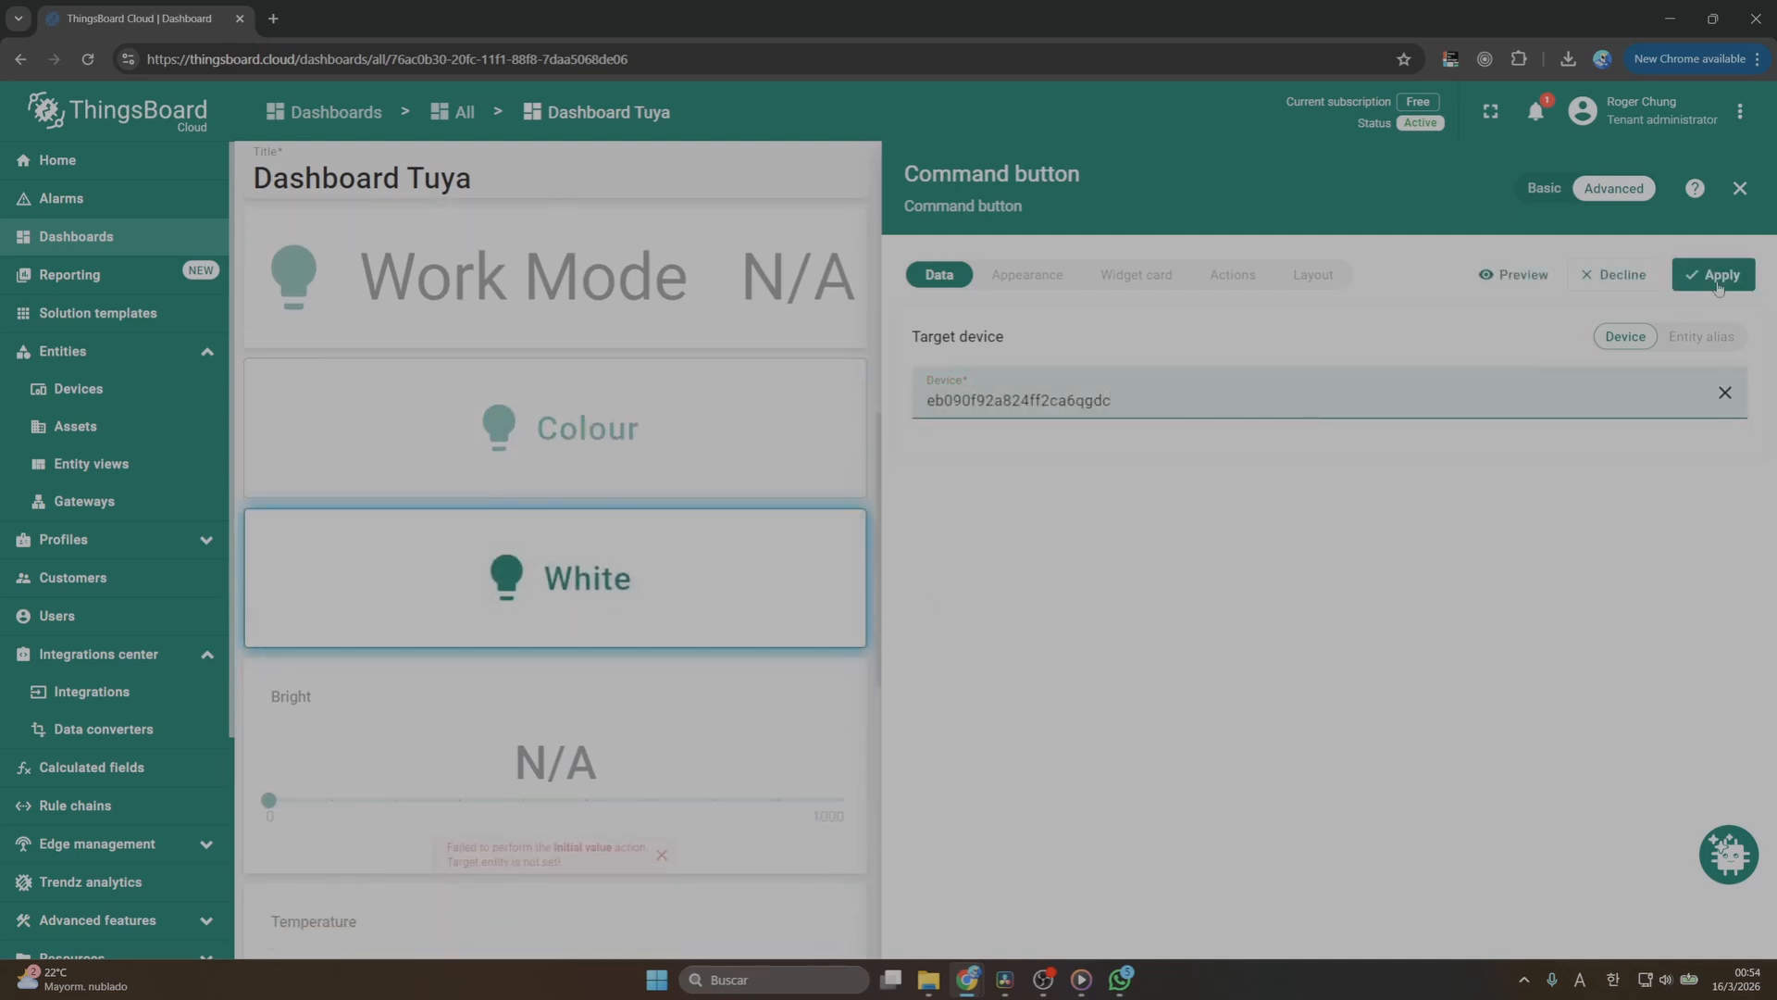
{"action": "left_click", "coordinate": [1713, 274]}
Set the Bright slider's target device to eb090f92a824ff2ca6qgdc and apply the change
{"action": "scroll", "coordinate": [648, 616], "scroll_direction": "down", "scroll_amount": 2}
{"action": "left_click", "coordinate": [638, 505]}
{"action": "left_click", "coordinate": [1047, 401]}
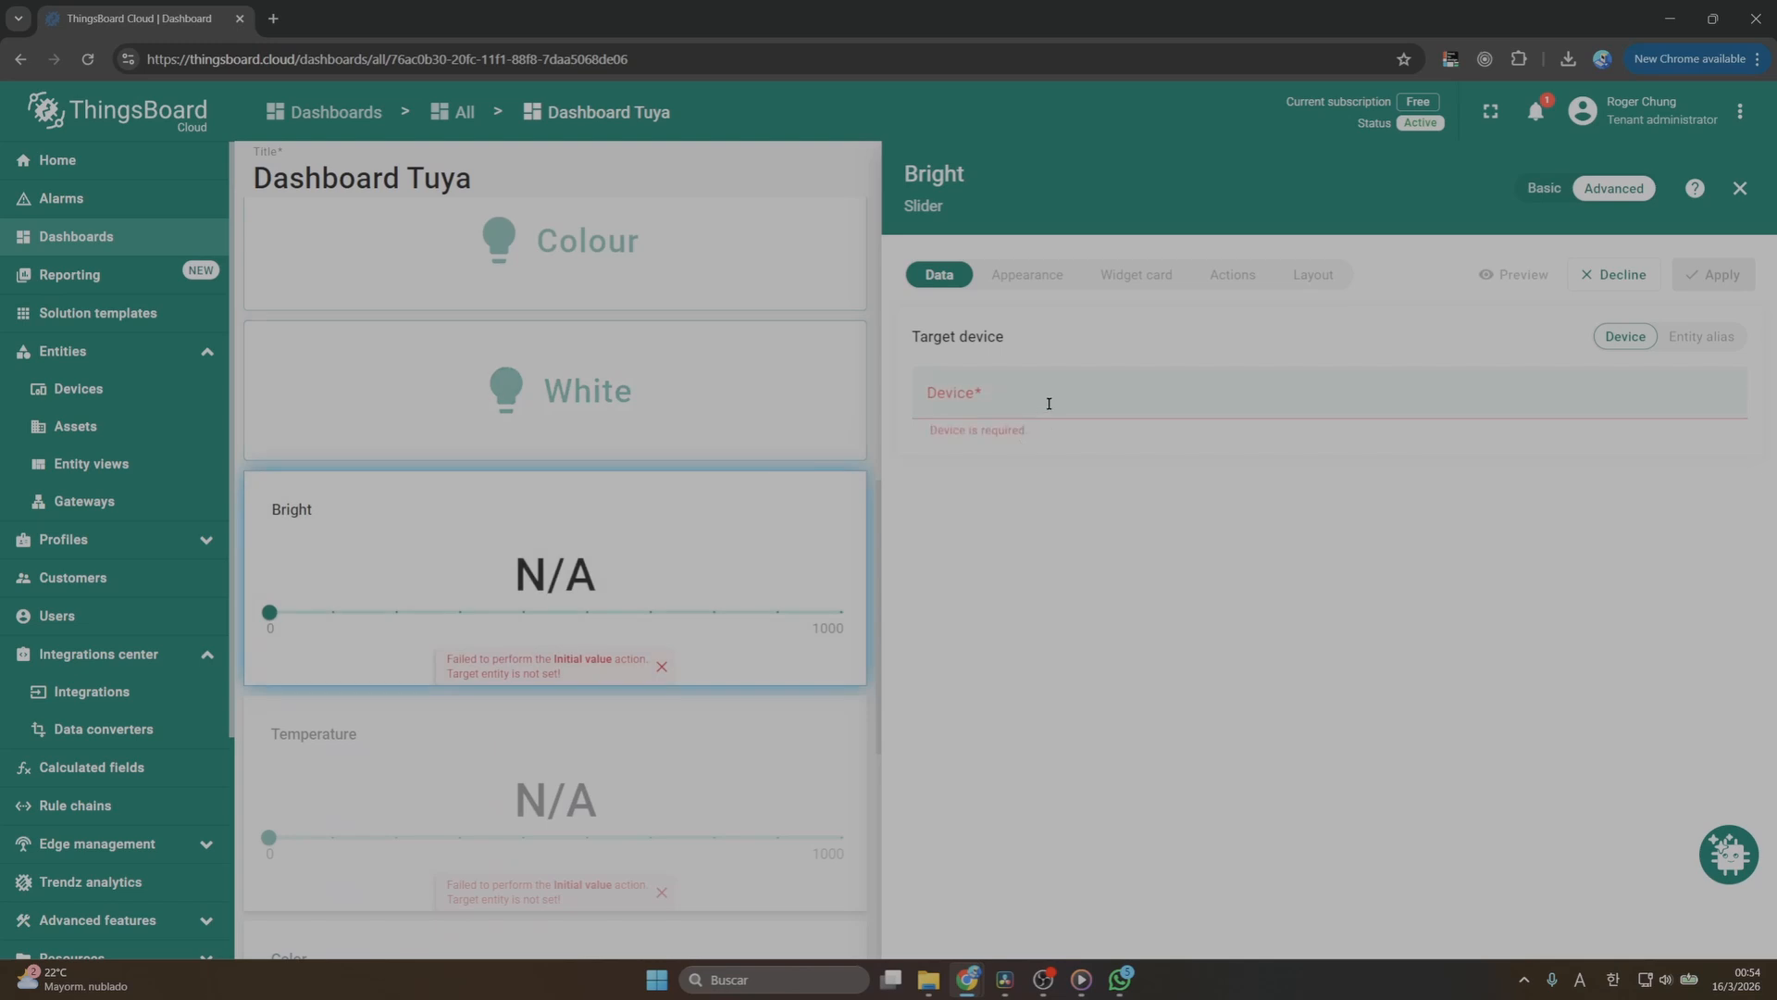
{"action": "left_click", "coordinate": [1037, 453]}
{"action": "left_click", "coordinate": [1714, 274]}
Set the Temperature slider's target device to eb090f92a824ff2ca6qgdc and apply the change
{"action": "scroll", "coordinate": [648, 463], "scroll_direction": "down", "scroll_amount": 2}
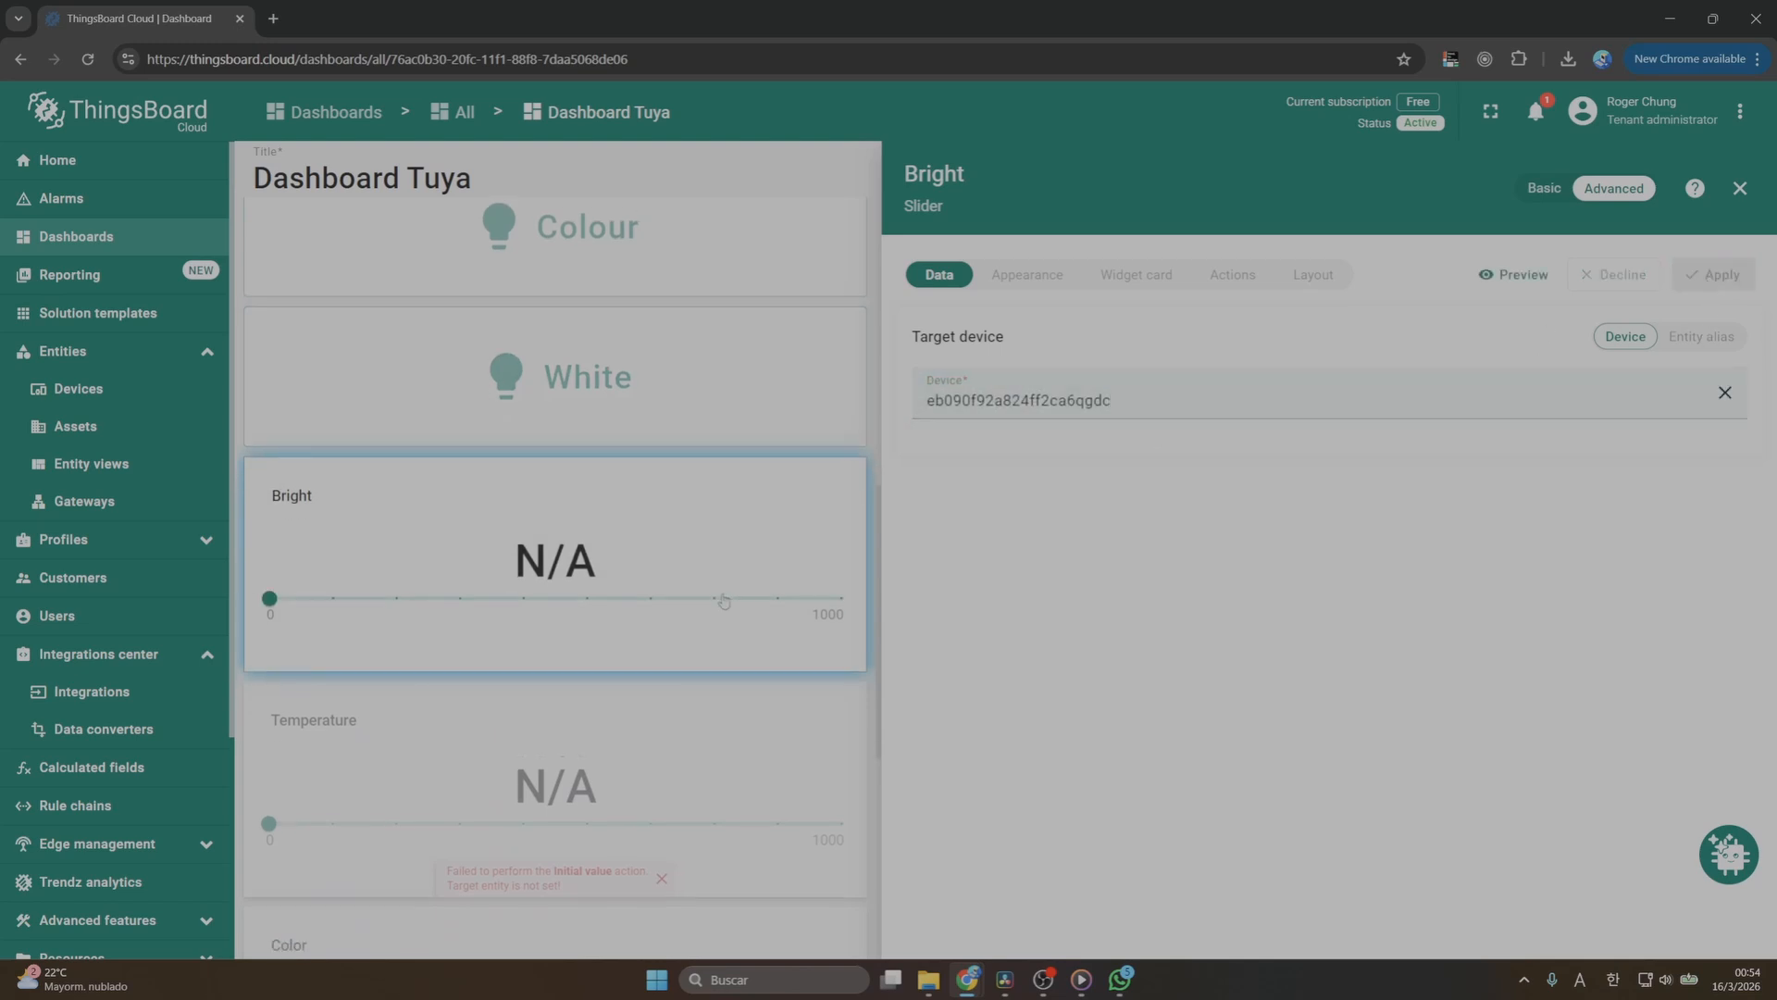
{"action": "left_click", "coordinate": [646, 519]}
{"action": "left_click", "coordinate": [1027, 389]}
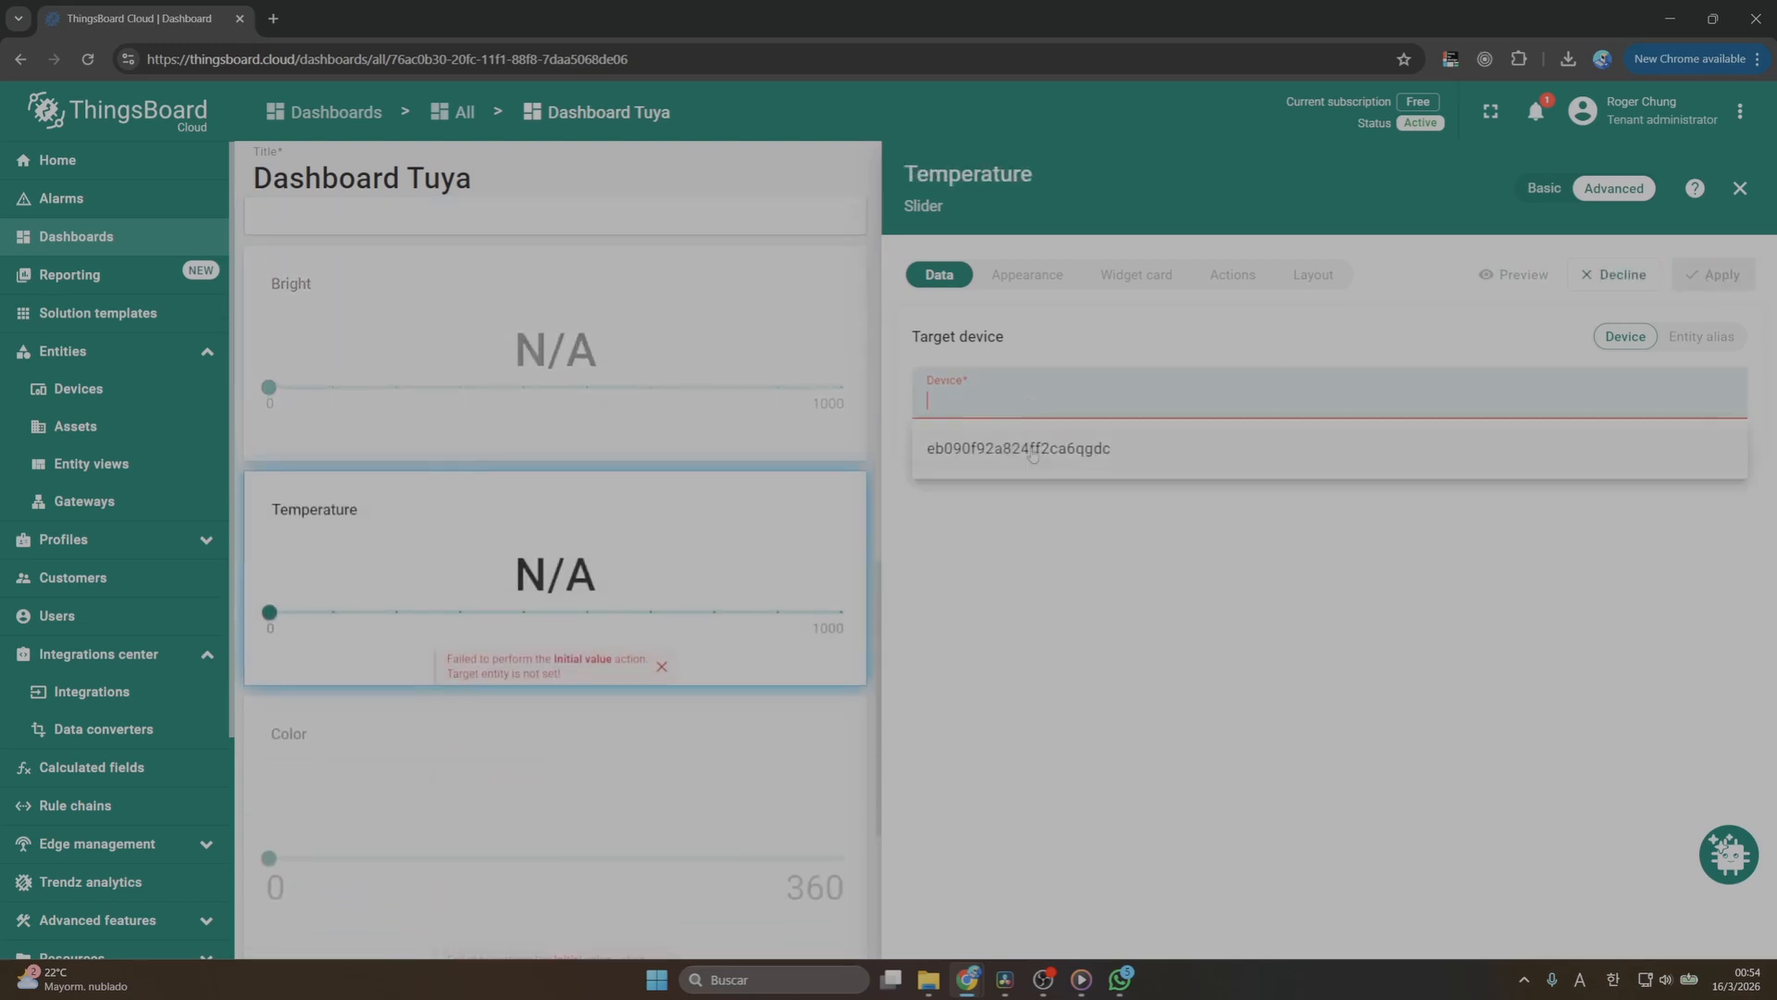
{"action": "left_click", "coordinate": [1033, 458]}
{"action": "left_click", "coordinate": [1714, 274]}
Set the Color slider's target device to eb090f92a824ff2ca6qgdc and apply the change
{"action": "scroll", "coordinate": [593, 518], "scroll_direction": "down", "scroll_amount": 2}
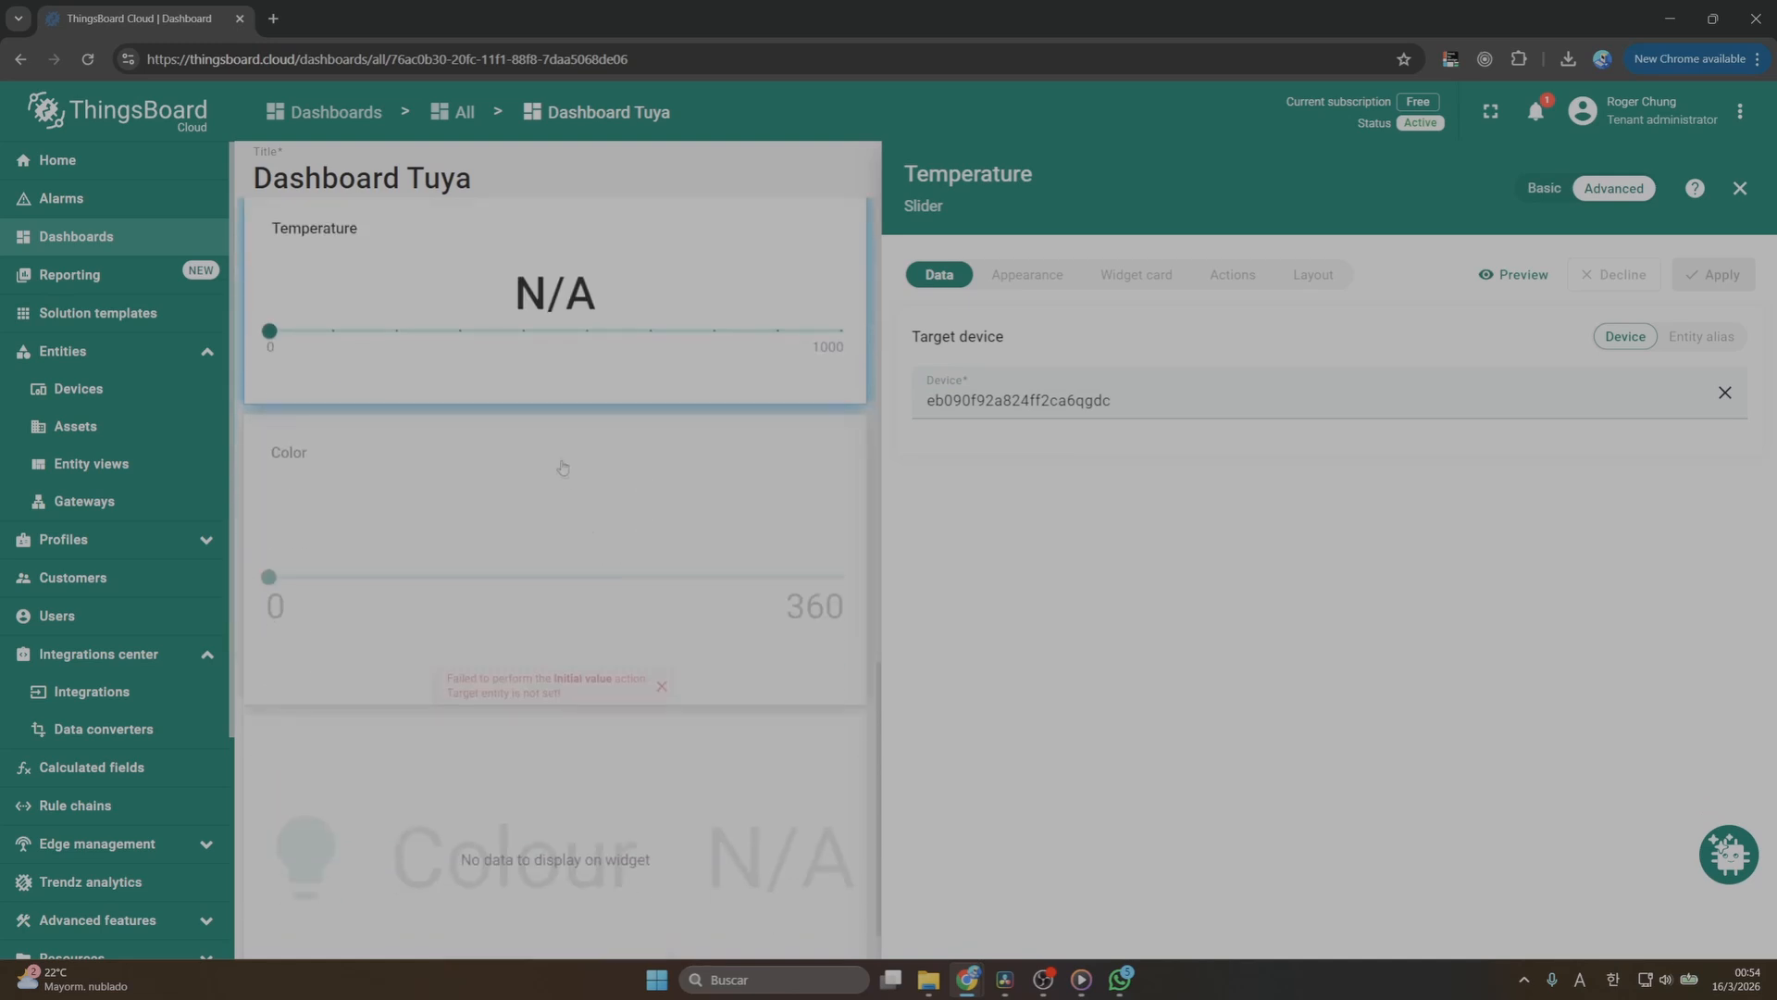
{"action": "left_click", "coordinate": [578, 474]}
{"action": "left_click", "coordinate": [1027, 389]}
{"action": "left_click", "coordinate": [1024, 448]}
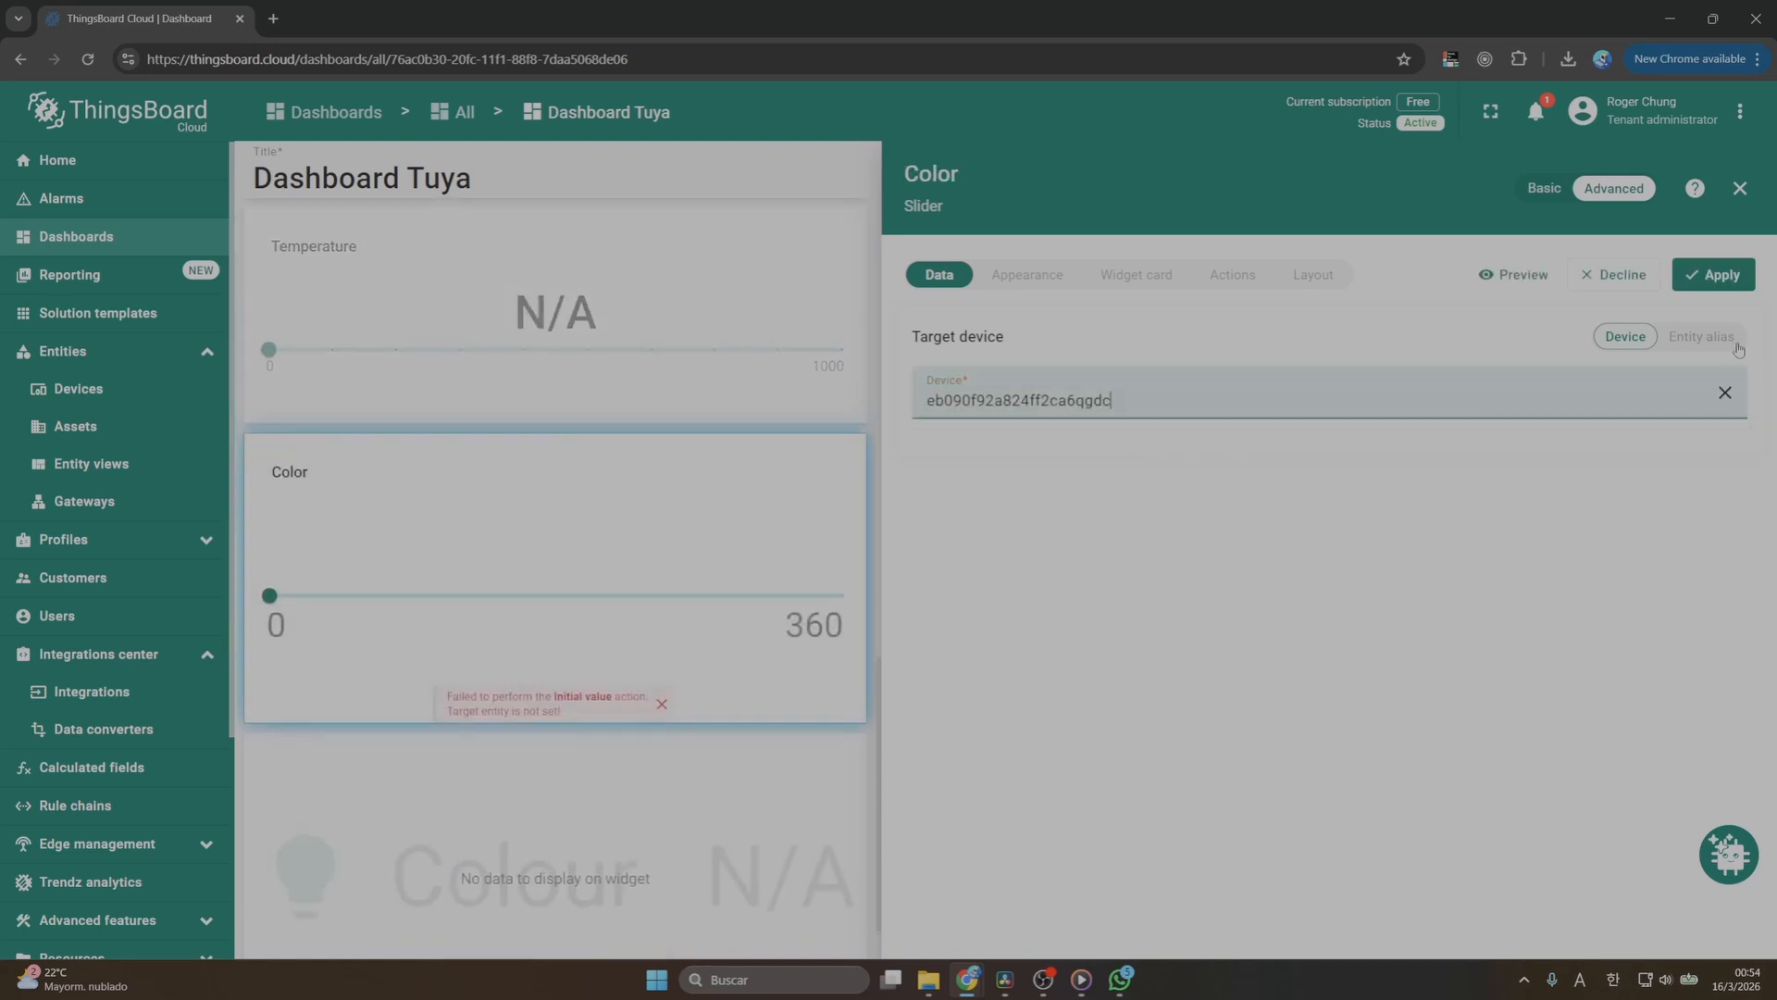
{"action": "left_click", "coordinate": [1713, 274]}
Set the Colour value card's datasource device to eb090f92a824ff2ca6qgdc, apply the change and save the dashboard
{"action": "scroll", "coordinate": [622, 646], "scroll_direction": "down", "scroll_amount": 1}
{"action": "left_click", "coordinate": [606, 699]}
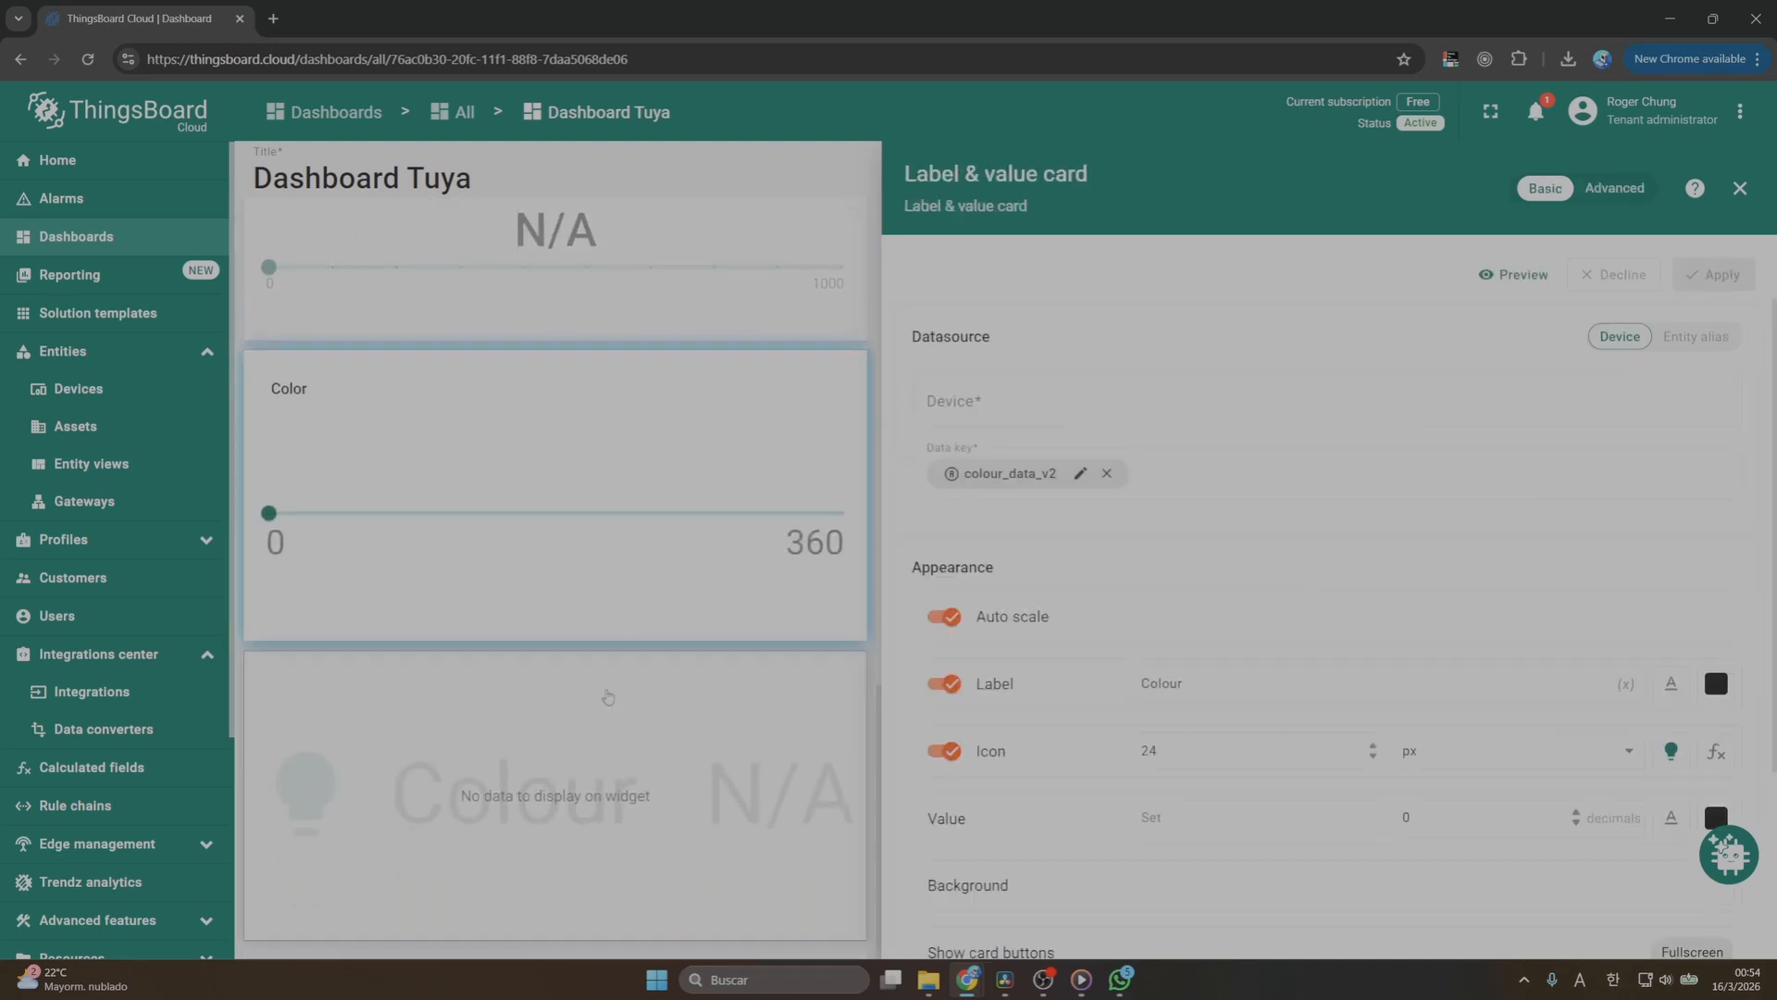
{"action": "left_click", "coordinate": [1028, 400]}
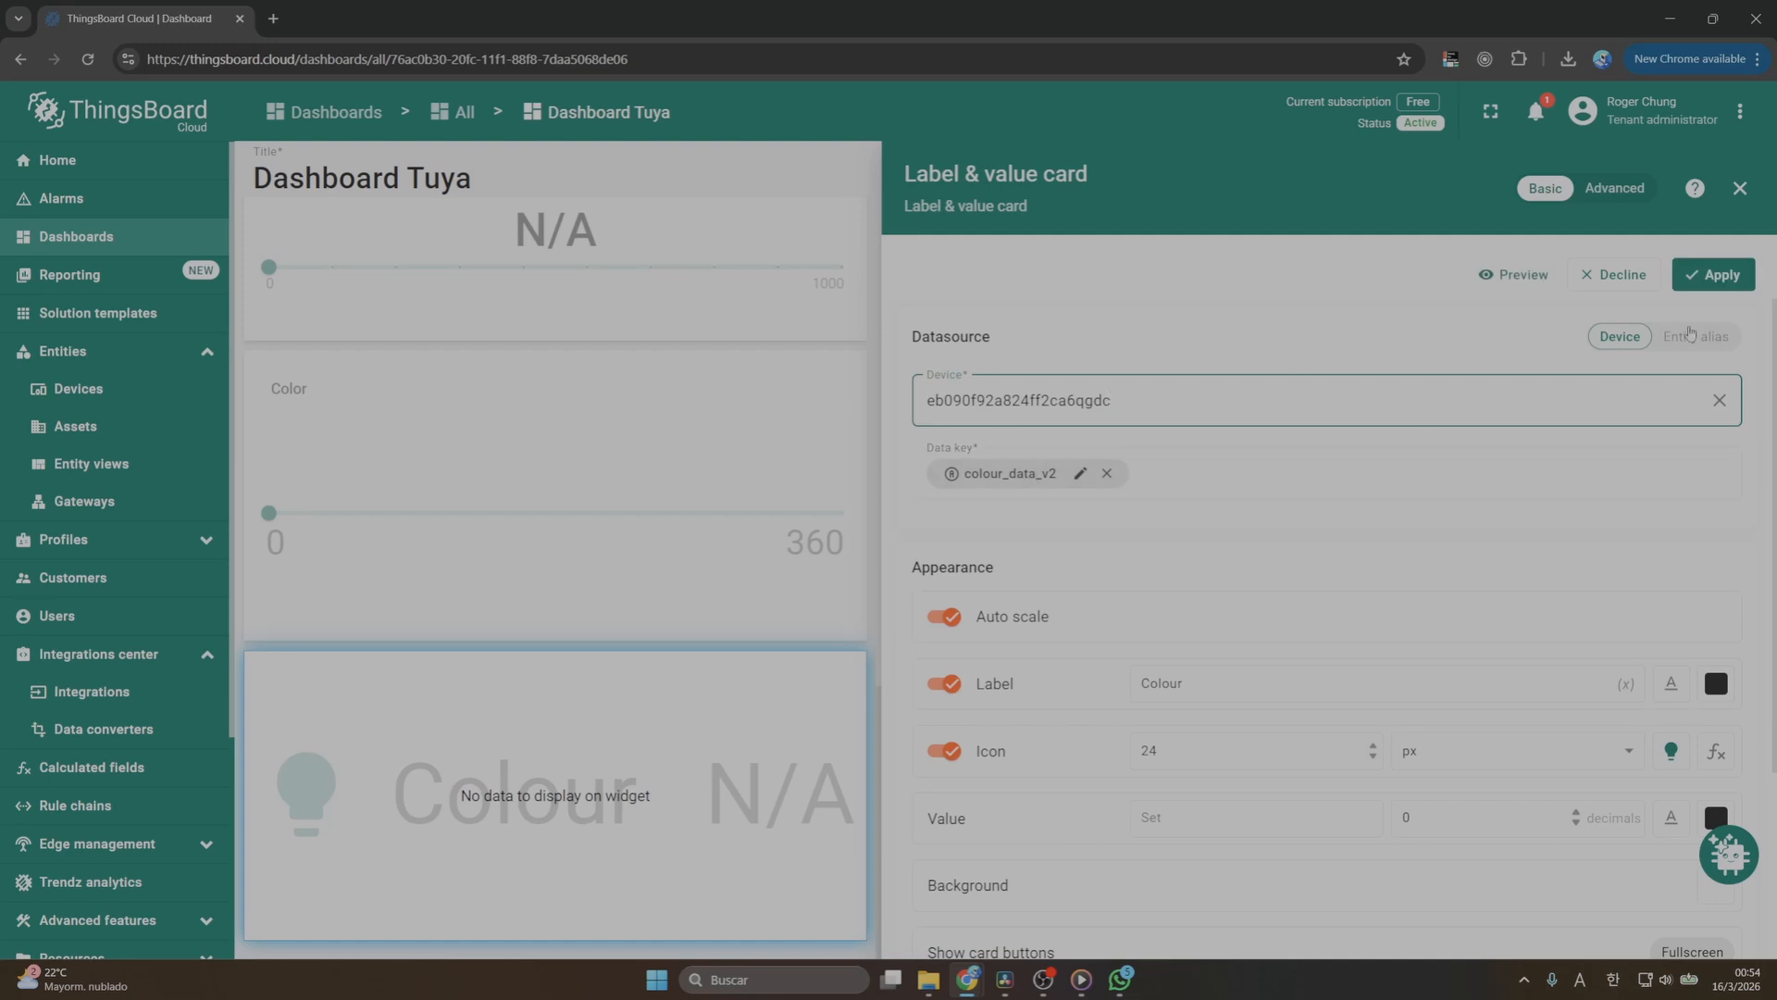
{"action": "left_click", "coordinate": [1713, 274]}
{"action": "left_click", "coordinate": [1740, 188]}
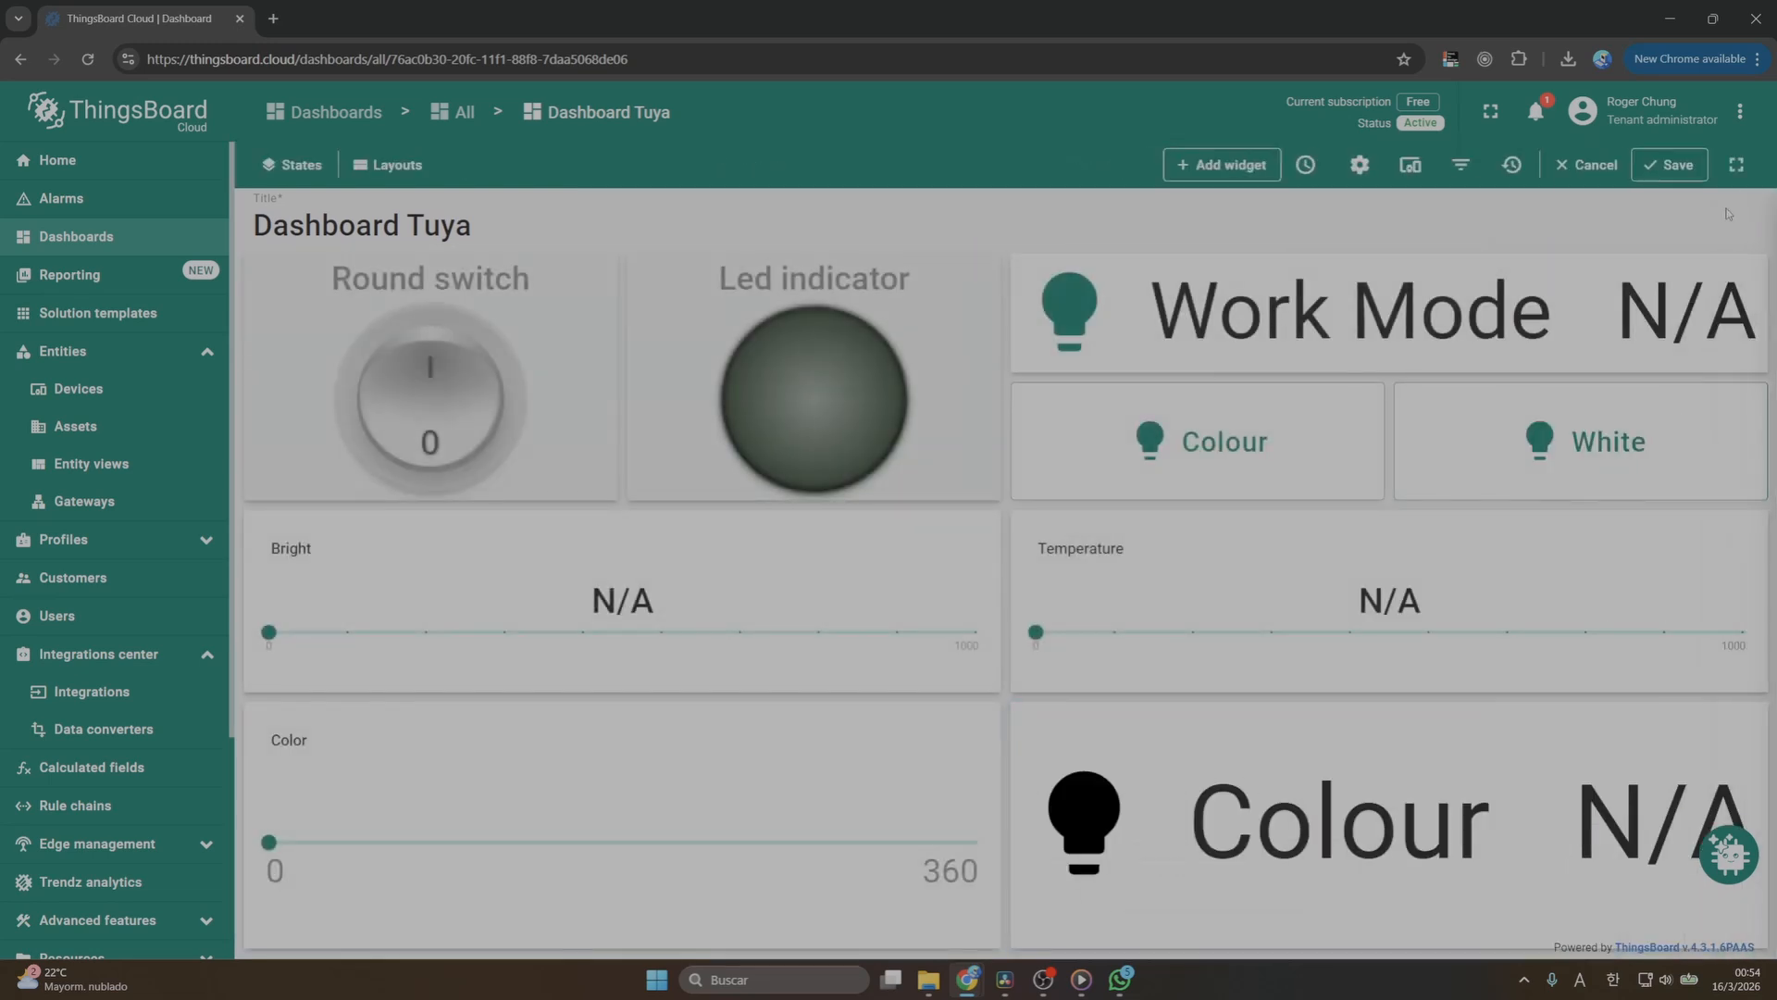
{"action": "left_click", "coordinate": [1669, 165]}
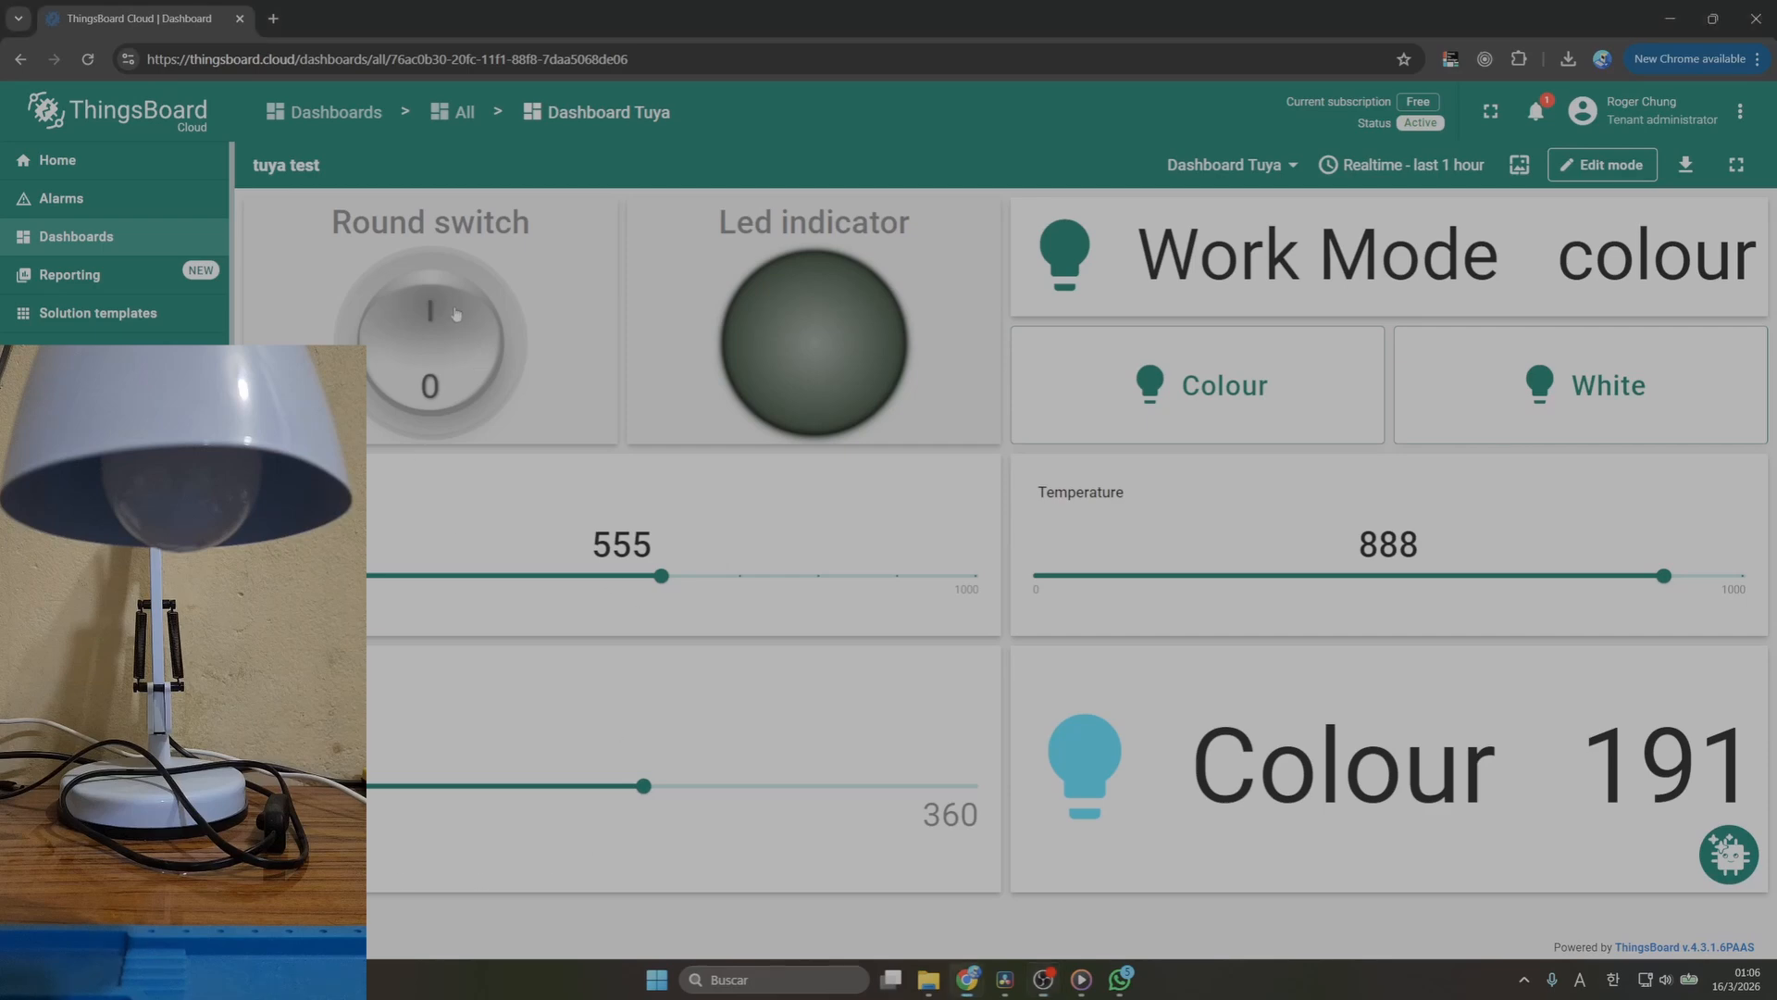
Turn the bulb on with the Round switch and change its work mode to White
{"action": "left_click", "coordinate": [443, 330]}
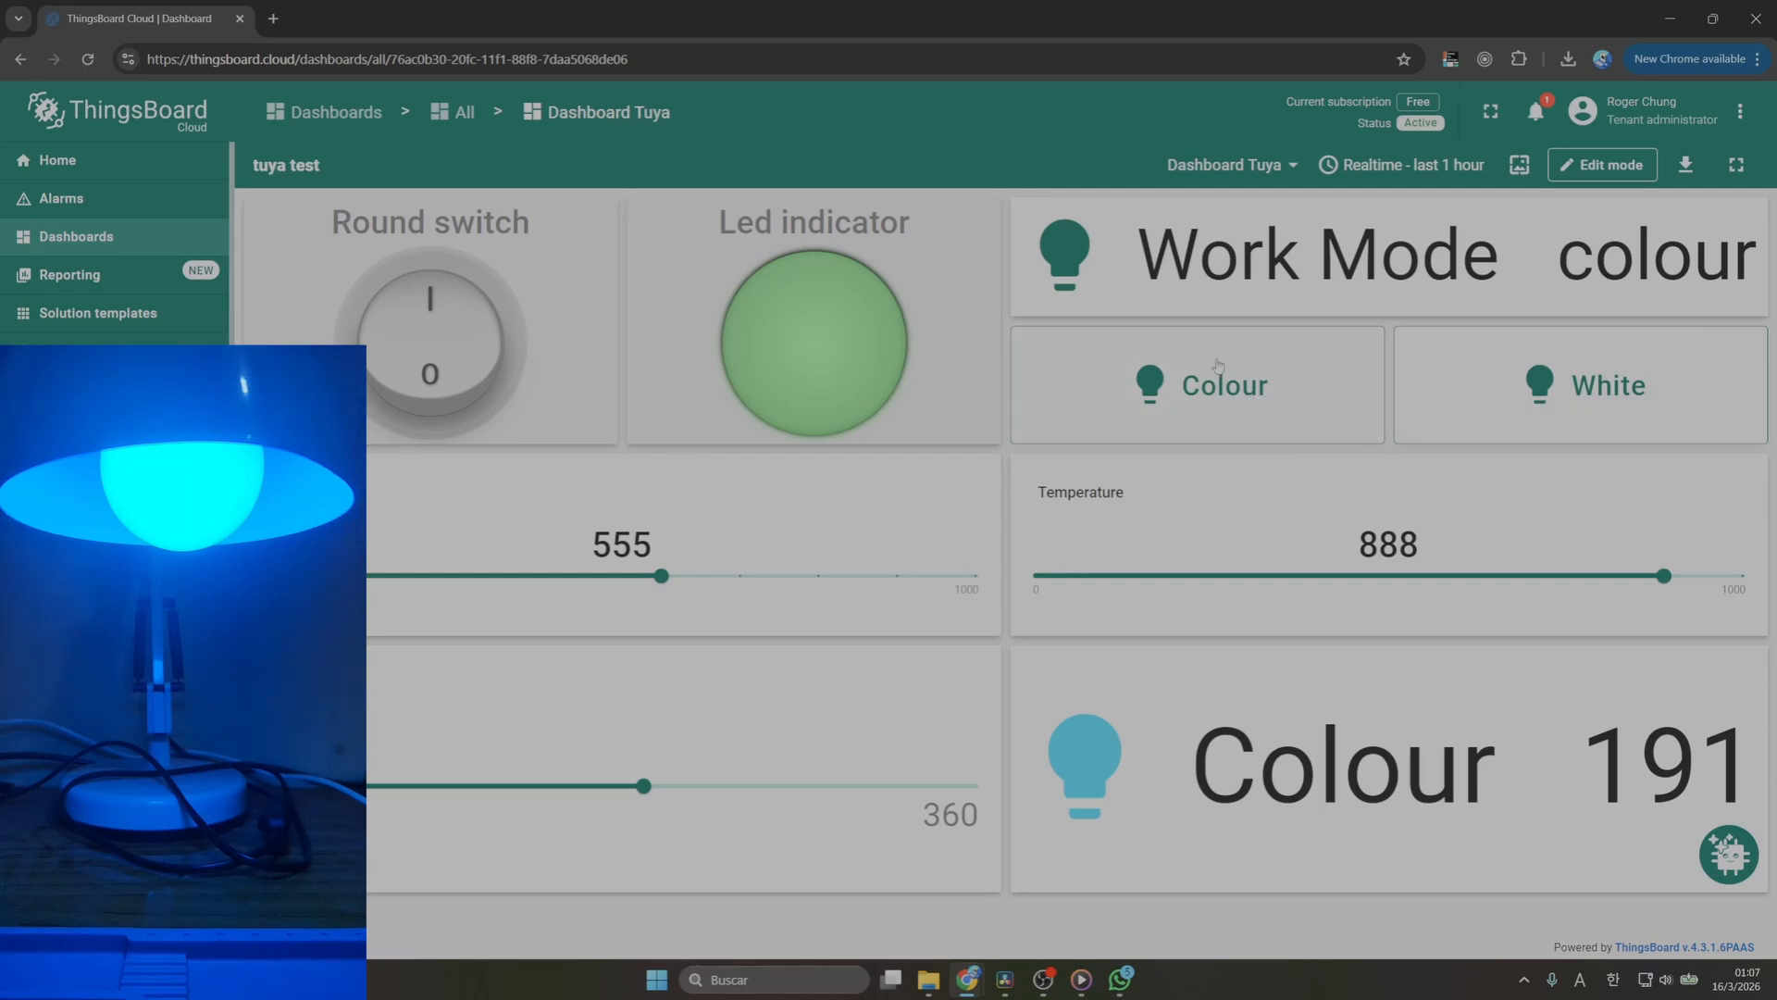
{"action": "left_click", "coordinate": [1597, 389]}
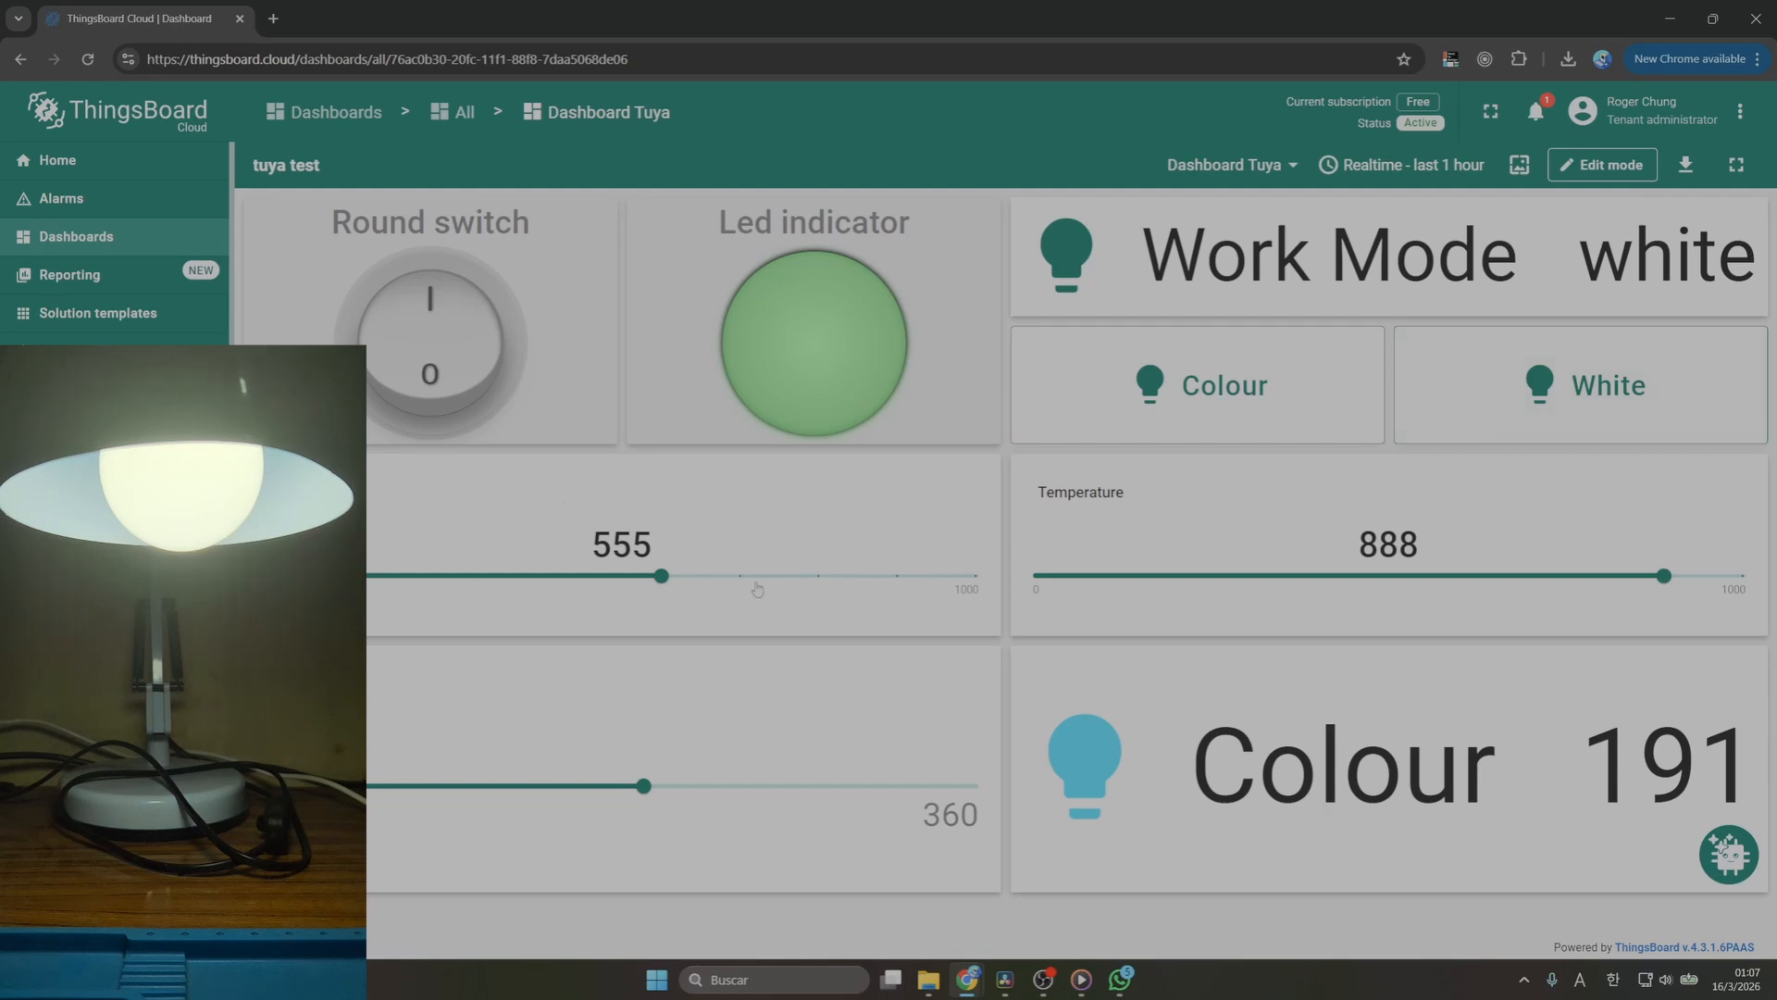
Set the Bright slider to 1000 and sweep the Temperature slider in steps from 1000 down to 0
{"action": "left_click", "coordinate": [976, 583]}
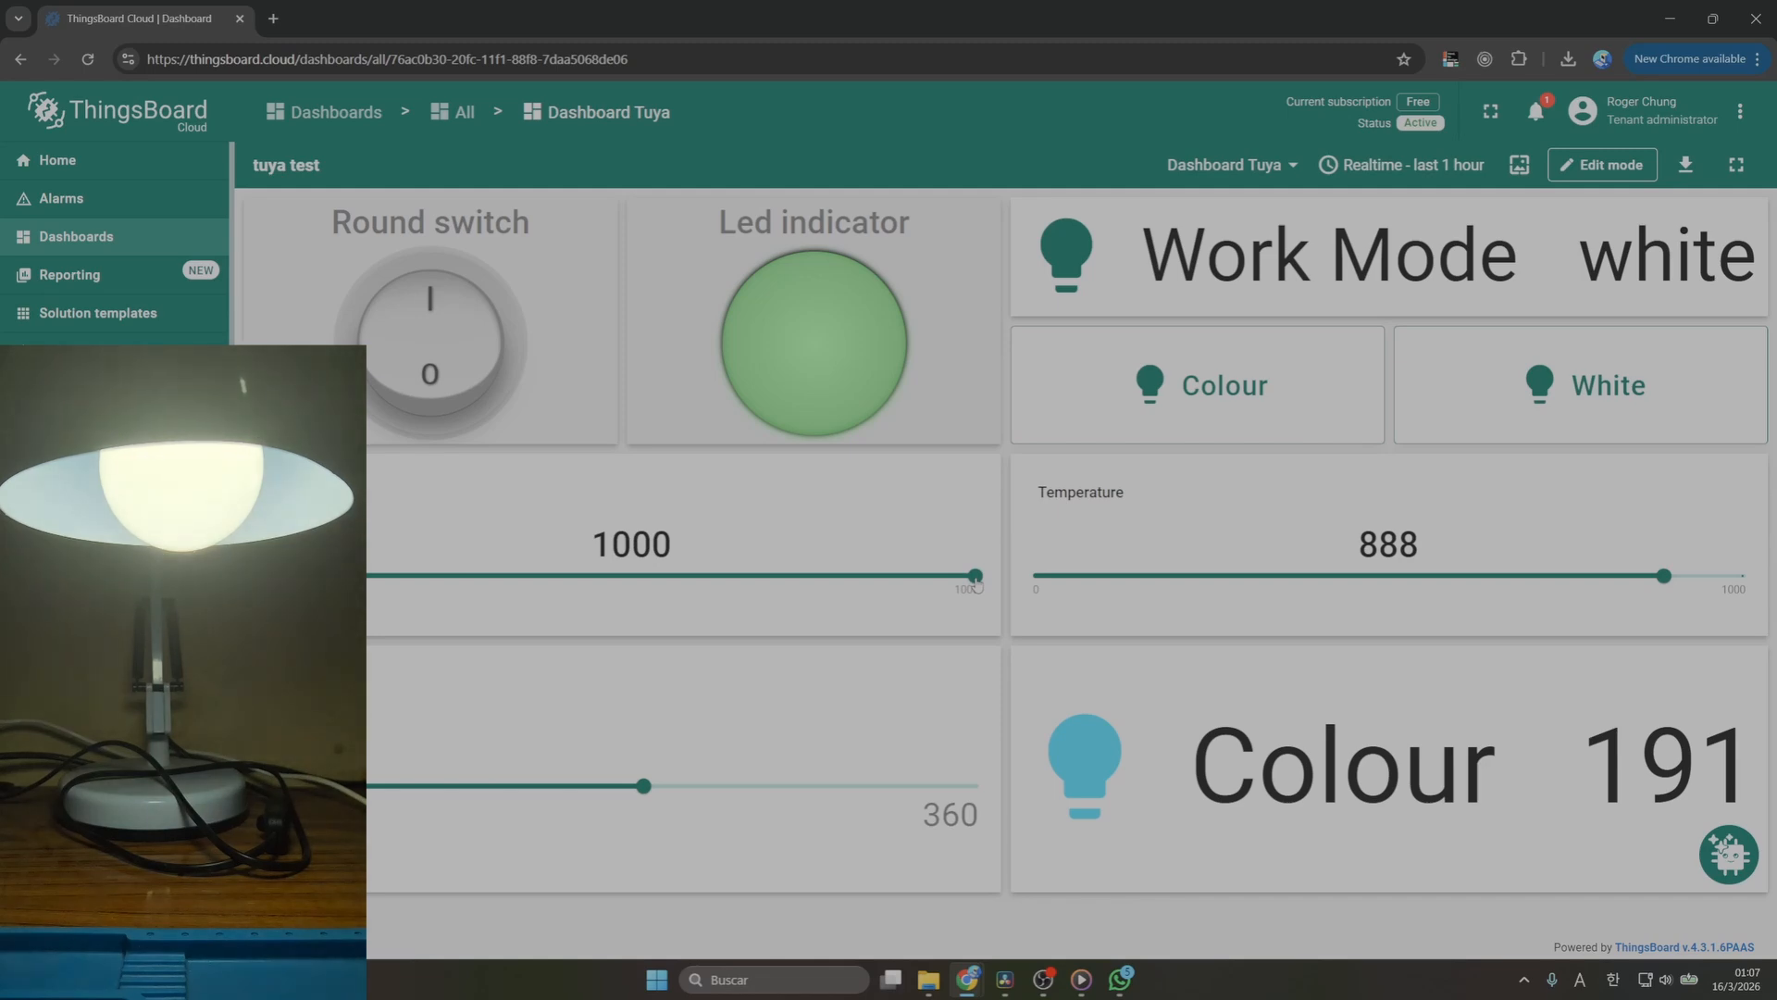
{"action": "left_click", "coordinate": [1744, 577]}
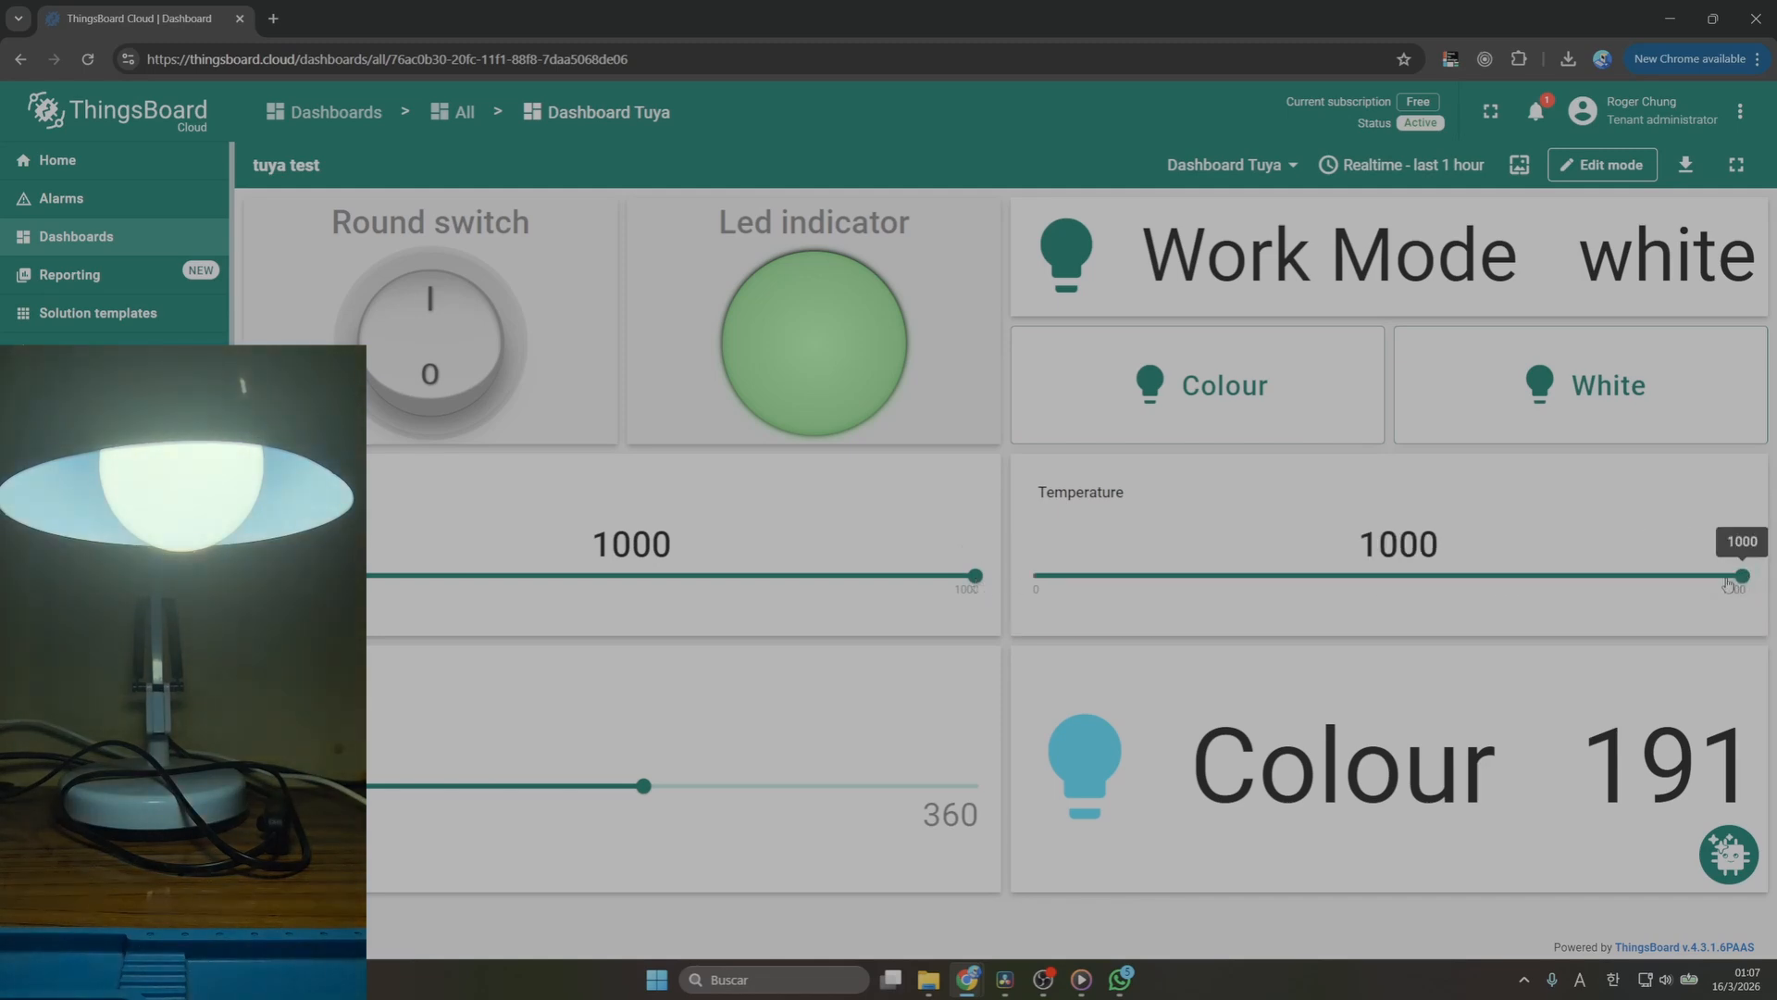
{"action": "left_click", "coordinate": [1662, 578]}
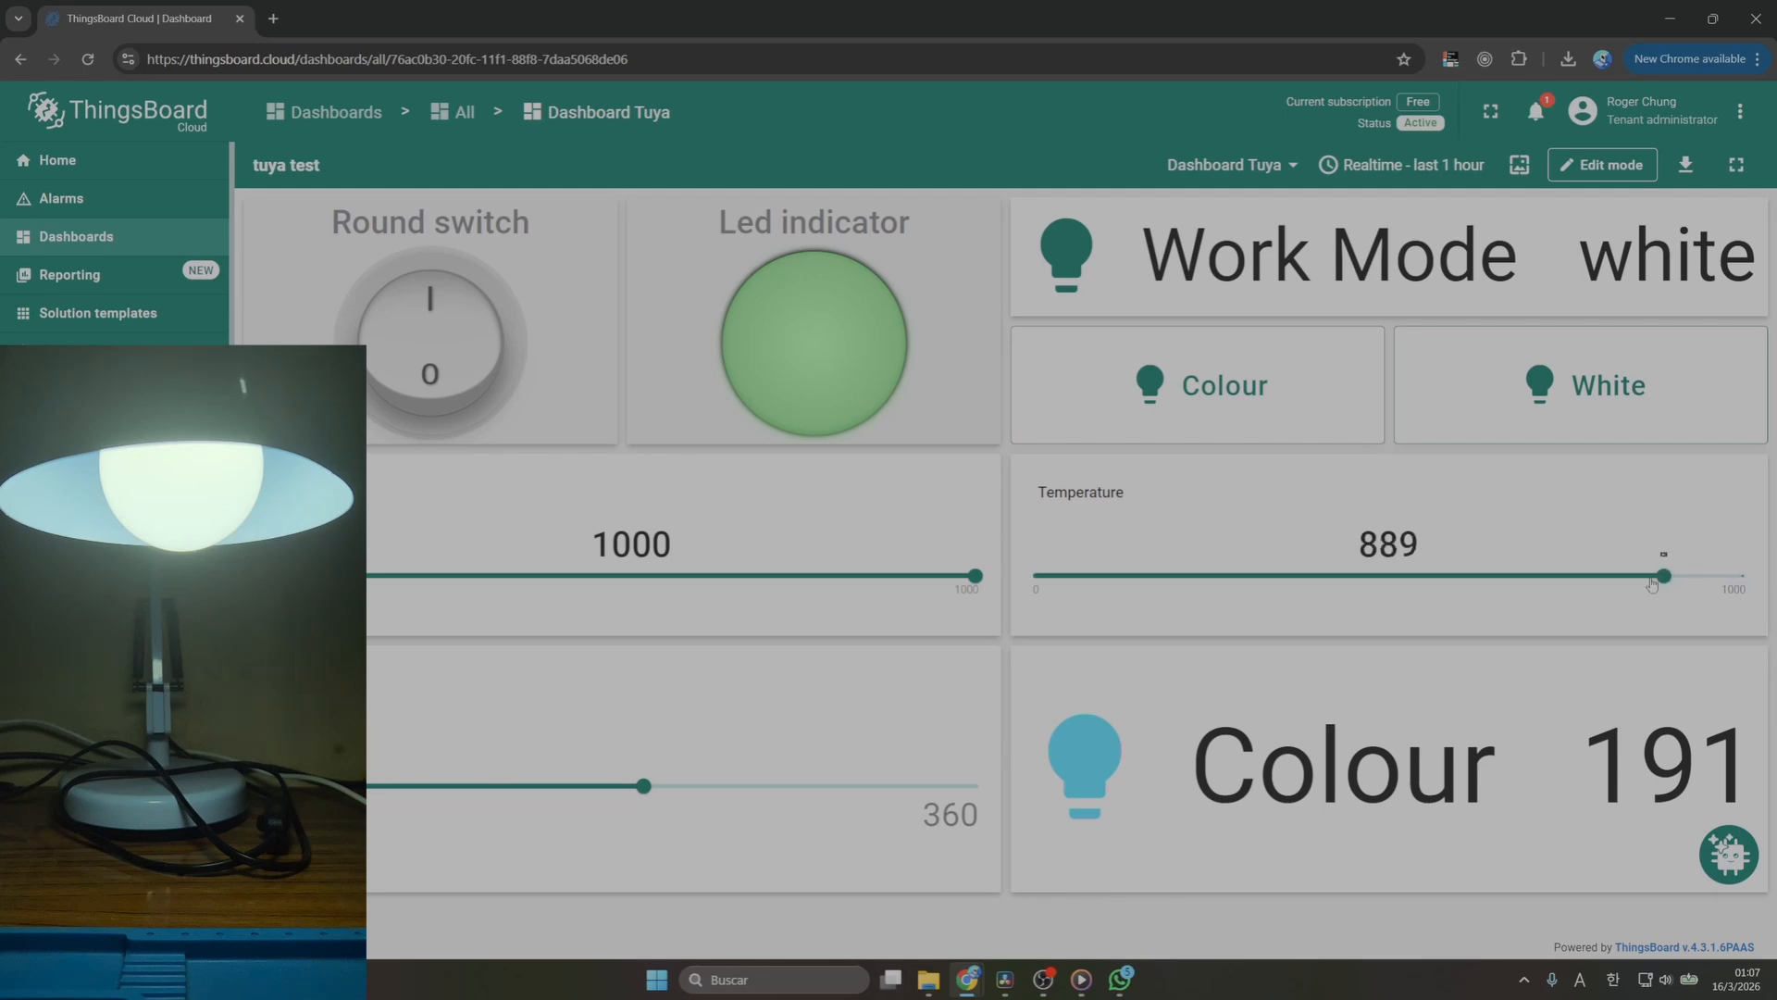
{"action": "left_click", "coordinate": [1556, 583]}
{"action": "left_click", "coordinate": [1470, 583]}
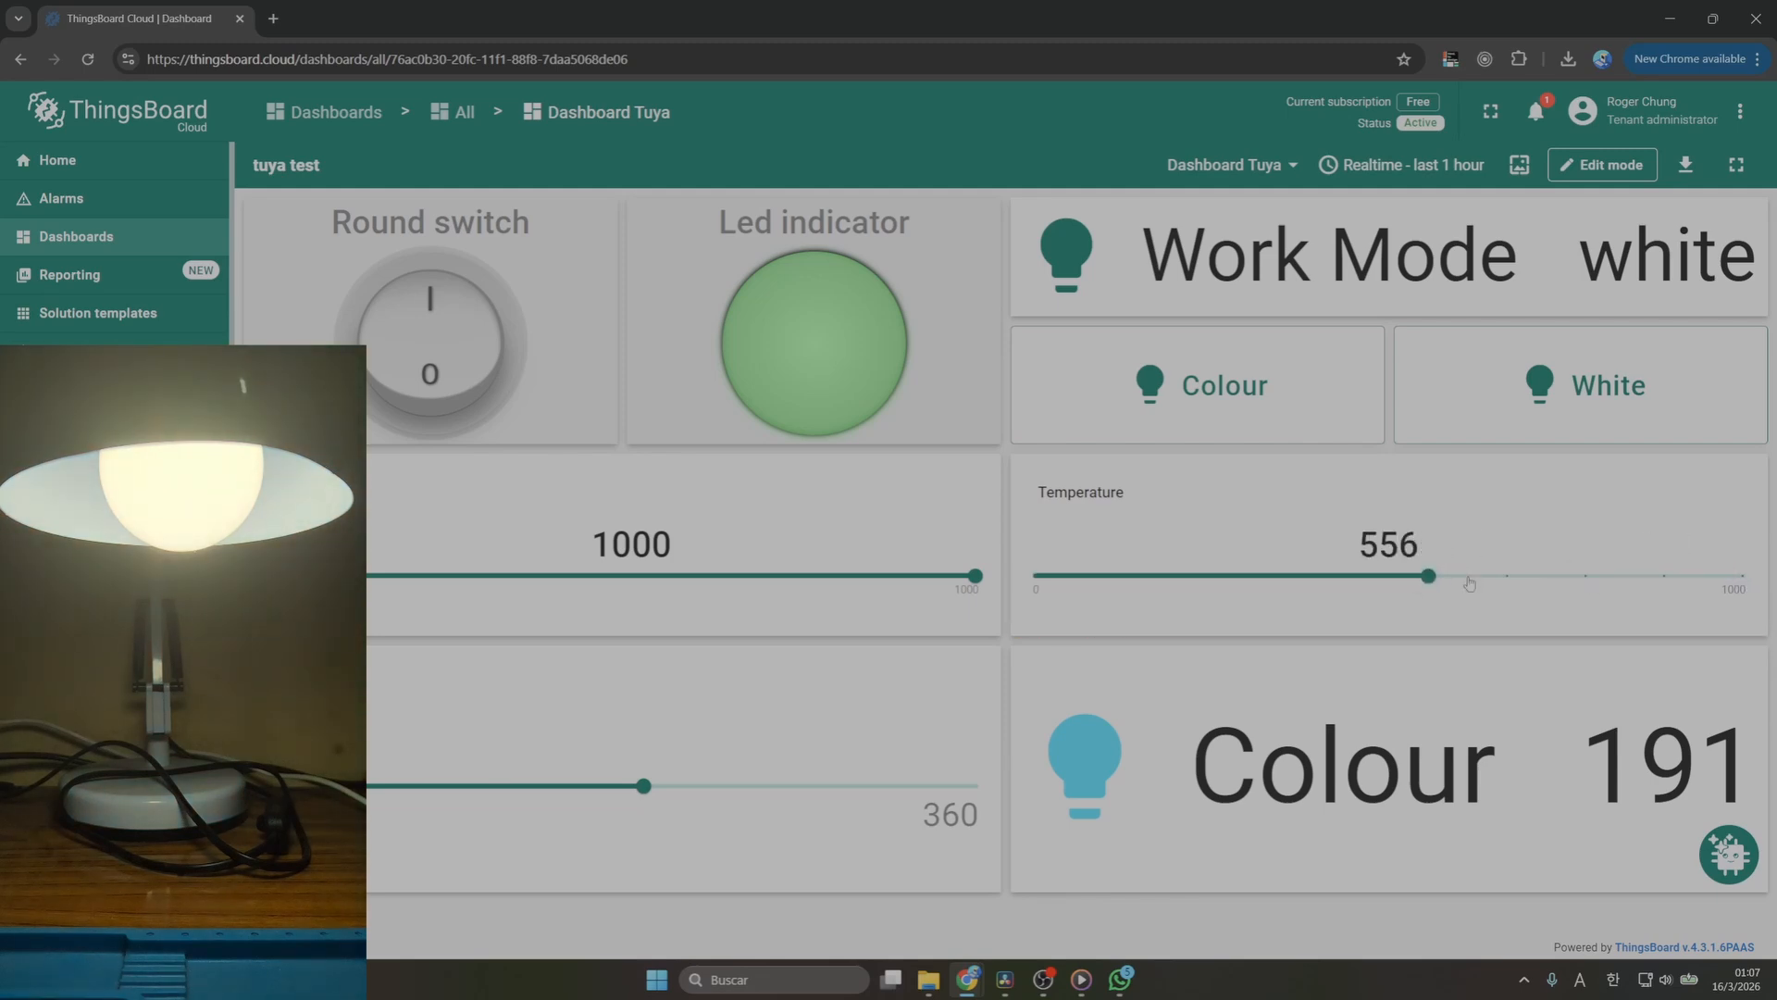
{"action": "left_click", "coordinate": [1339, 578]}
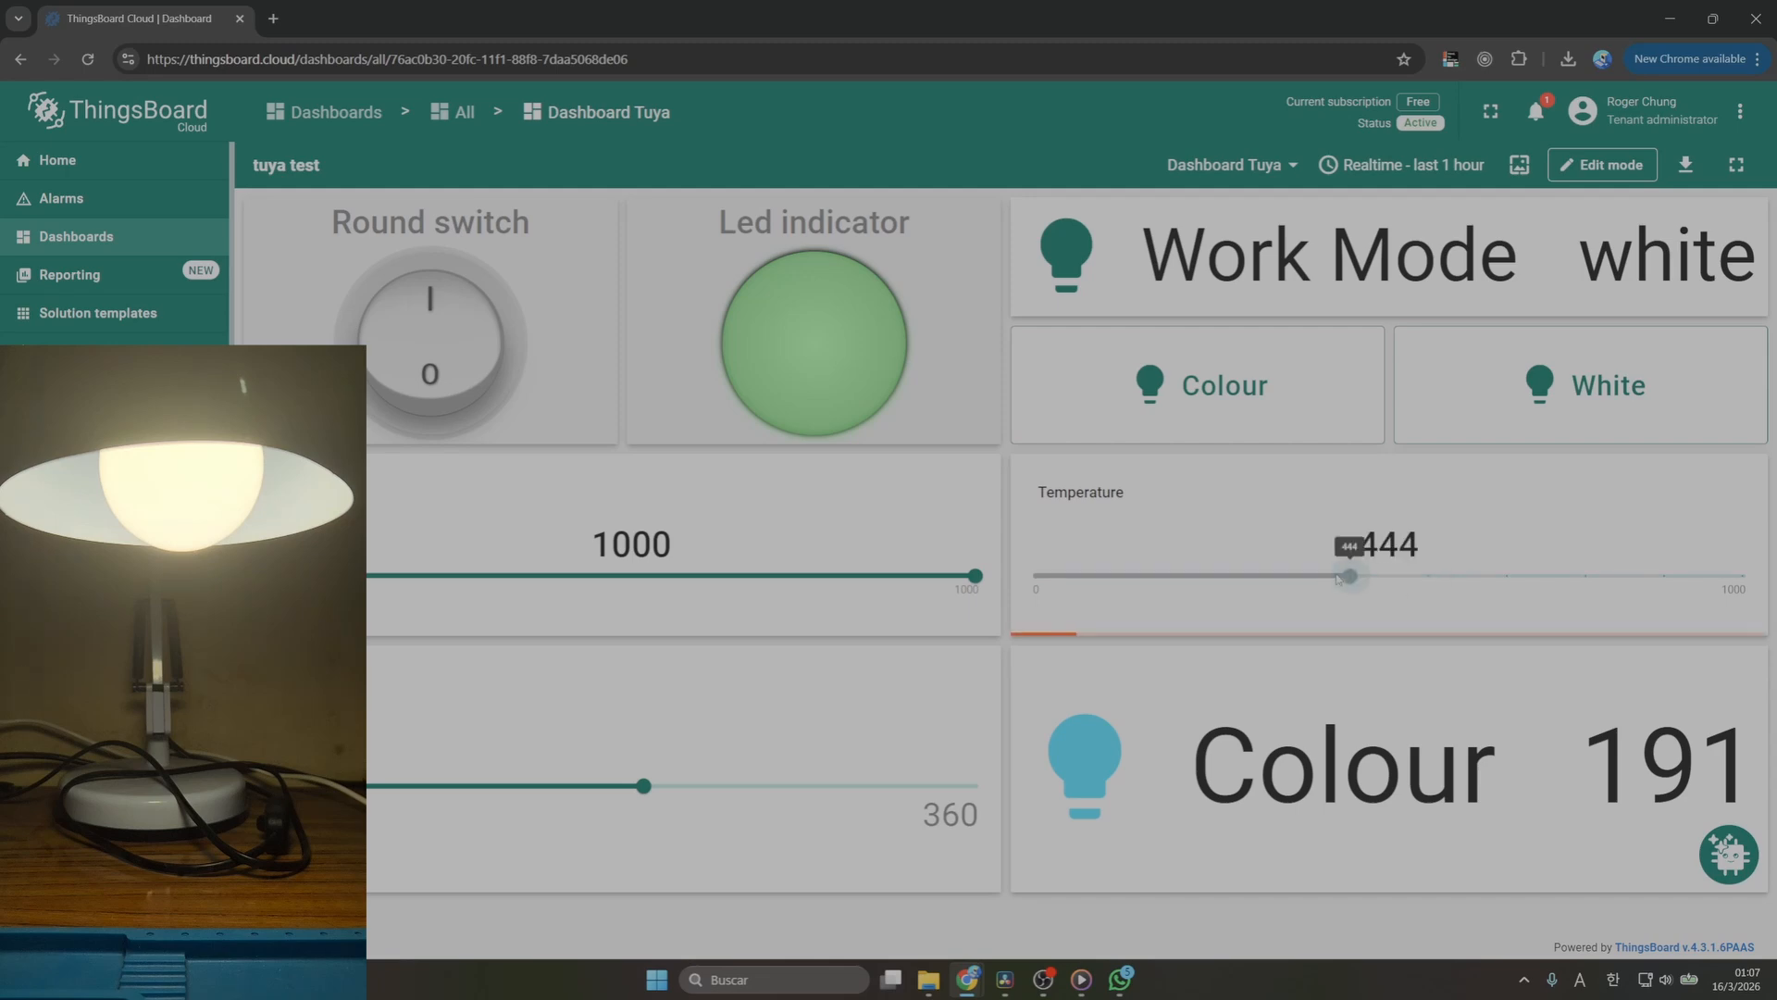
{"action": "left_click", "coordinate": [1245, 578]}
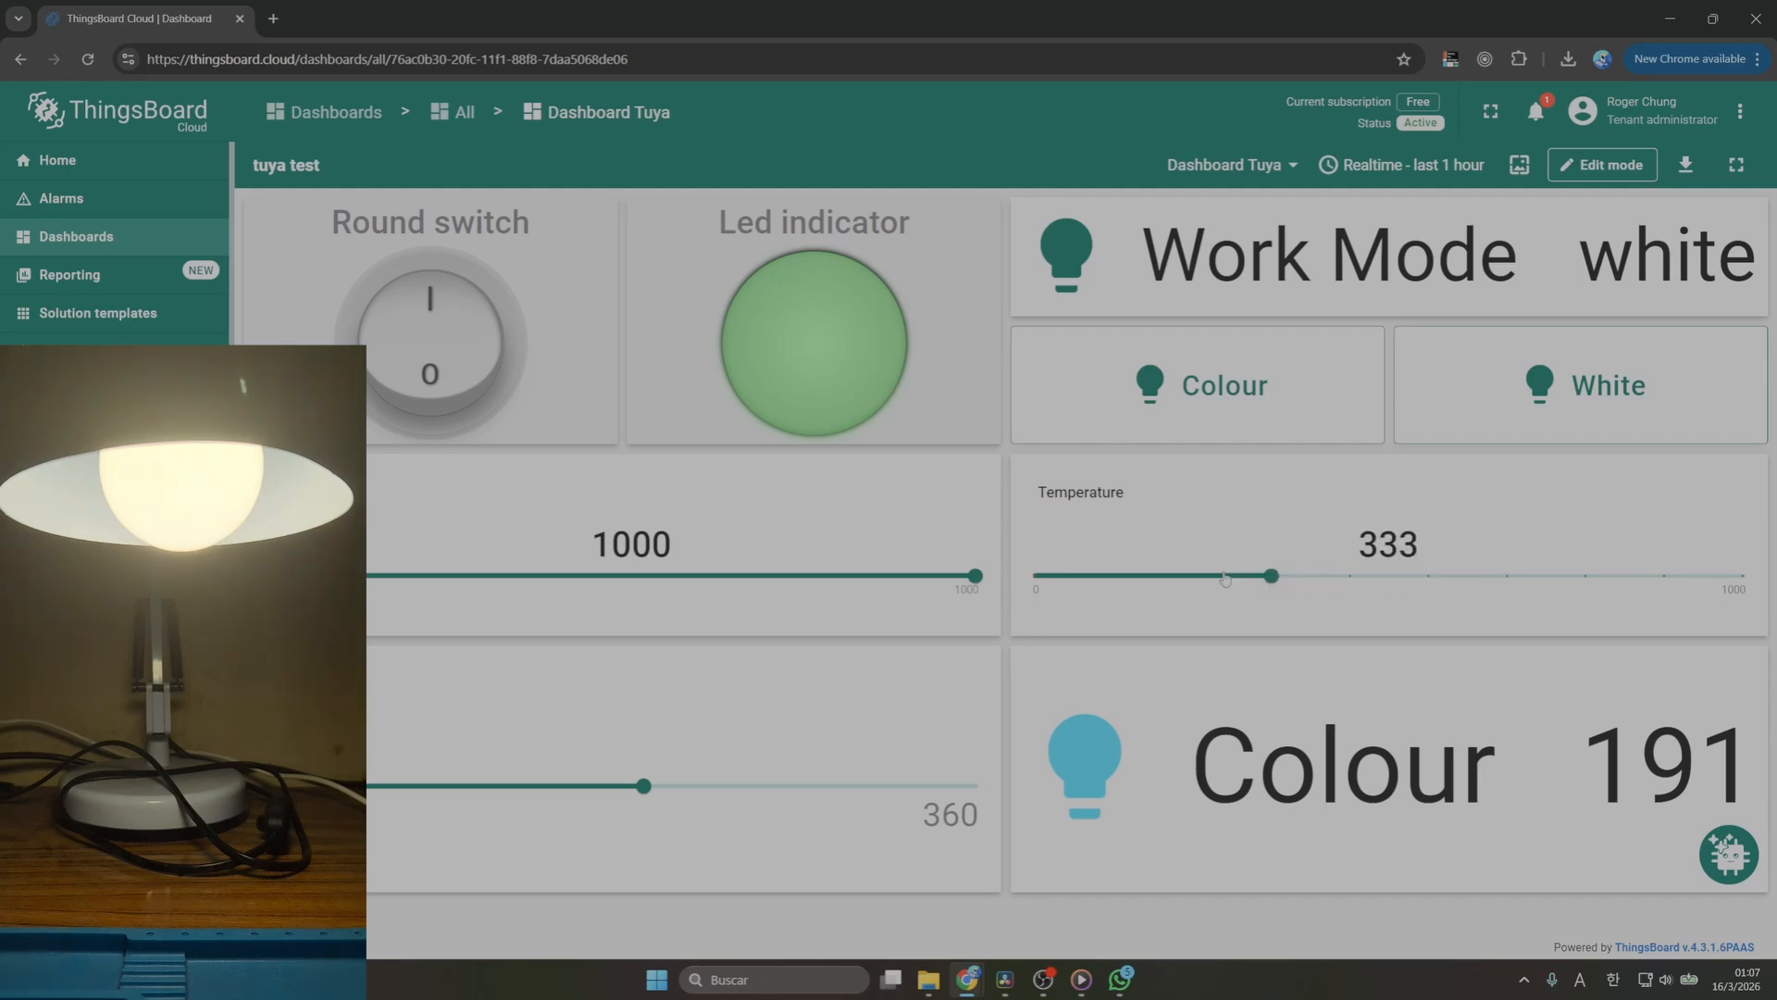
{"action": "left_click", "coordinate": [1188, 578]}
{"action": "left_click", "coordinate": [1113, 577]}
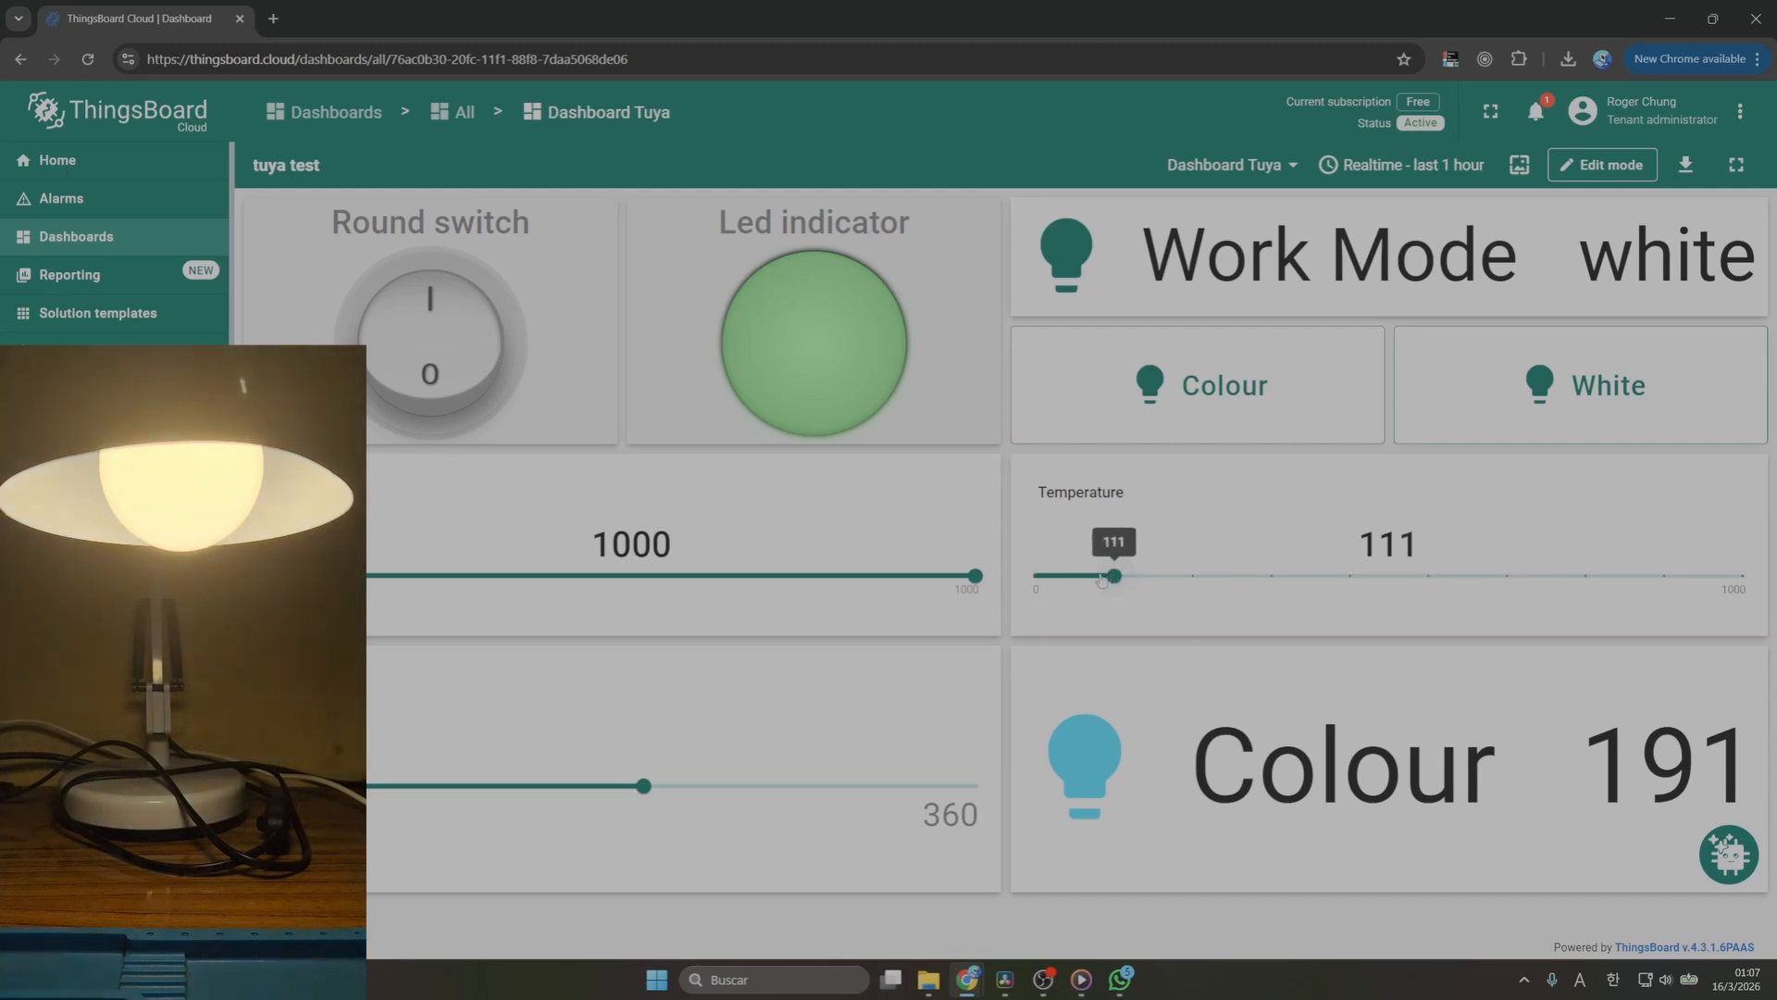
{"action": "left_click", "coordinate": [1051, 580]}
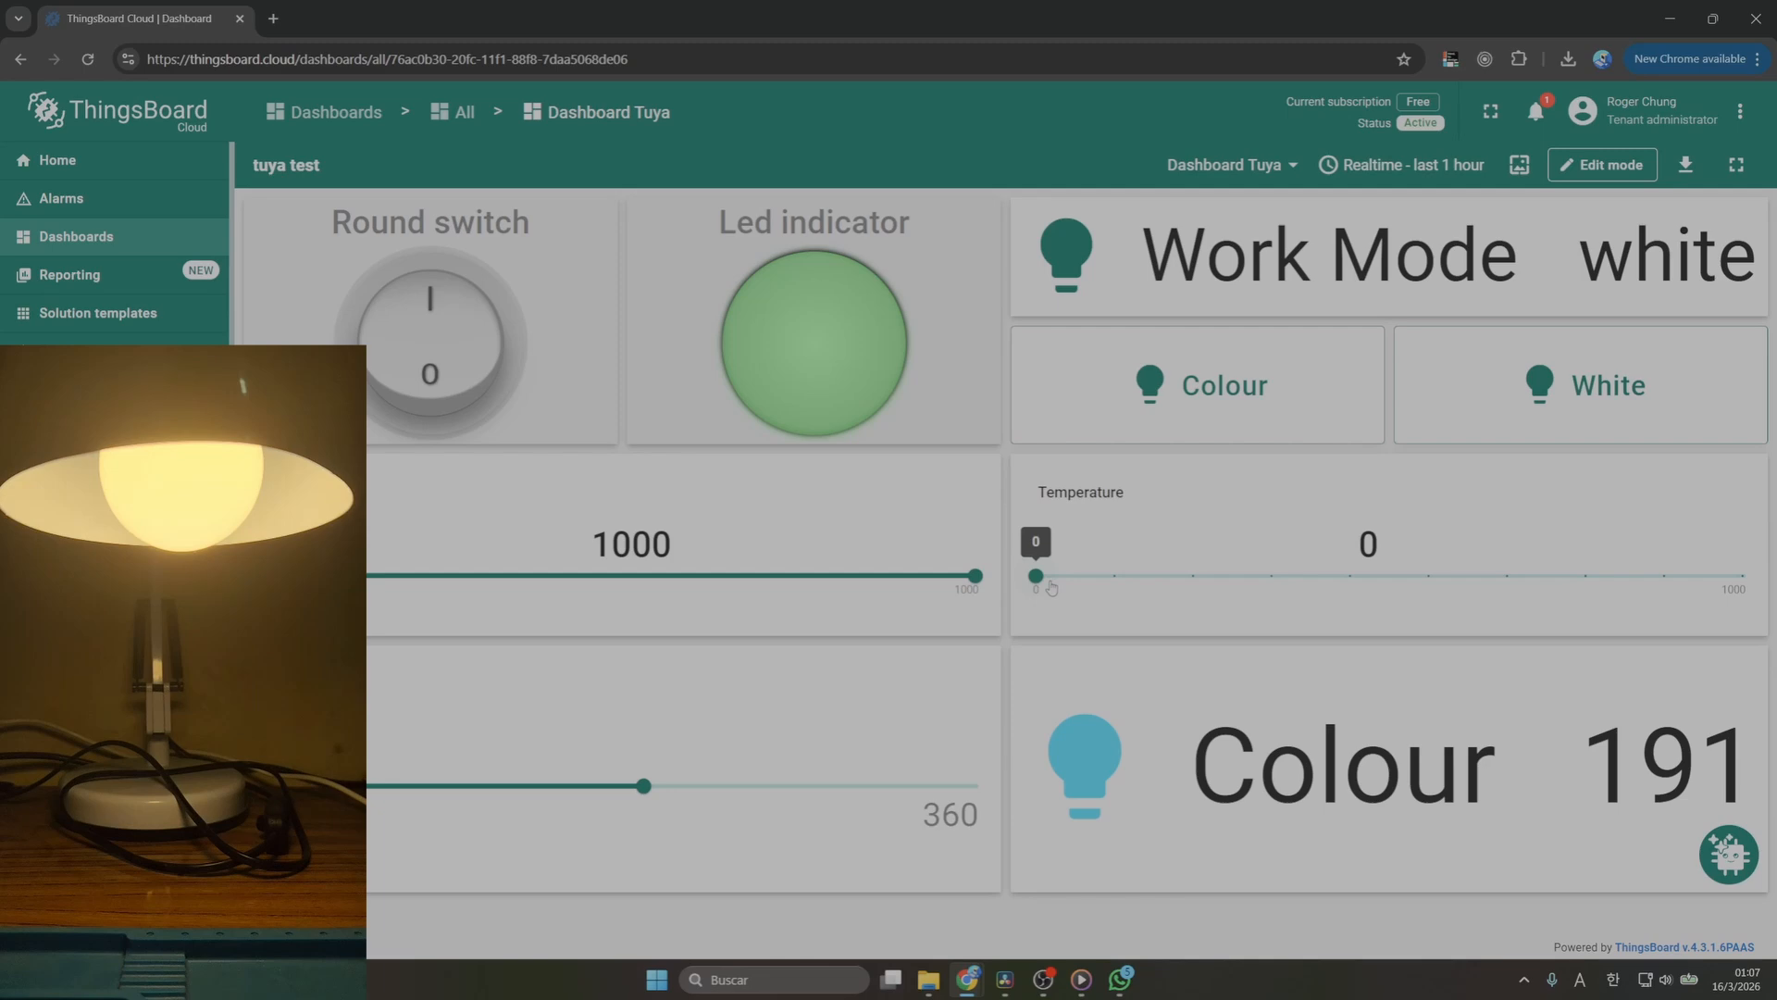
Lower the Bright slider in steps from 889 down to 0
{"action": "left_click", "coordinate": [912, 580]}
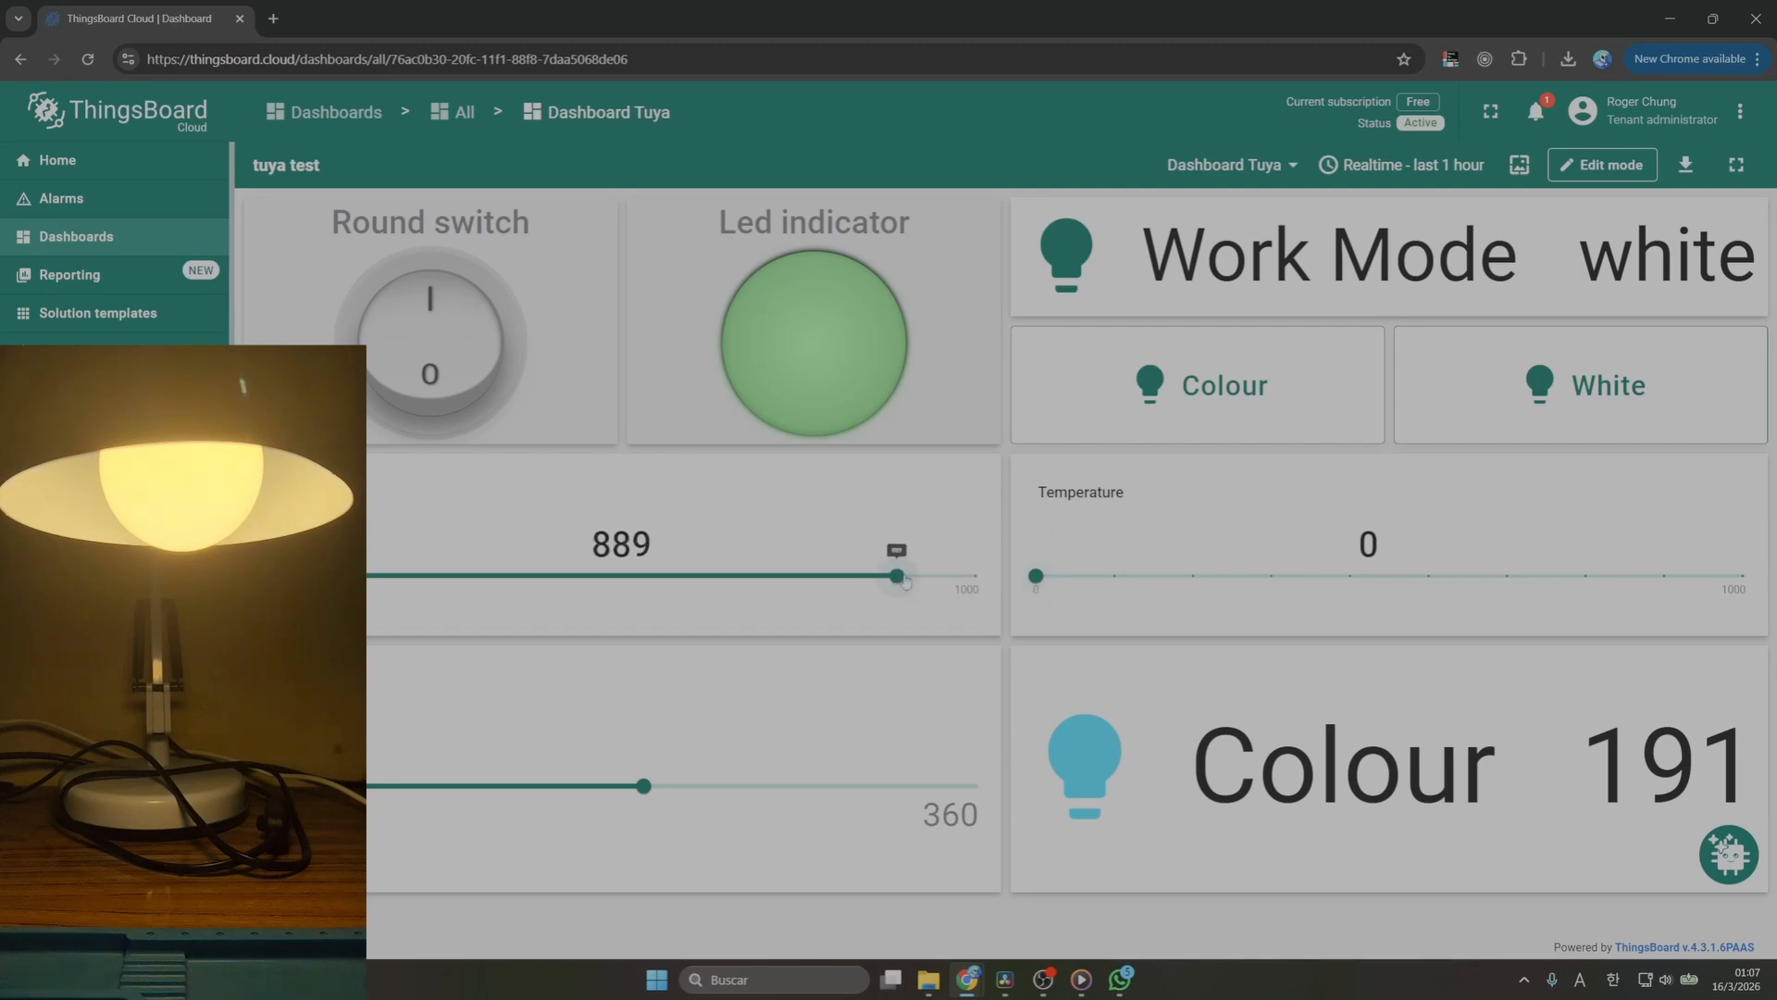
{"action": "left_click", "coordinate": [717, 579]}
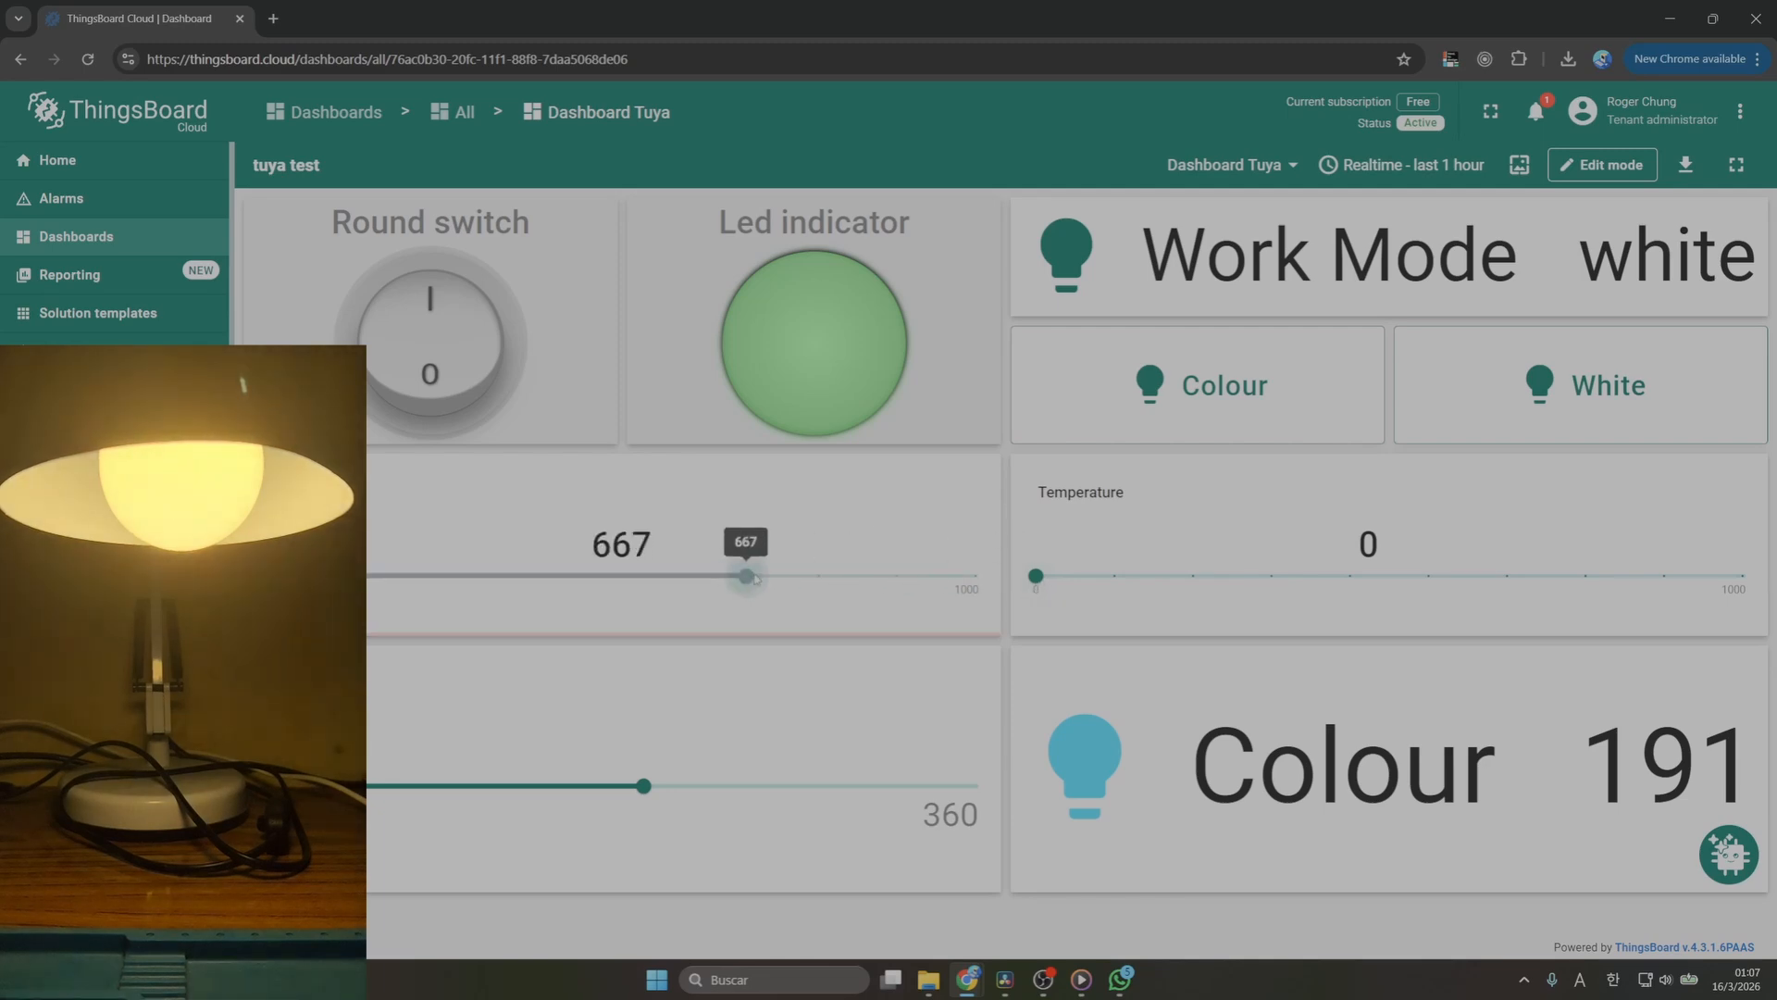
{"action": "left_click", "coordinate": [581, 577]}
{"action": "left_click", "coordinate": [502, 578]}
{"action": "left_click", "coordinate": [424, 577]}
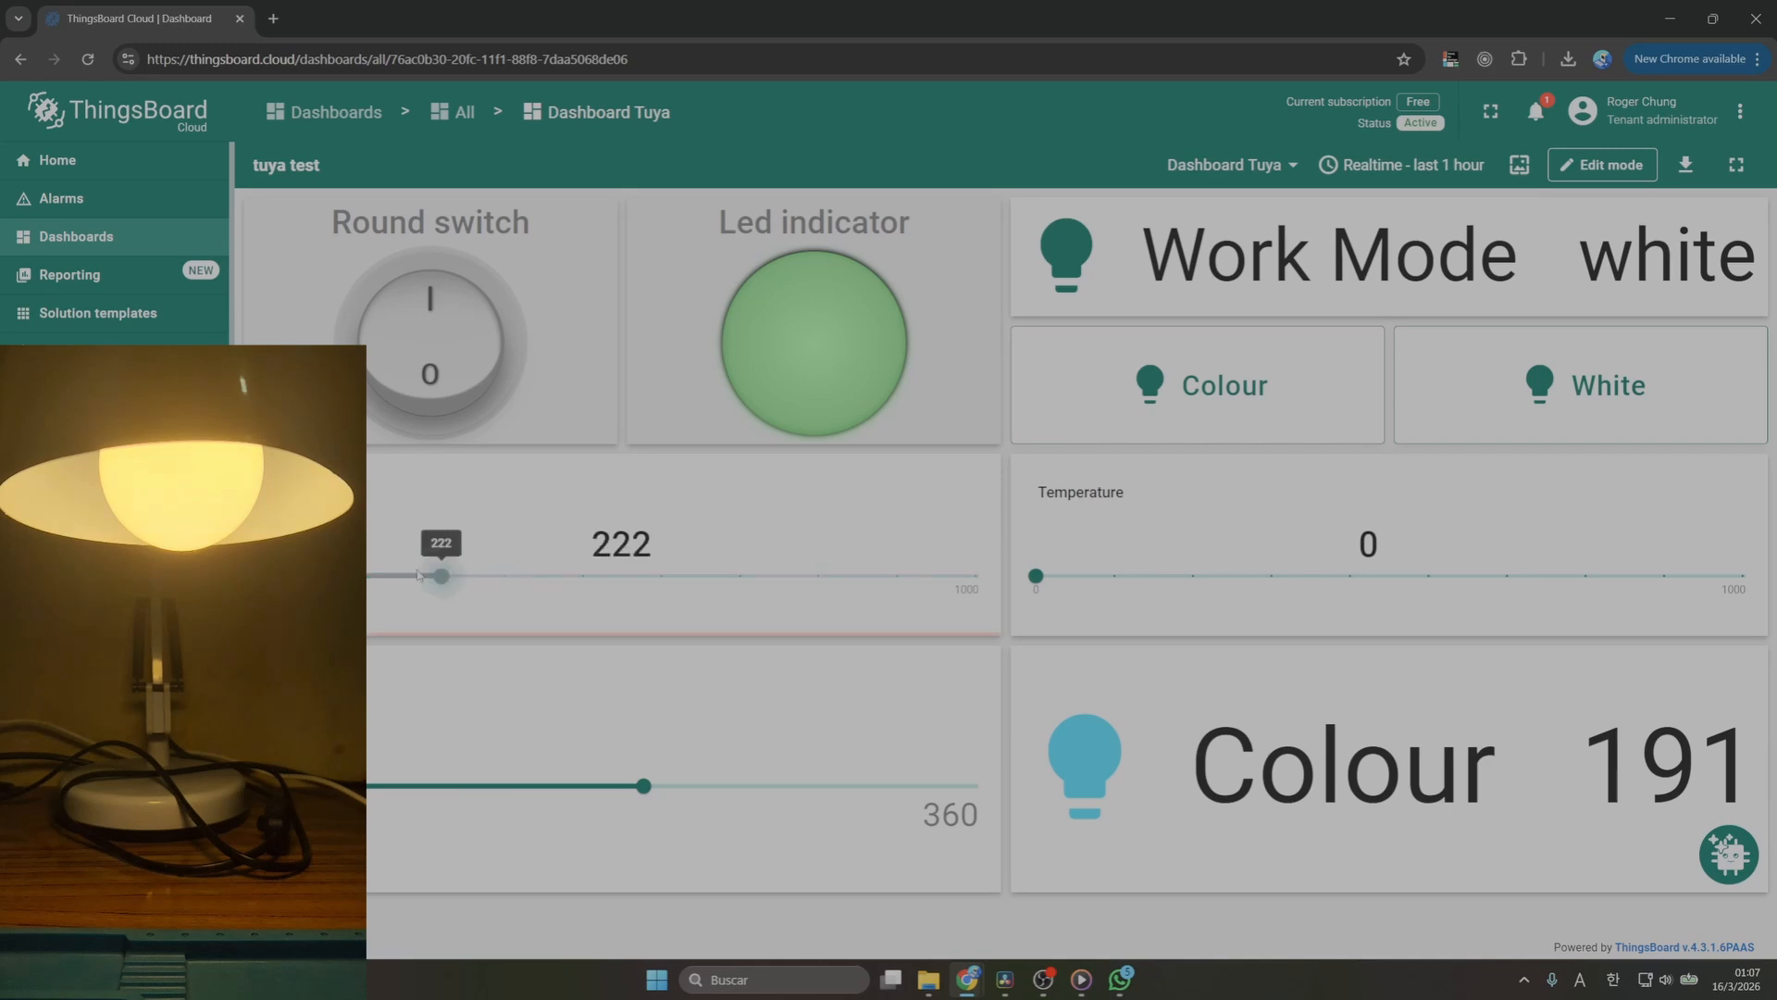
{"action": "left_click", "coordinate": [348, 576]}
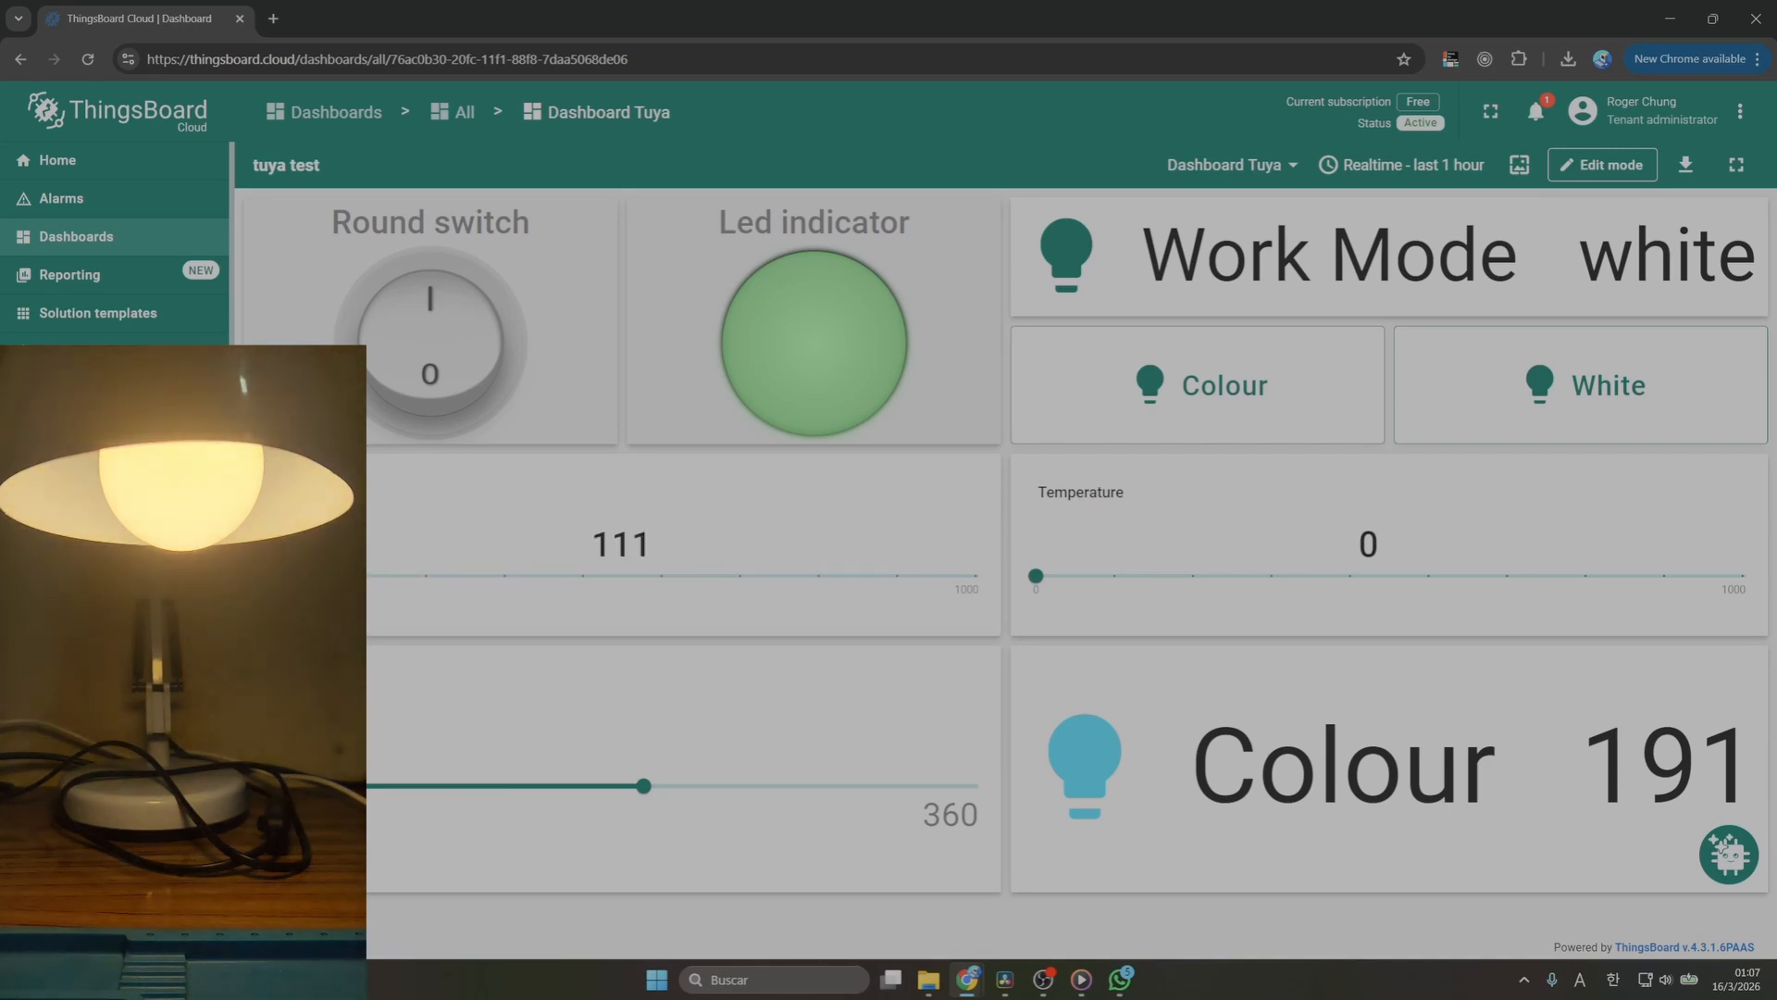
{"action": "left_click", "coordinate": [269, 577]}
Change the bulb's work mode to Colour and raise the Color slider in steps from 220 to 349
{"action": "left_click", "coordinate": [1297, 394]}
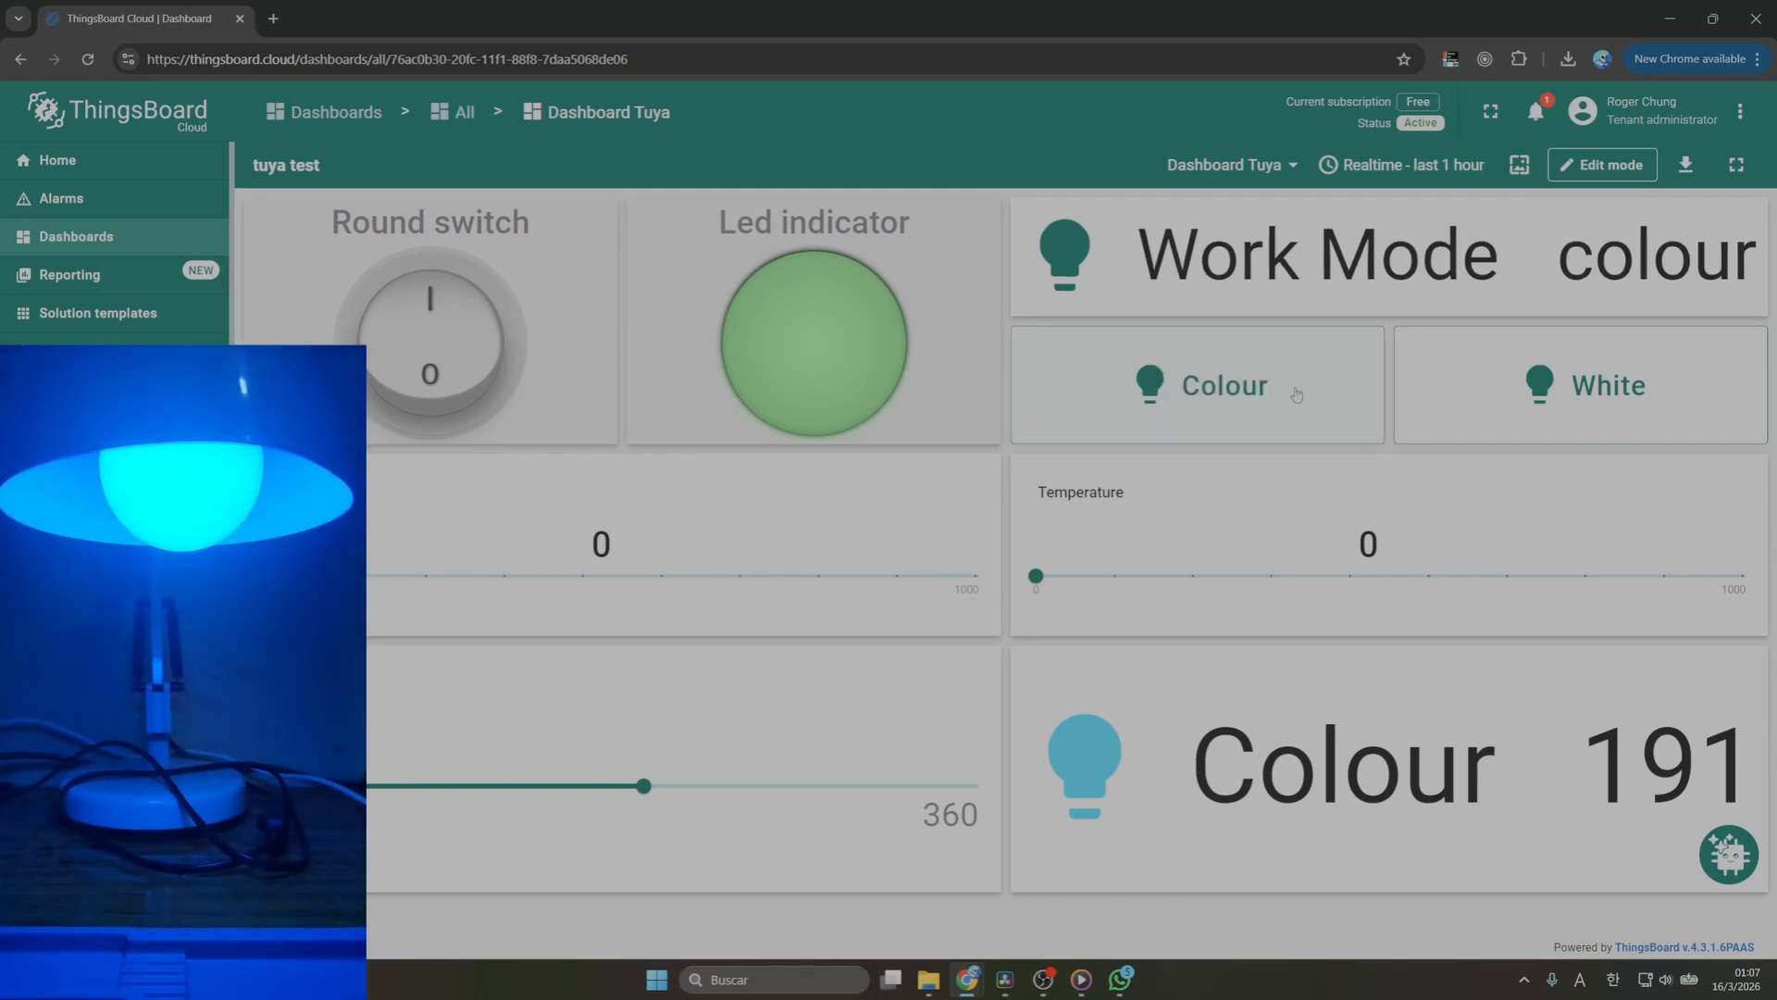
{"action": "left_click", "coordinate": [701, 787]}
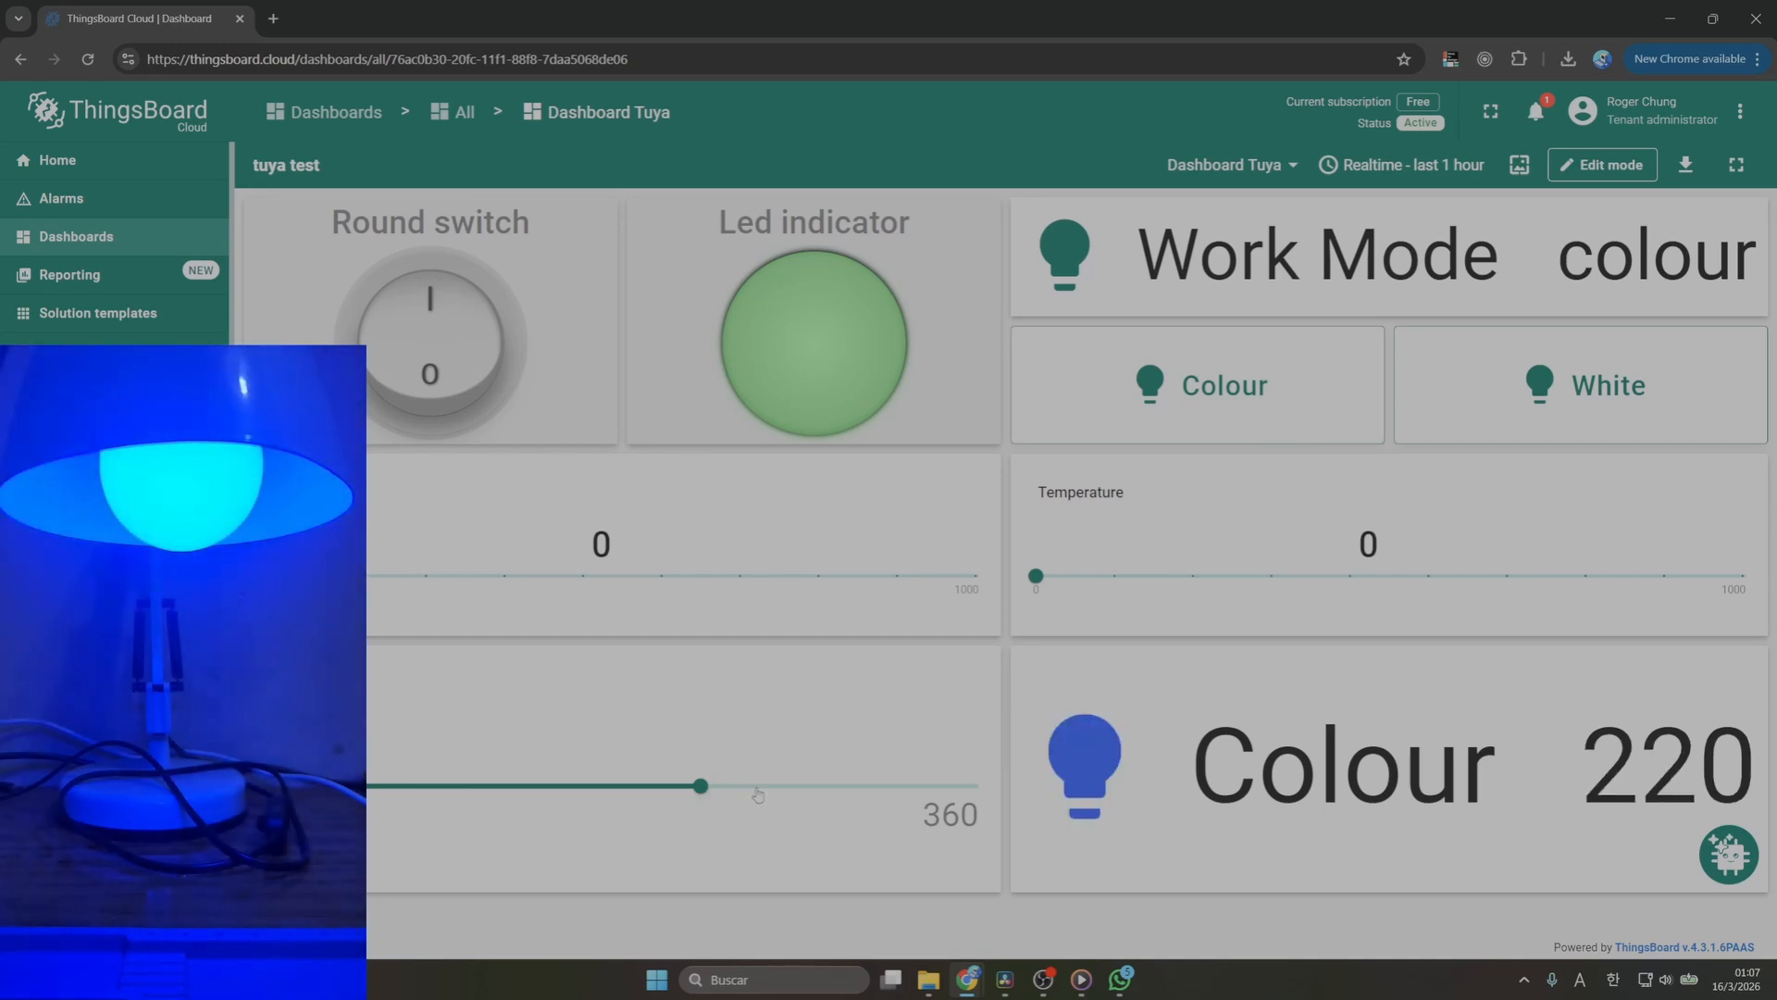
{"action": "left_click", "coordinate": [822, 789]}
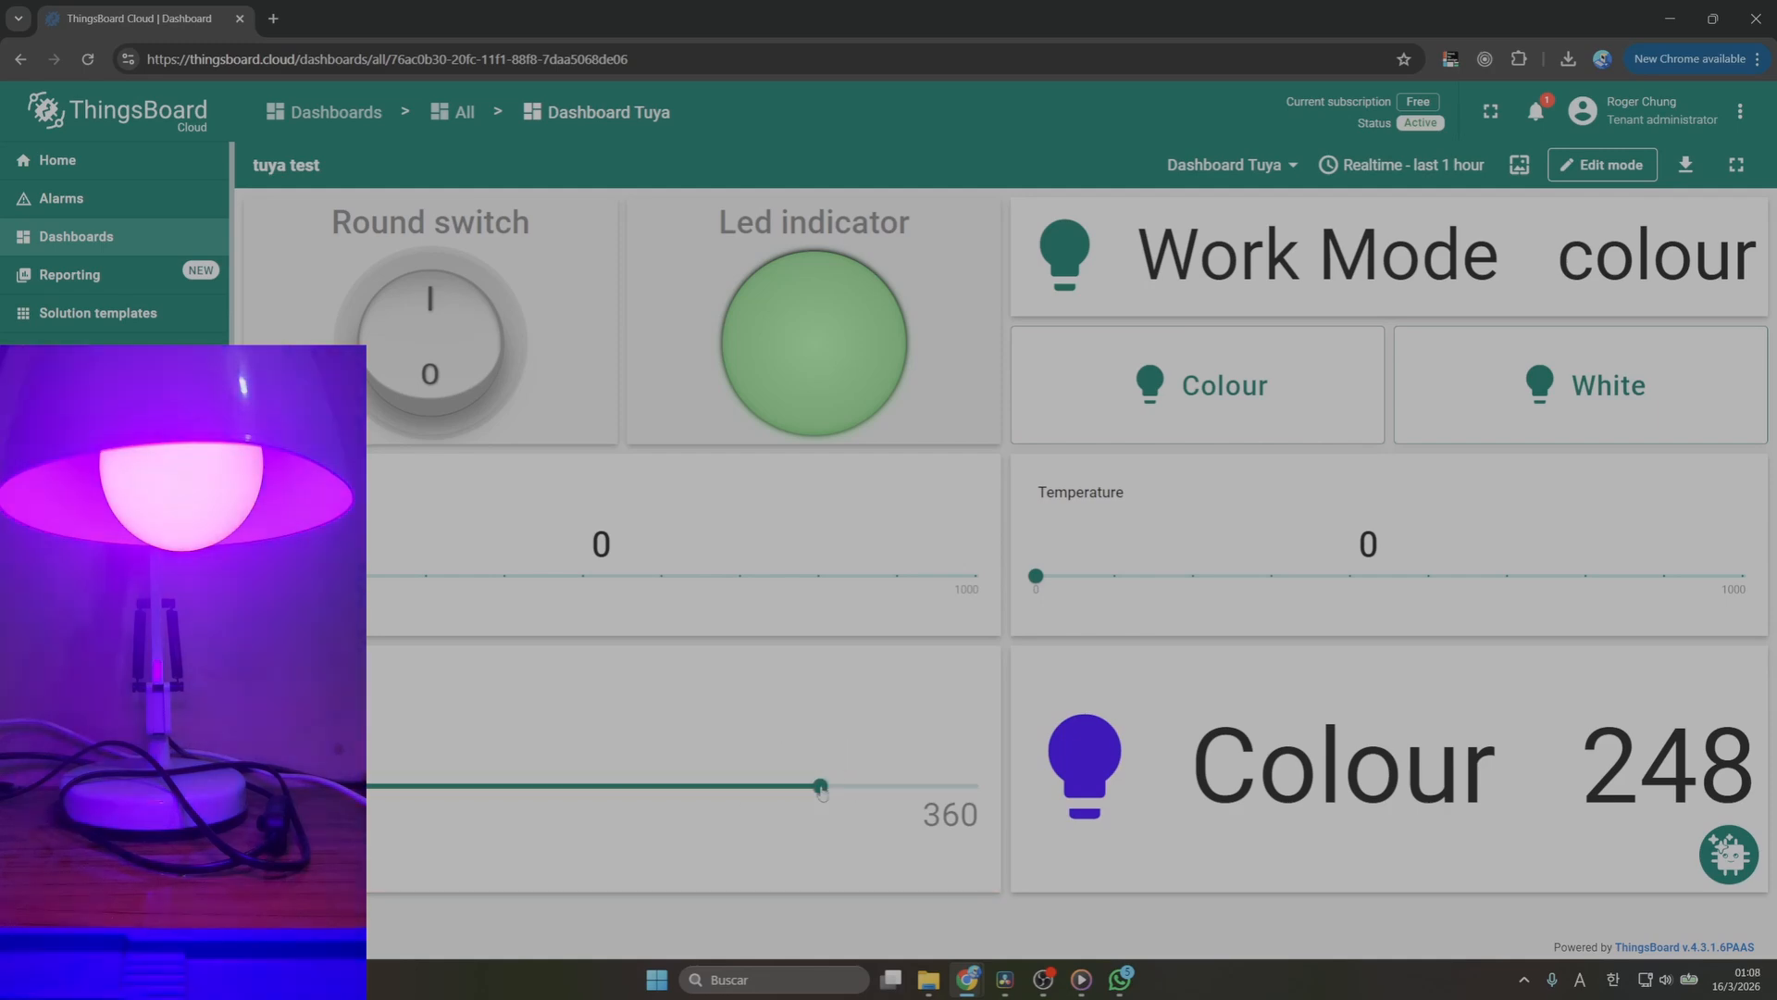
{"action": "left_click", "coordinate": [895, 788]}
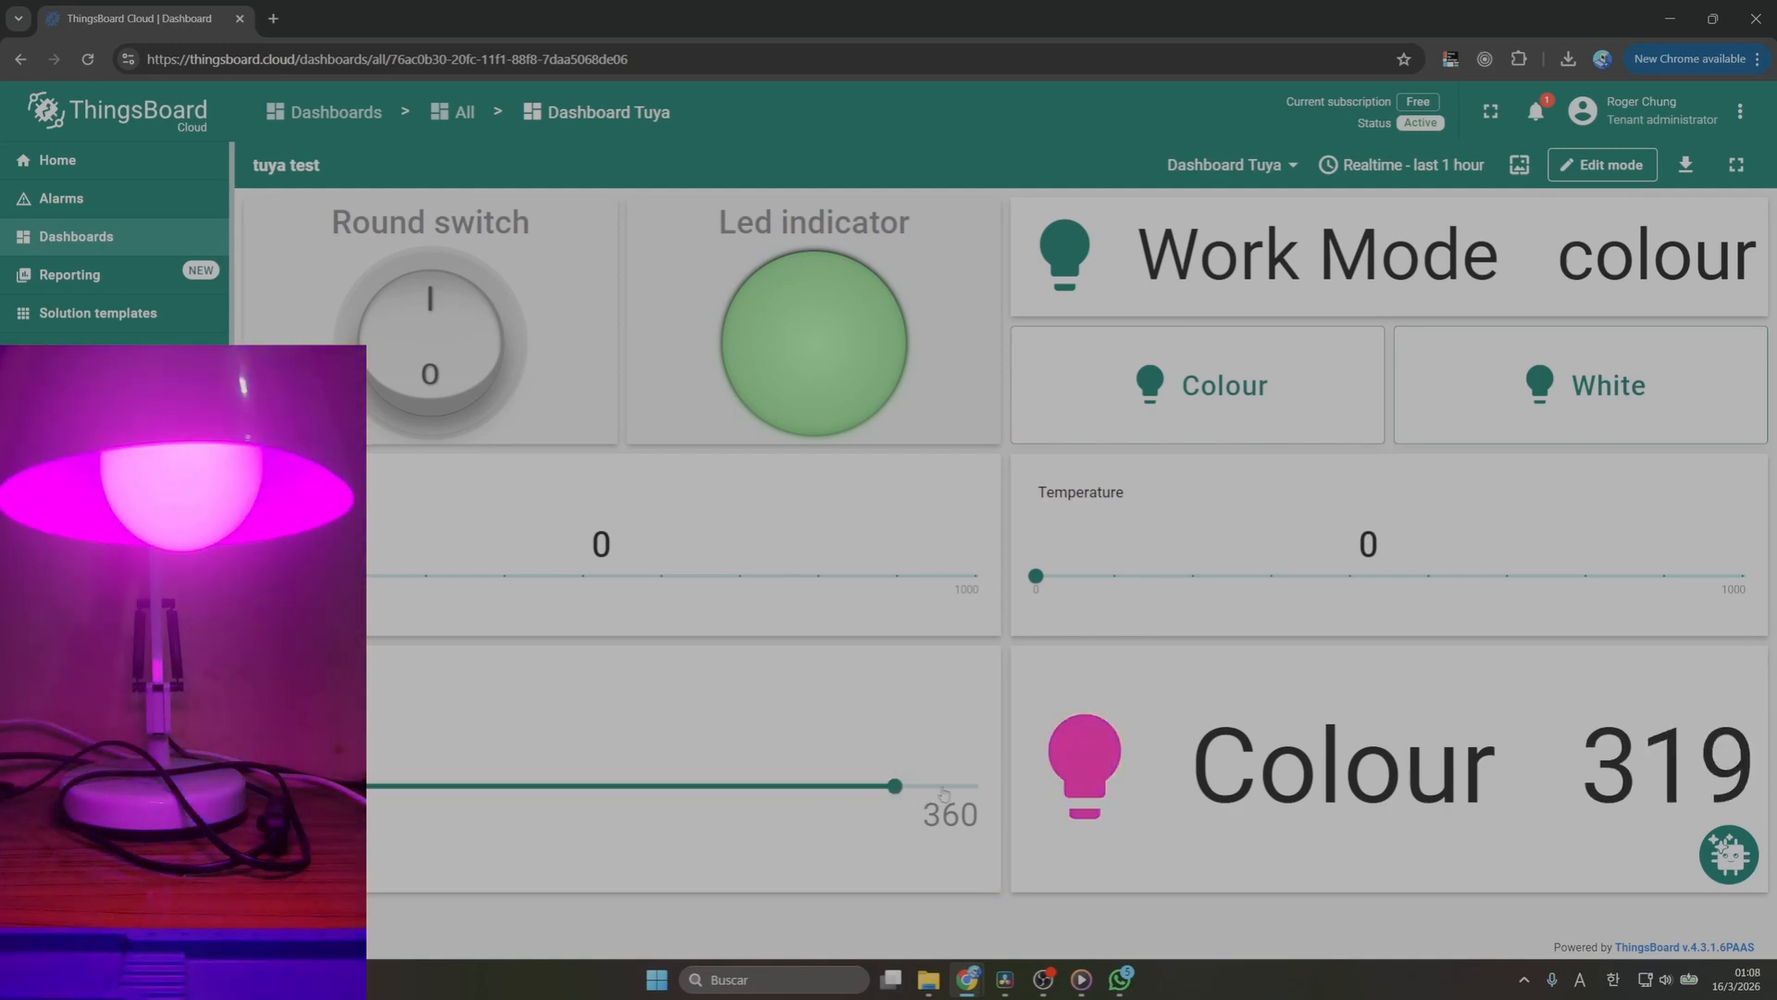
{"action": "left_click", "coordinate": [945, 789]}
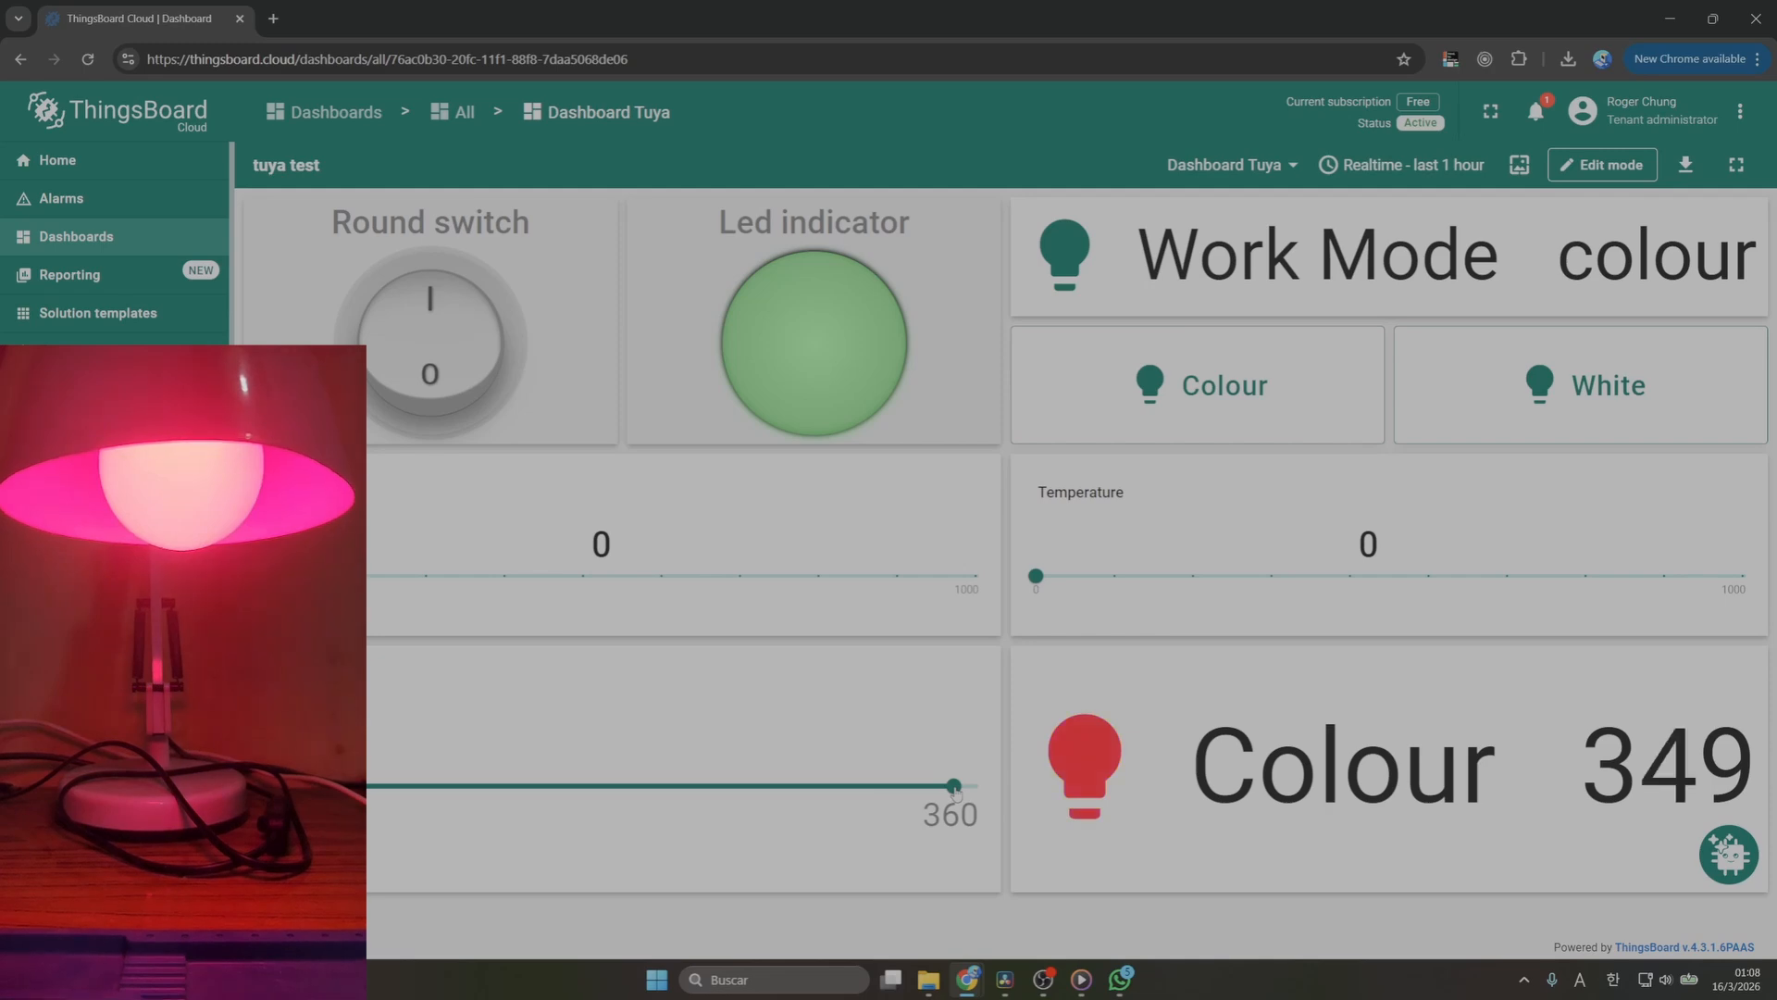
Lower the Color slider in steps through 303, 214 and 125 to 4, and raise it back to 213
{"action": "left_click", "coordinate": [864, 788]}
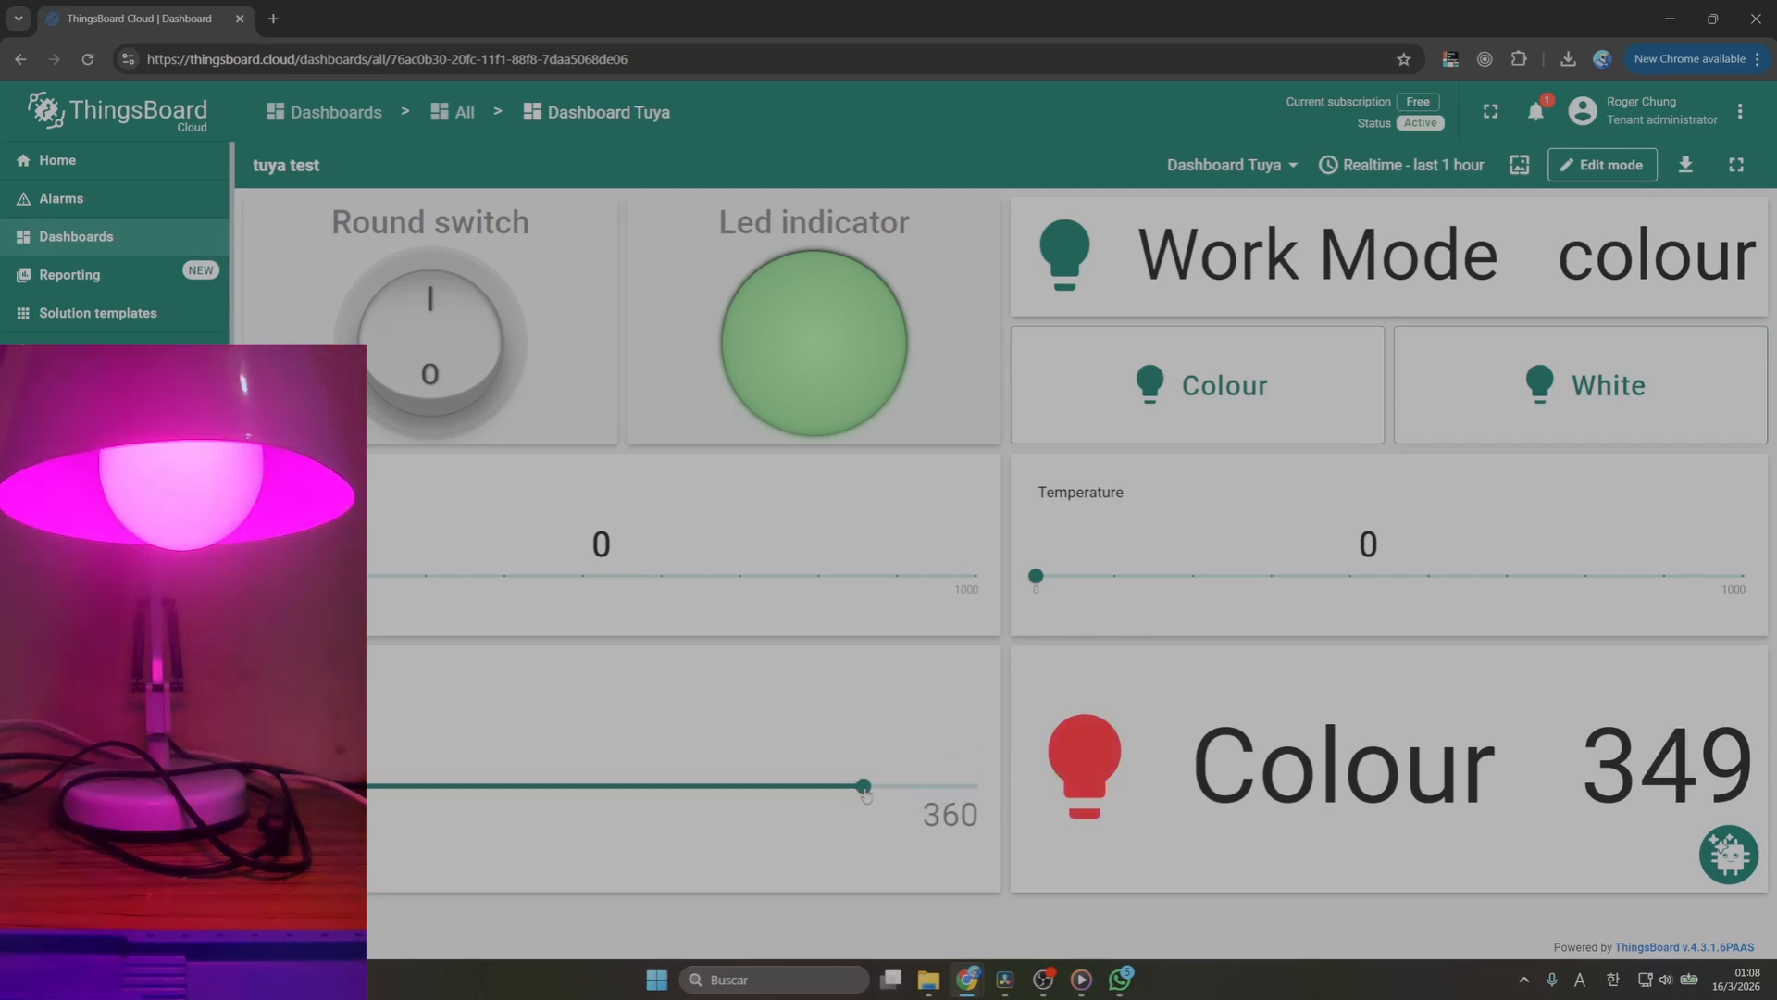
{"action": "left_click", "coordinate": [689, 788]}
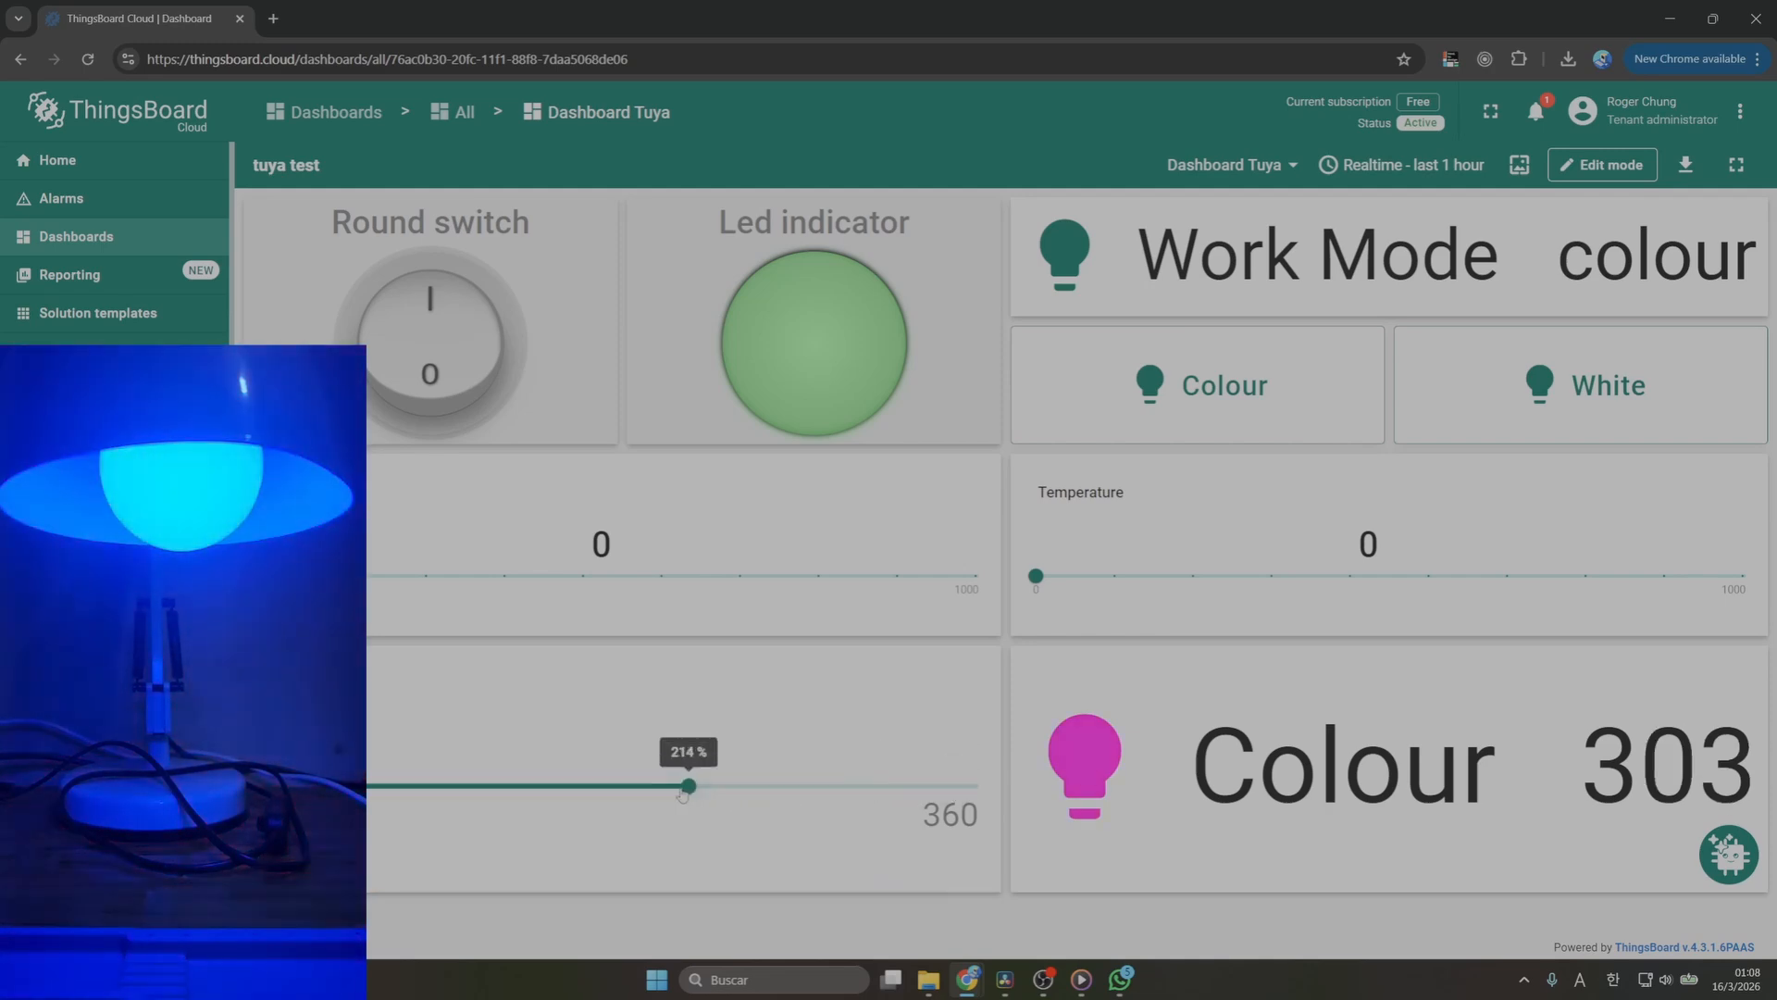
{"action": "left_click", "coordinate": [595, 788]}
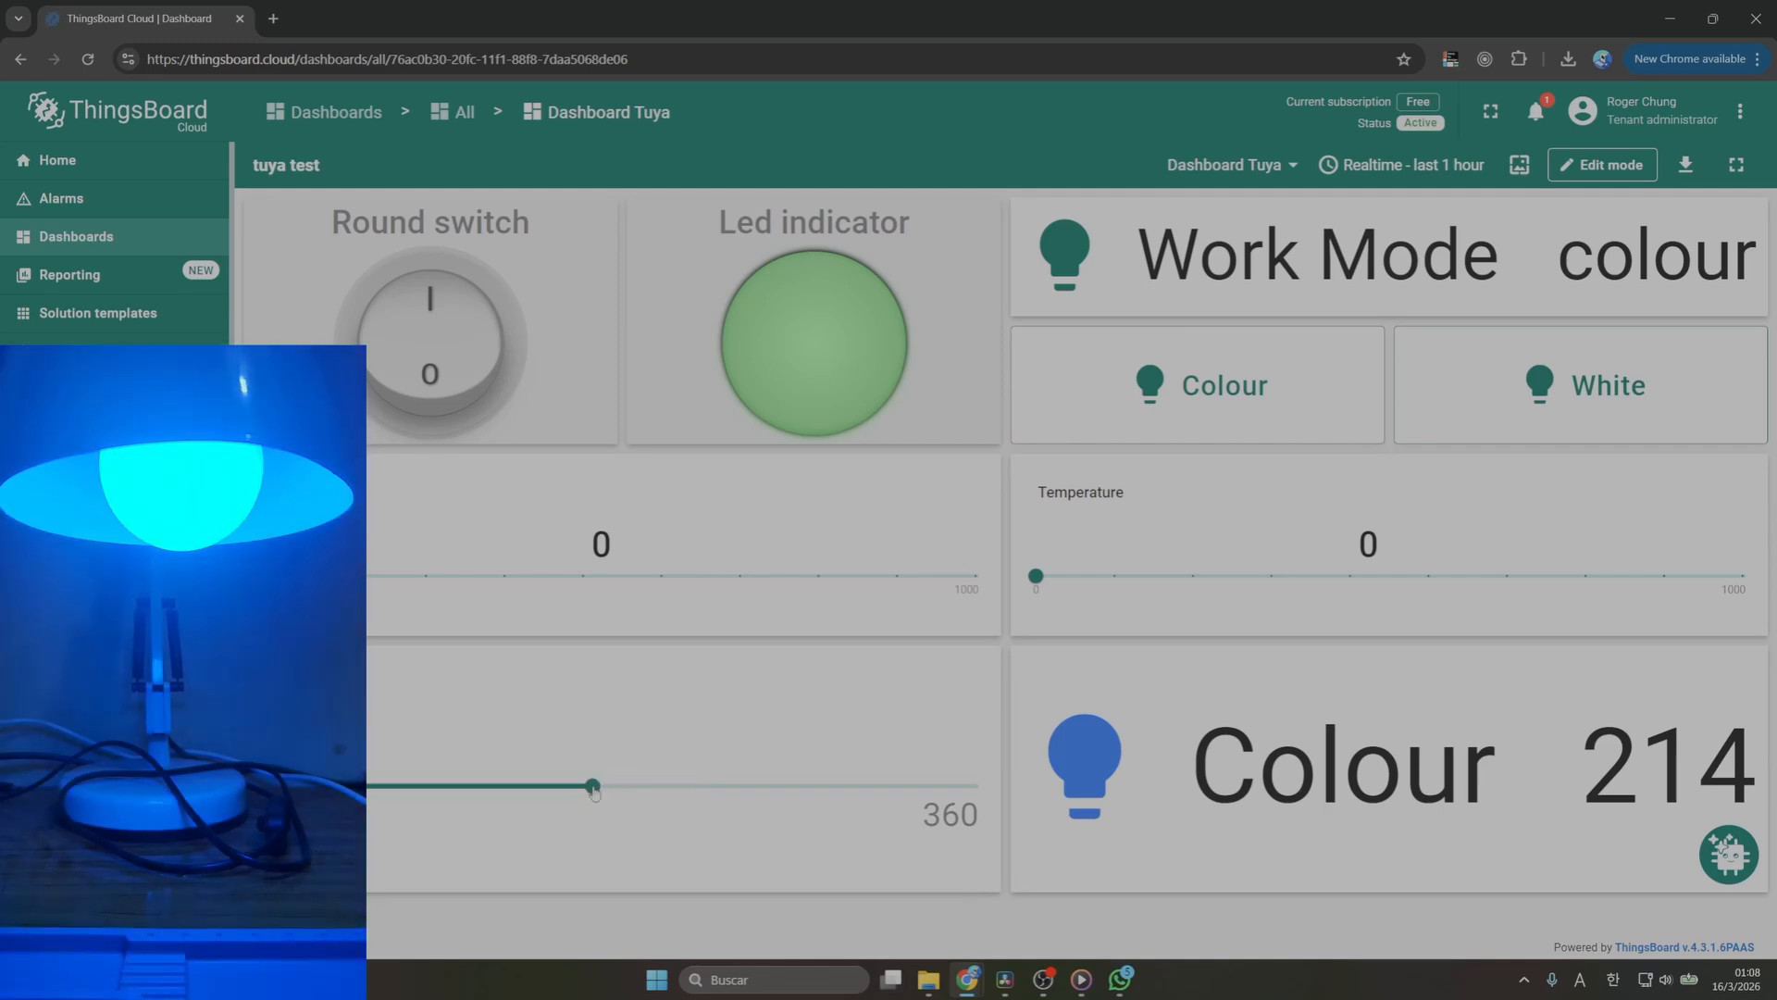
{"action": "left_click", "coordinate": [514, 788]}
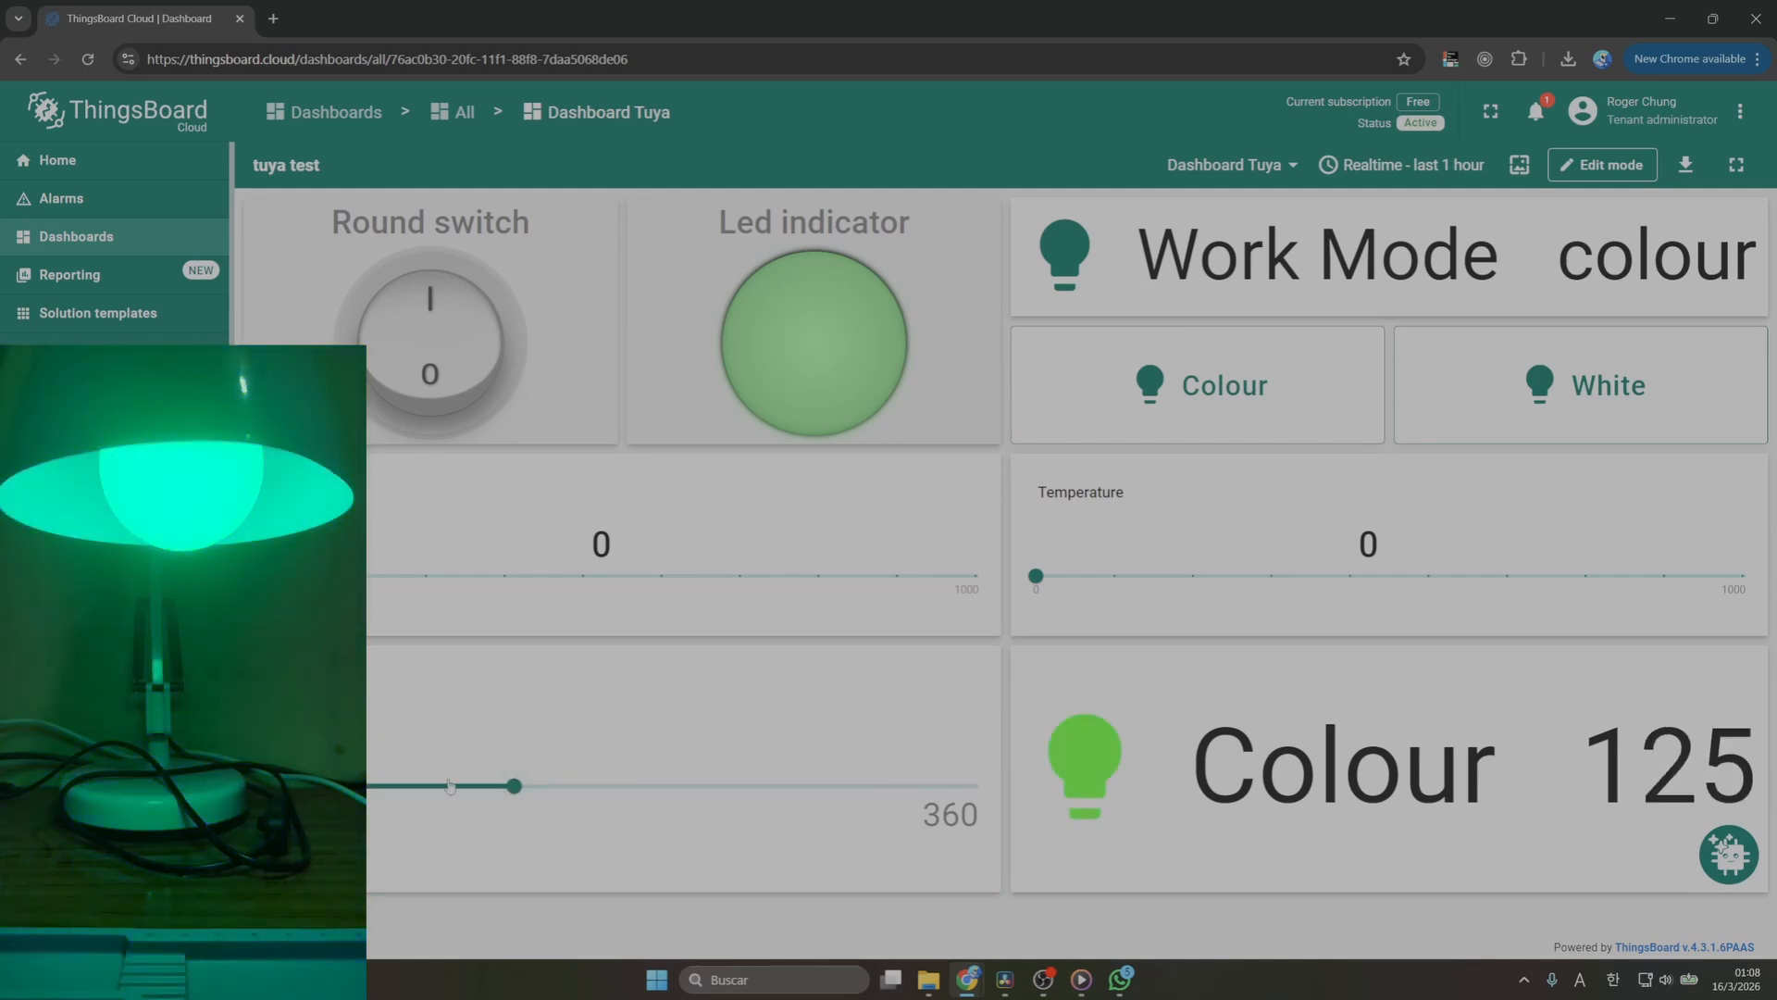
{"action": "left_click", "coordinate": [417, 788]}
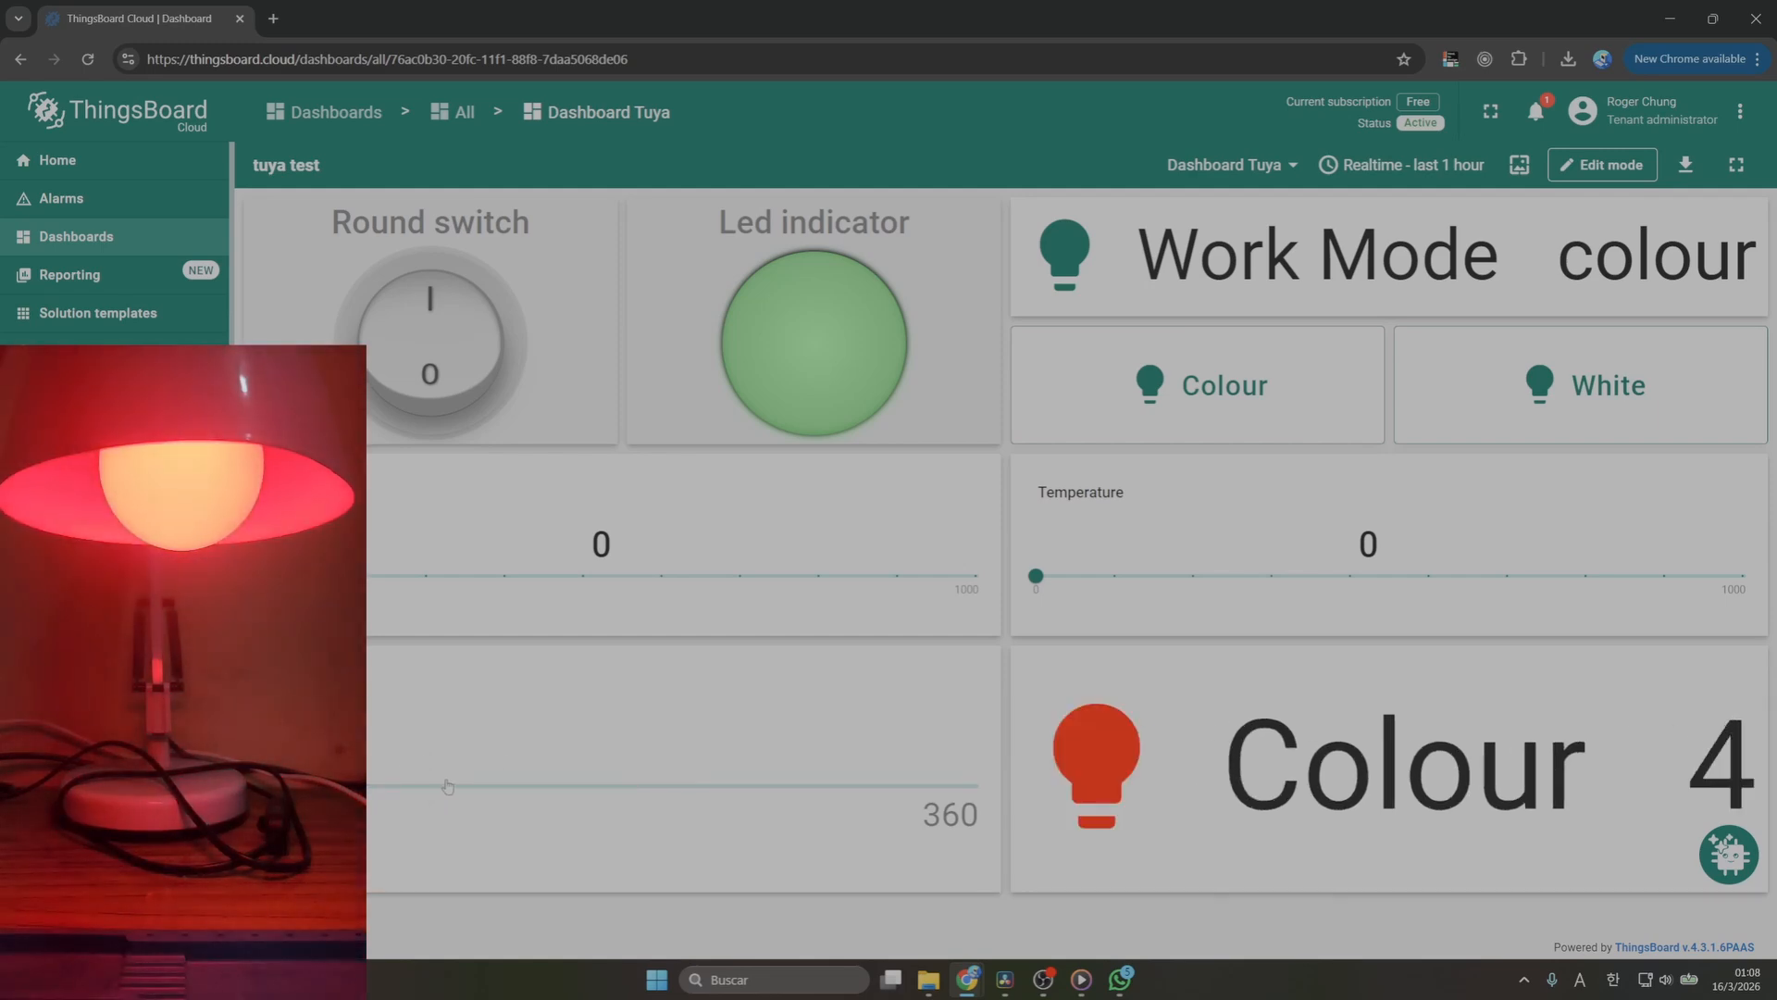
{"action": "left_click", "coordinate": [560, 787]}
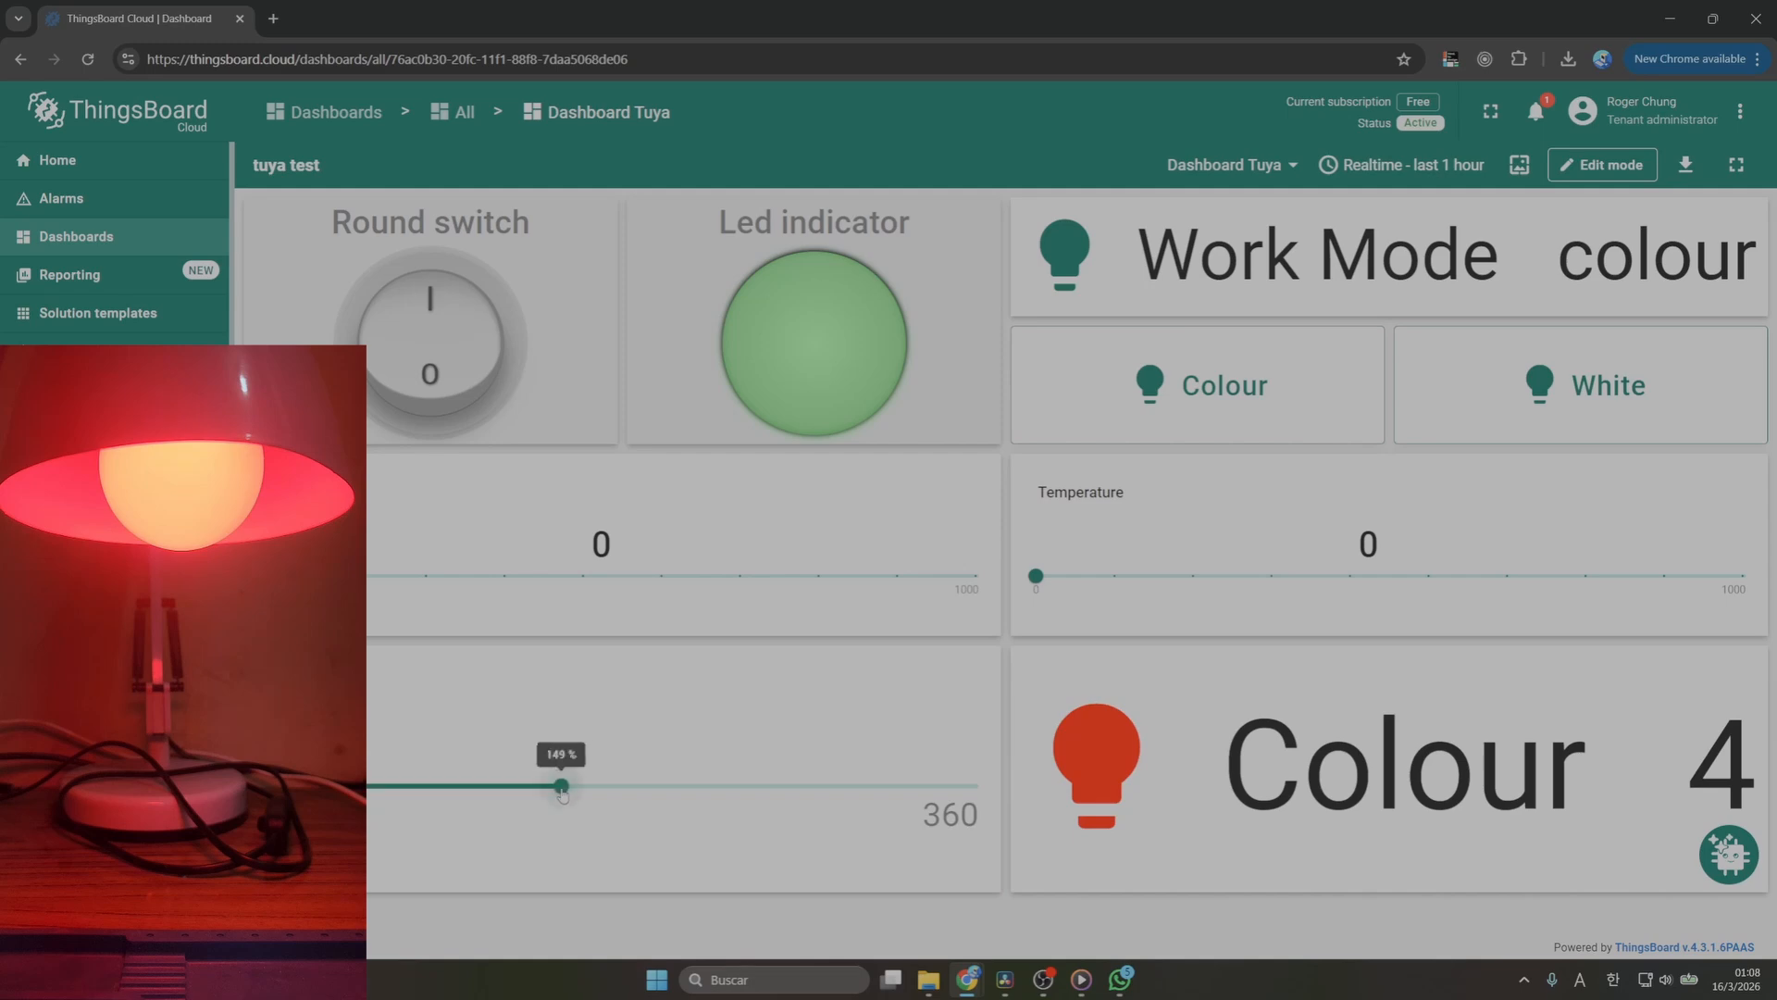
{"action": "left_click_drag", "start_coordinate": [562, 787], "coordinate": [686, 786]}
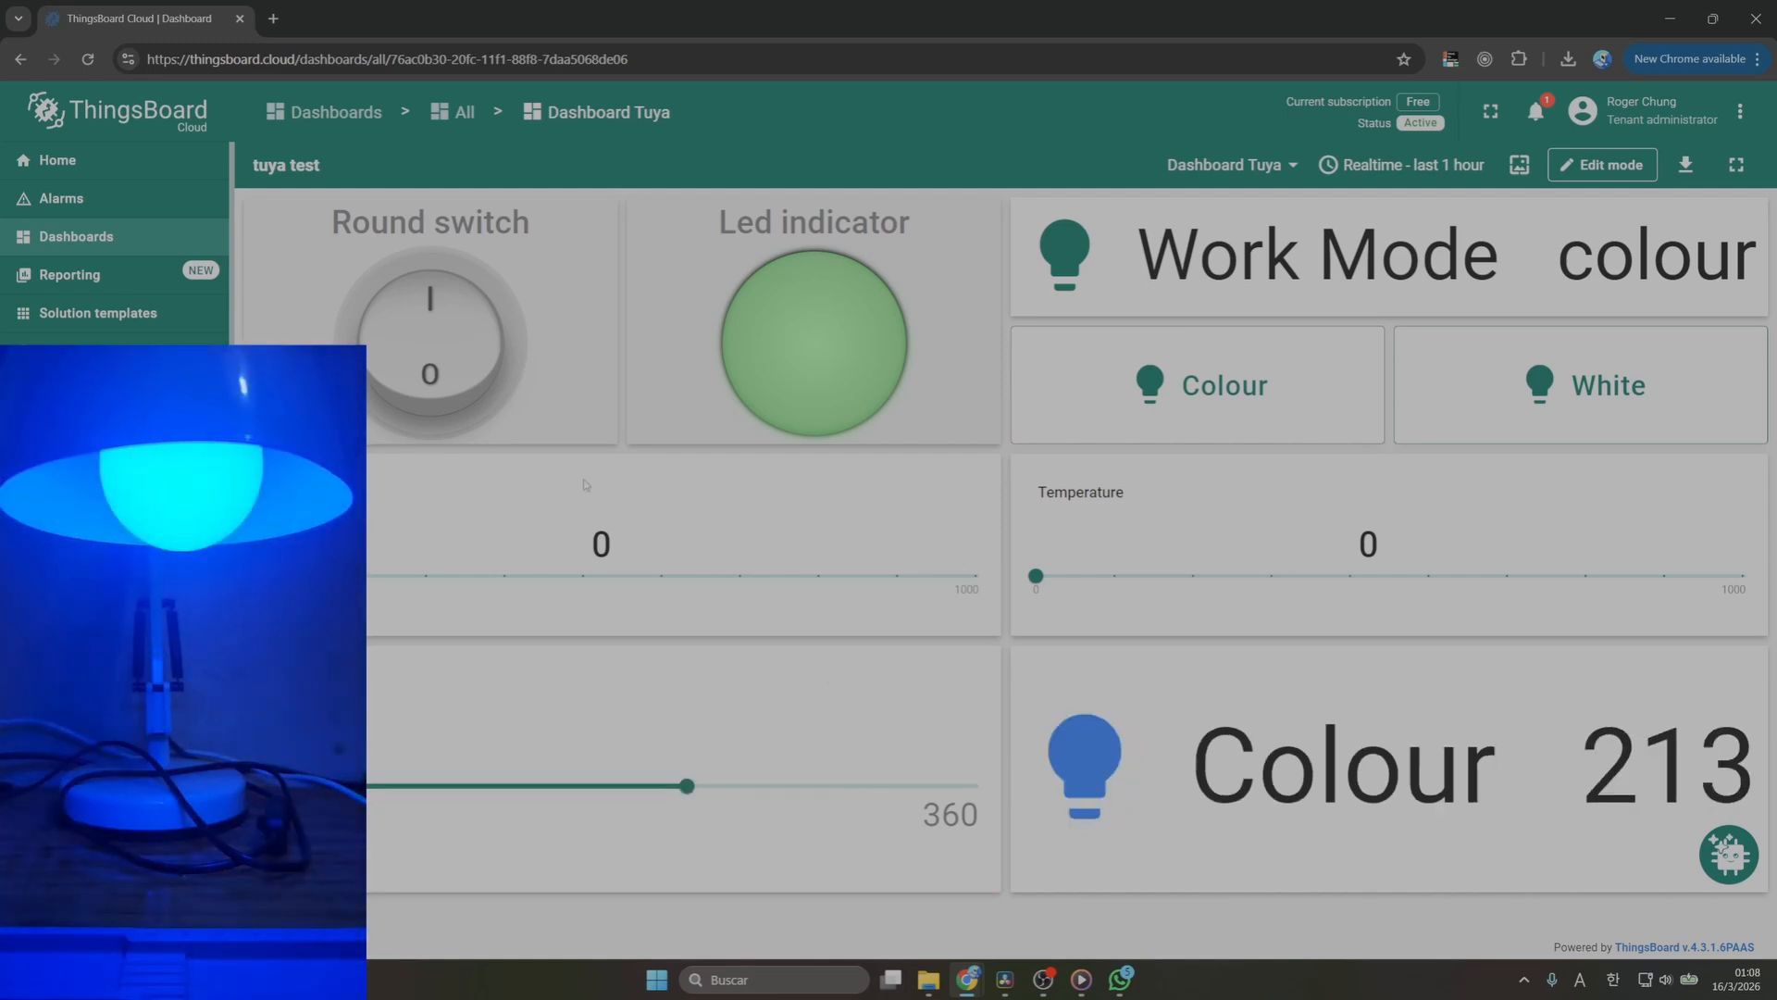
Turn the bulb off with the Round switch and try to turn it back on
{"action": "left_click", "coordinate": [442, 380]}
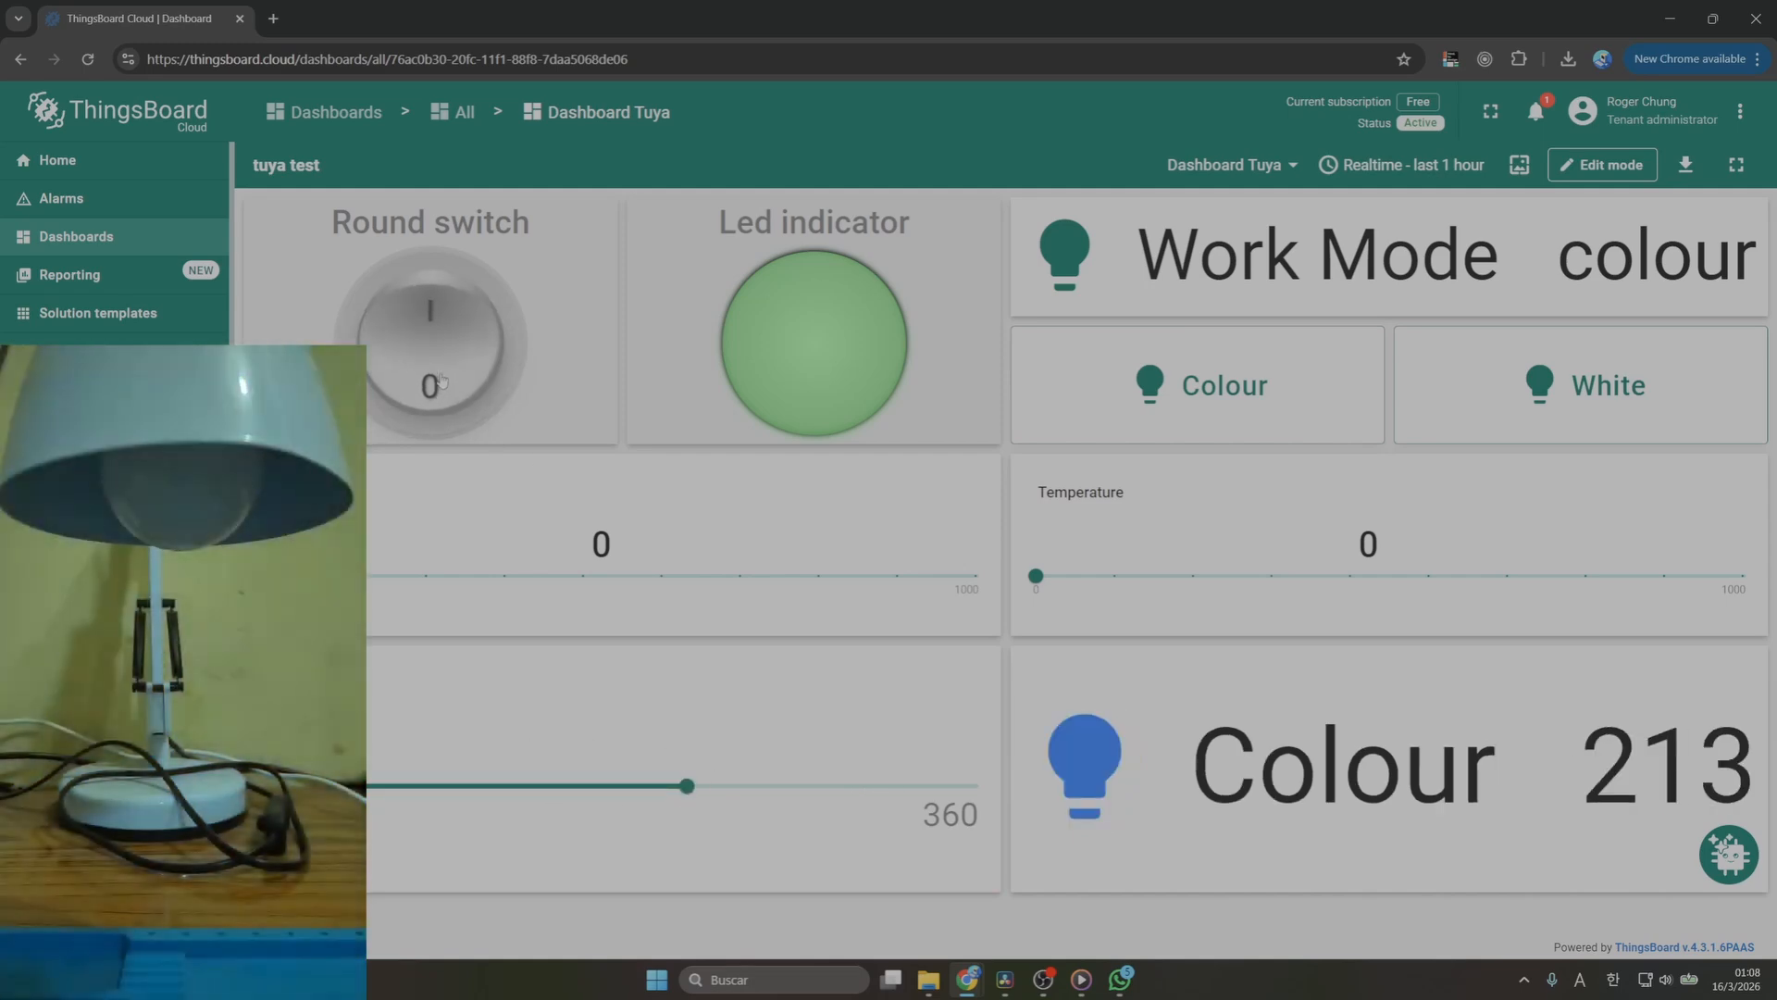
{"action": "left_click", "coordinate": [445, 308]}
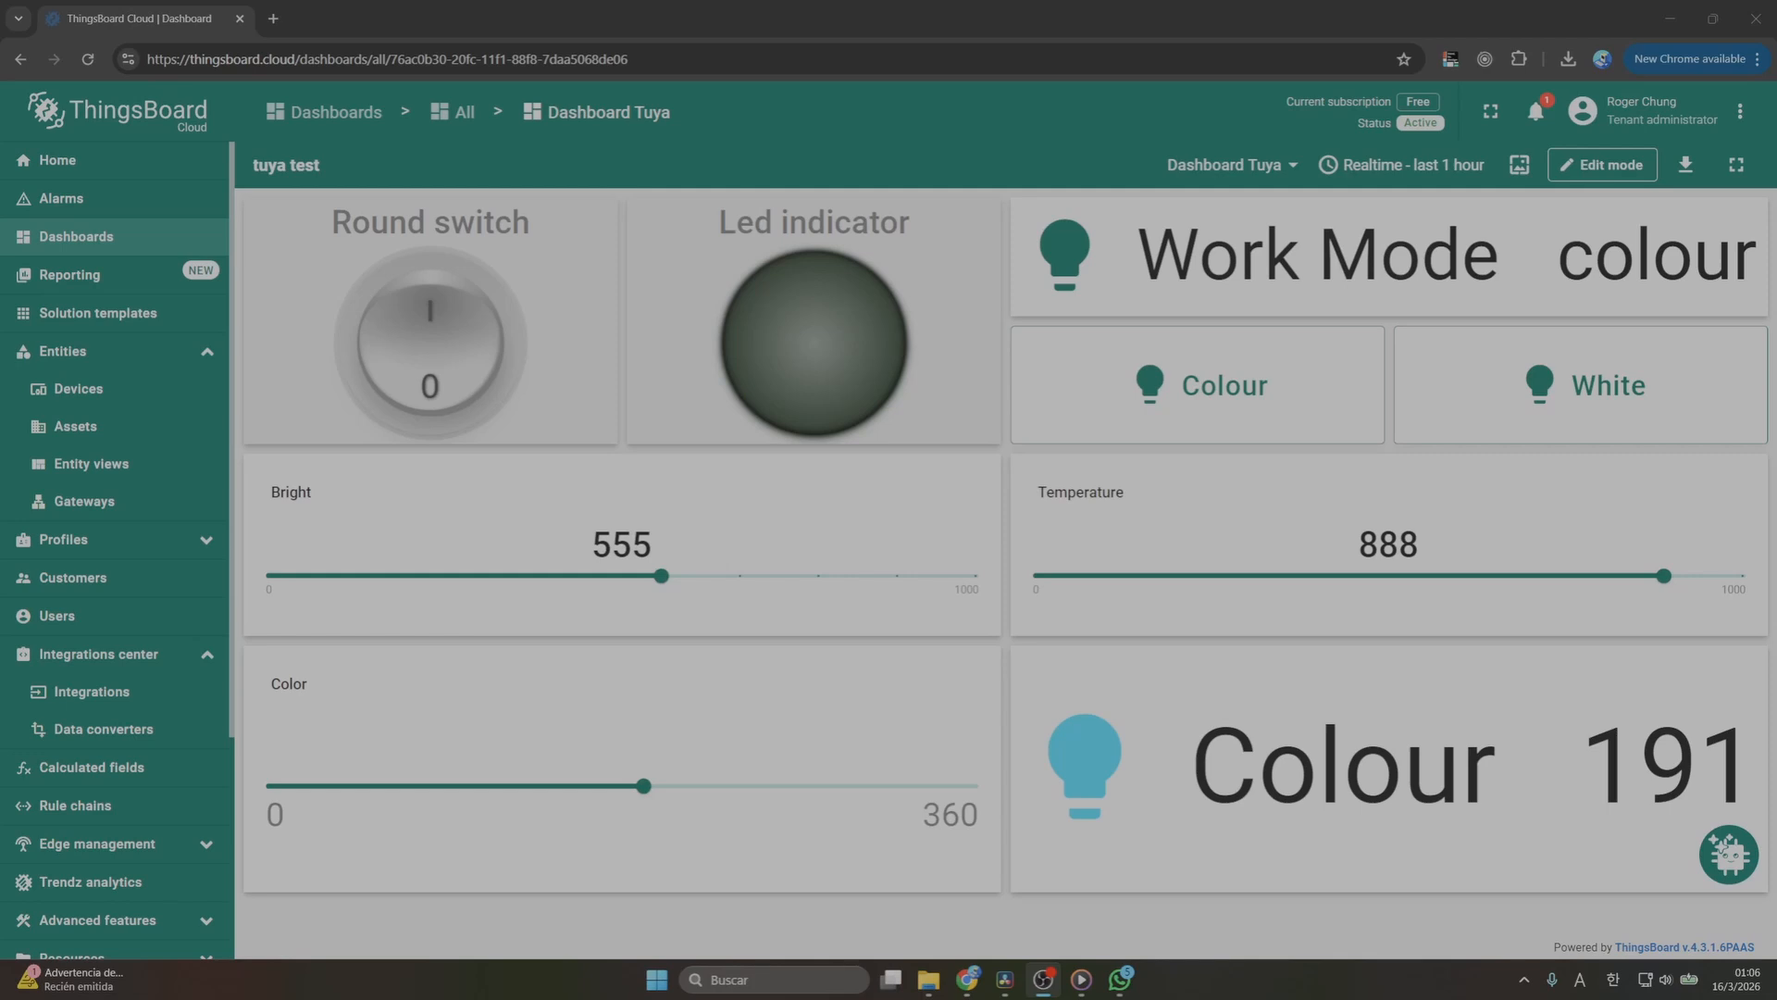
{"action": "left_click", "coordinate": [454, 316]}
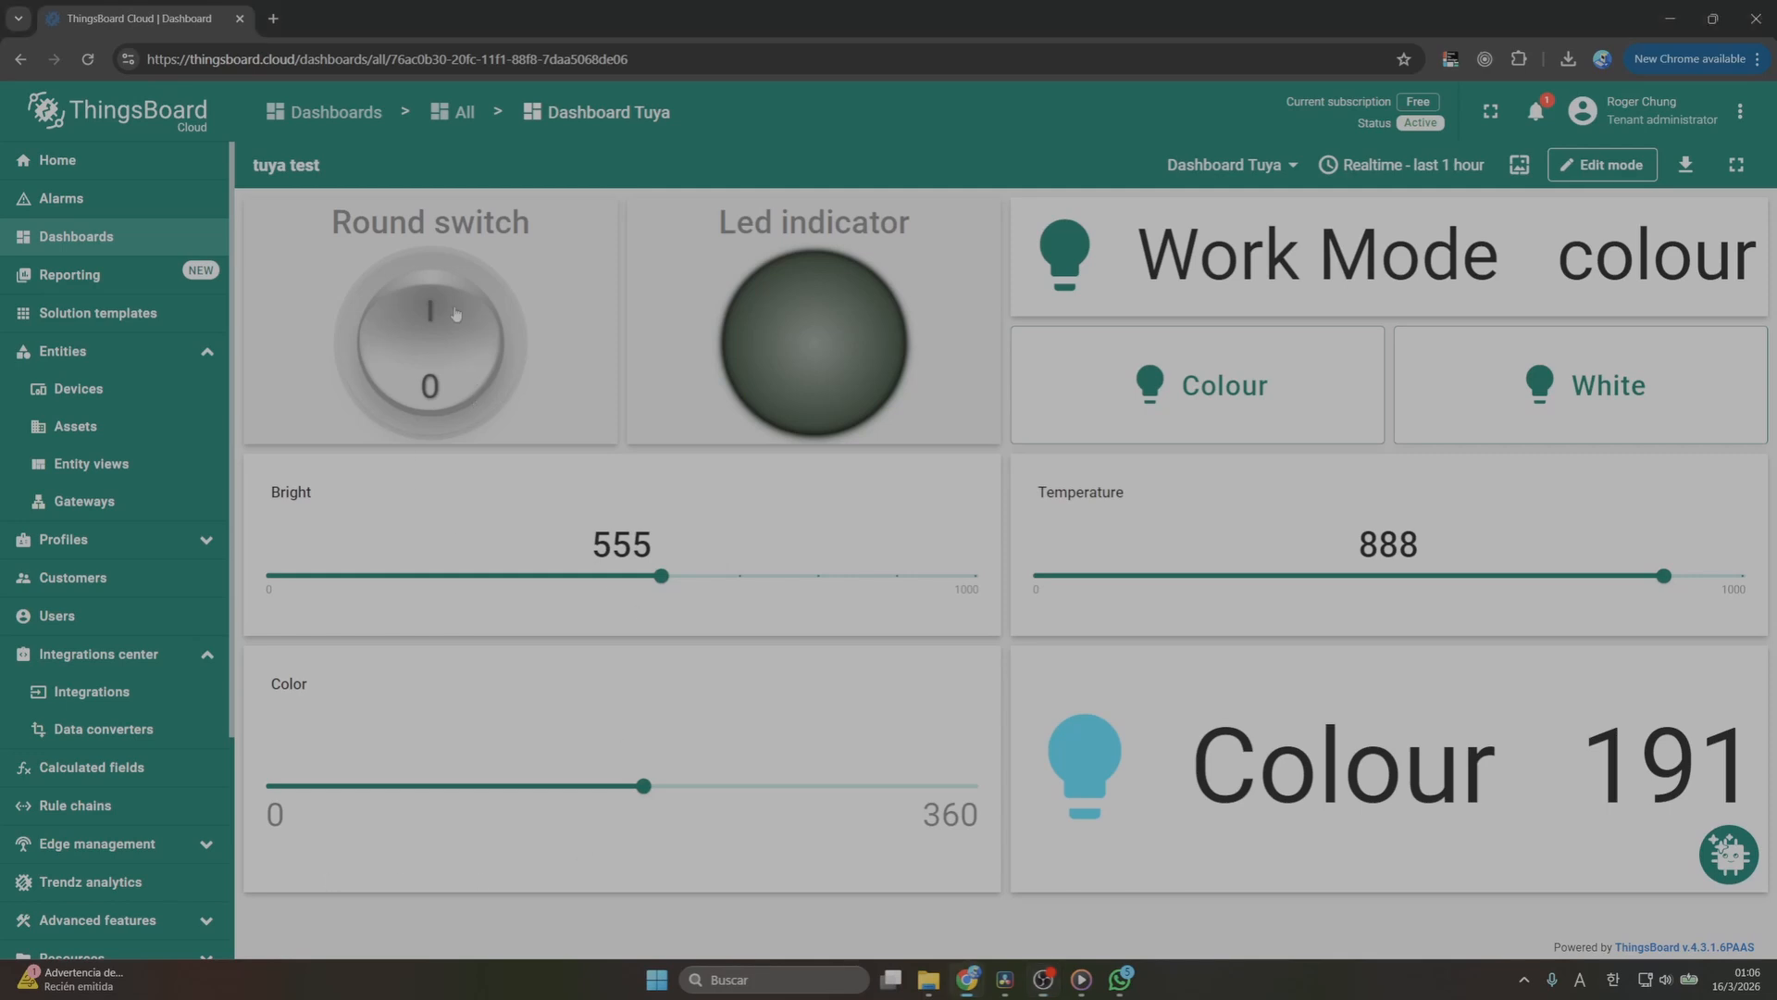